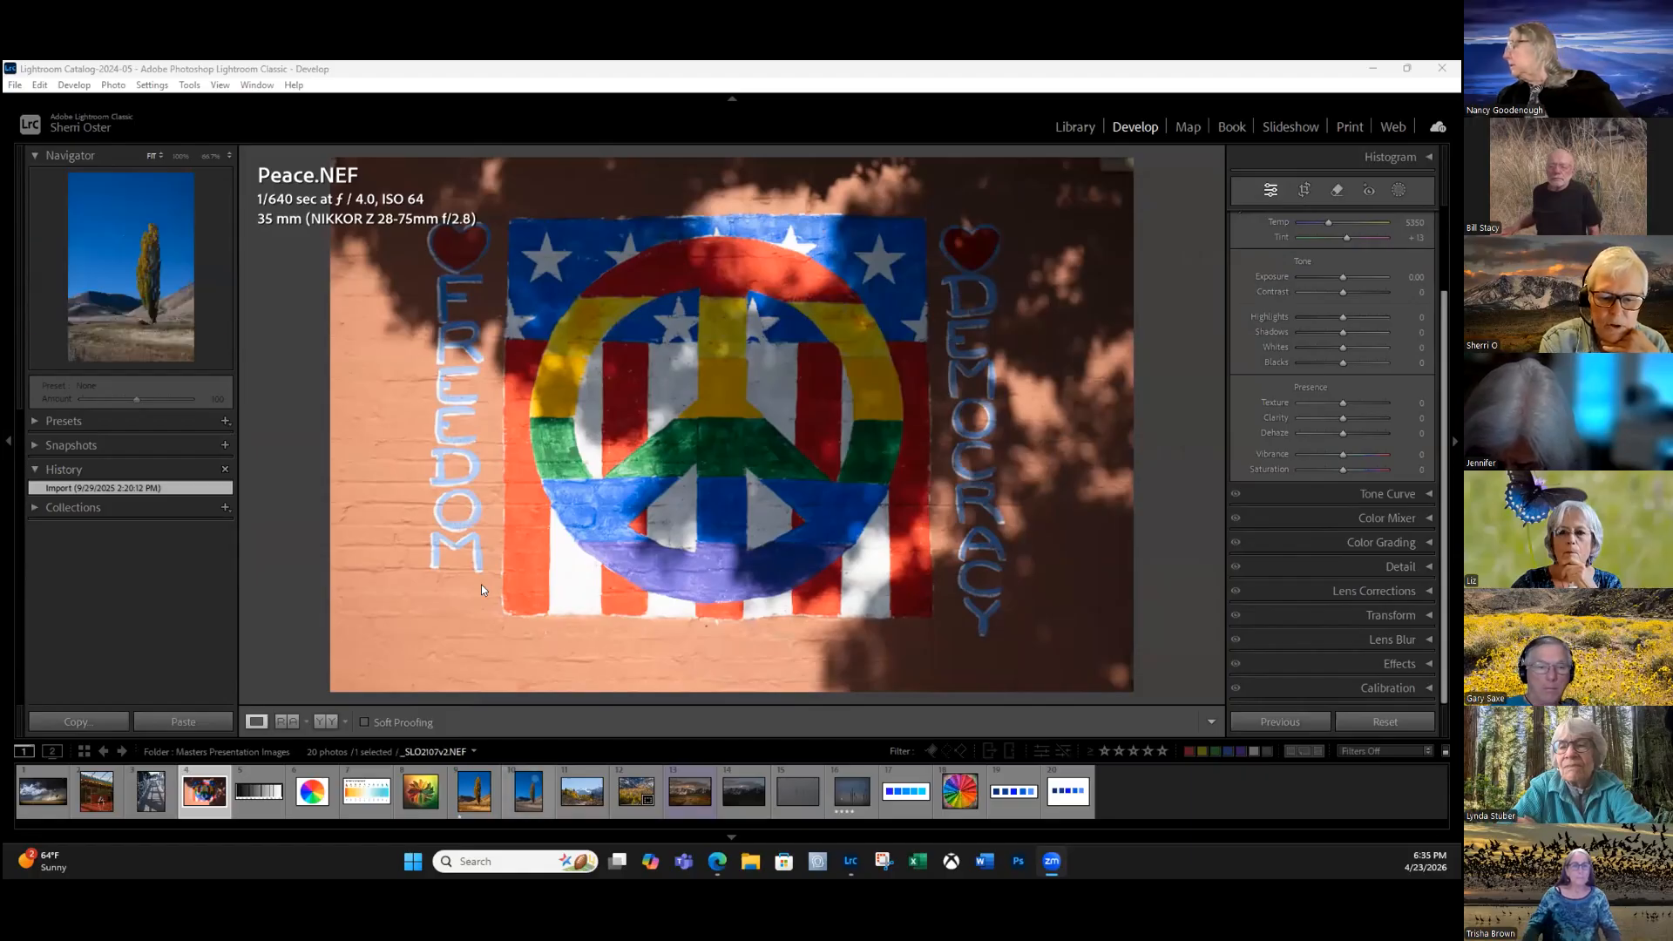
Compare the unedited and edited versions of the poplar tree, mountain road and foggy lake photos.
click(528, 792)
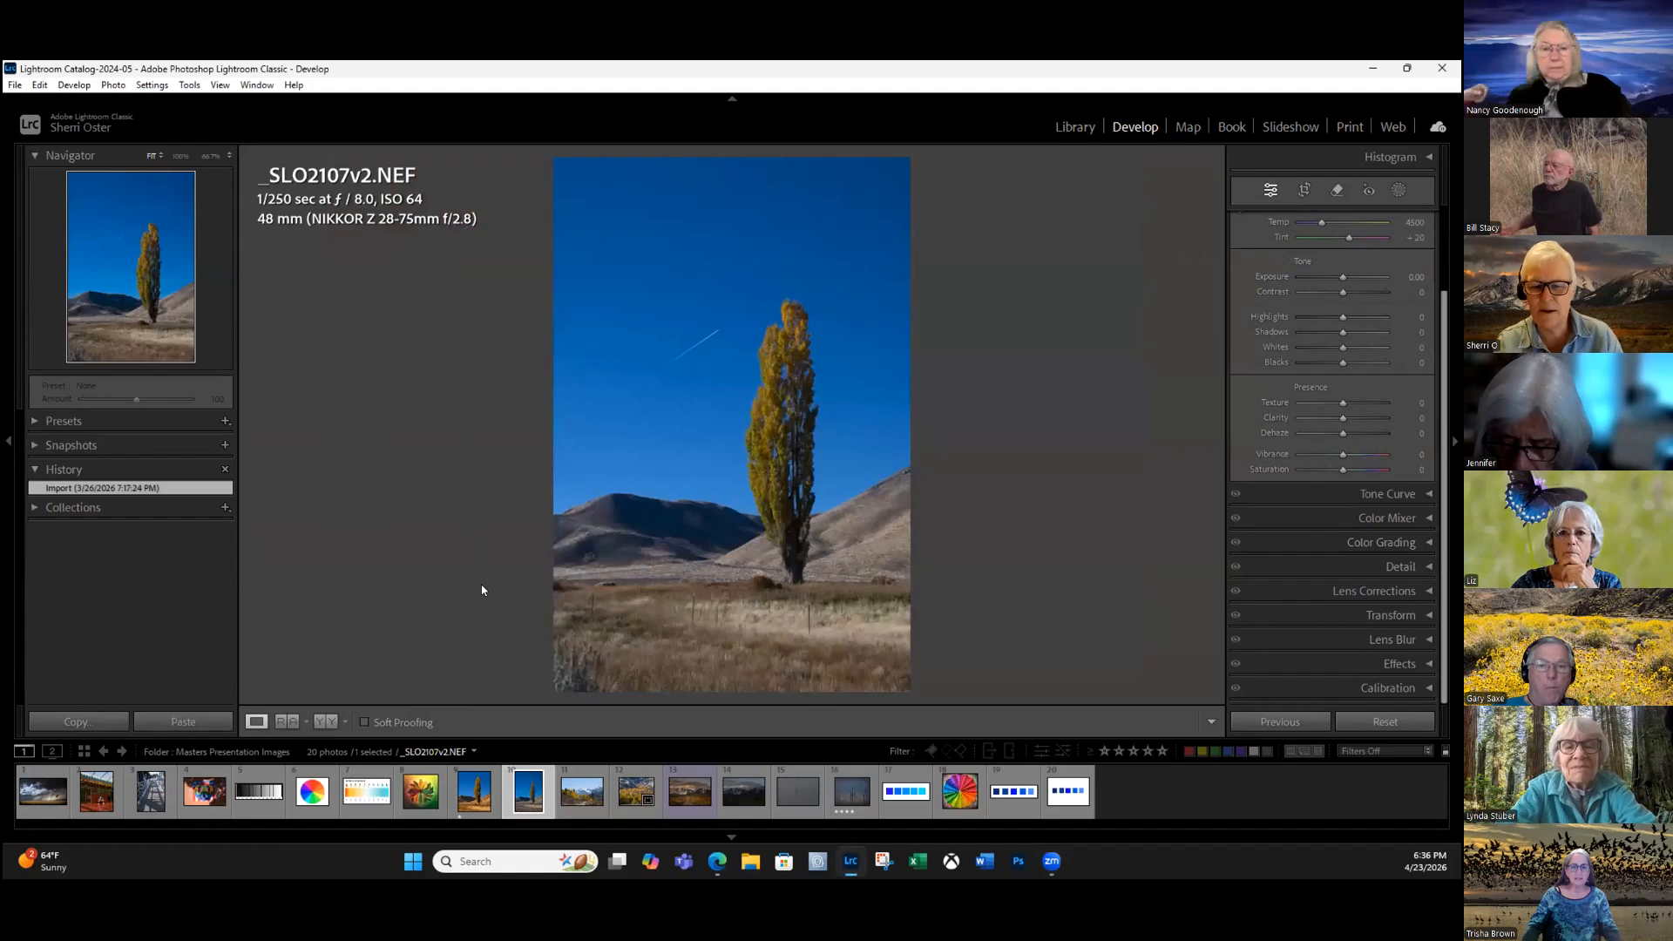
click(475, 795)
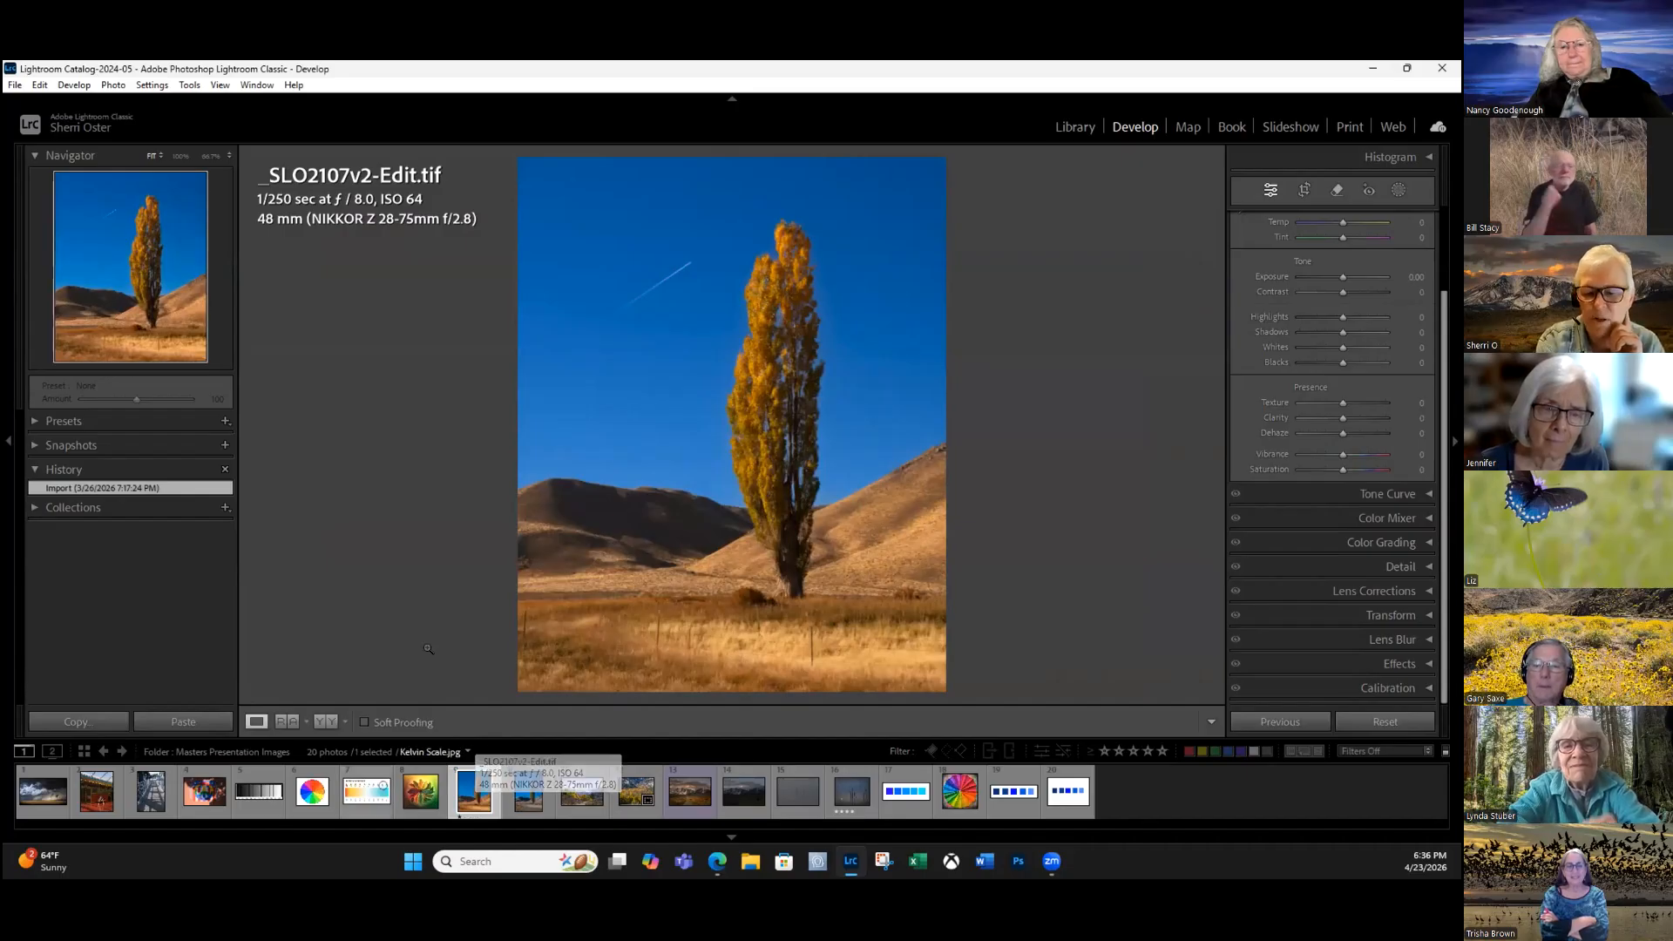
click(743, 791)
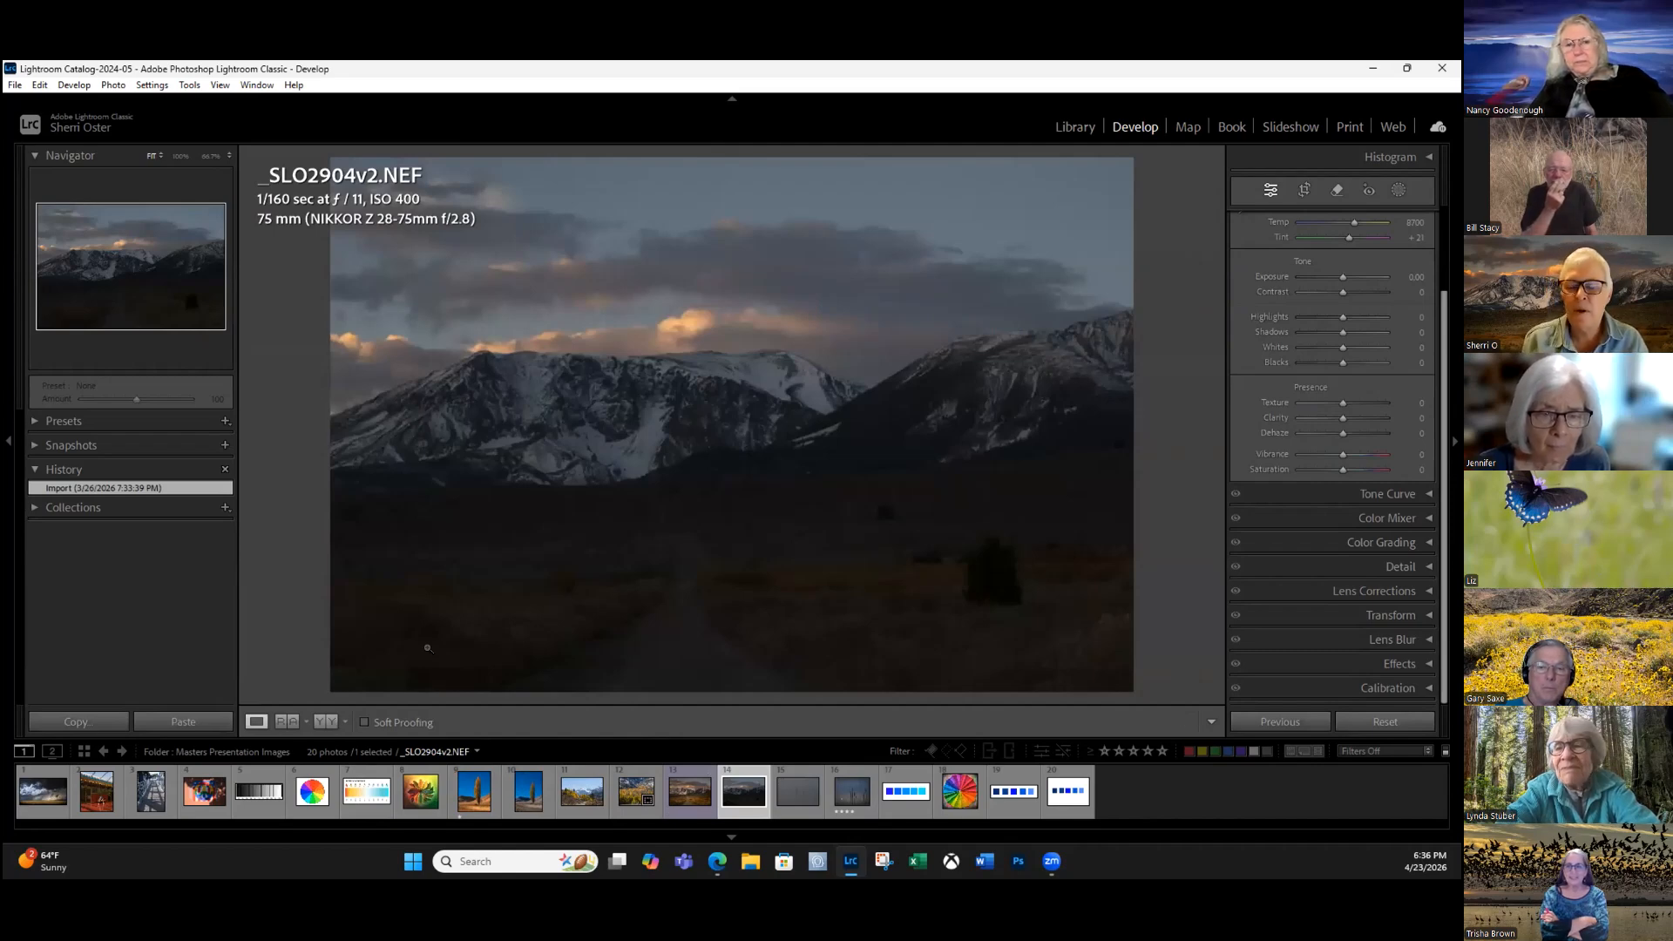
click(689, 801)
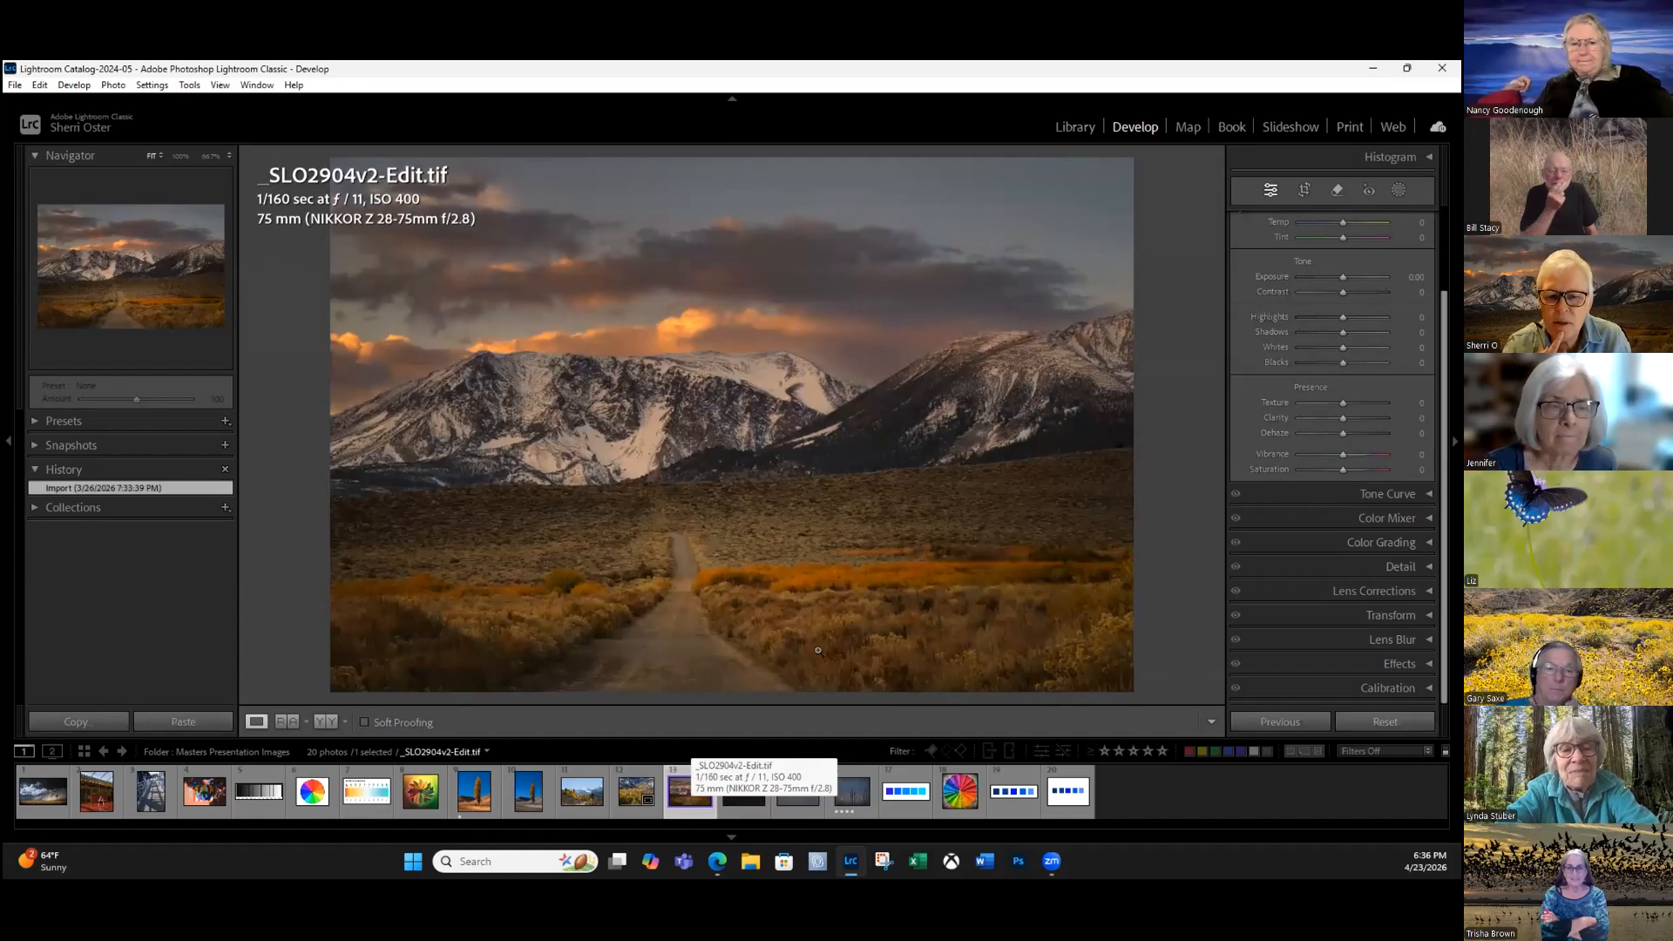
click(801, 807)
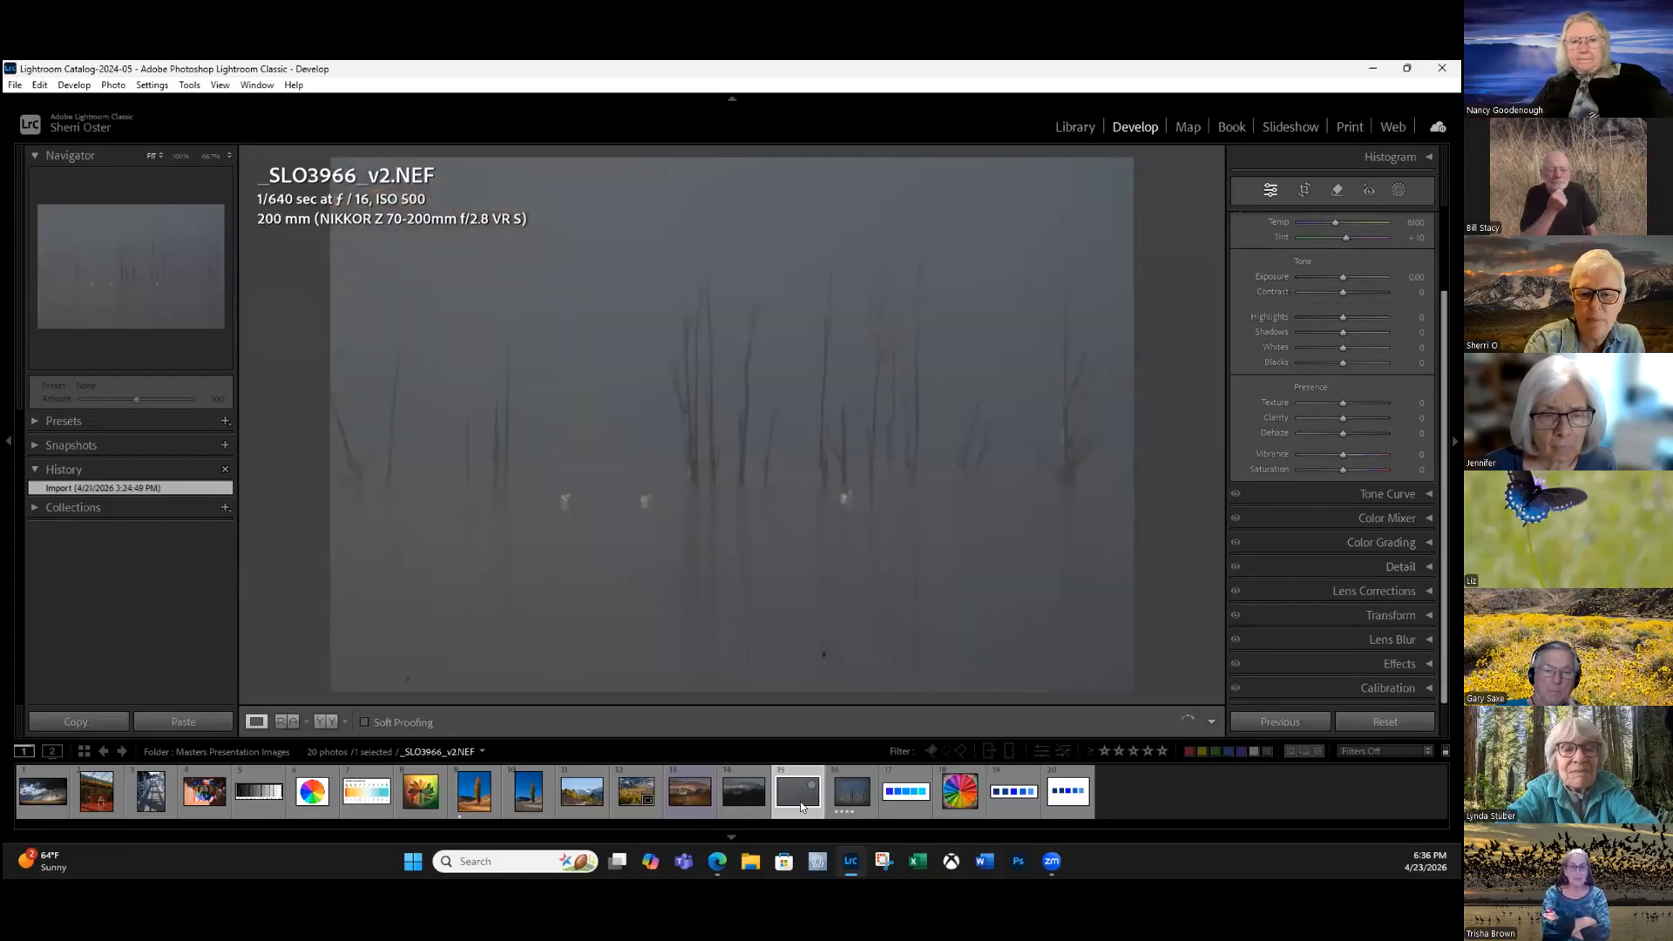
click(872, 819)
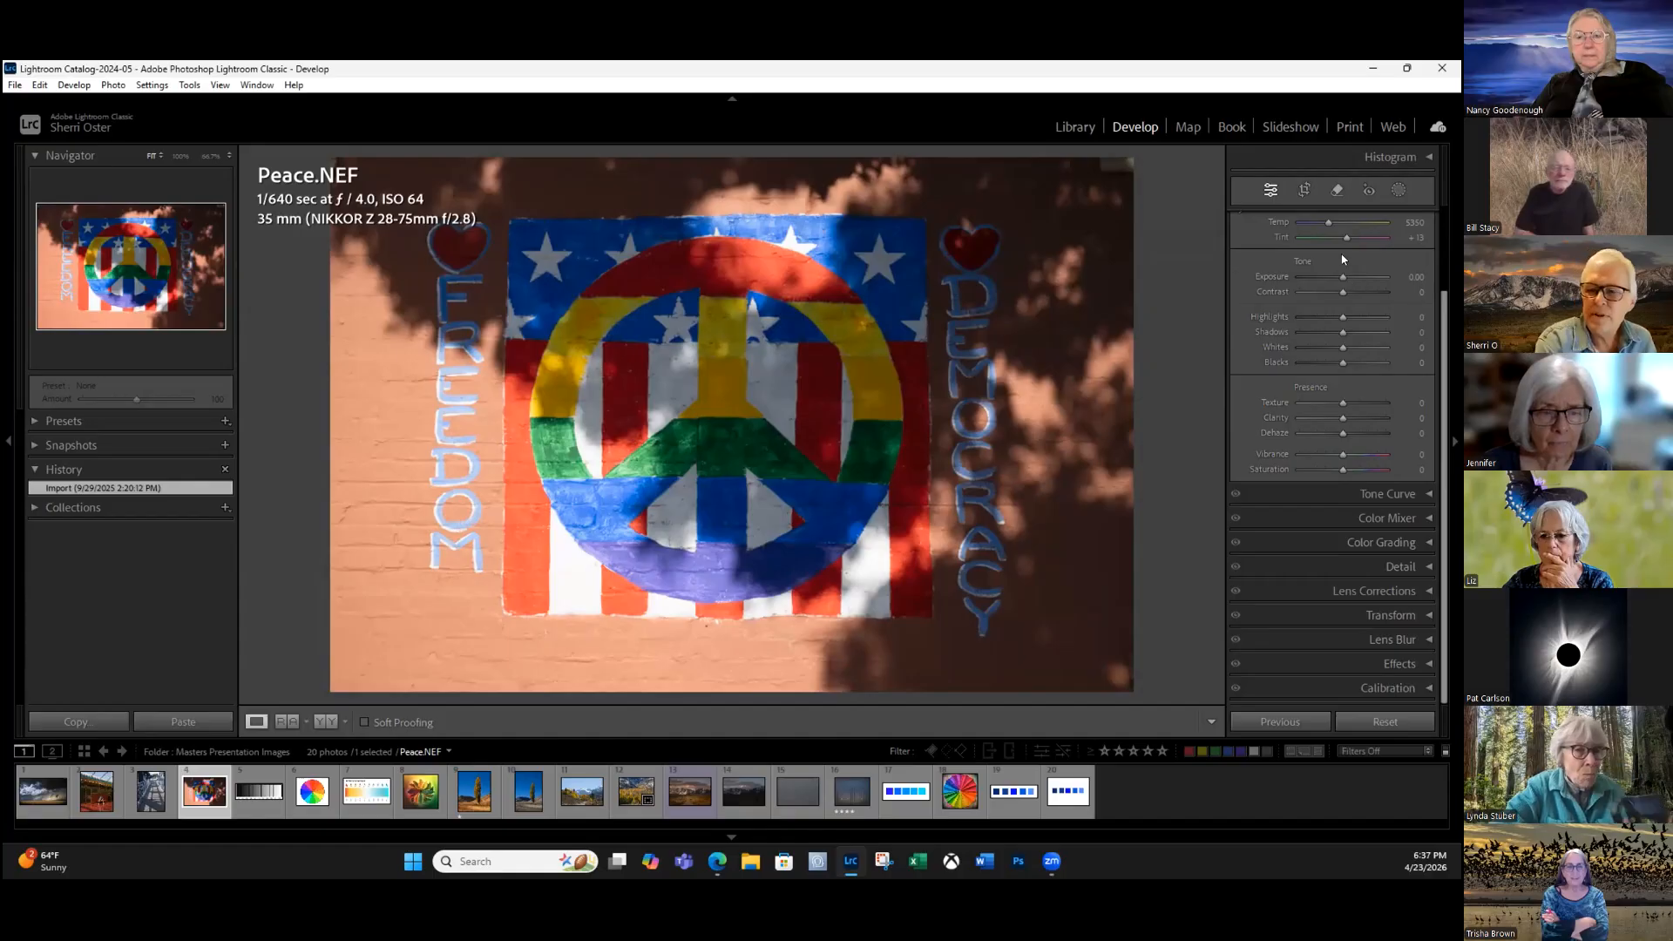
Try the Adobe Portrait and Adobe Vivid profiles on the Peace.NEF mural photo.
scroll(1290, 271, up, 3)
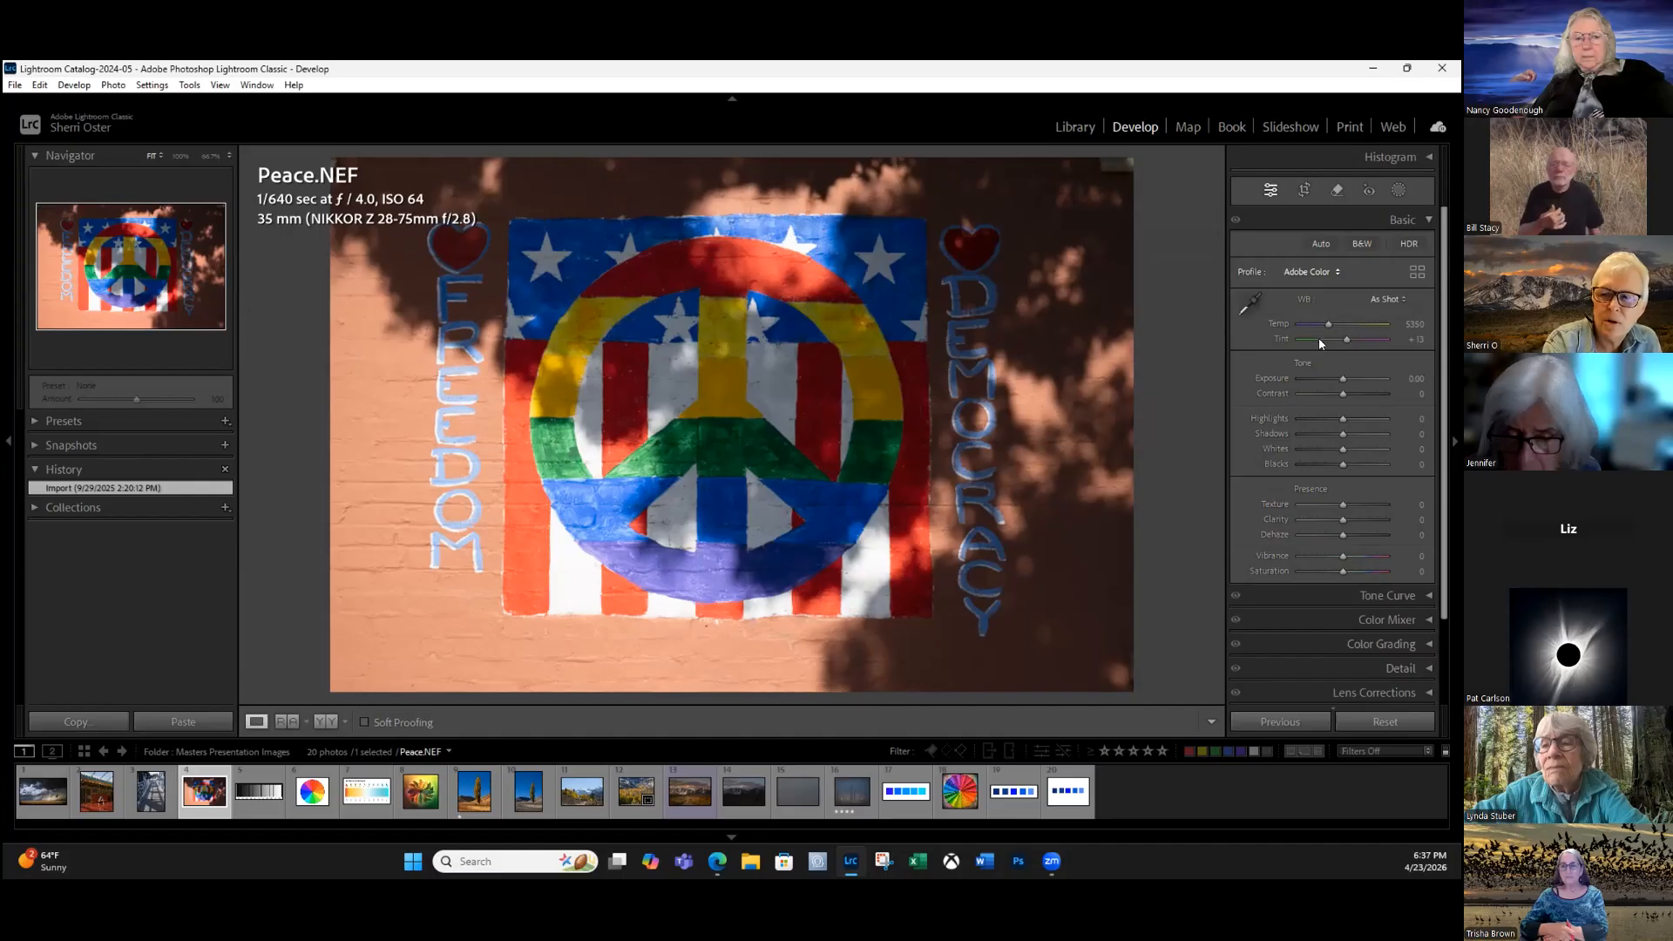
click(1315, 270)
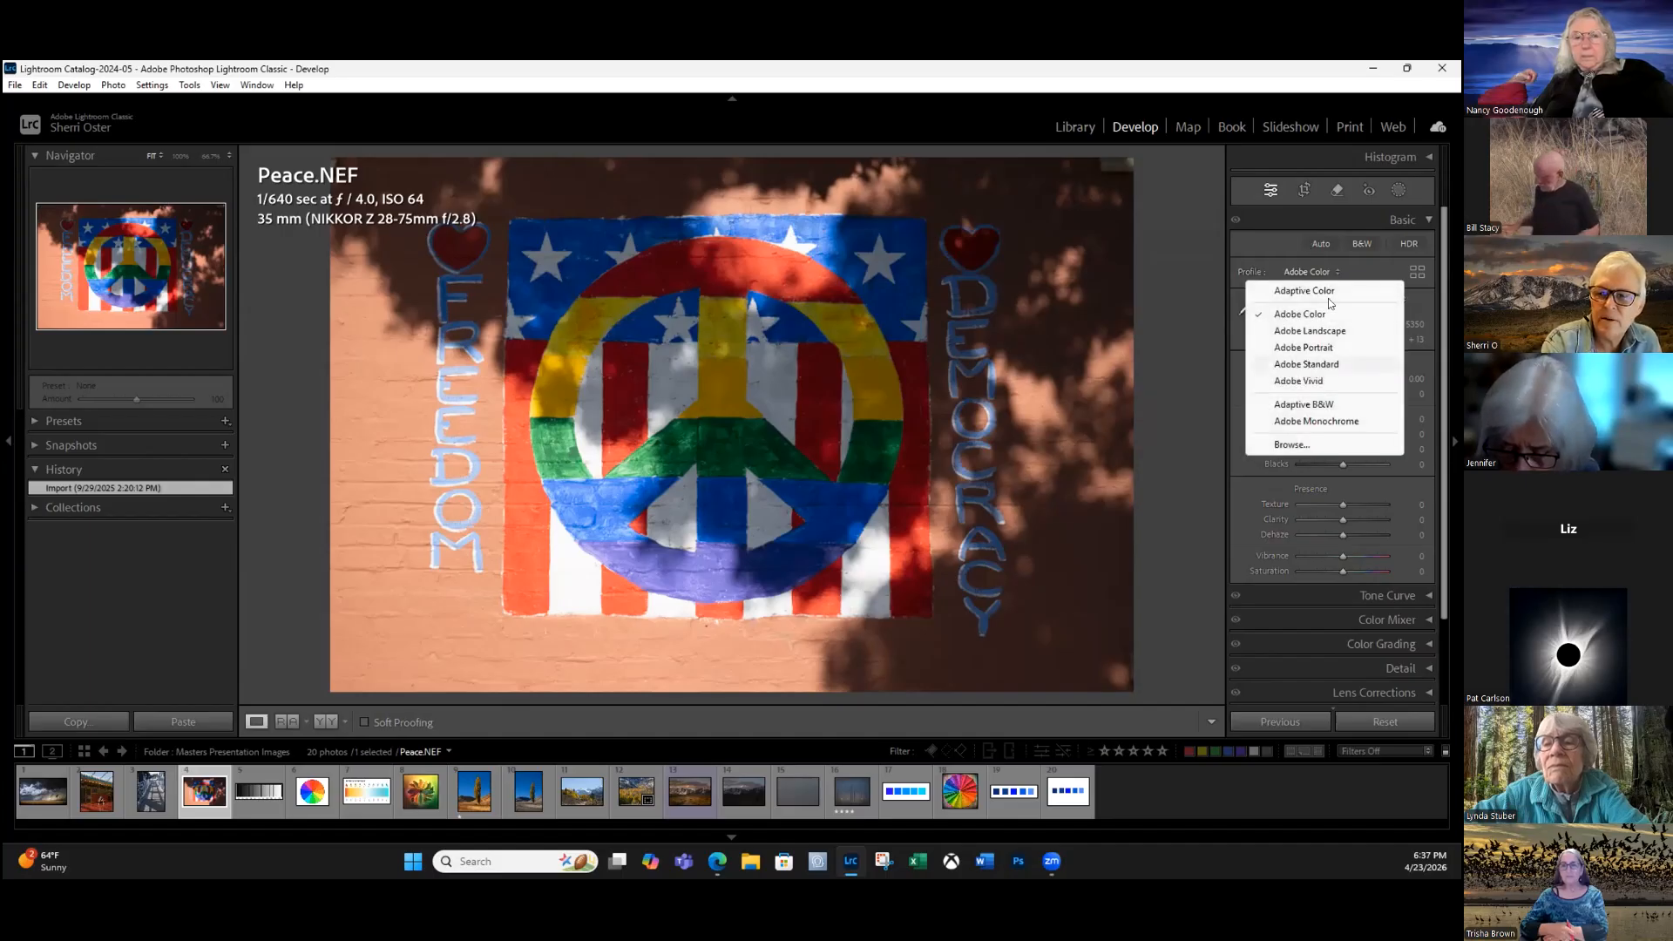
click(1311, 348)
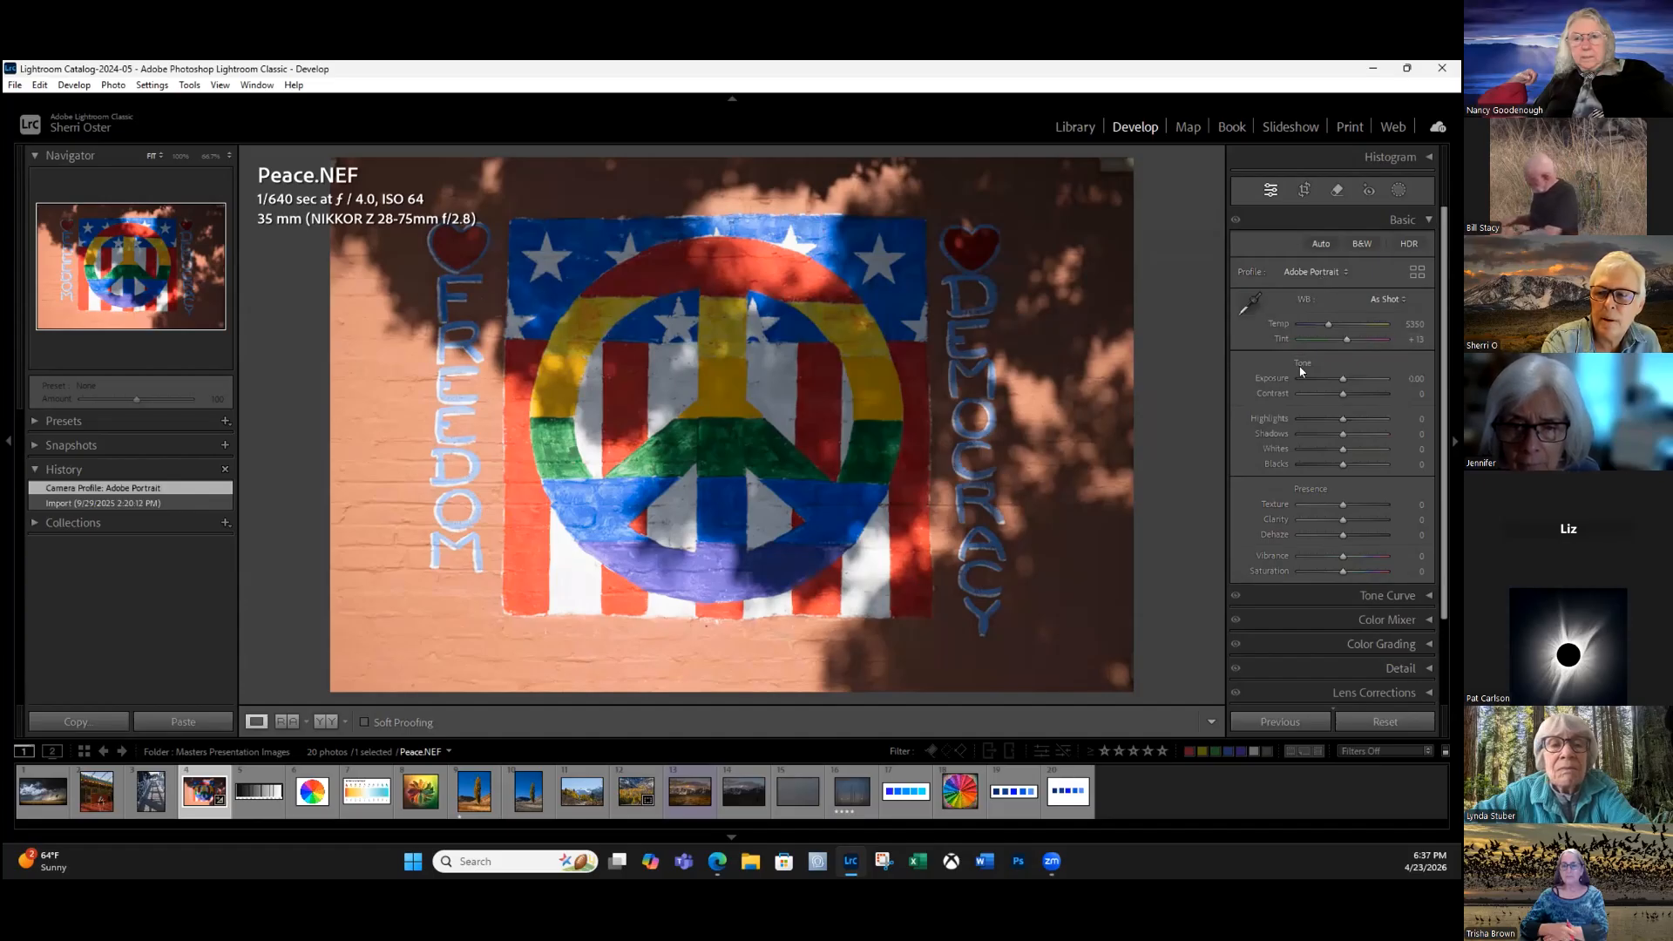
click(1315, 272)
click(1298, 381)
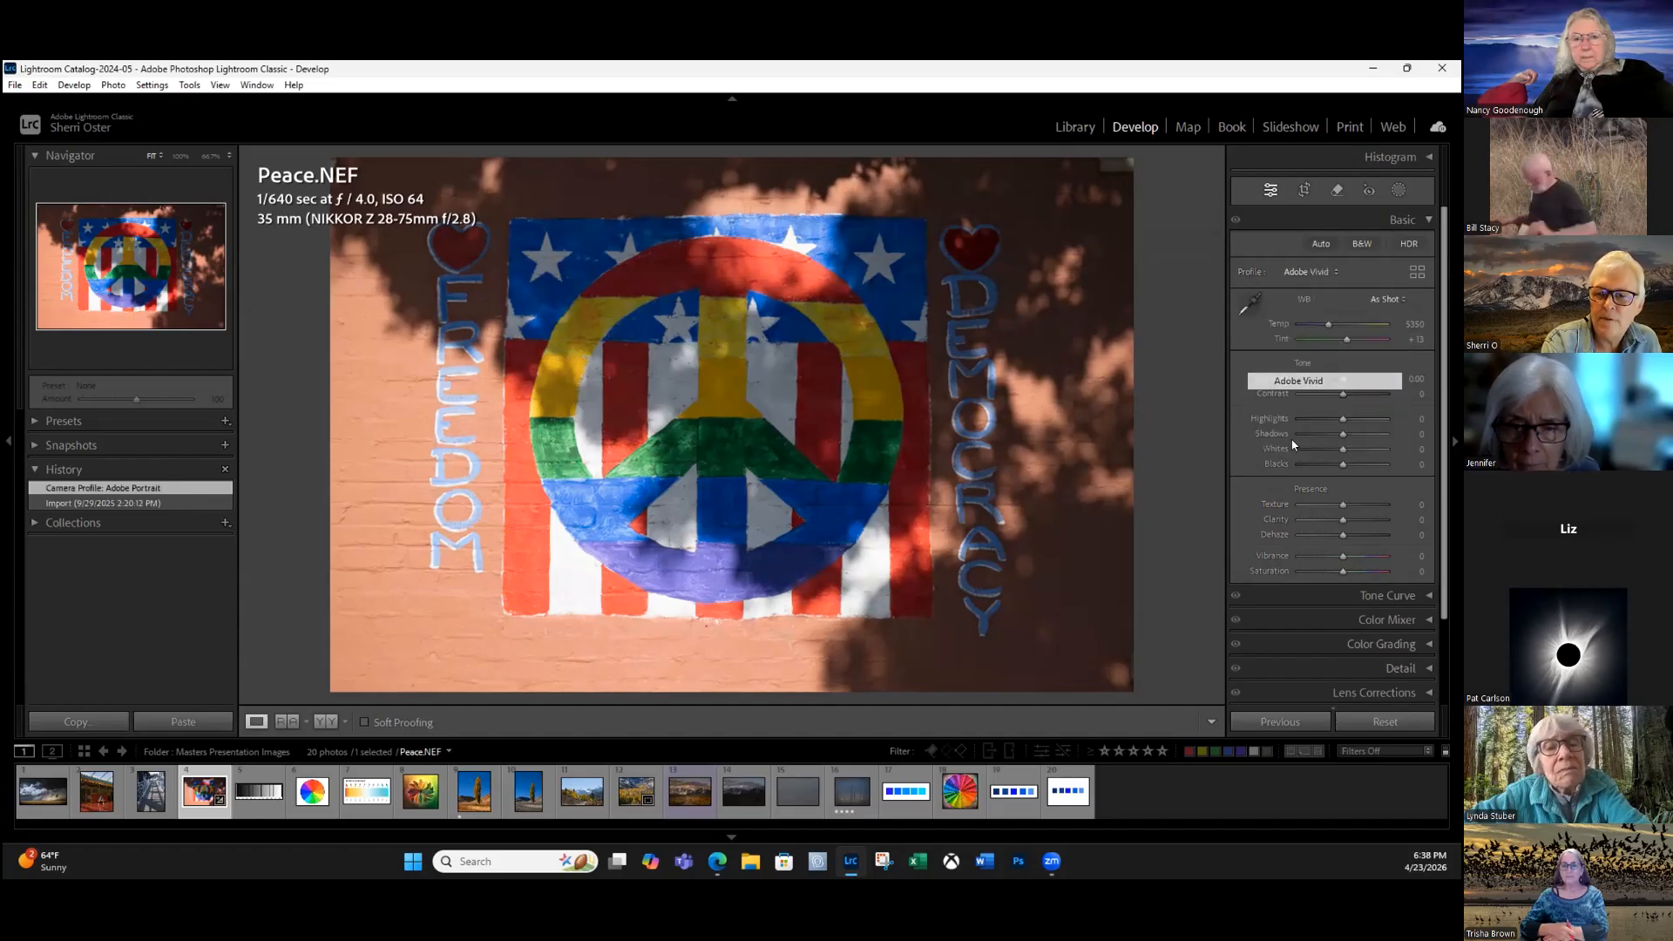
Browse the Camera Matching profiles available for the mural photo, and close the profile browser without changing the profile.
click(1417, 273)
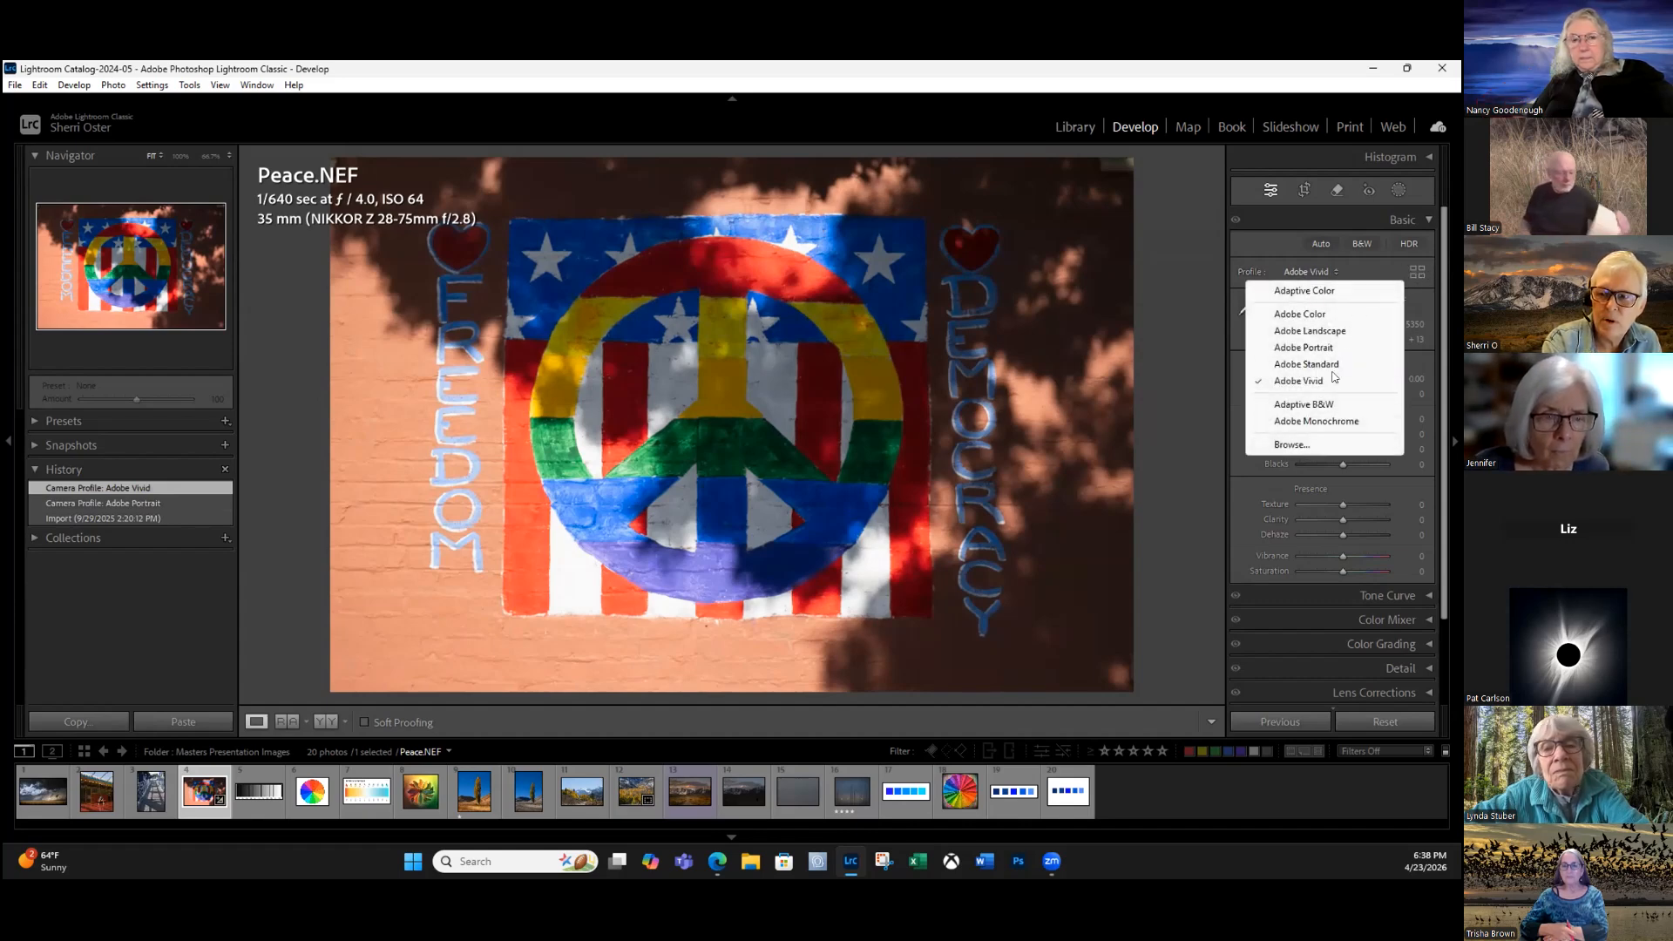
click(1292, 445)
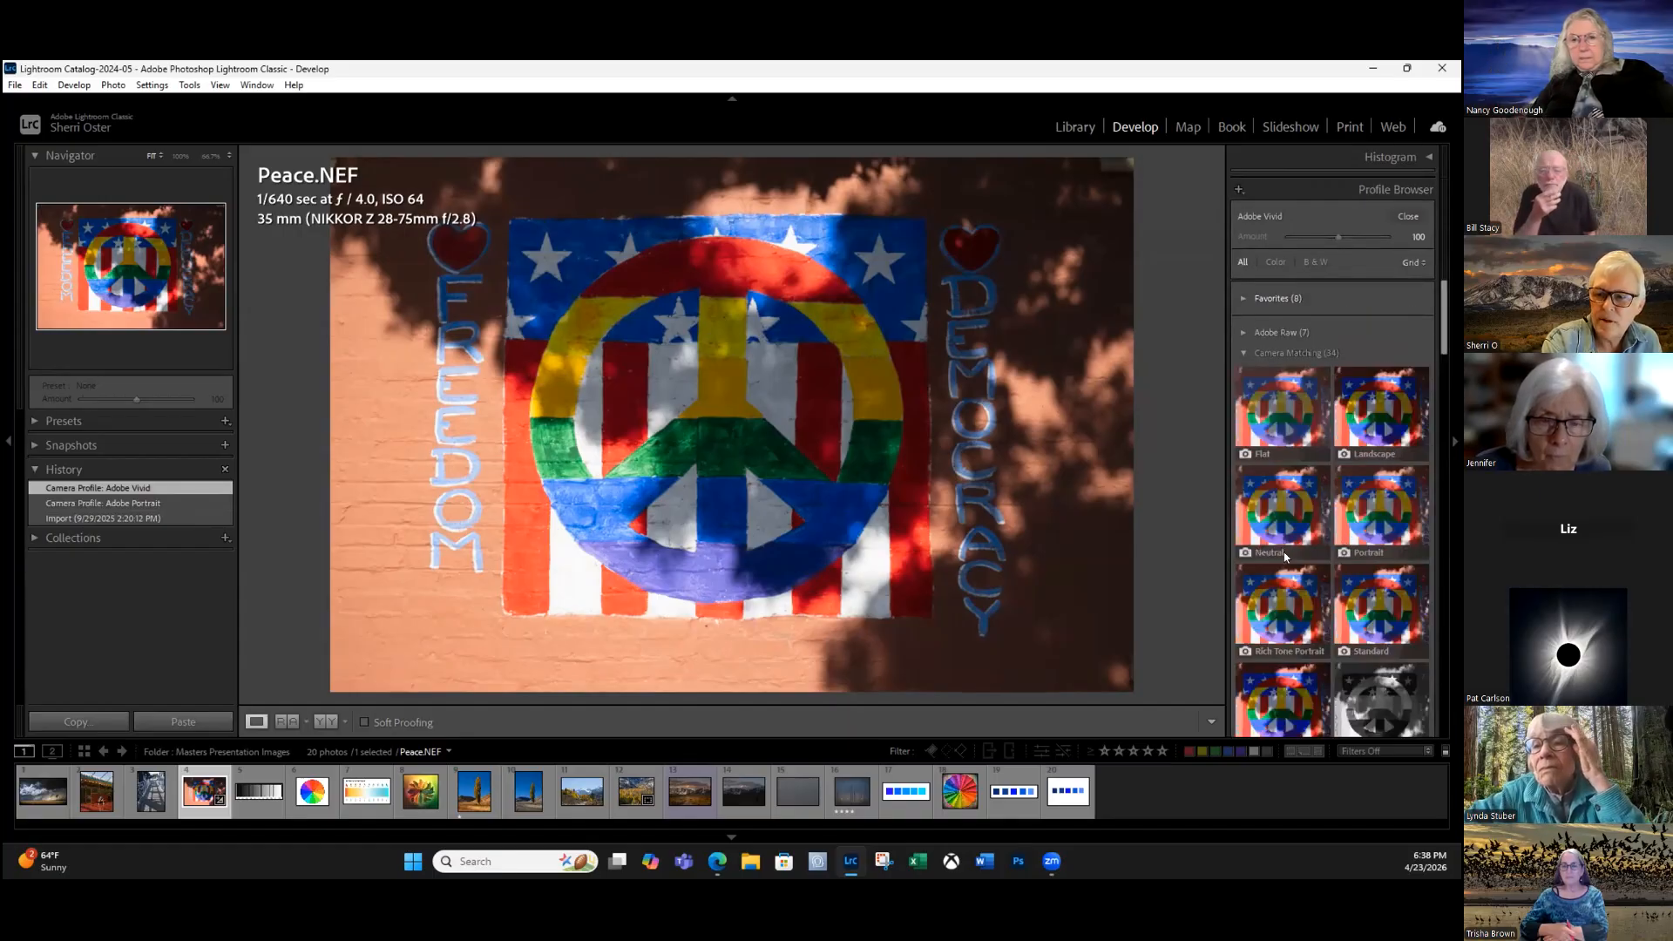
scroll(1351, 611, down, 3)
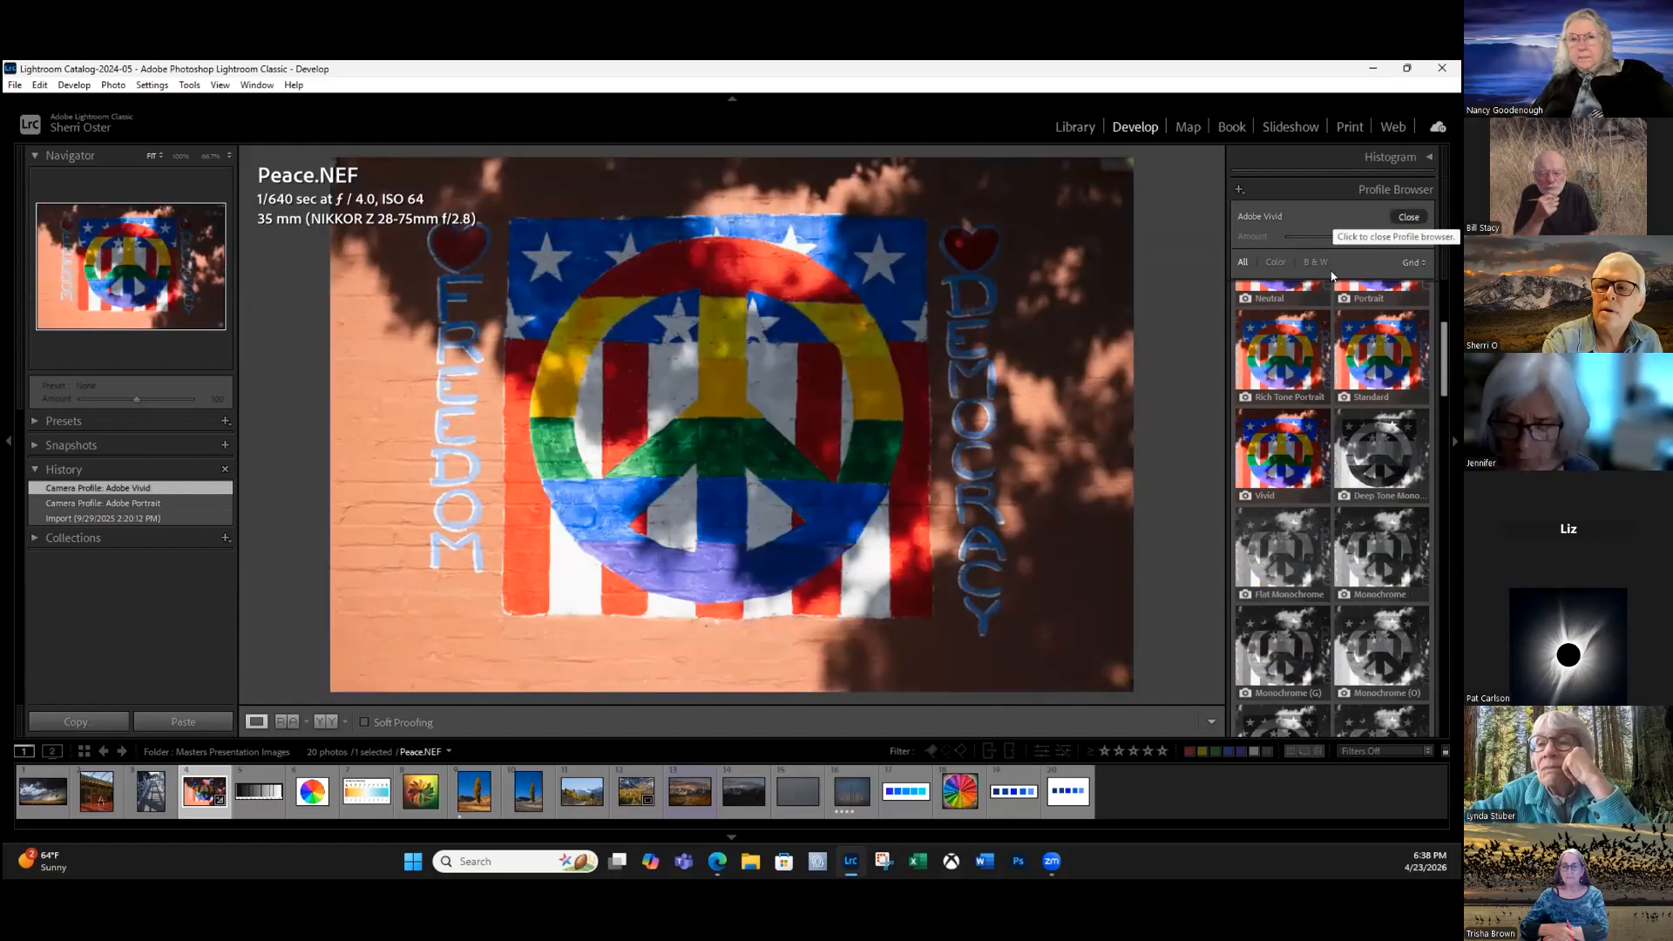
key(Escape)
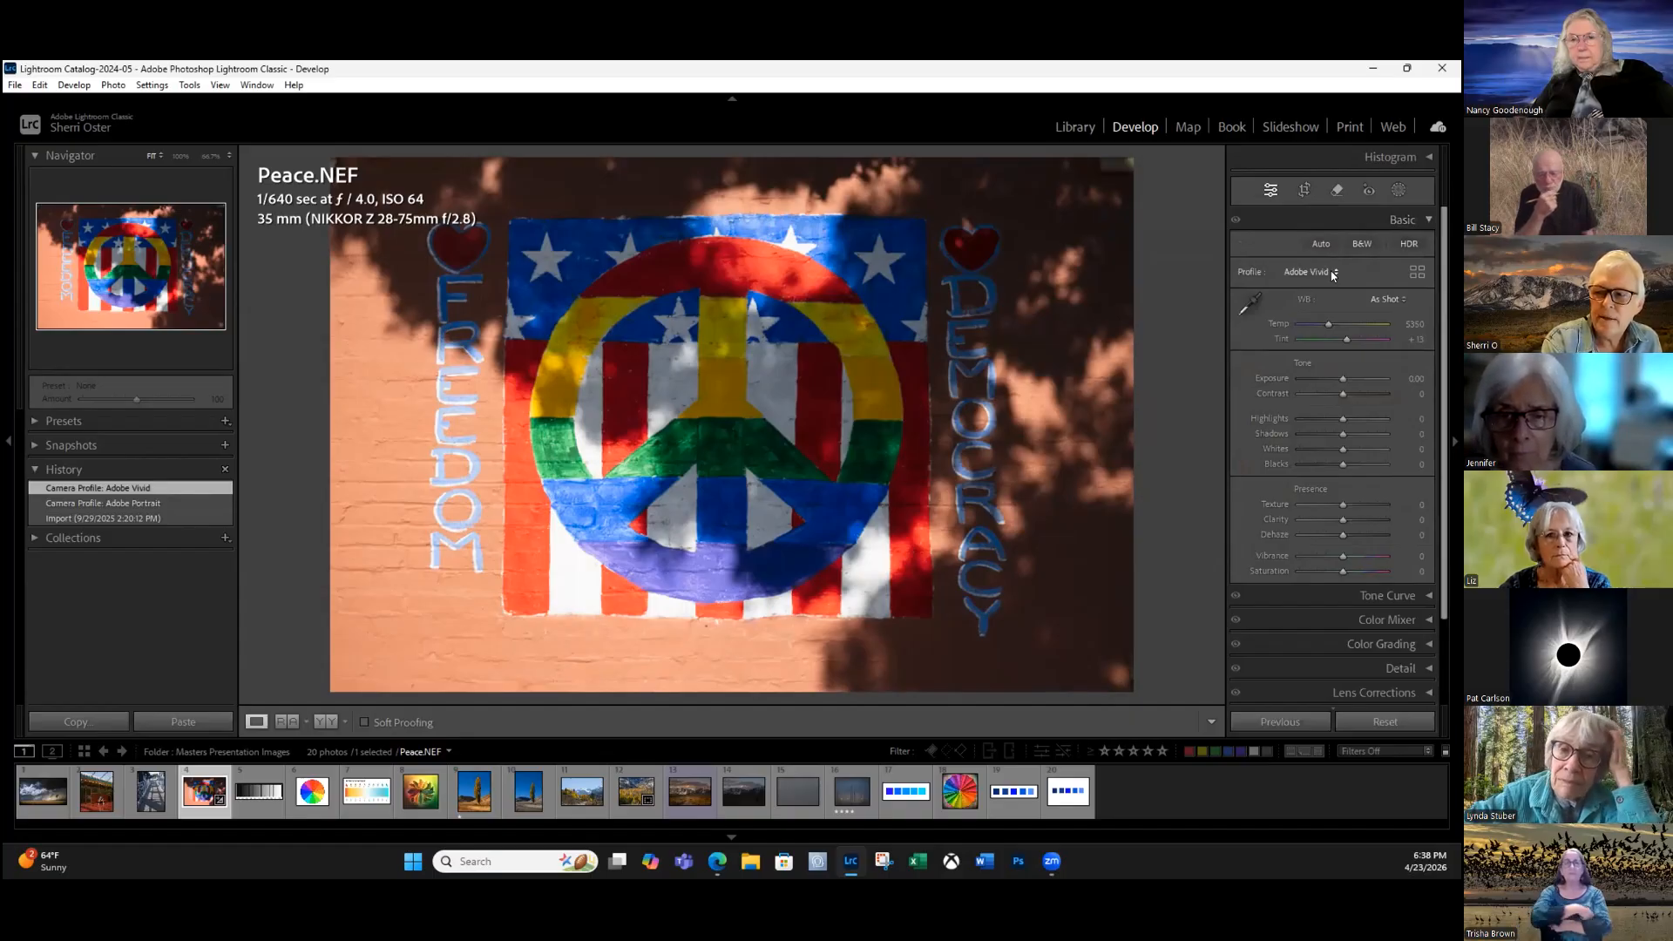
Try the Adaptive Color profile with different amounts on the mural photo, and return to Adobe Color.
click(1320, 273)
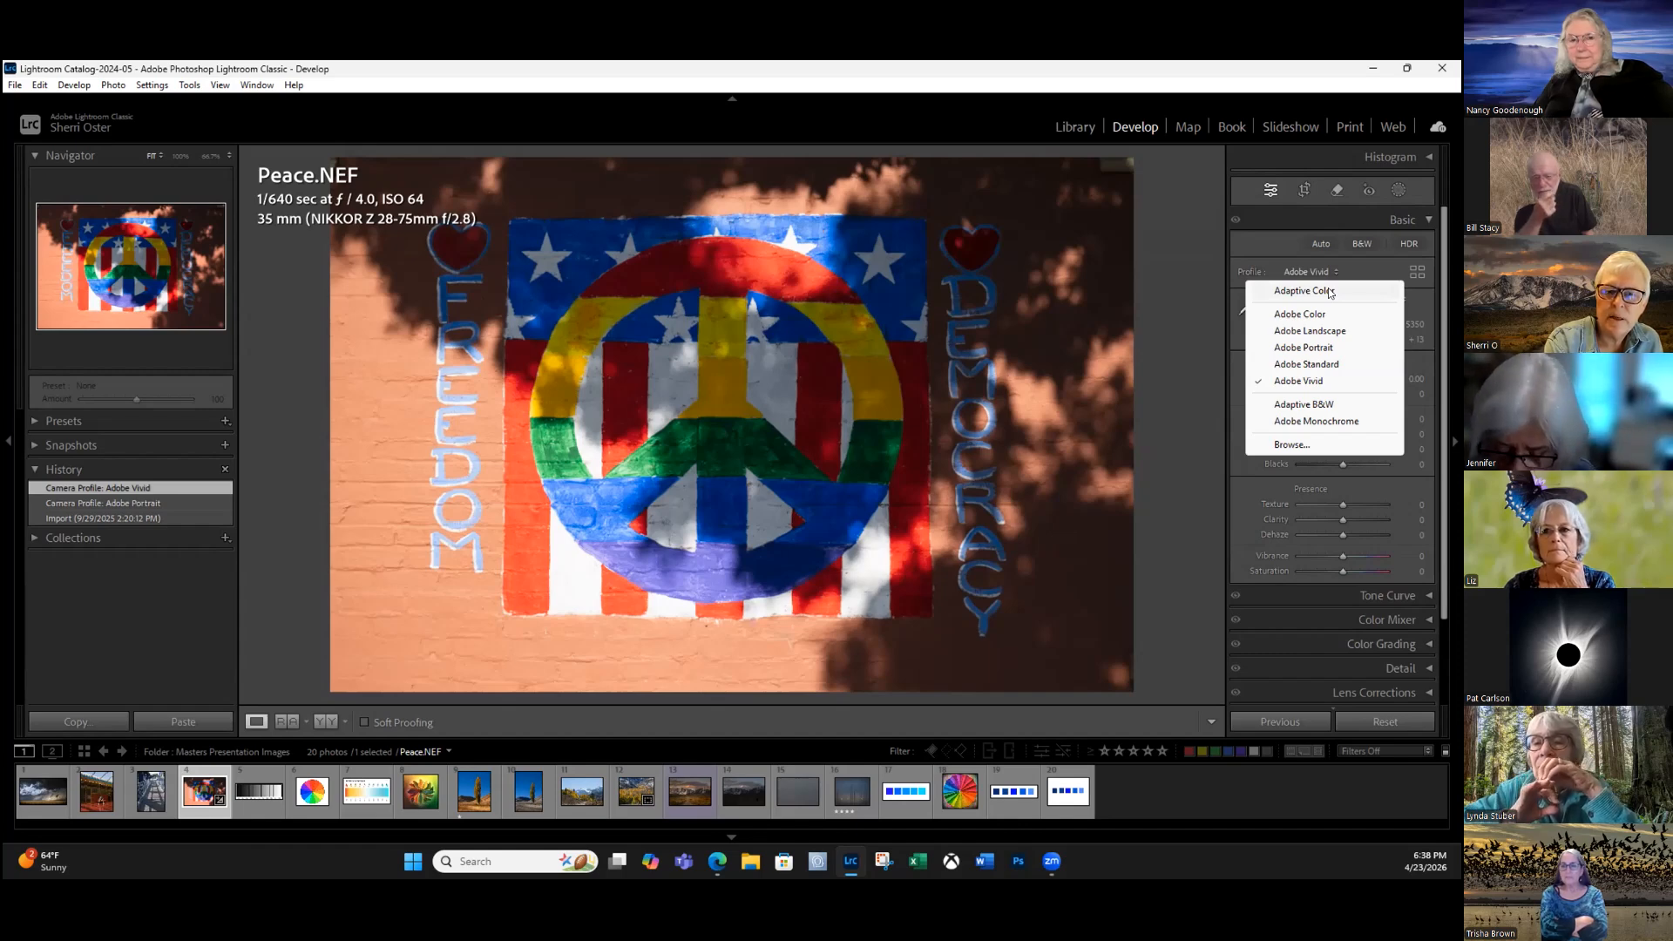
click(1395, 291)
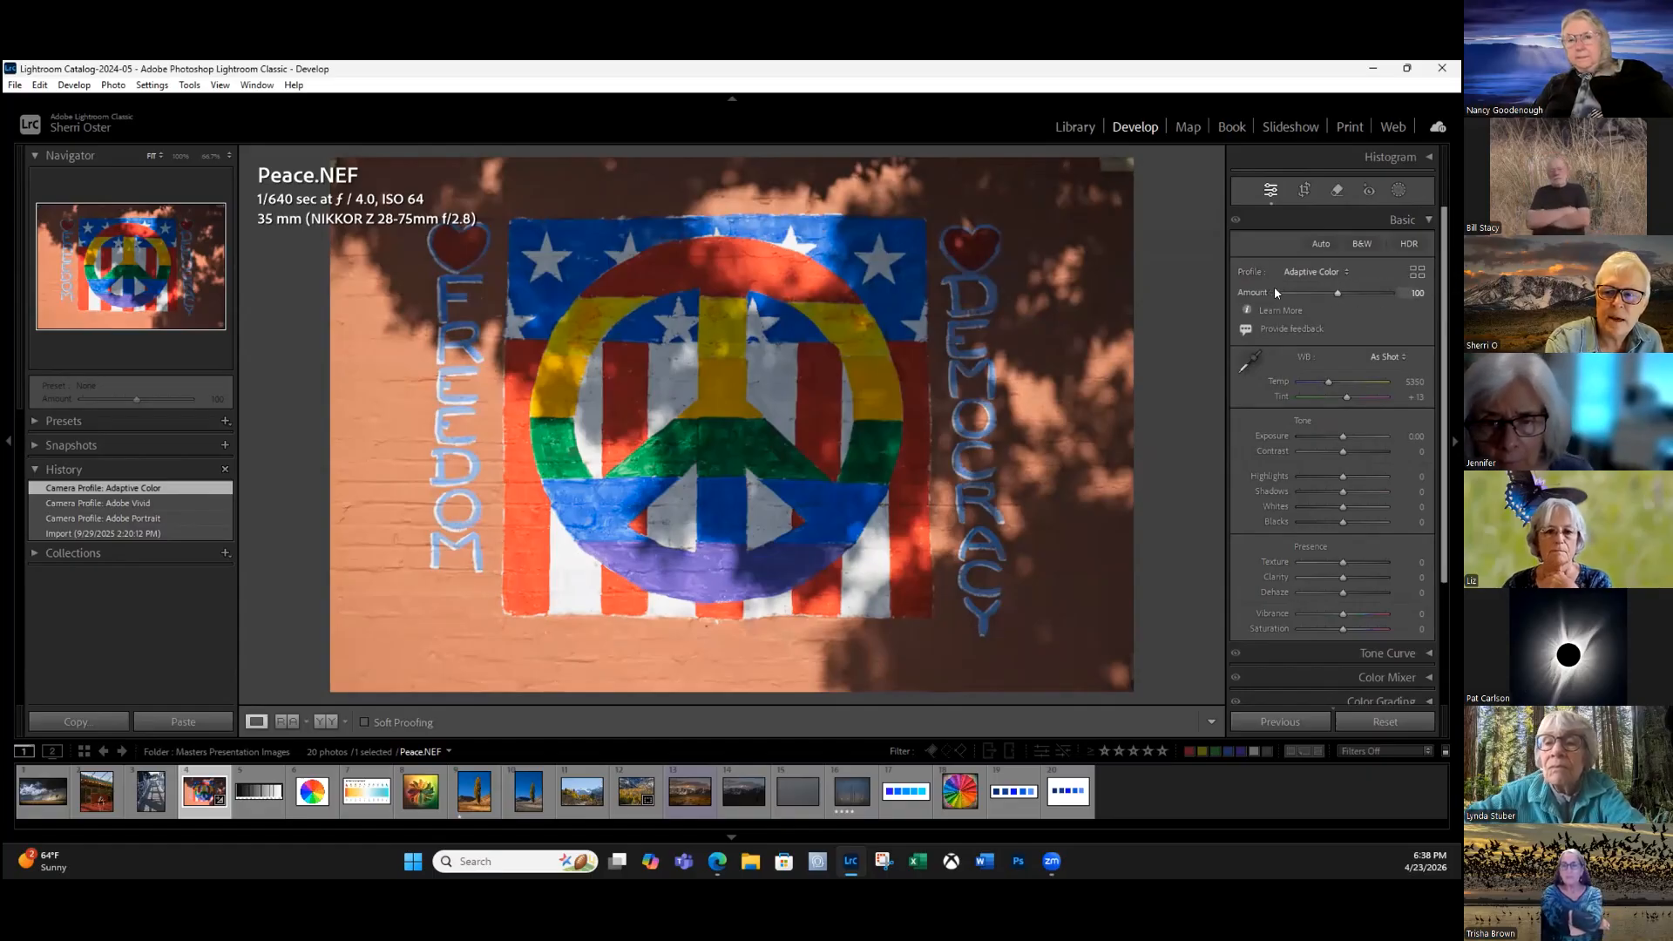
mouse_move(1337, 293)
mouse_down()
mouse_move(1391, 293)
mouse_move(1284, 293)
mouse_move(1339, 293)
mouse_up()
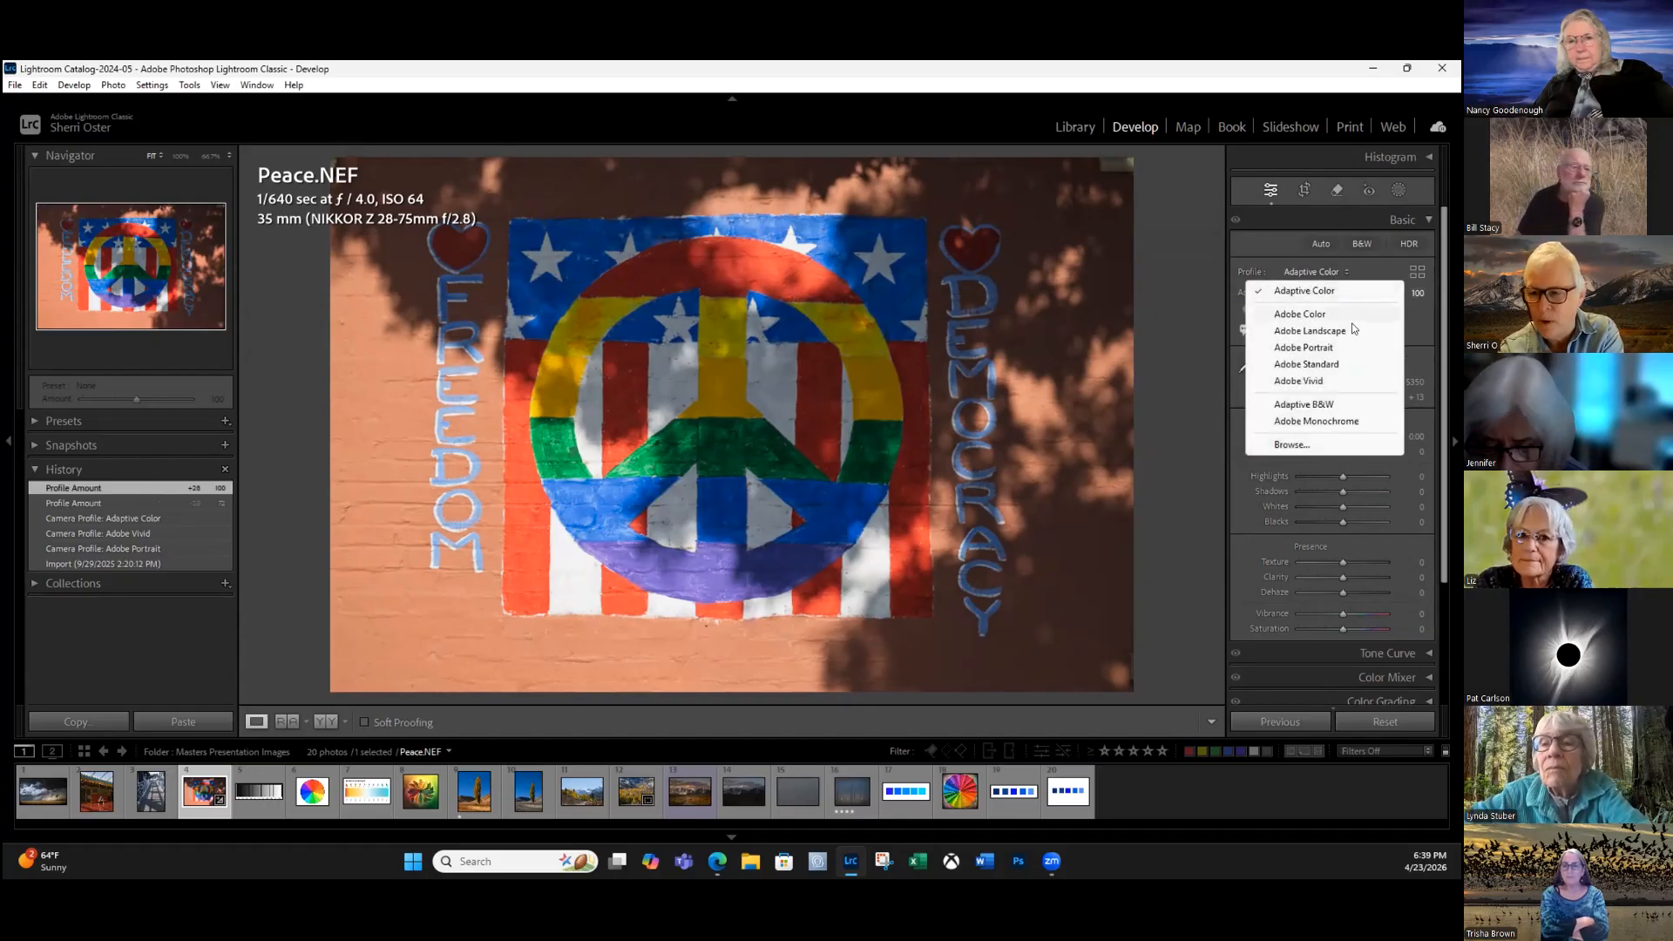
click(1352, 321)
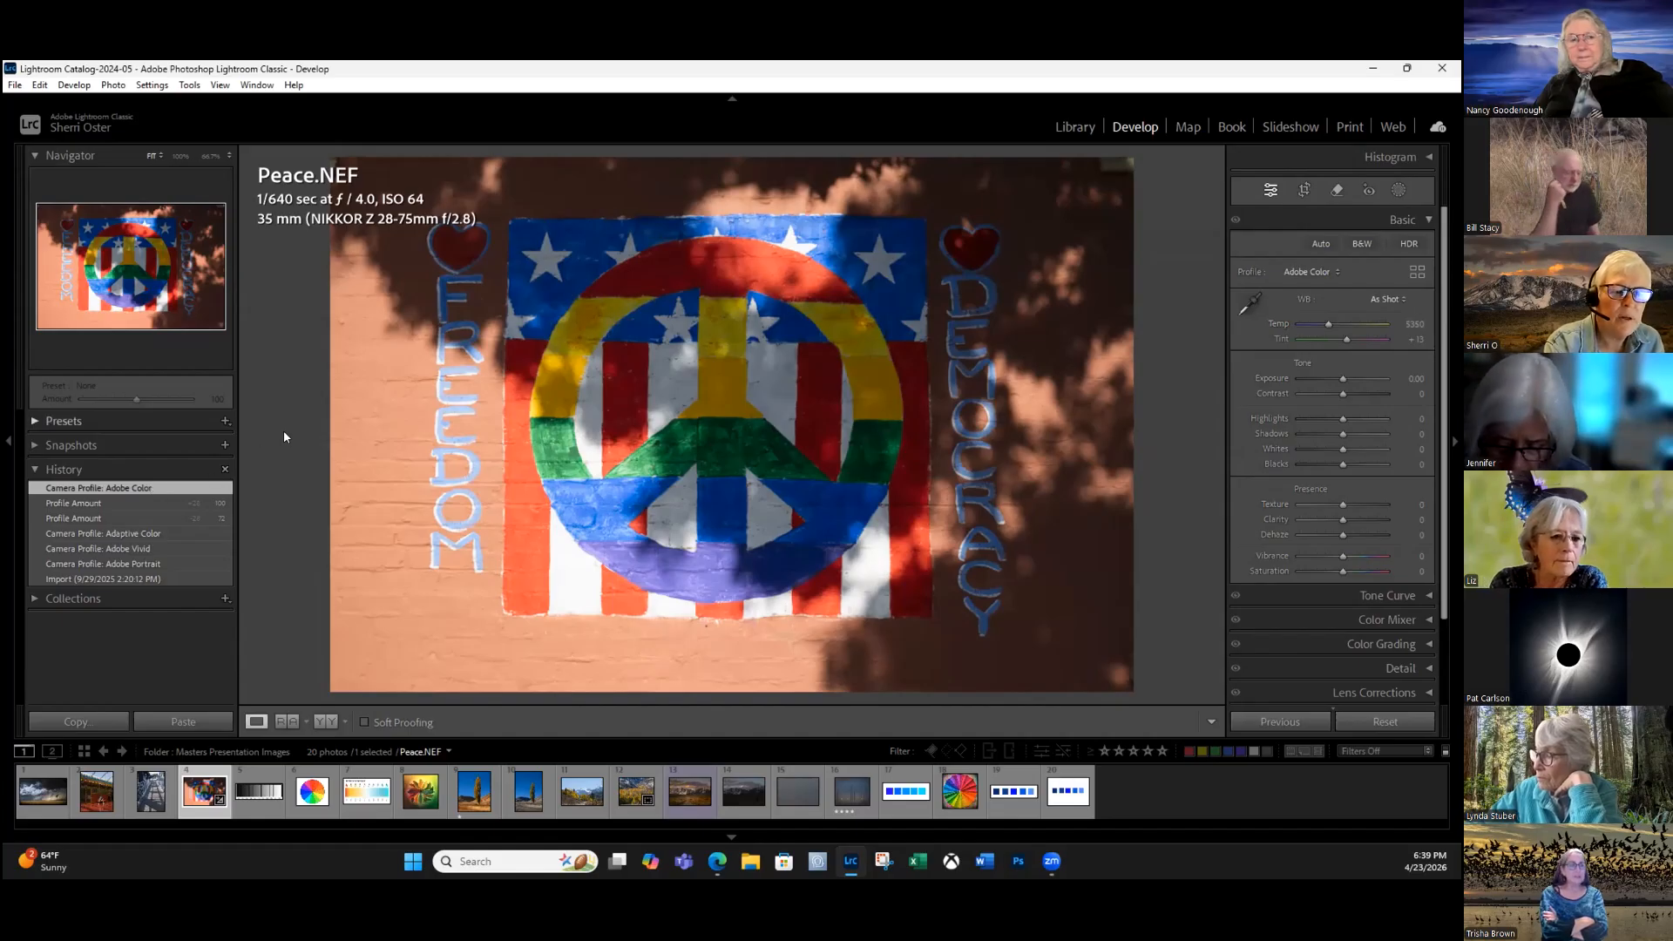
Look through the seasonal develop presets and apply the SM02 preset from Seasons: Summer to the mural photo.
click(76, 420)
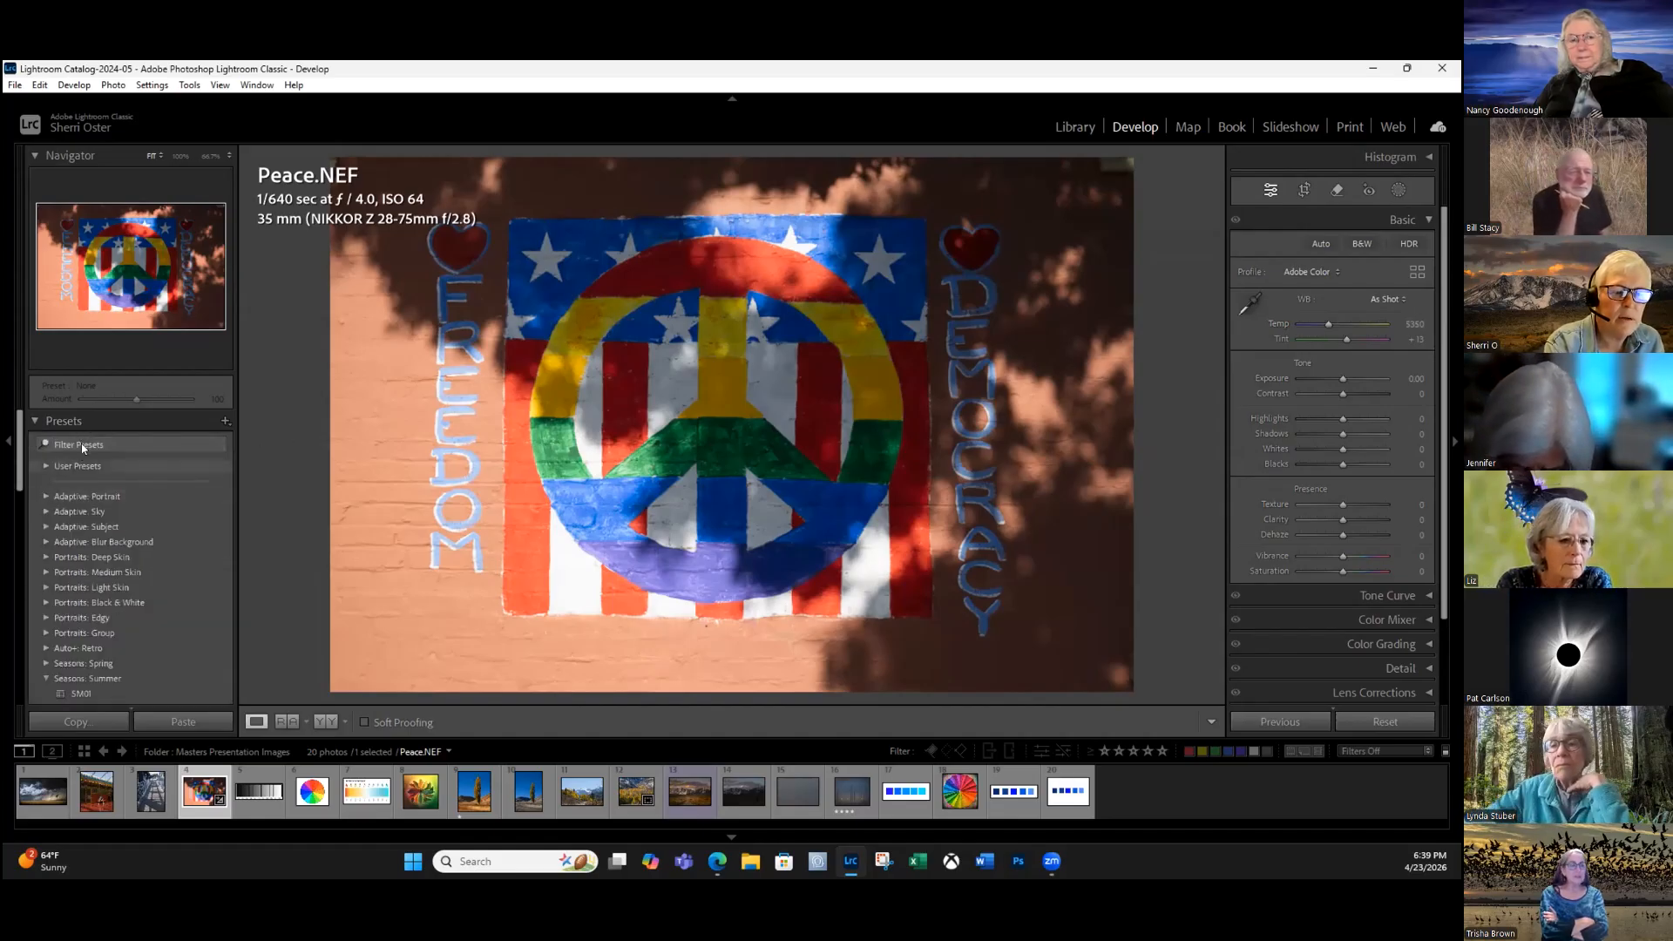
scroll(83, 503, down, 2)
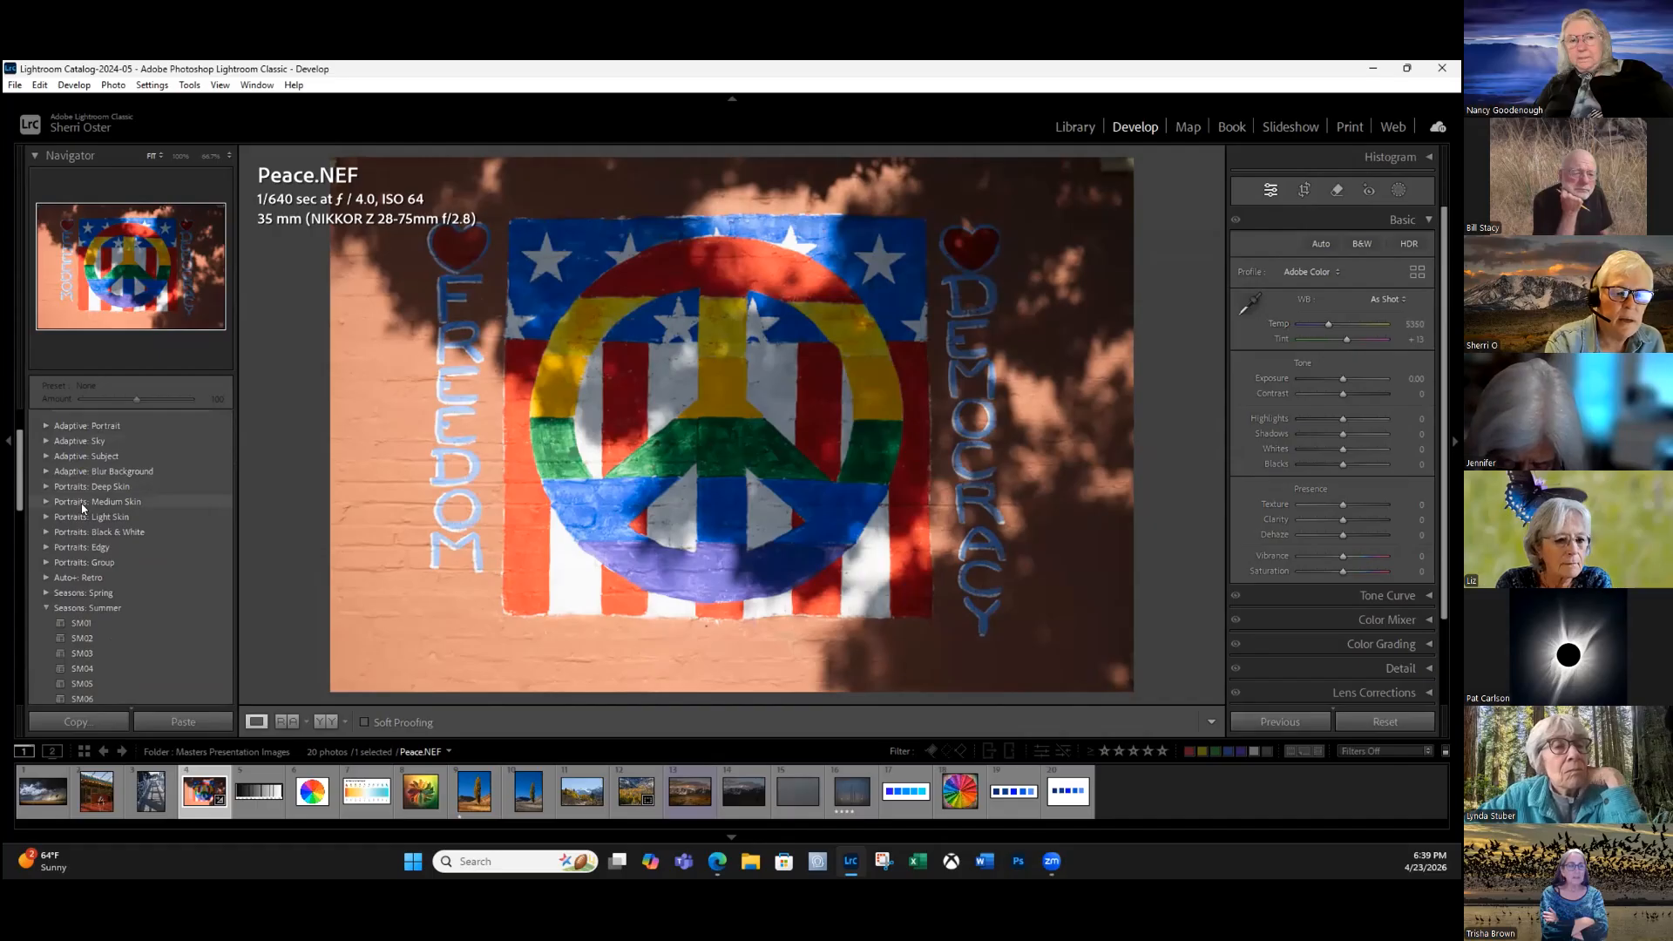
scroll(122, 610, down, 4)
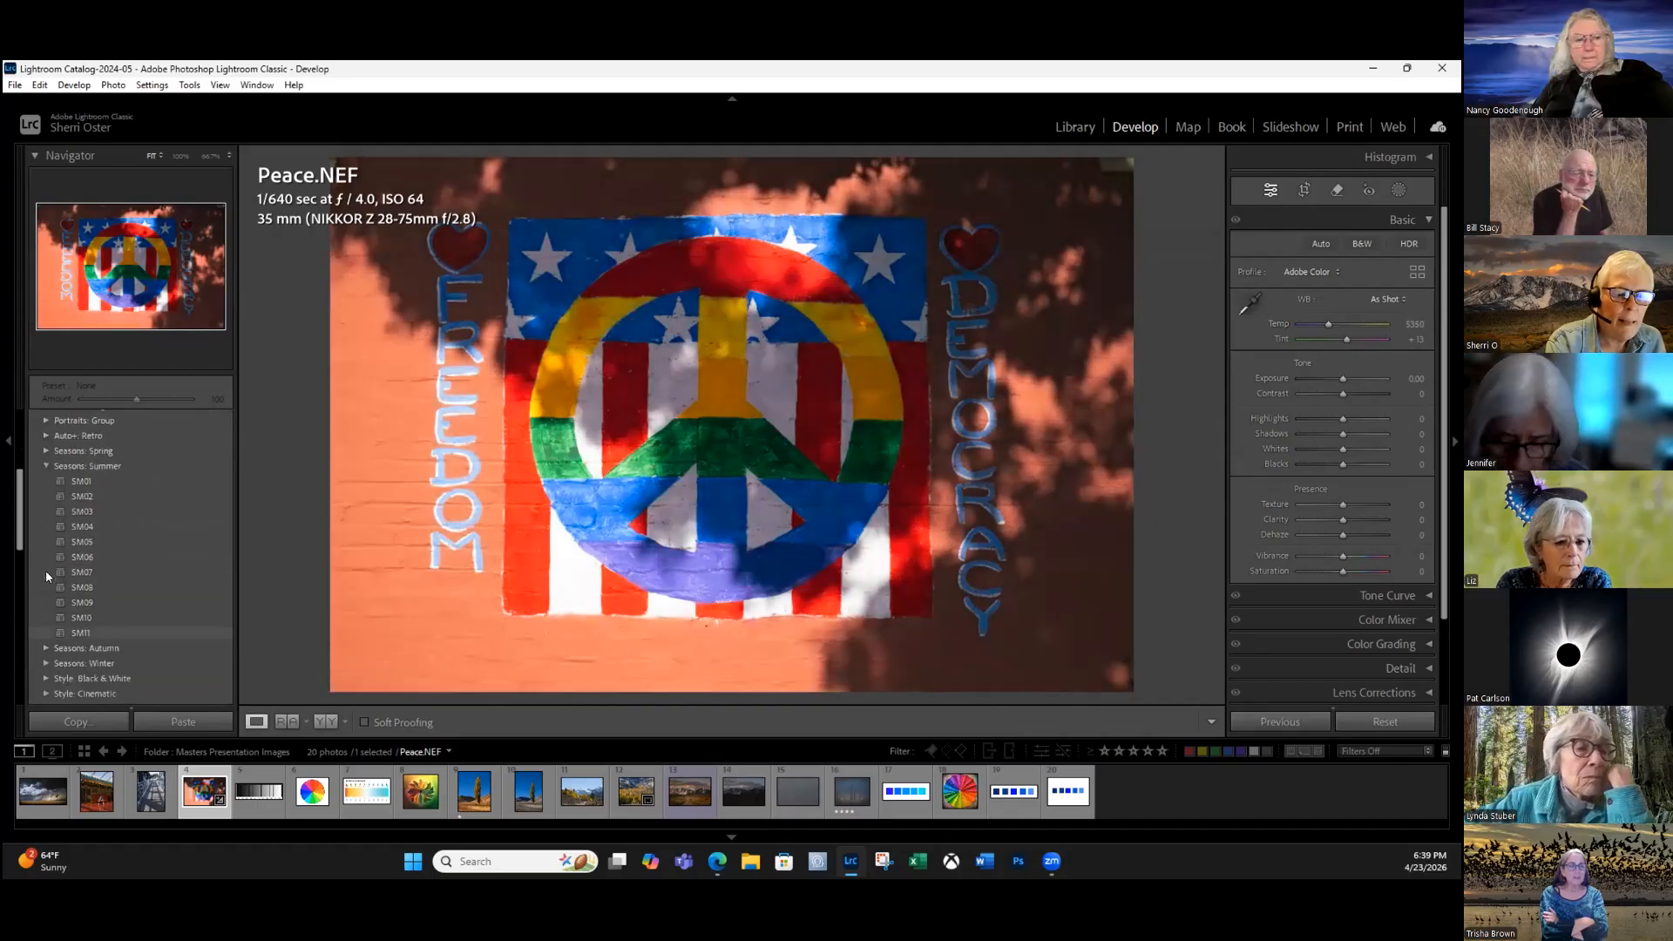
click(83, 450)
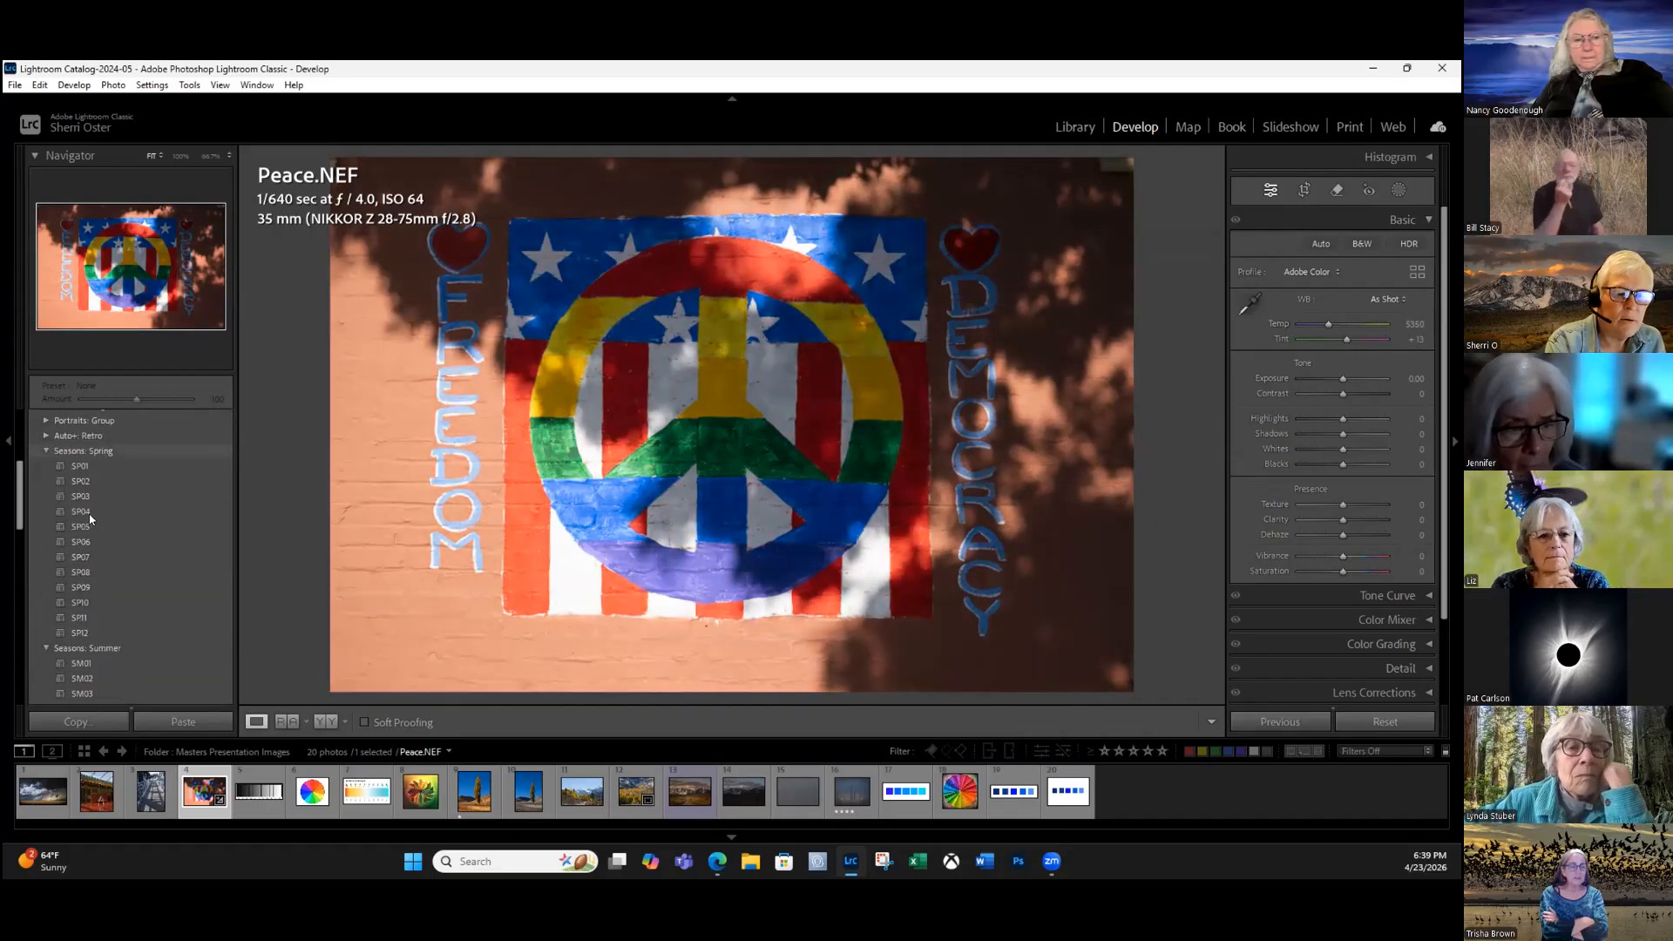
scroll(84, 497, down, 2)
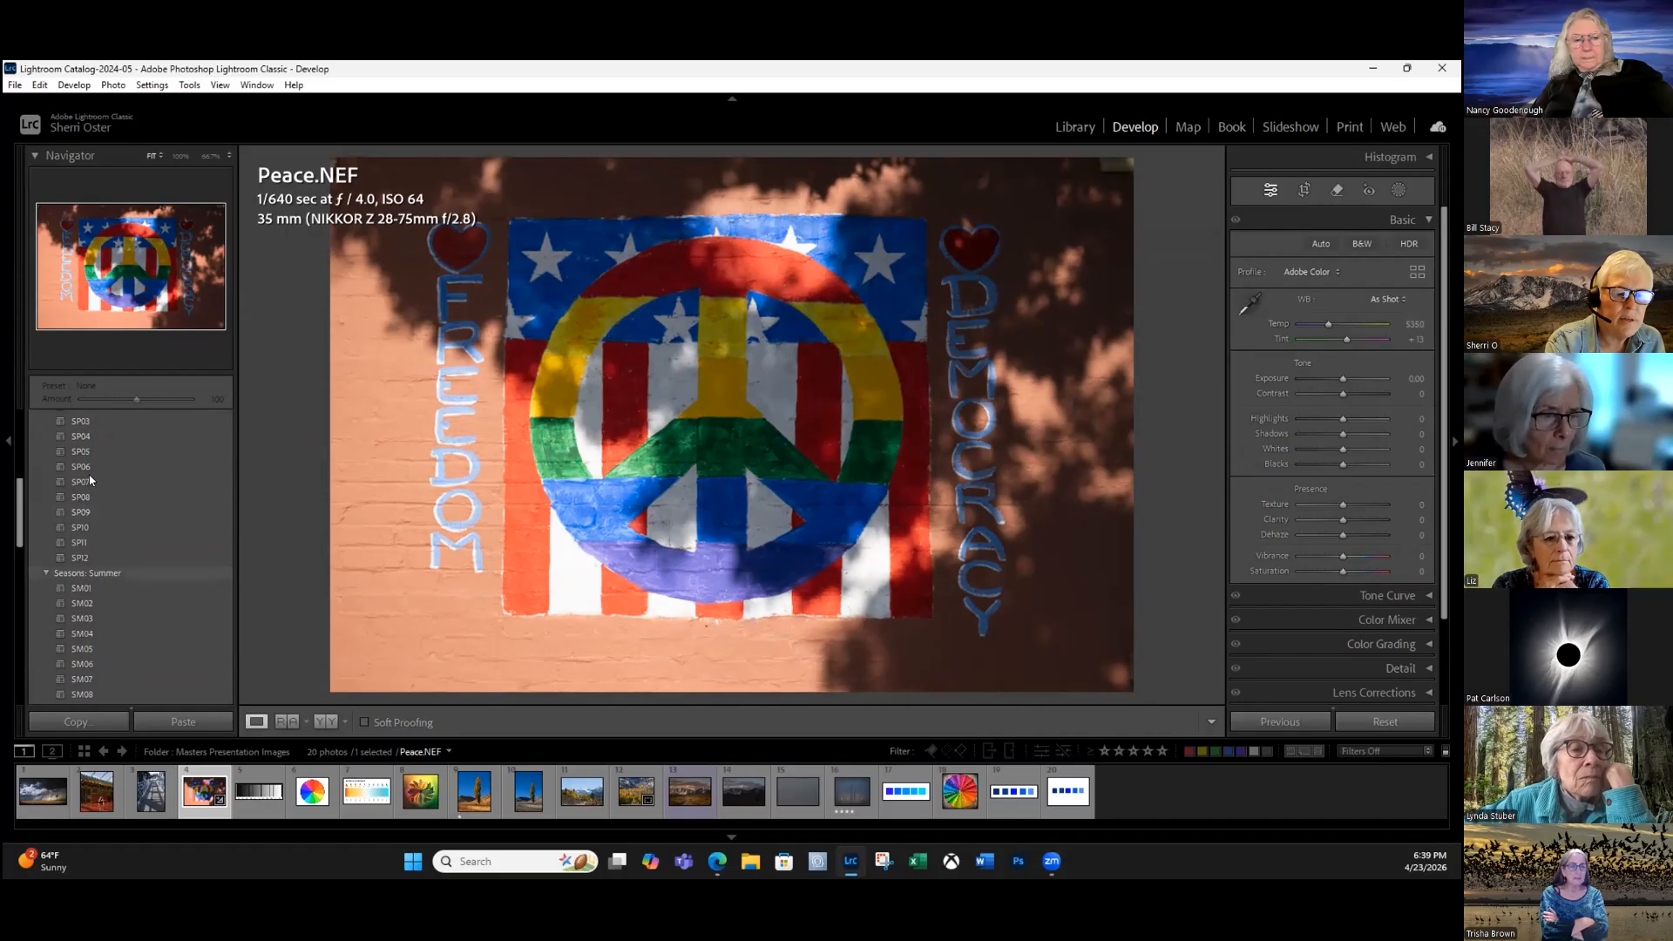
click(87, 573)
scroll(91, 451, down, 2)
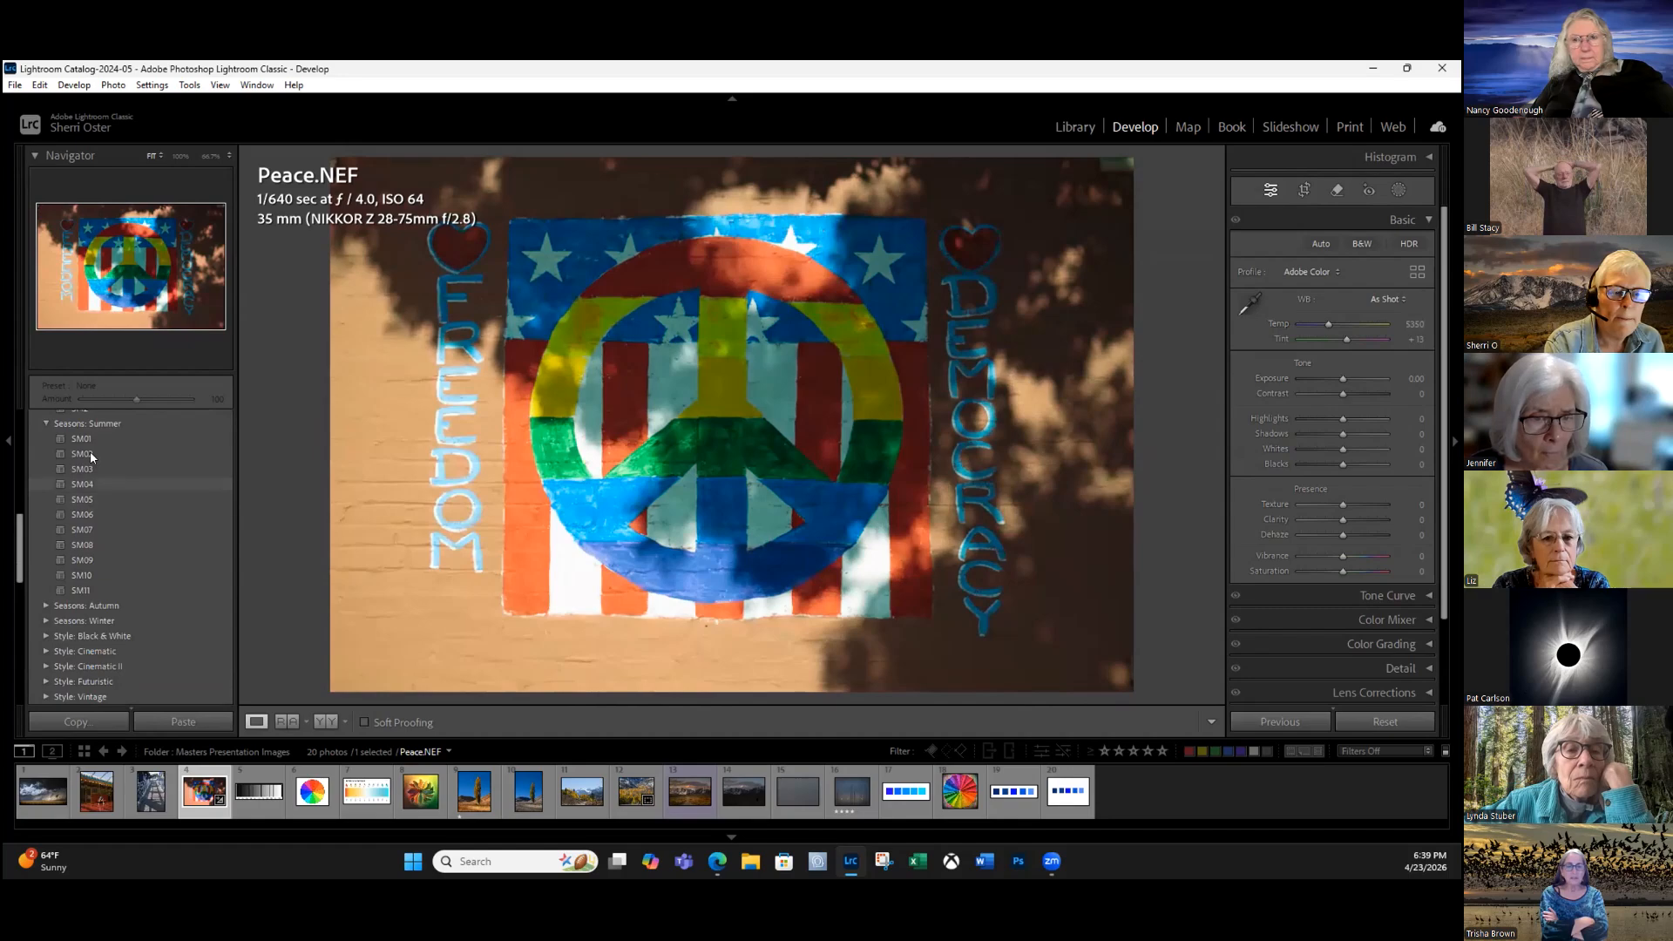
click(90, 454)
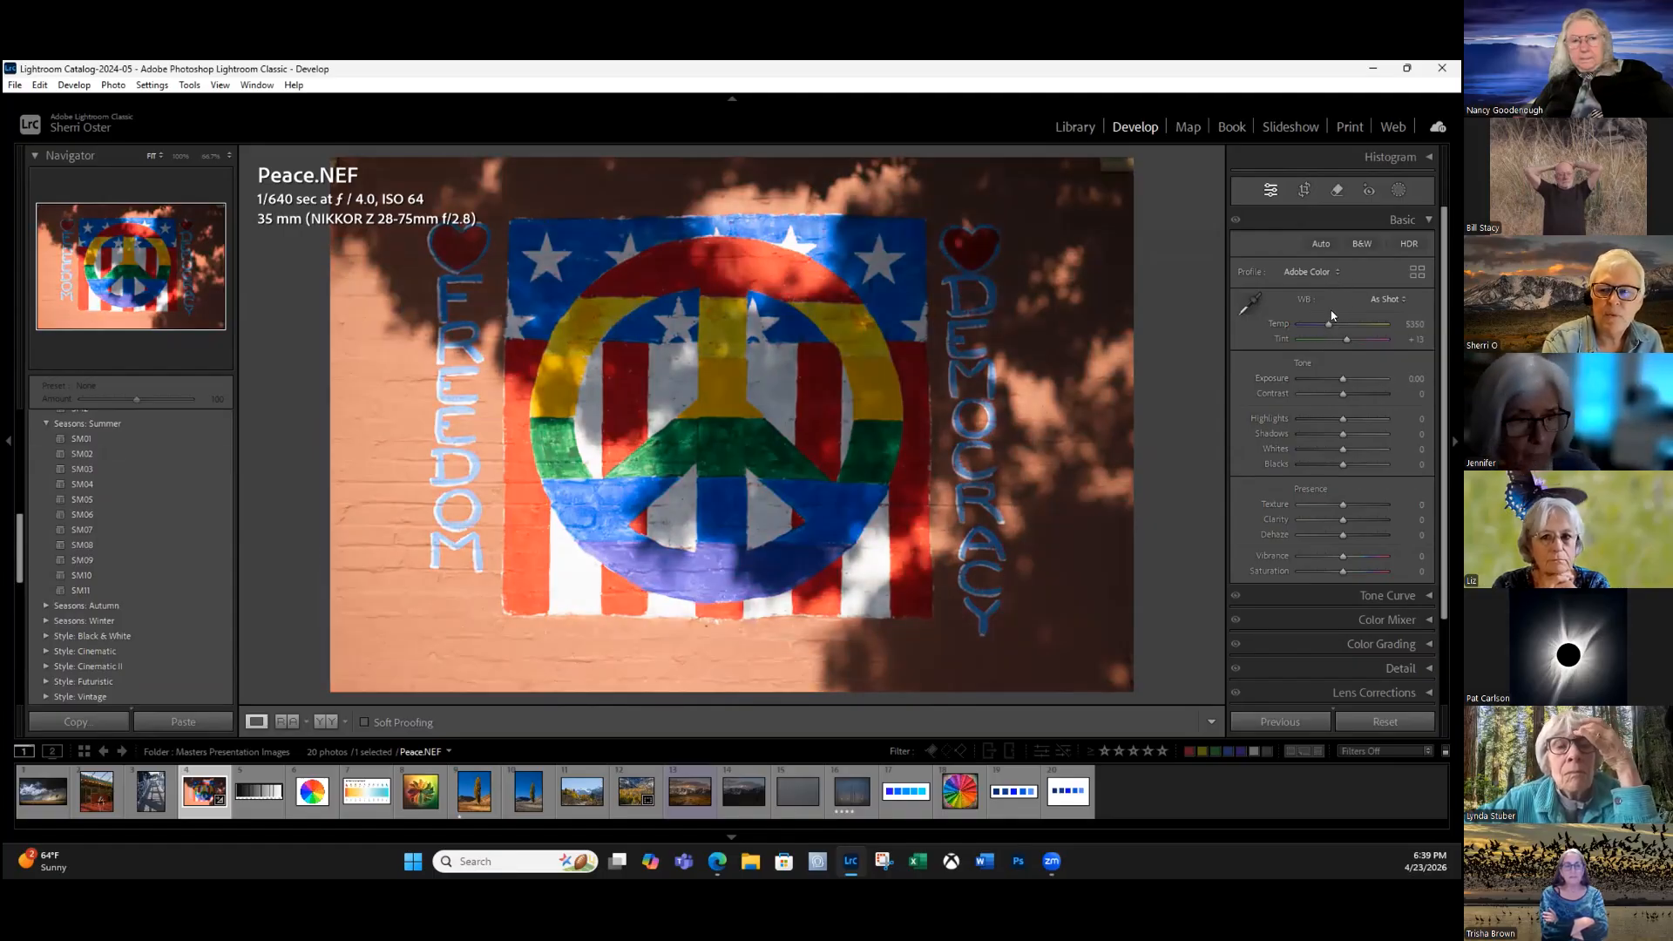
Keep the Adobe Color profile for the mural photo and reset all of its develop settings.
click(1312, 272)
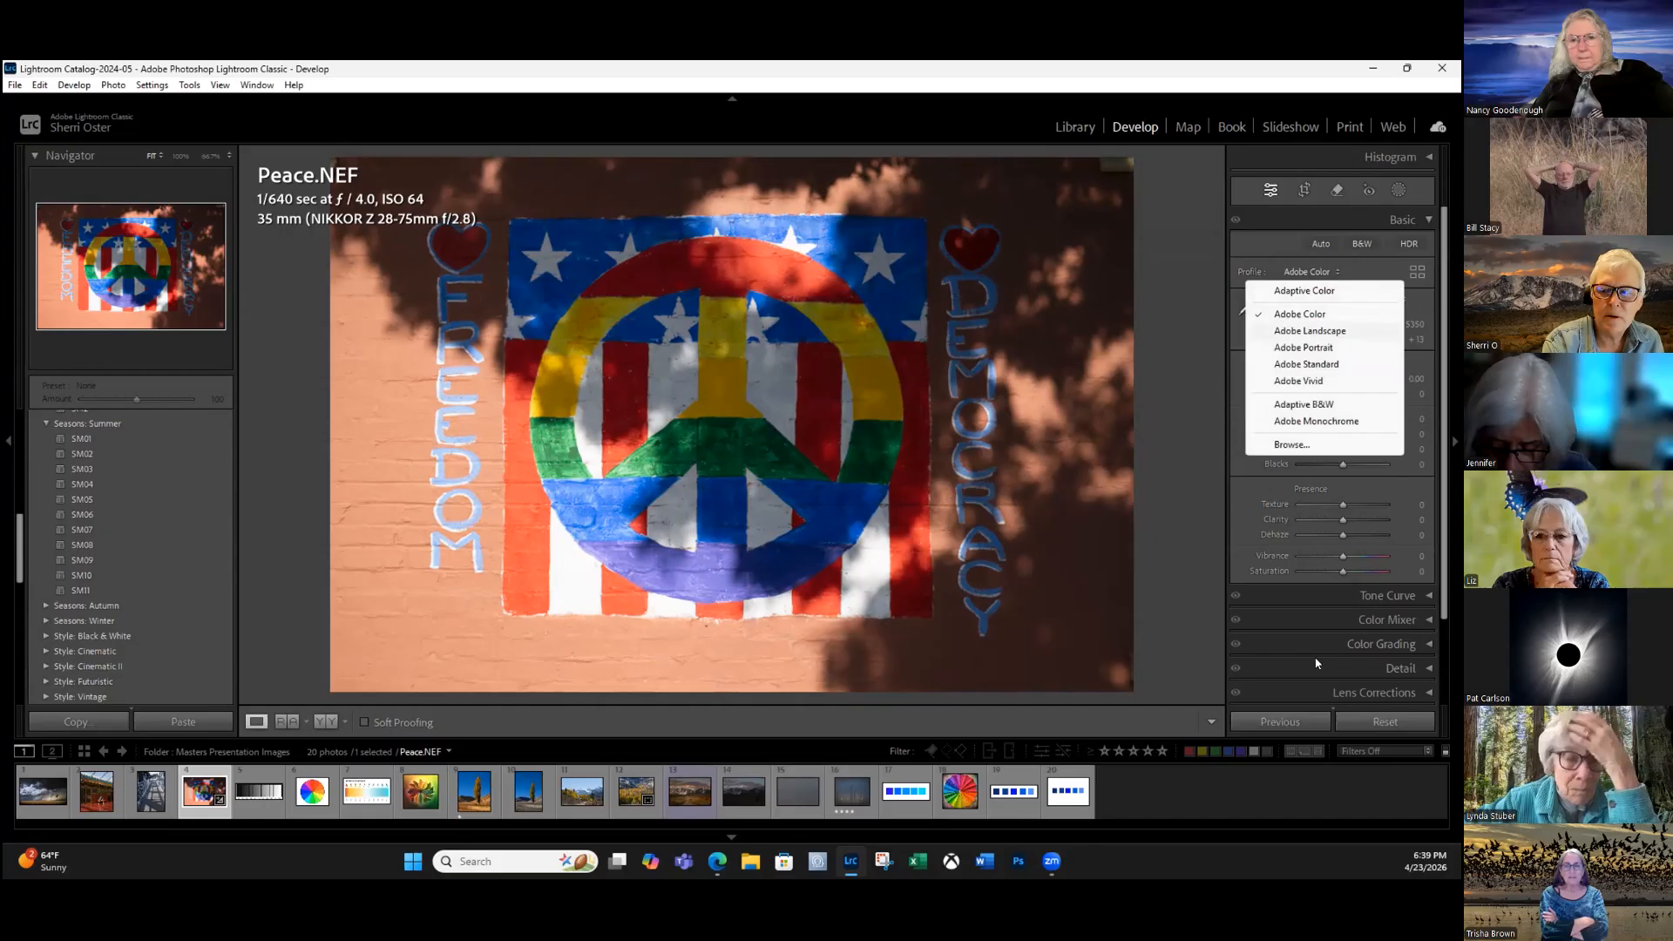
click(1304, 348)
click(1312, 272)
click(1301, 314)
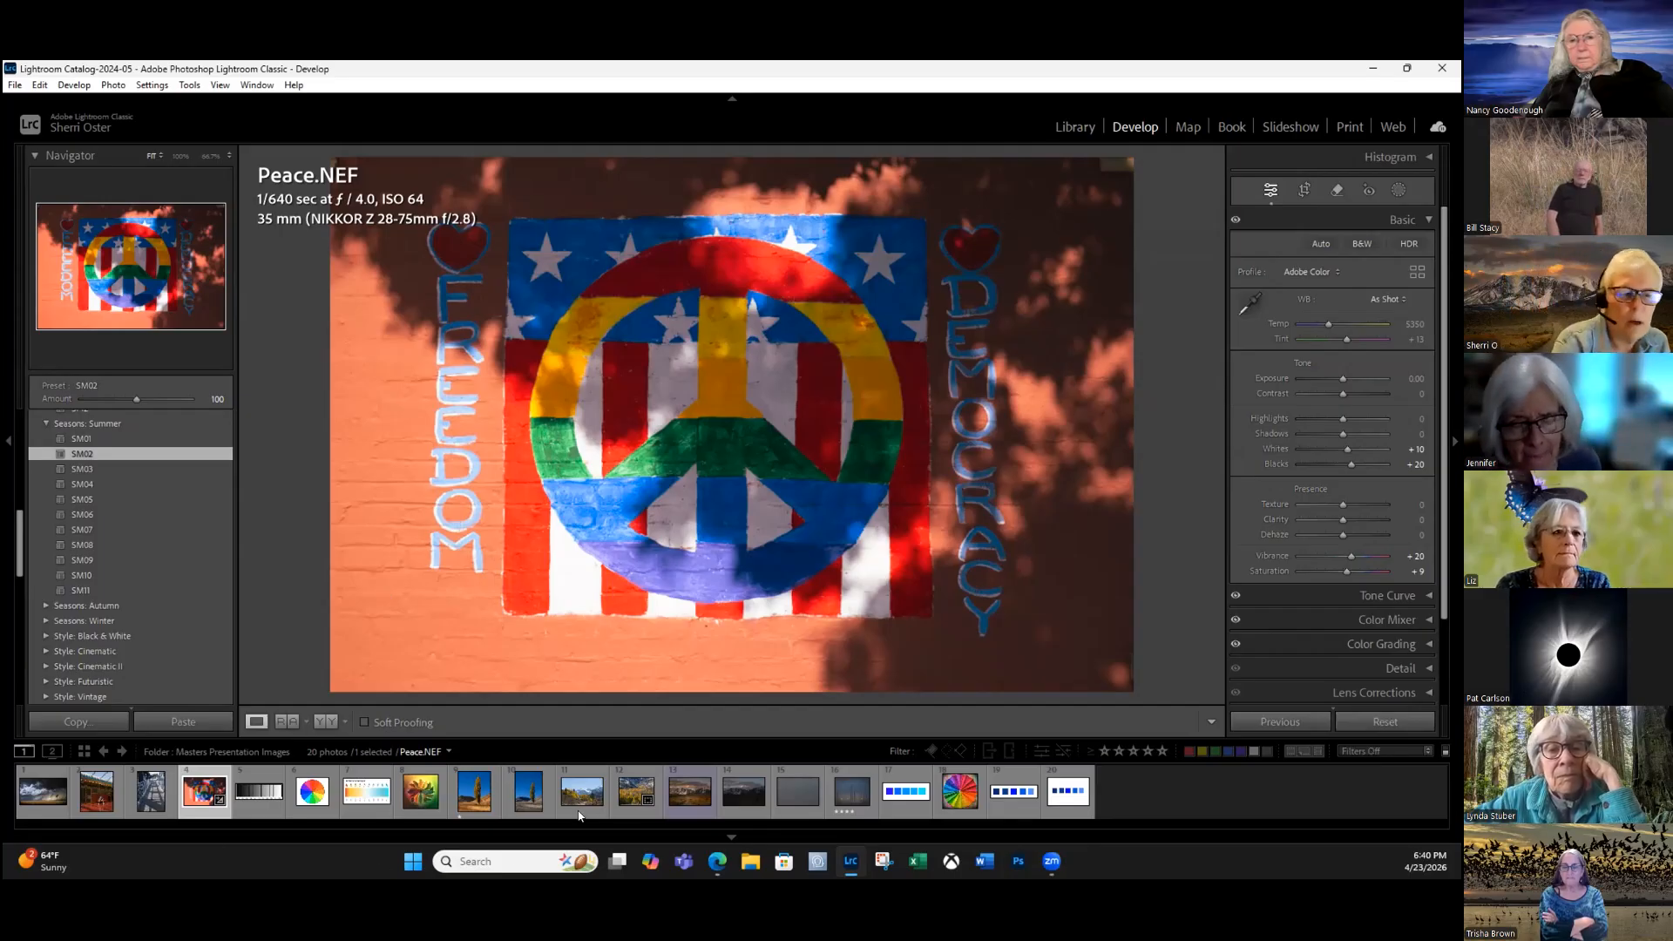
key(ctrl+shift+r)
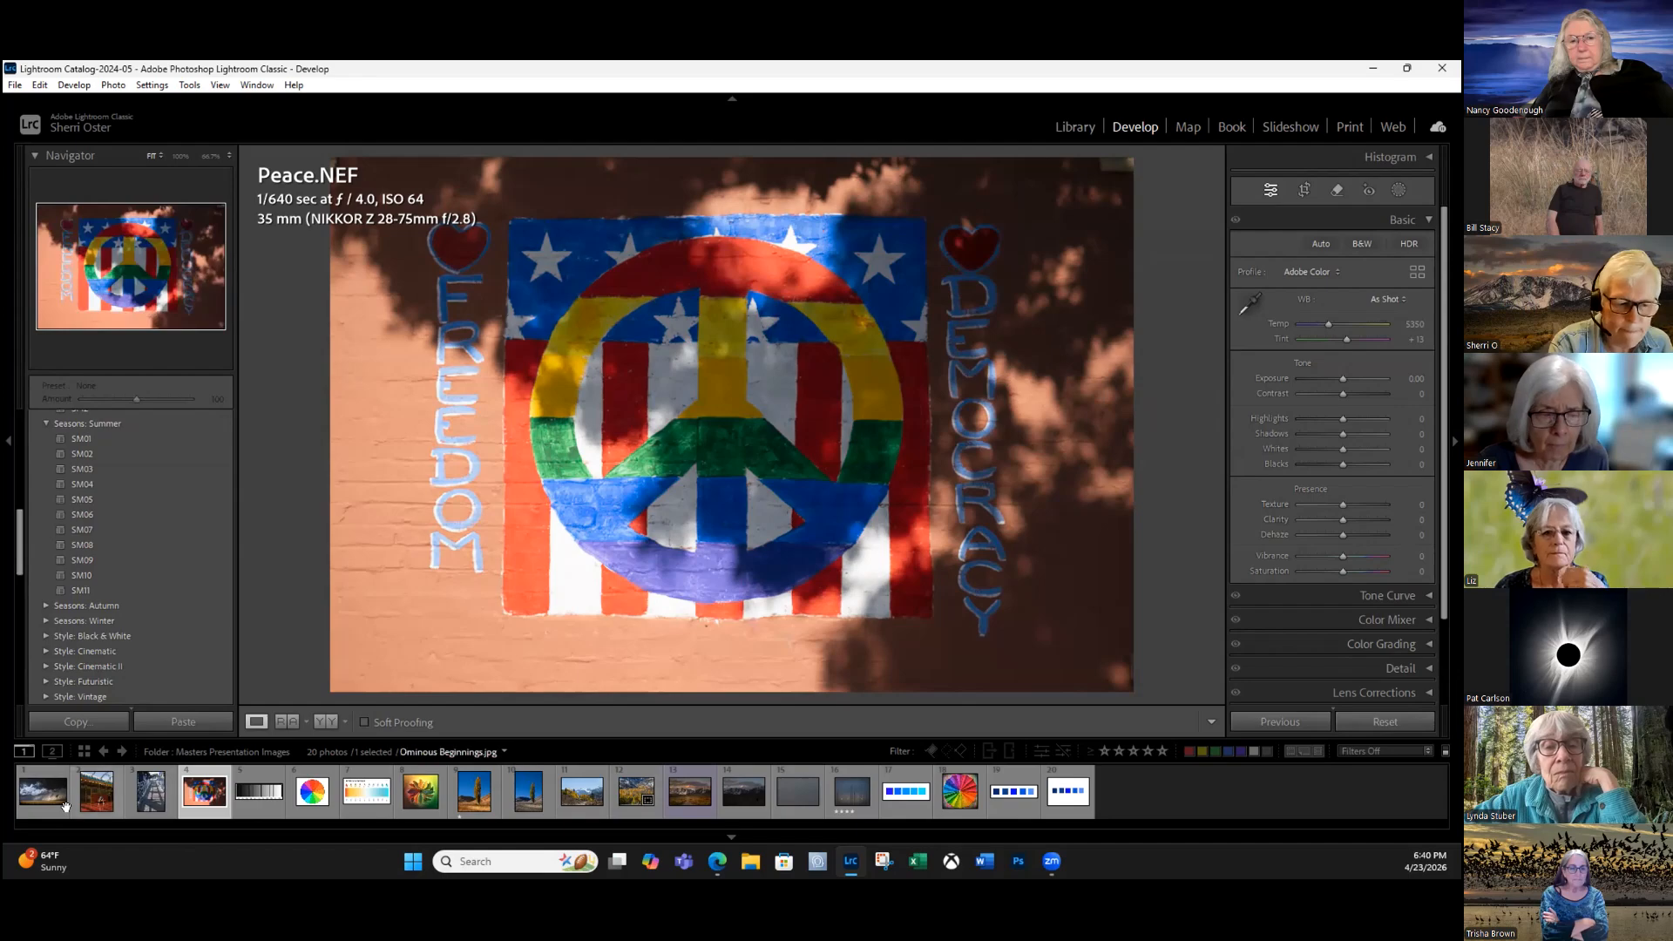
Correct the white balance of Ominous Beginnings.jpg by sampling a neutral target in the bluish-gray clouds with the White Balance Selector.
click(65, 806)
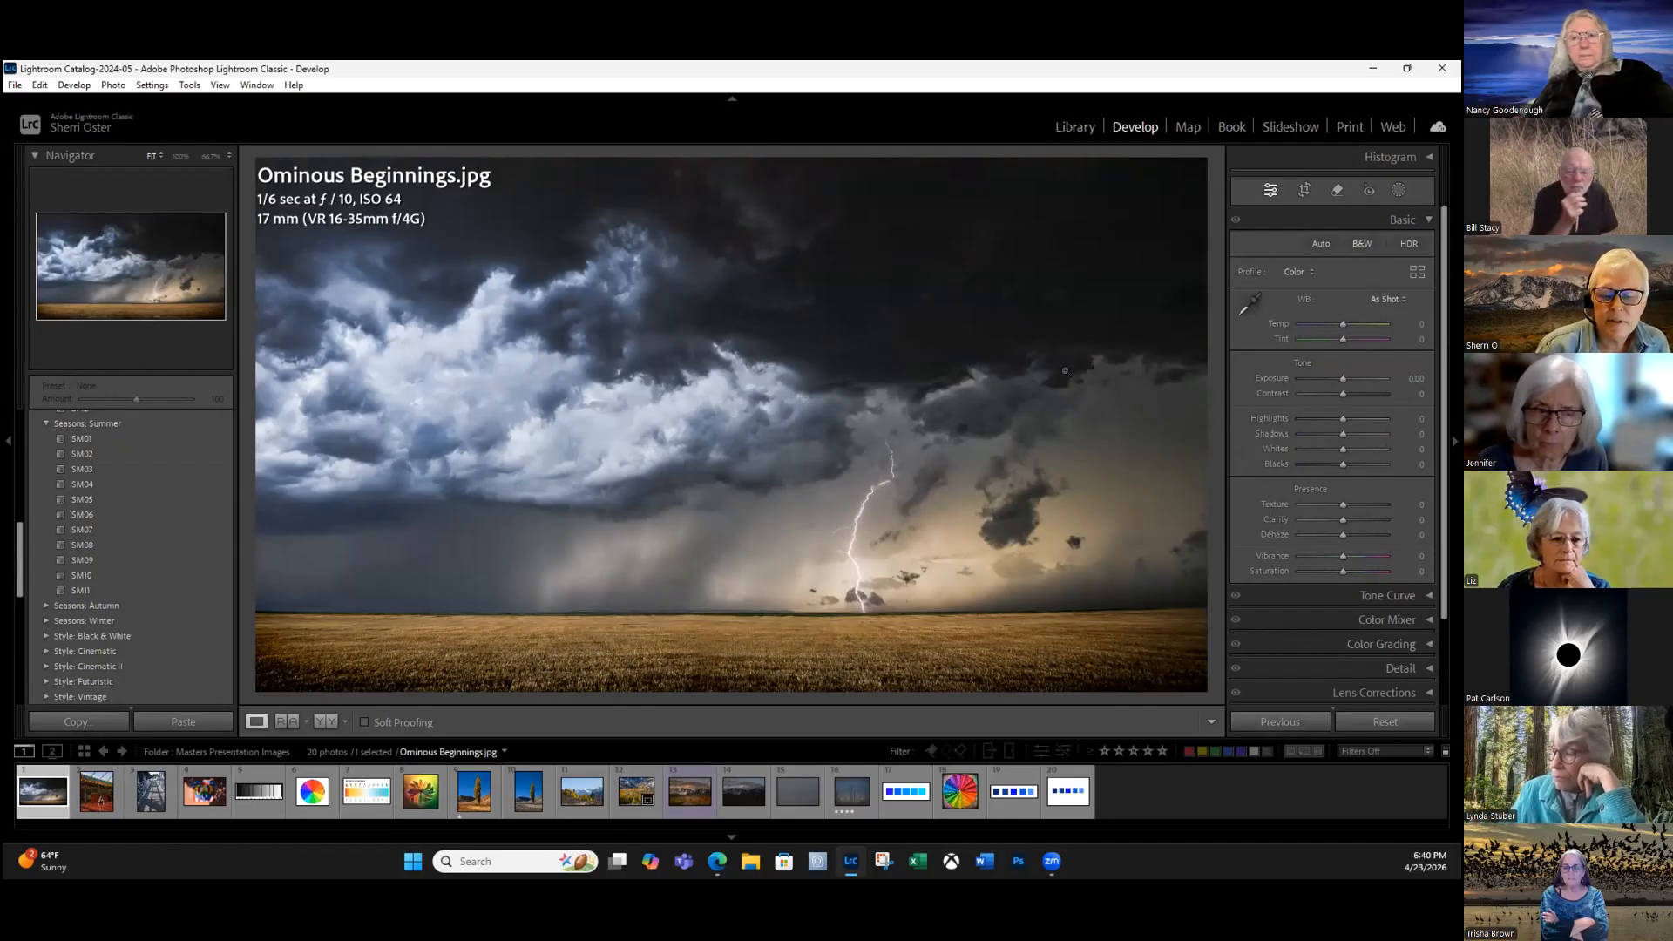
click(1378, 300)
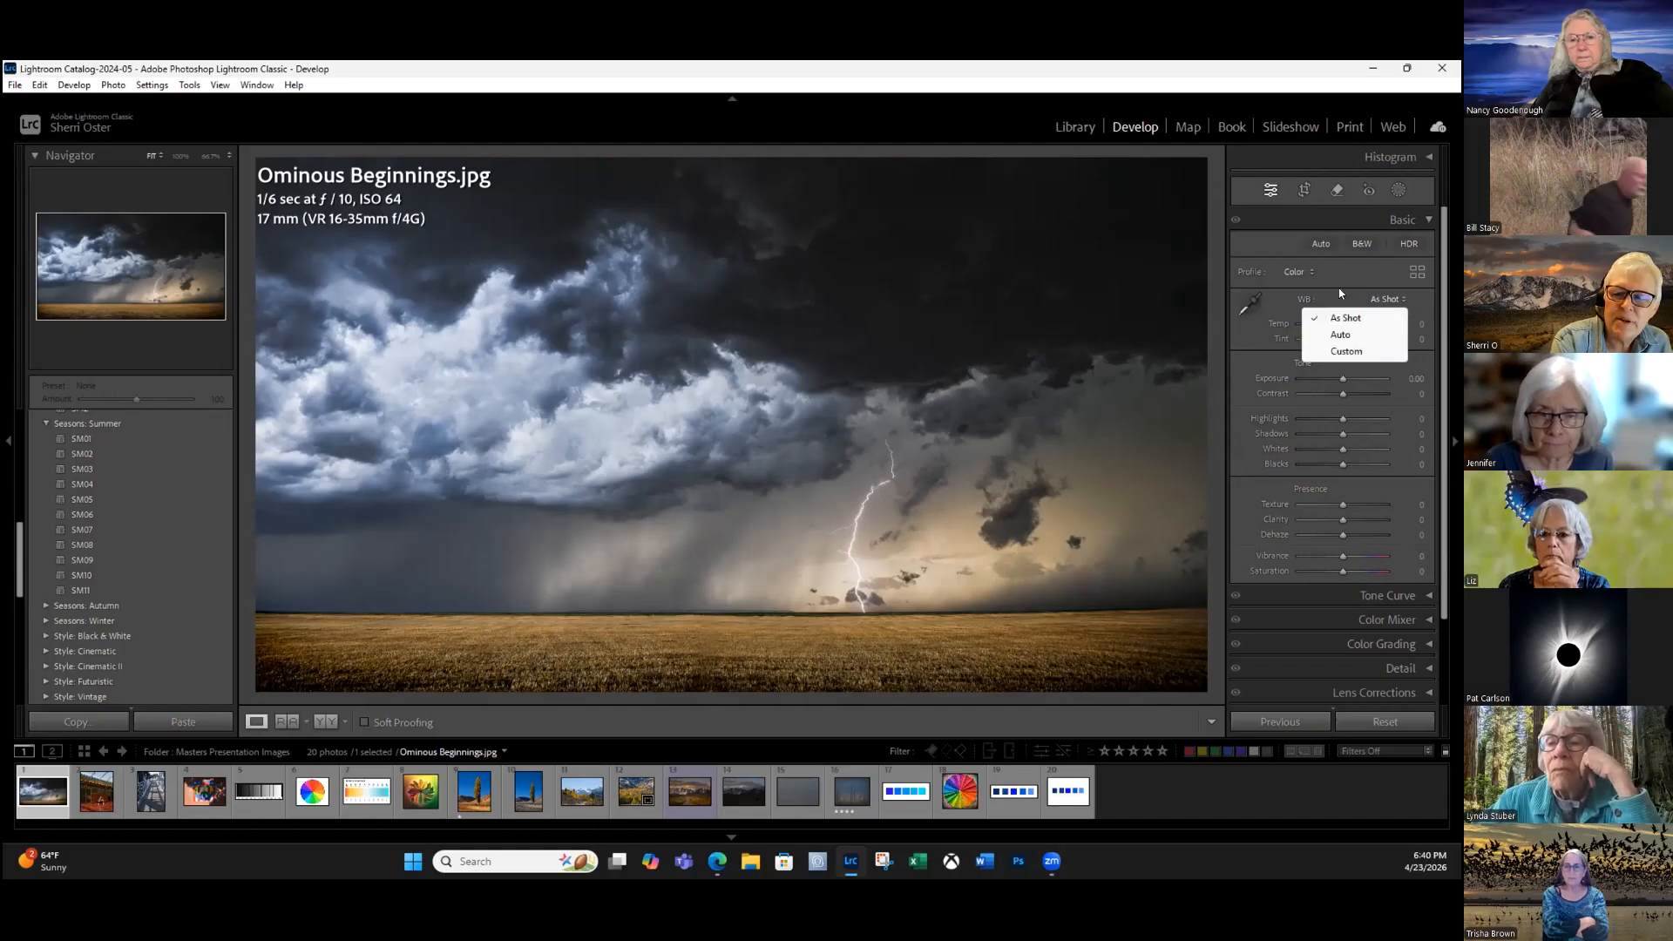
click(1250, 307)
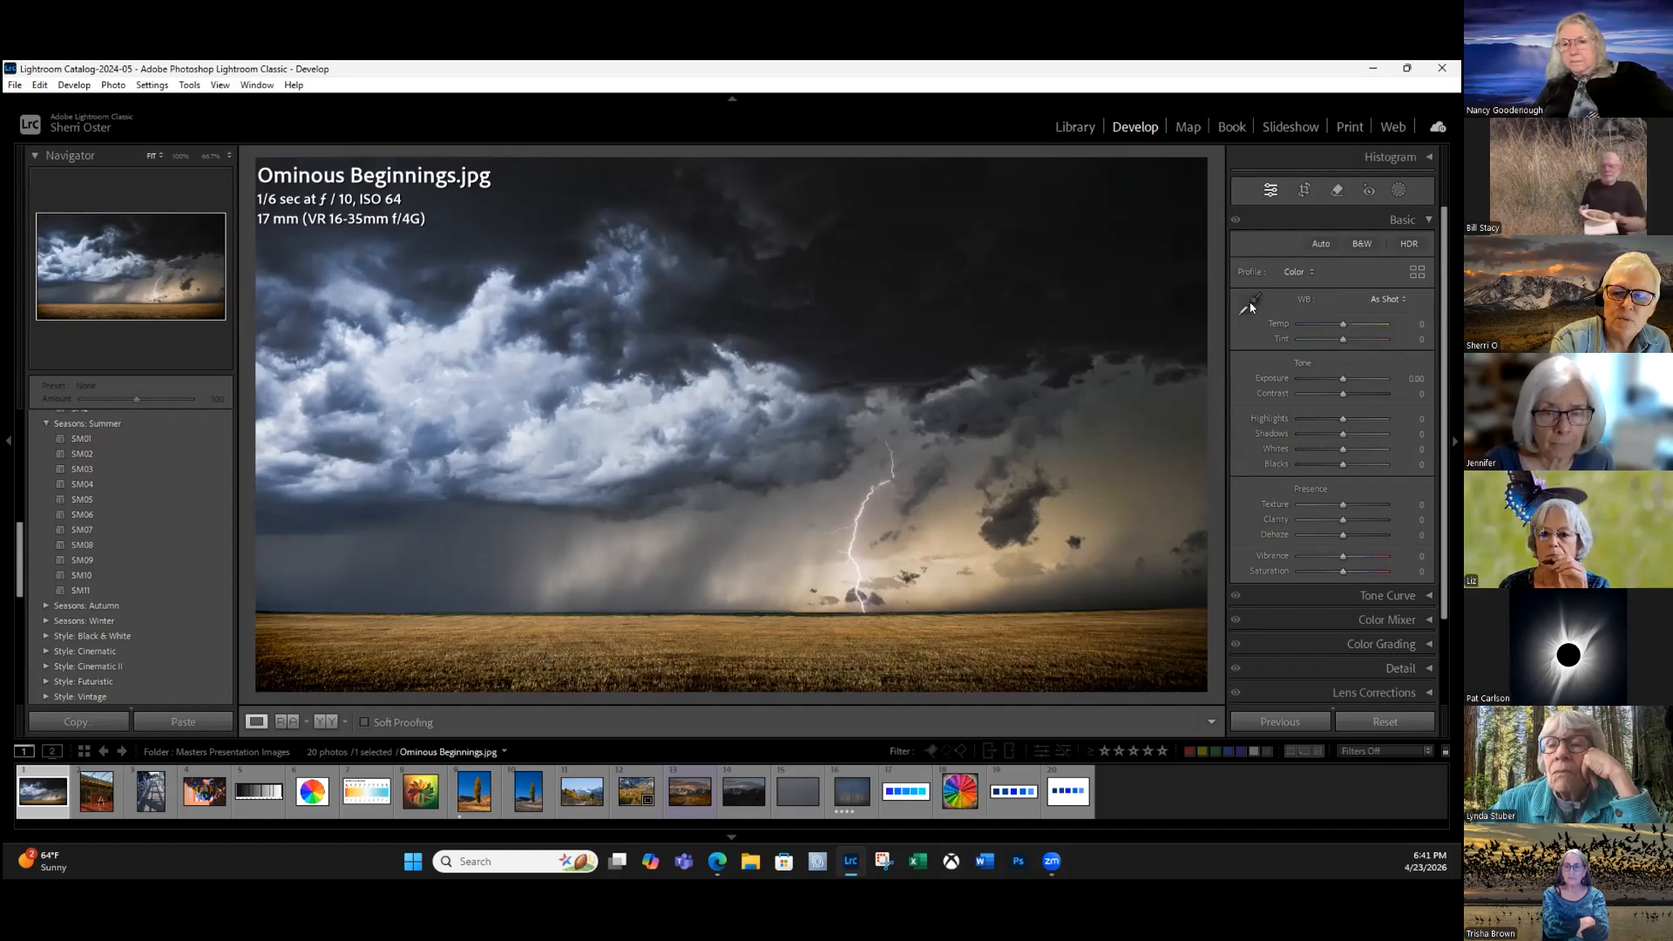
click(1252, 300)
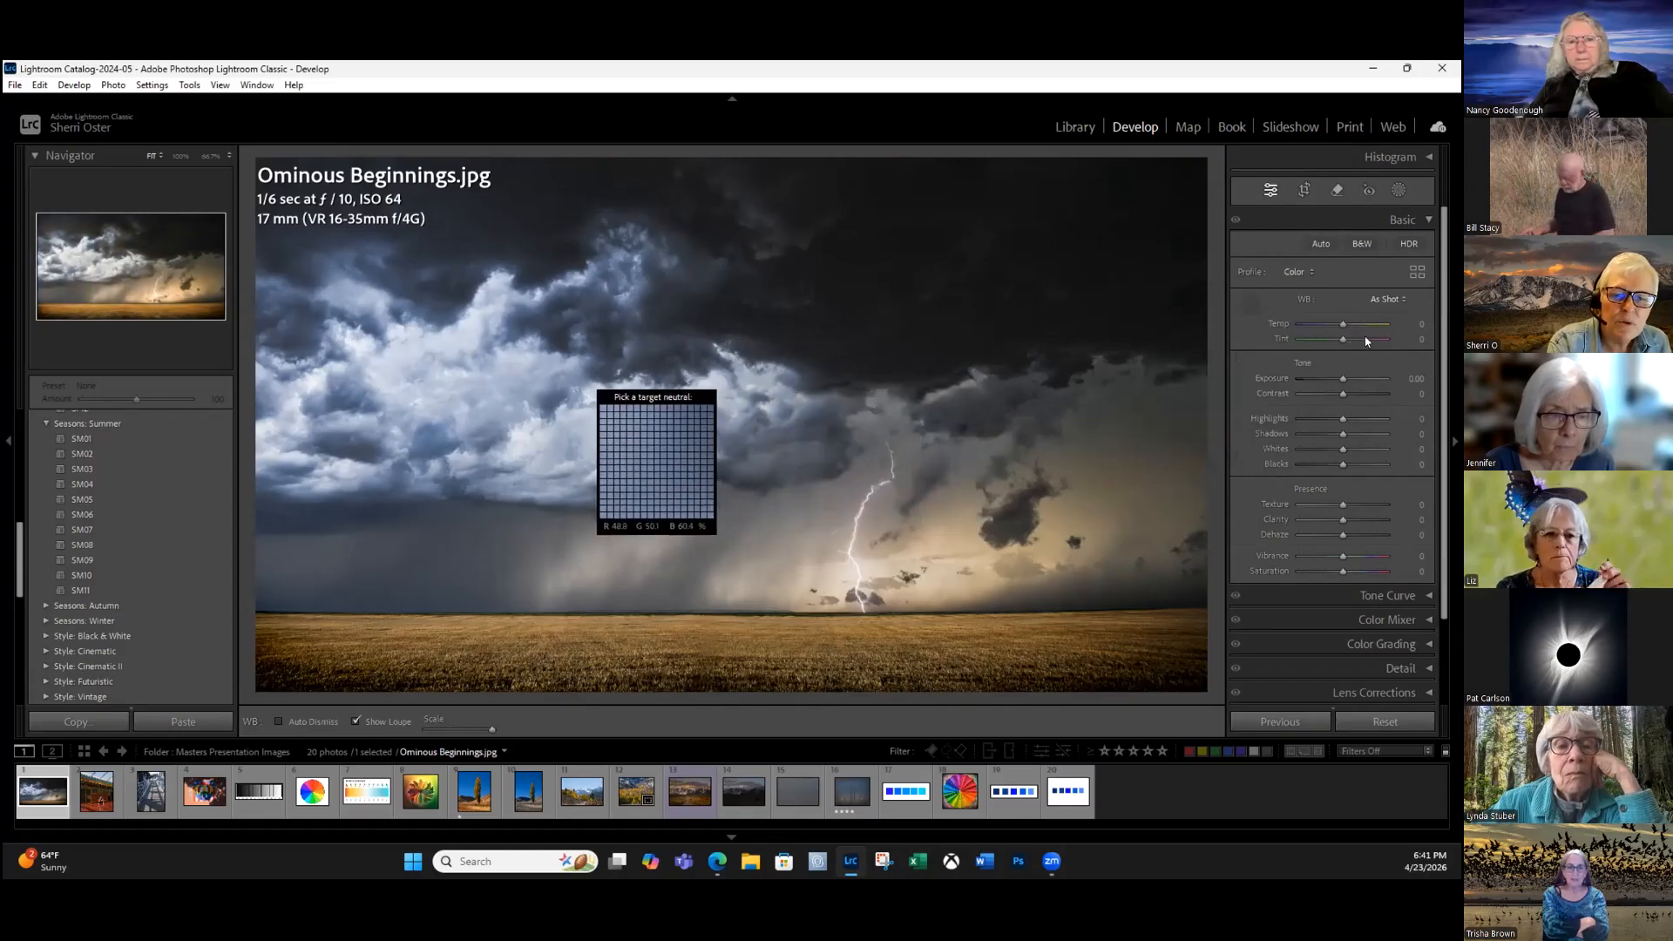
click(655, 460)
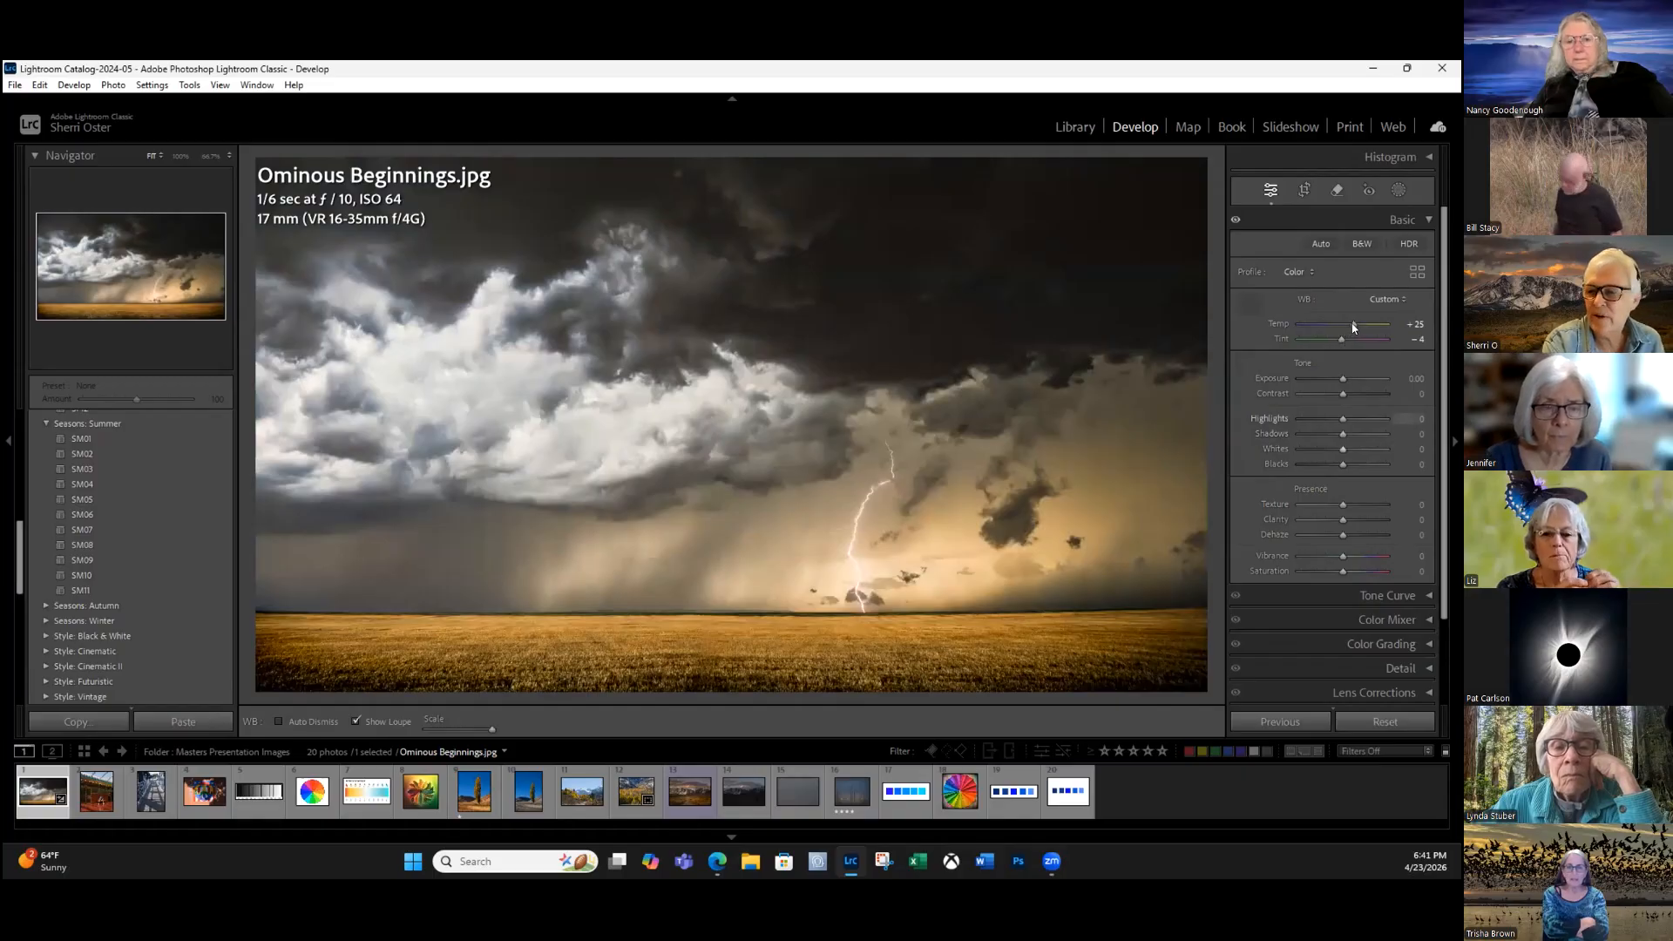
key(Escape)
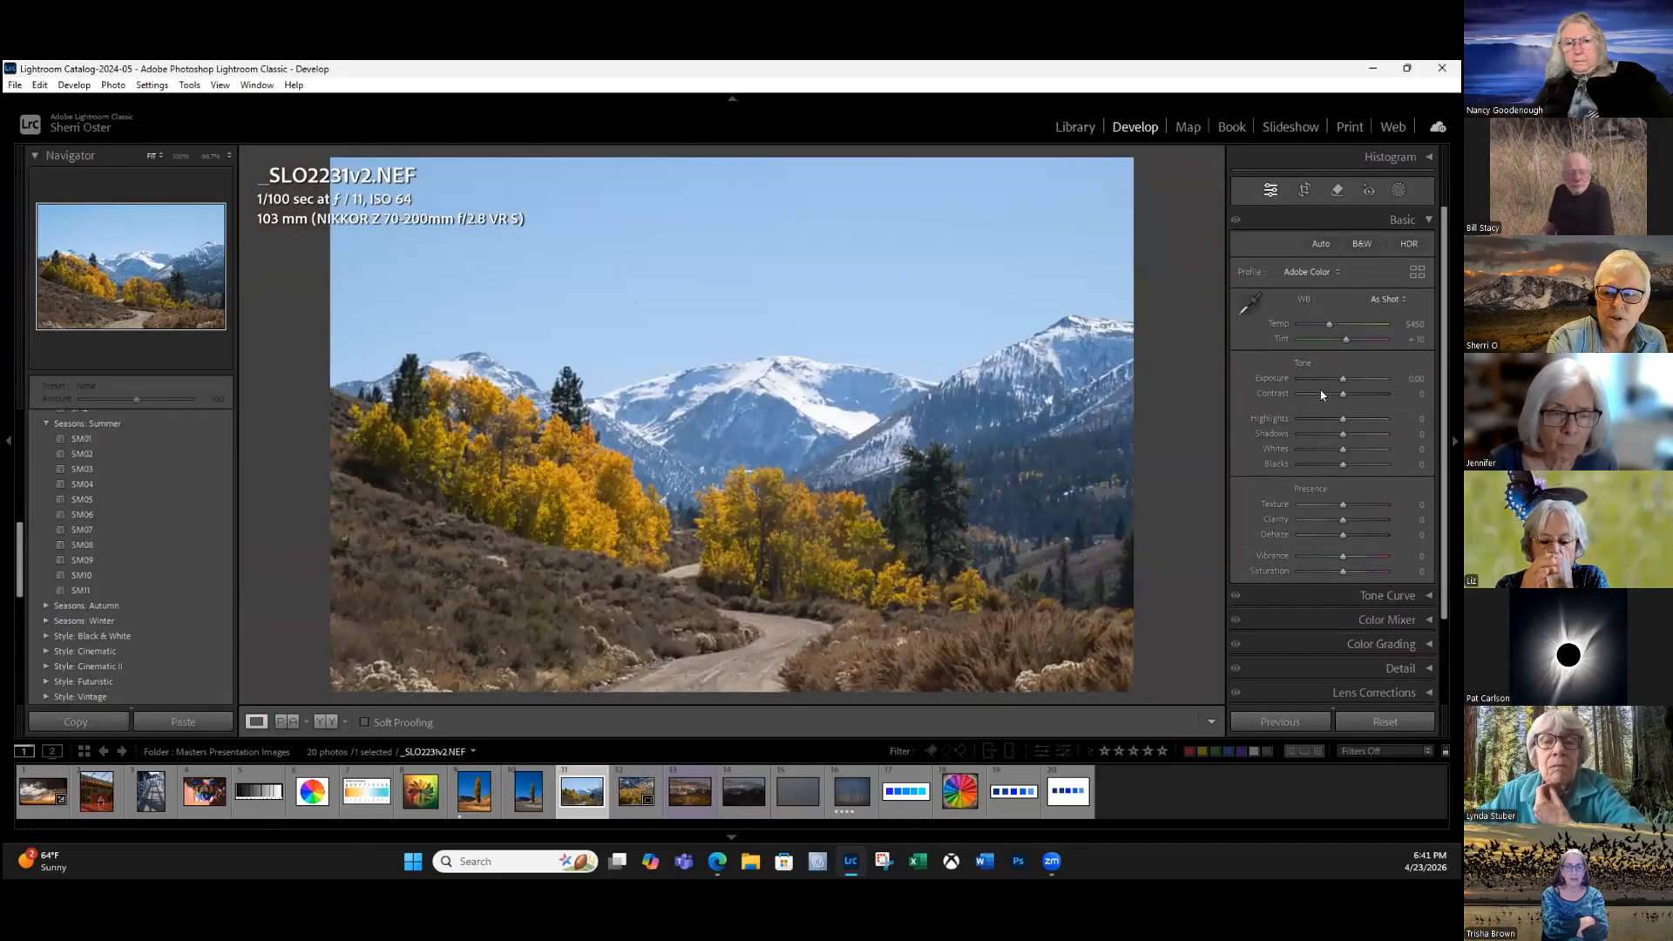
Try the Shade white balance preset on _SLO2231v2.NEF, and reset the photo's develop settings.
click(1386, 299)
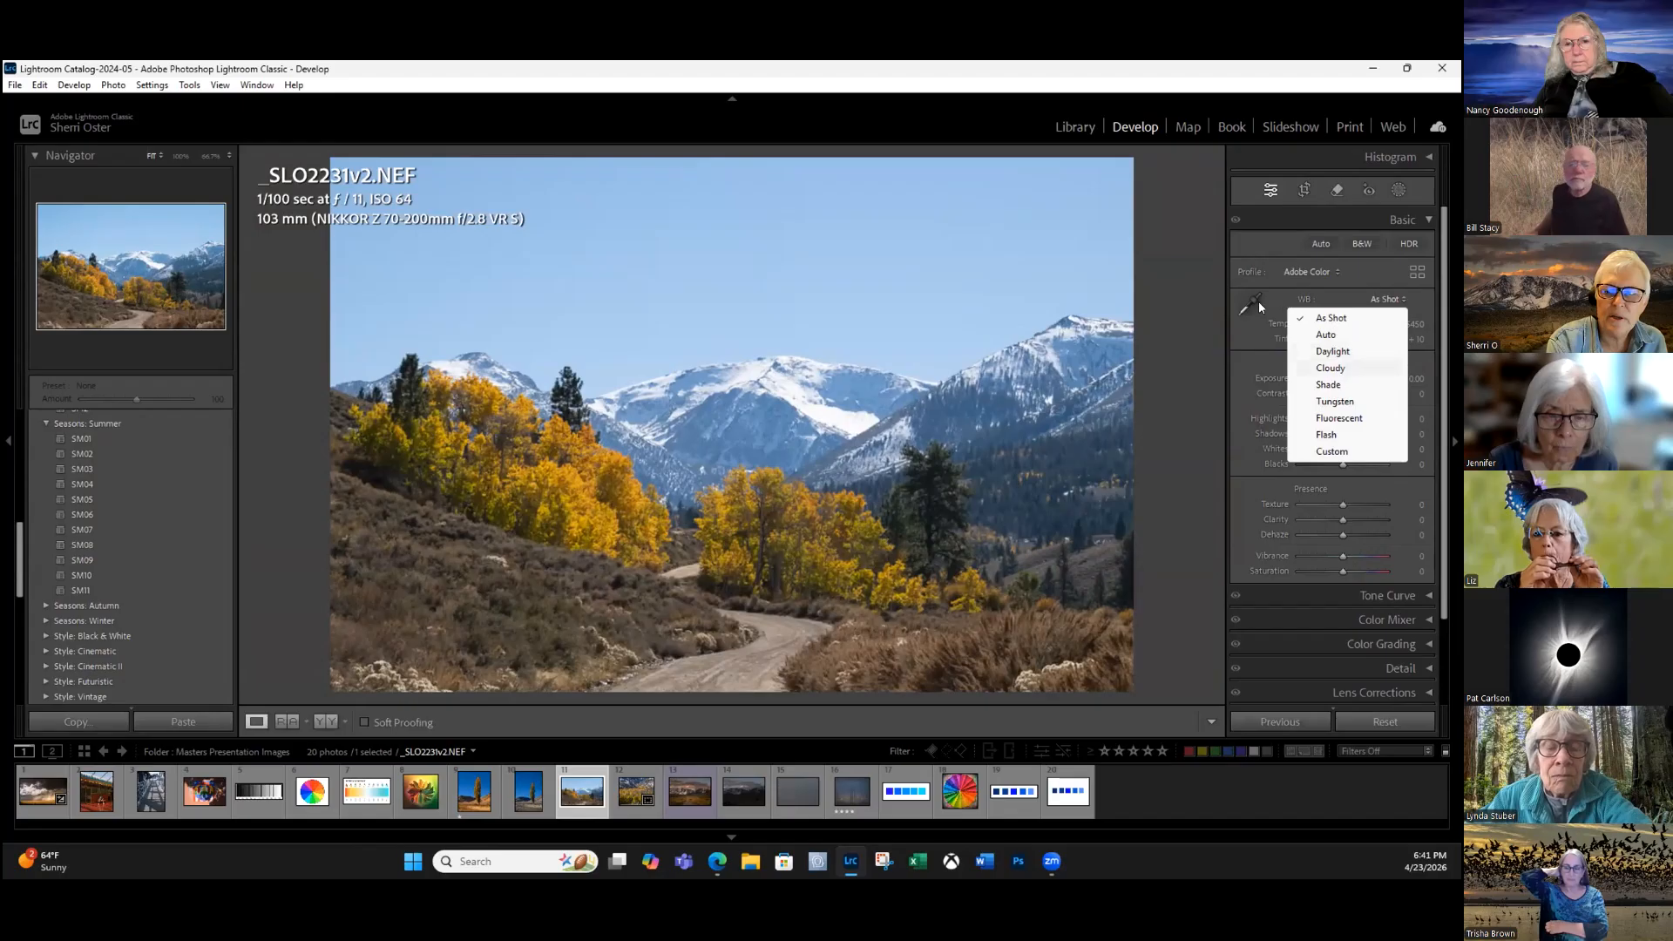
click(1328, 385)
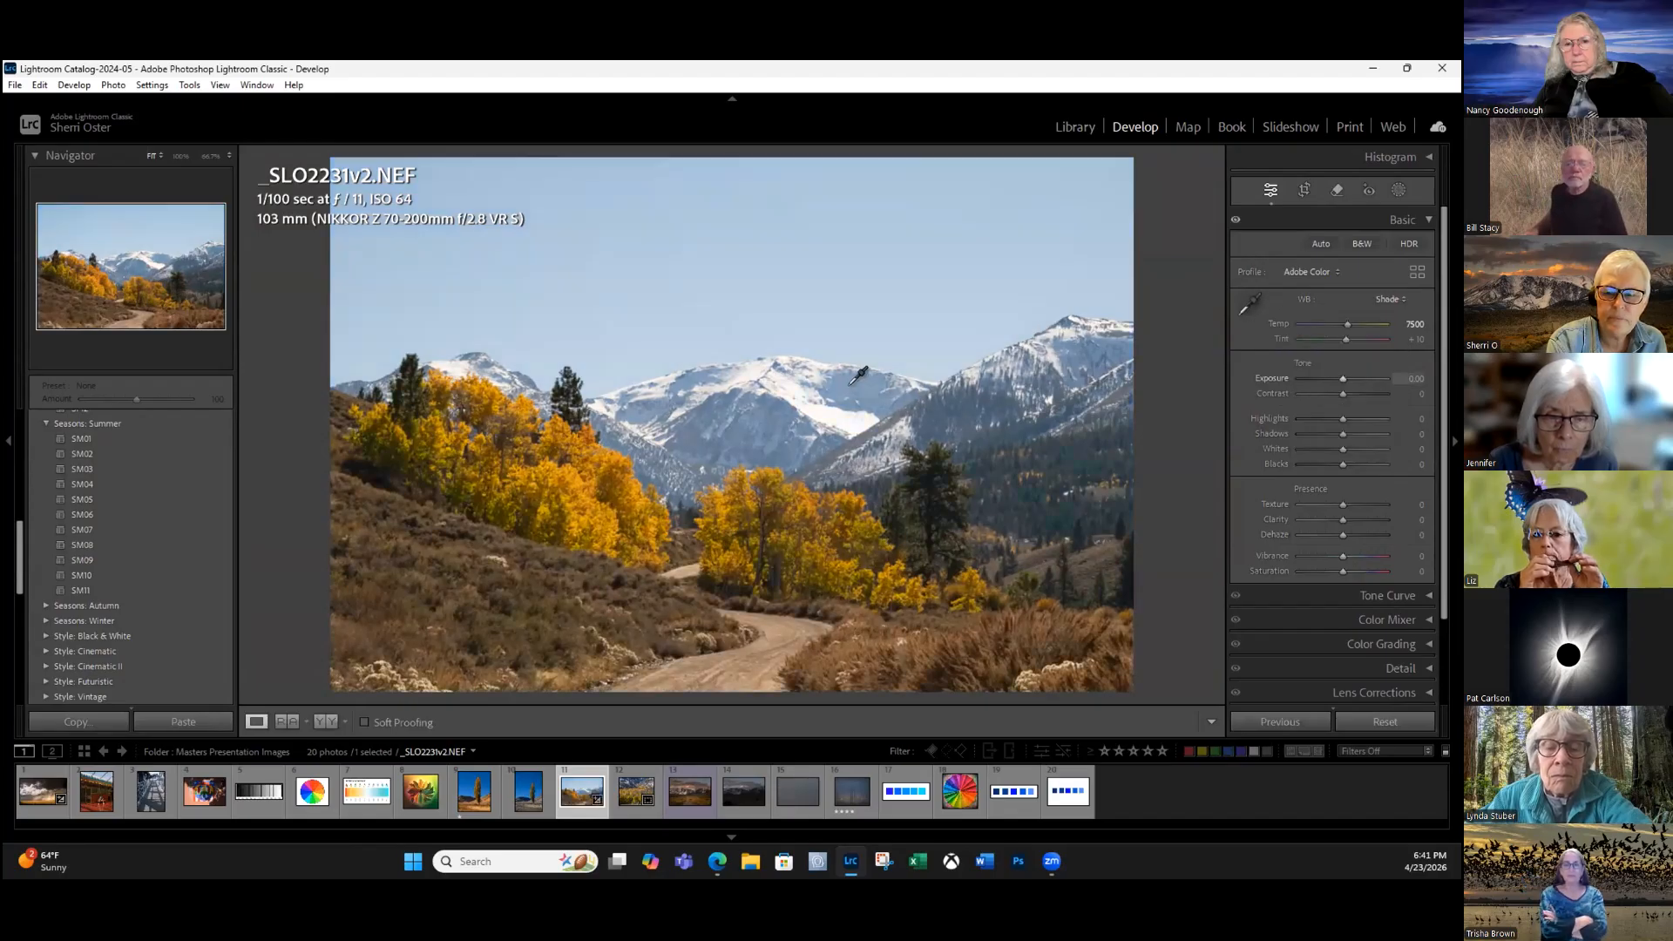
click(1388, 722)
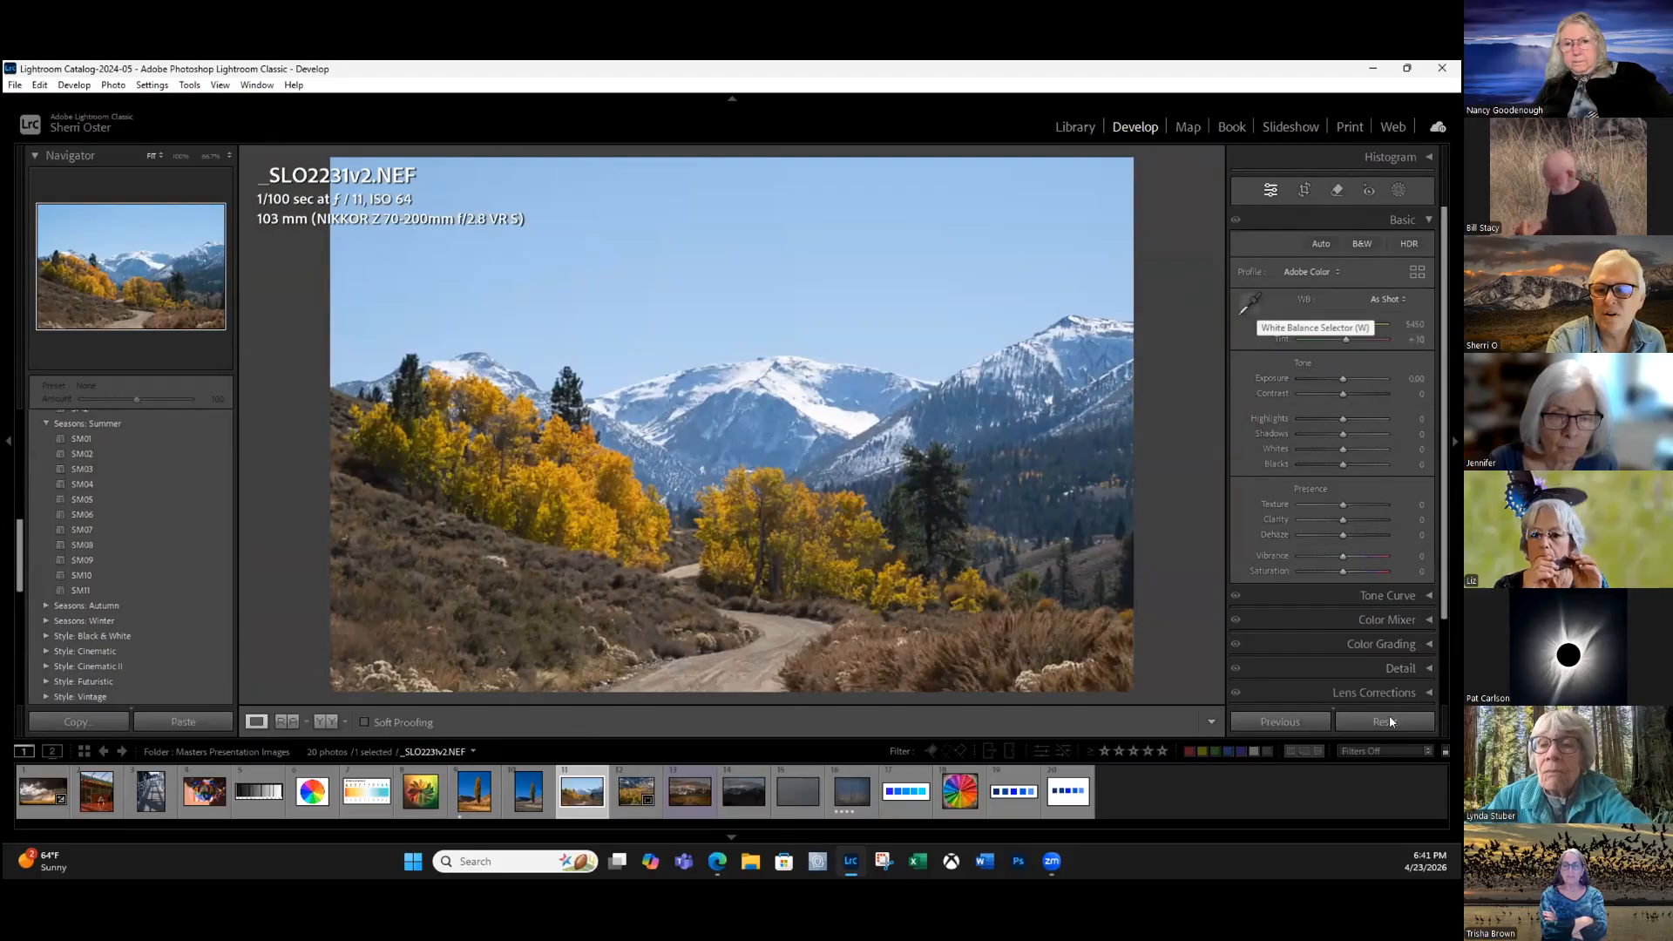
Try sampling a target neutral on the snowy mountains with the White Balance Selector, and reset the photo's develop settings.
key(w)
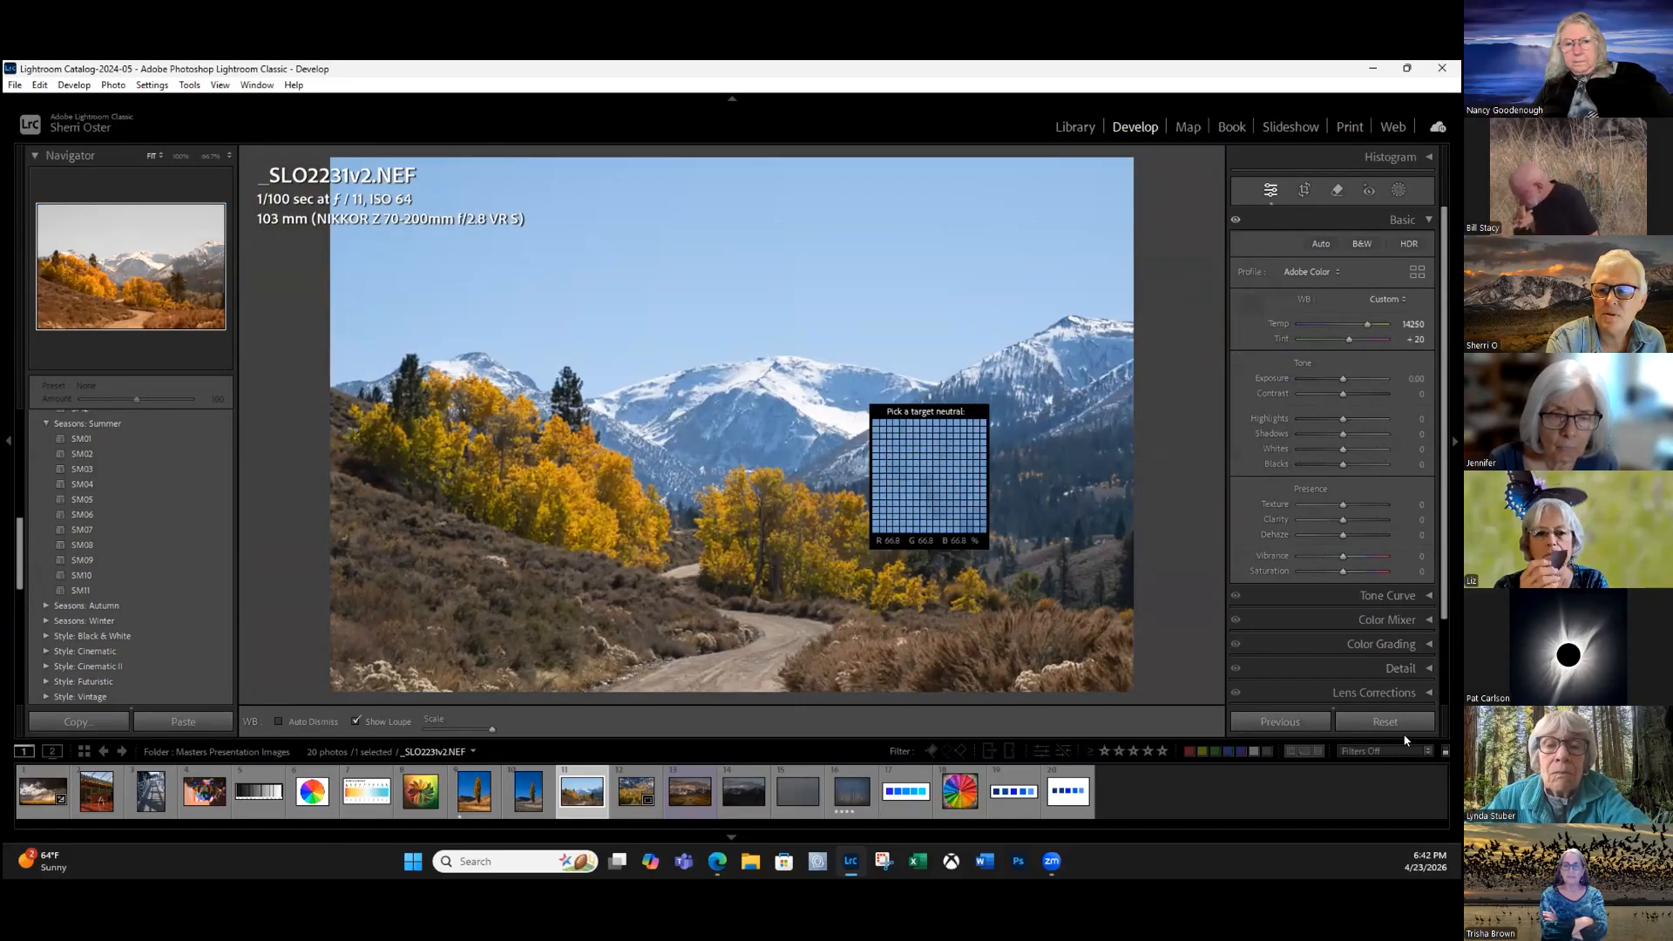
click(859, 395)
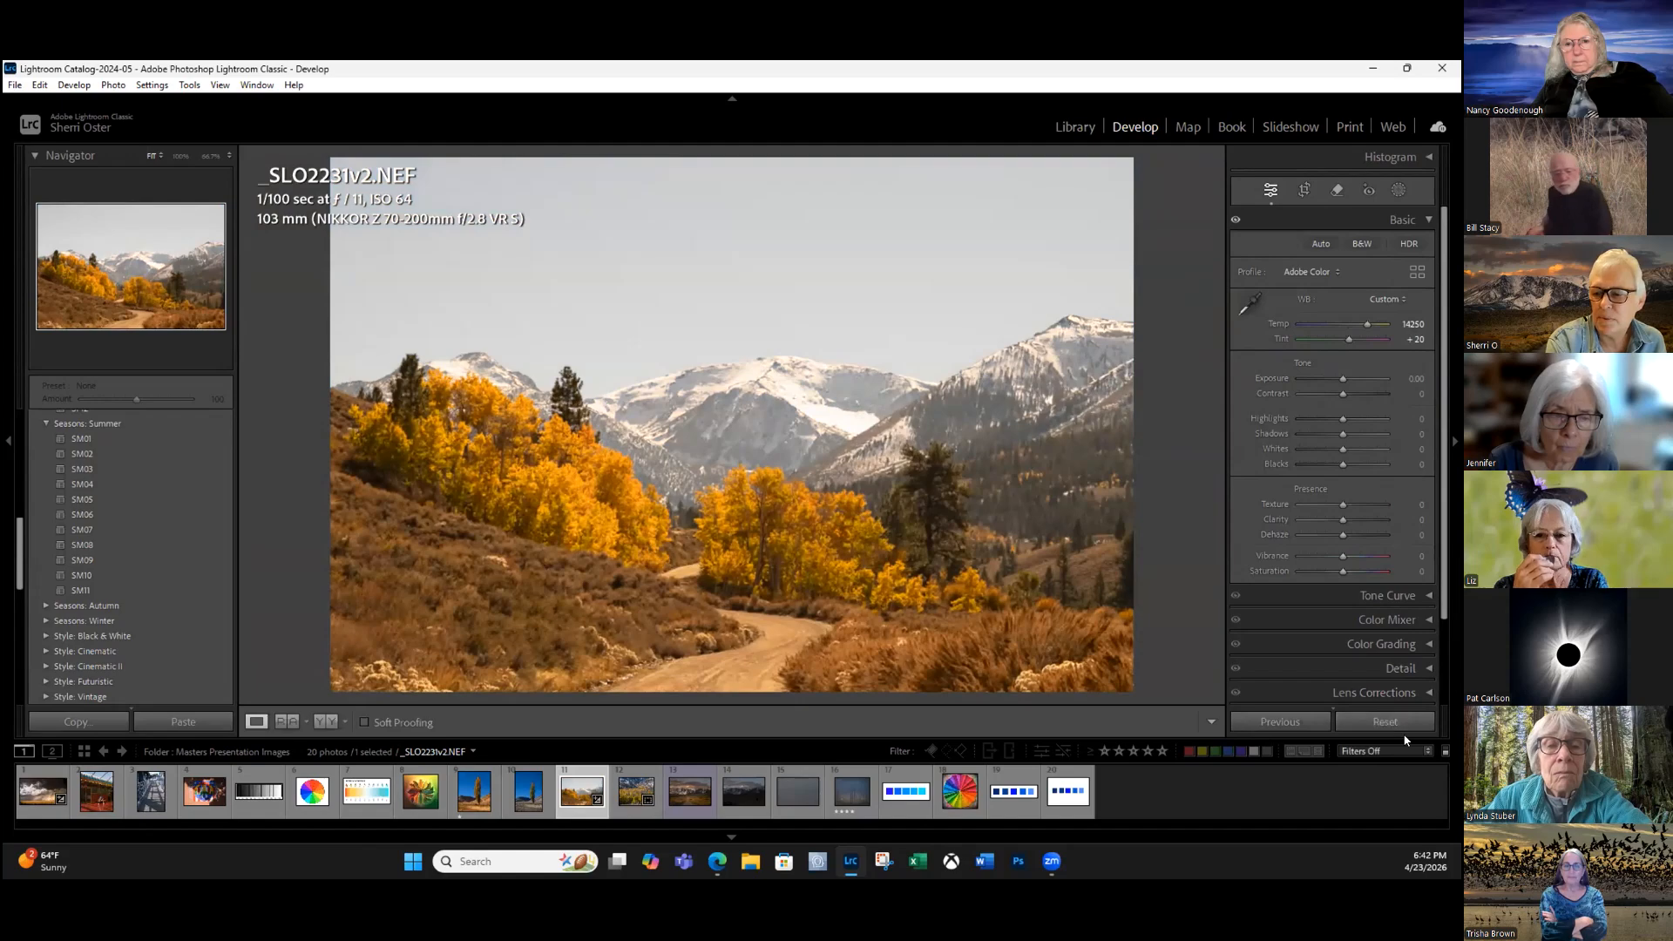
click(1388, 730)
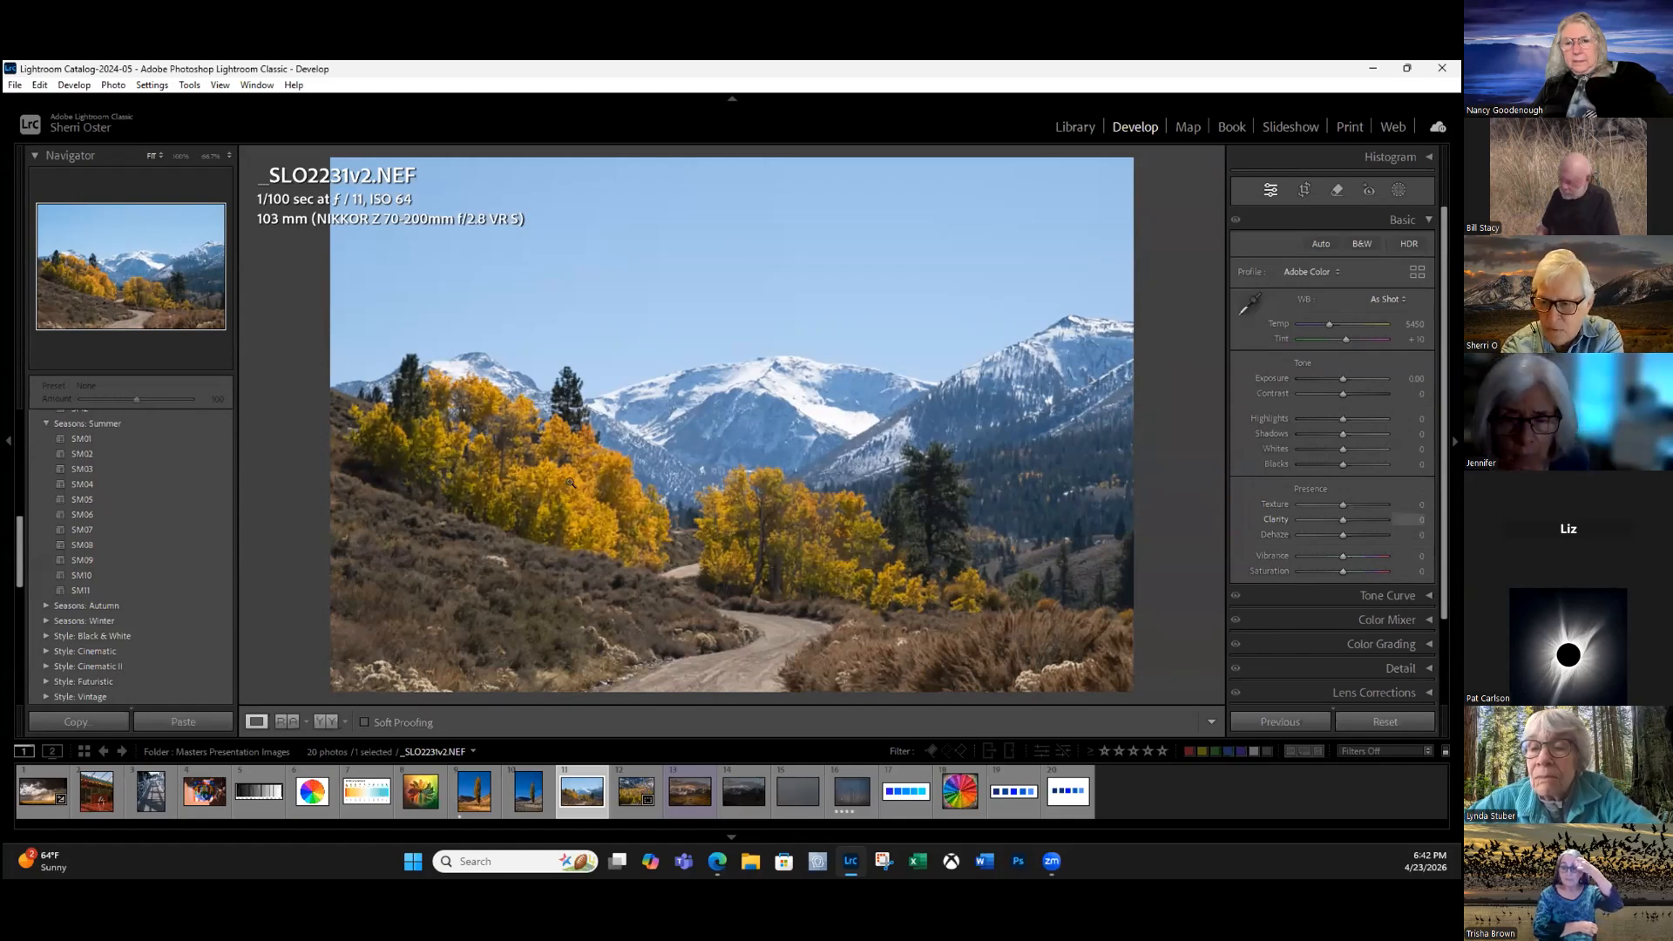
Try Clarity at +100 on _SLO2231v2.NEF, compare the yellow trees before and after at 100%, and undo the change.
key(ctrl+z)
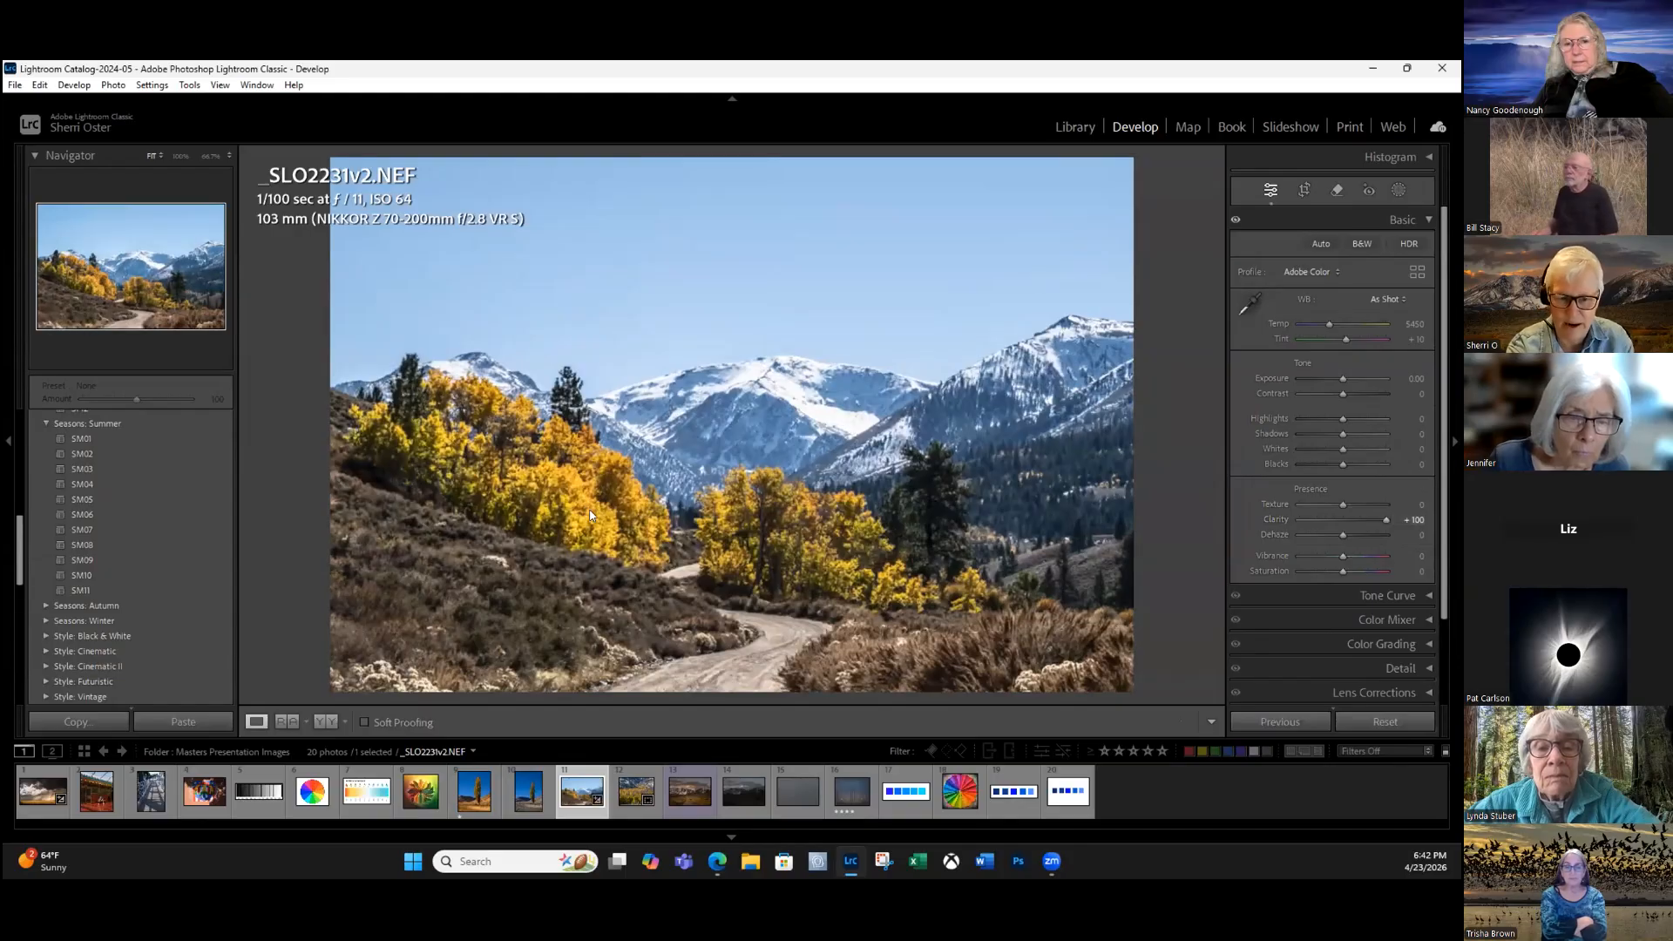
click(868, 488)
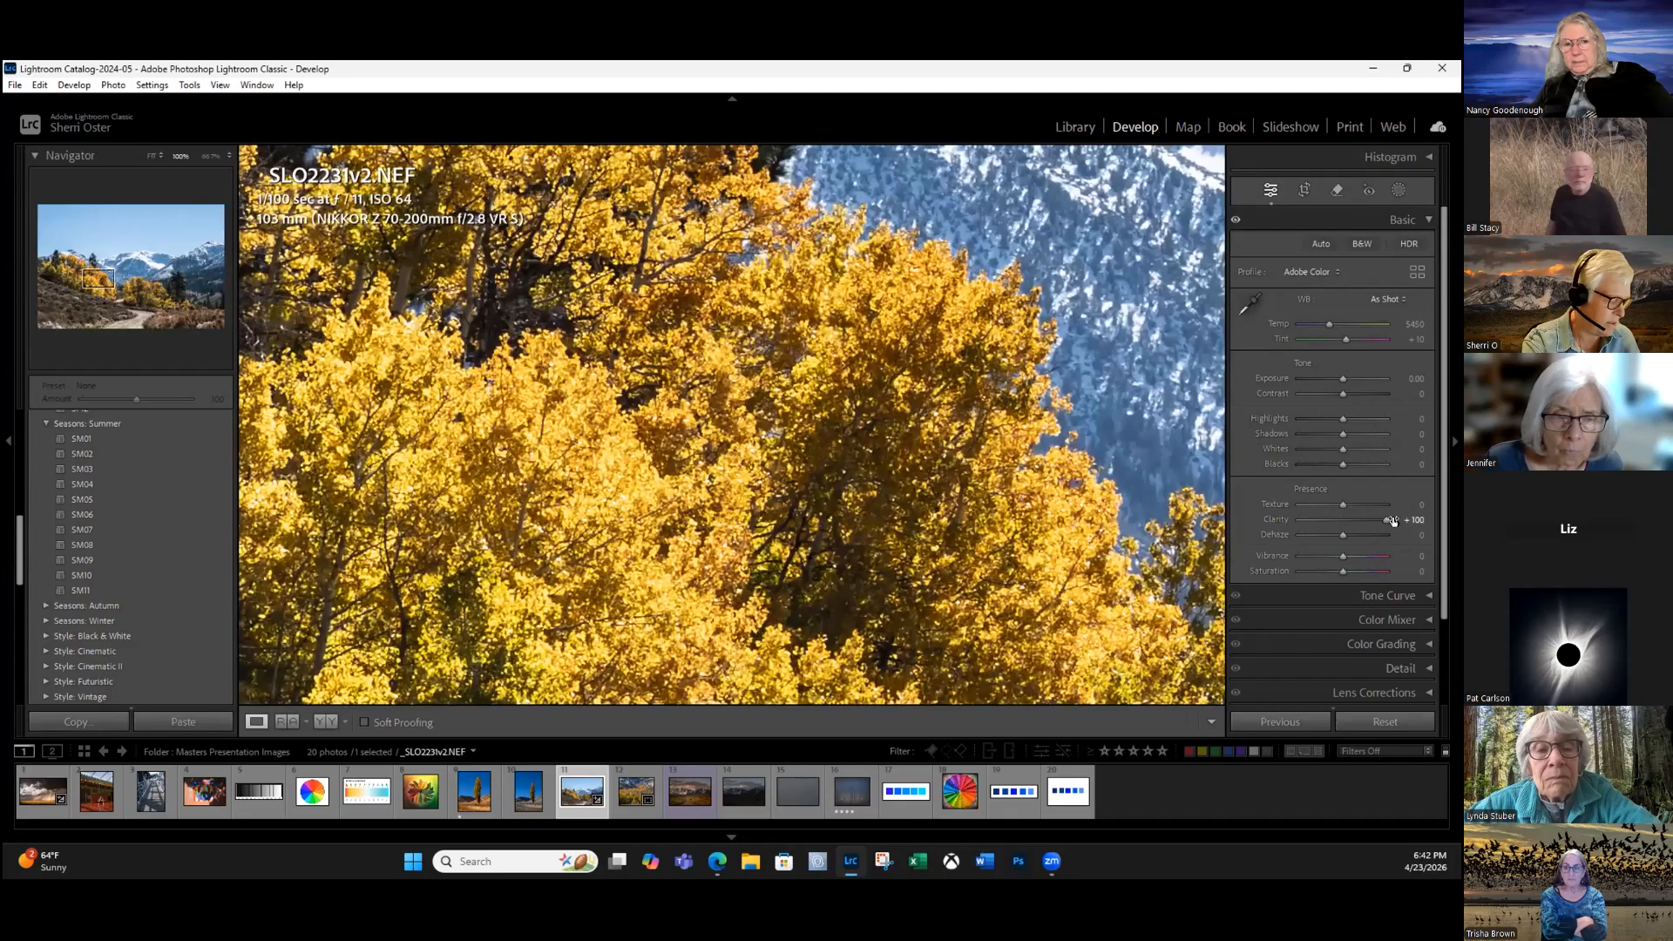
key(y)
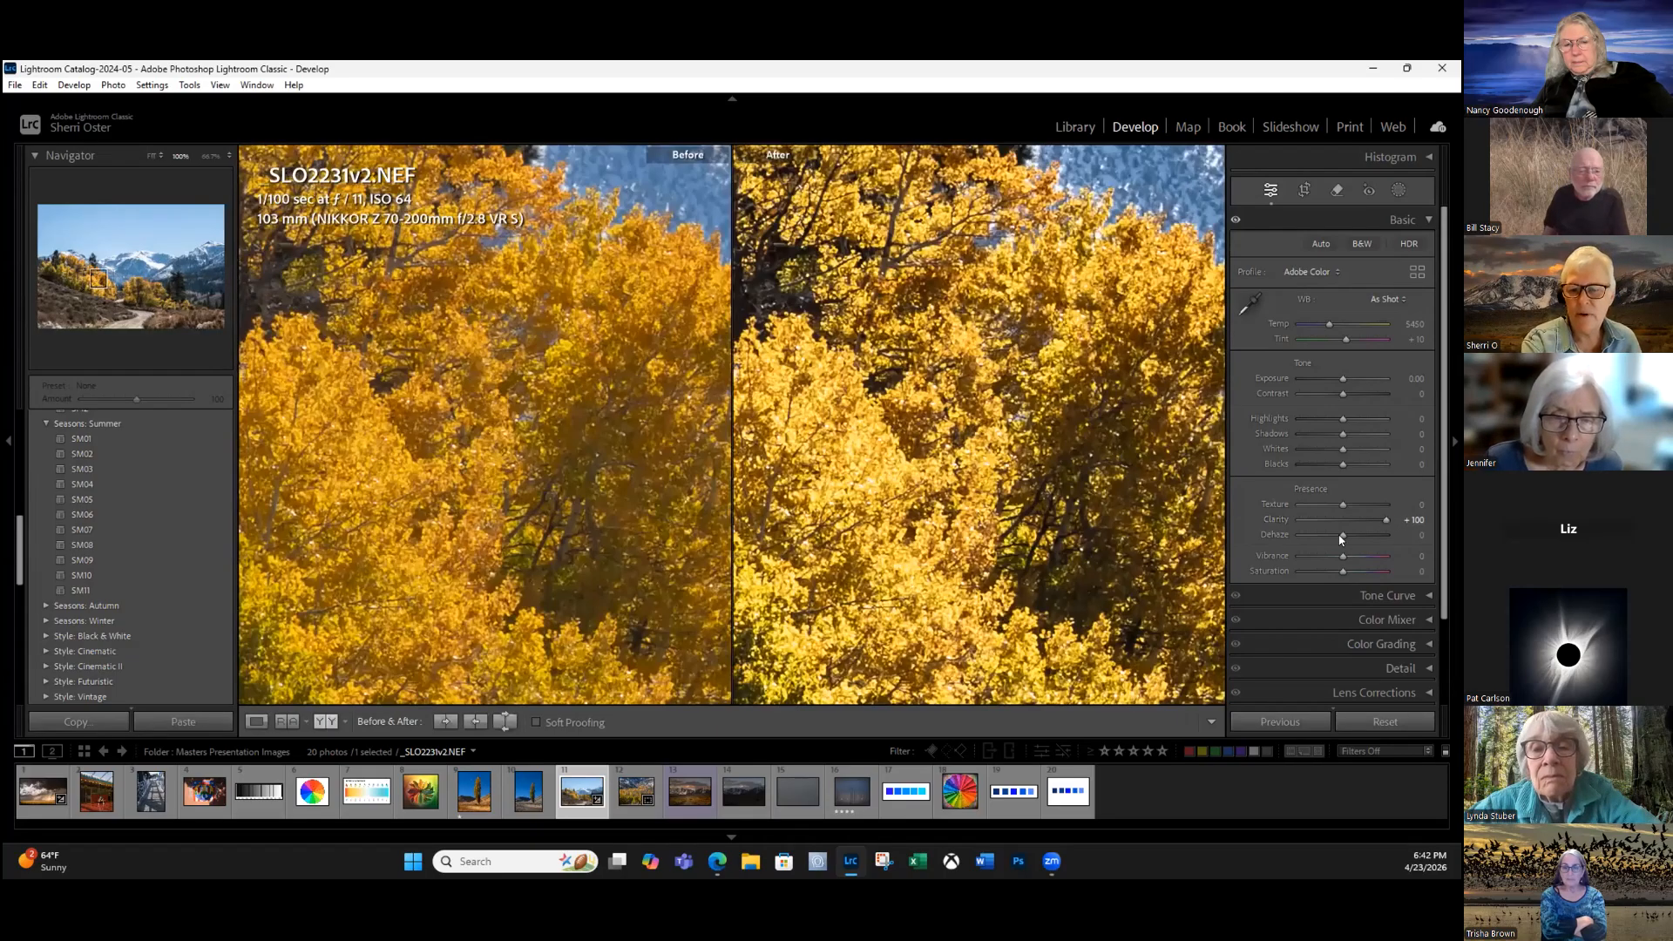
key(y)
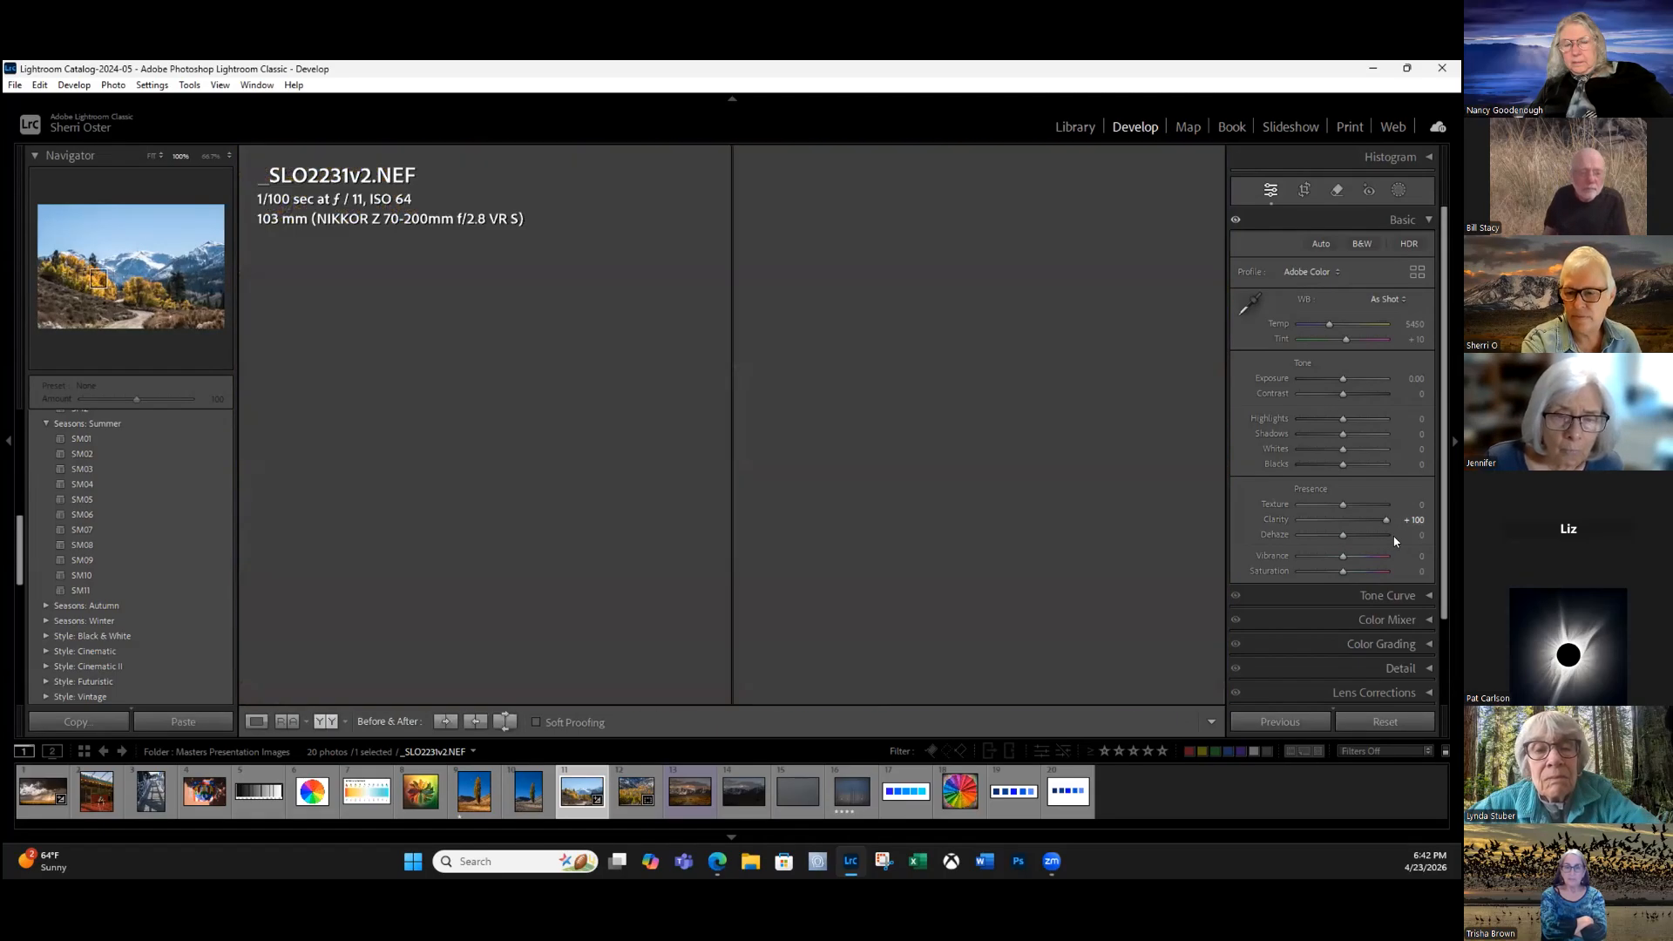
key(ctrl+z)
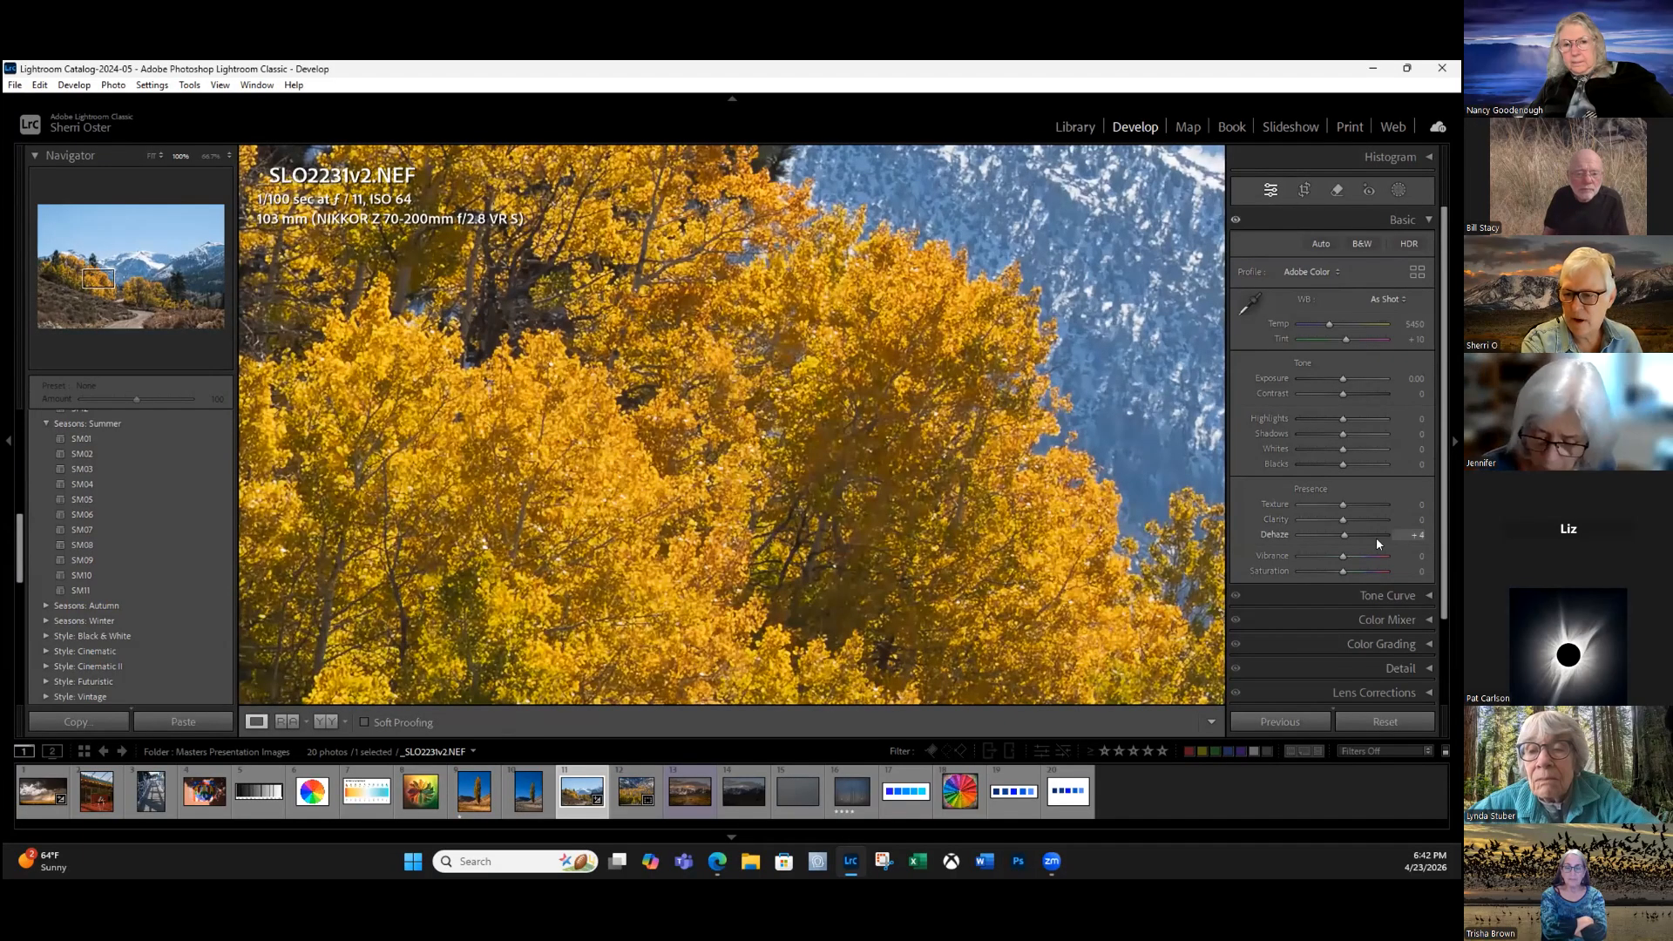
Try Dehaze at +100, compare the yellow trees before and after, and undo the change.
key(ctrl+z)
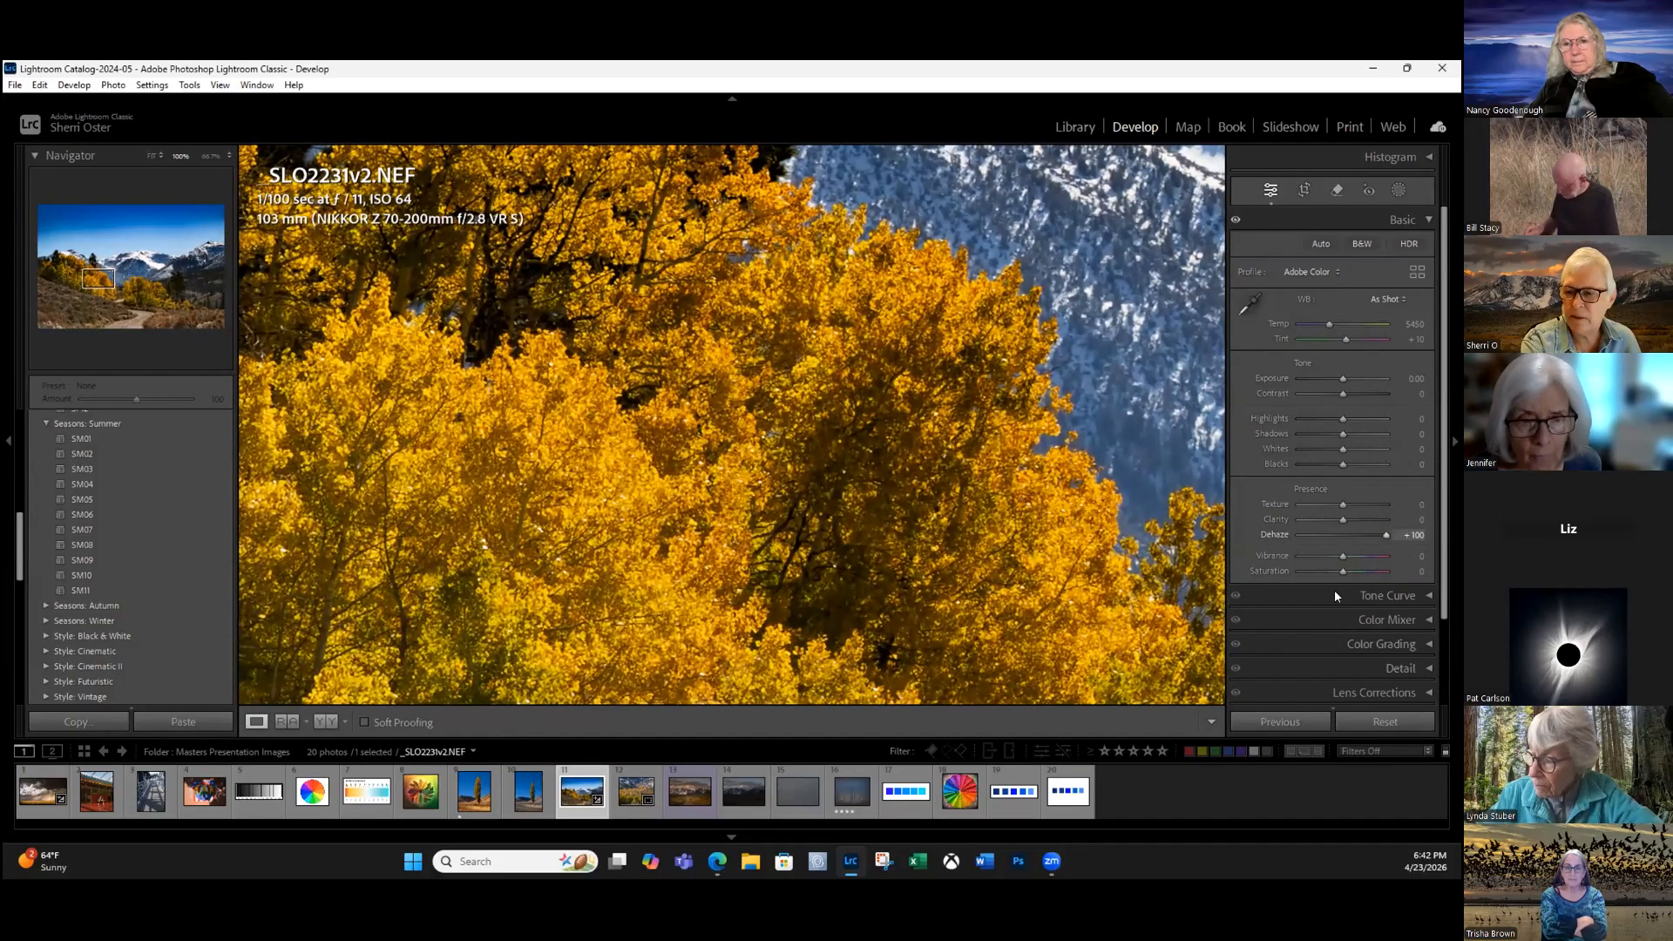
key(y)
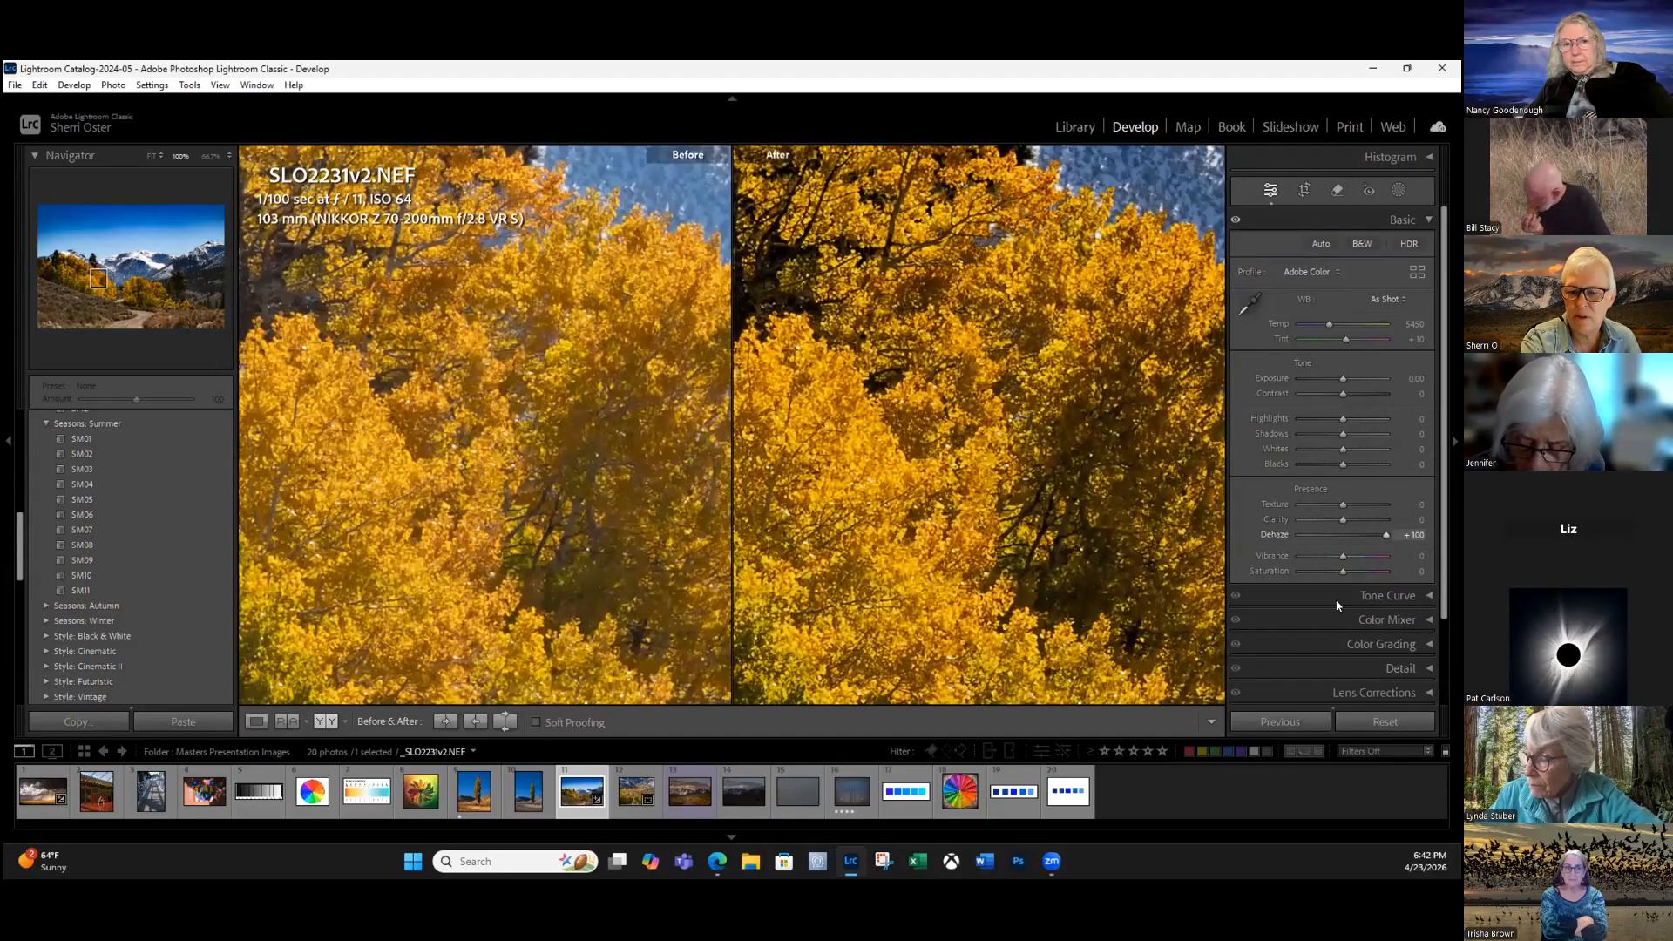
key(y)
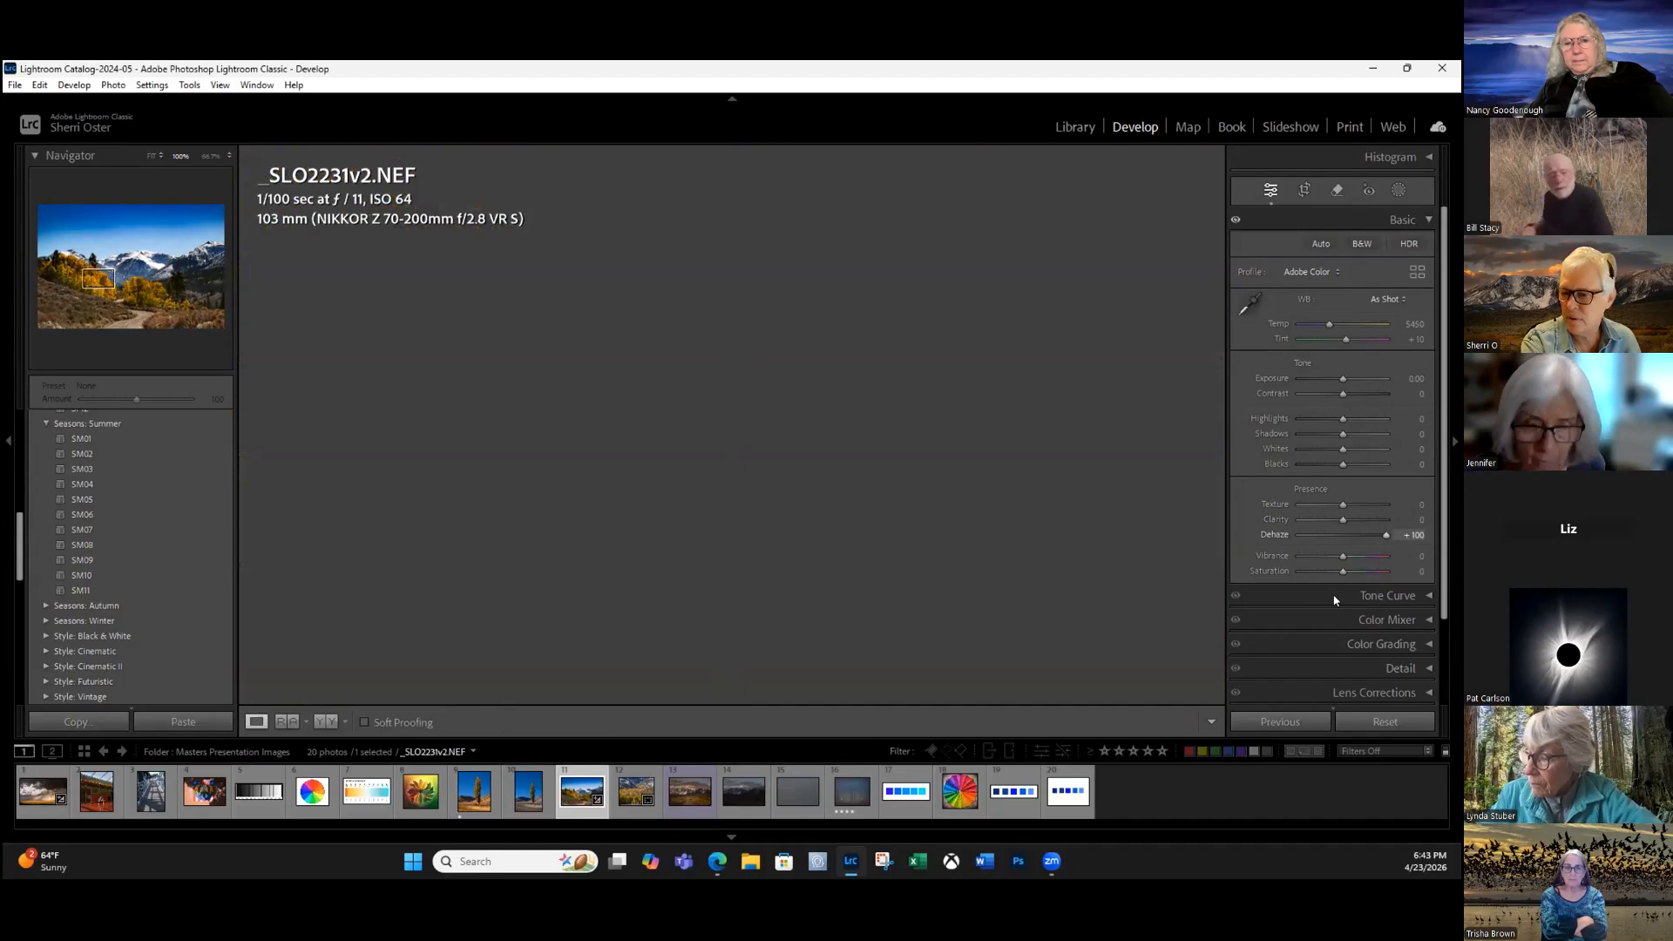
key(ctrl+z)
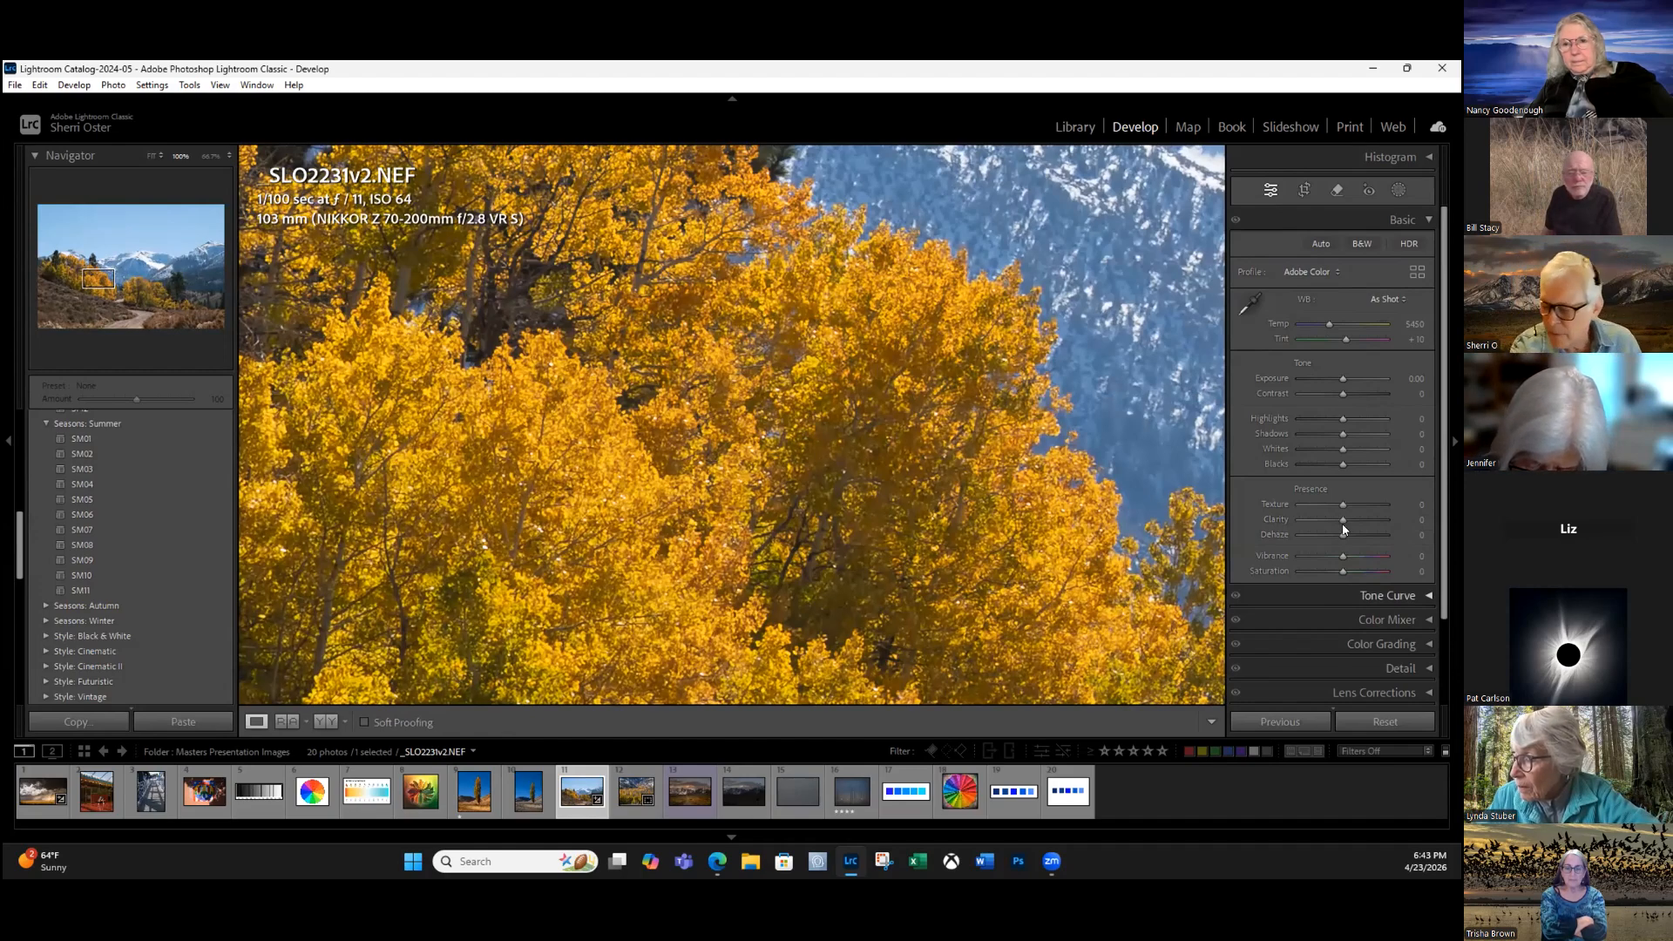
Try Vibrance at +100 on the whole mountain scene, compare before and after, and undo the change.
key(z)
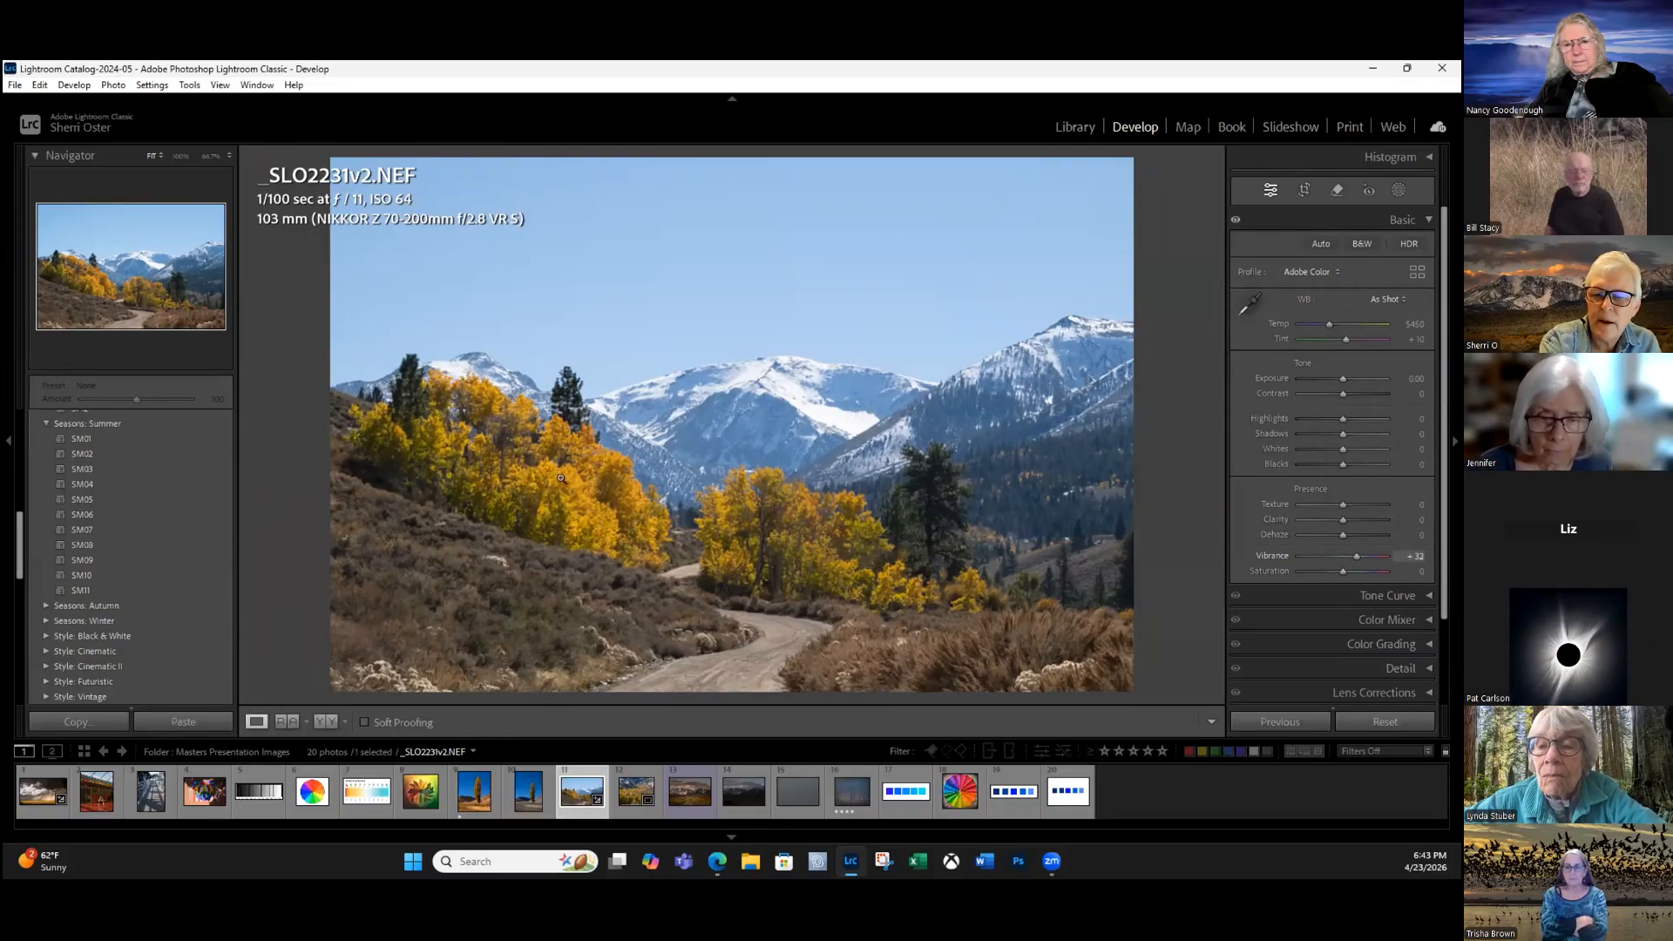
key(ctrl+z)
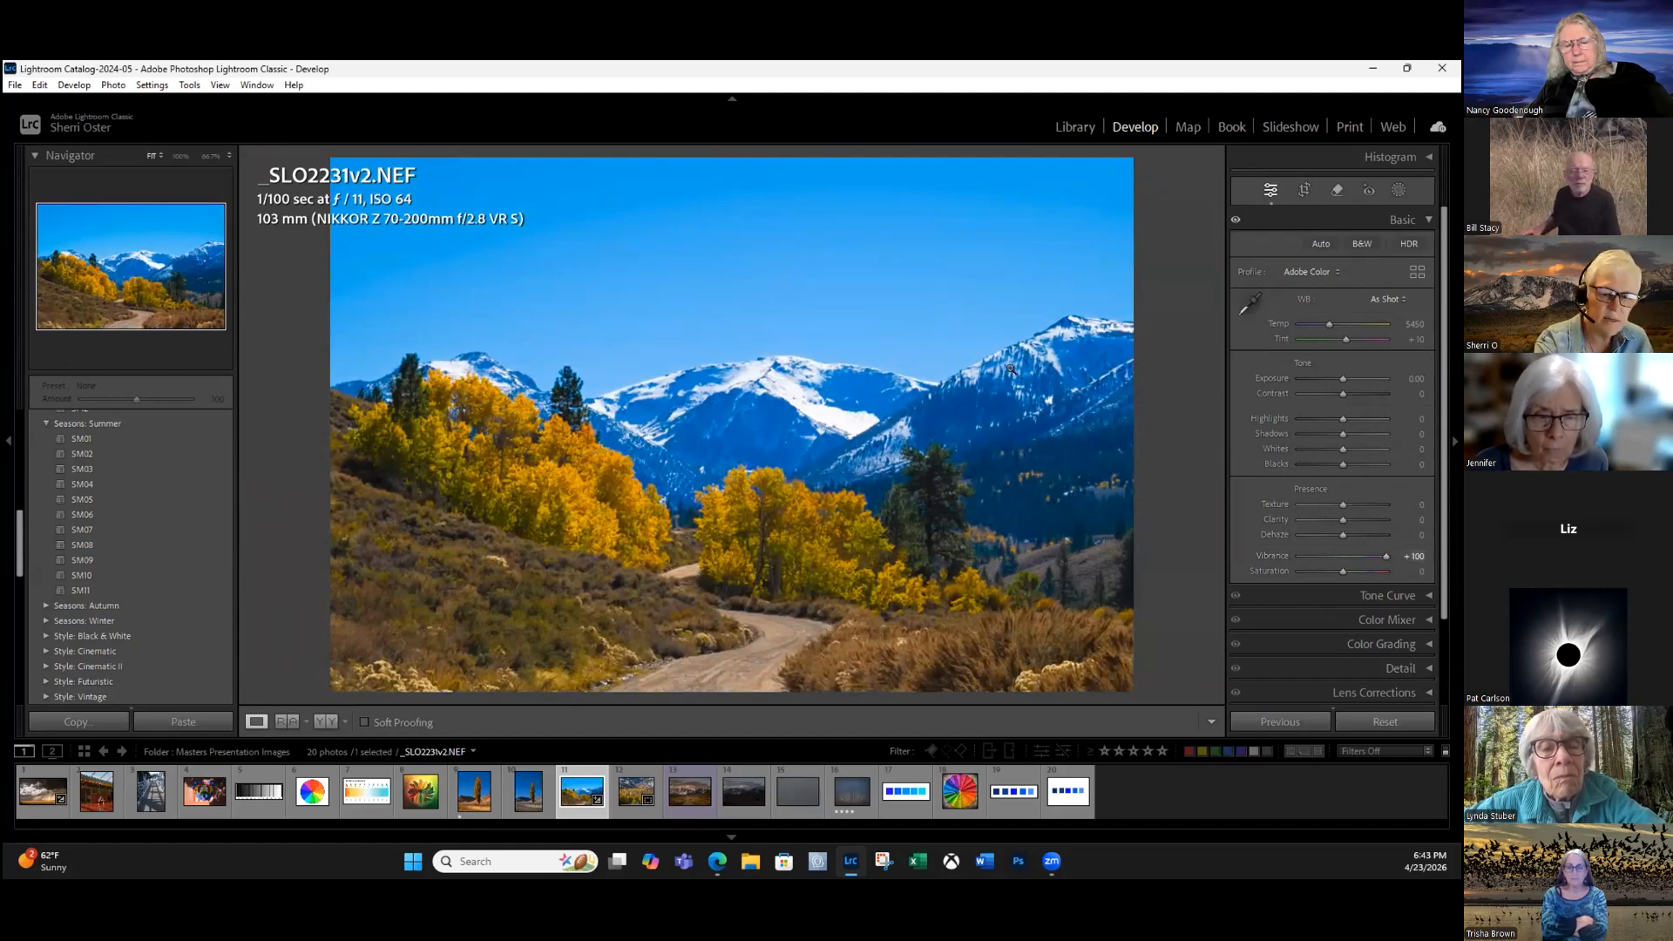
key(y)
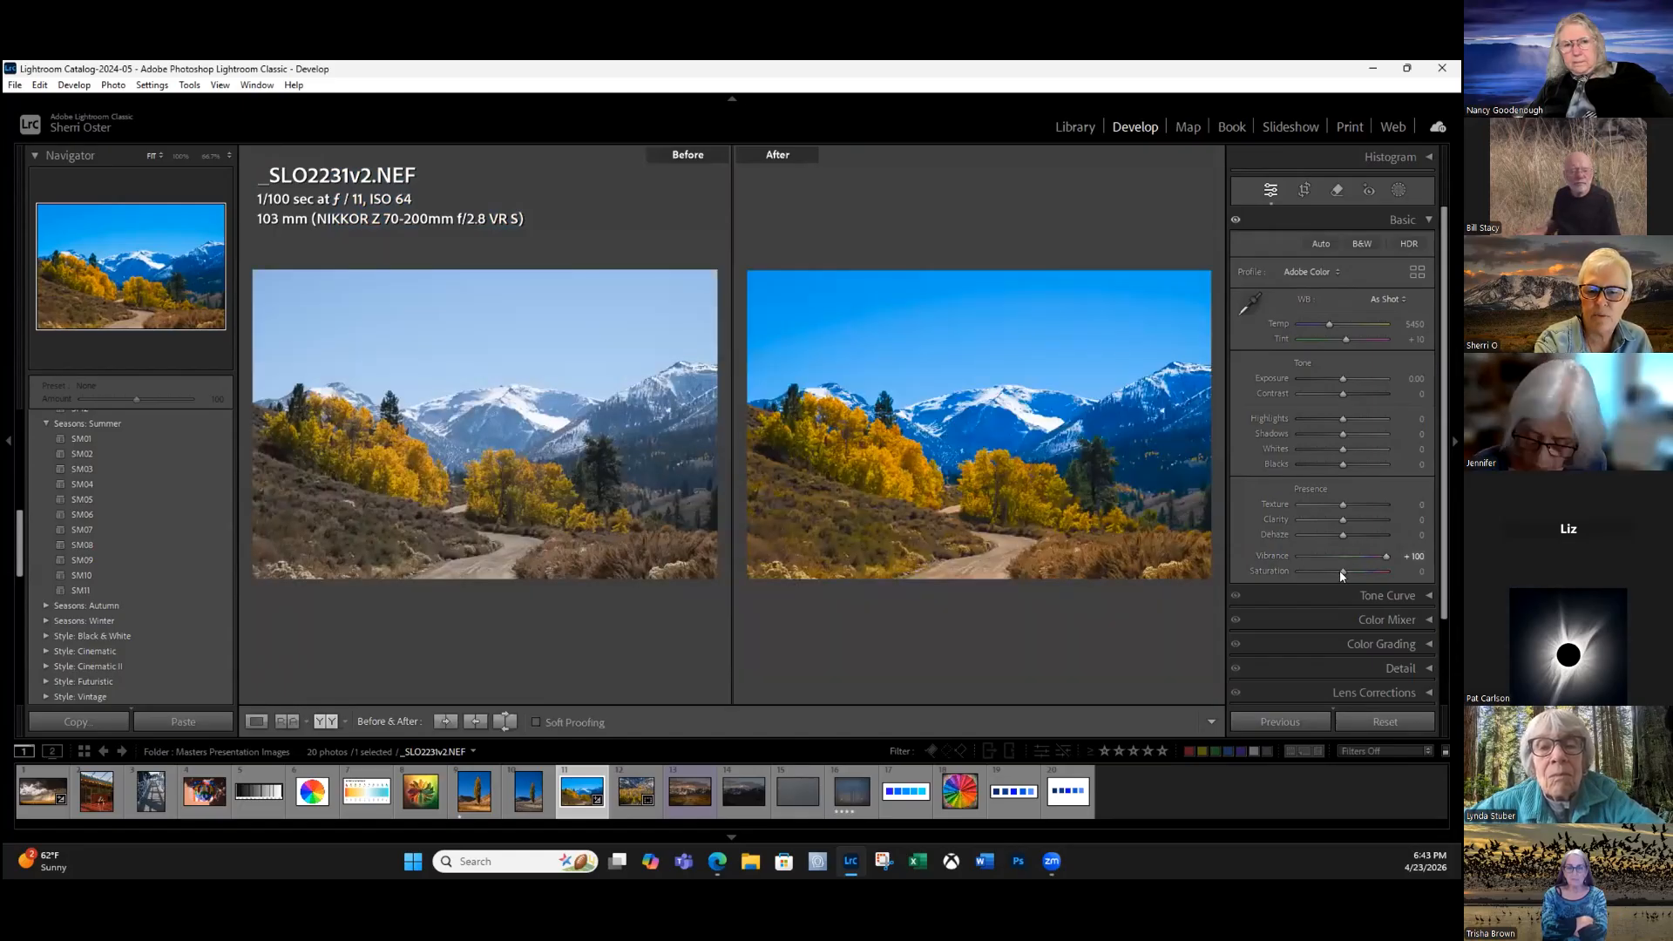
key(y)
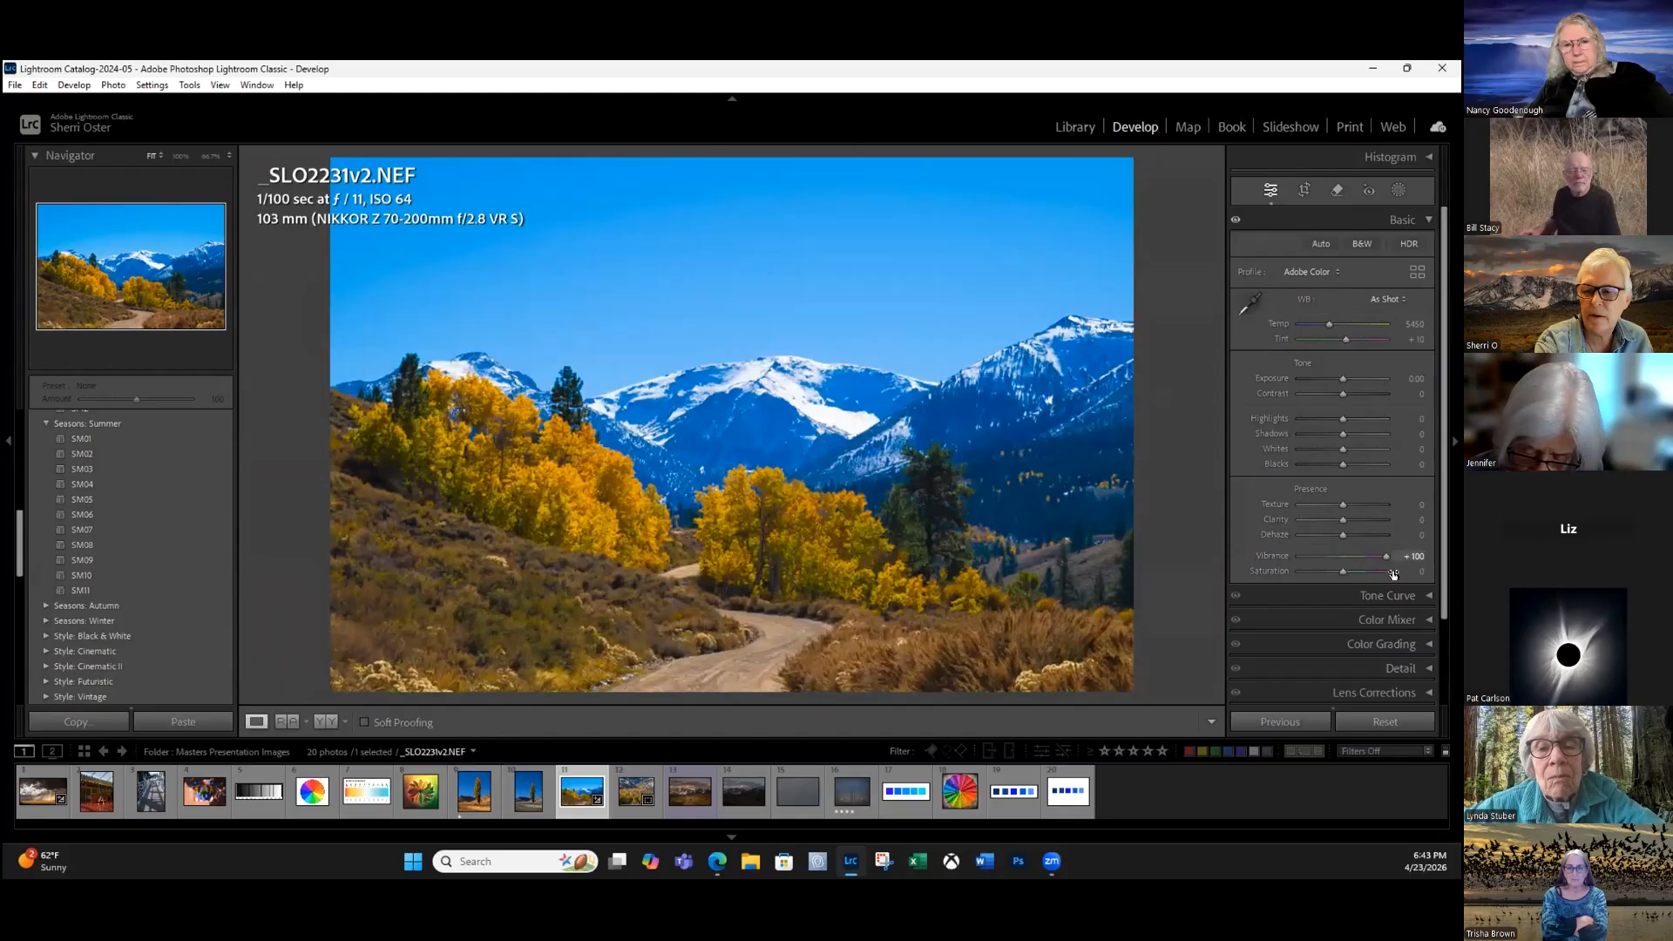
key(period)
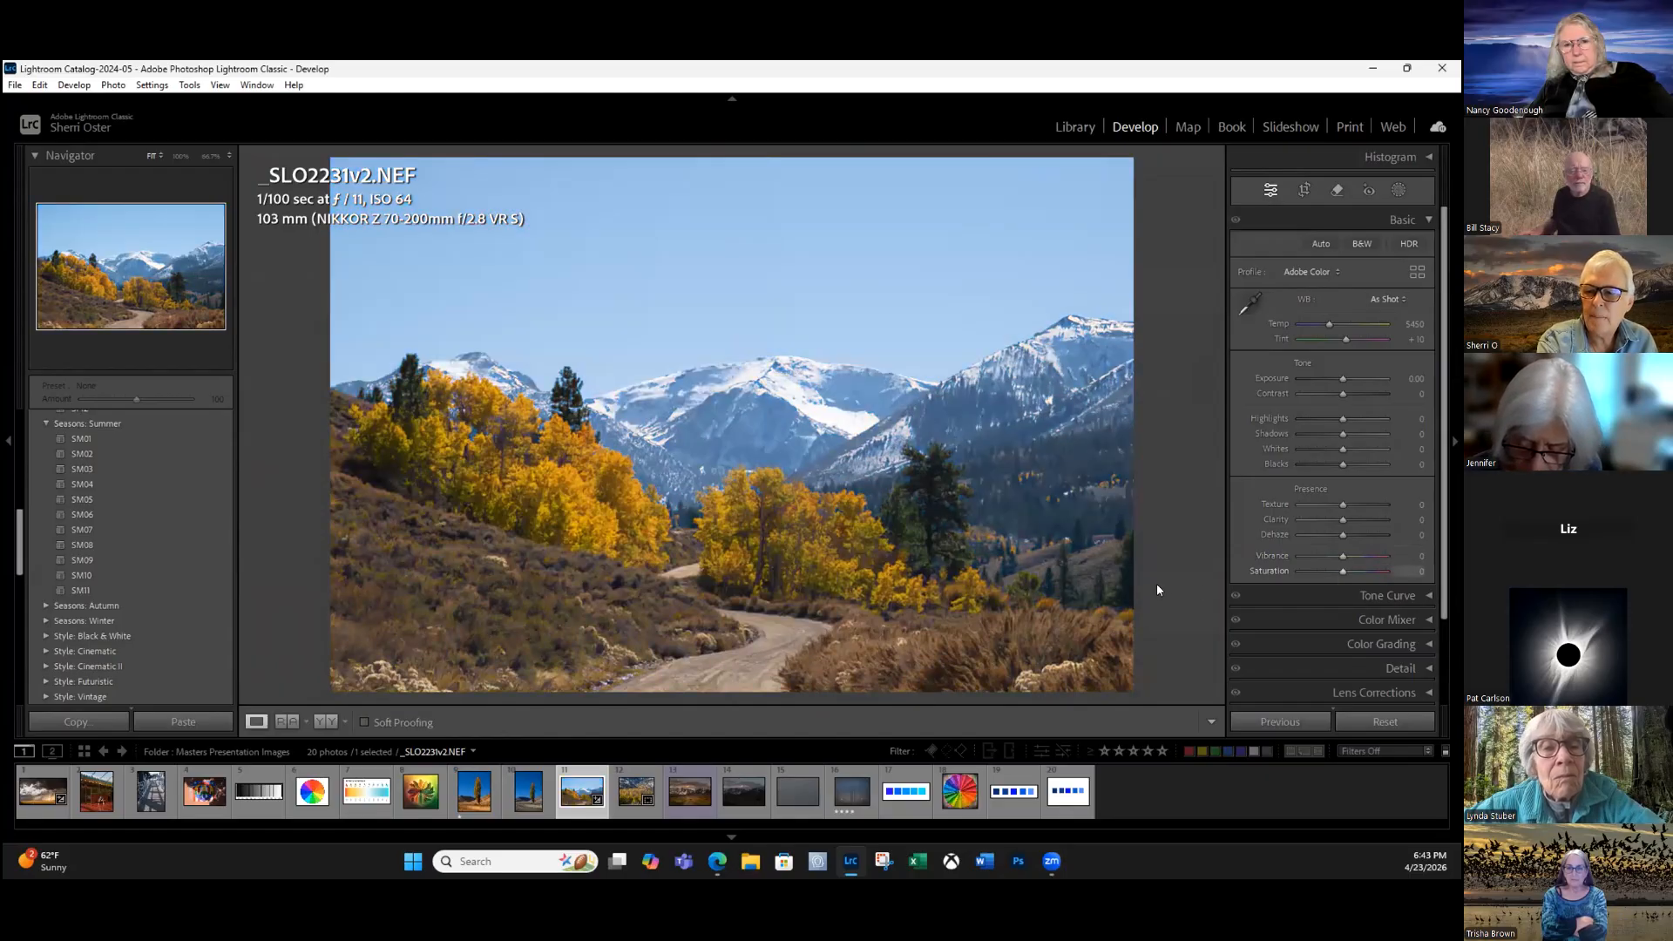
Try Saturation at +100, examine the trees and mountainside at 100%, and undo the change.
key(shift+equal)
key(shift+equal)
key(shift+equal)
key(shift+equal)
key(shift+equal)
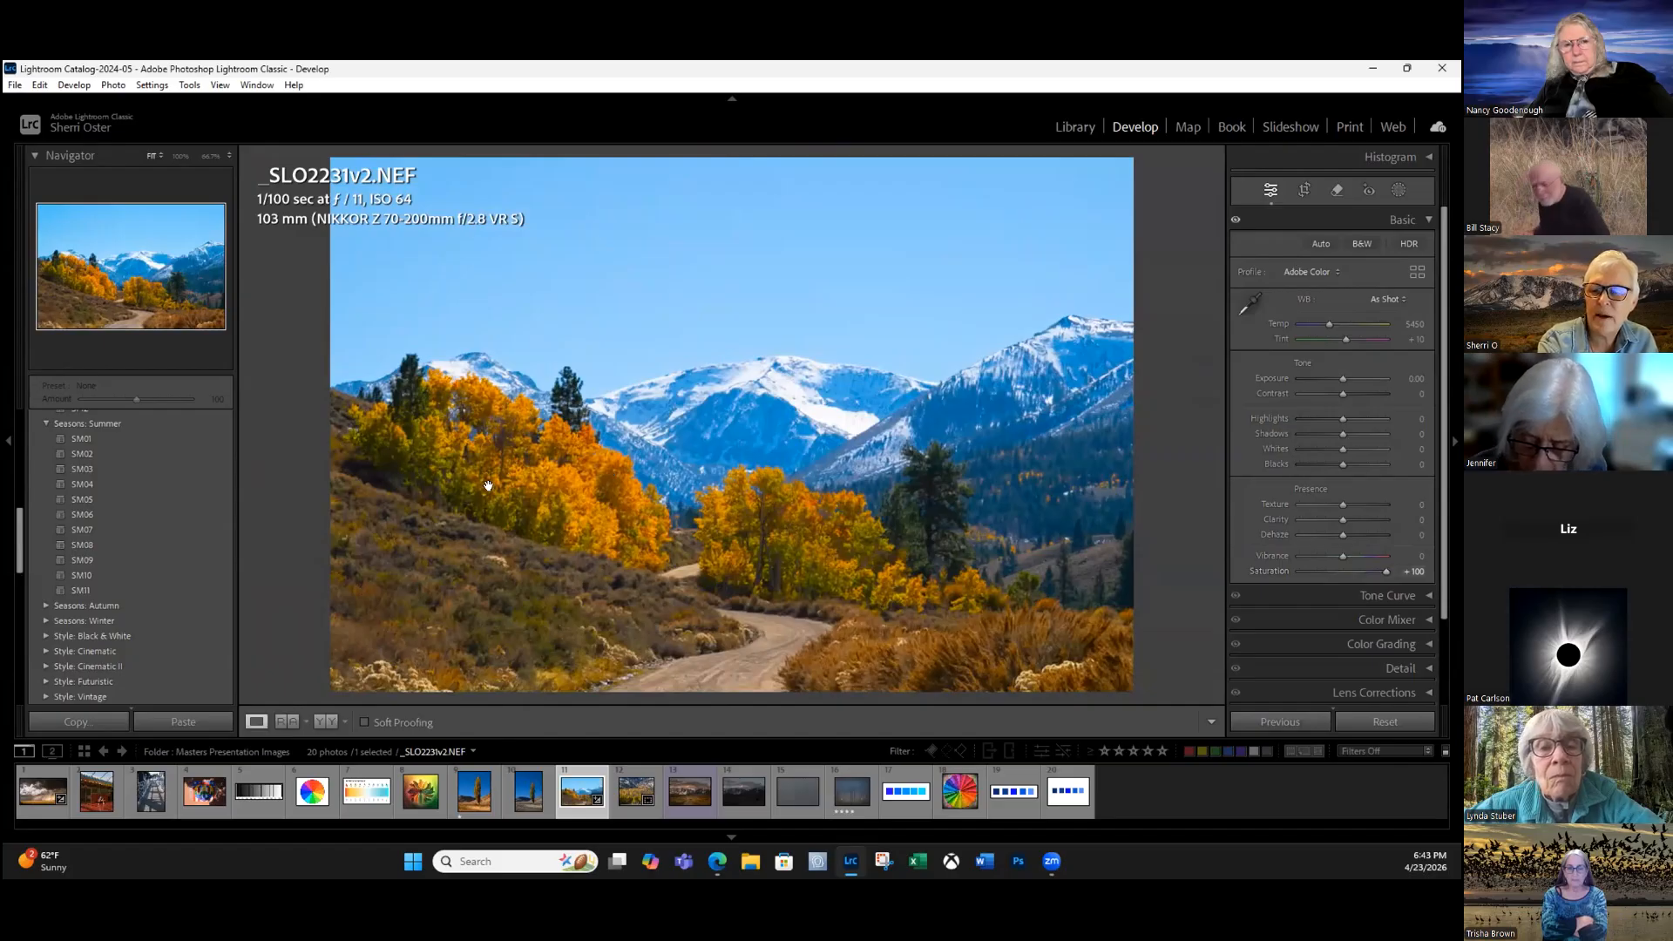
click(586, 478)
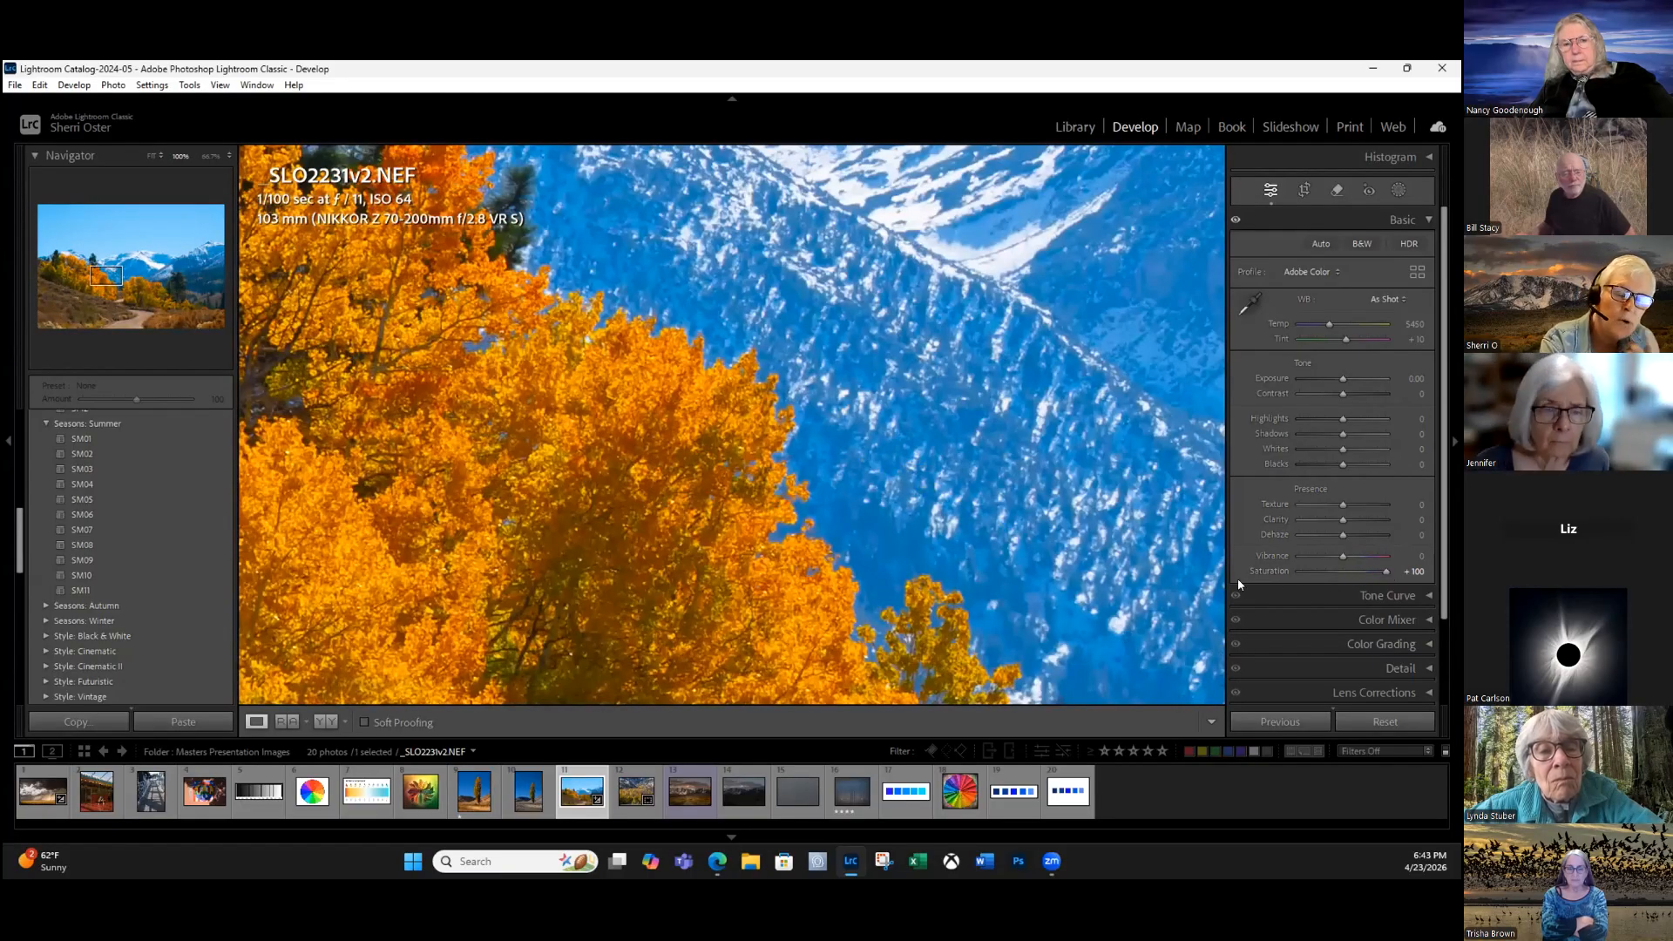
click(1179, 593)
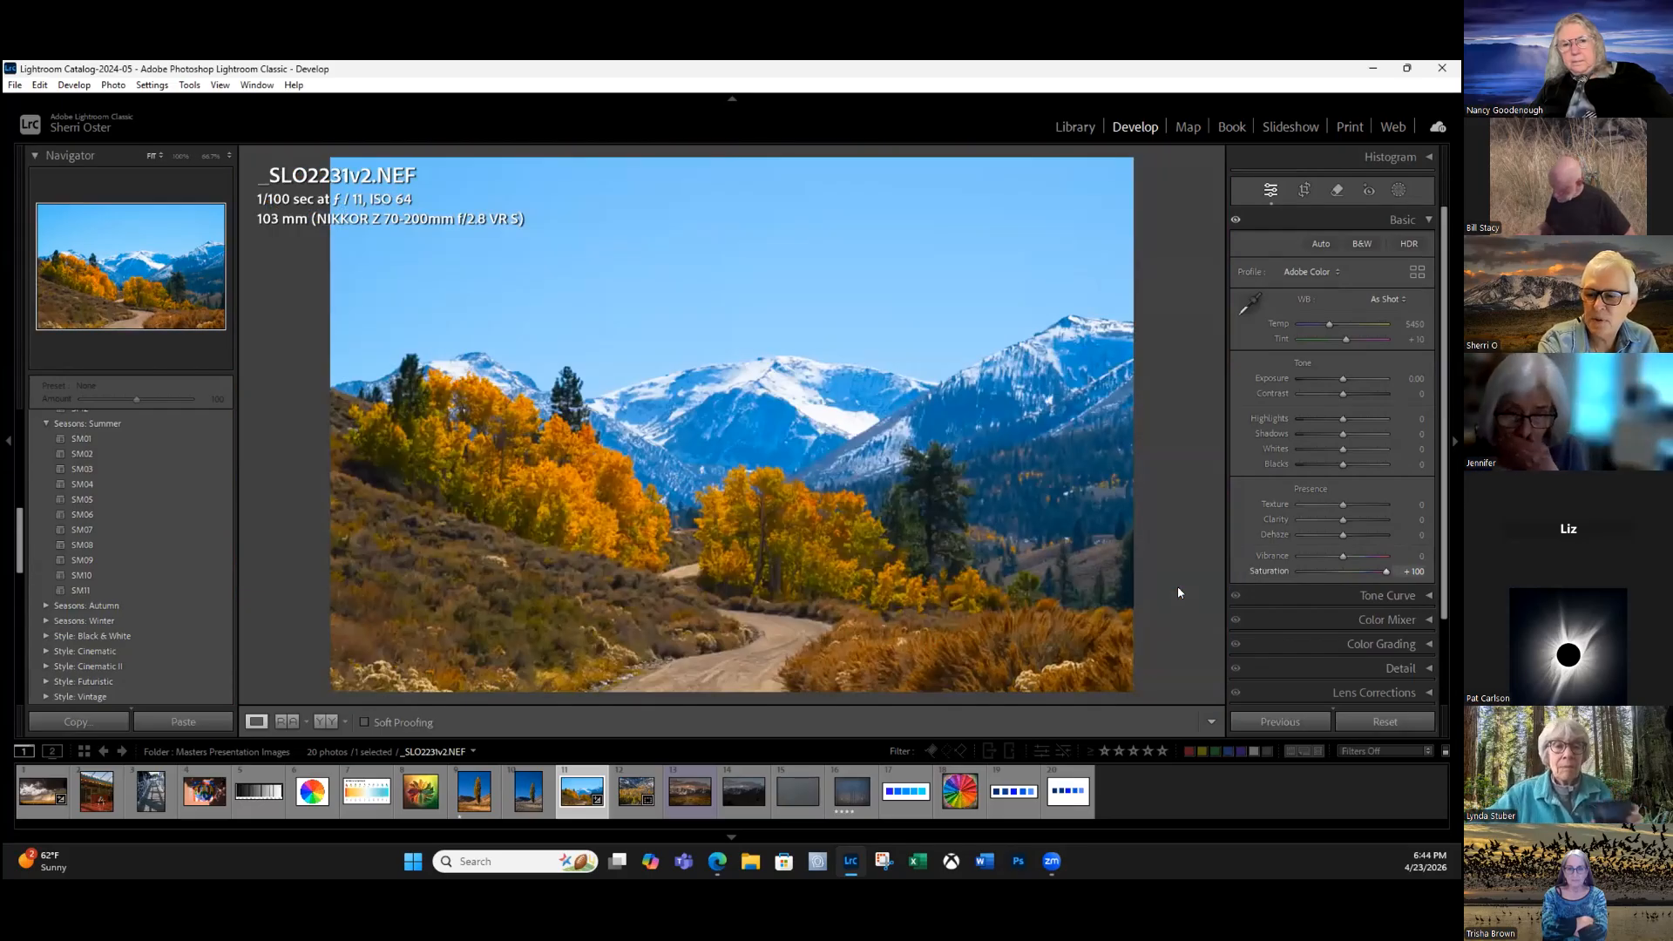
key(ctrl+z)
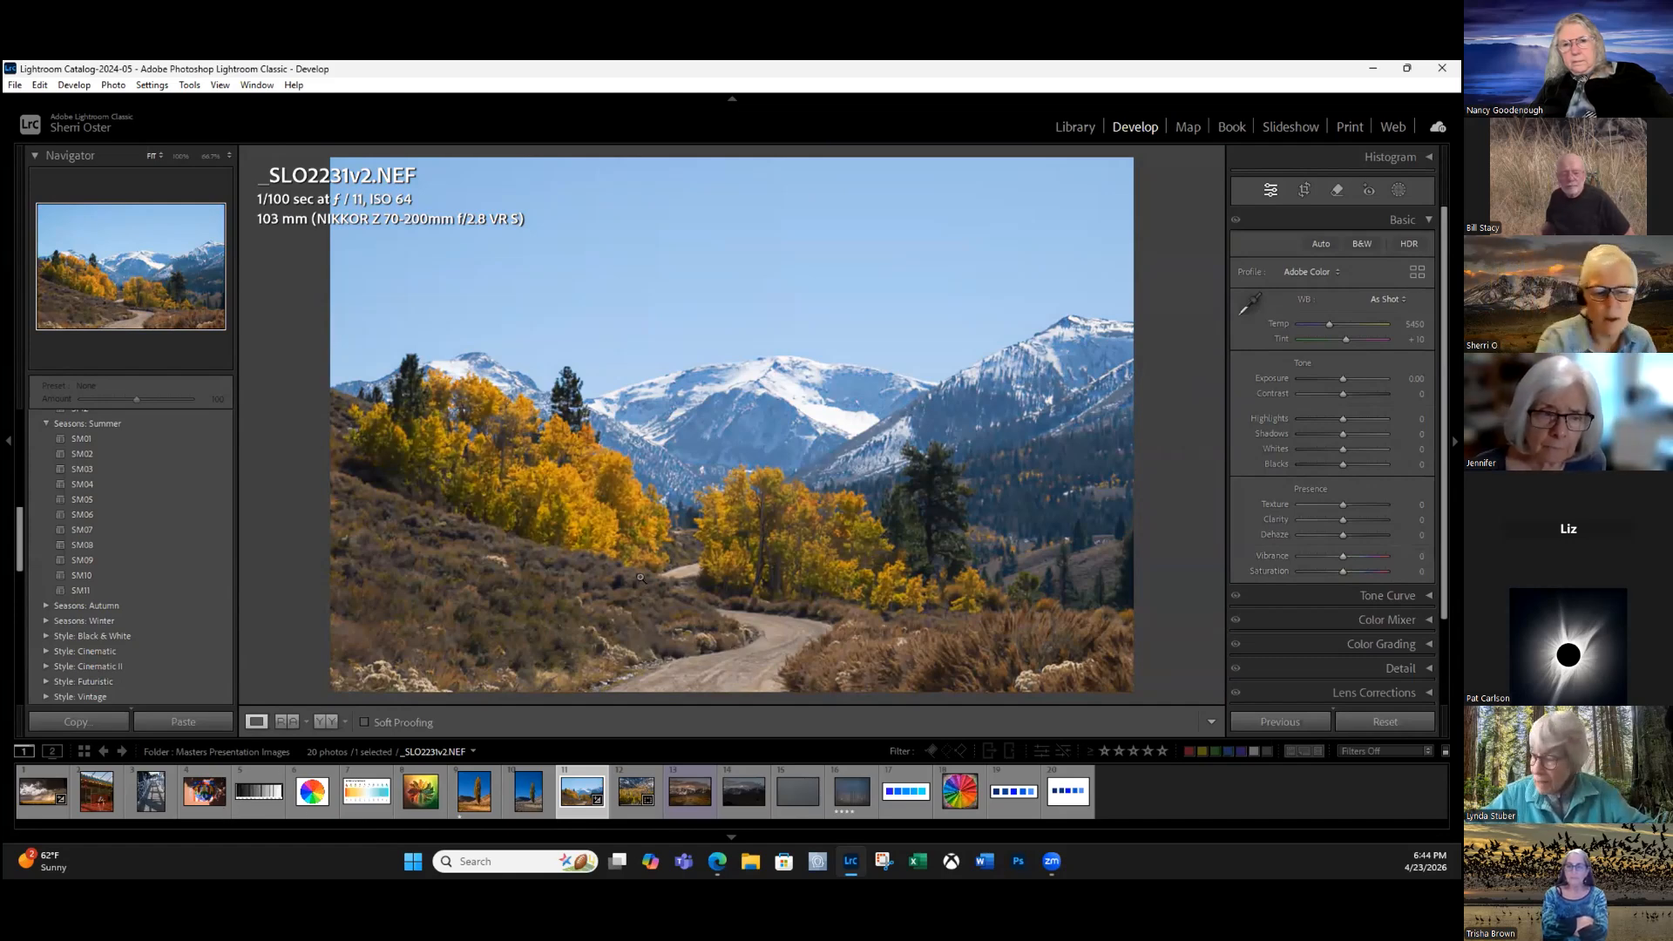
Switch to the Peace.NEF mural photo and open its Tone Curve settings.
key(Left)
key(Left)
key(Left)
key(Left)
key(Left)
key(Left)
key(Left)
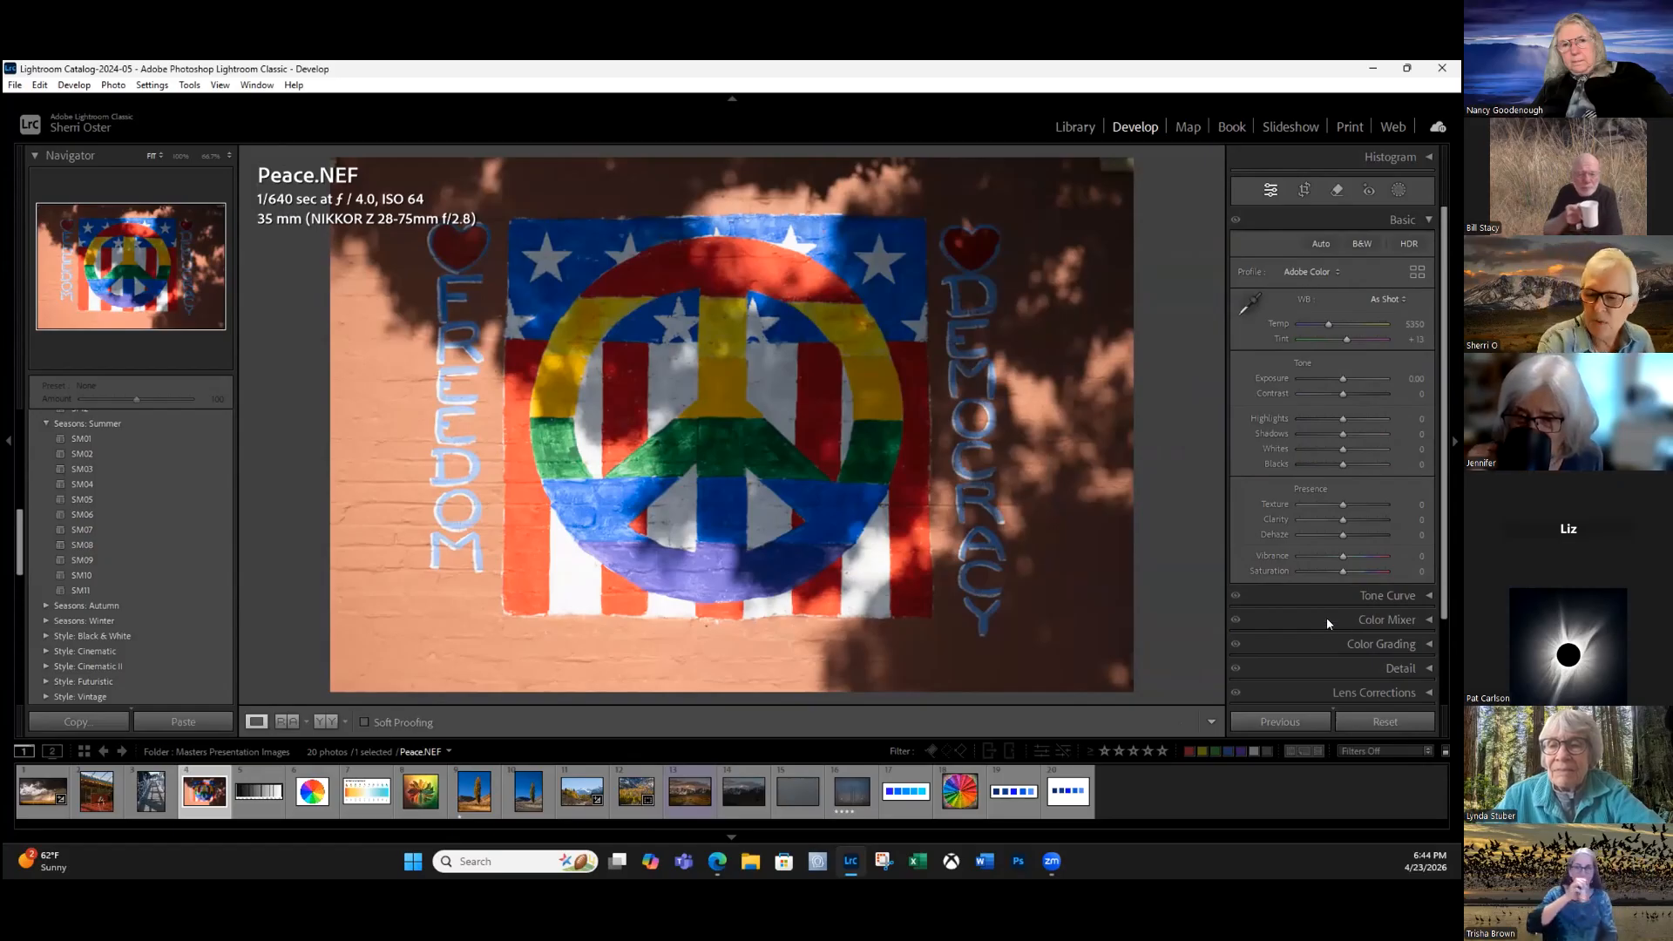
key(ctrl+2)
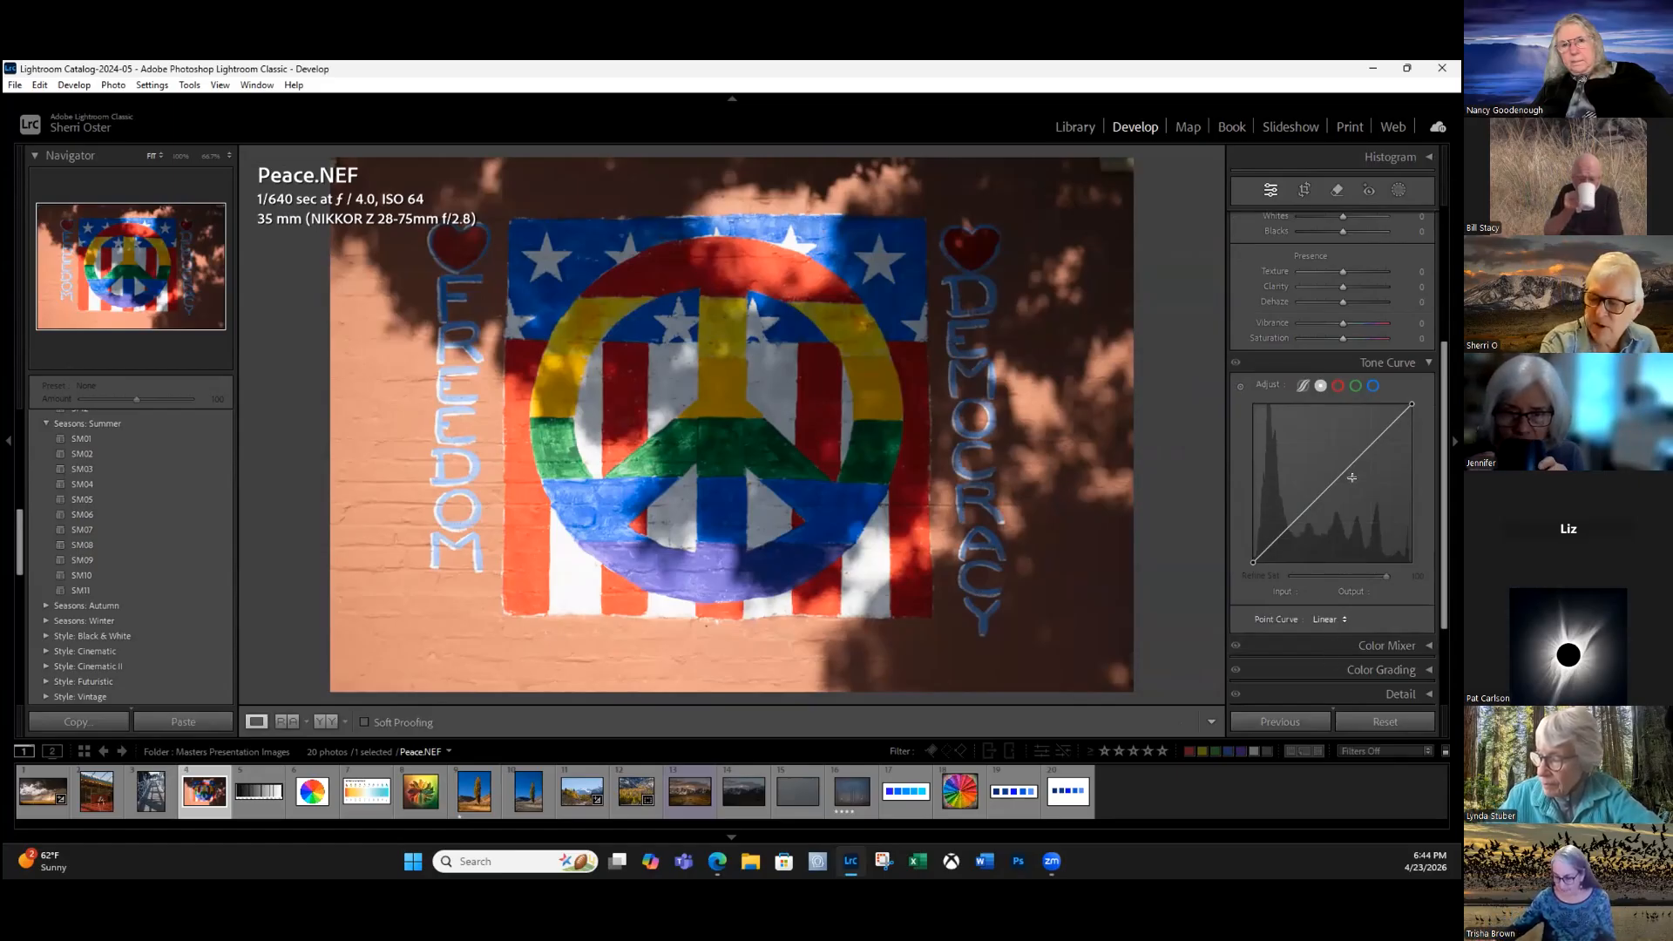
Try the Medium Contrast and Strong Contrast point curves on the mural photo, and return to Linear.
click(1329, 620)
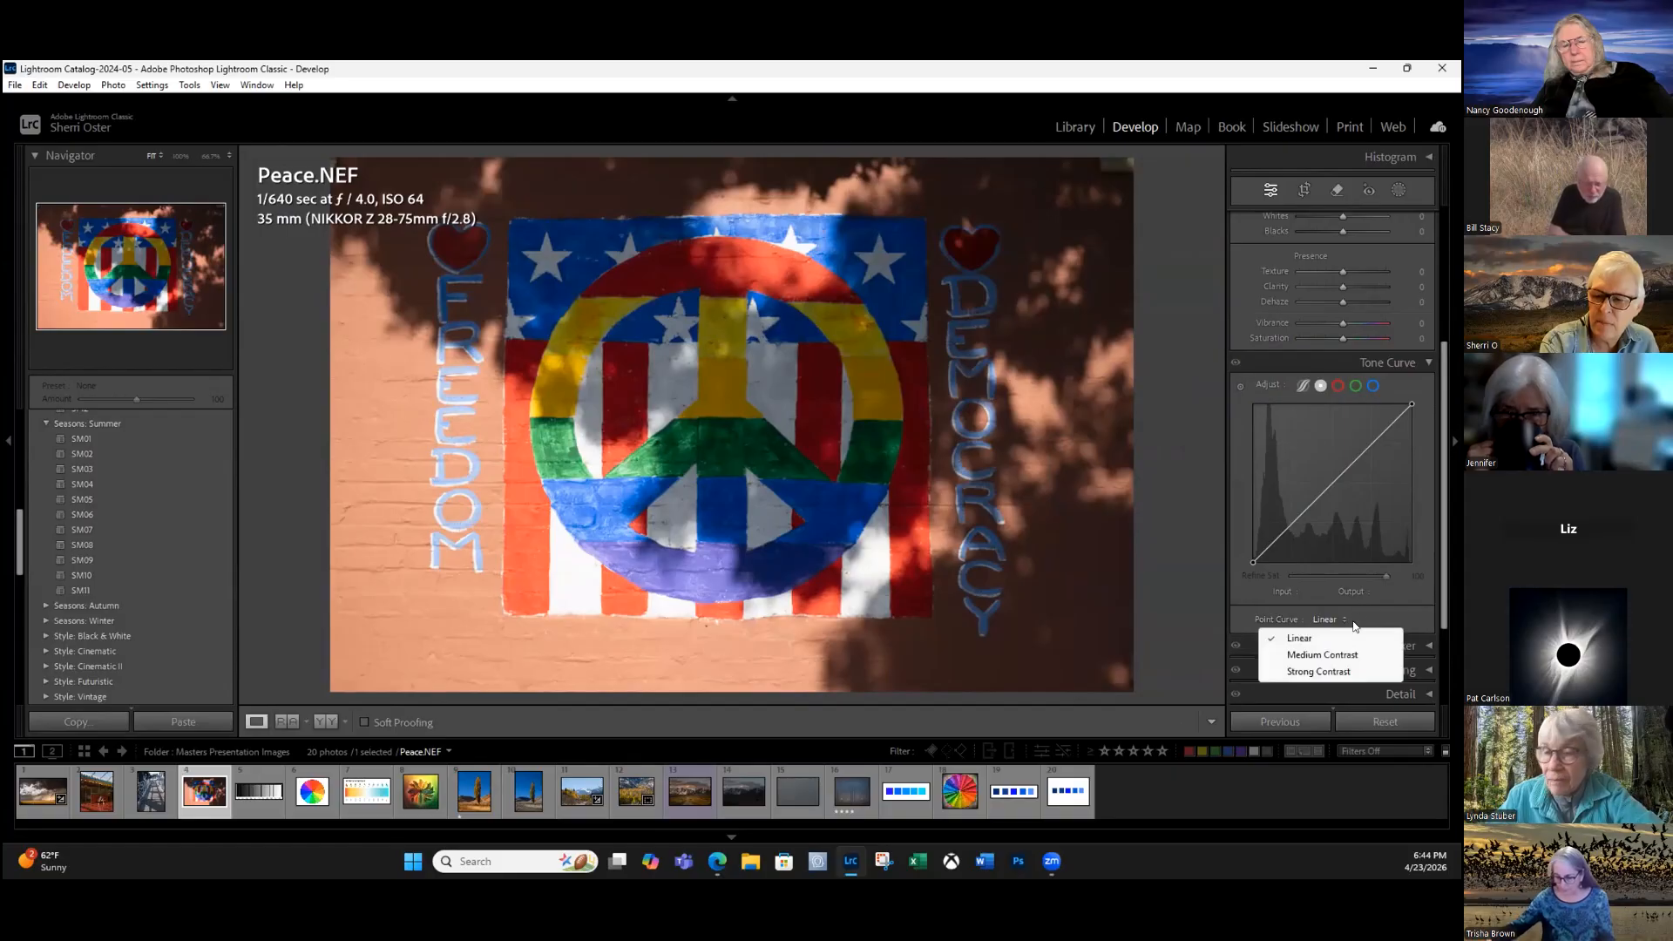
click(1322, 654)
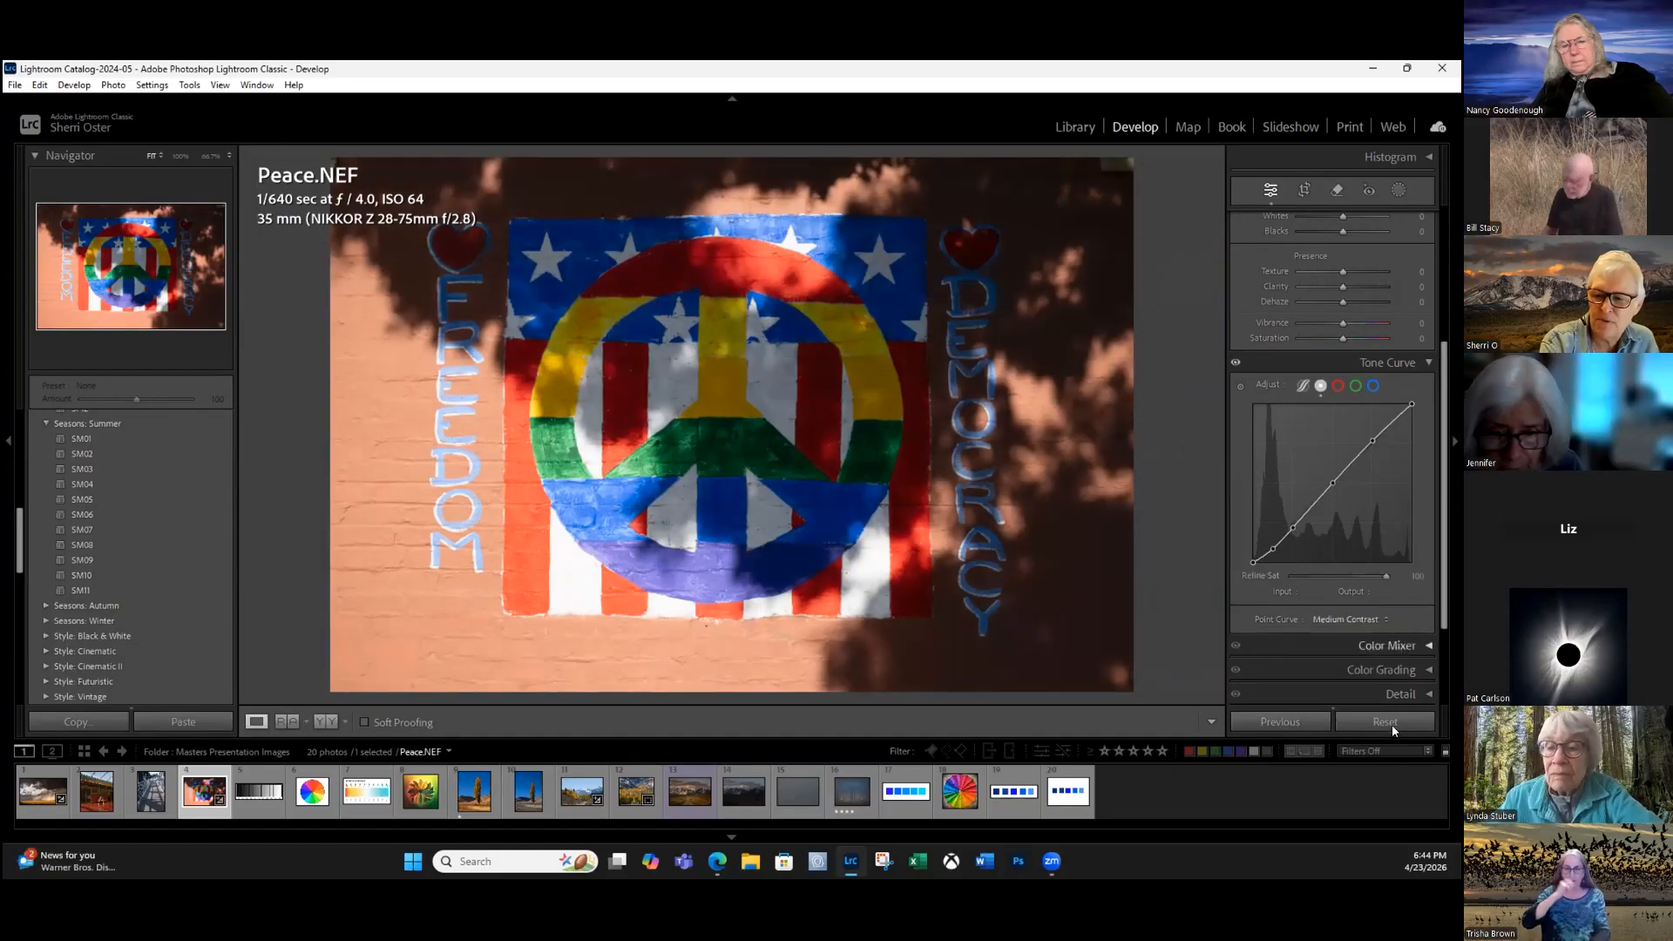
click(1347, 620)
key(Down)
key(Return)
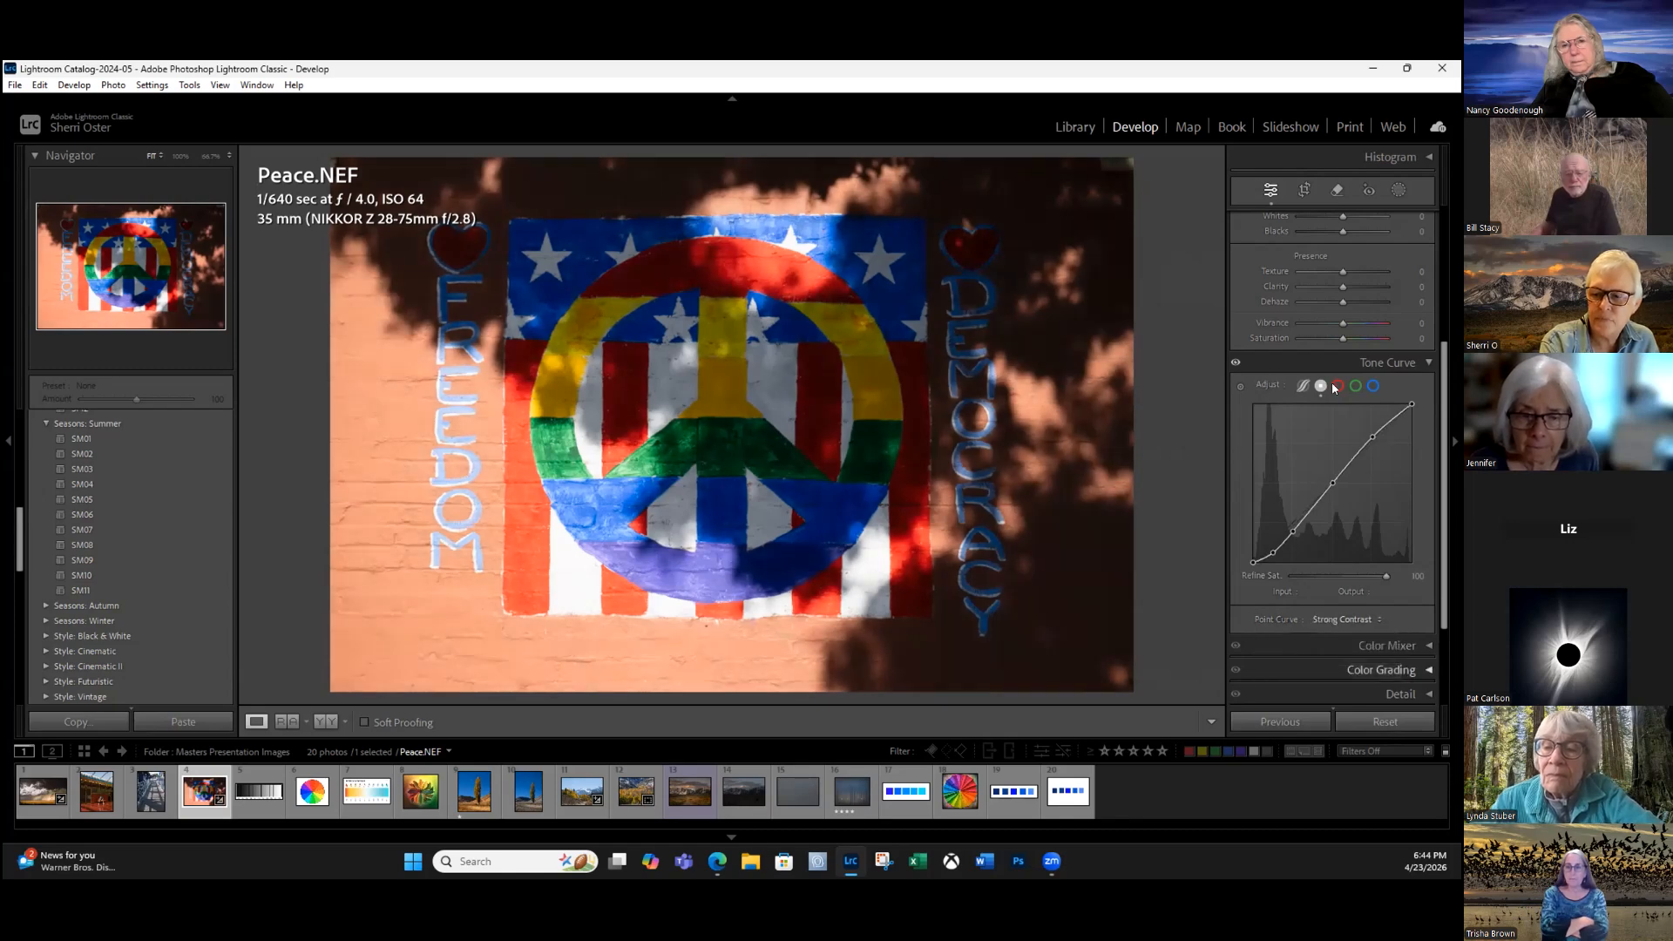
key(Up)
key(Up)
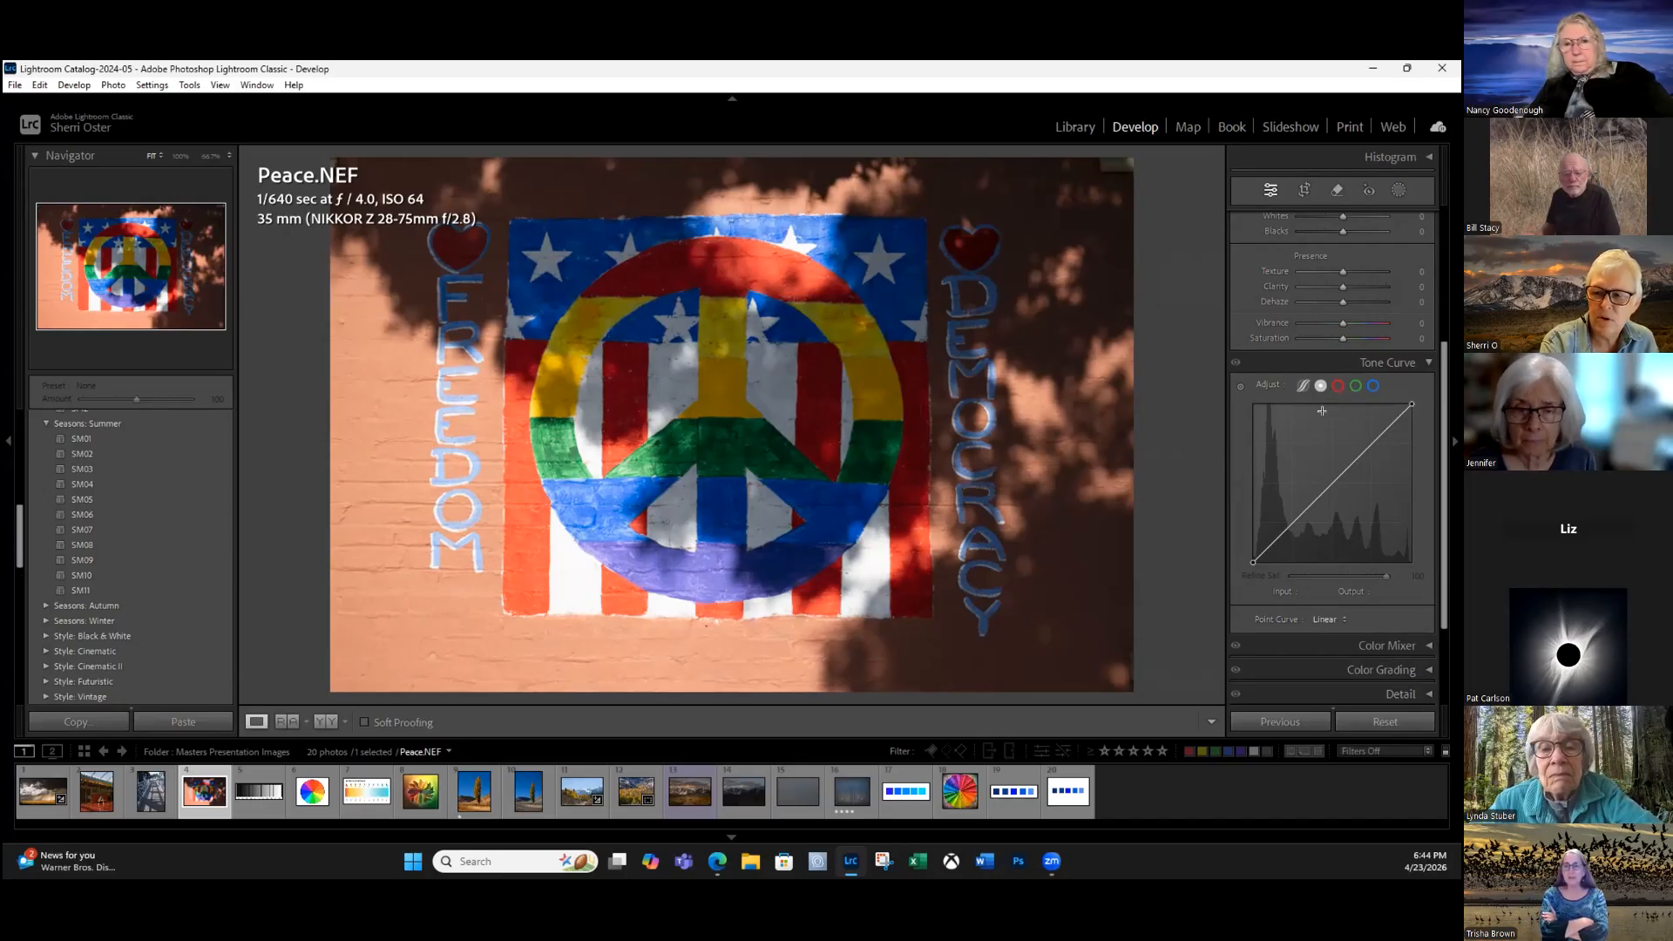
Raise the shadows of the mural's red channel curve, undo a distorting adjustment, and place an upper point at Input 181, Output 189.
click(1338, 385)
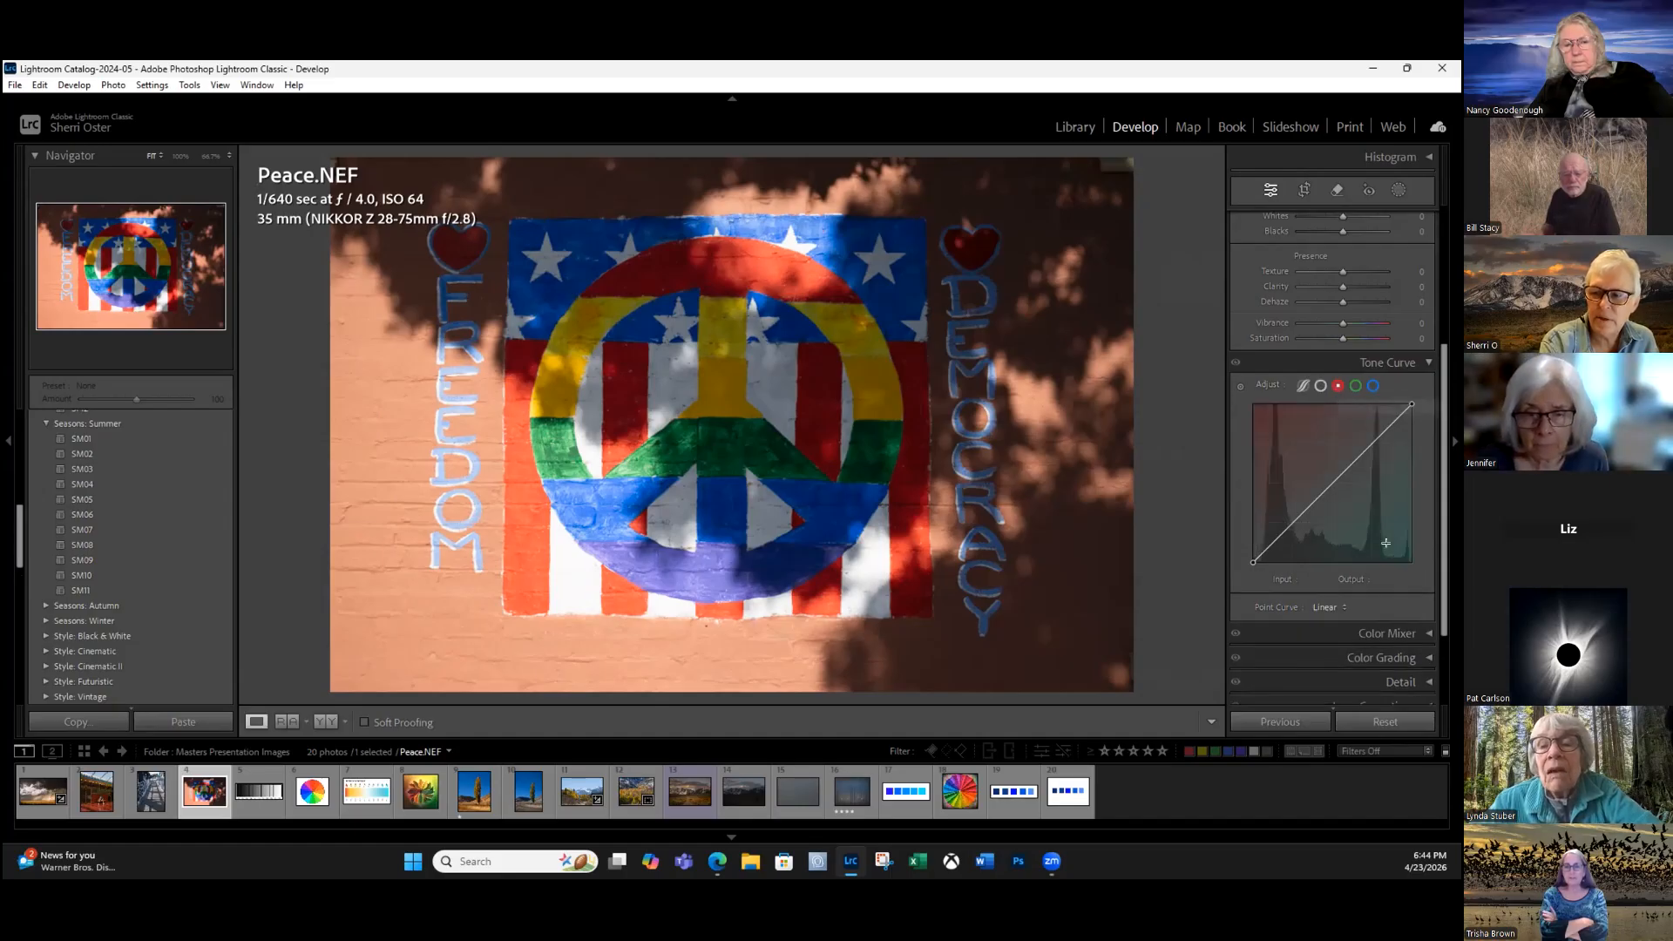
click(1294, 522)
drag(1295, 523, 1294, 512)
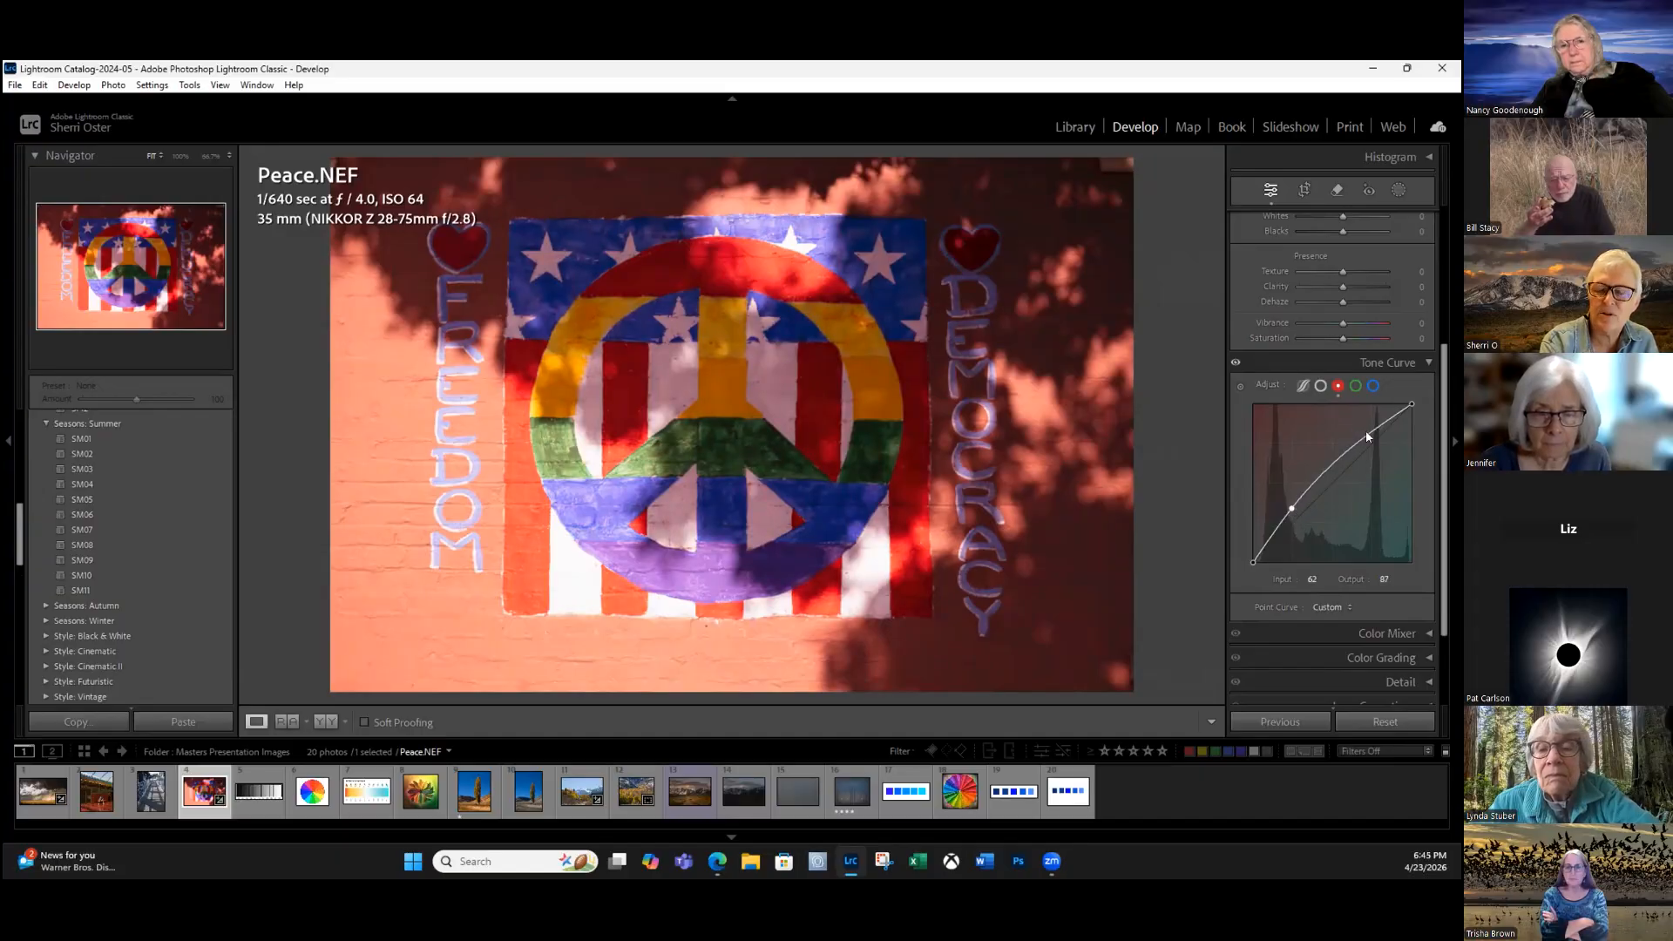
drag(1296, 506, 1295, 515)
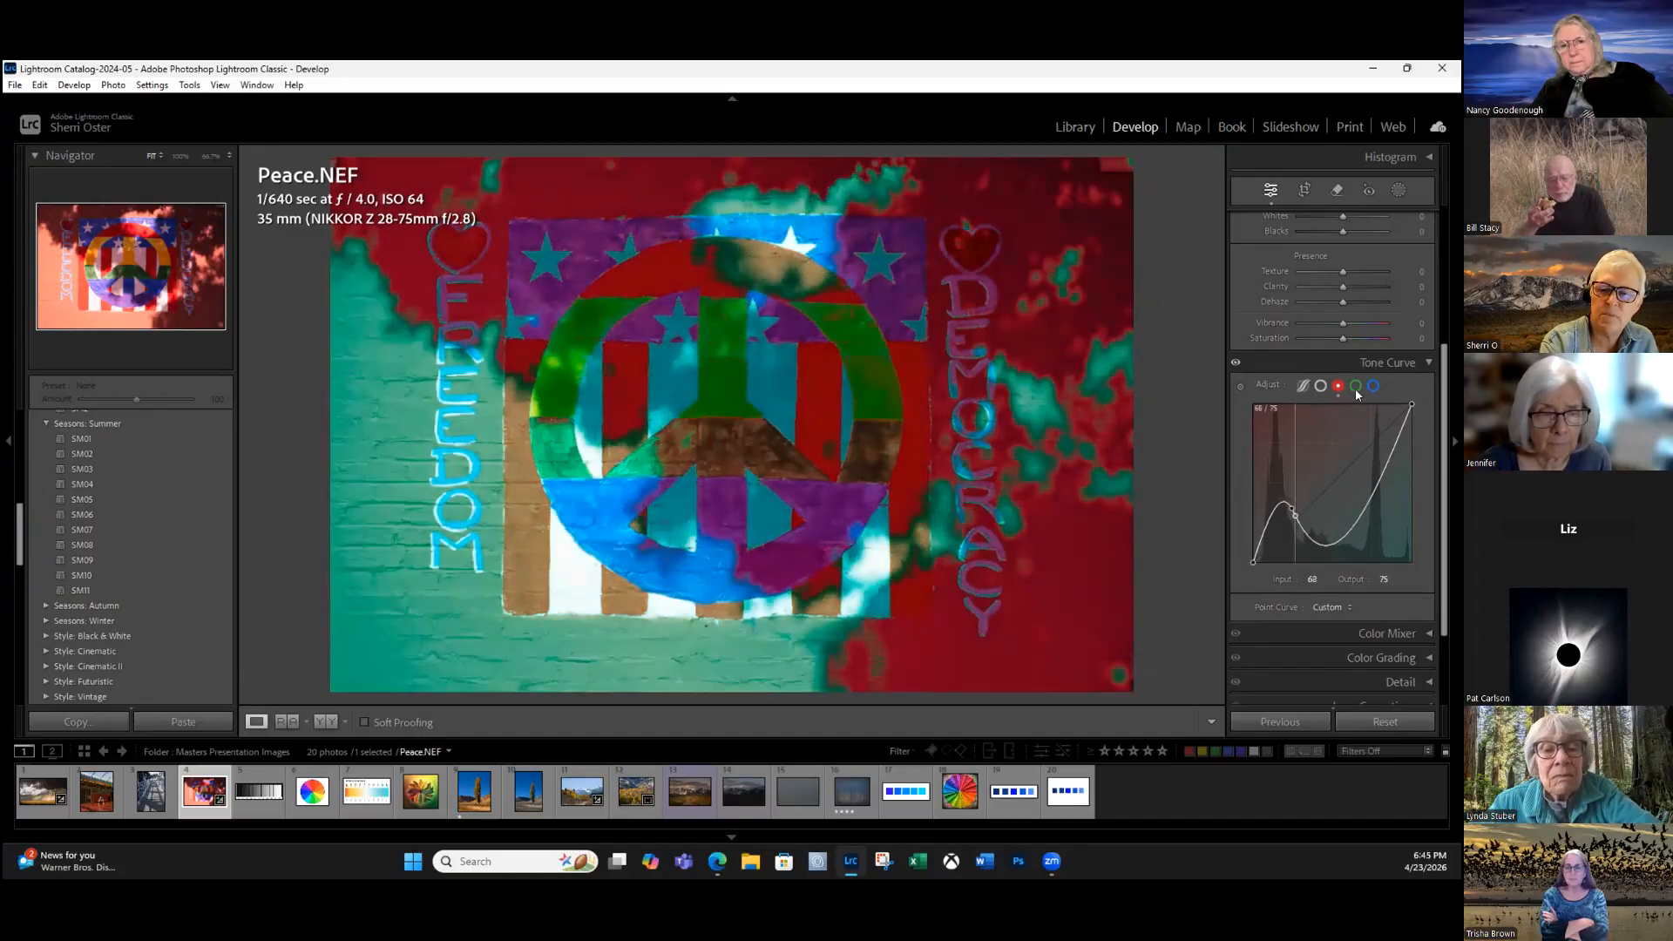
key(ctrl+z)
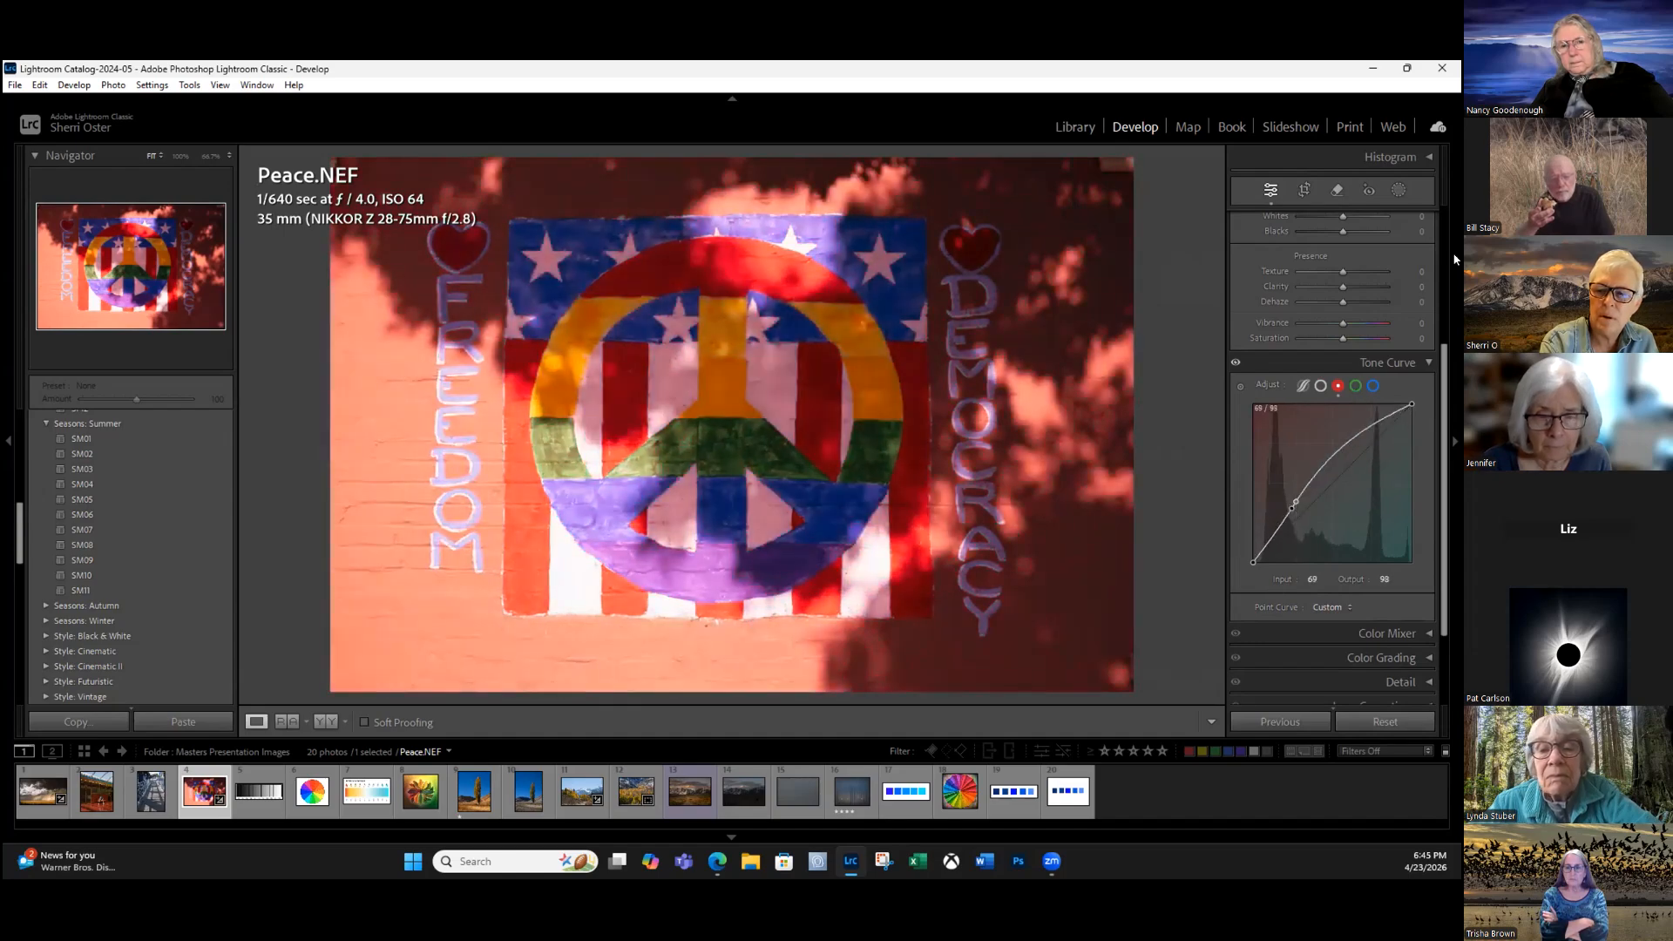
drag(1366, 429, 1365, 446)
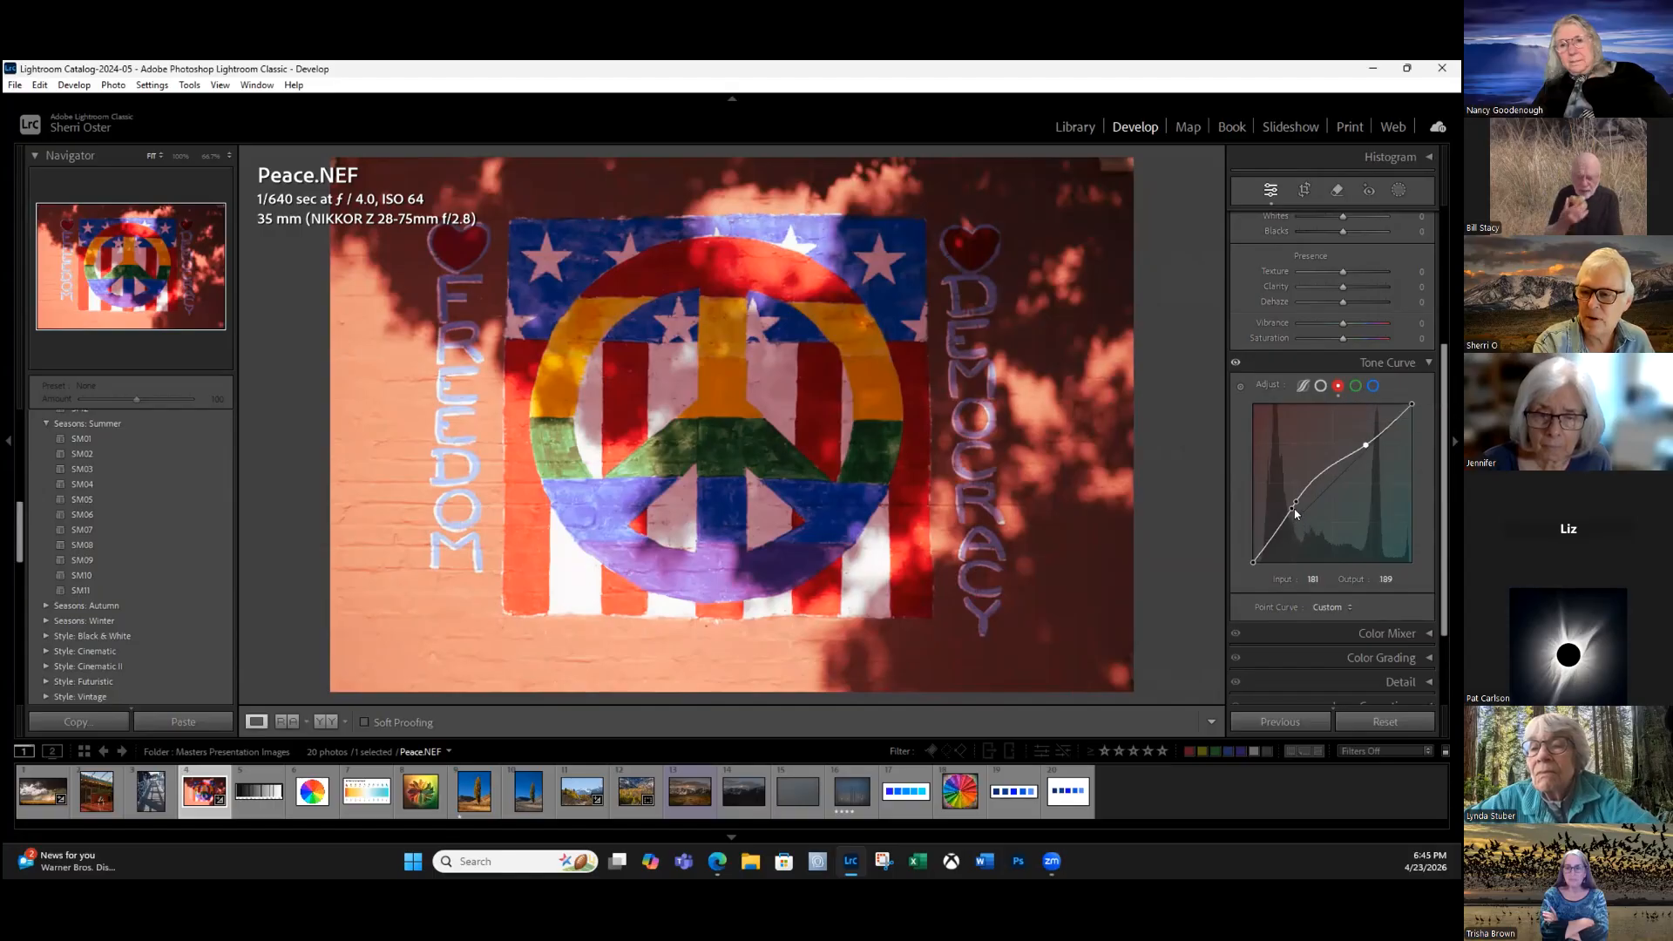
Lower the mural's blue channel curve at Input 189, Output 170, raise its shadows to Input 71, Output 86, and compare before and after.
click(1373, 385)
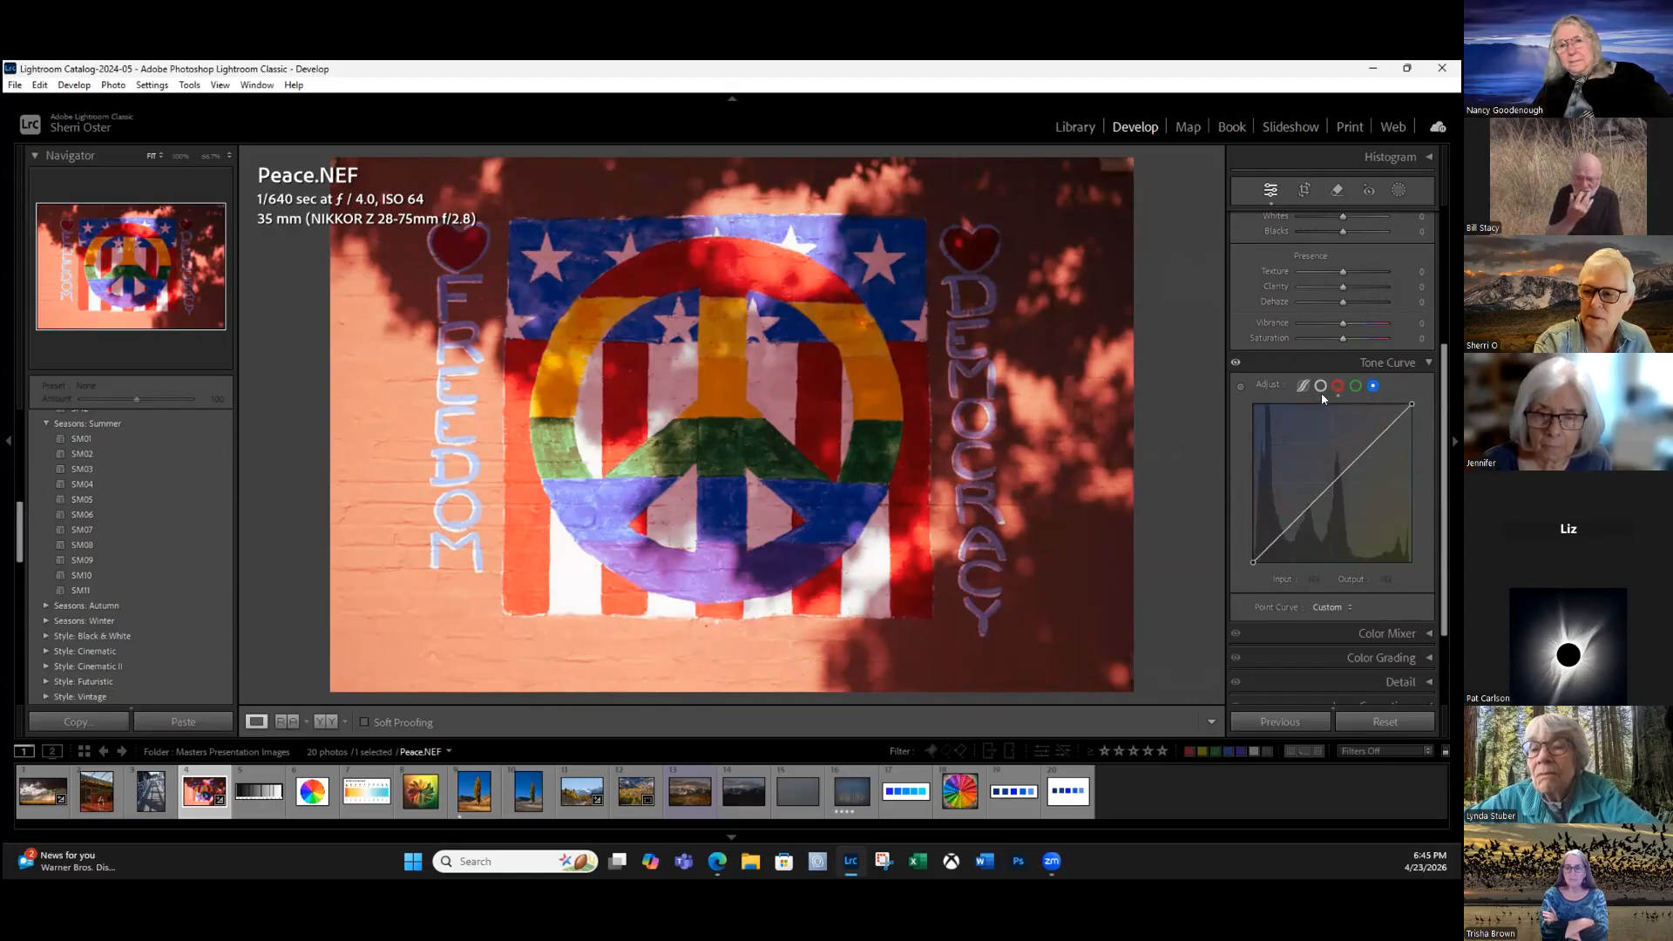
drag(1371, 445, 1371, 457)
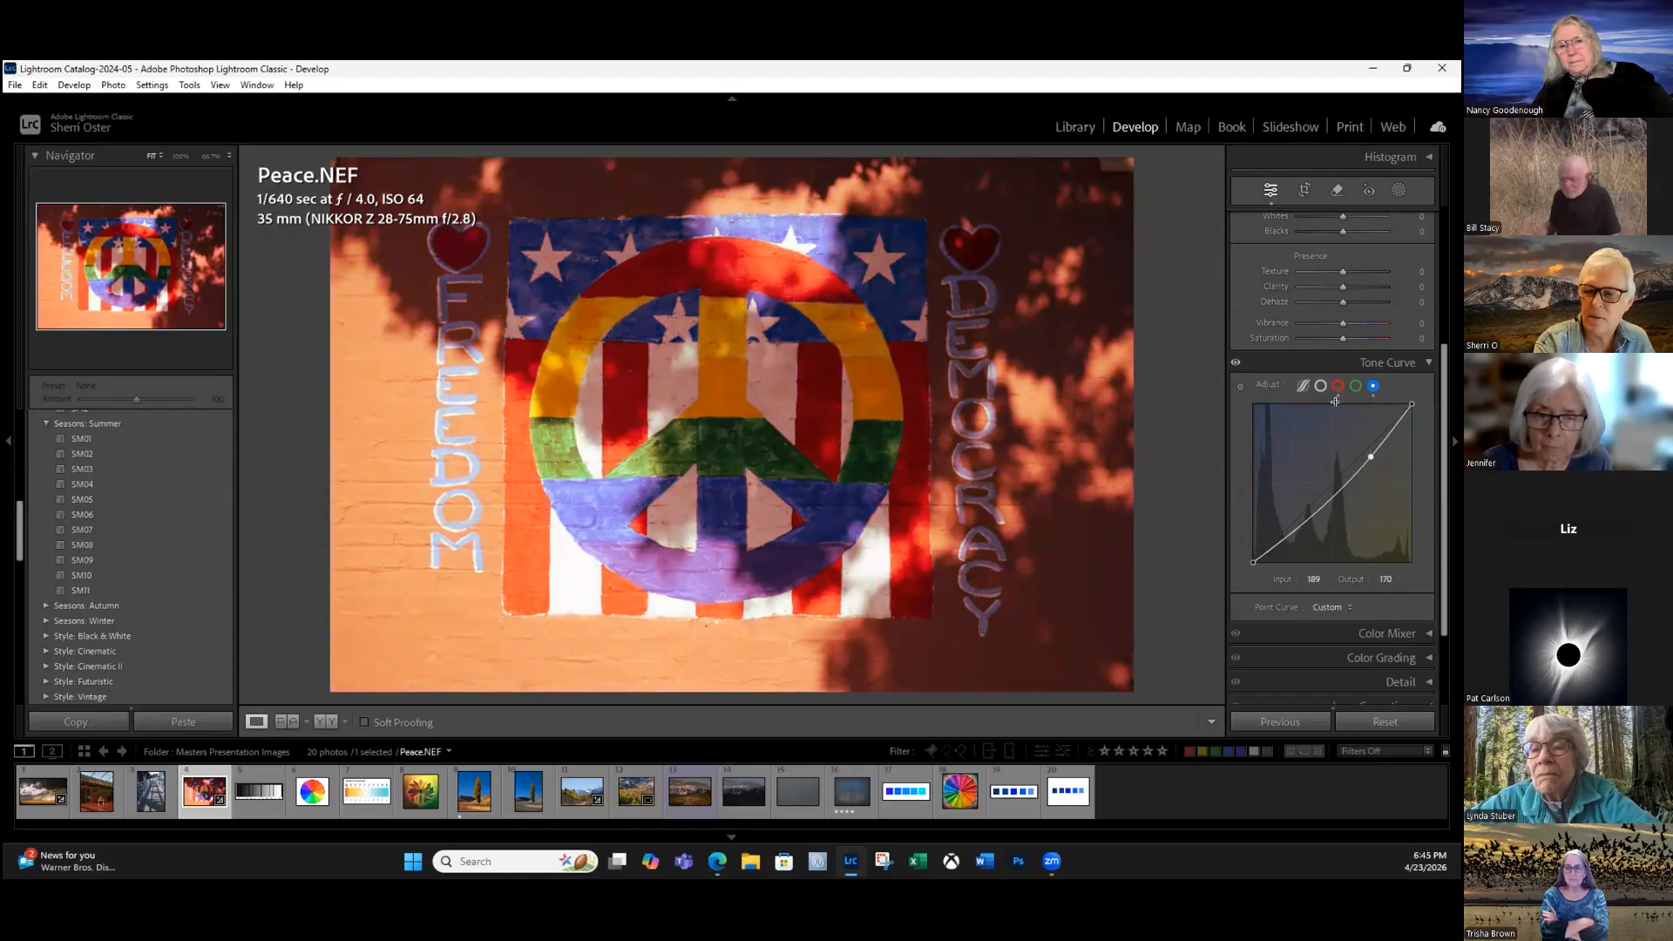
drag(1298, 523, 1298, 509)
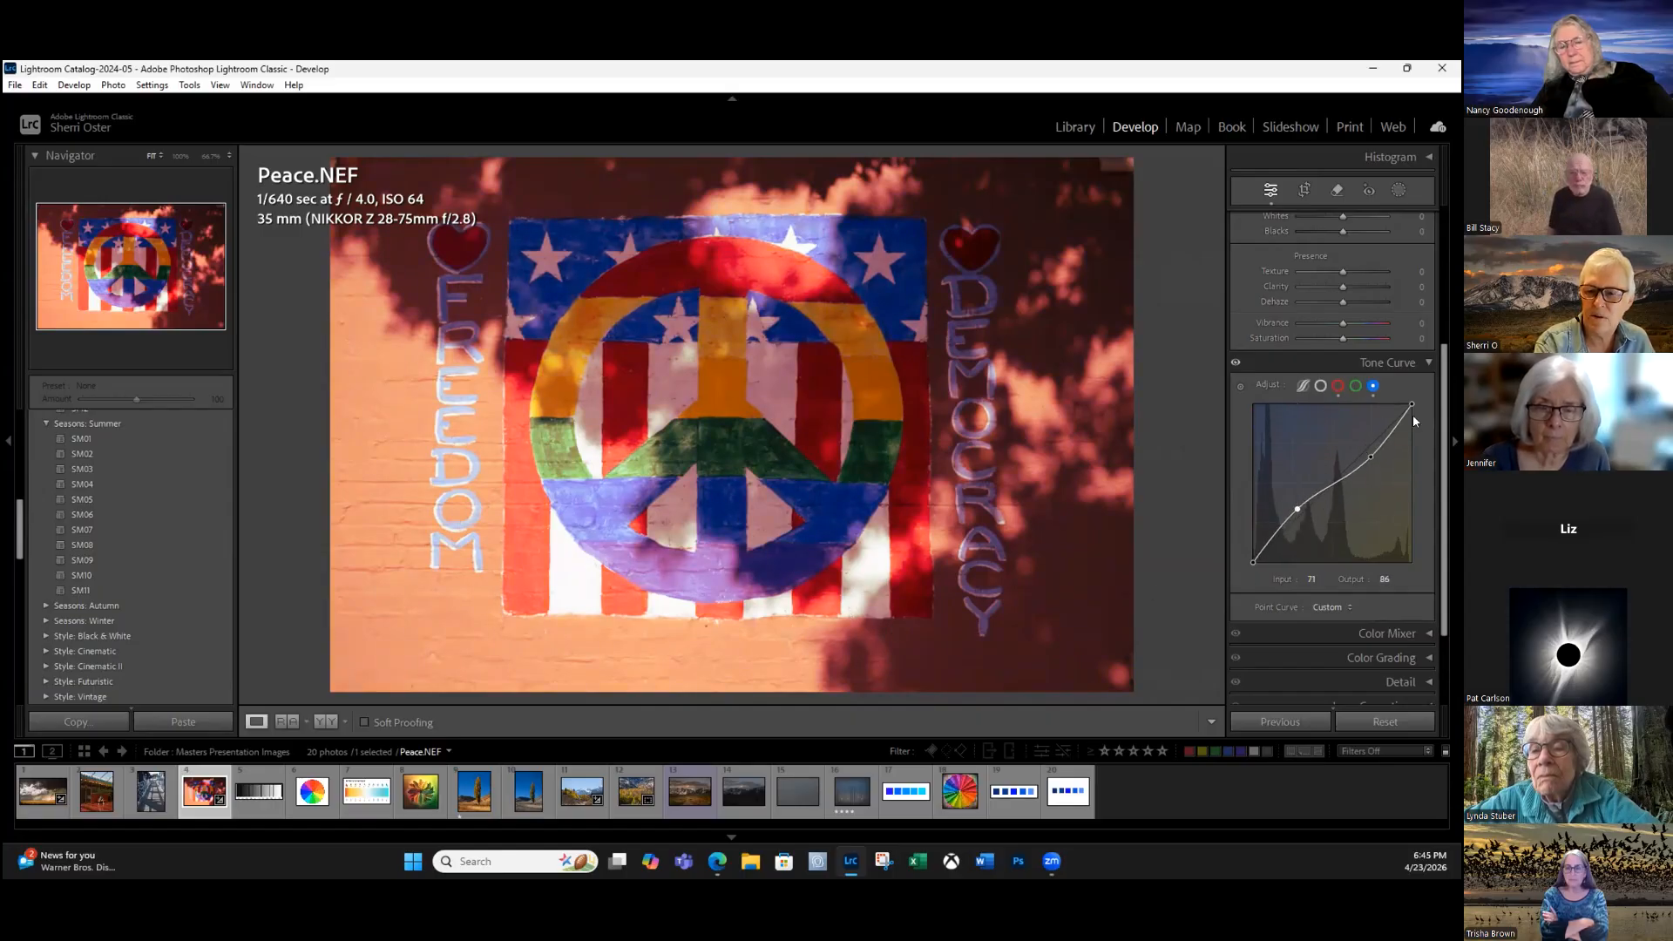
key(y)
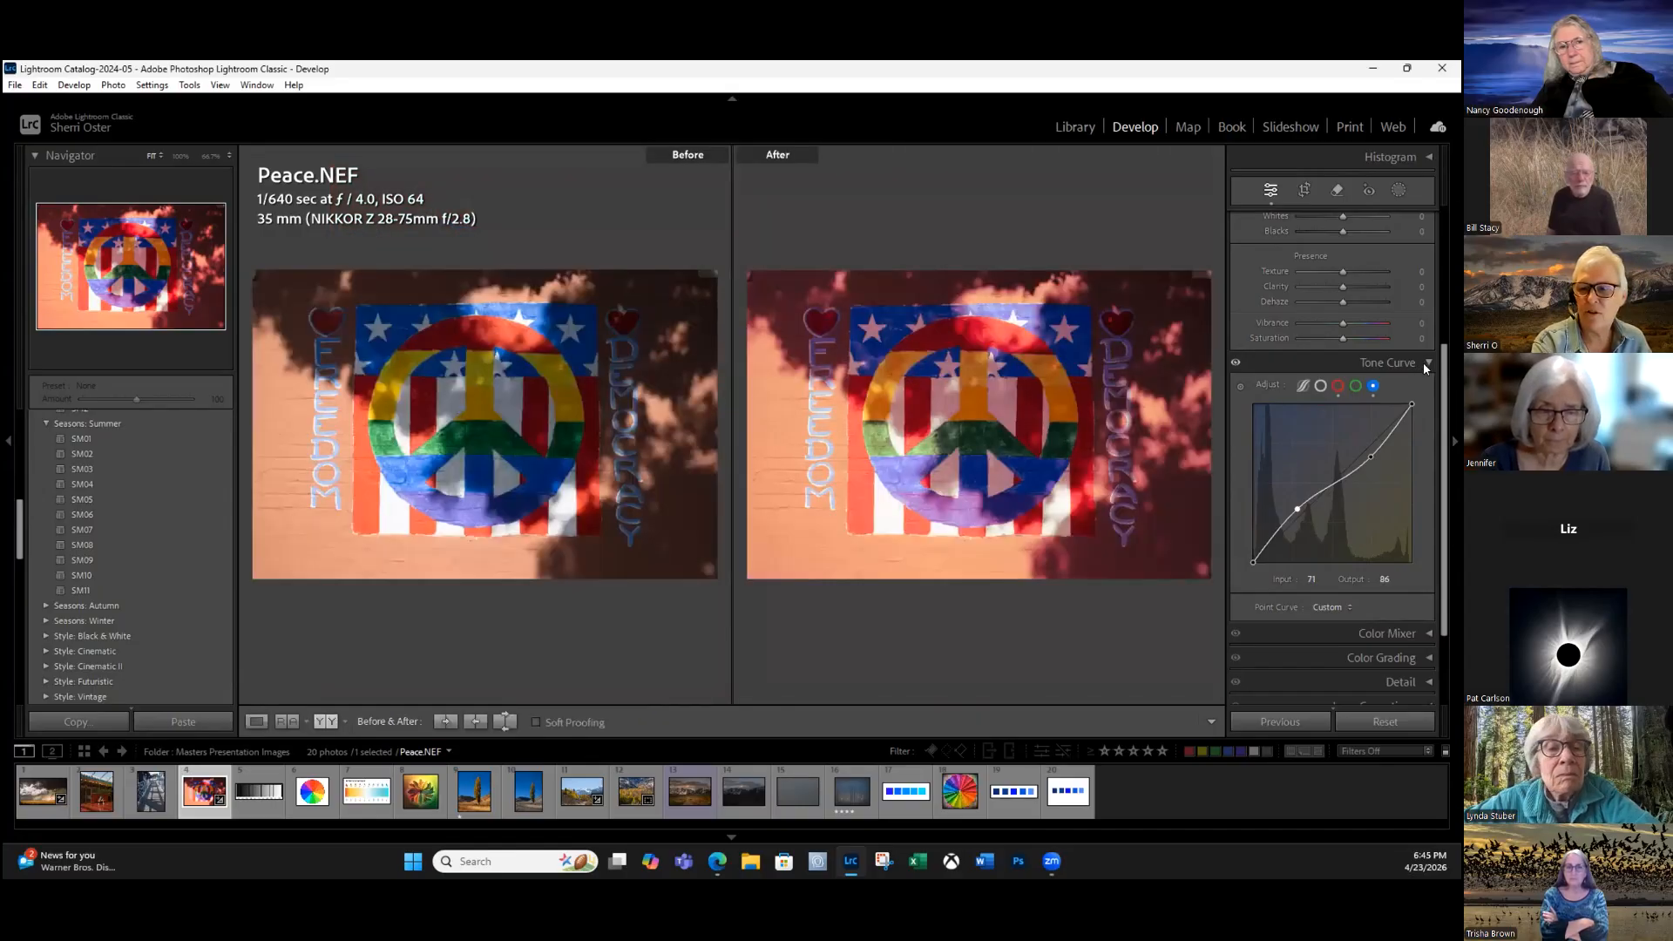
key(y)
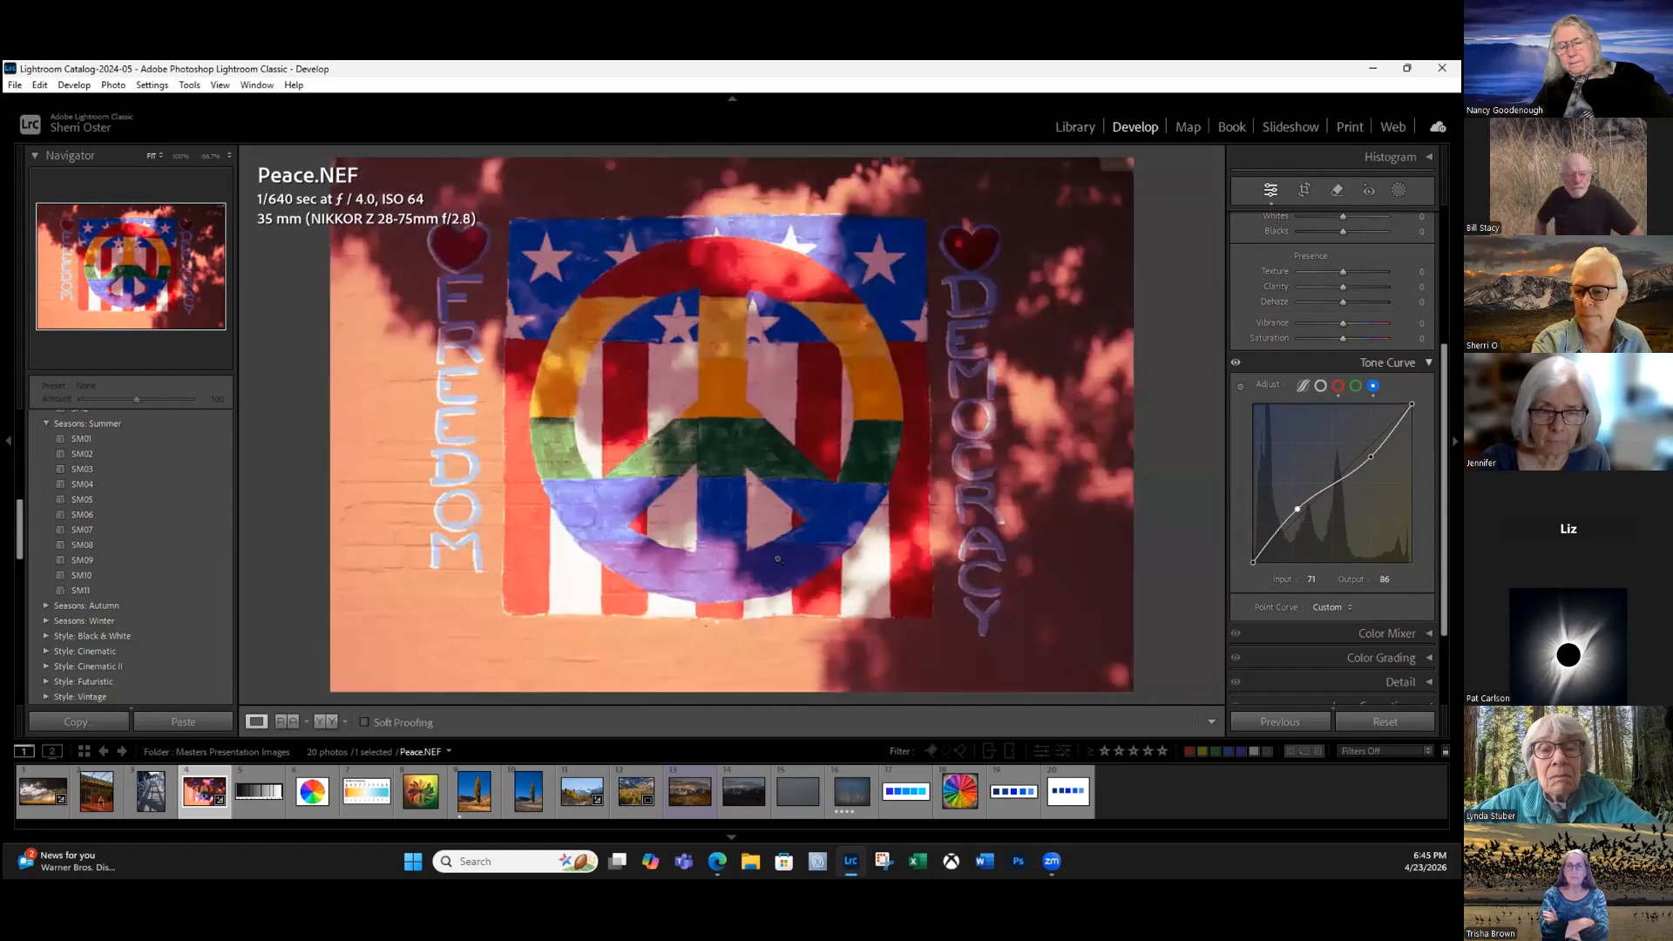
Clear the mural's channel curve adjustments and look through the Color Mixer's HSL Hue, Saturation and Luminance settings.
click(1429, 362)
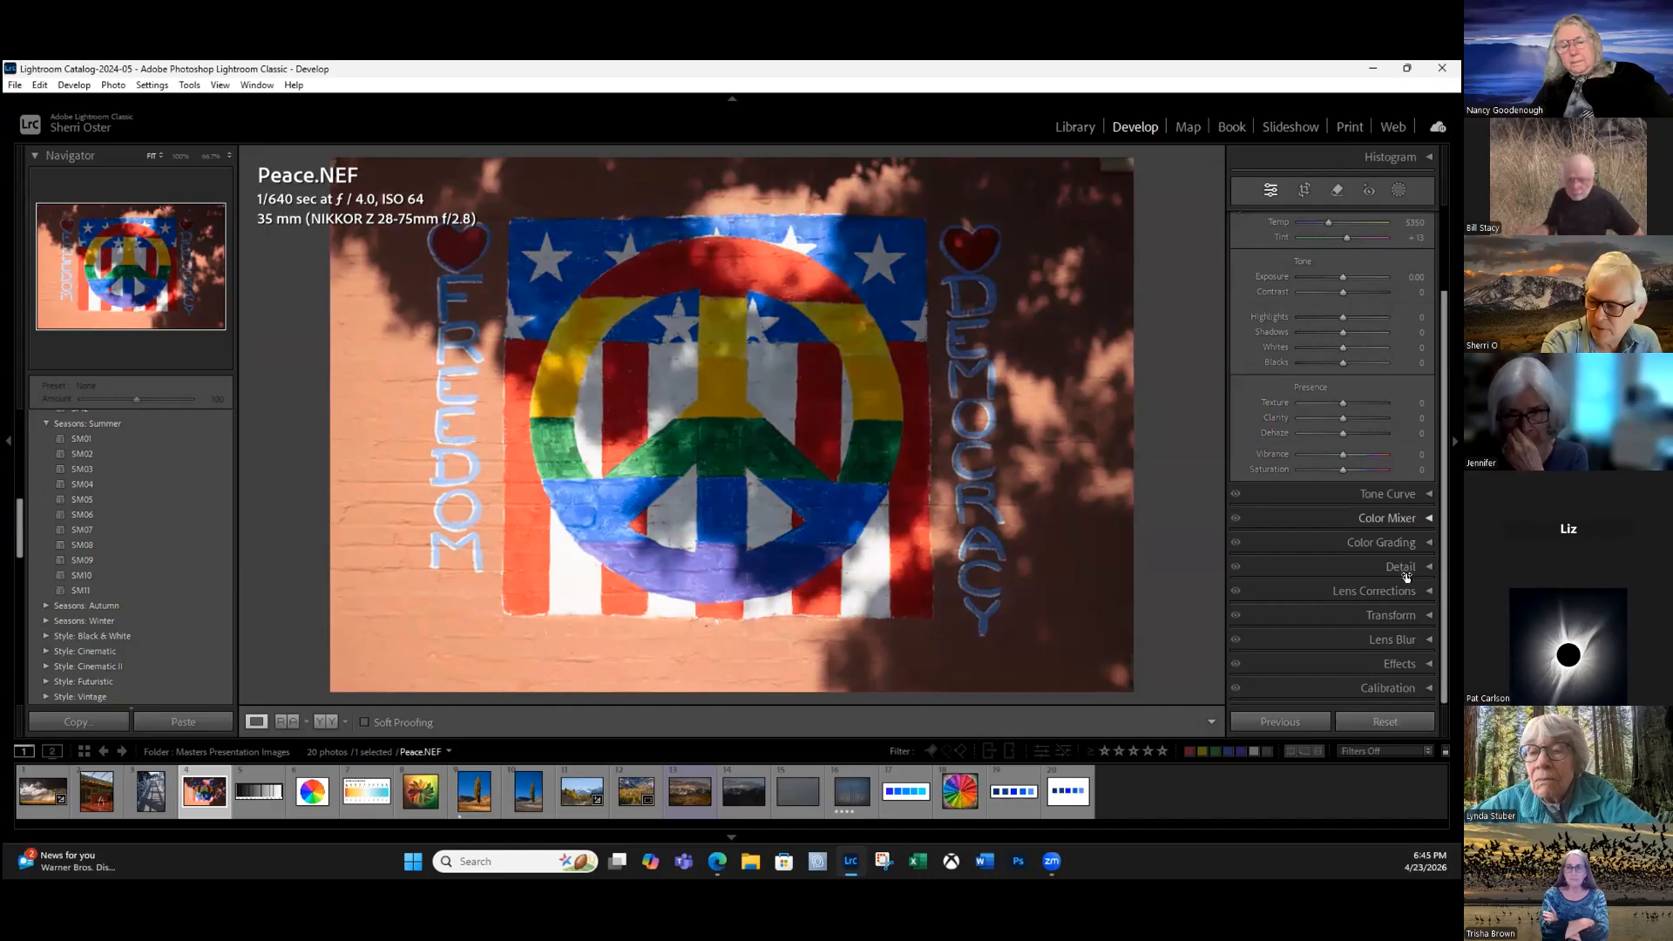
click(1395, 517)
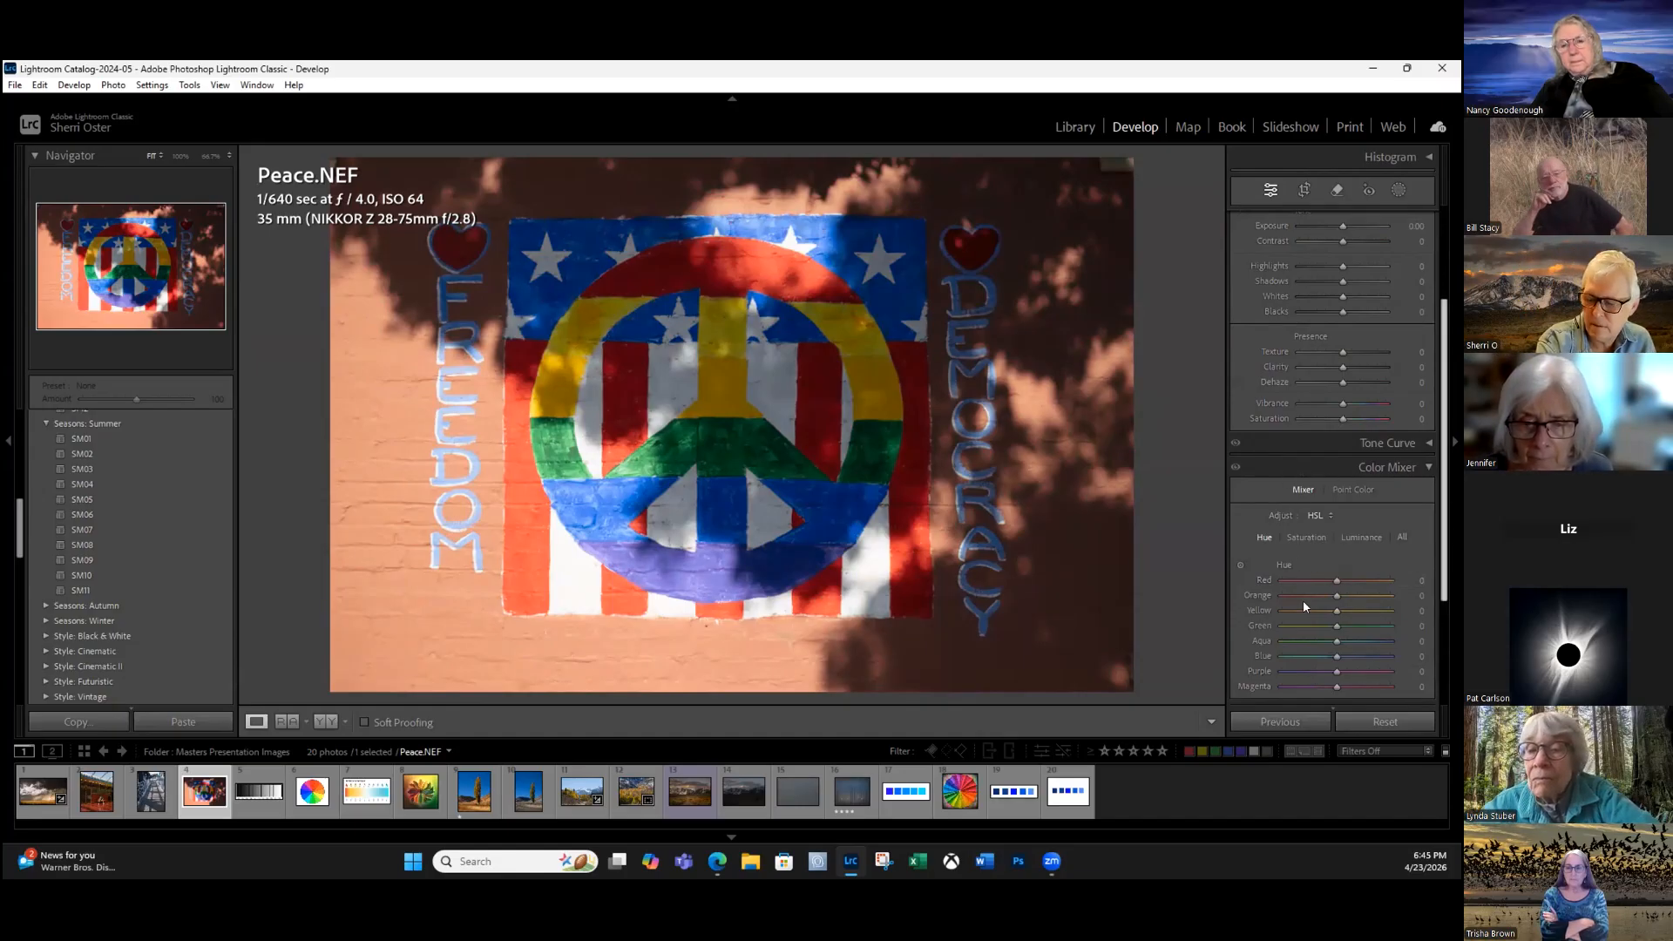
scroll(1316, 441, down, 3)
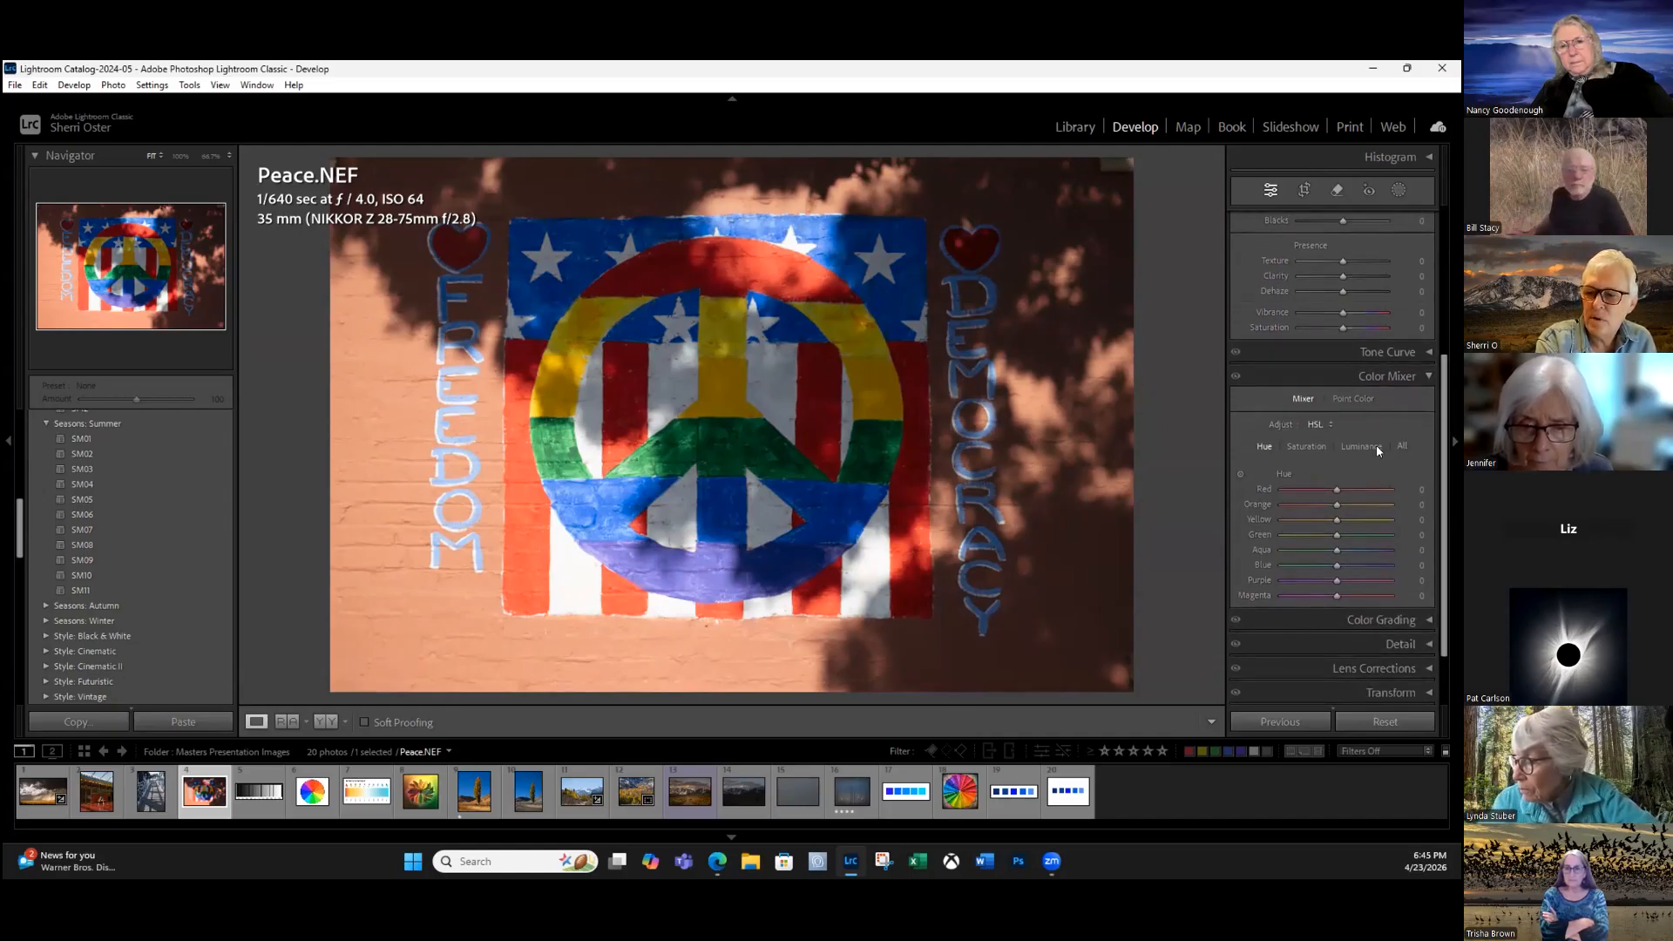
click(1305, 445)
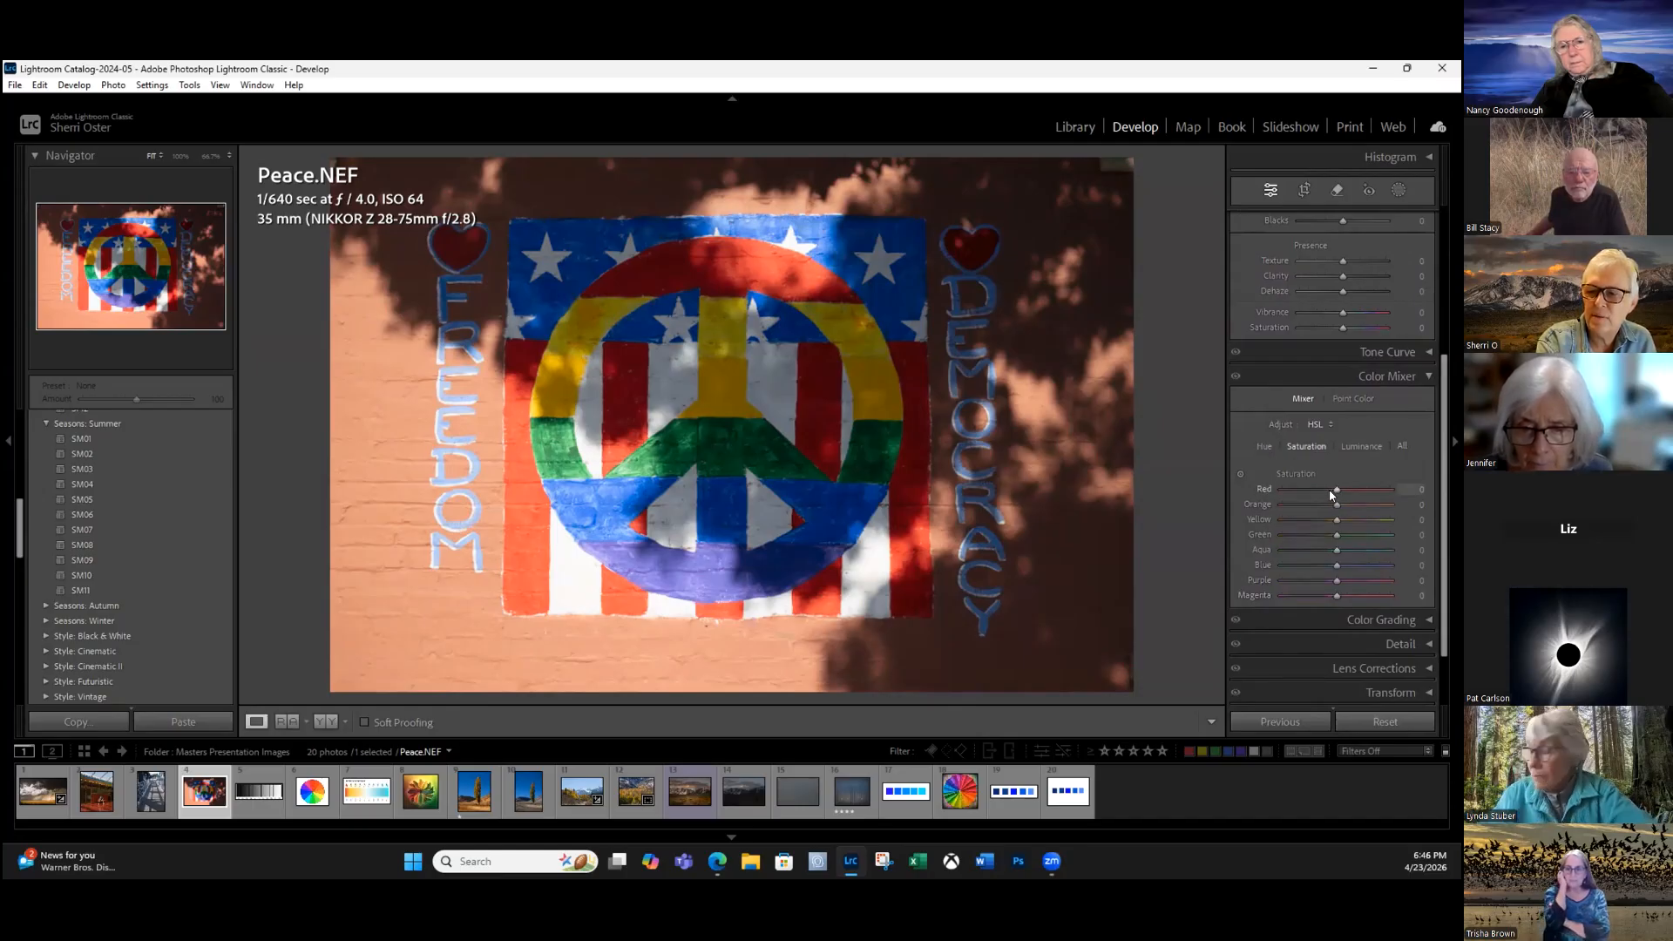
click(1361, 446)
click(1264, 445)
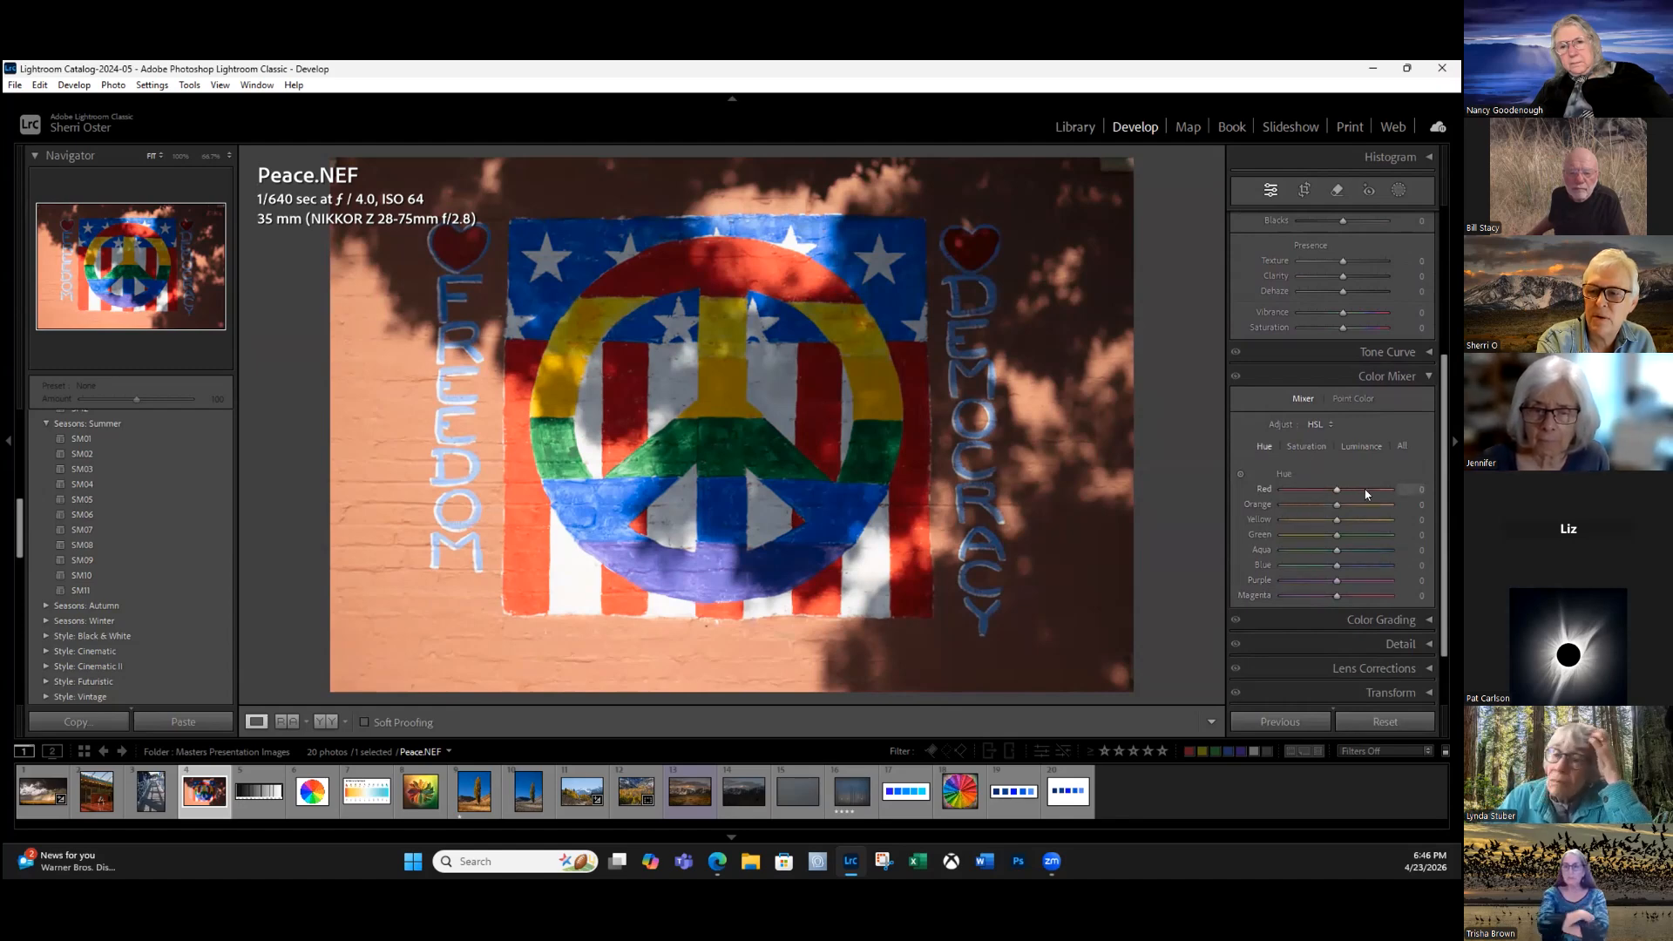
Try changing the mural's reds in the HSL mixer with Hue -78, Saturation +76 and Luminance -55.
mouse_move(1337, 489)
mouse_down()
mouse_move(1307, 489)
mouse_move(1338, 489)
mouse_up()
click(1307, 446)
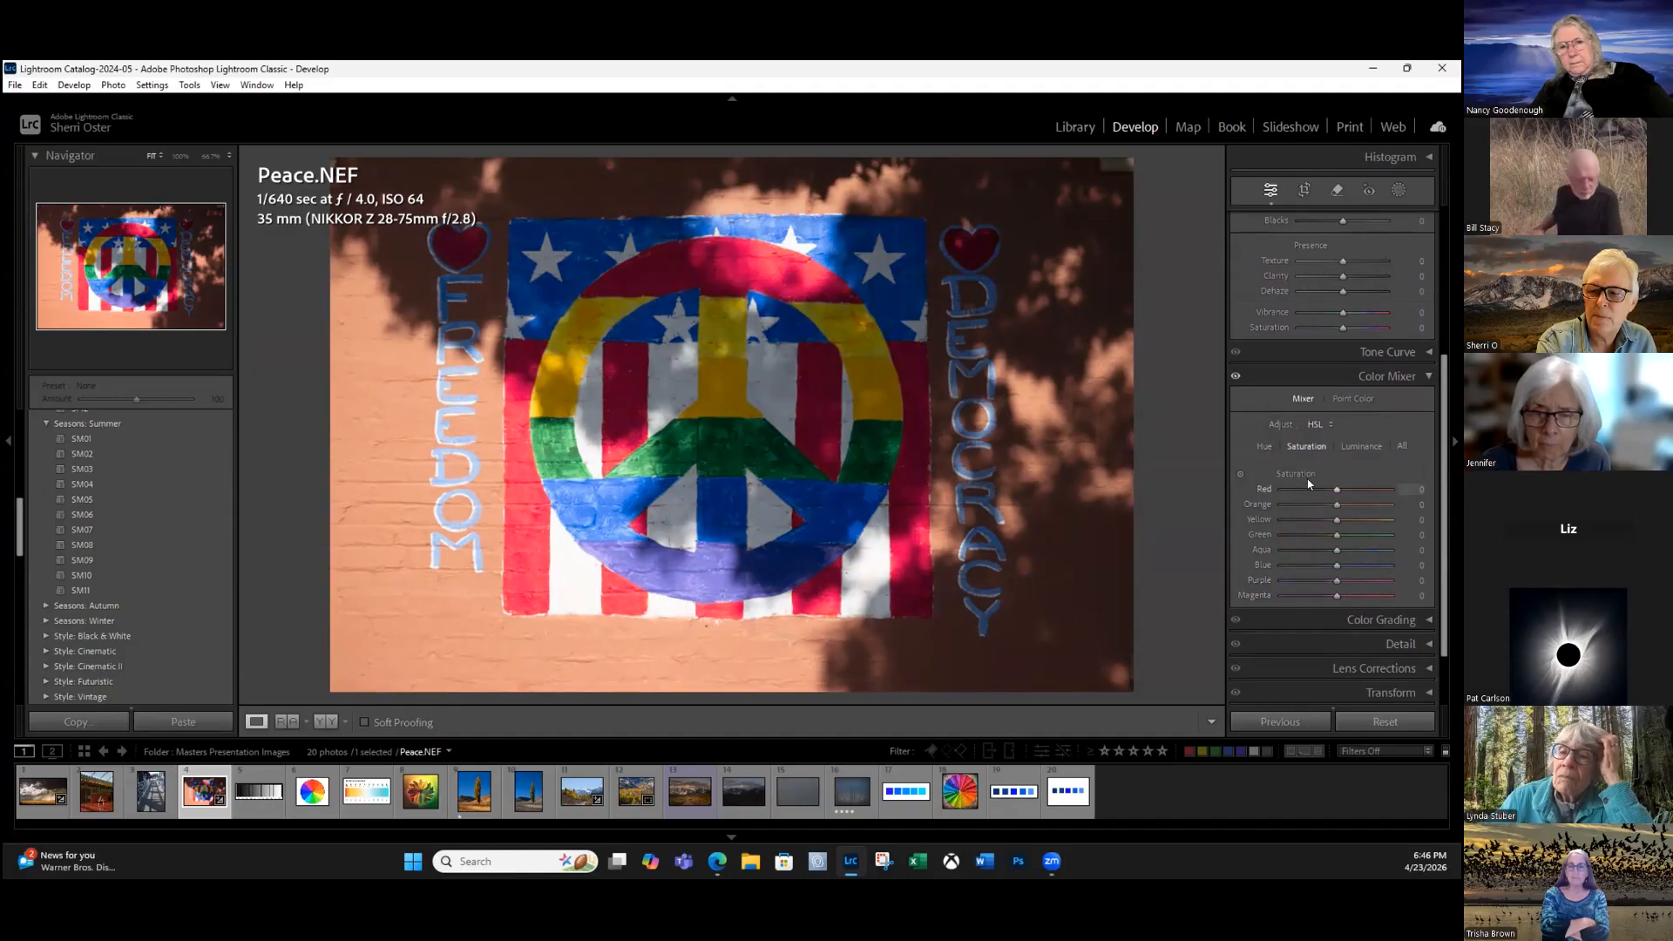
click(1362, 446)
drag(1337, 489, 1307, 489)
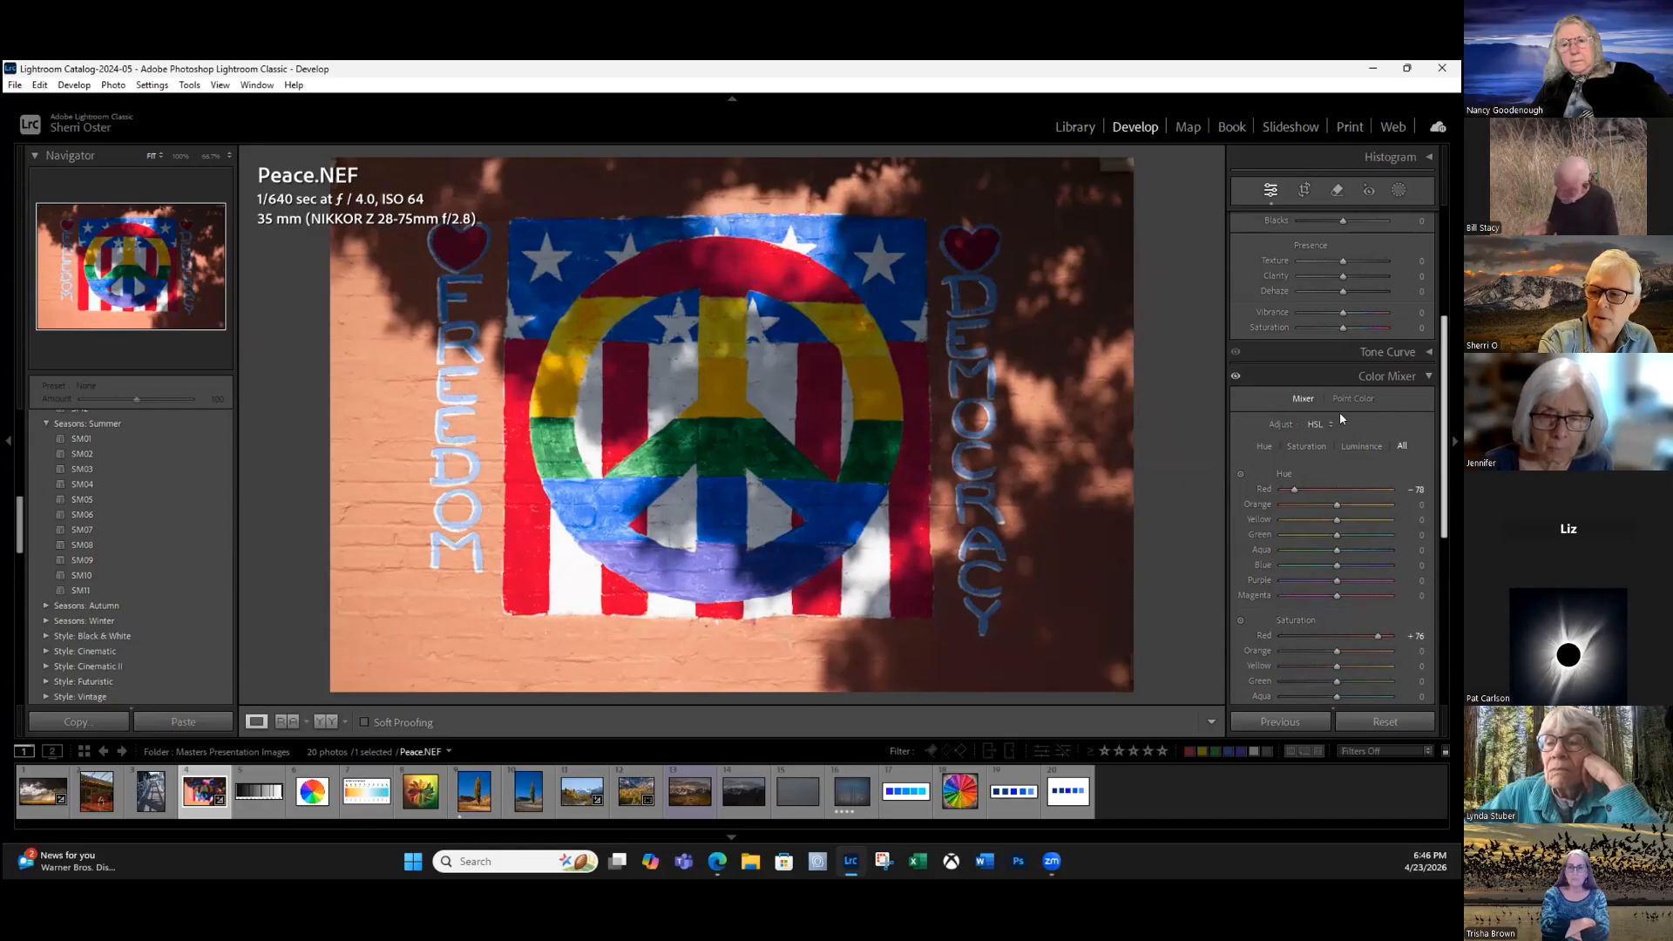
Review all the HSL sliders together, switch the Color Mixer's Adjust mode to Color, and reset the photo's adjustments.
scroll(1340, 415, down, 6)
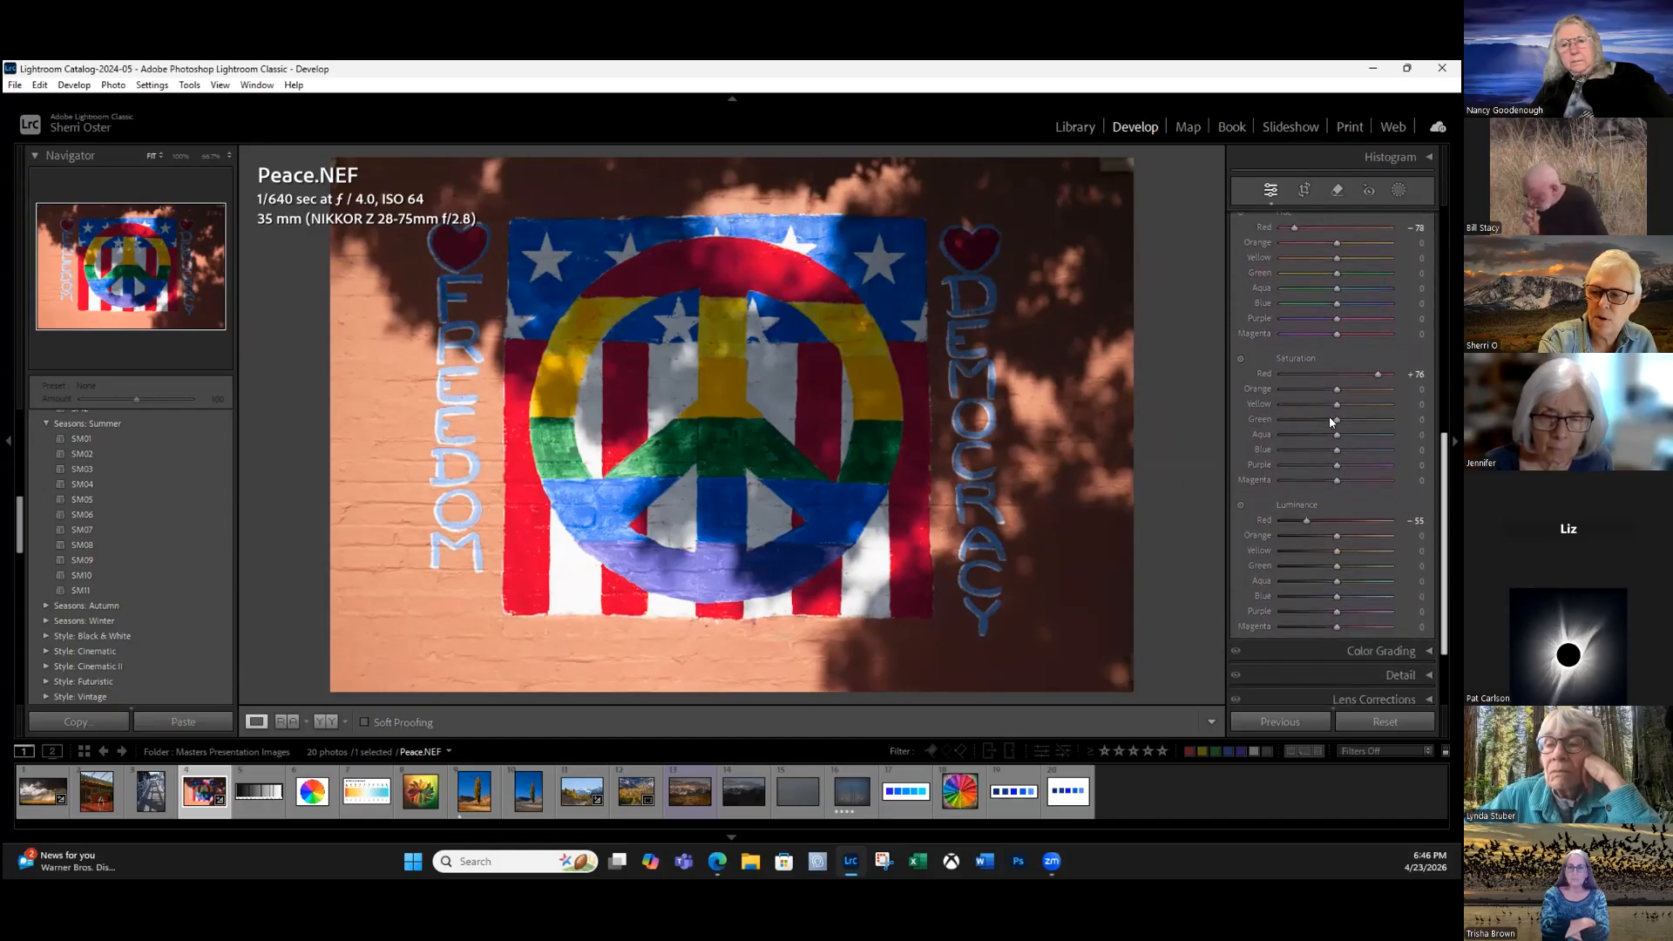
scroll(1332, 422, up, 6)
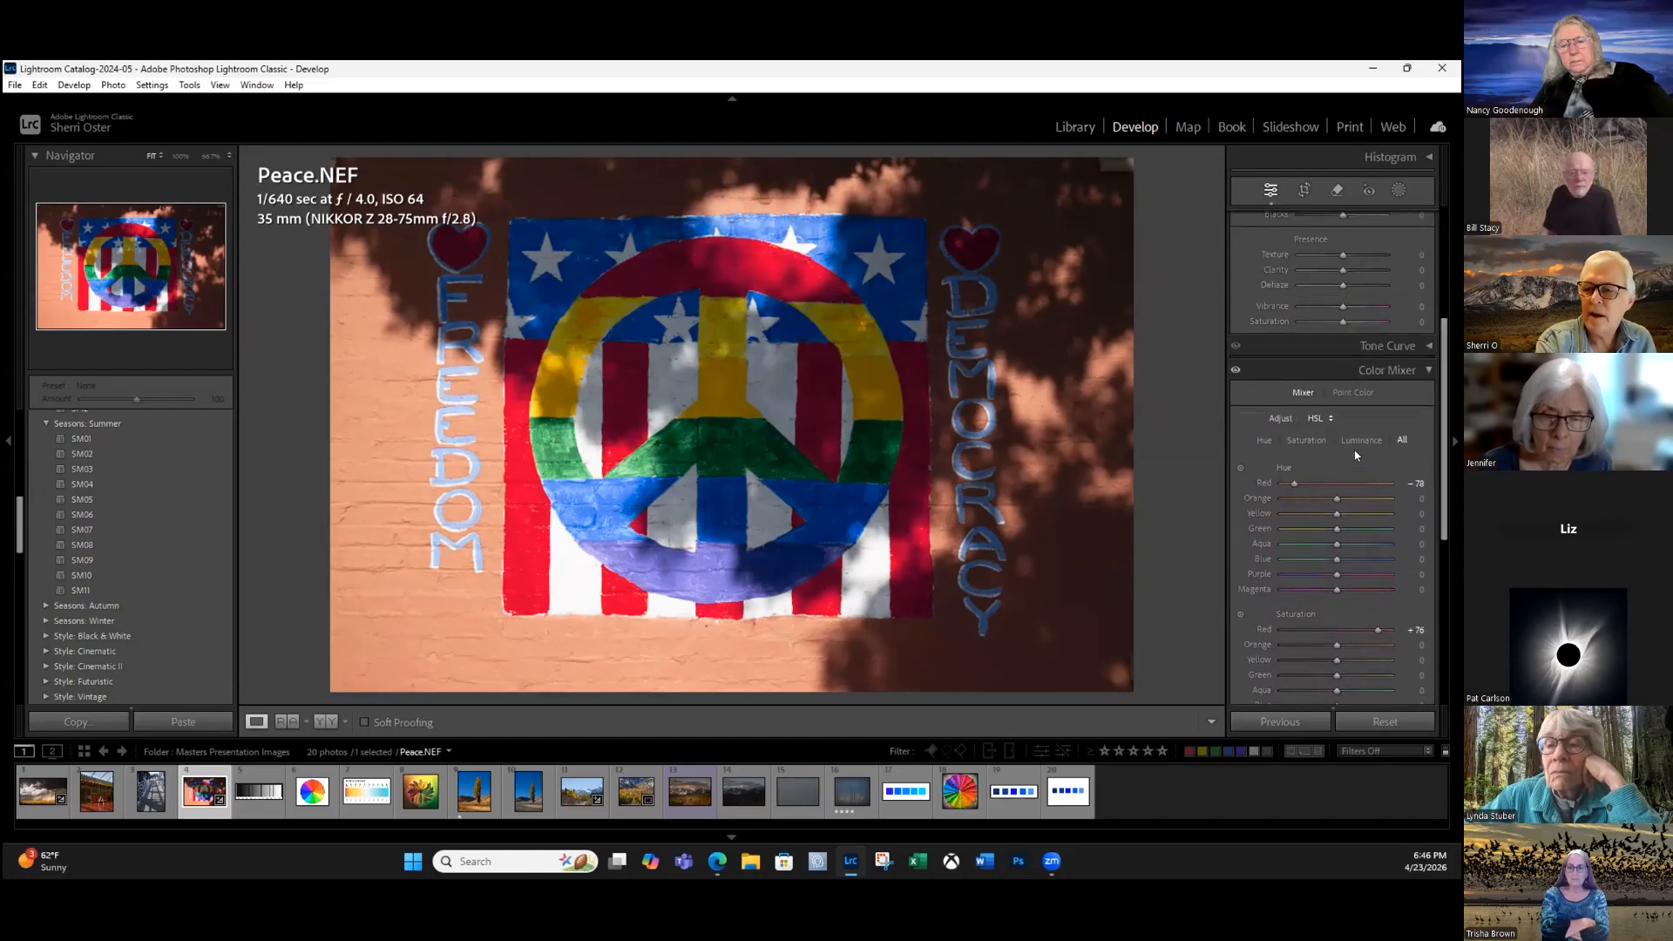
click(1319, 418)
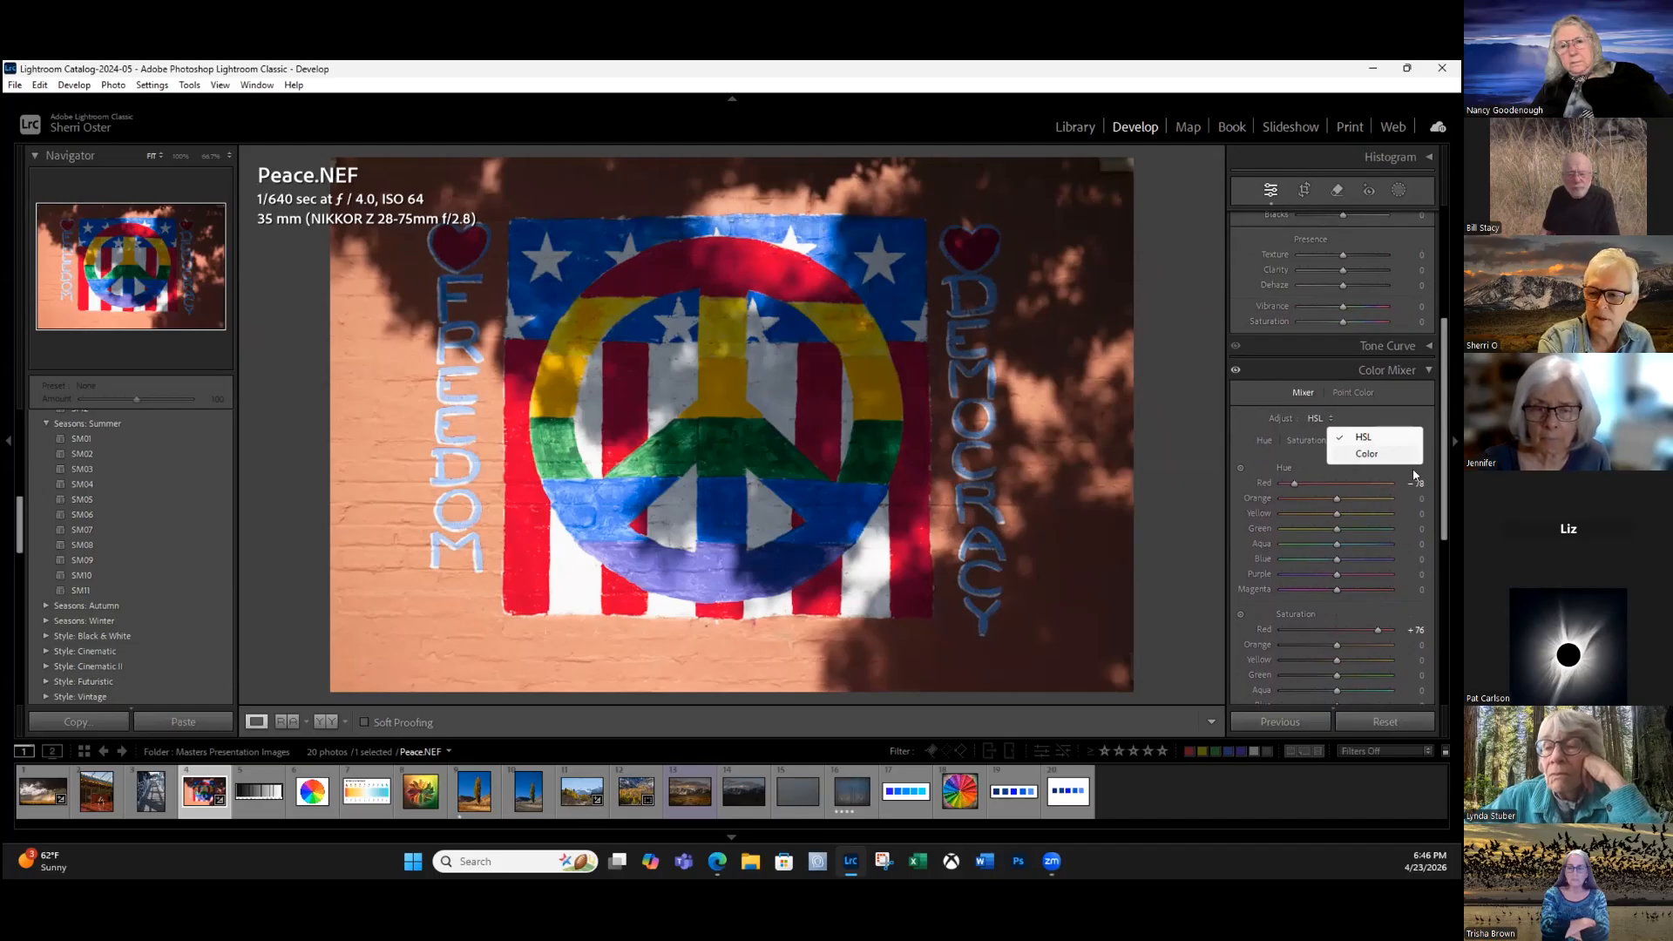
click(1366, 453)
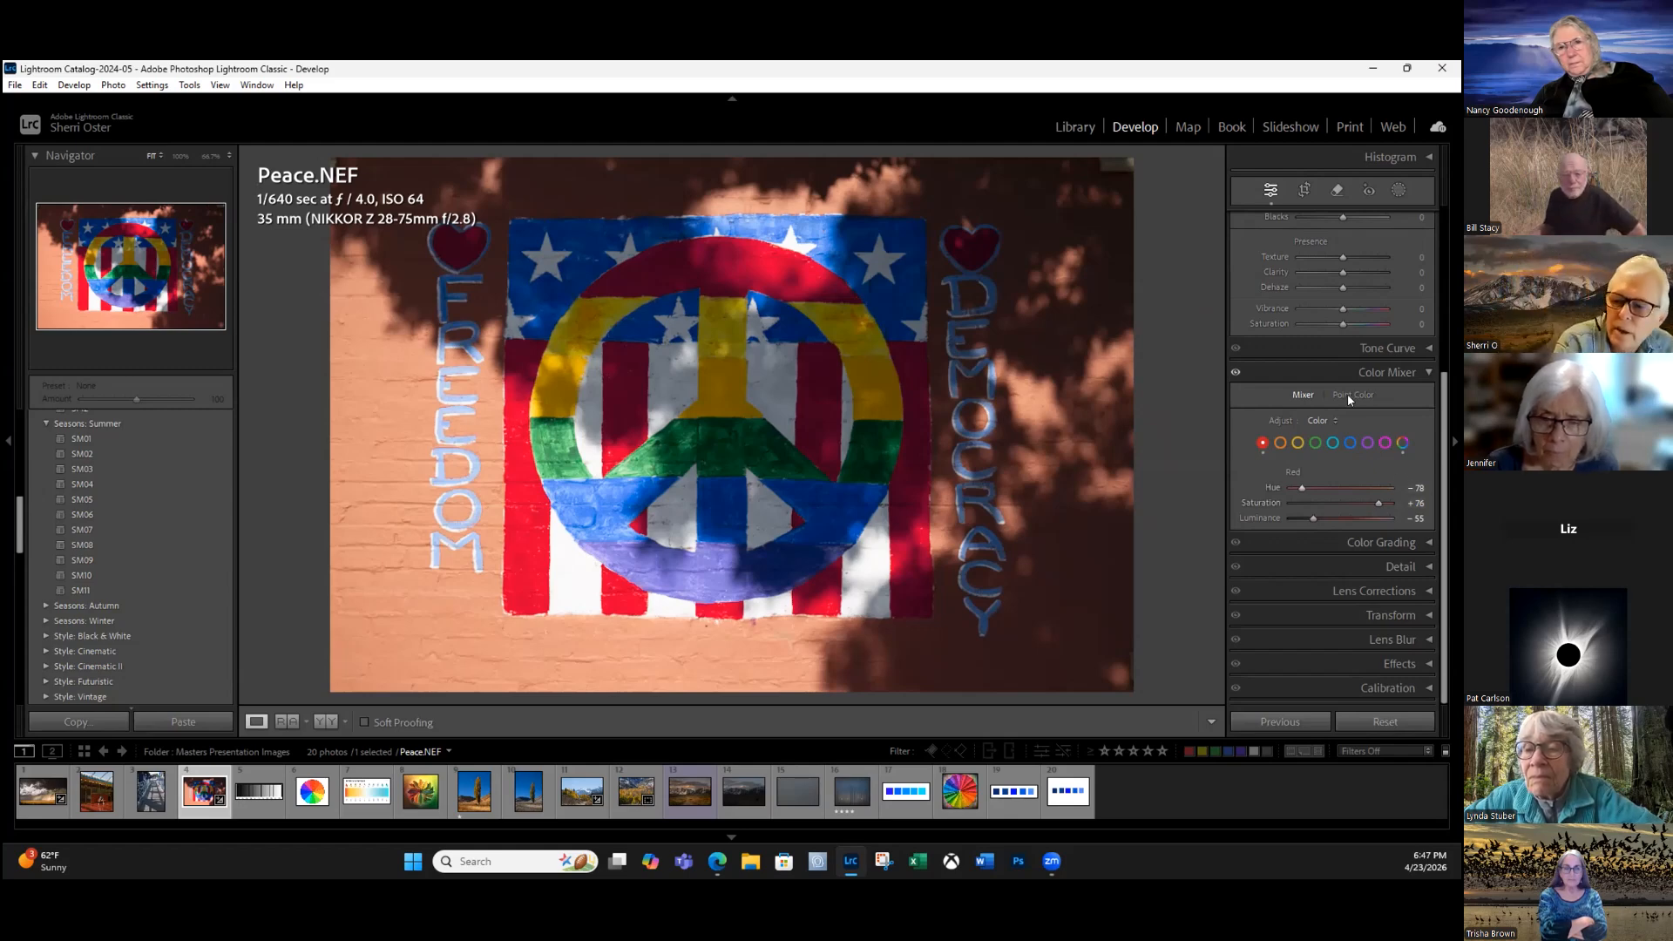
key(ctrl+shift+r)
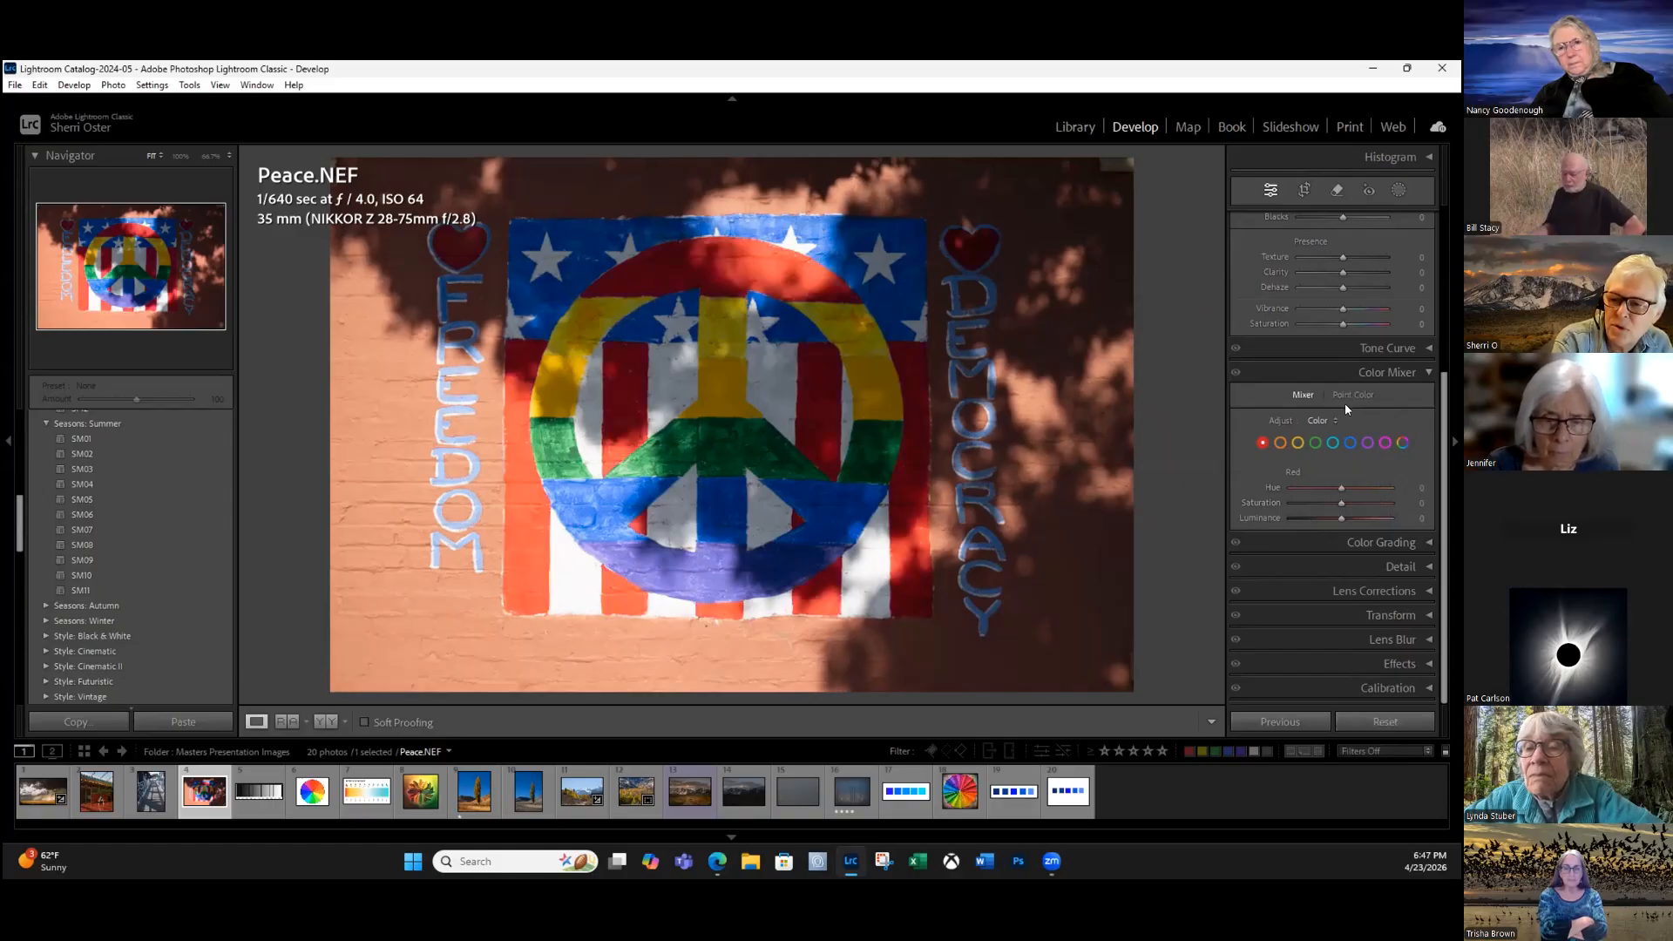
Sample the peace sign's lower blue with Point Color and try Hue Shift 82, Sat. Shift 12 and Lum. Shift 27.
click(1345, 403)
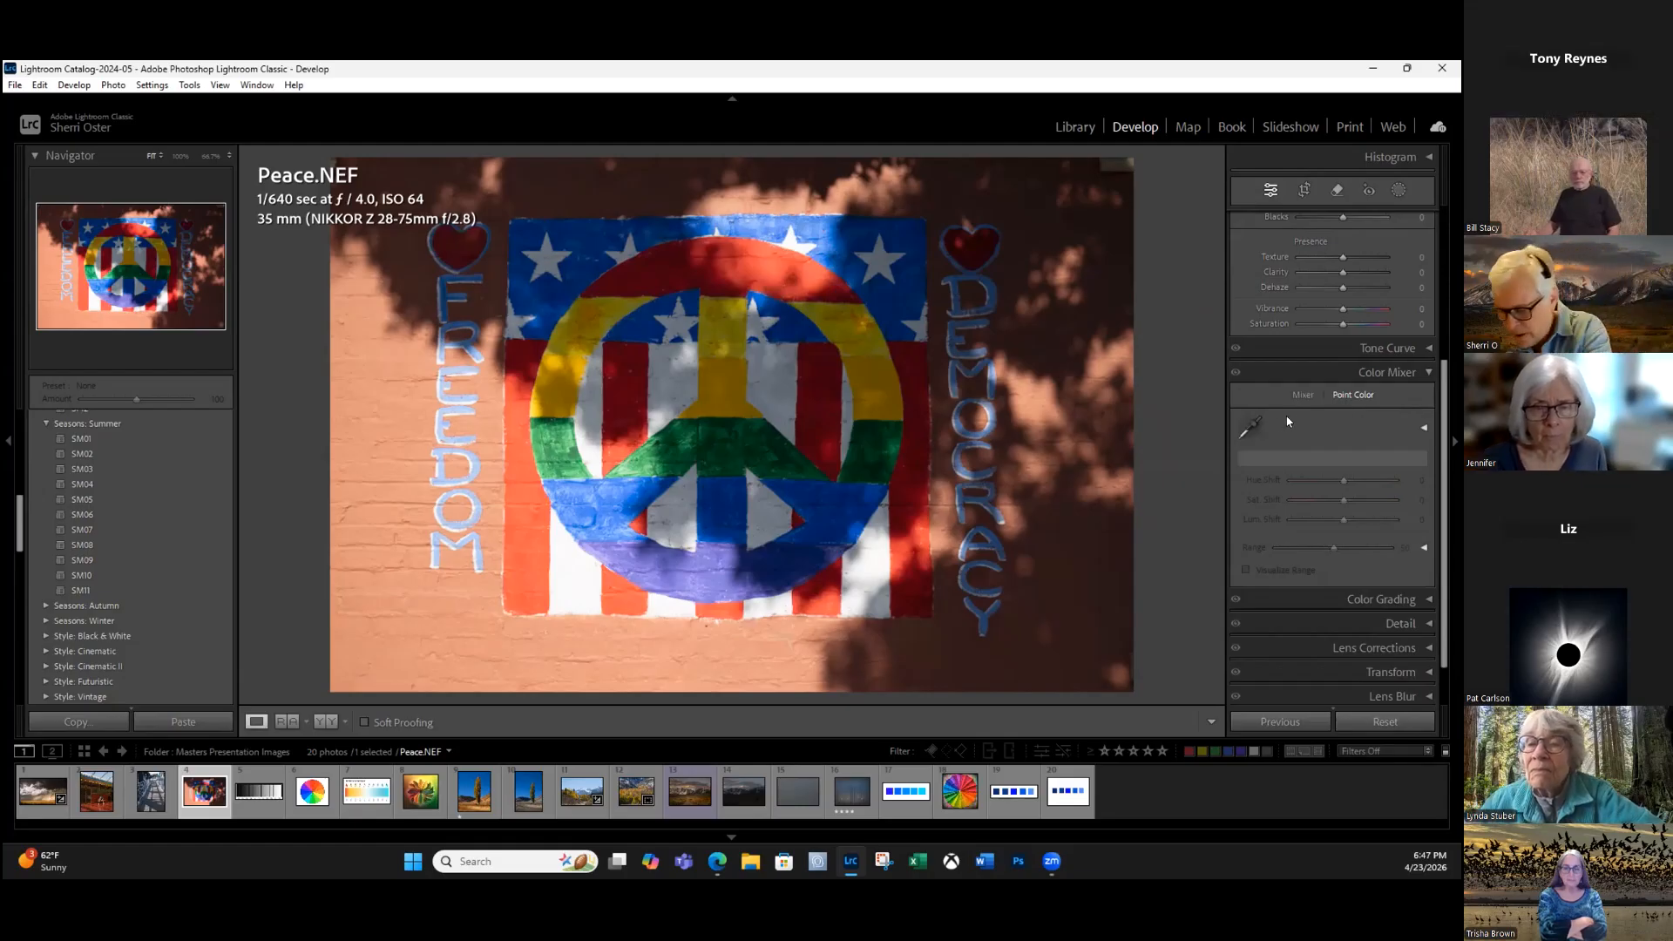
click(1250, 428)
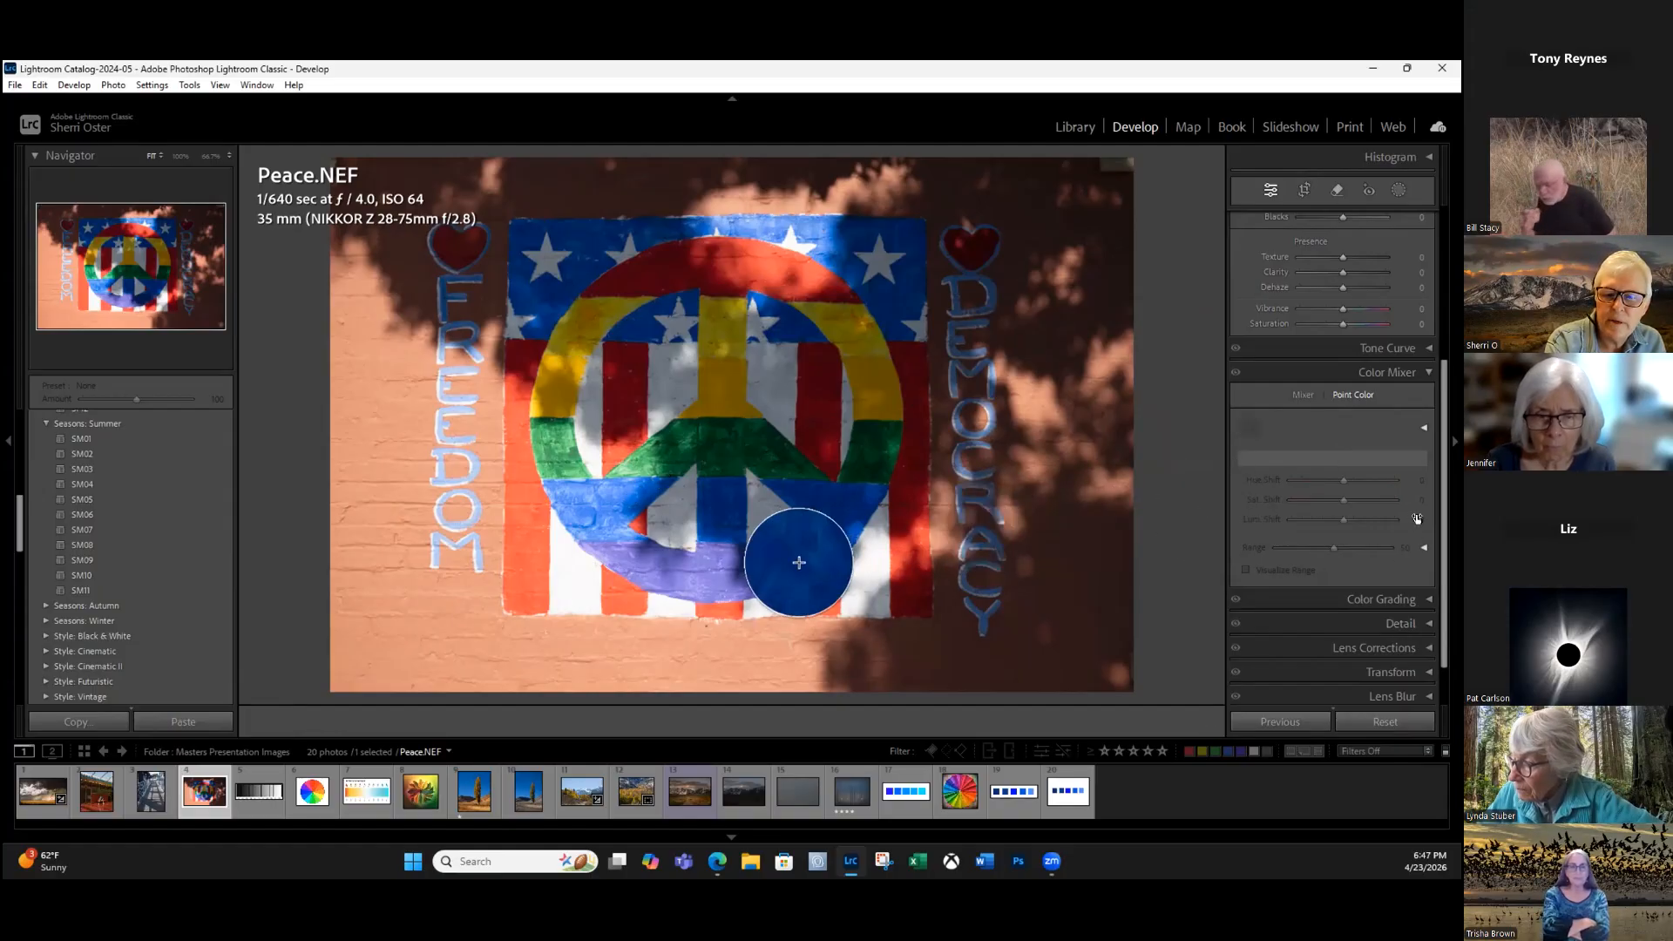
click(705, 569)
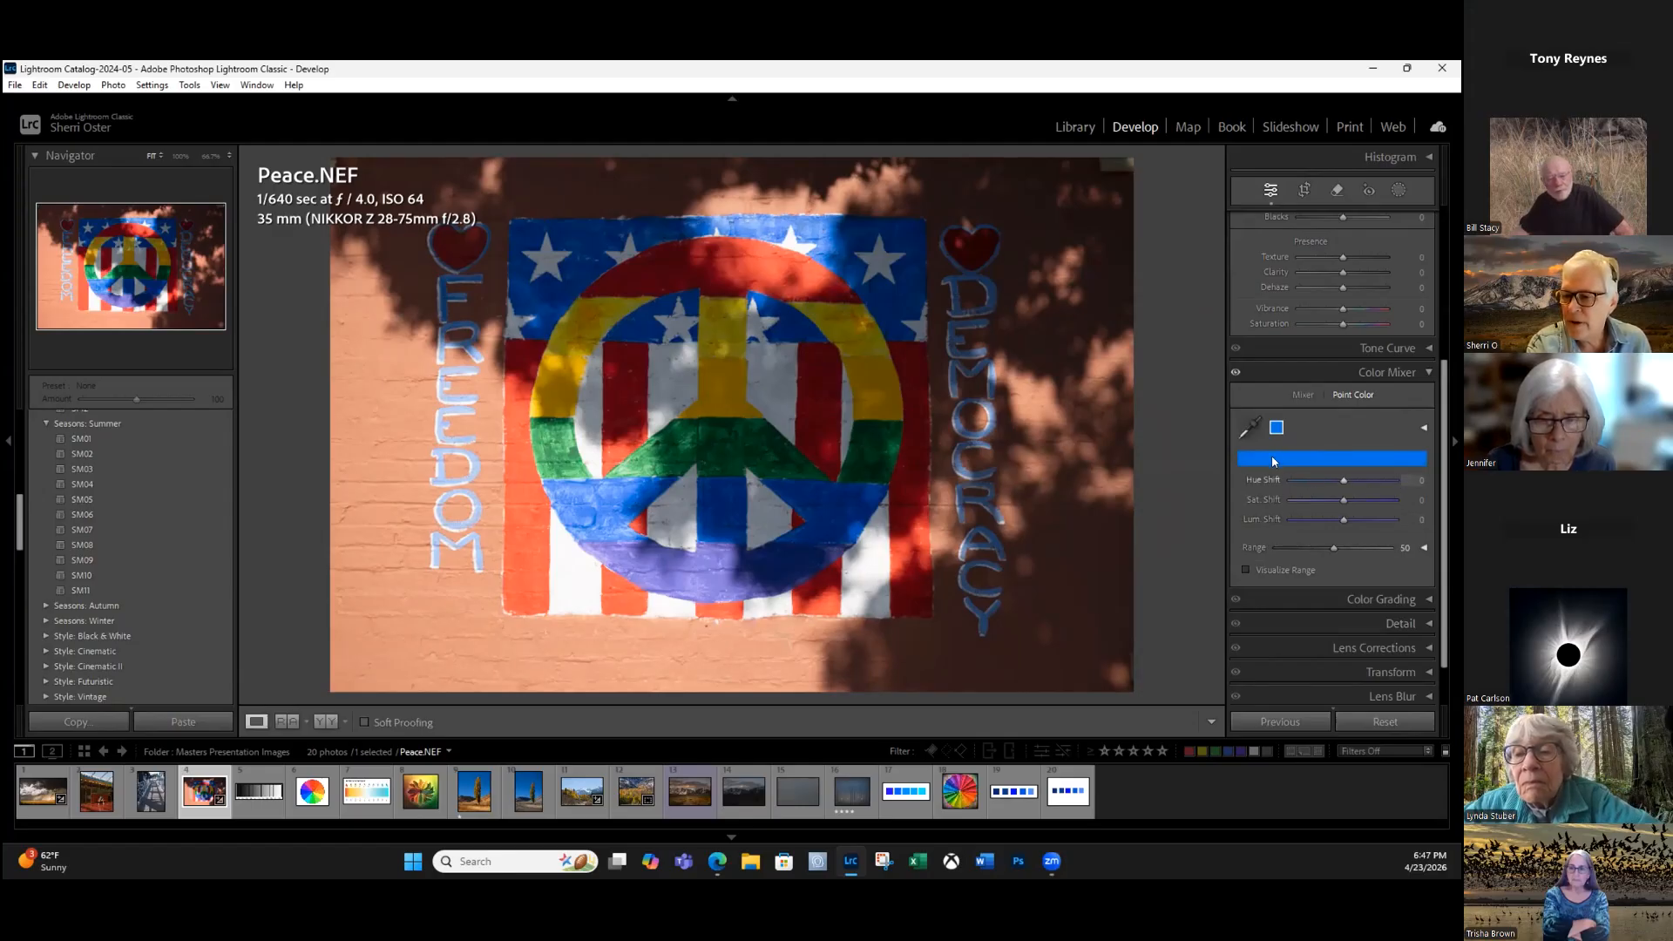
drag(1246, 457, 1288, 459)
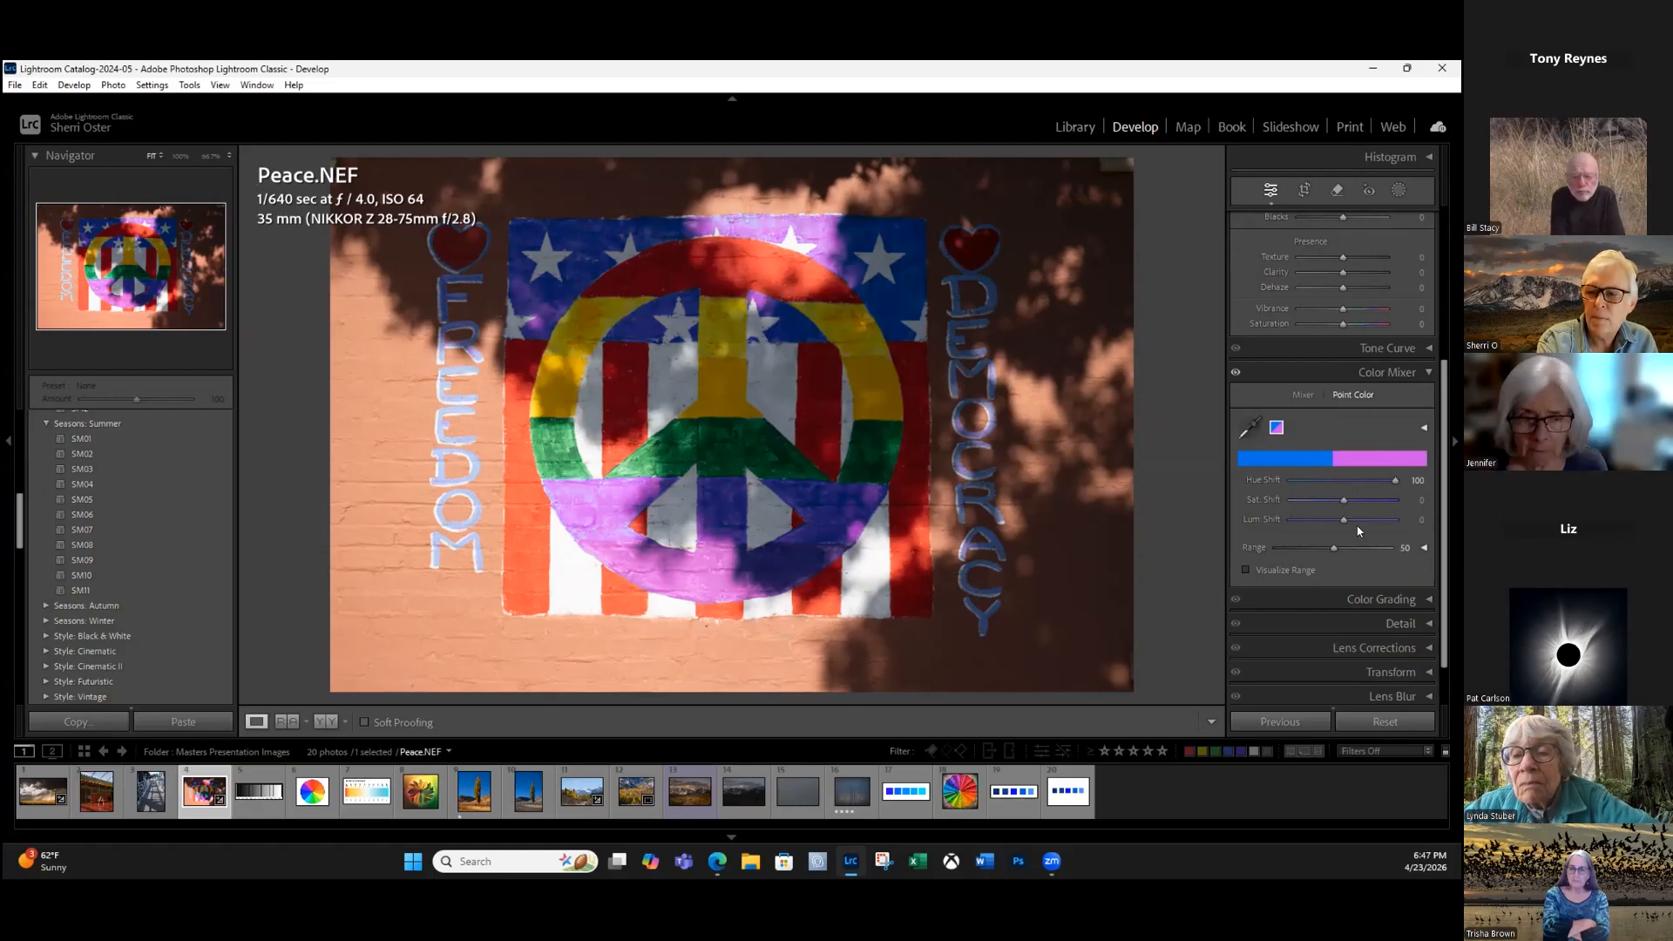
drag(1395, 480, 1357, 519)
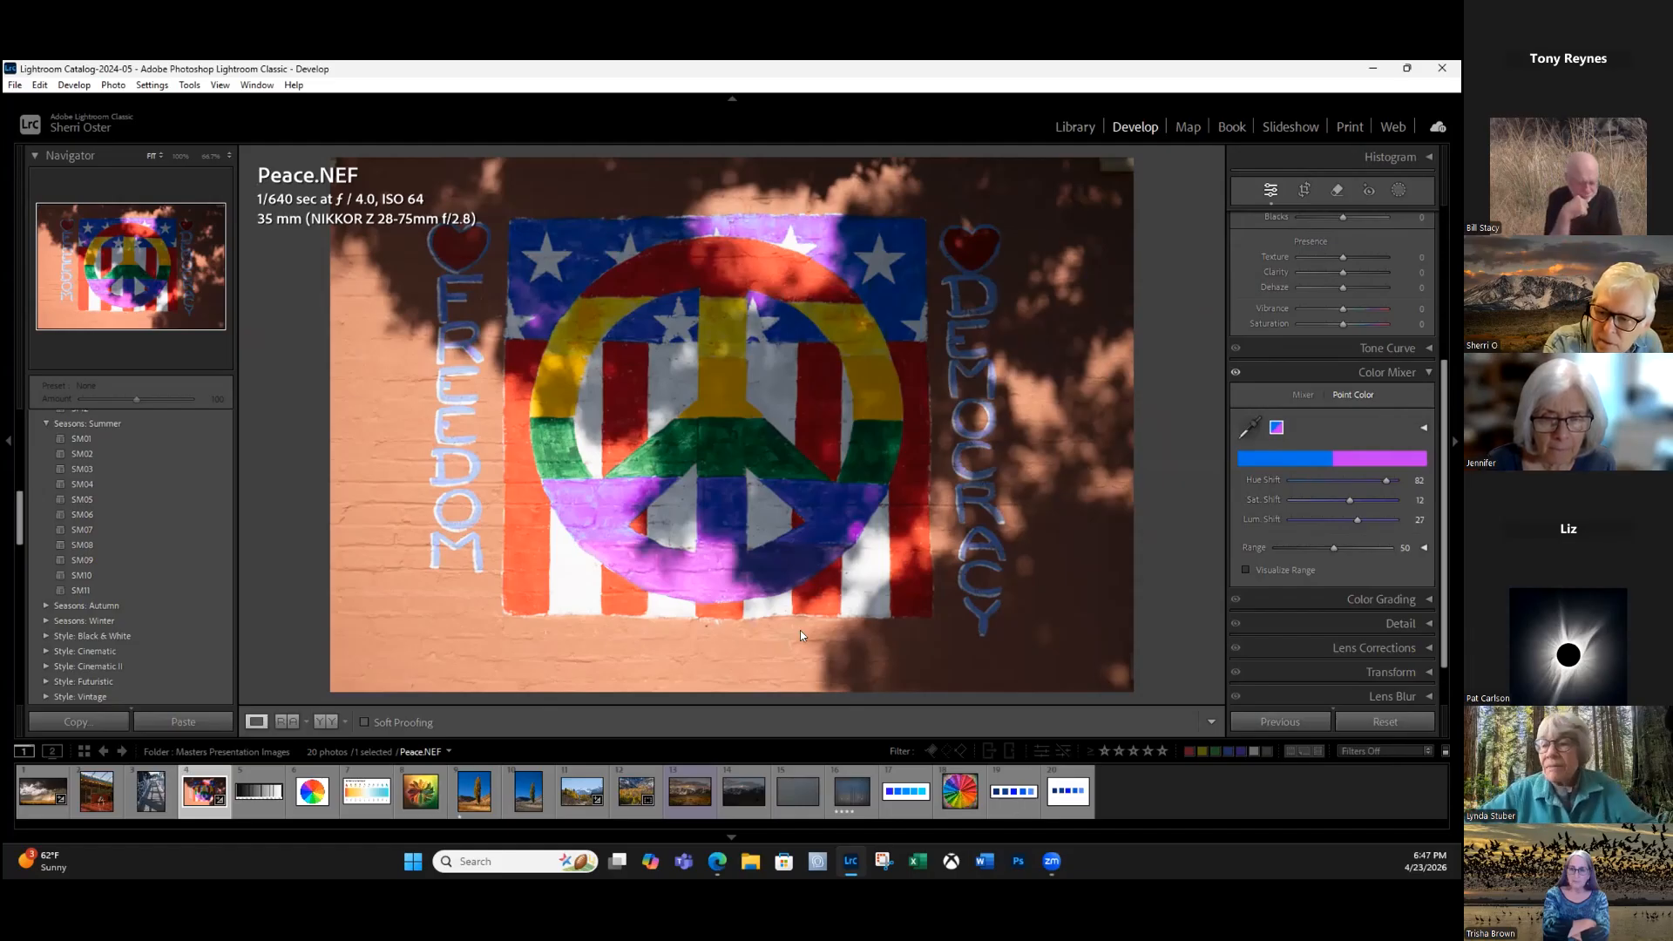
Reset the mural, and in The Blues Cropped.png sample the middle blue square with Point Color, using Hue Shift 100 and Range 0.
key(ctrl+shift+r)
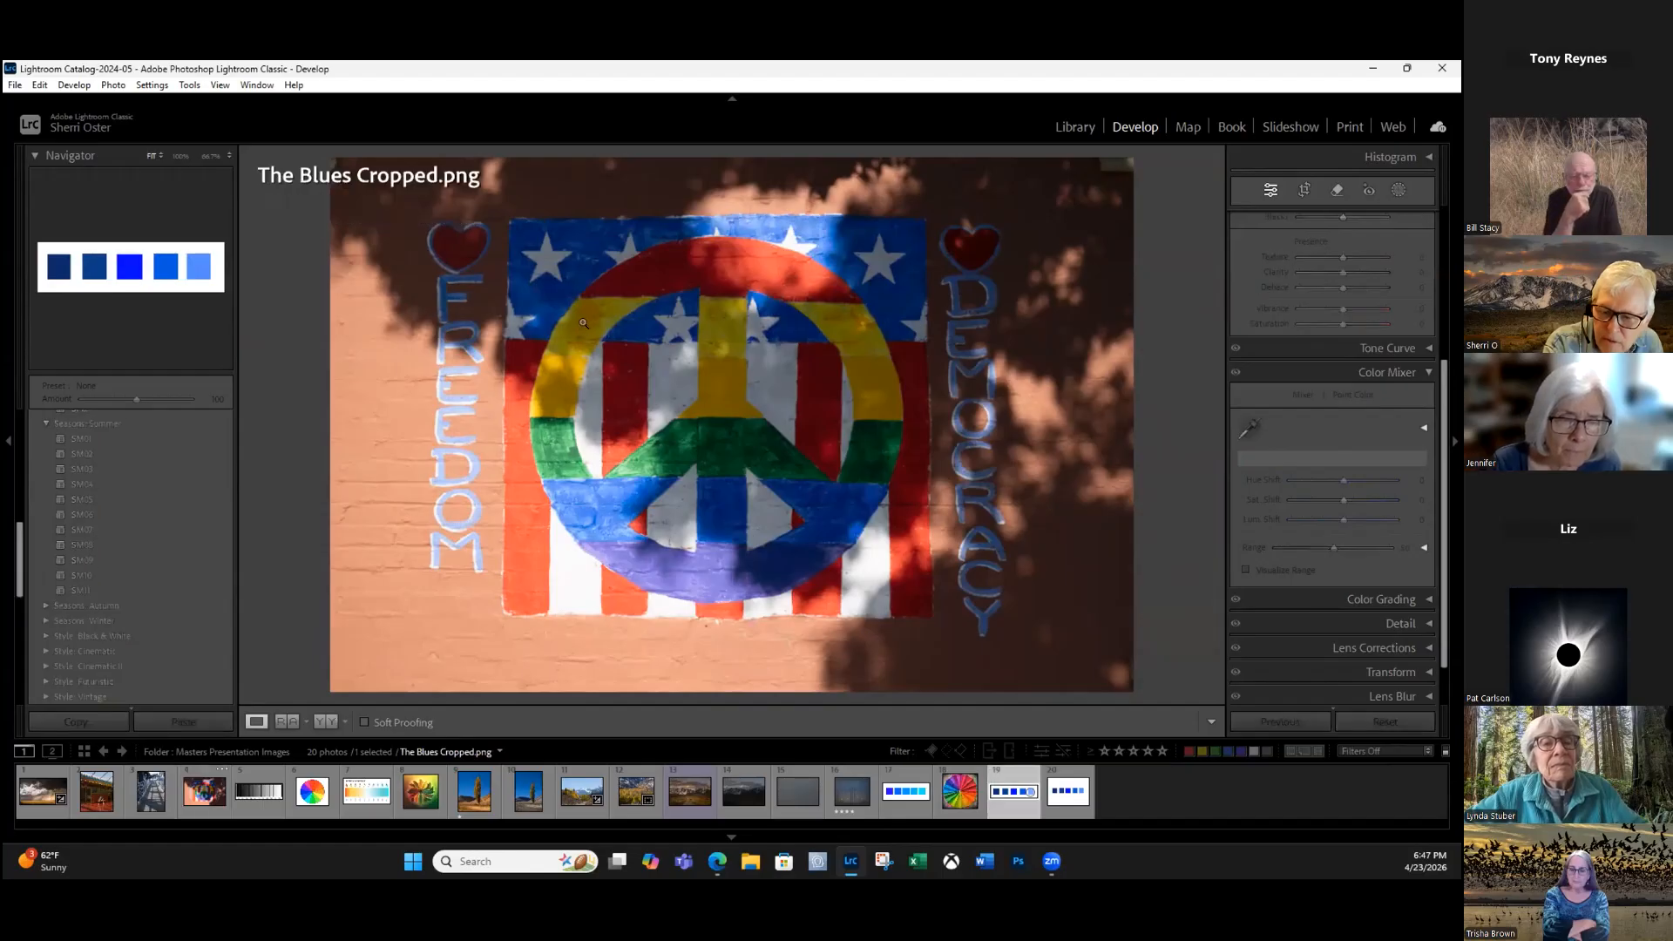
click(1251, 422)
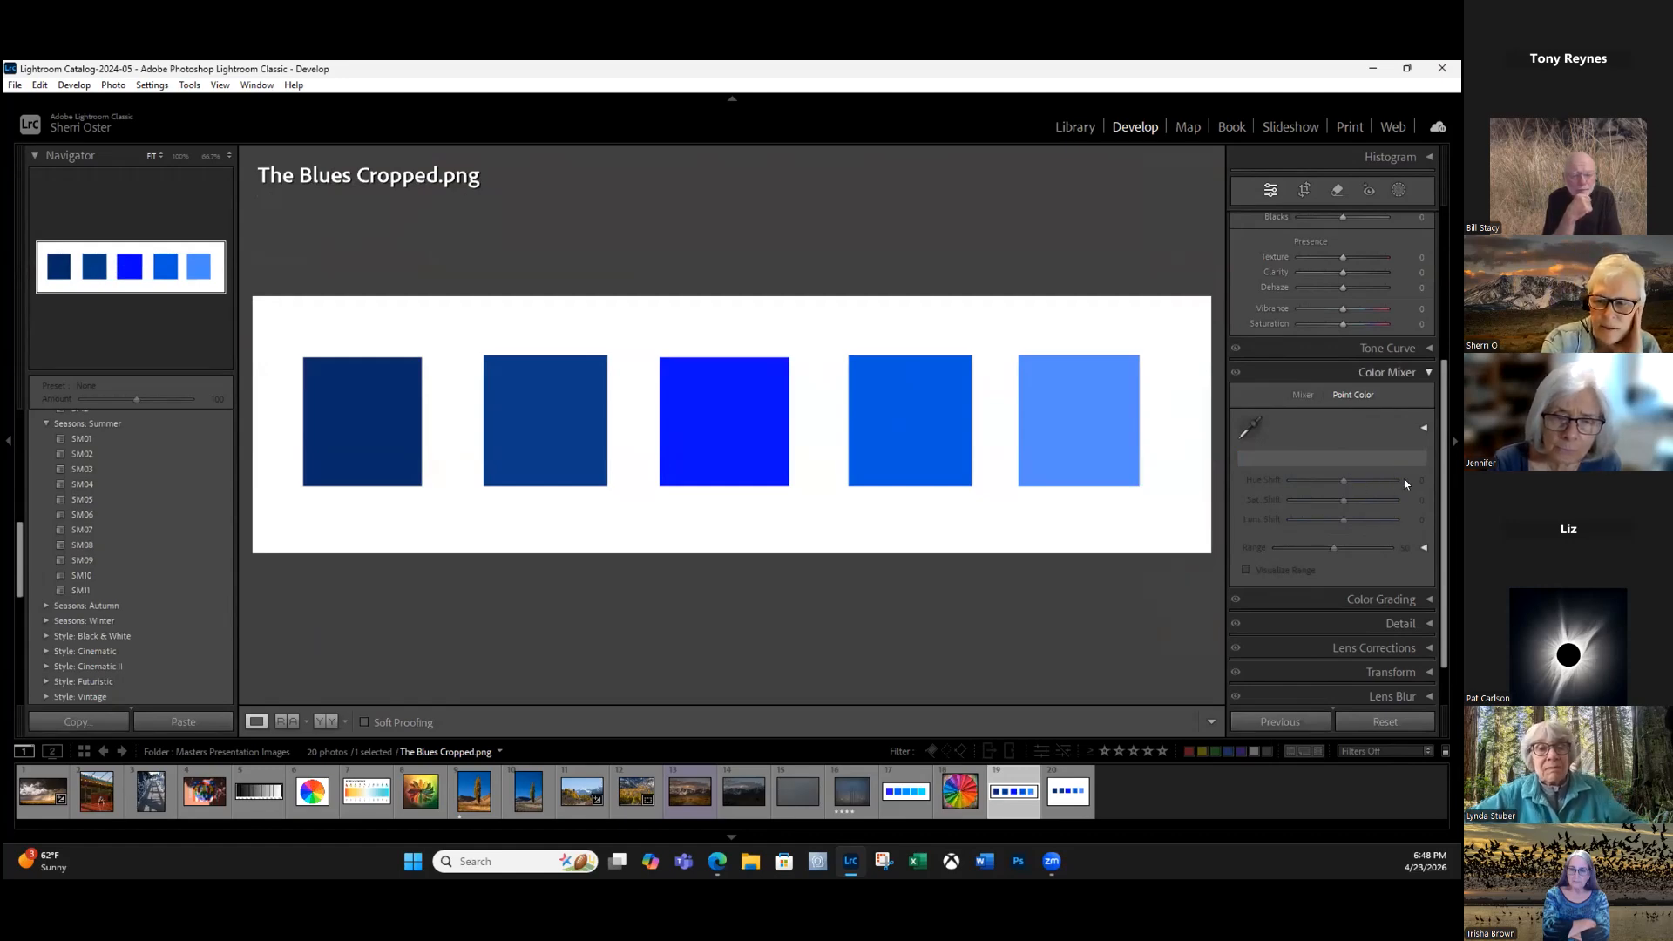
drag(935, 460, 785, 475)
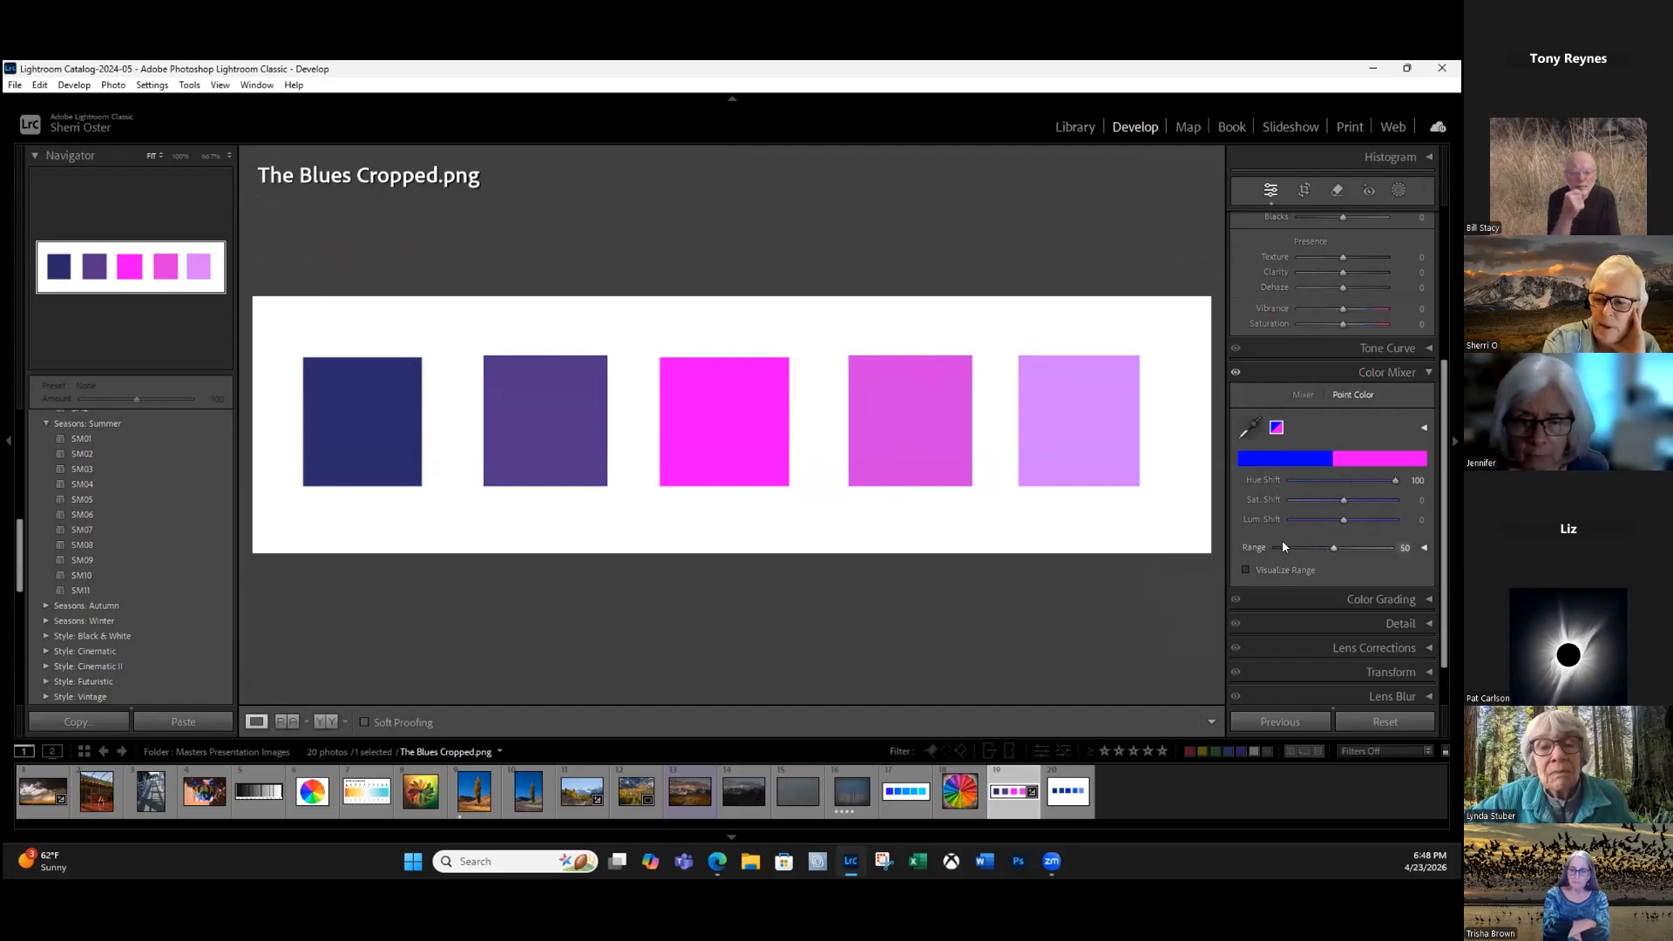
drag(1260, 545, 1354, 574)
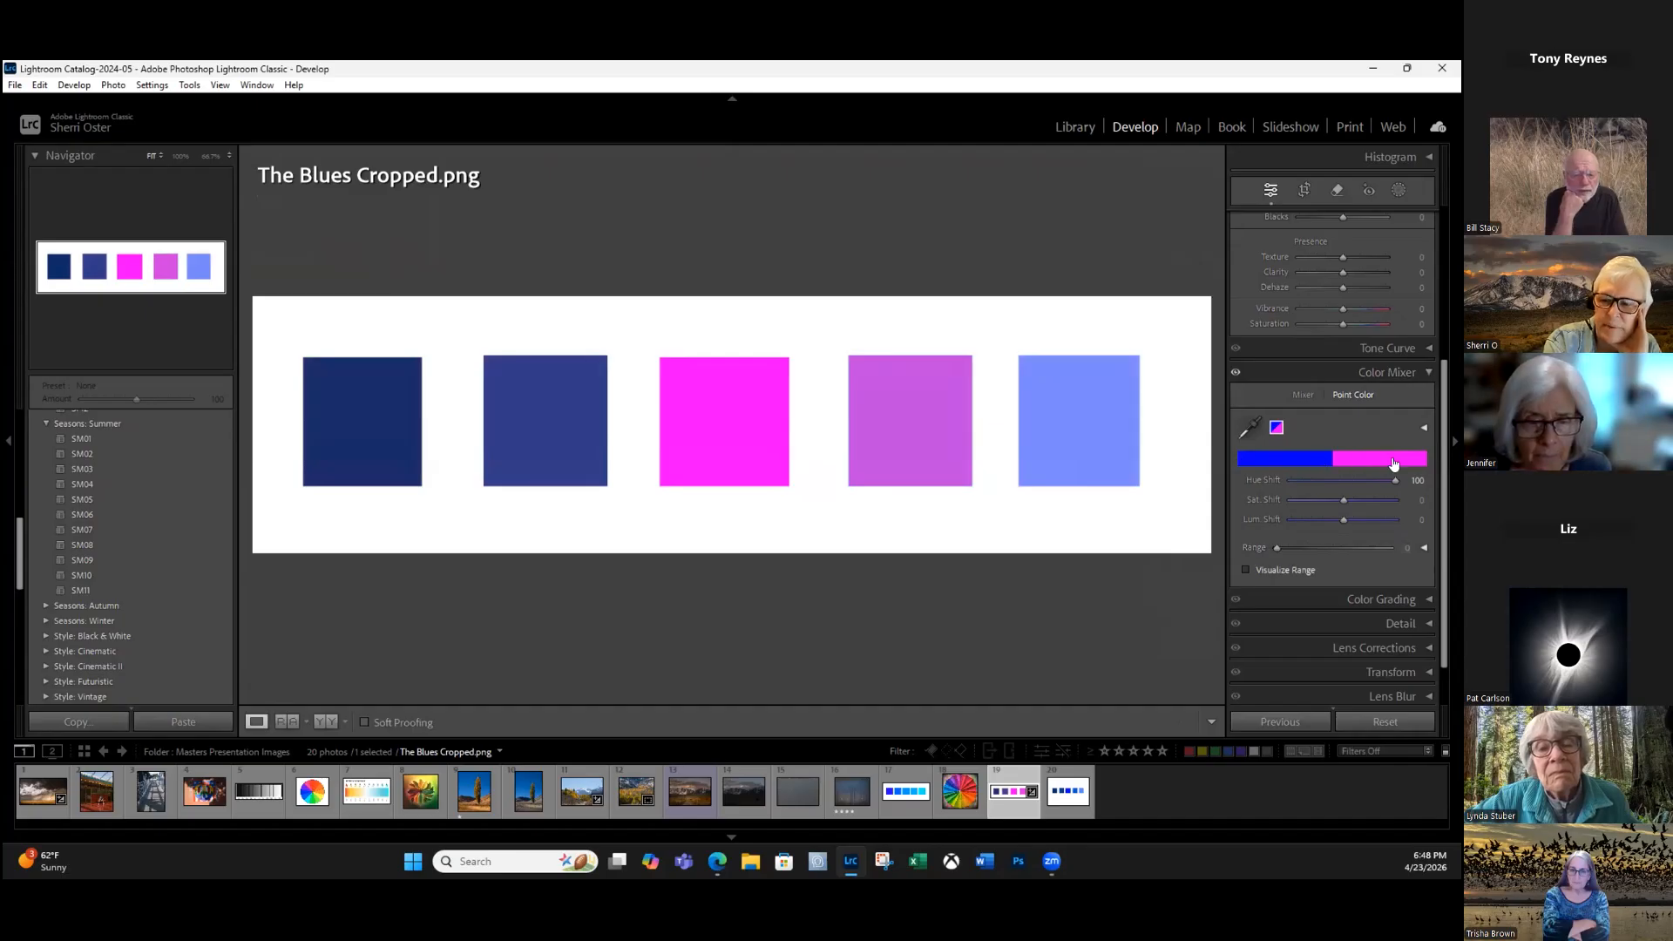
Expand the Point Color field, try different target colors and luminance levels, and settle on Hue Shift 0, Sat. Shift -3, Lum. Shift -1.
click(1321, 469)
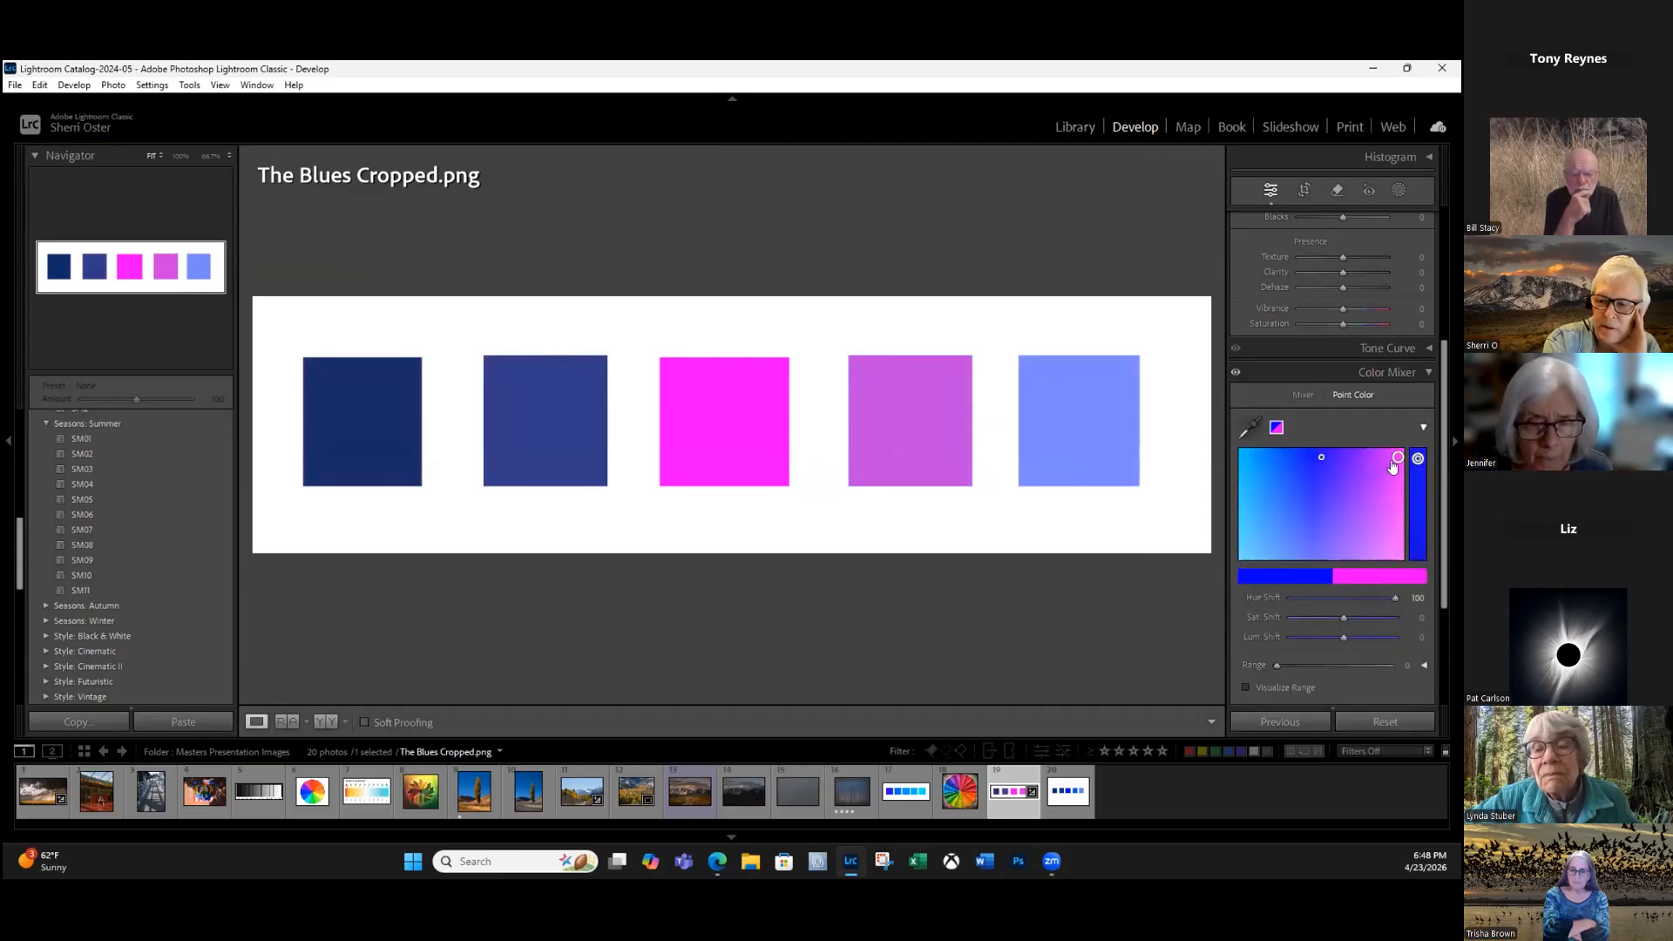
mouse_move(1372, 548)
mouse_down()
mouse_move(1264, 554)
mouse_move(1244, 461)
mouse_up()
key(ctrl+z)
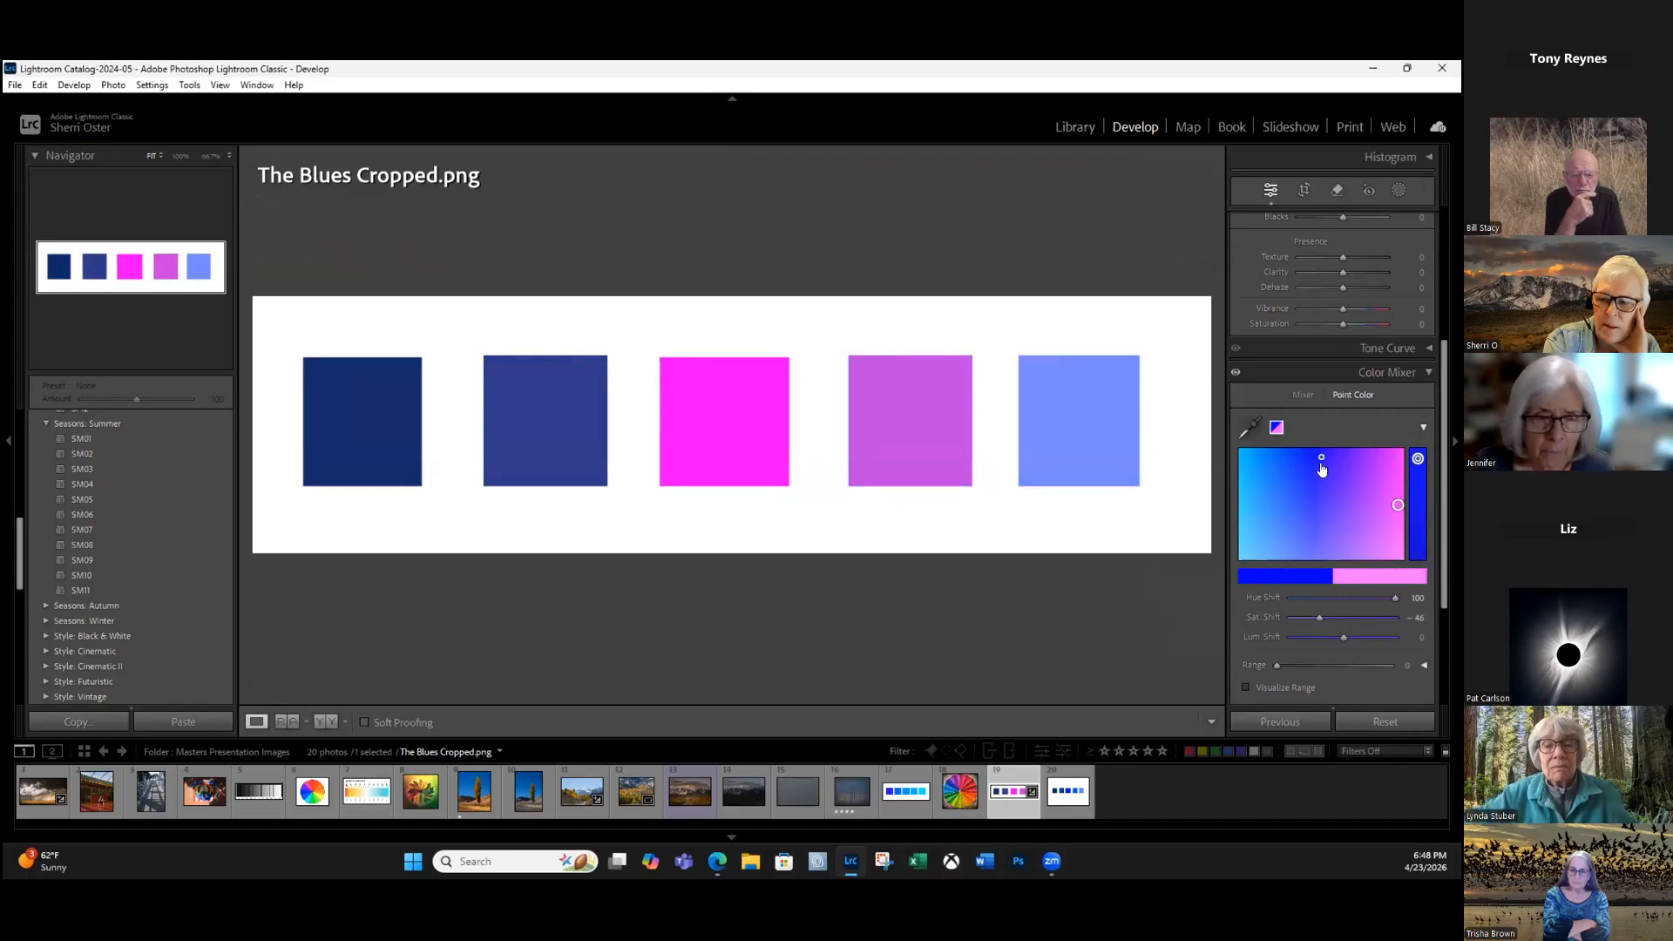
key(ctrl+z)
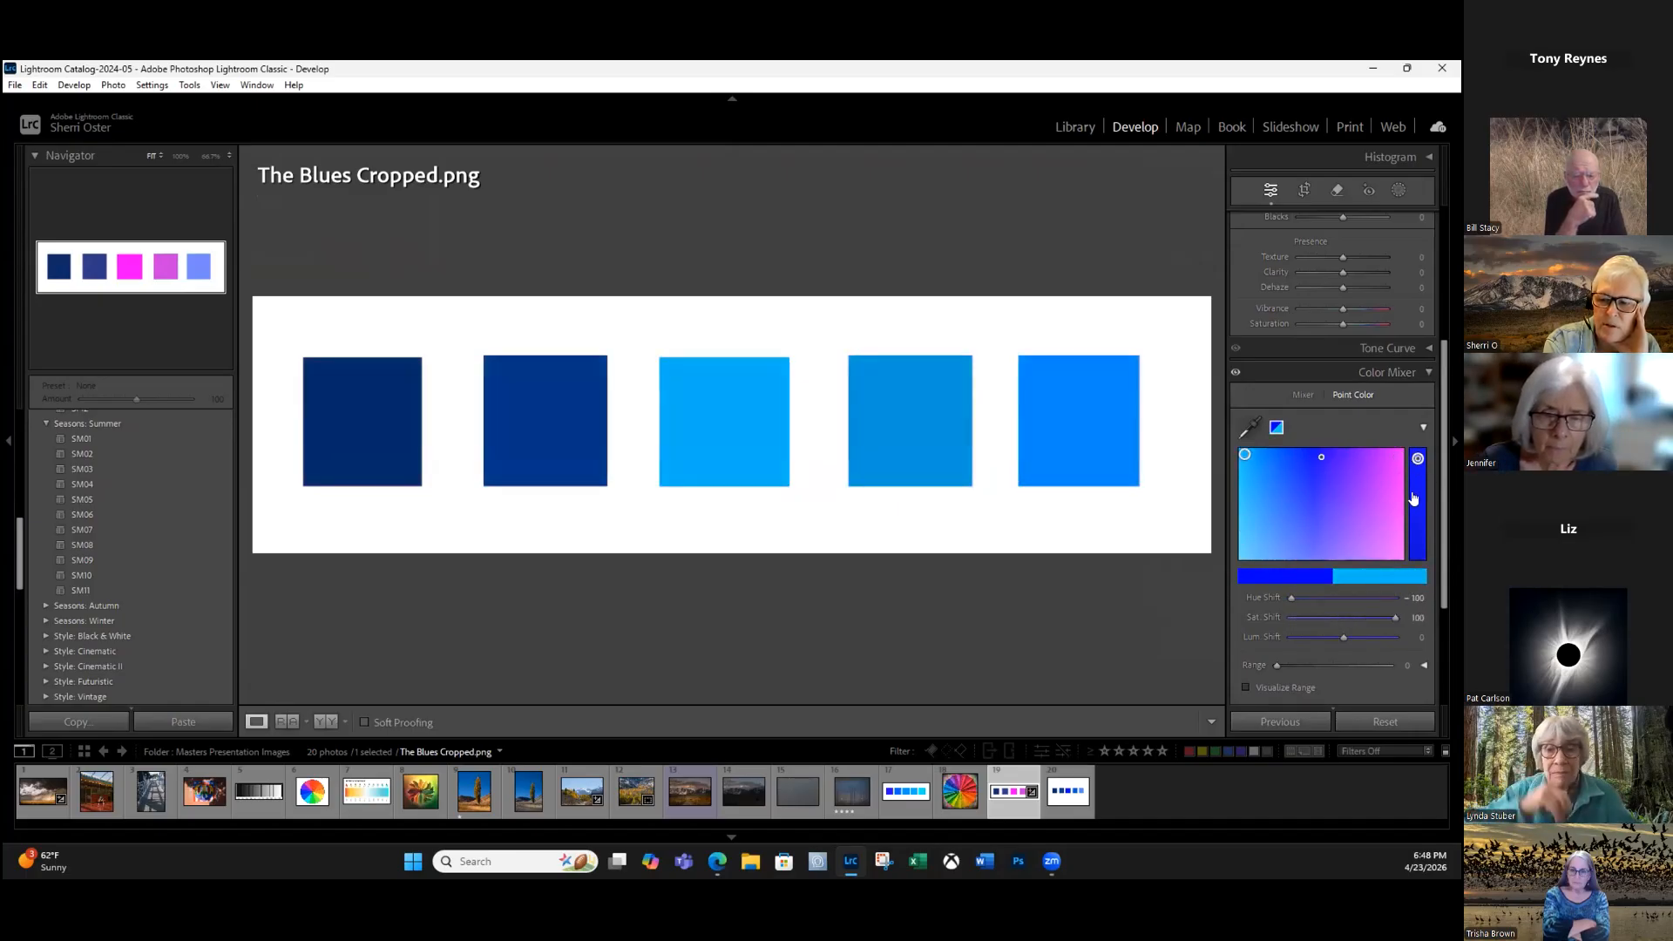
key(ctrl+z)
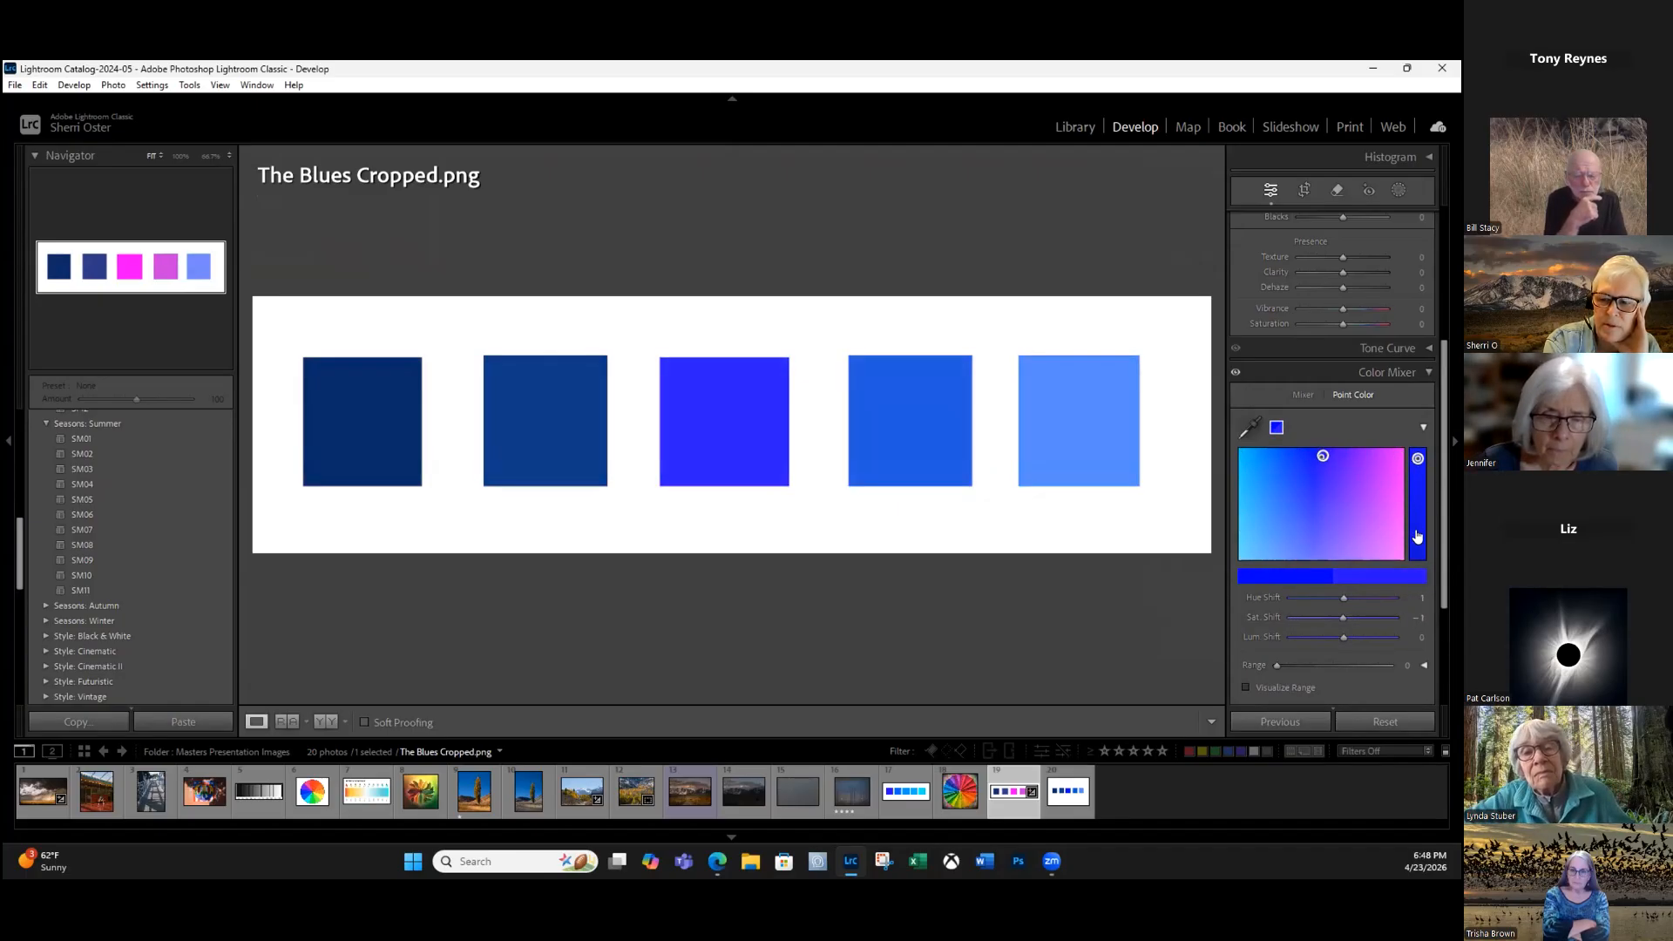
key(ctrl+z)
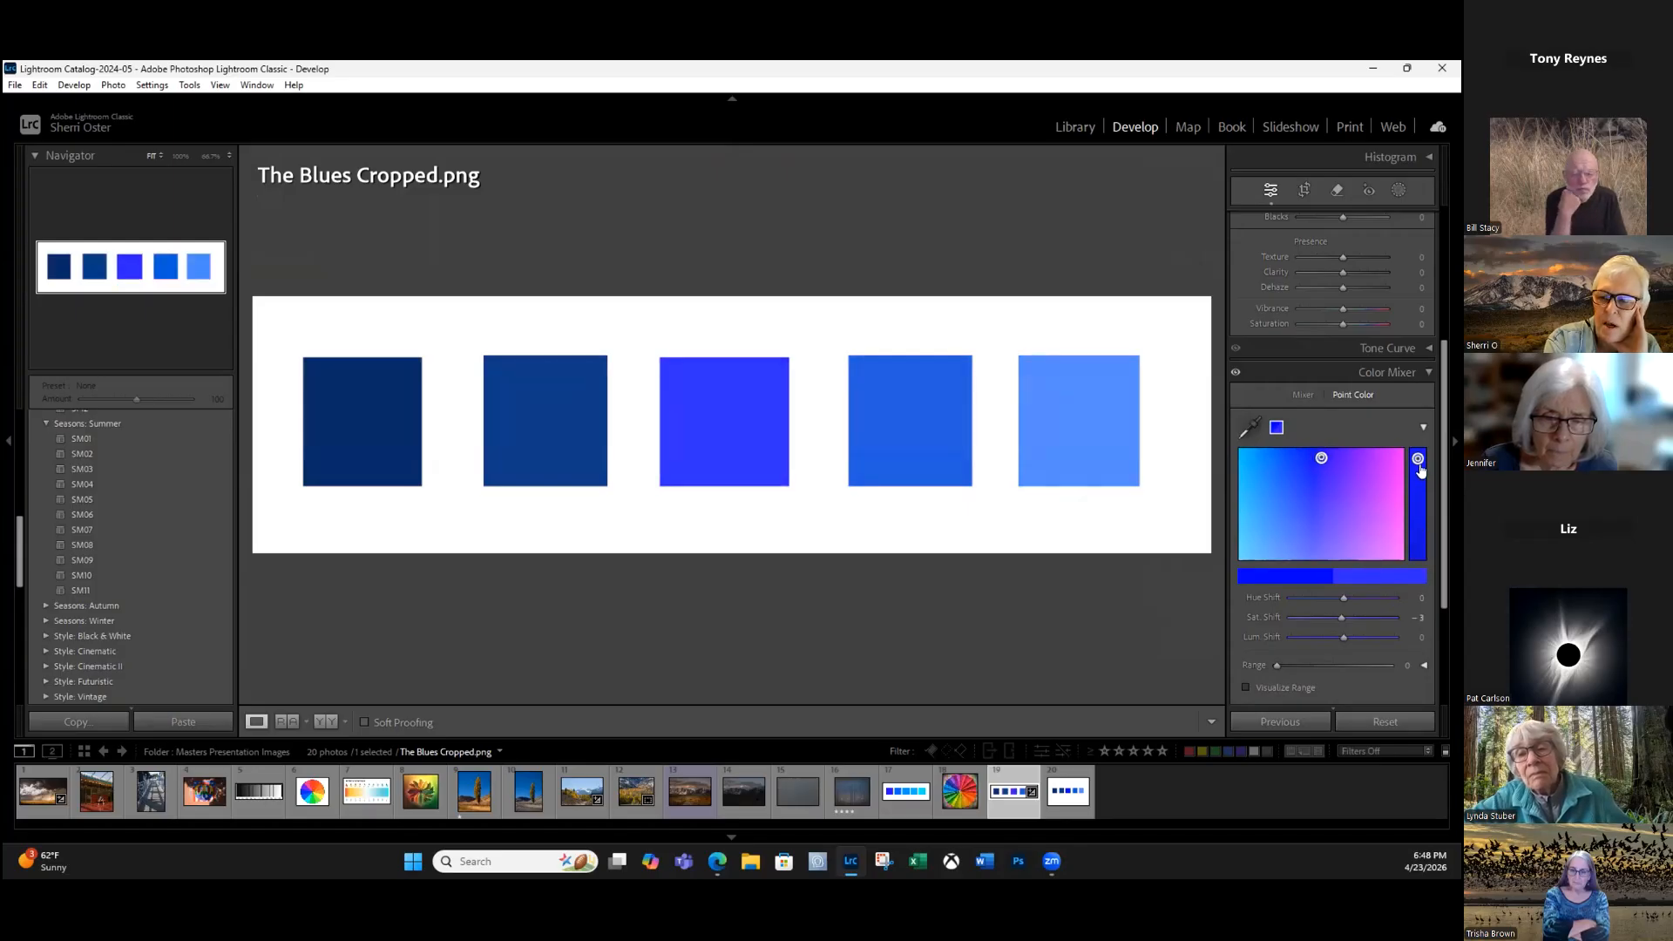
key(ctrl+z)
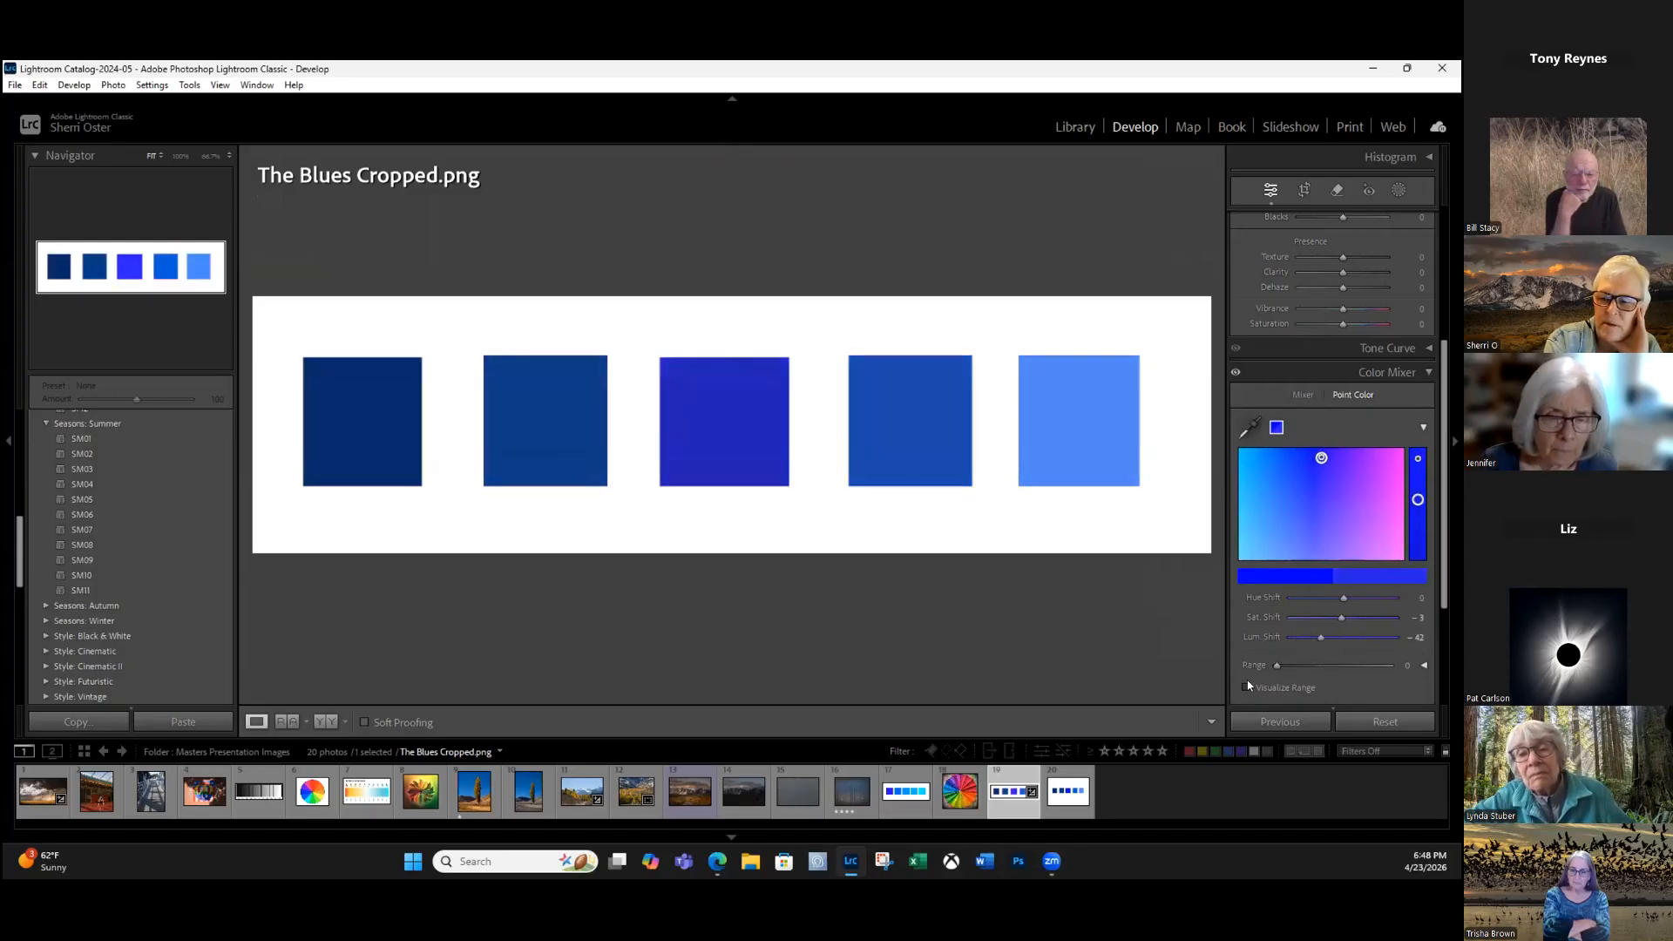
key(ctrl+z)
key(ctrl+z)
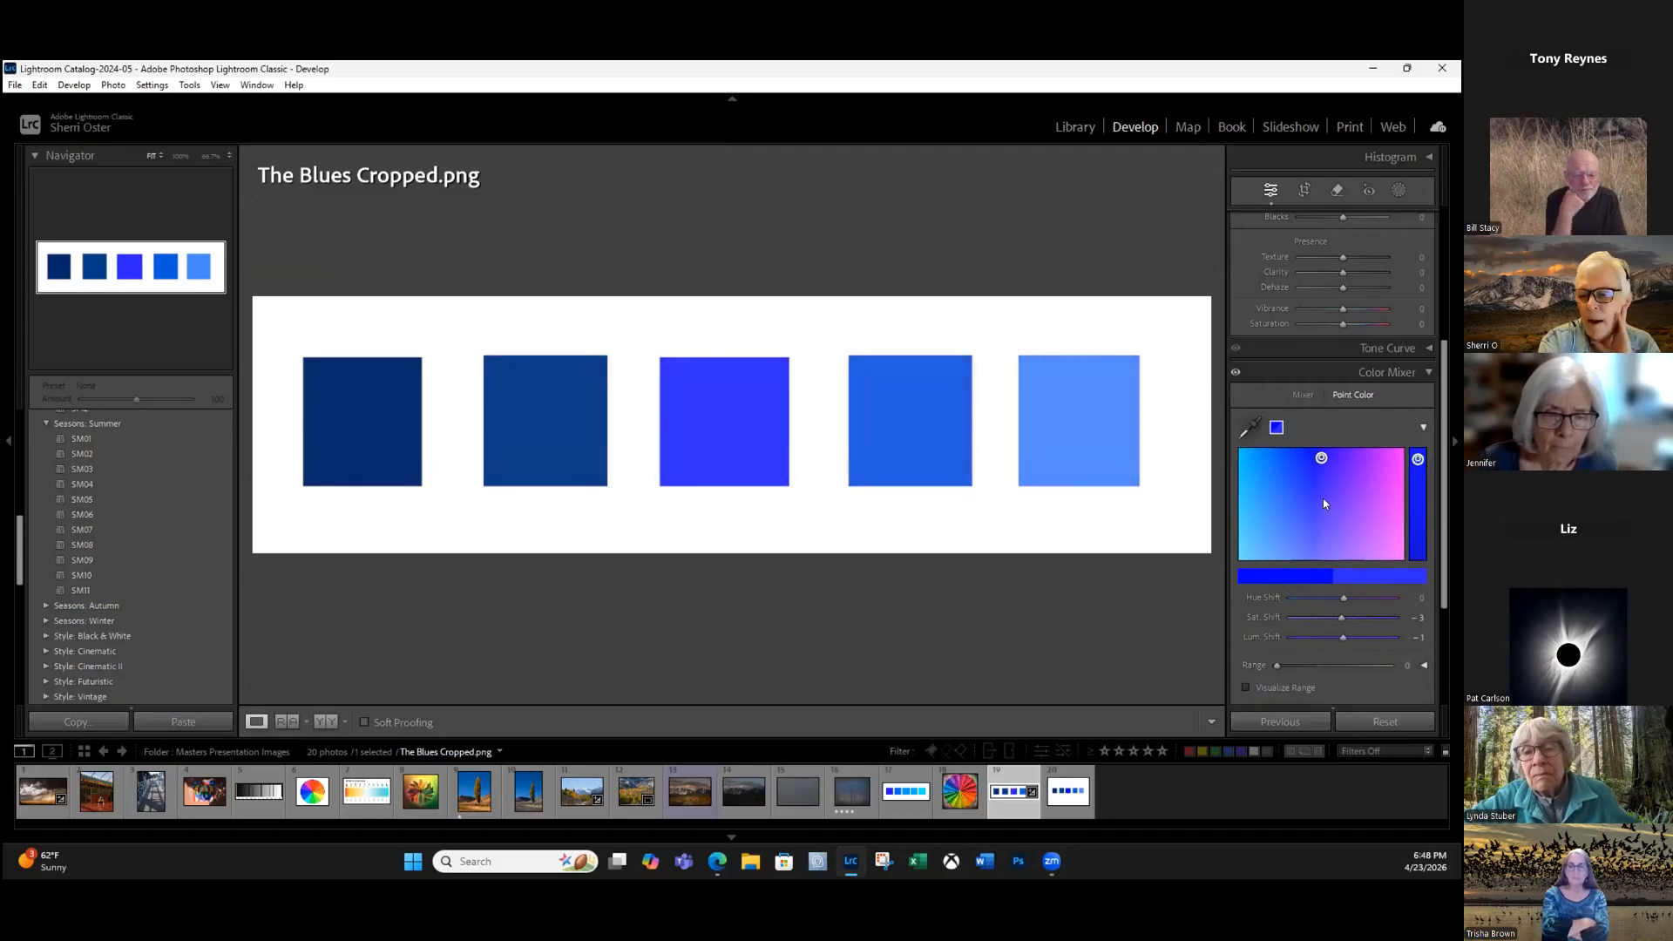
Turn on Visualize Range for the sampled blue and set its Hue Shift to 100 and Sat. Shift to -82.
click(1248, 688)
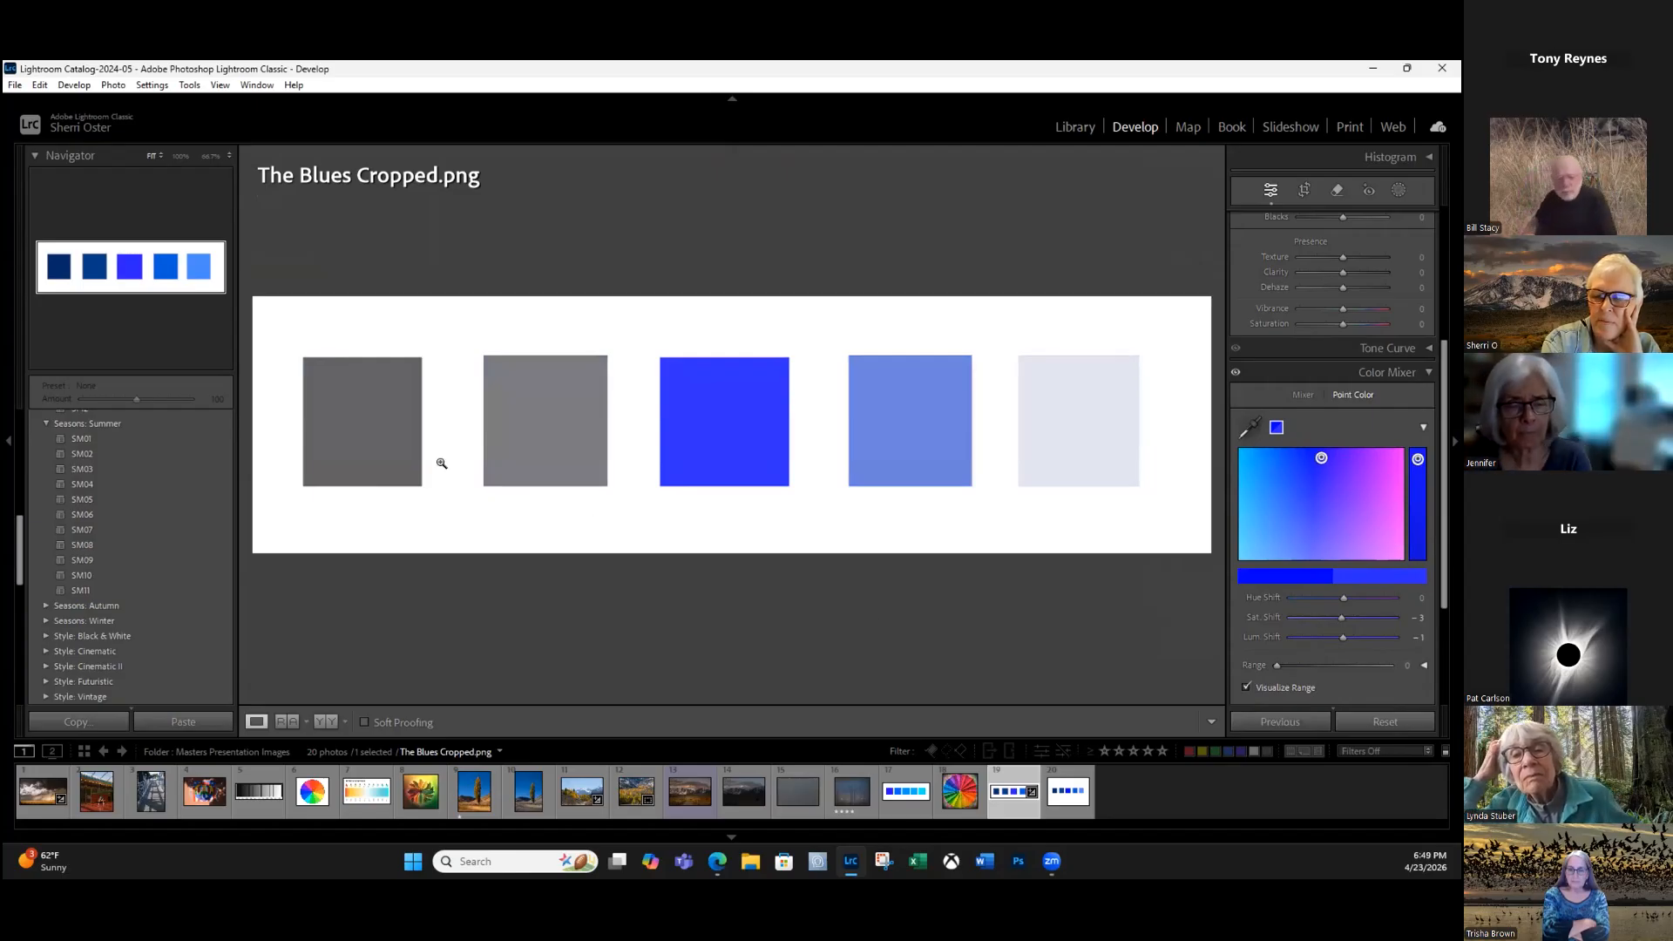
drag(1113, 448, 920, 431)
drag(1326, 457, 1398, 539)
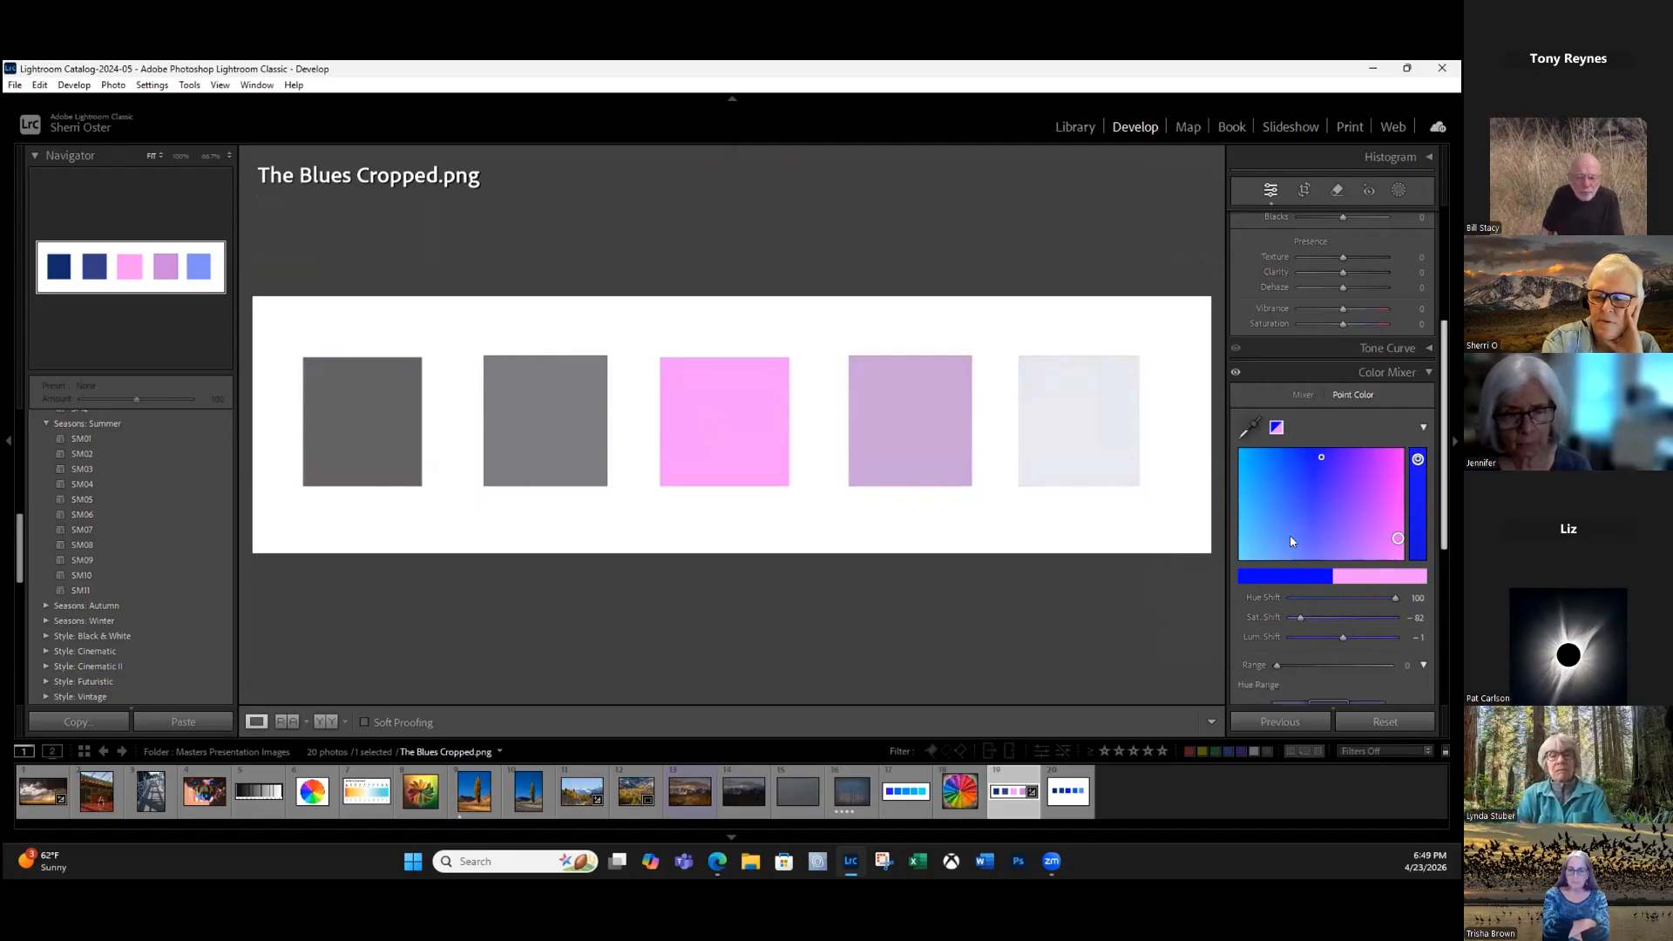
Narrow the sampled blue's Point Color Hue Range to 45/45 at the lower end and 58/62 at the upper end.
scroll(1320, 527, down, 3)
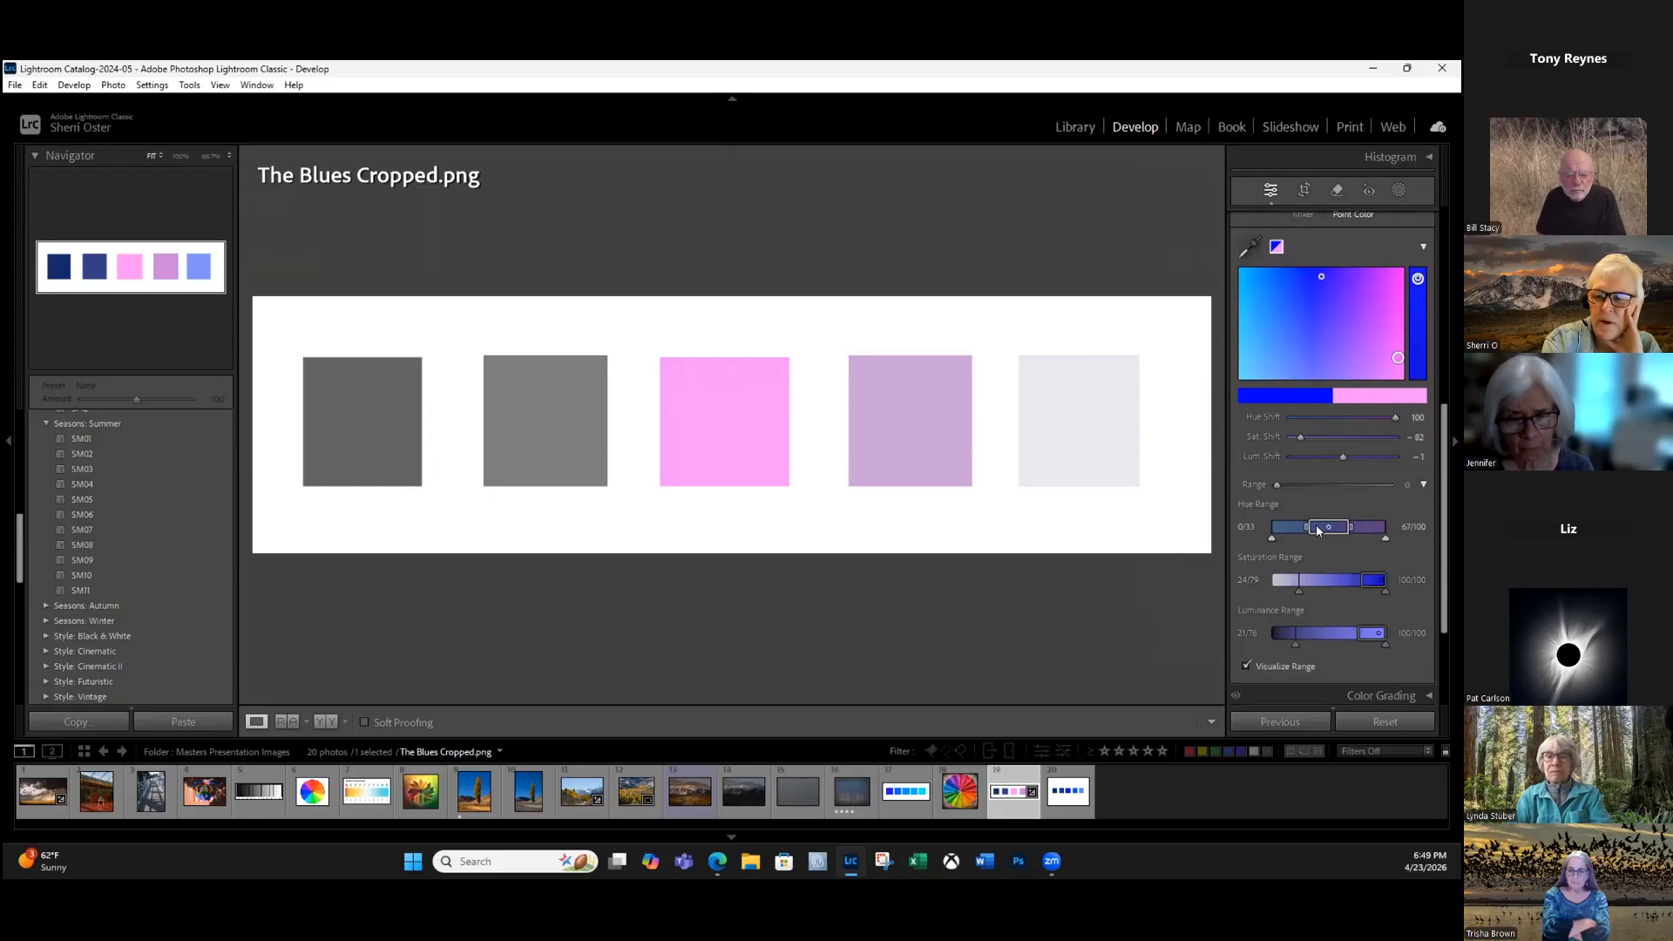
drag(1318, 530, 1318, 529)
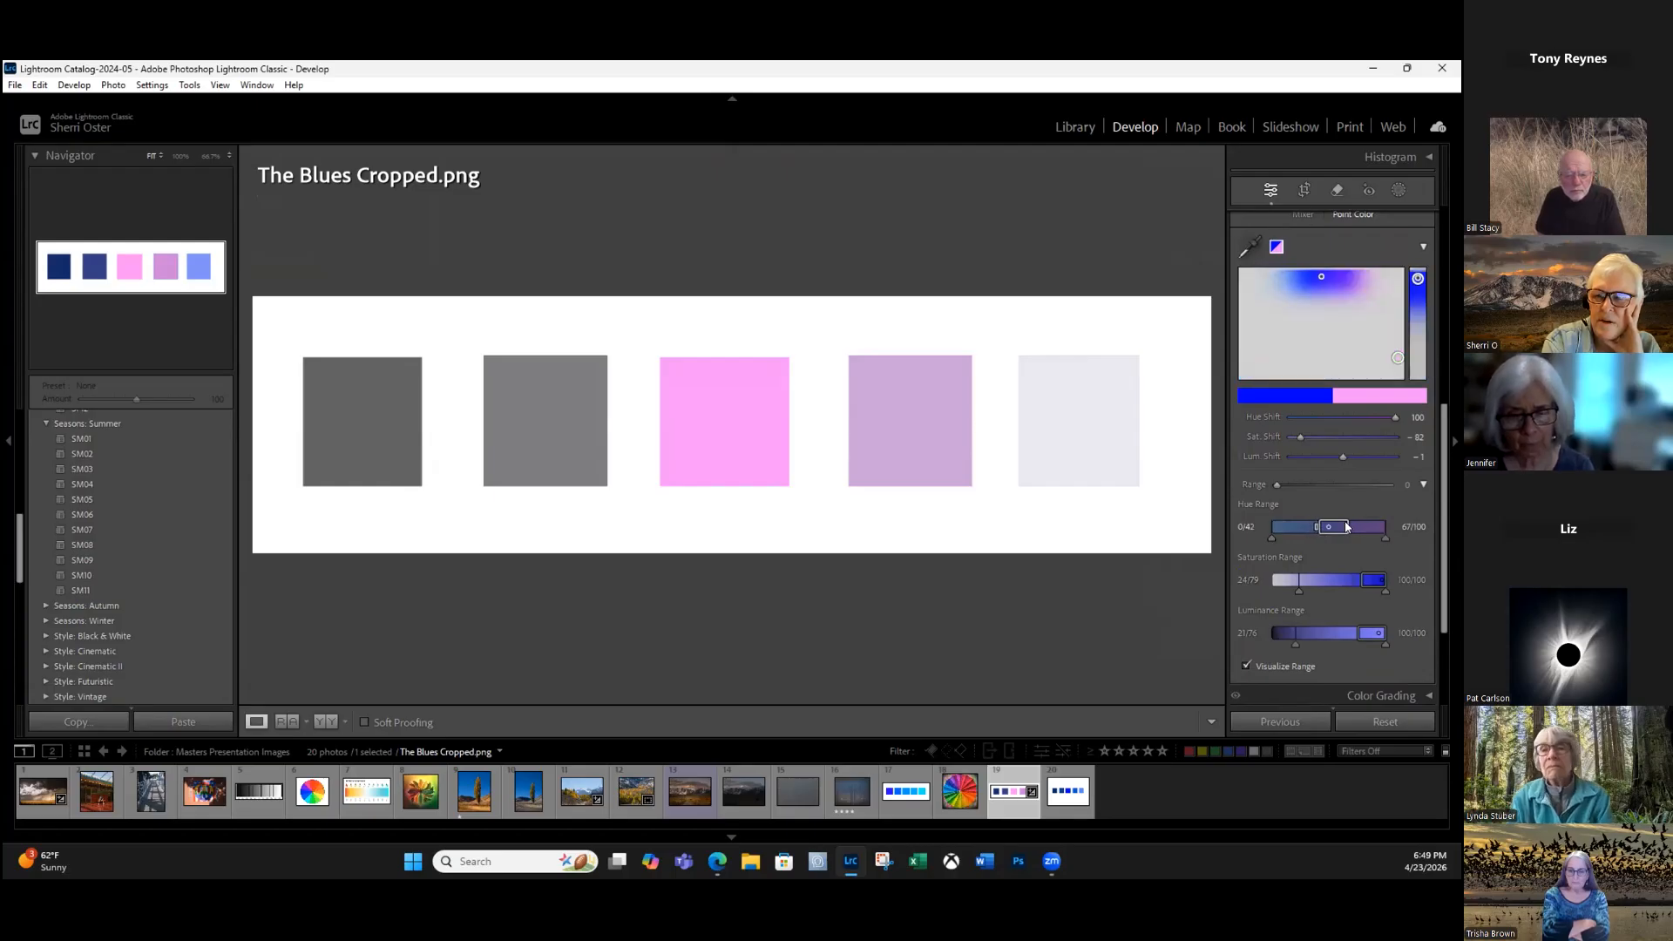
drag(1336, 526, 1321, 536)
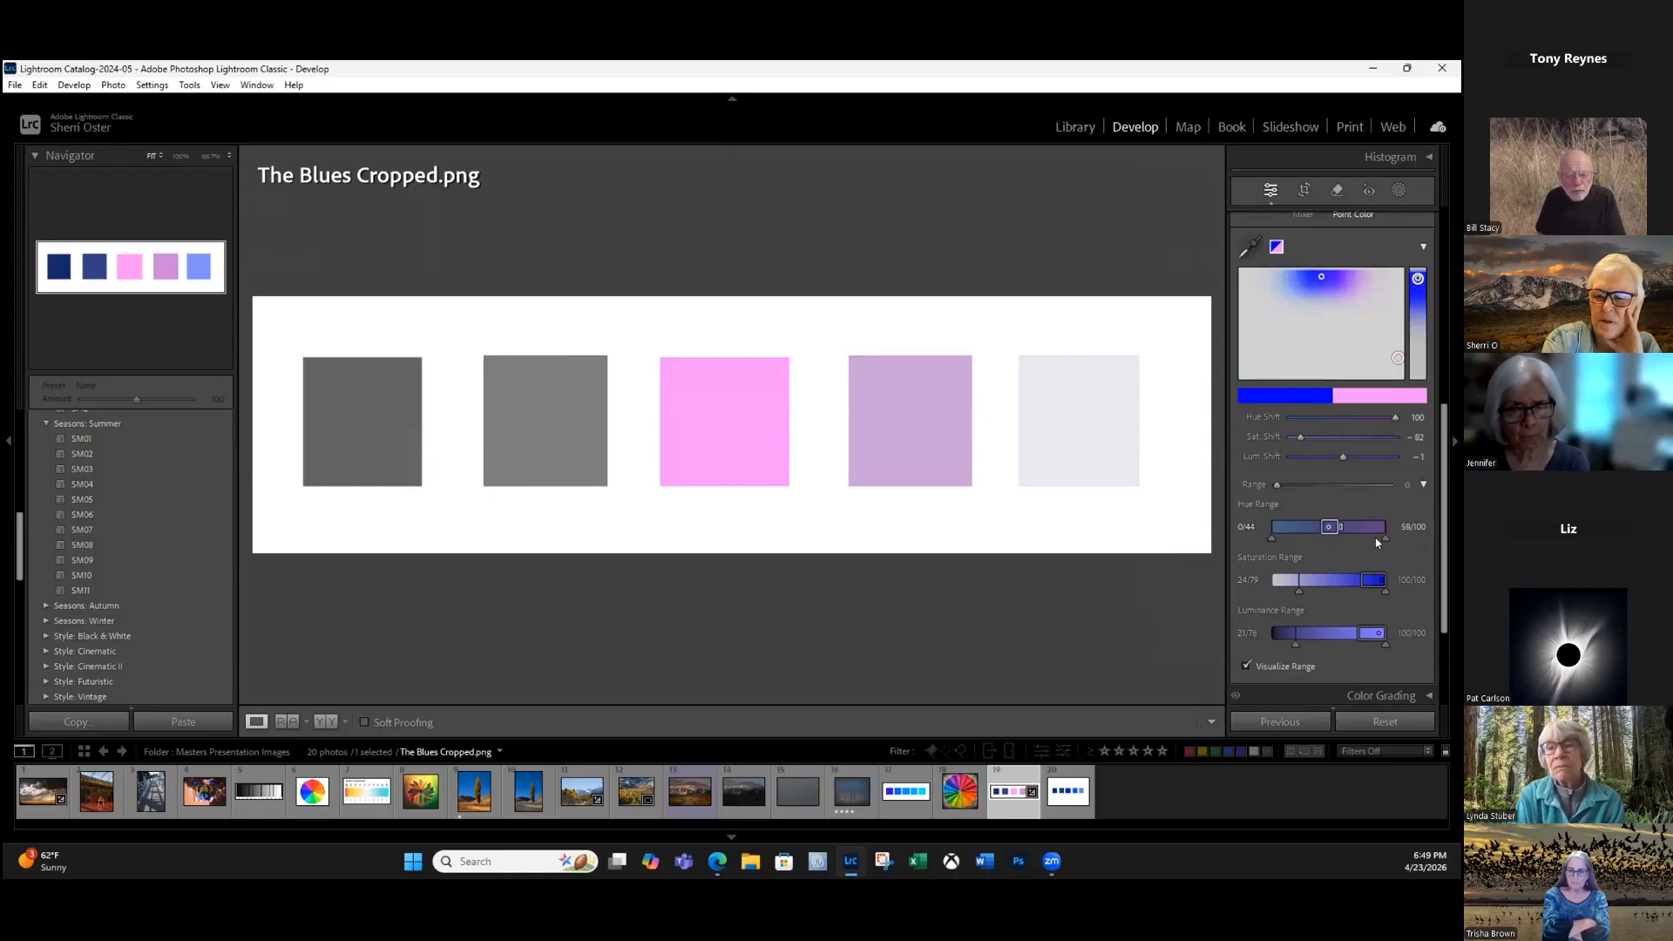
drag(1271, 538, 1333, 538)
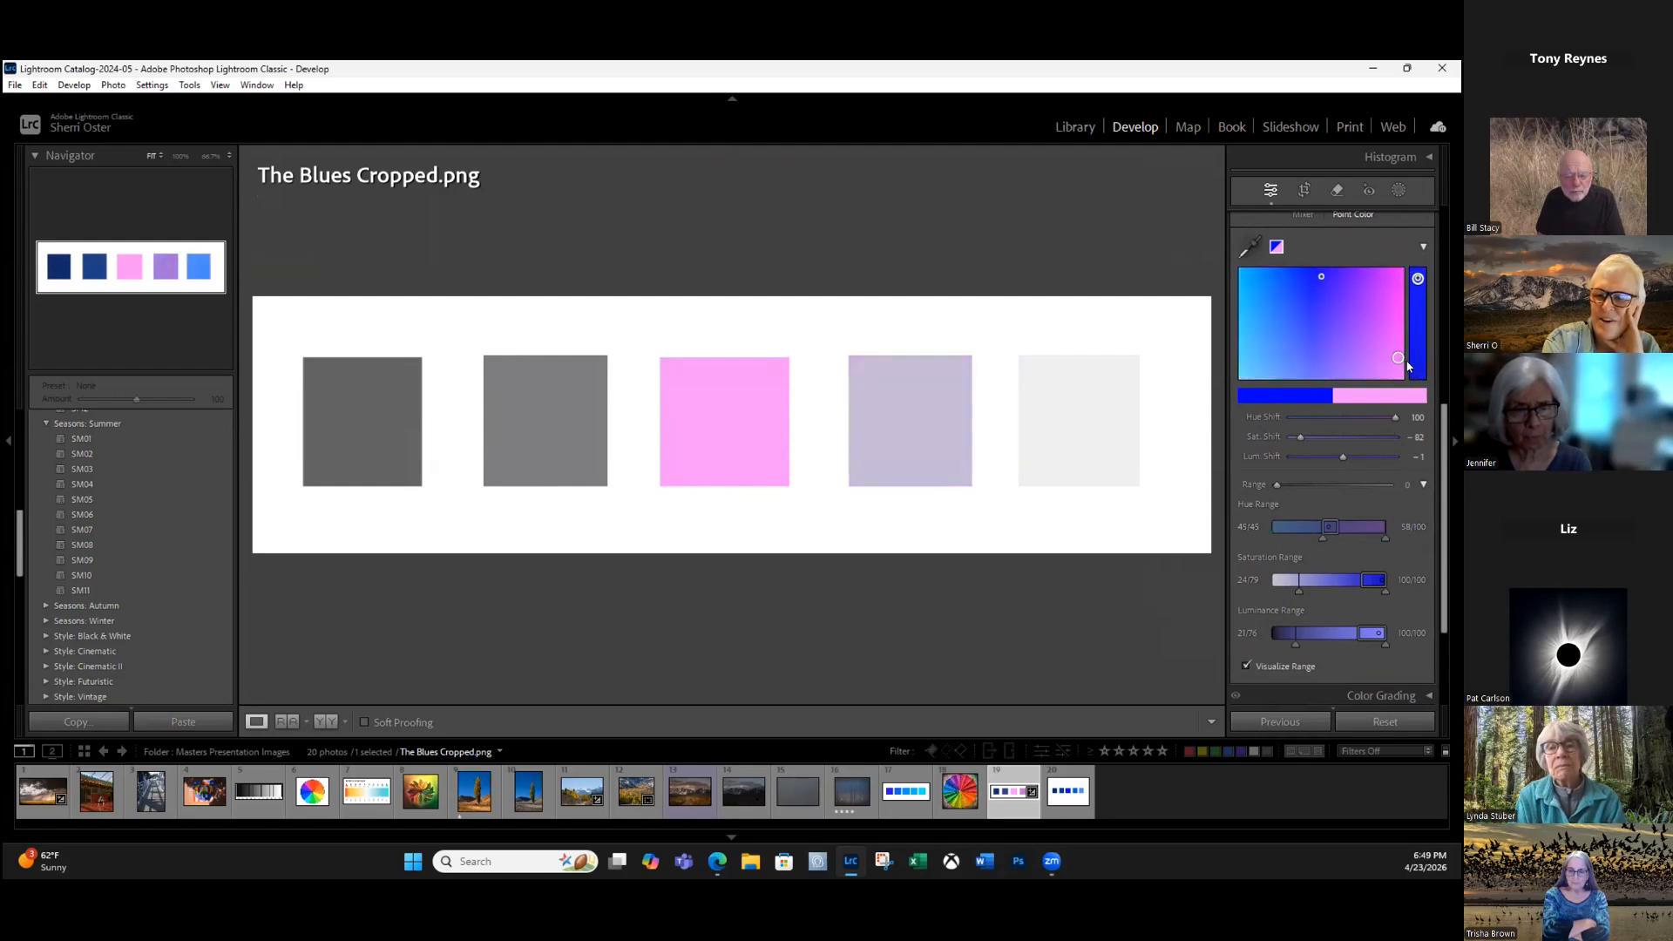
drag(1242, 318, 1391, 378)
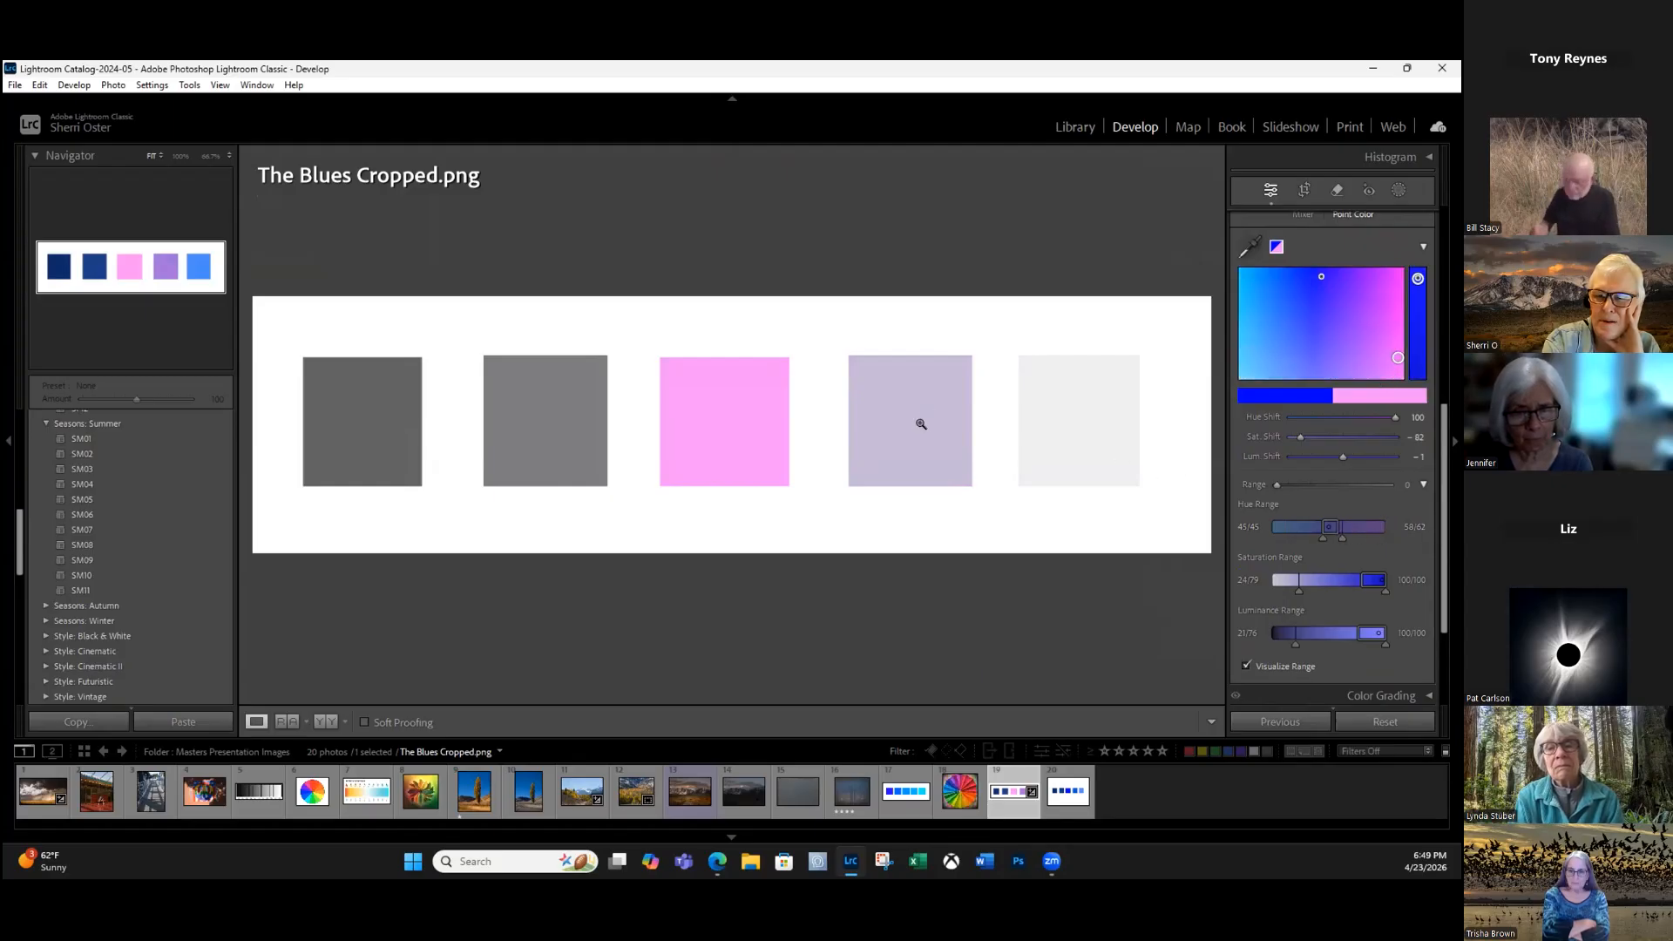
Set the sampled blue's Sat. Shift to -100 and raise the lower limits of its Saturation Range to 81/81.
drag(1398, 358, 1245, 312)
key(ctrl+z)
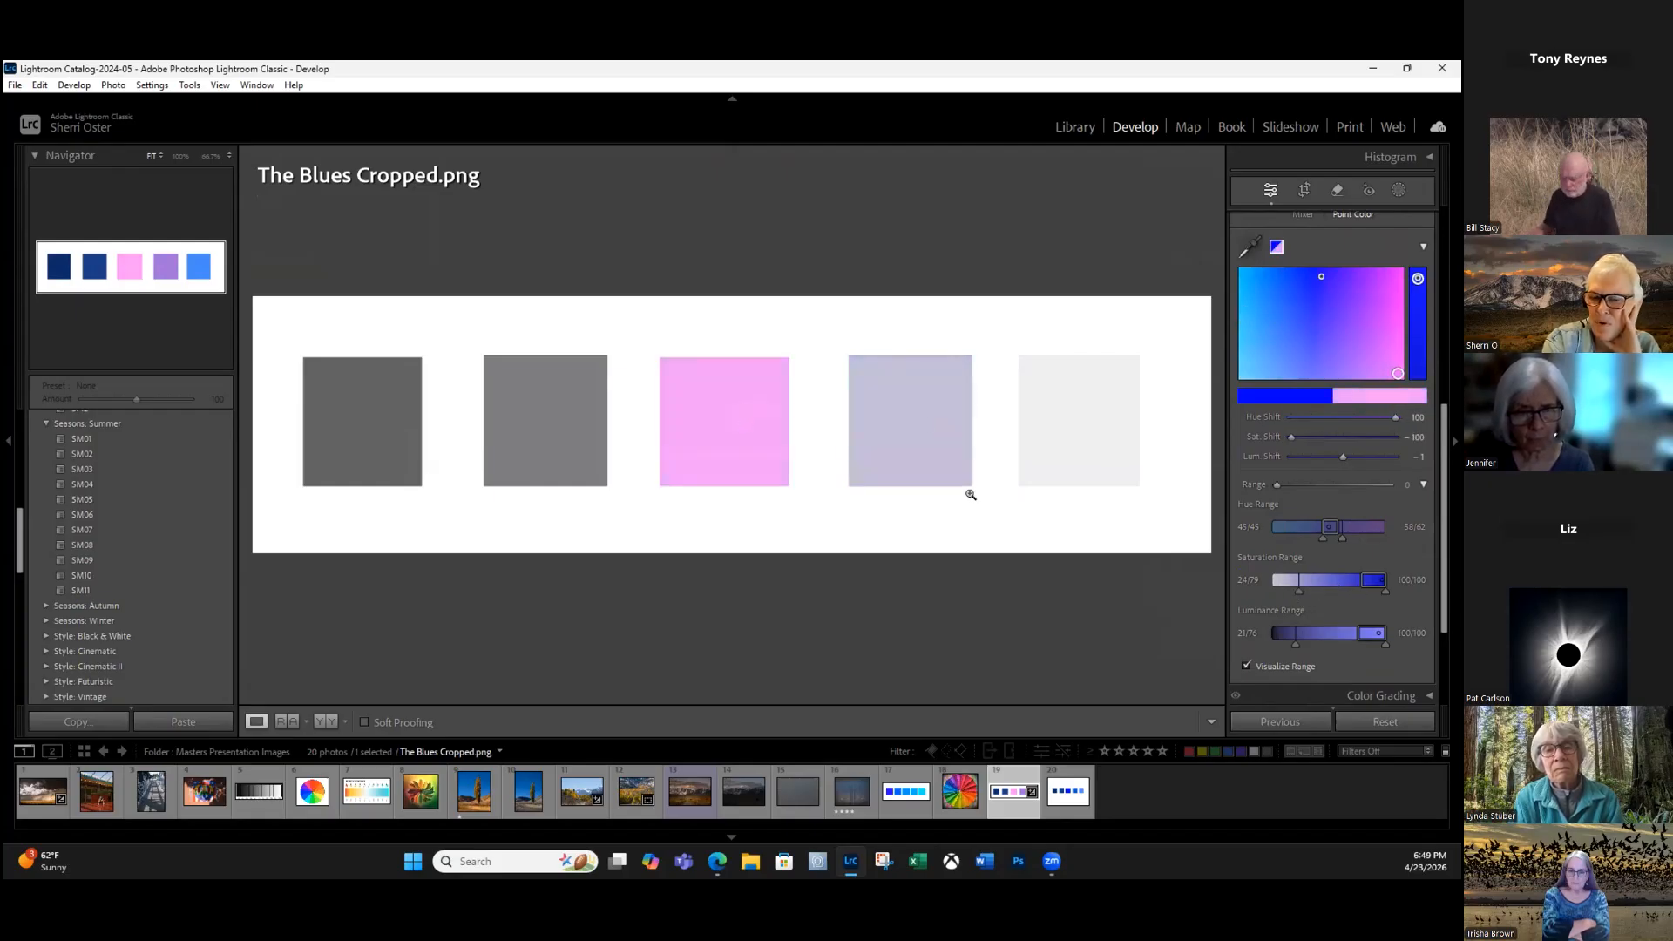
drag(1298, 591, 1364, 591)
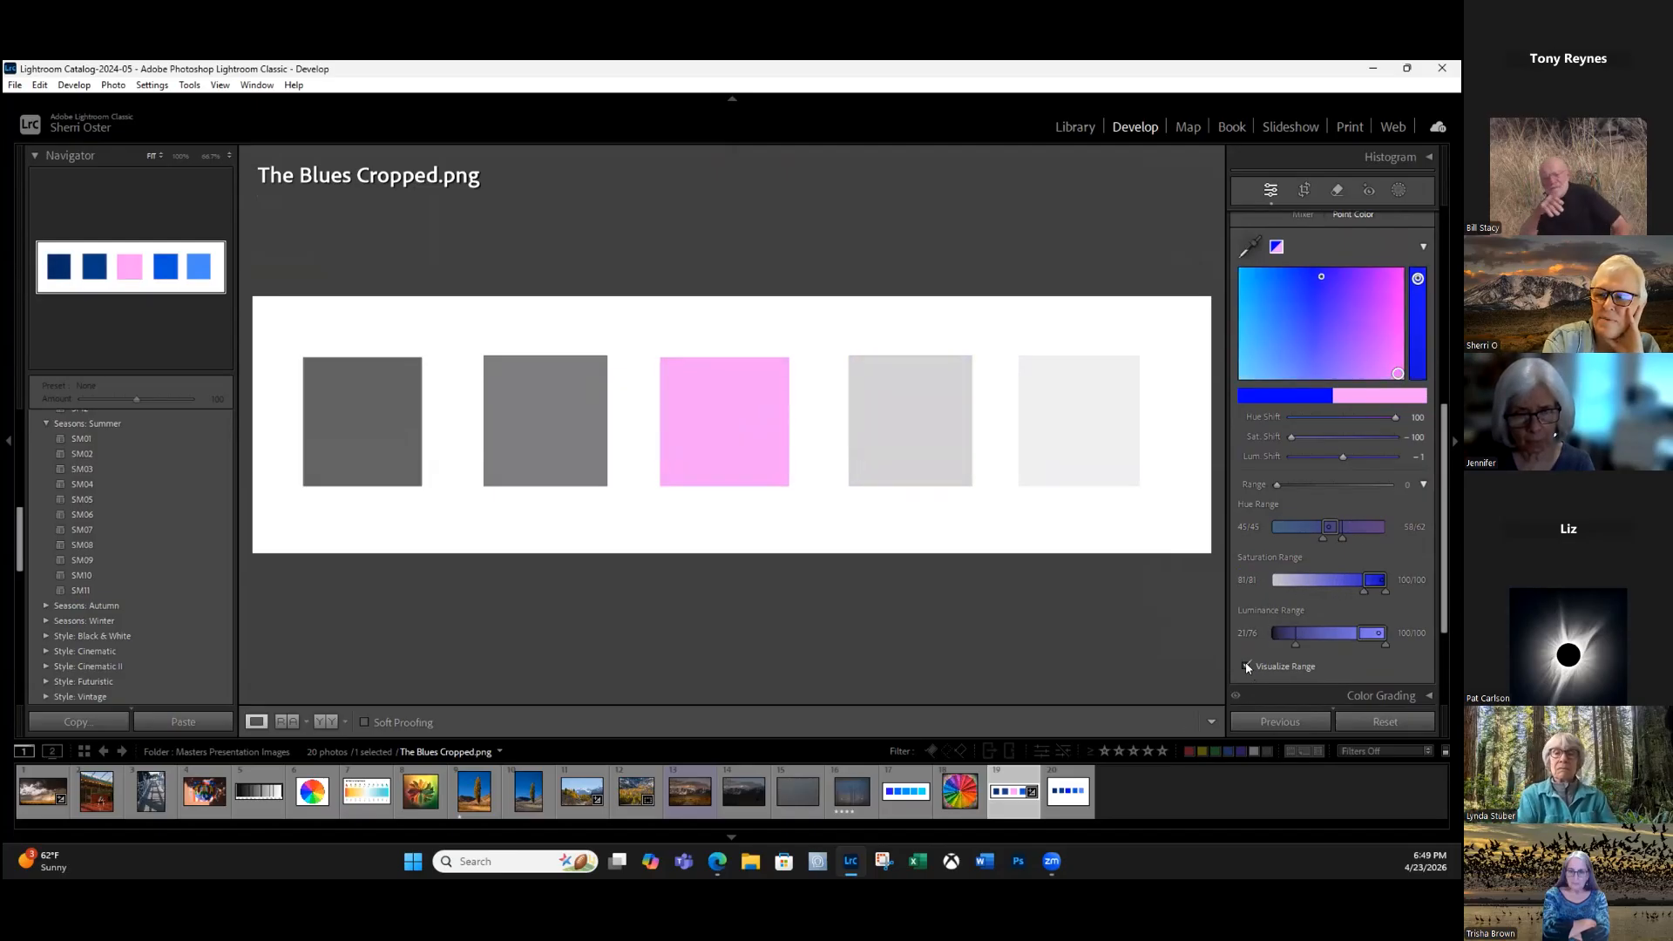
Turn off Visualize Range, set the sampled blue's Hue Shift to 92 and Sat. Shift to -96, and collapse the Color Mixer.
drag(1398, 372, 1290, 323)
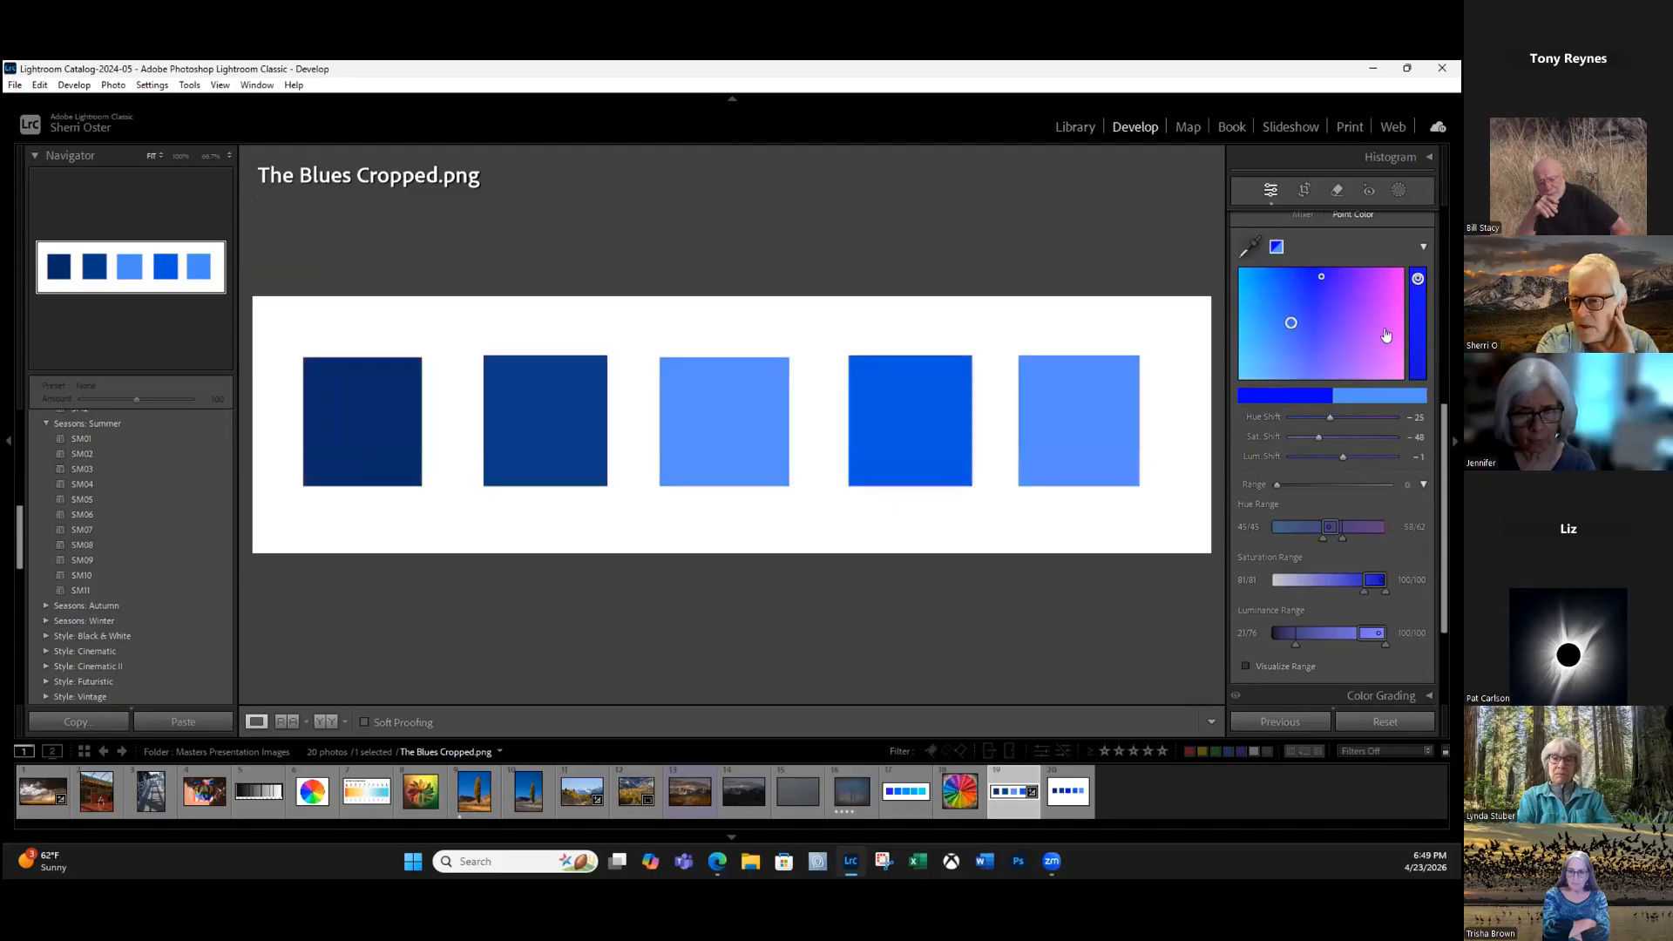
mouse_move(1389, 369)
mouse_down()
mouse_move(1349, 337)
mouse_move(1391, 324)
mouse_move(1398, 281)
mouse_move(1307, 358)
mouse_move(1253, 374)
mouse_move(1257, 297)
mouse_move(1332, 304)
mouse_move(1397, 372)
mouse_up()
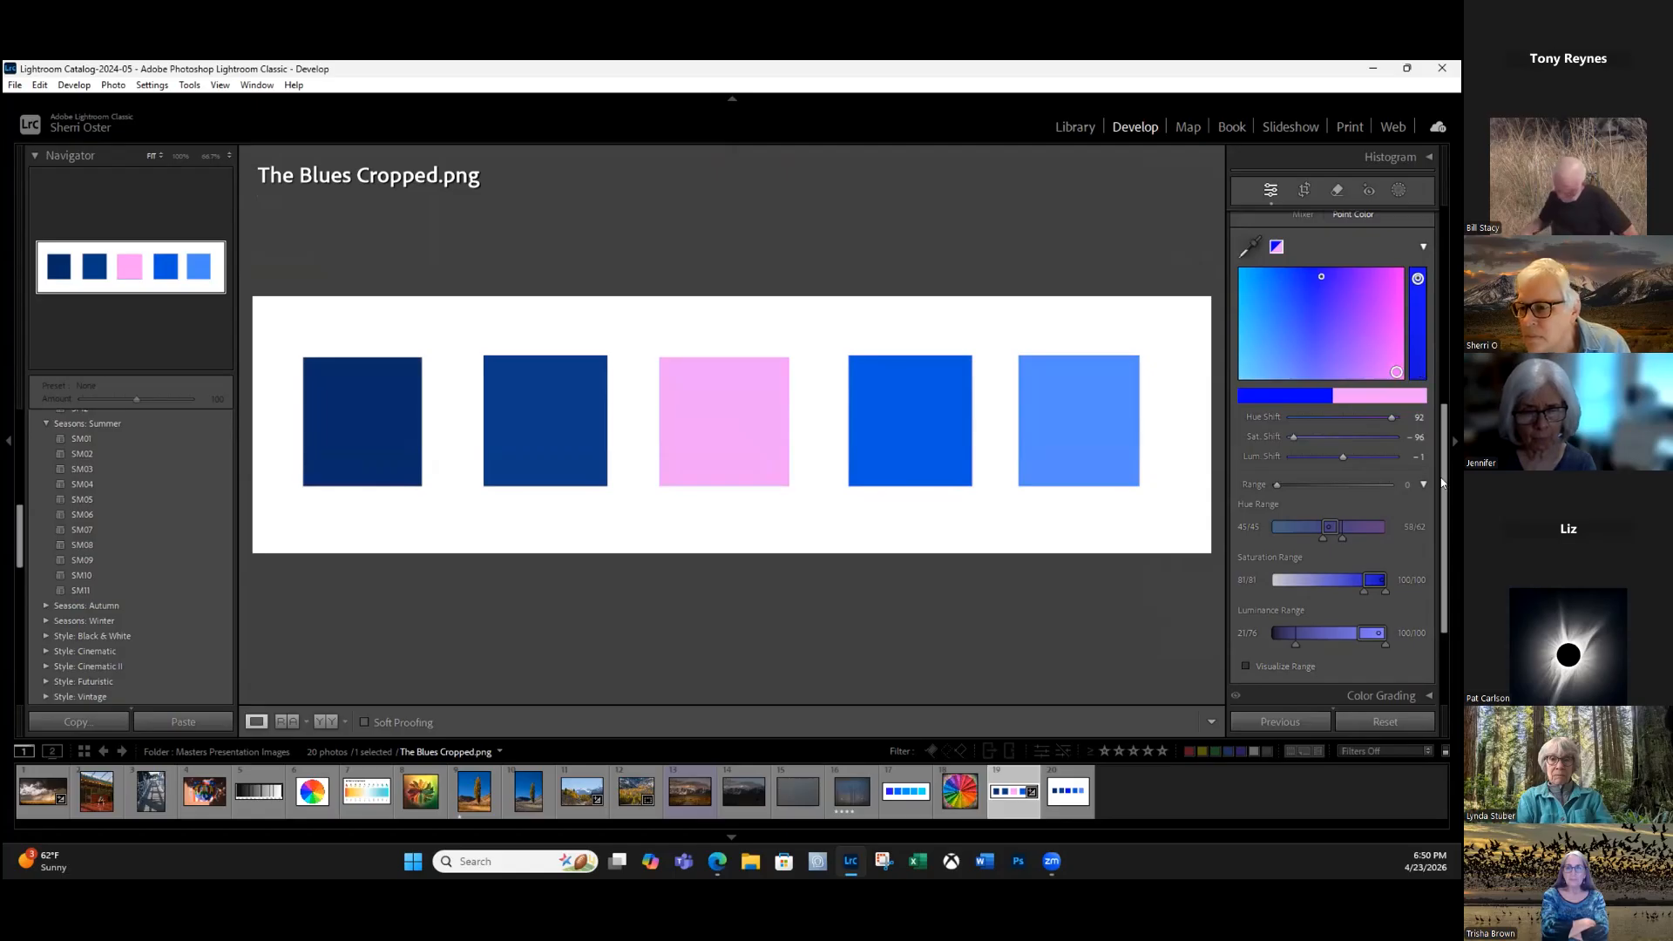
click(1424, 247)
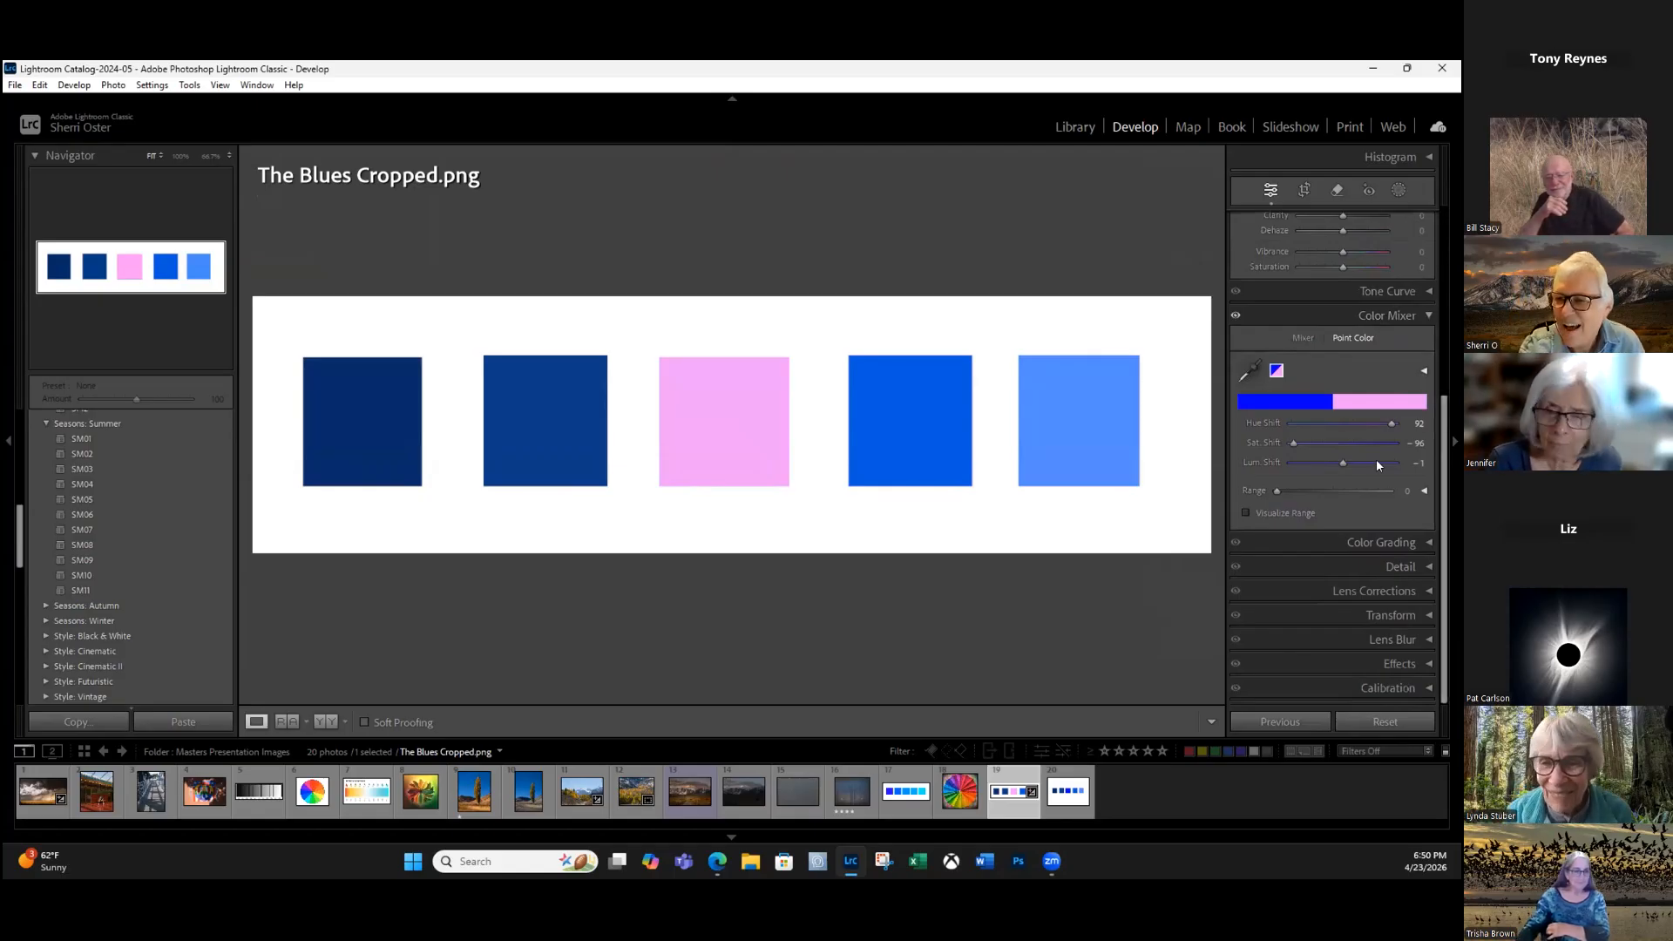
key(ctrl+3)
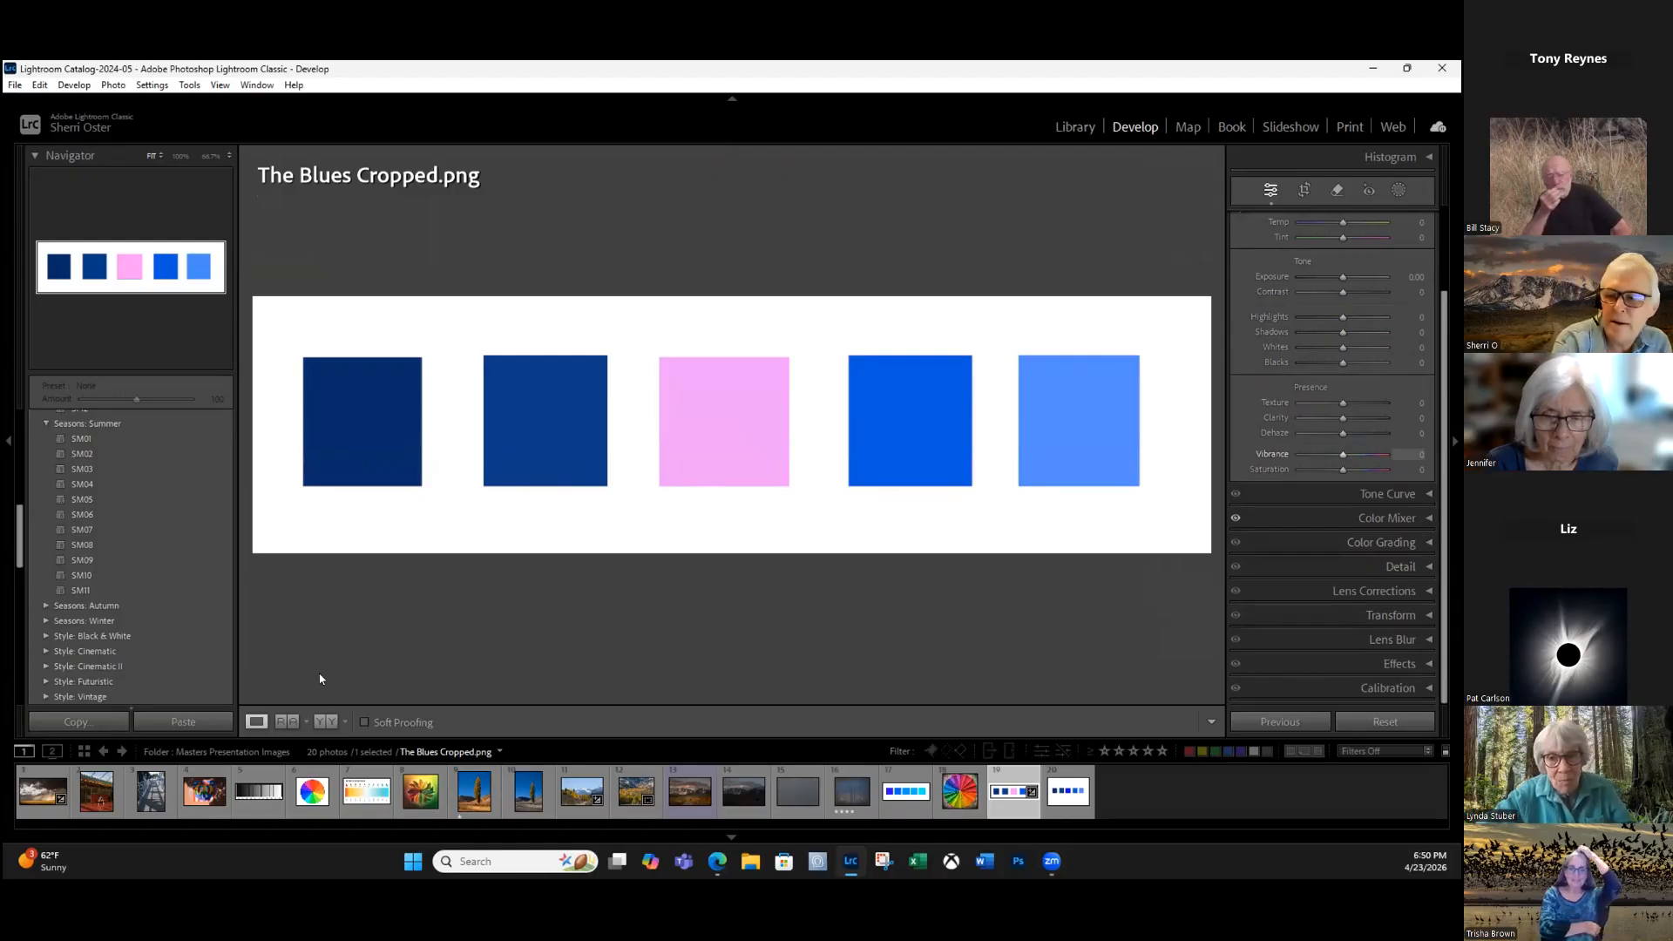
Expand Color Grading, switch to Zone System.jpg and tint its shadows blue with Hue 241 and Saturation 100.
click(1395, 543)
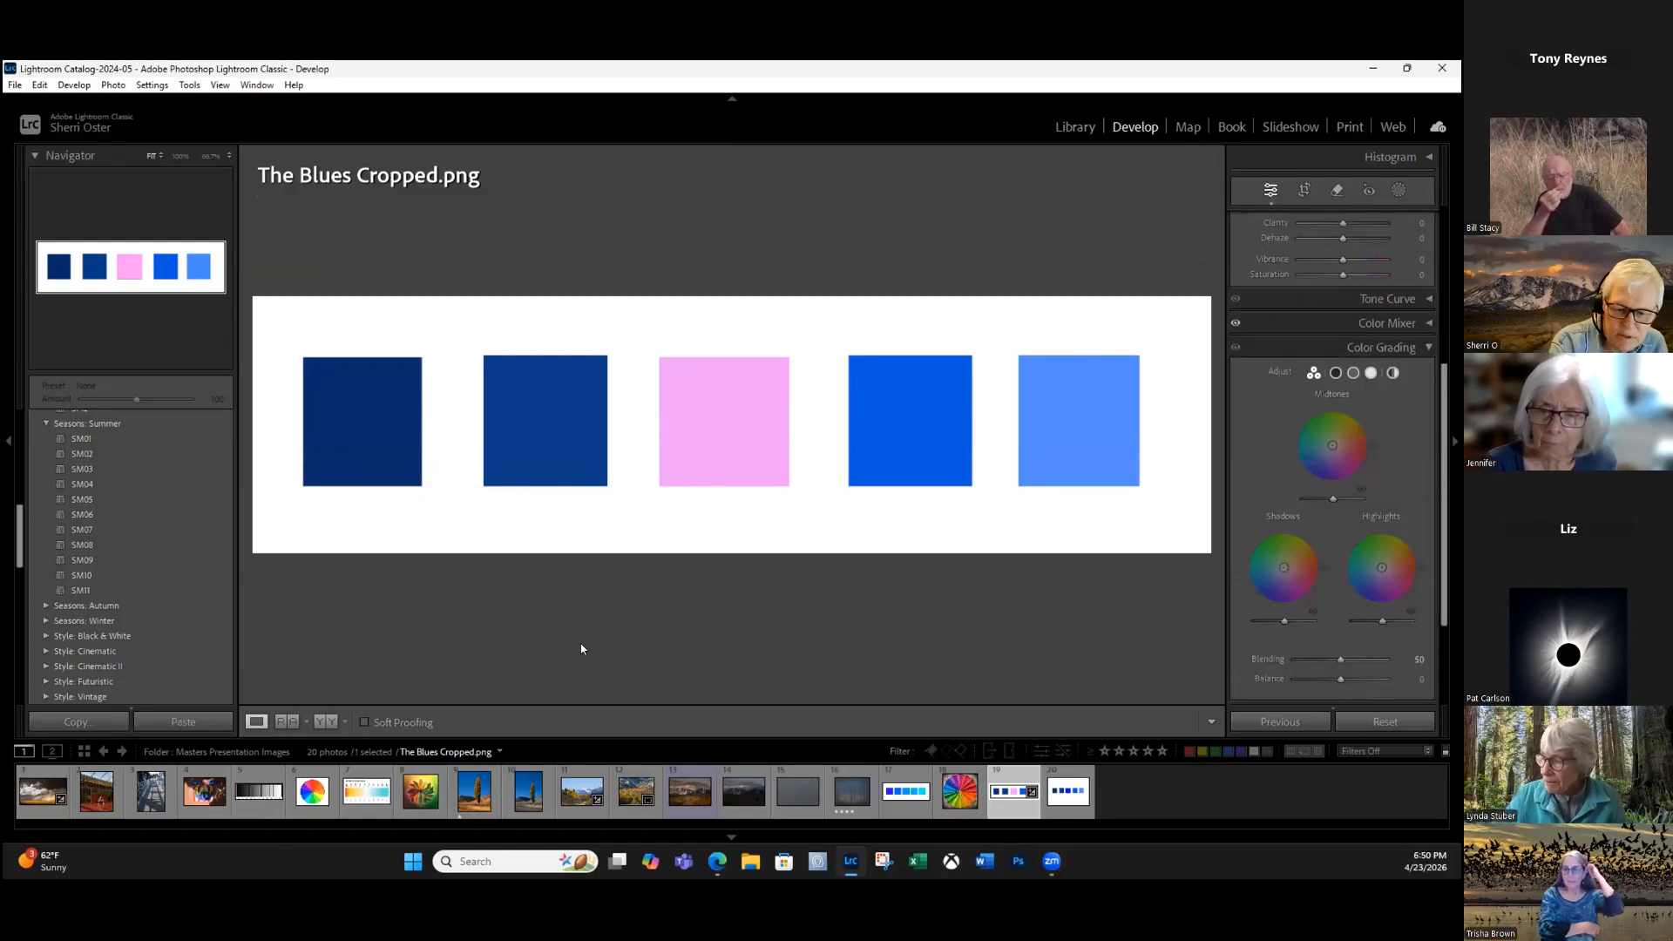
click(259, 792)
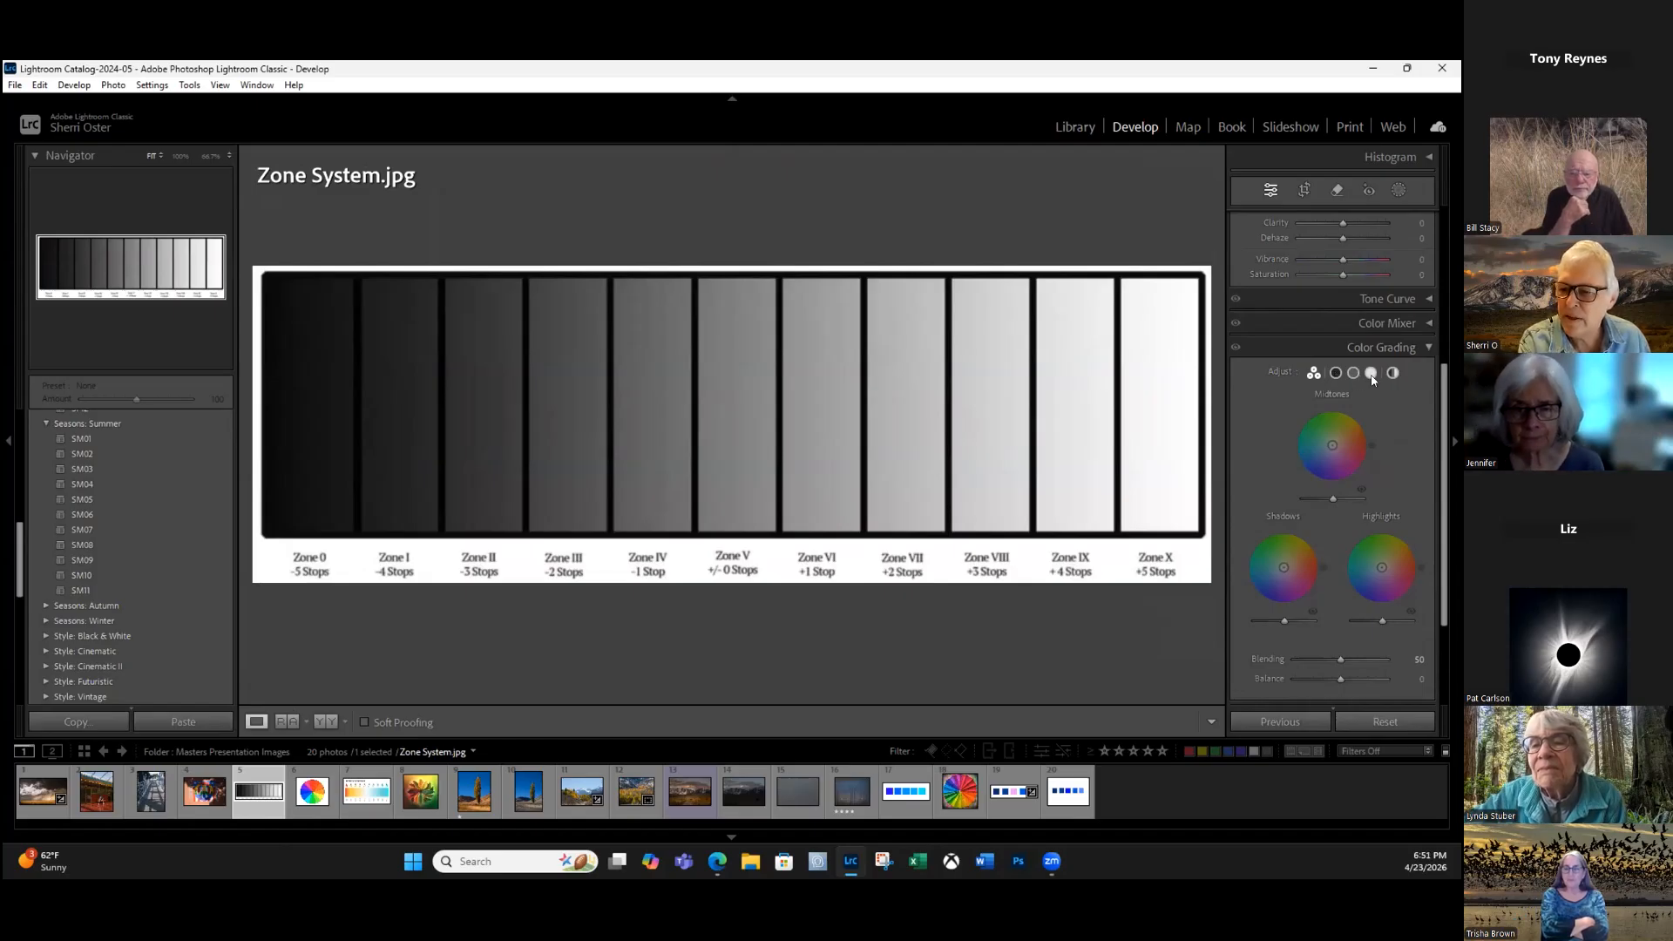
click(1335, 373)
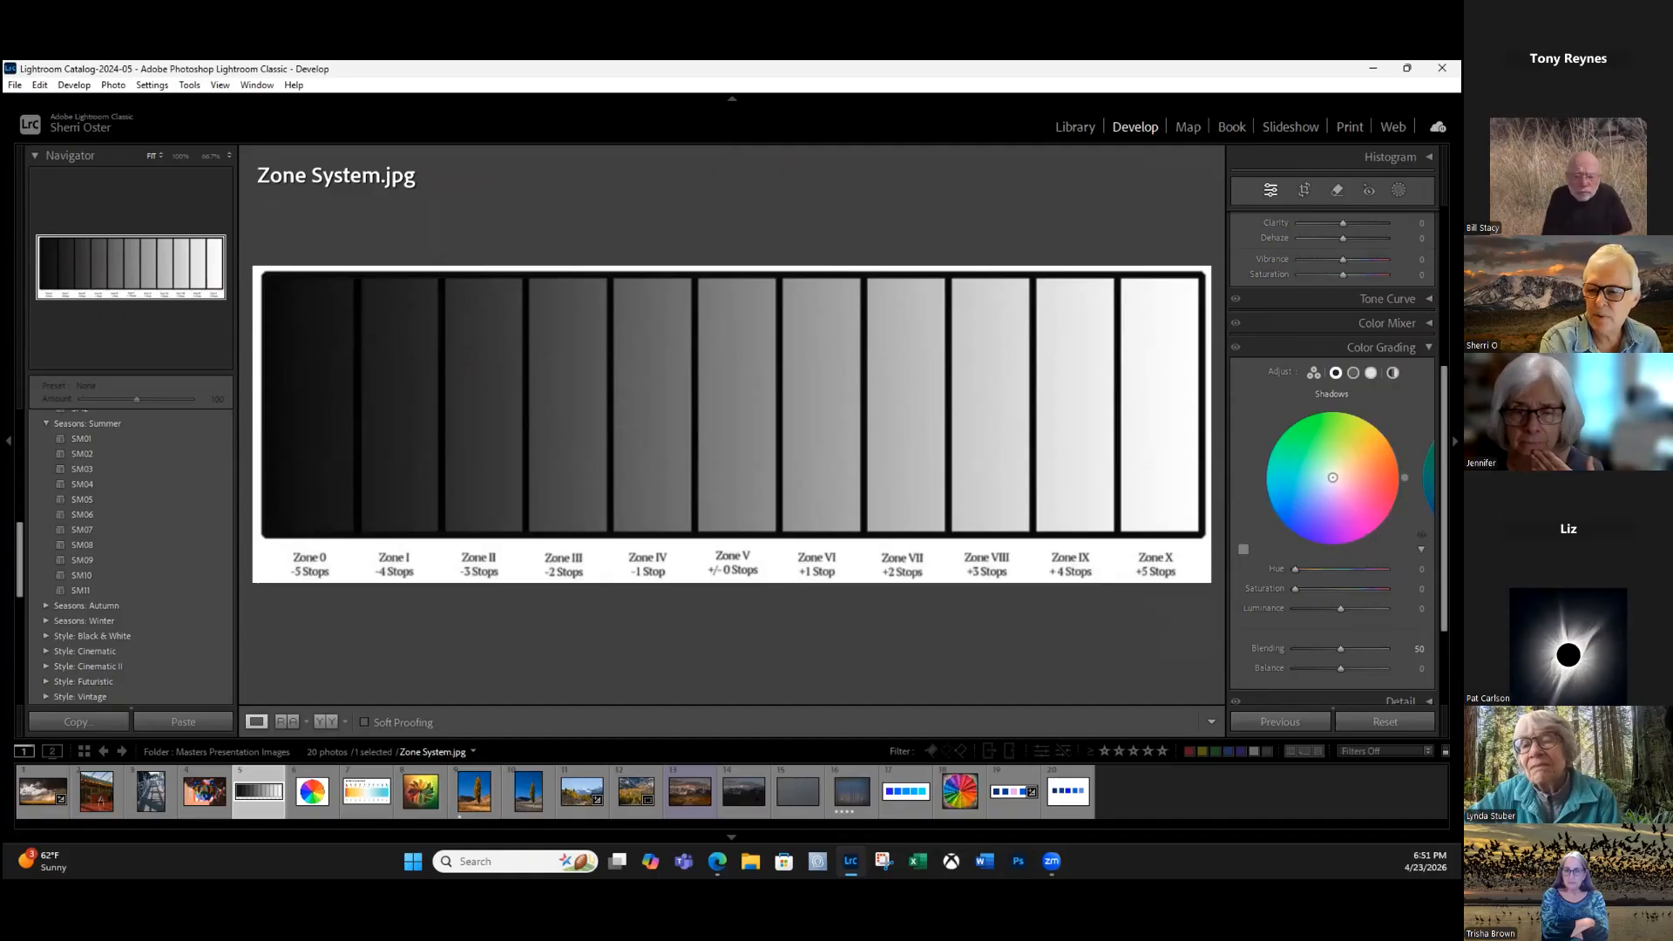
click(1298, 532)
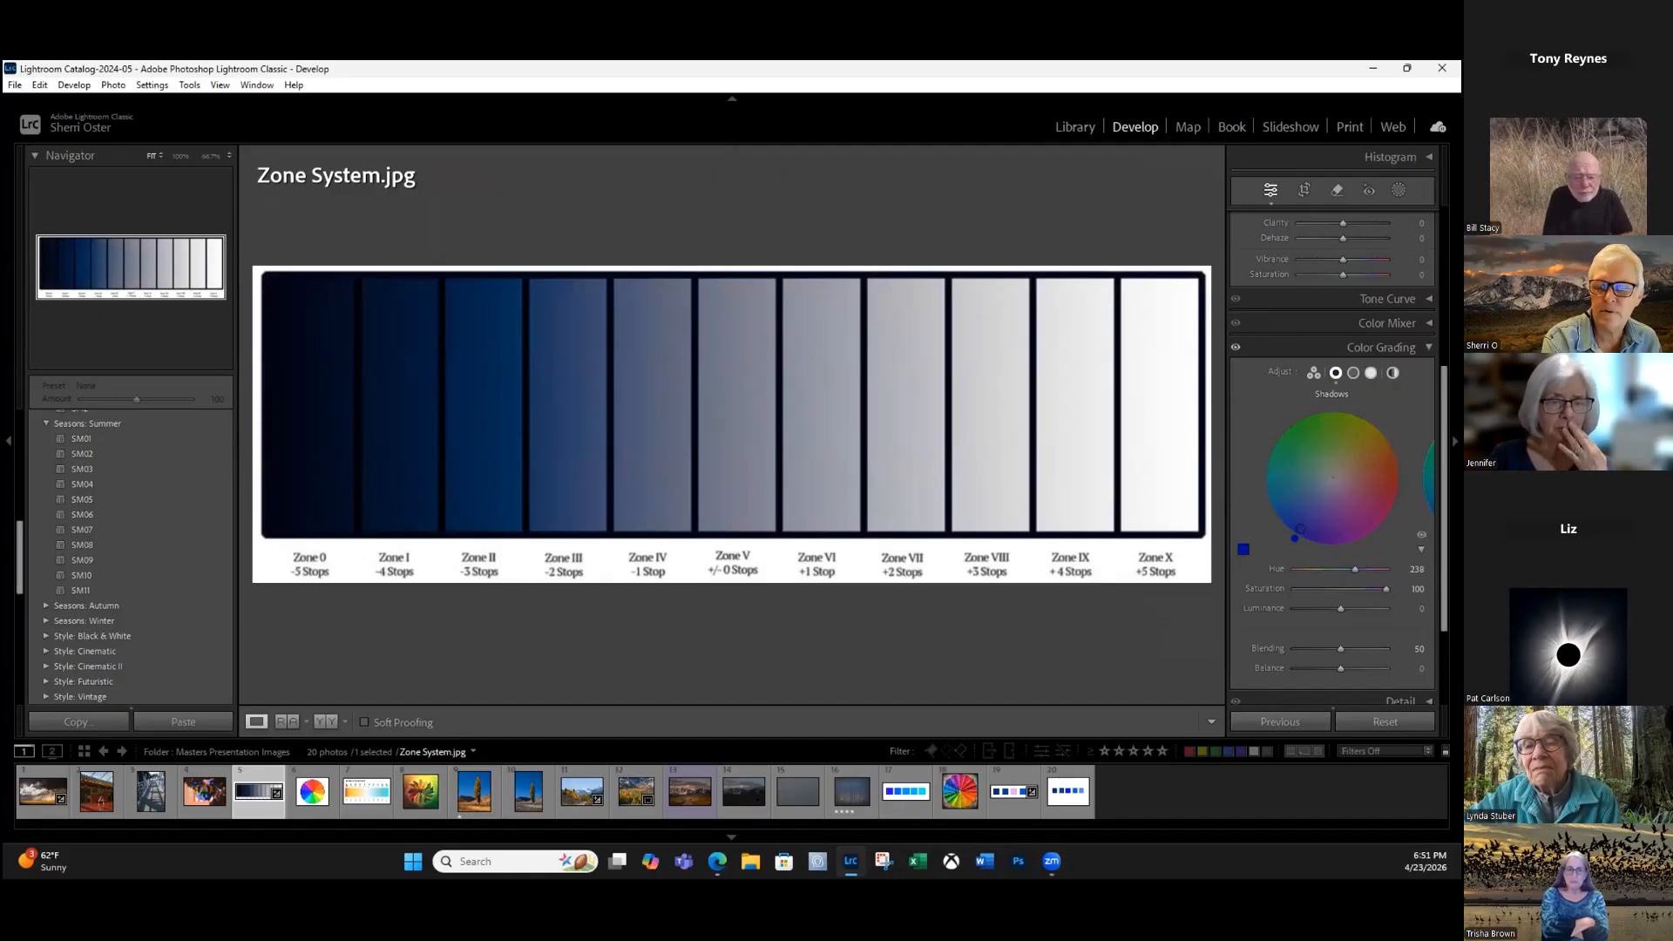
mouse_move(1299, 529)
mouse_down()
mouse_move(1303, 503)
mouse_move(1298, 526)
mouse_up()
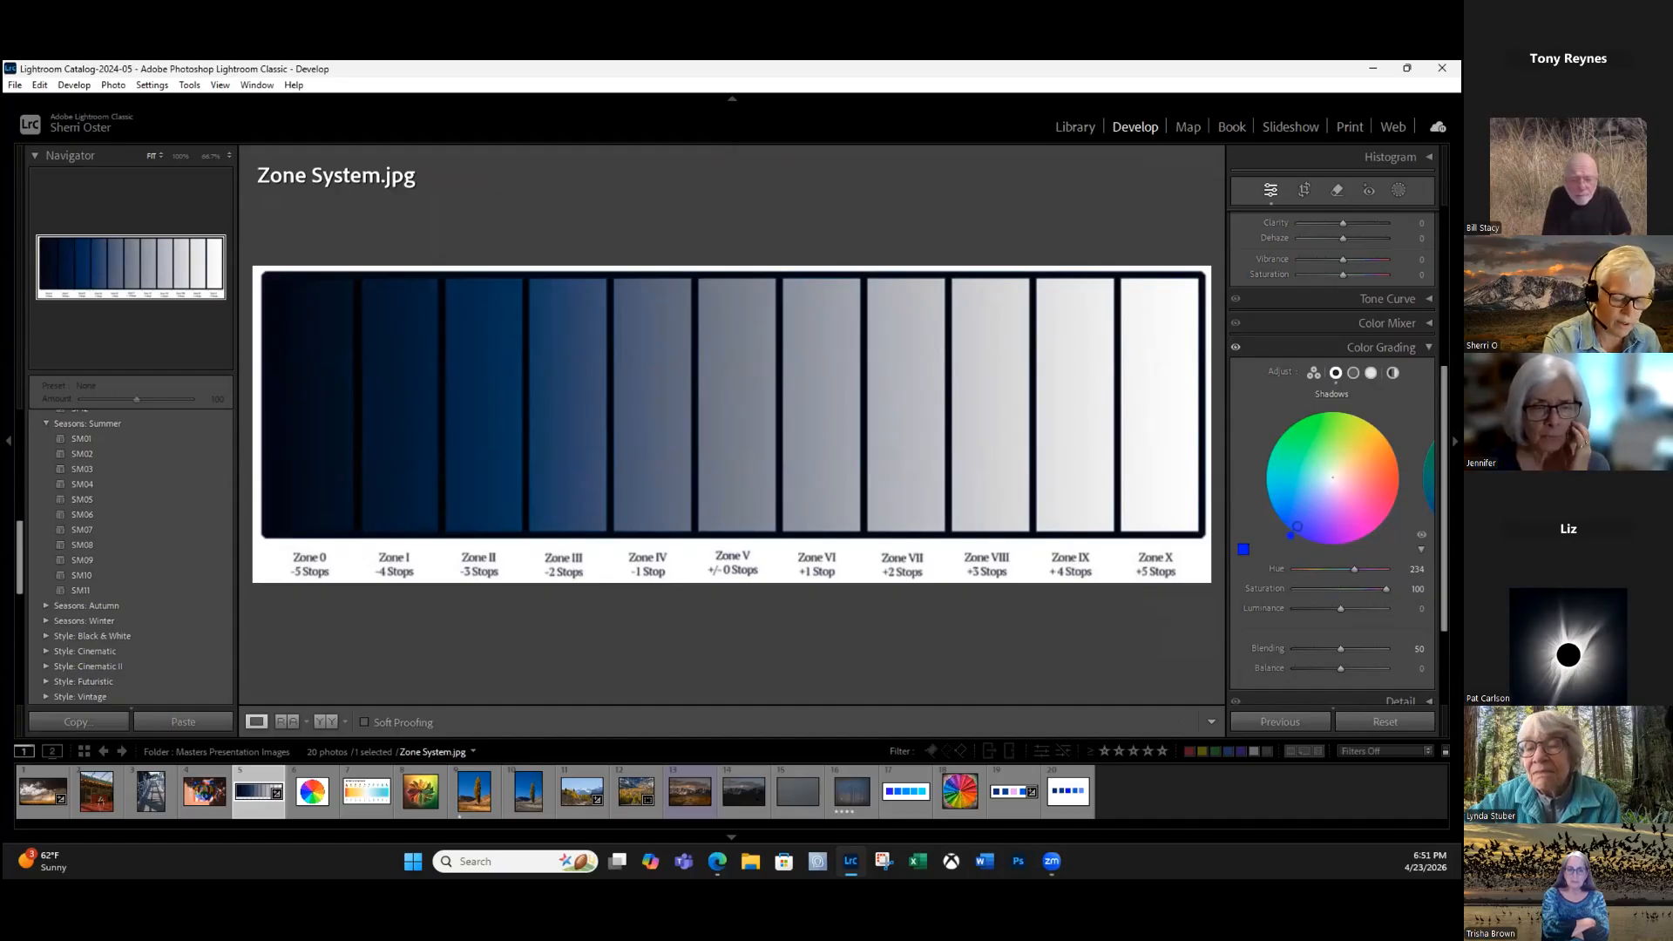
drag(1298, 527, 1221, 536)
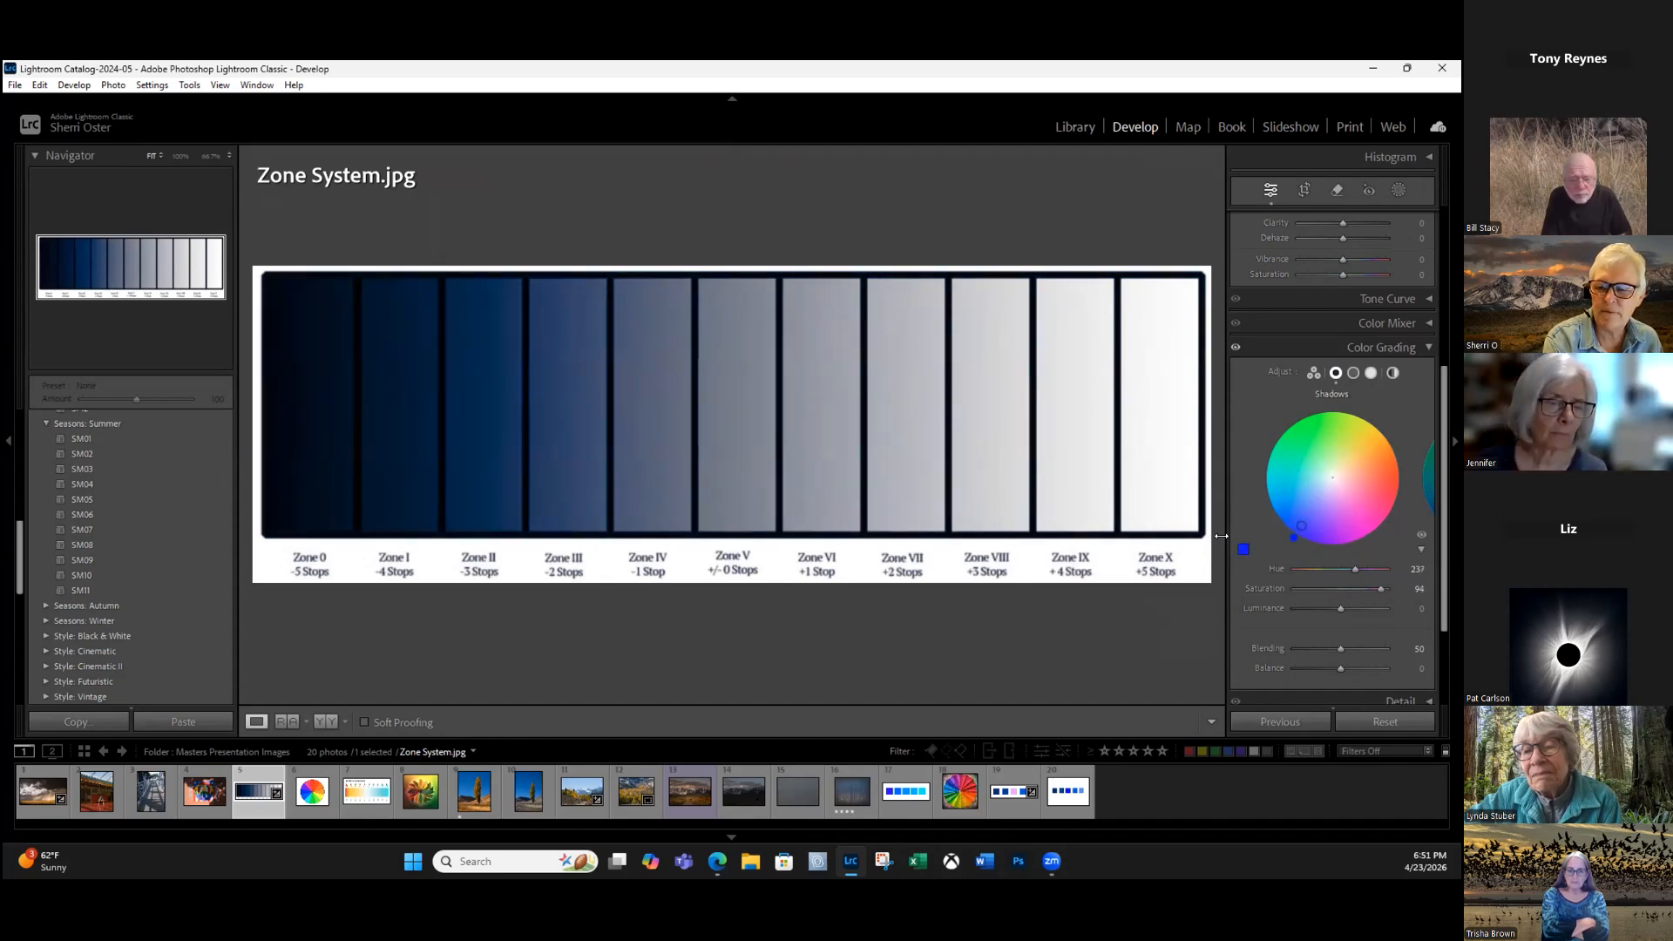
drag(1221, 536, 1221, 536)
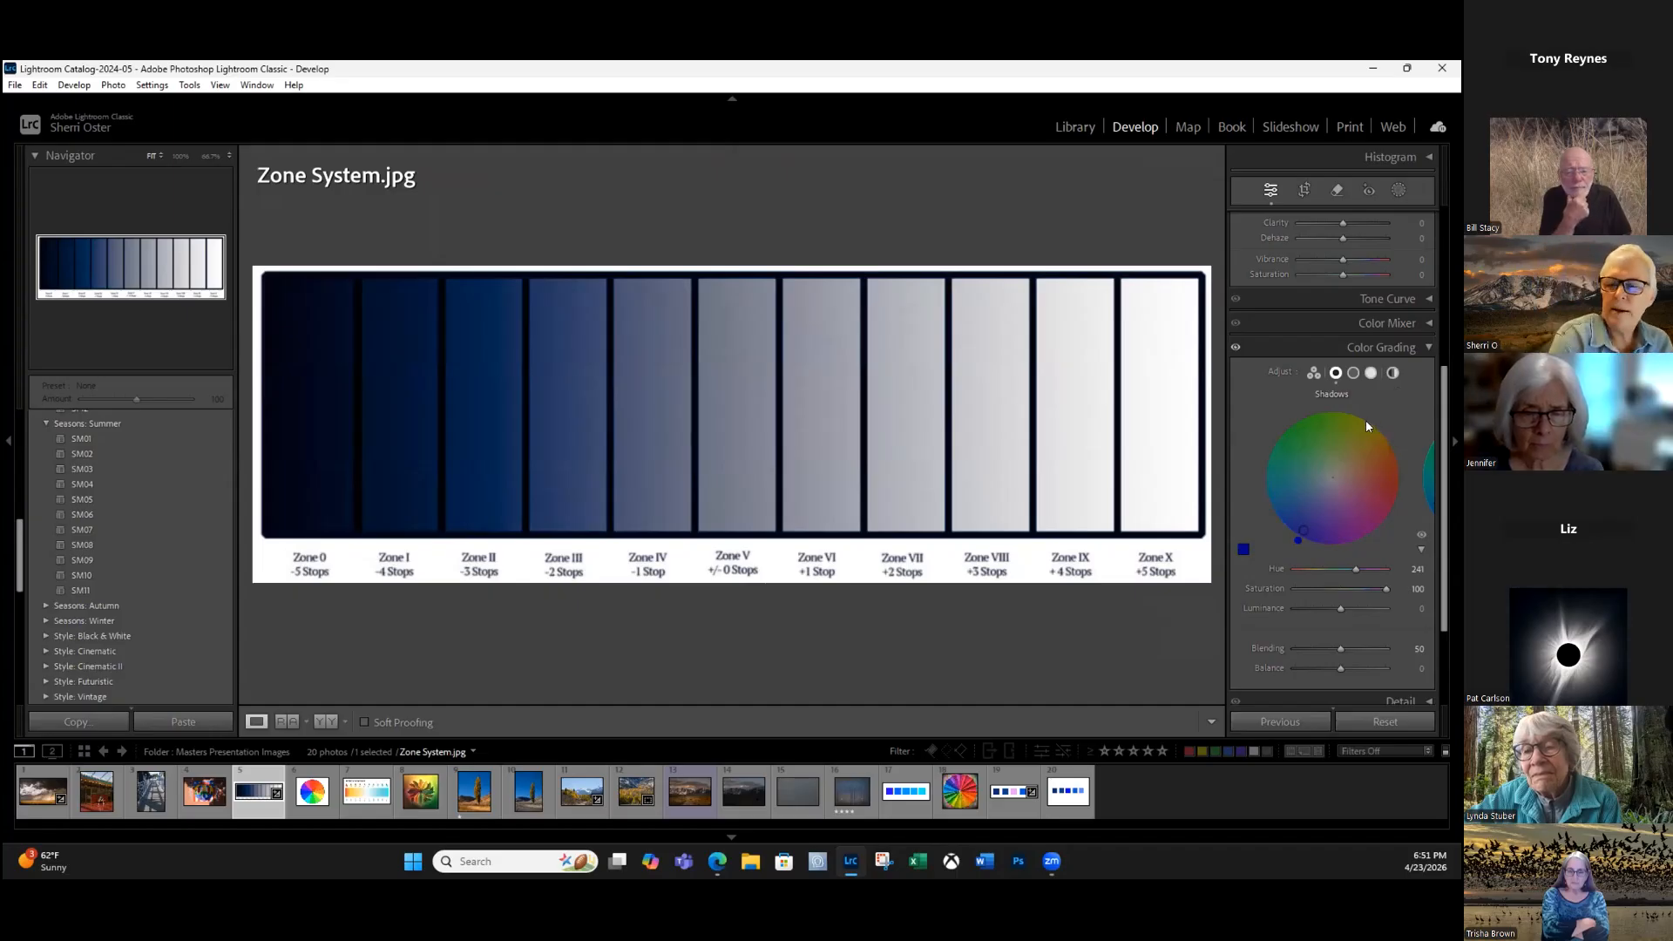
Tint the highlights yellow with Hue 57 and Saturation 100, and the midtones magenta with Hue 303 and Saturation 100.
click(1354, 374)
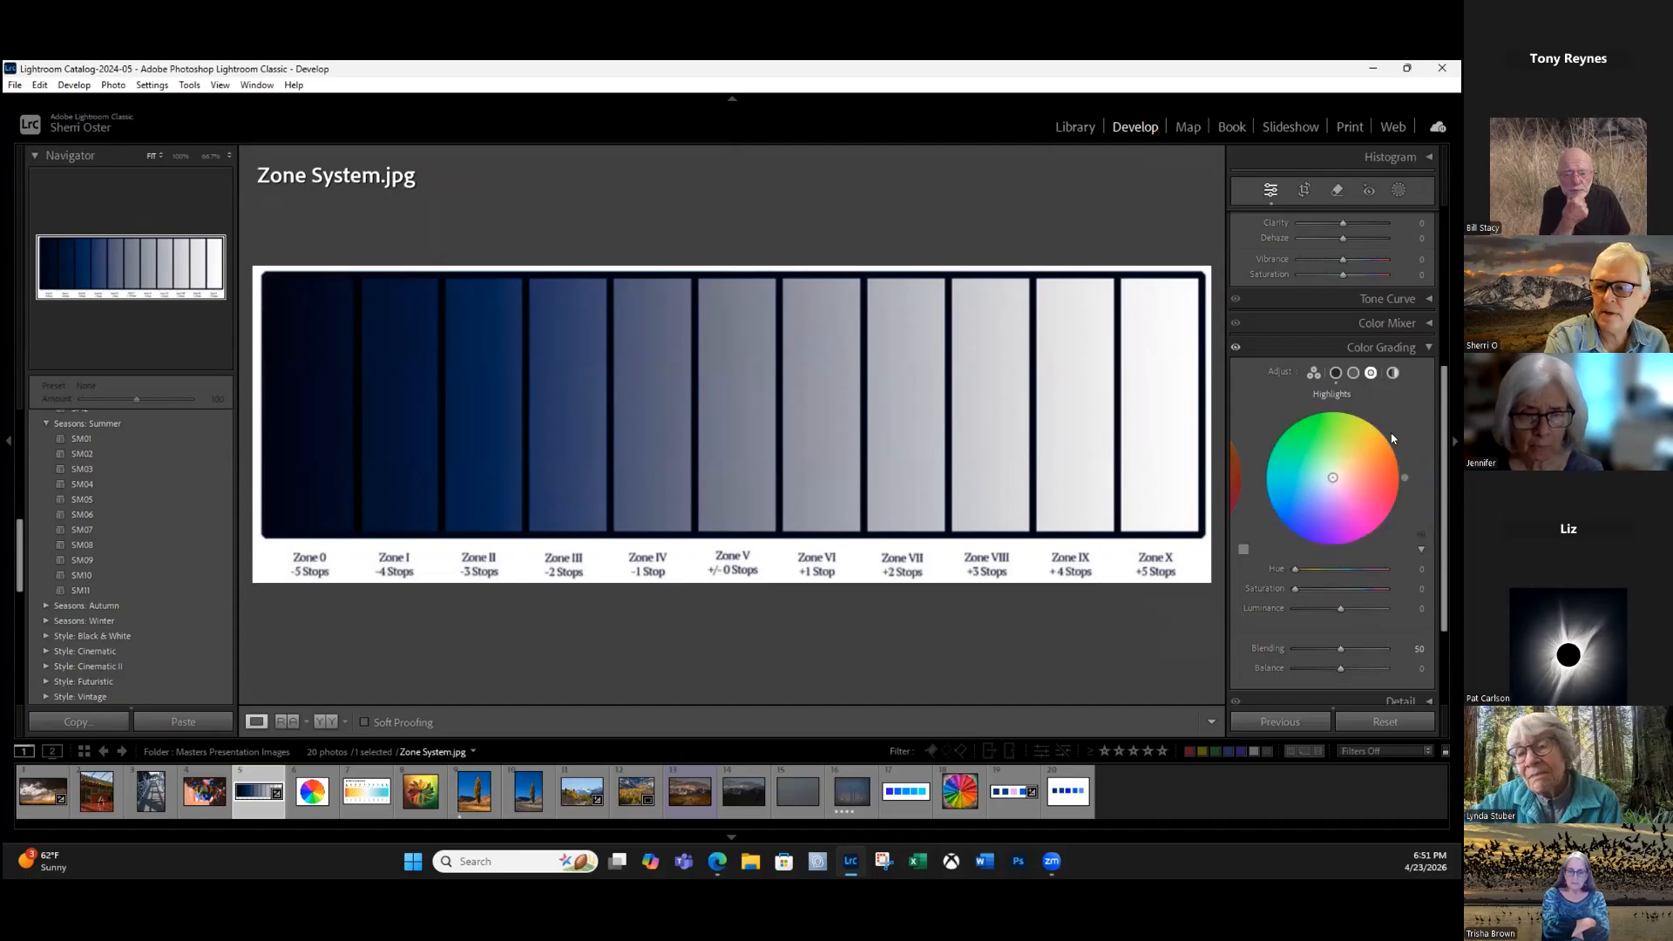
click(1366, 427)
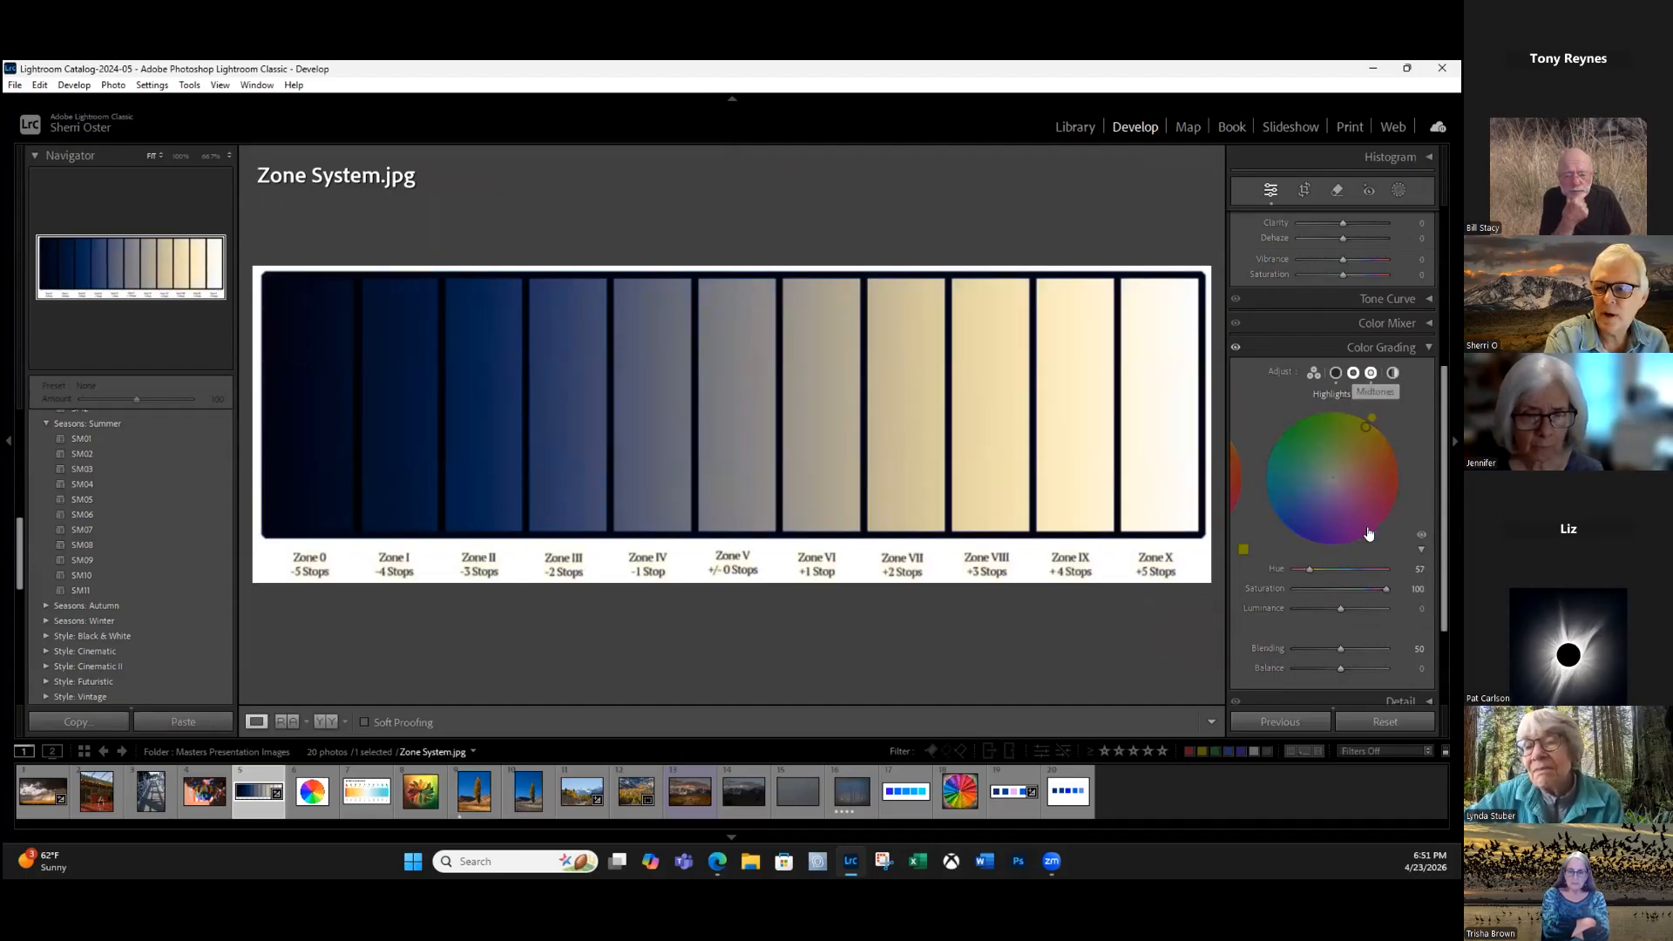
click(1353, 373)
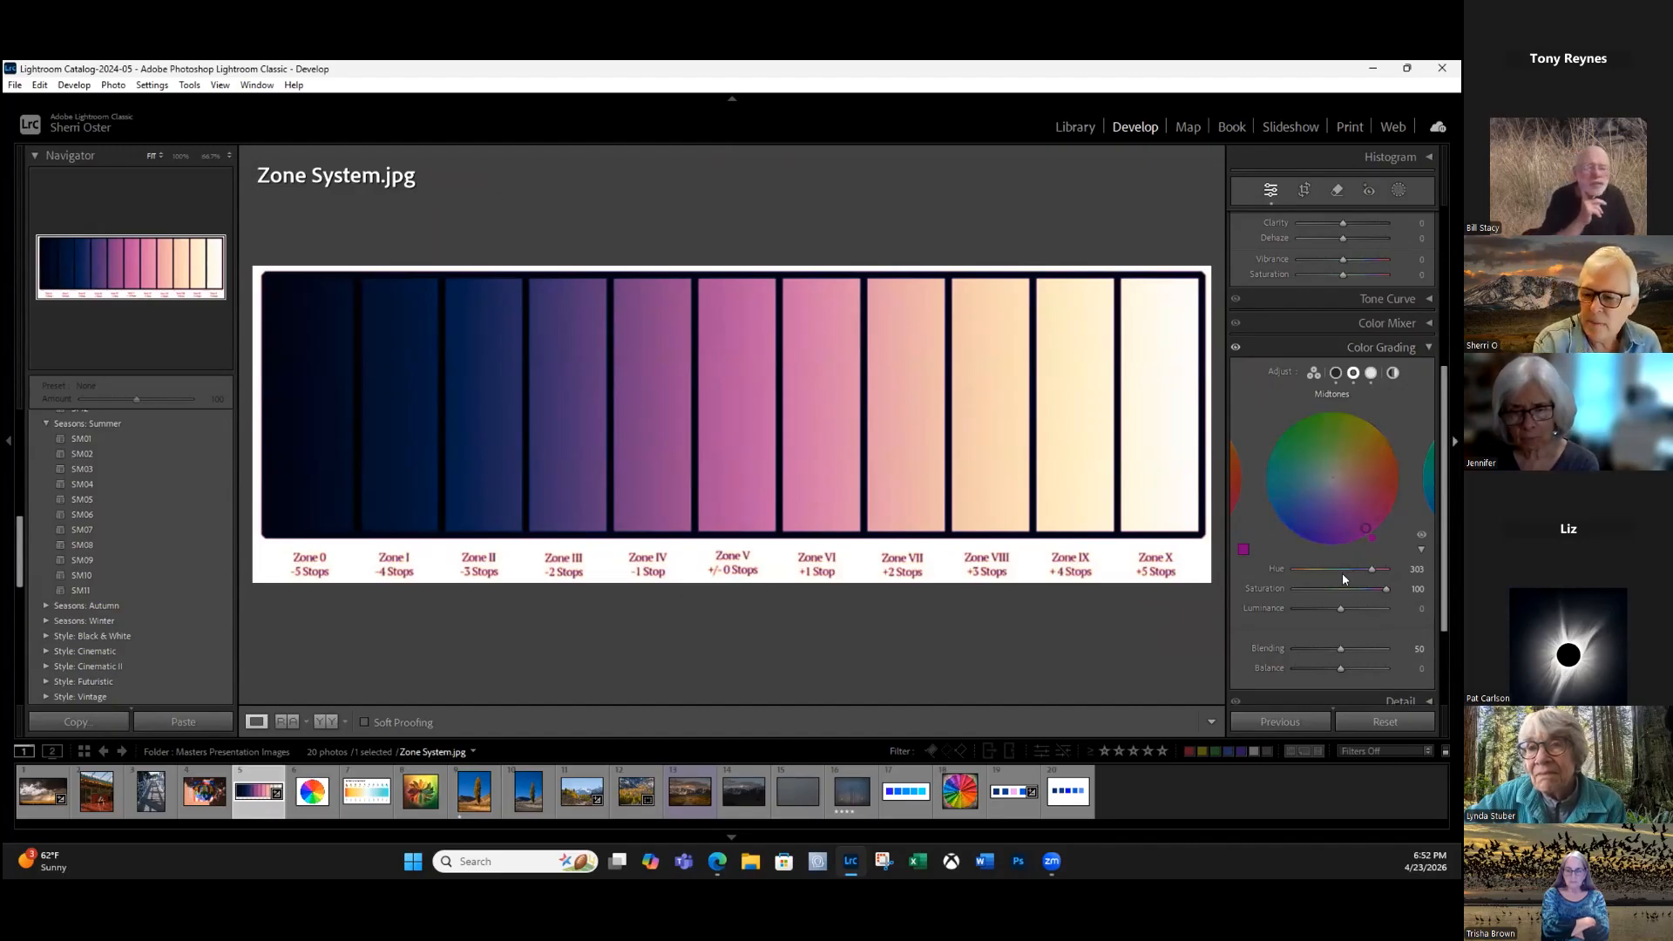
Try the Color Grading Blending at 0 and 100, and return it to 50.
scroll(1321, 578, down, 2)
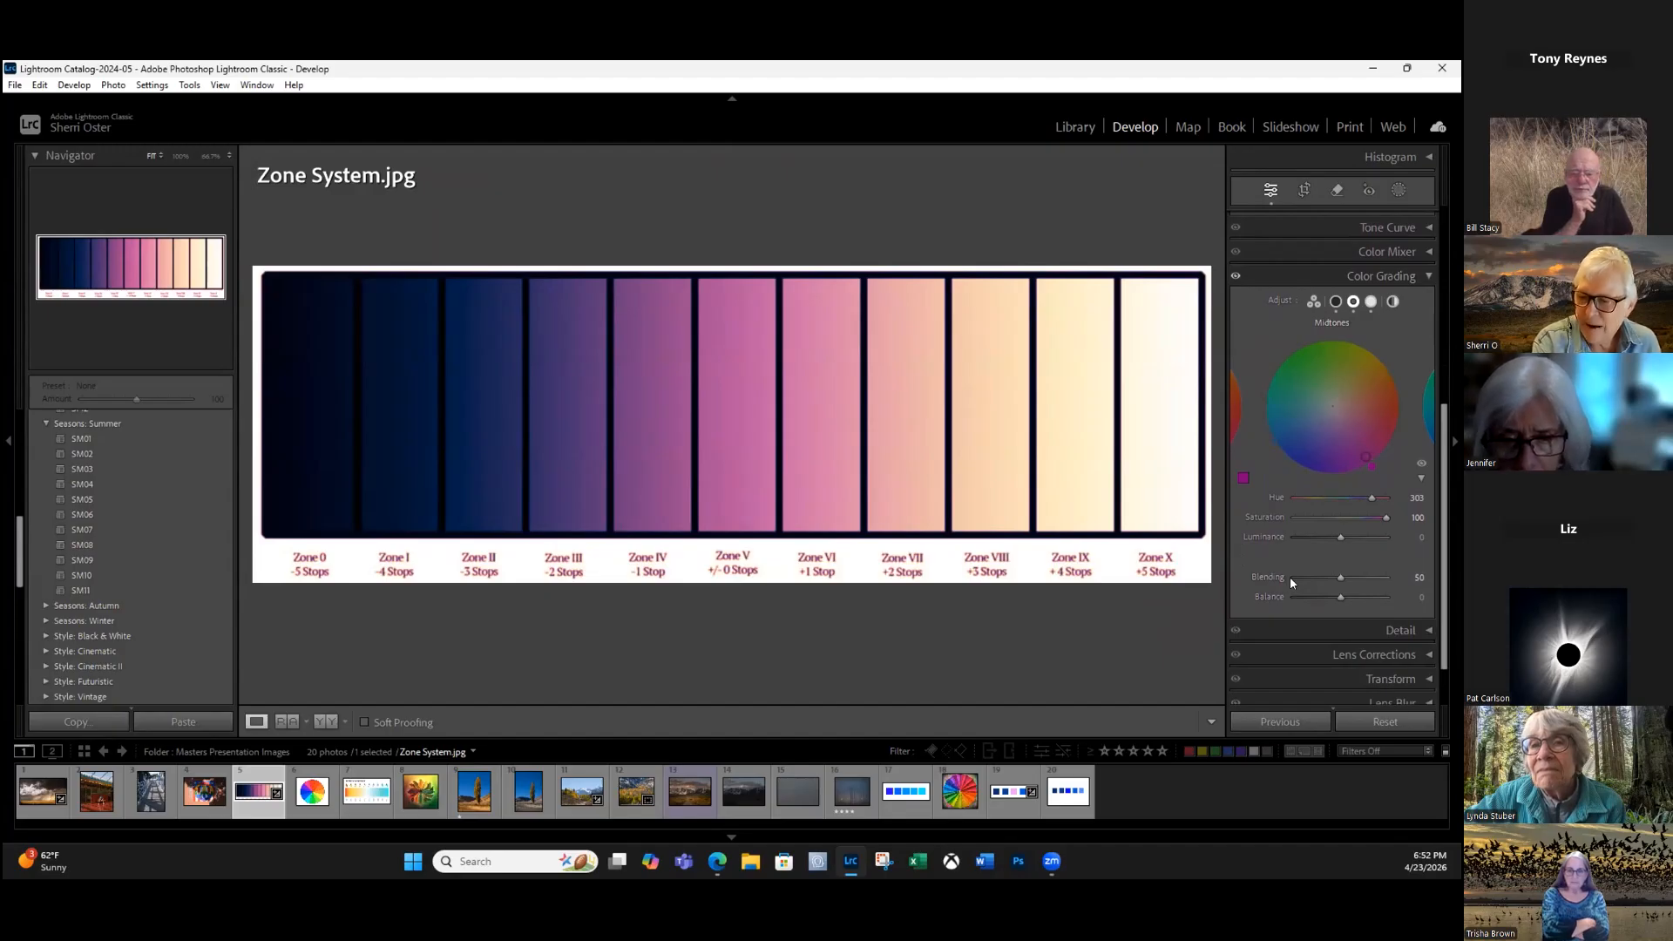
click(1303, 578)
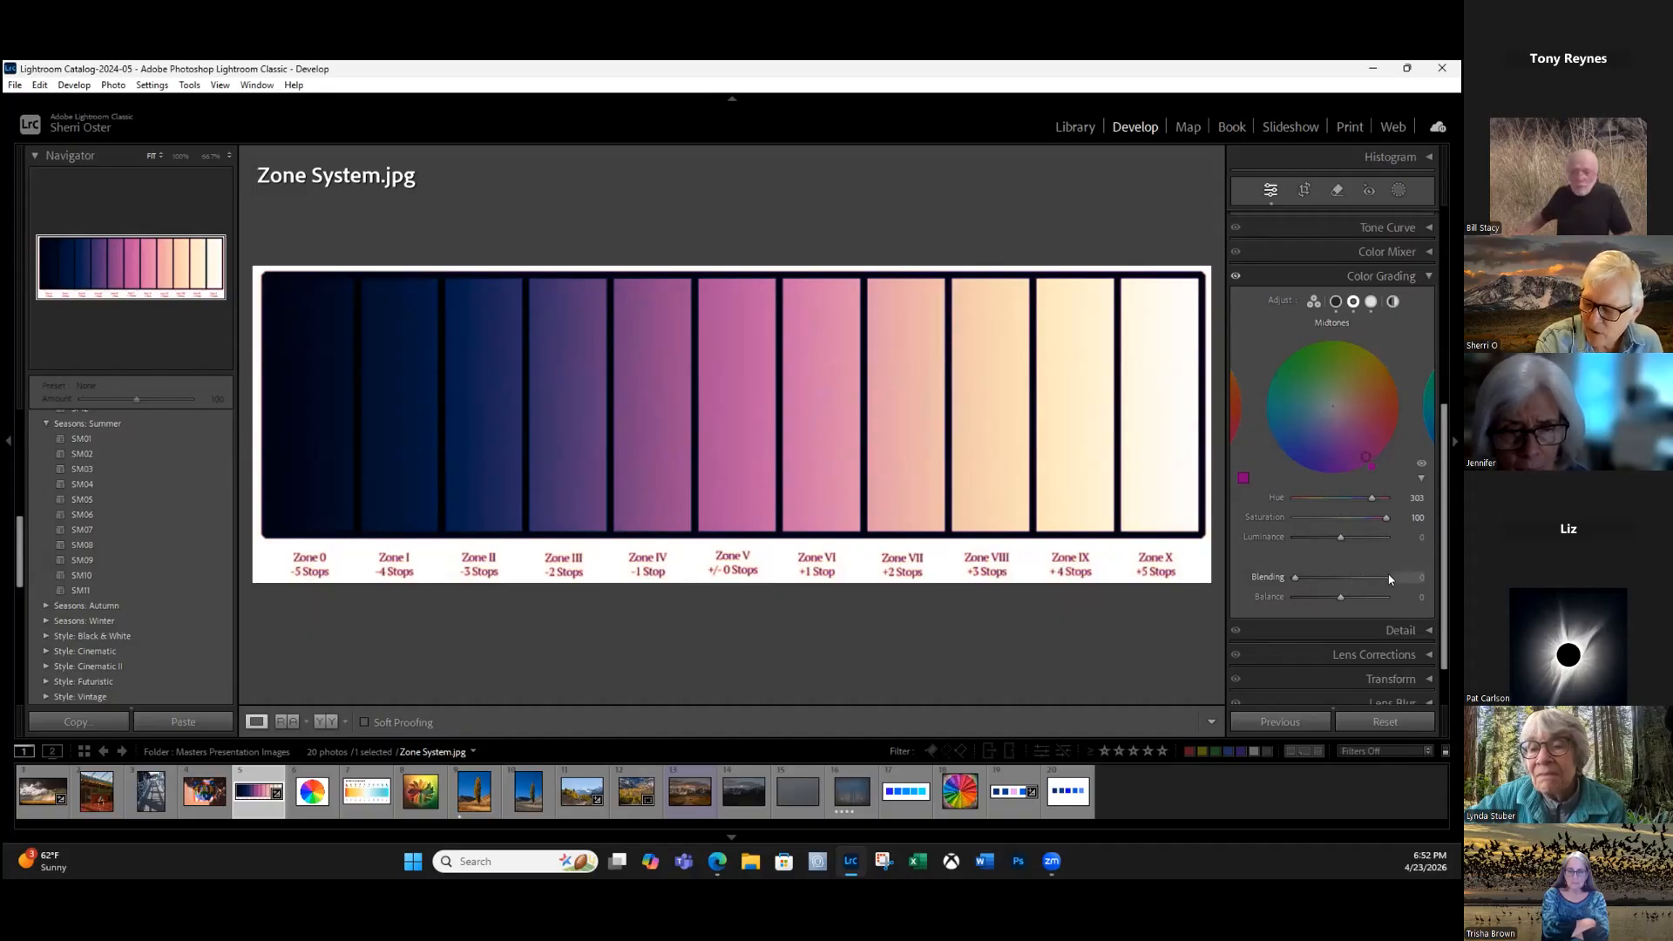
drag(1289, 579, 1387, 572)
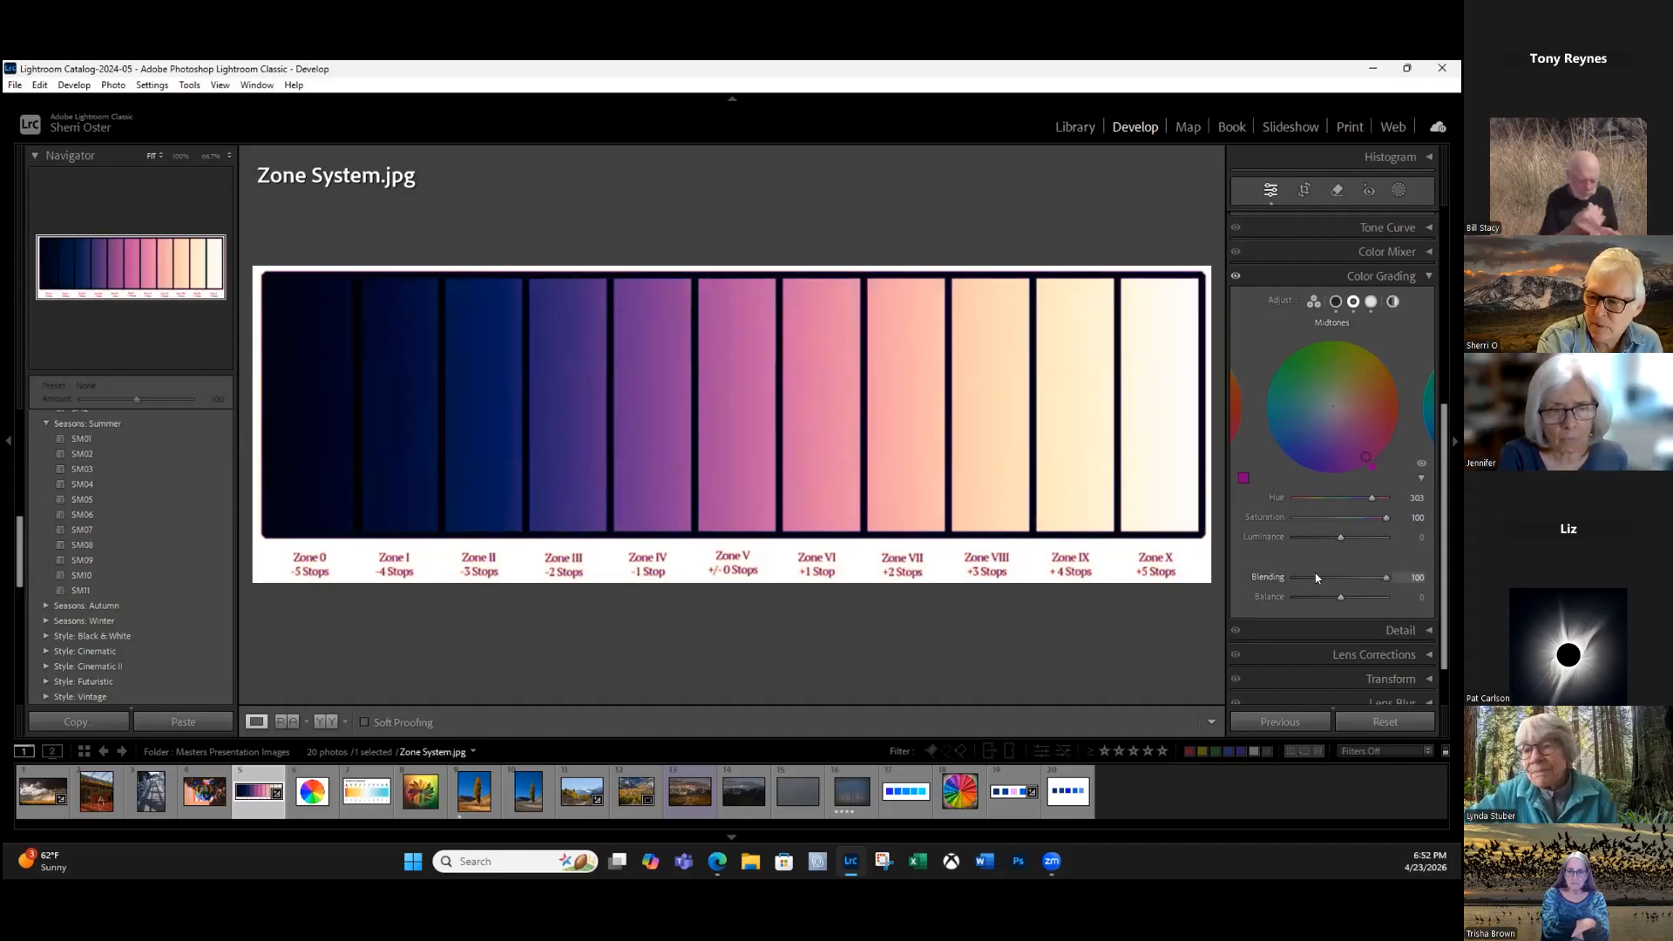
drag(1316, 577, 1319, 578)
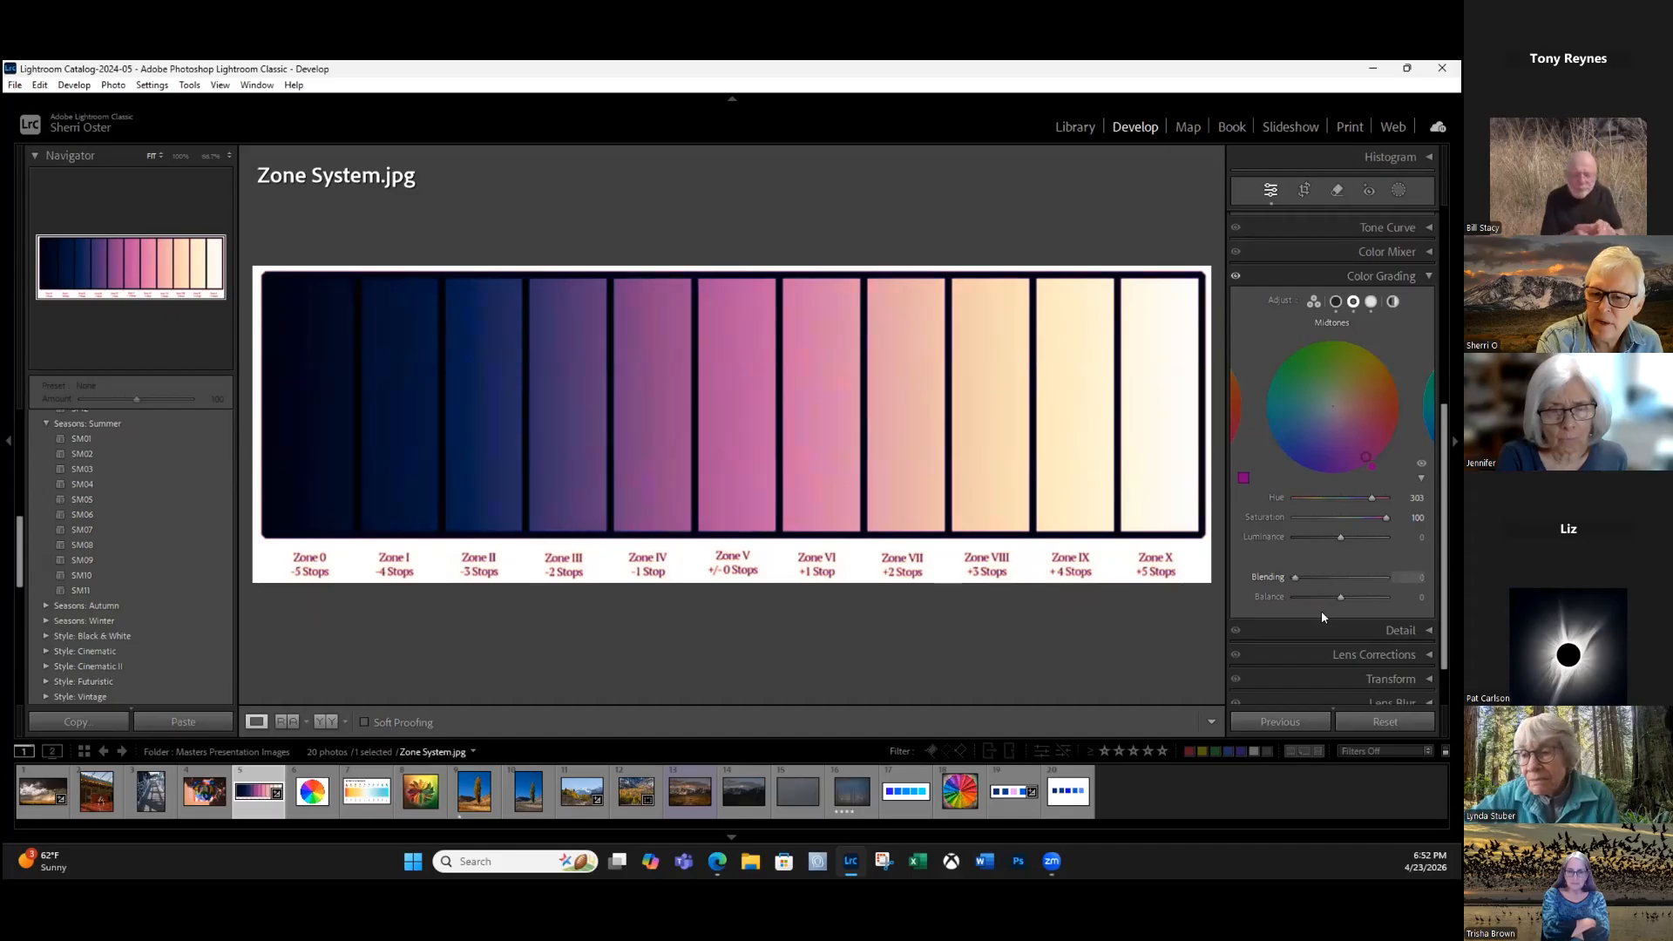
mouse_move(1364, 577)
mouse_down()
mouse_move(1379, 577)
mouse_move(1293, 577)
mouse_move(1370, 577)
mouse_move(1315, 577)
mouse_move(1341, 577)
mouse_up()
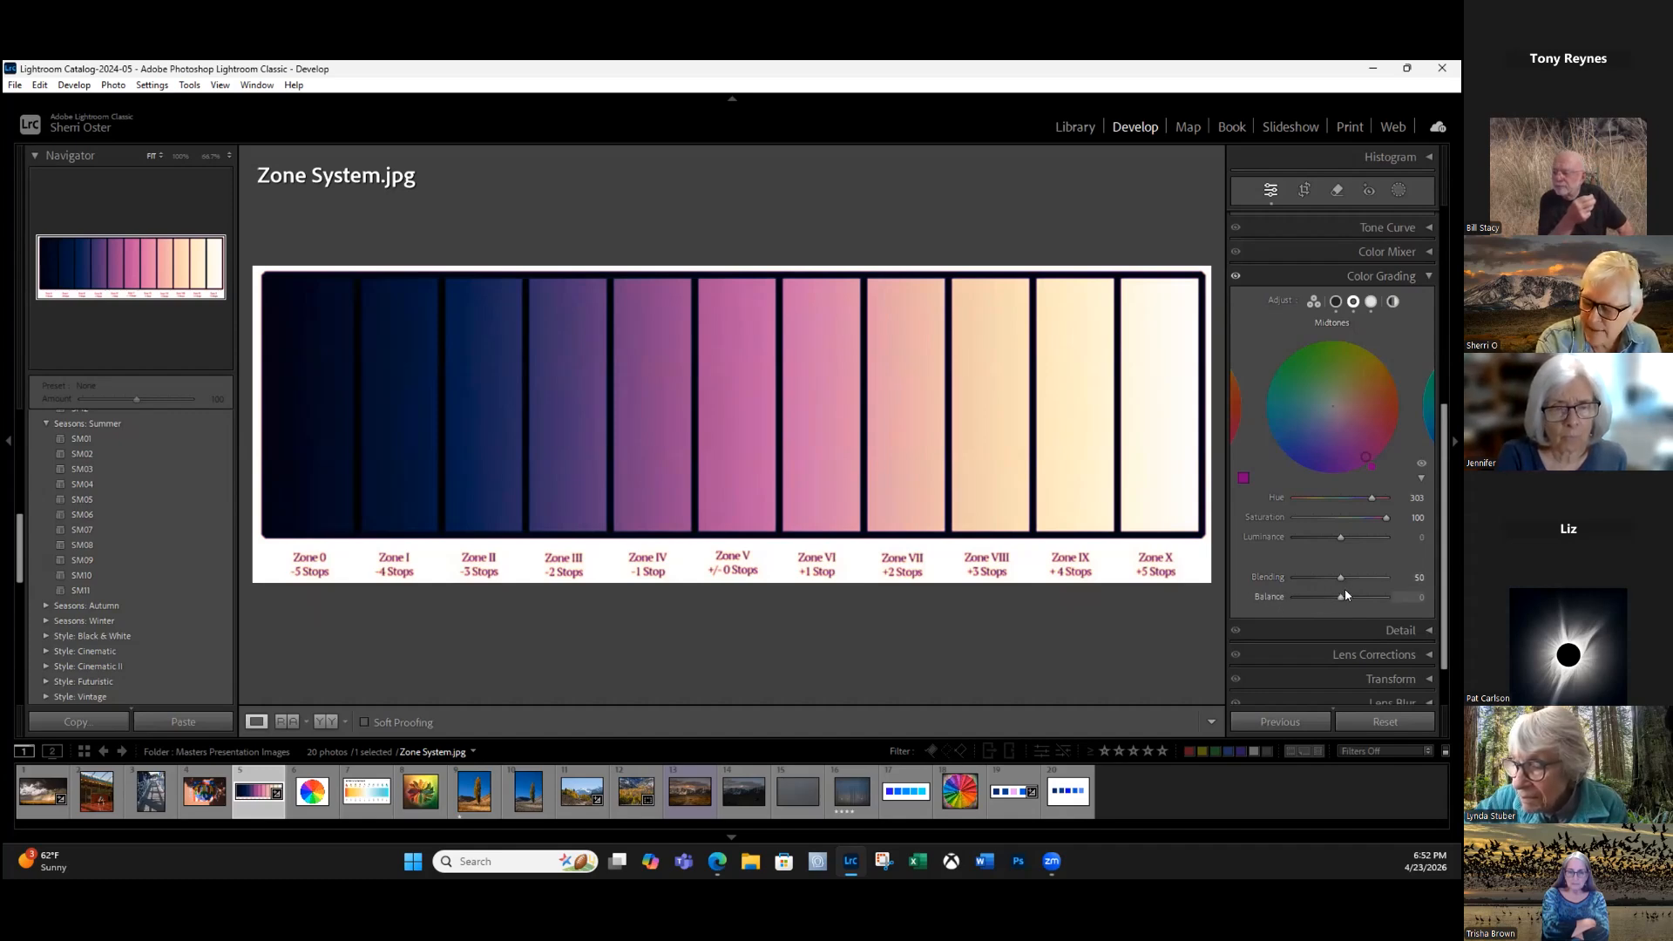
Try the Color Grading Balance at -100, +100 and +57, and return it to 0.
drag(1341, 597, 1295, 597)
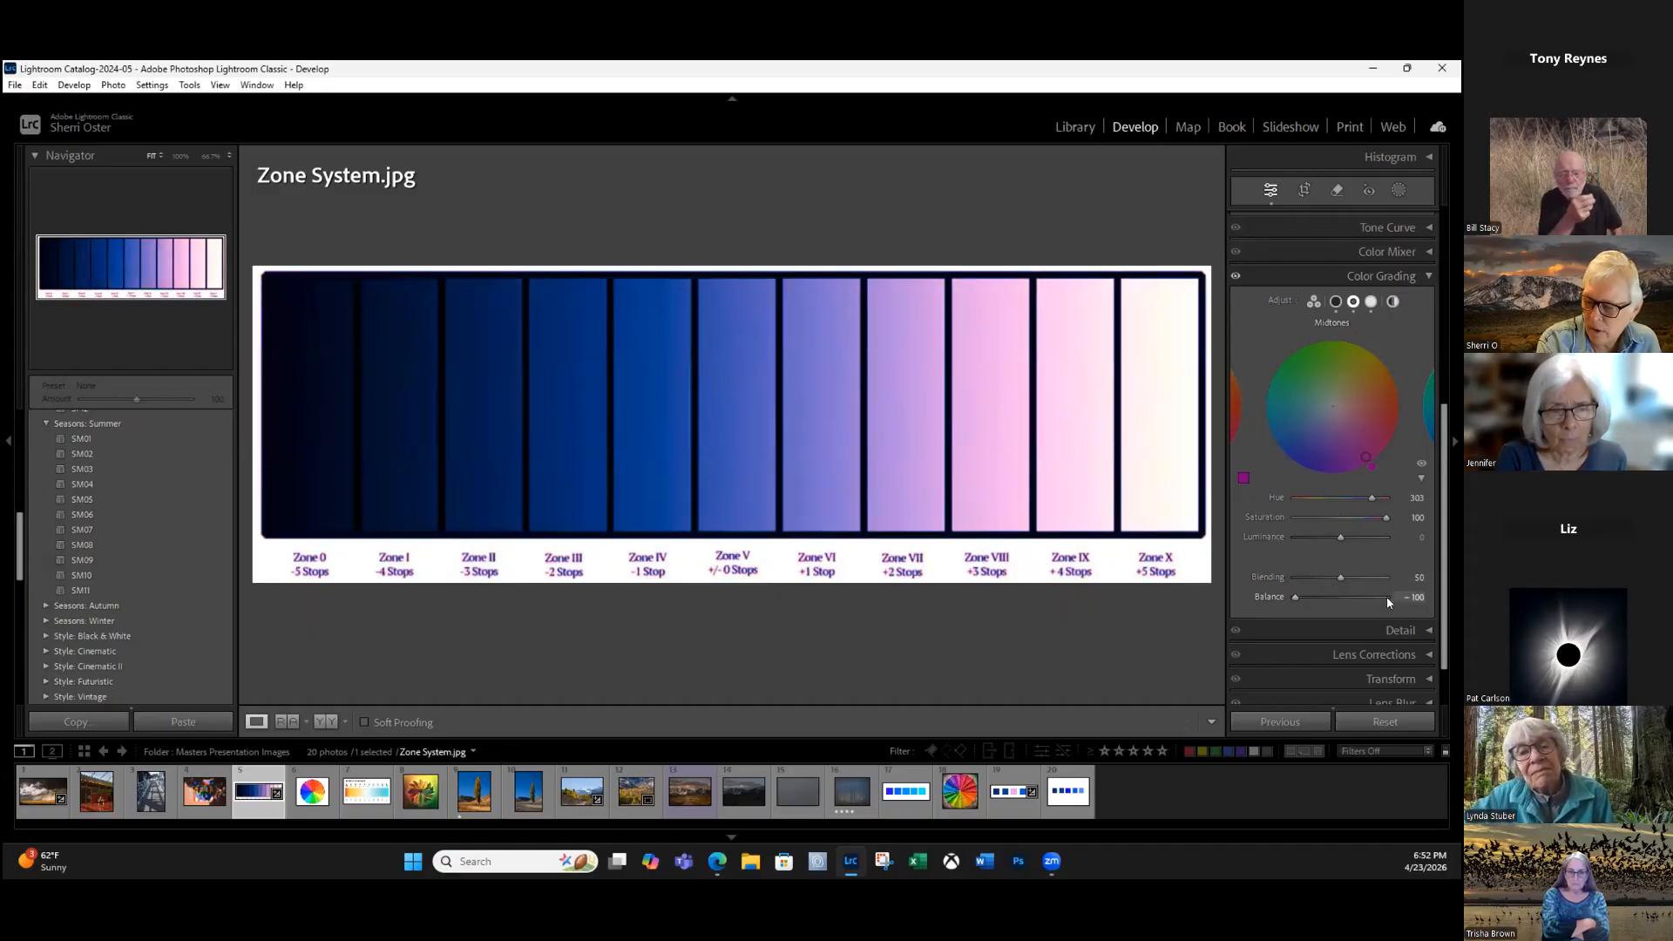
drag(1296, 597, 1387, 597)
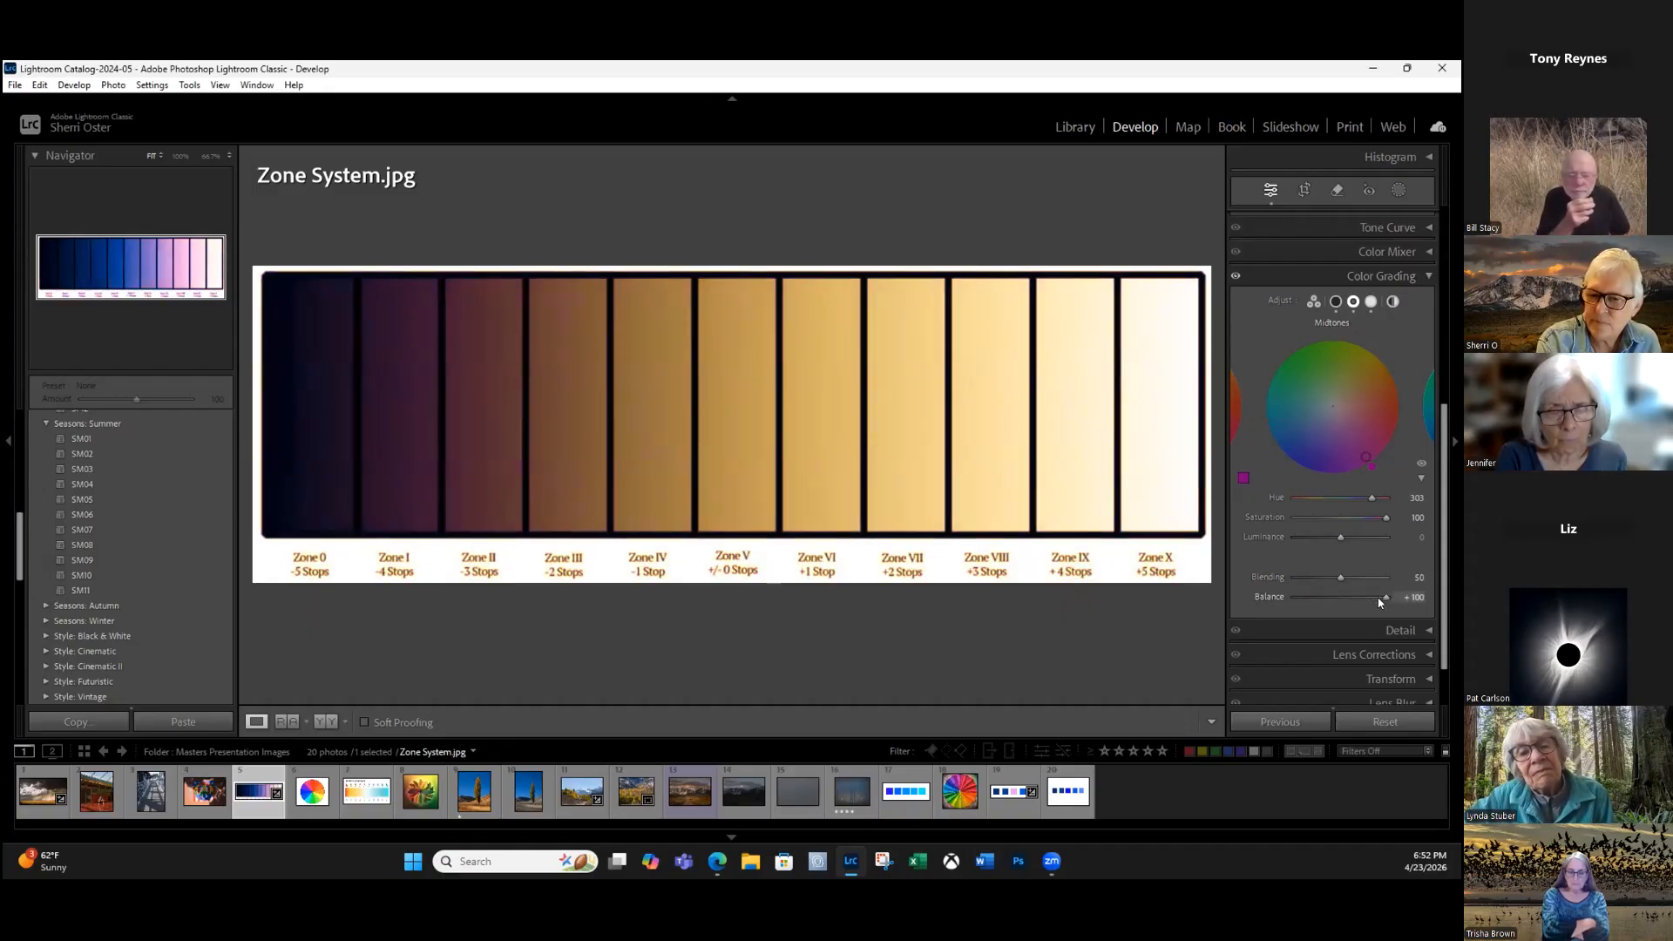
click(1294, 598)
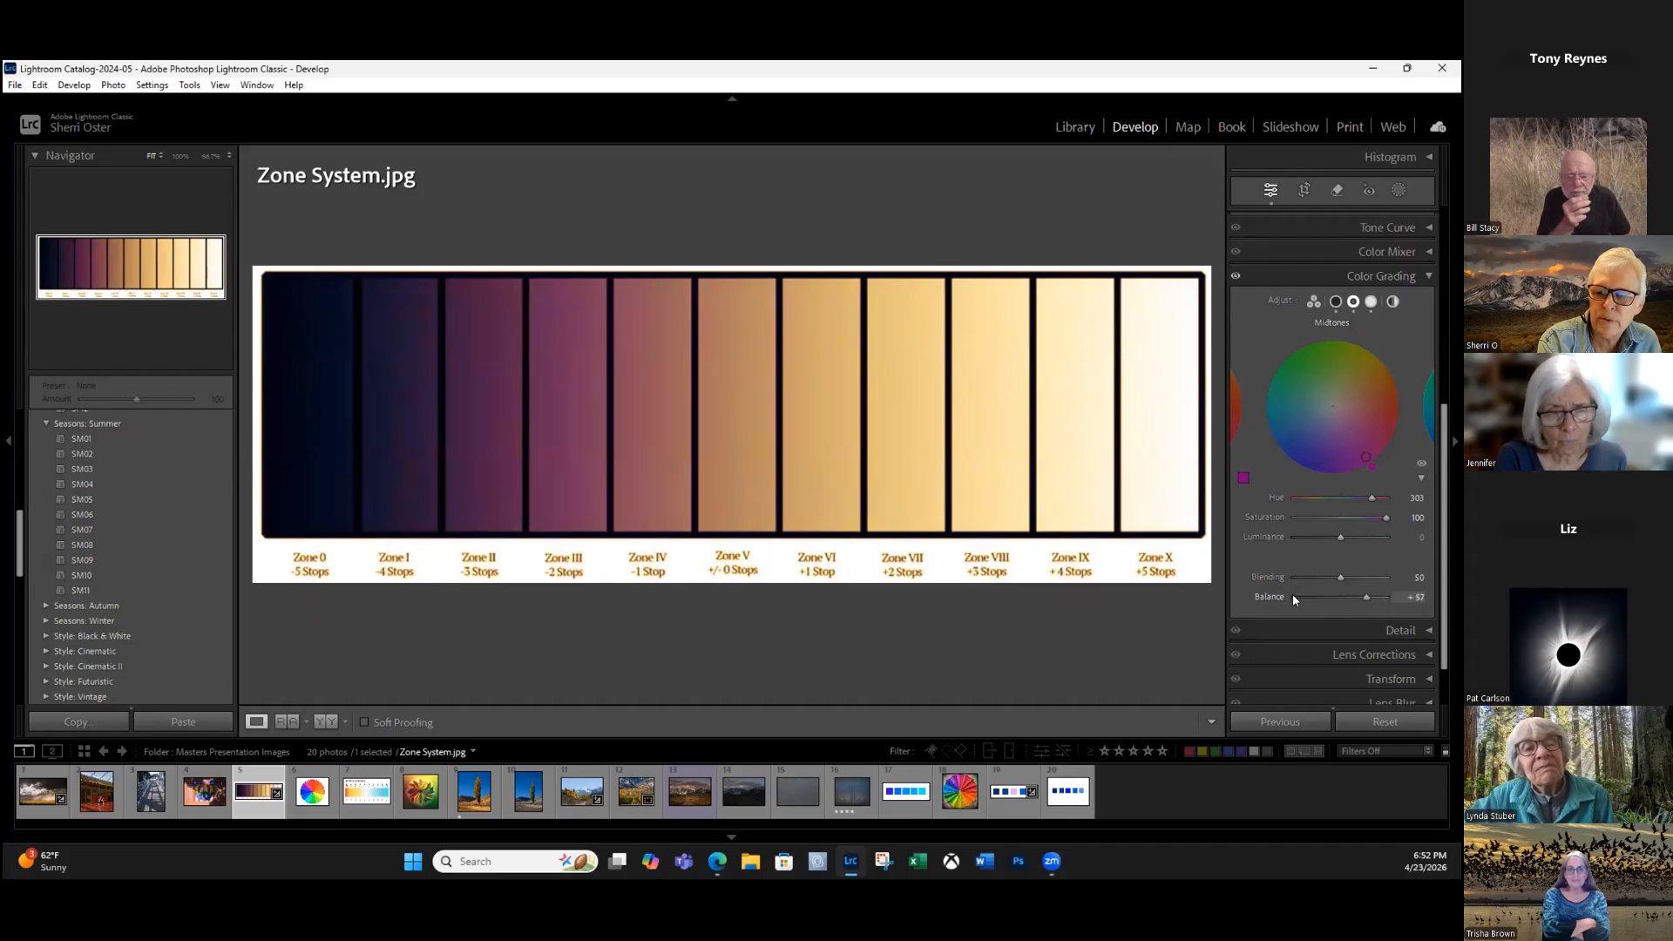
click(1295, 597)
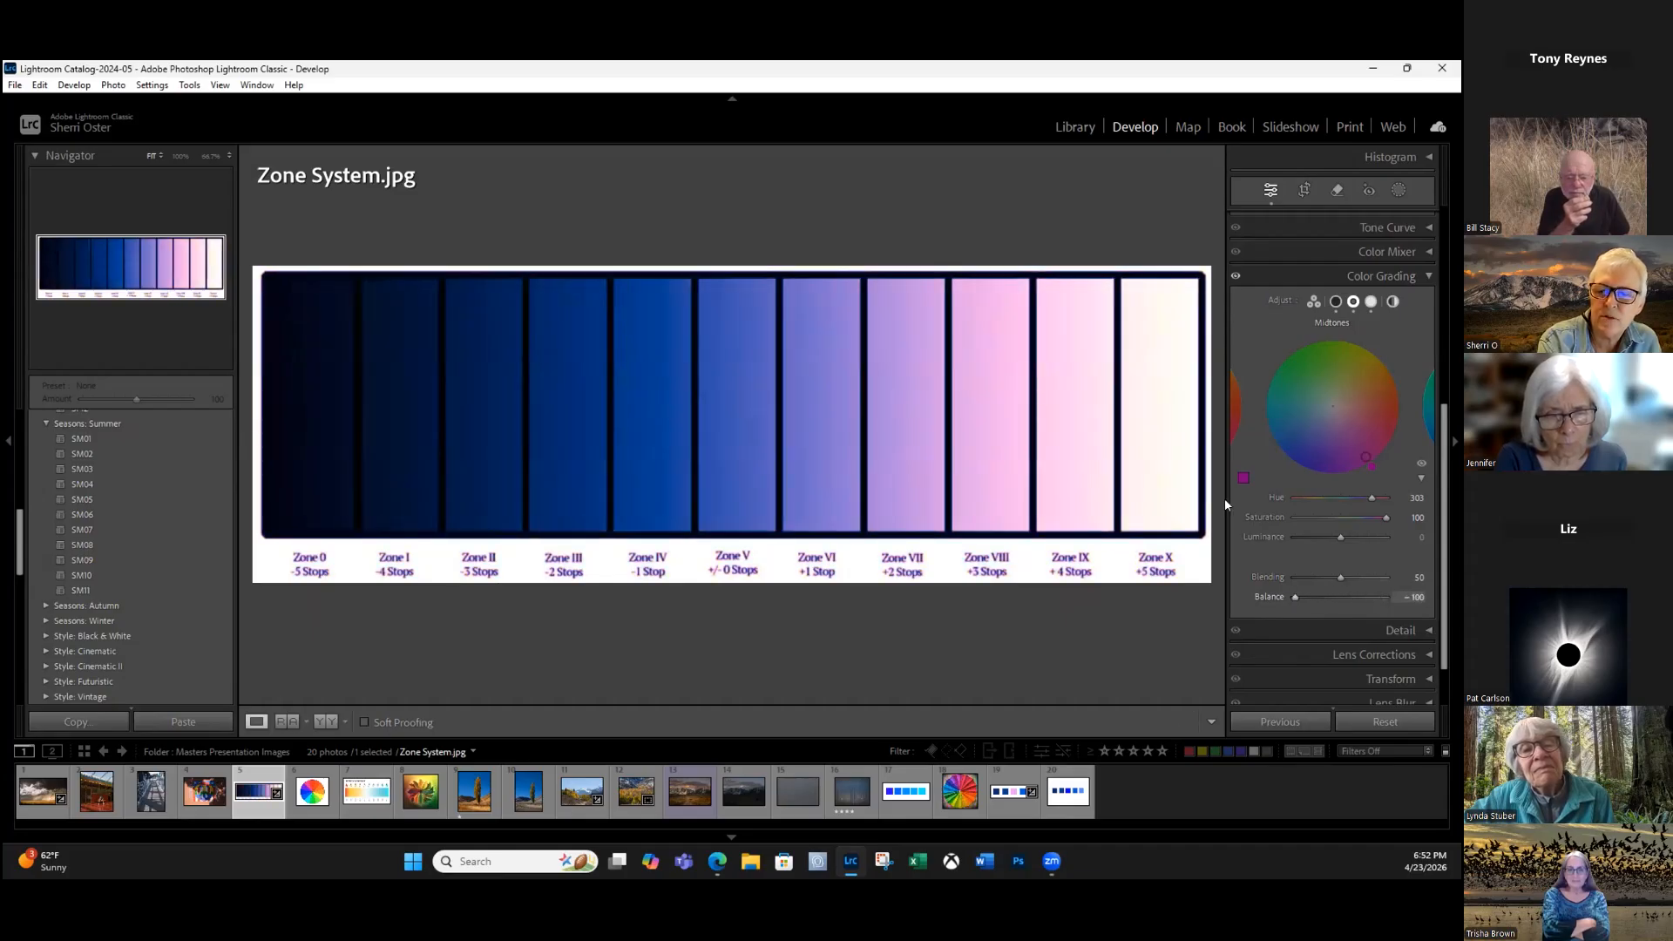
key(plus)
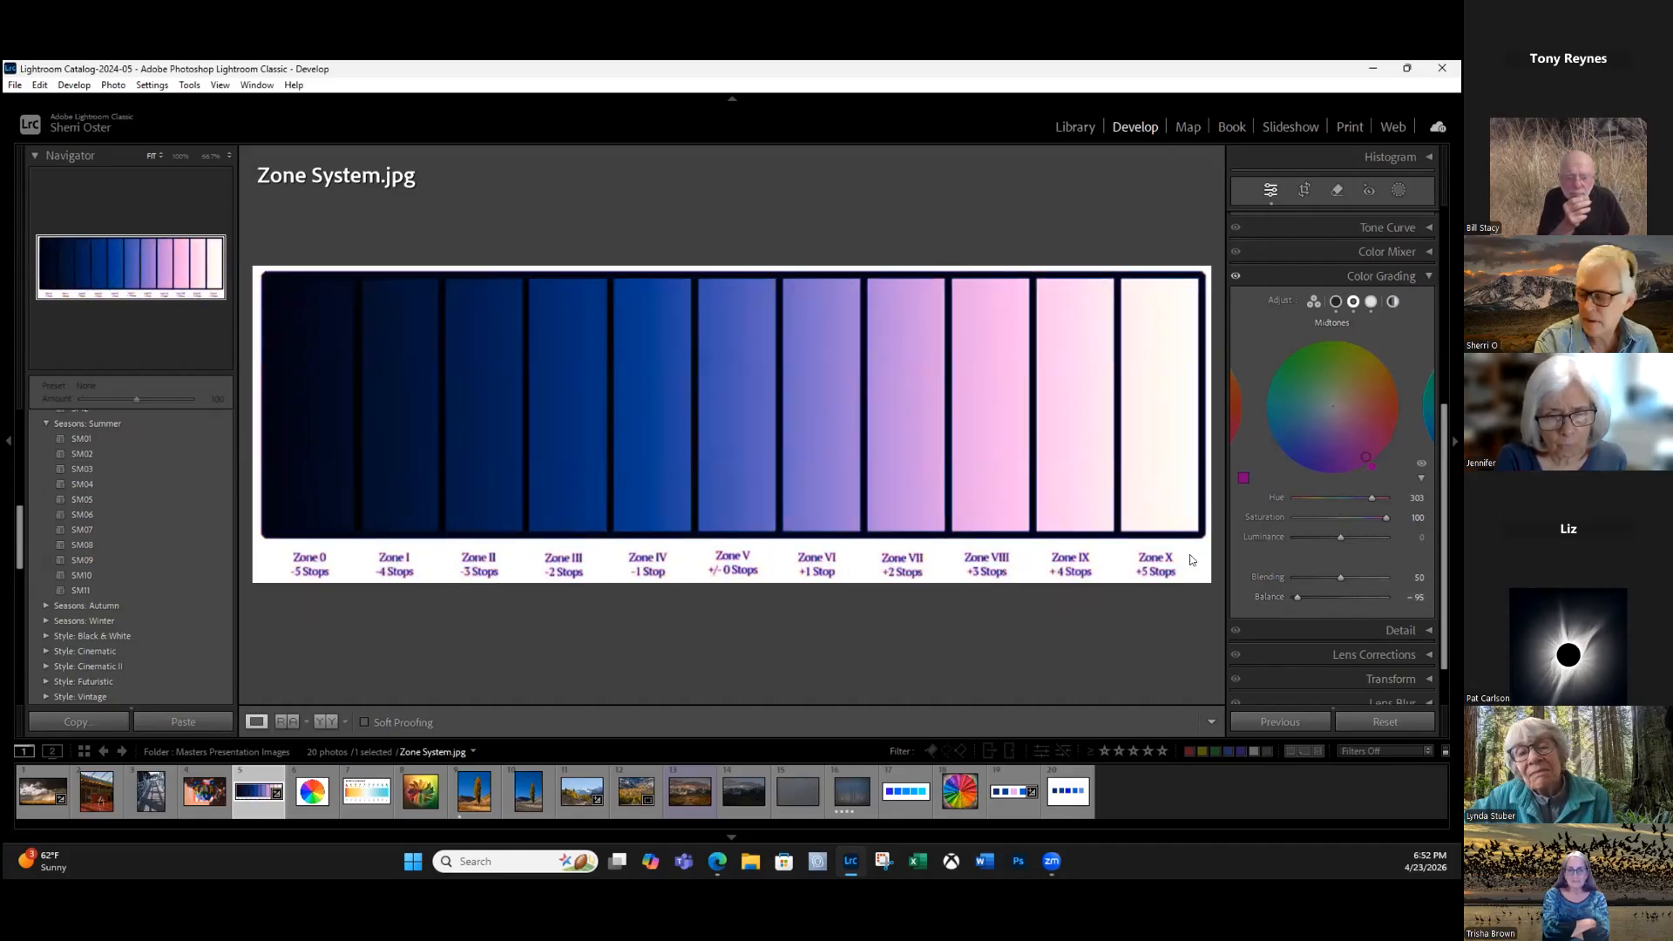
key(ctrl+z)
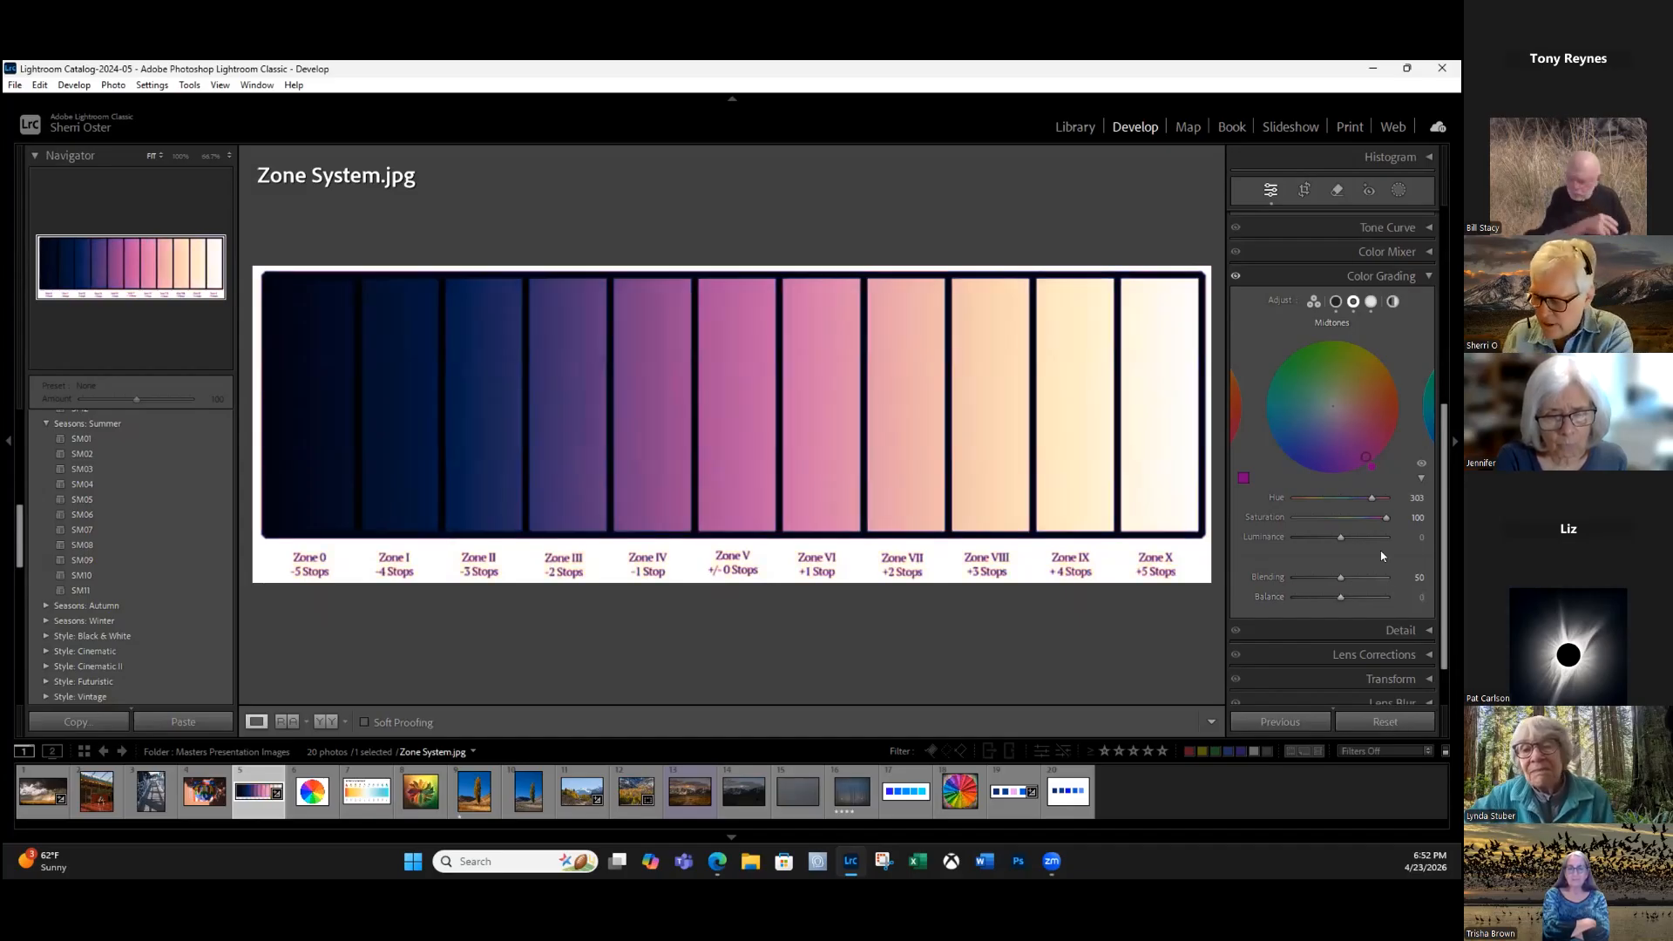
Reset the zone chart and apply a global red tint with Hue 0 and Saturation 70 in Color Grading.
double_click(1379, 420)
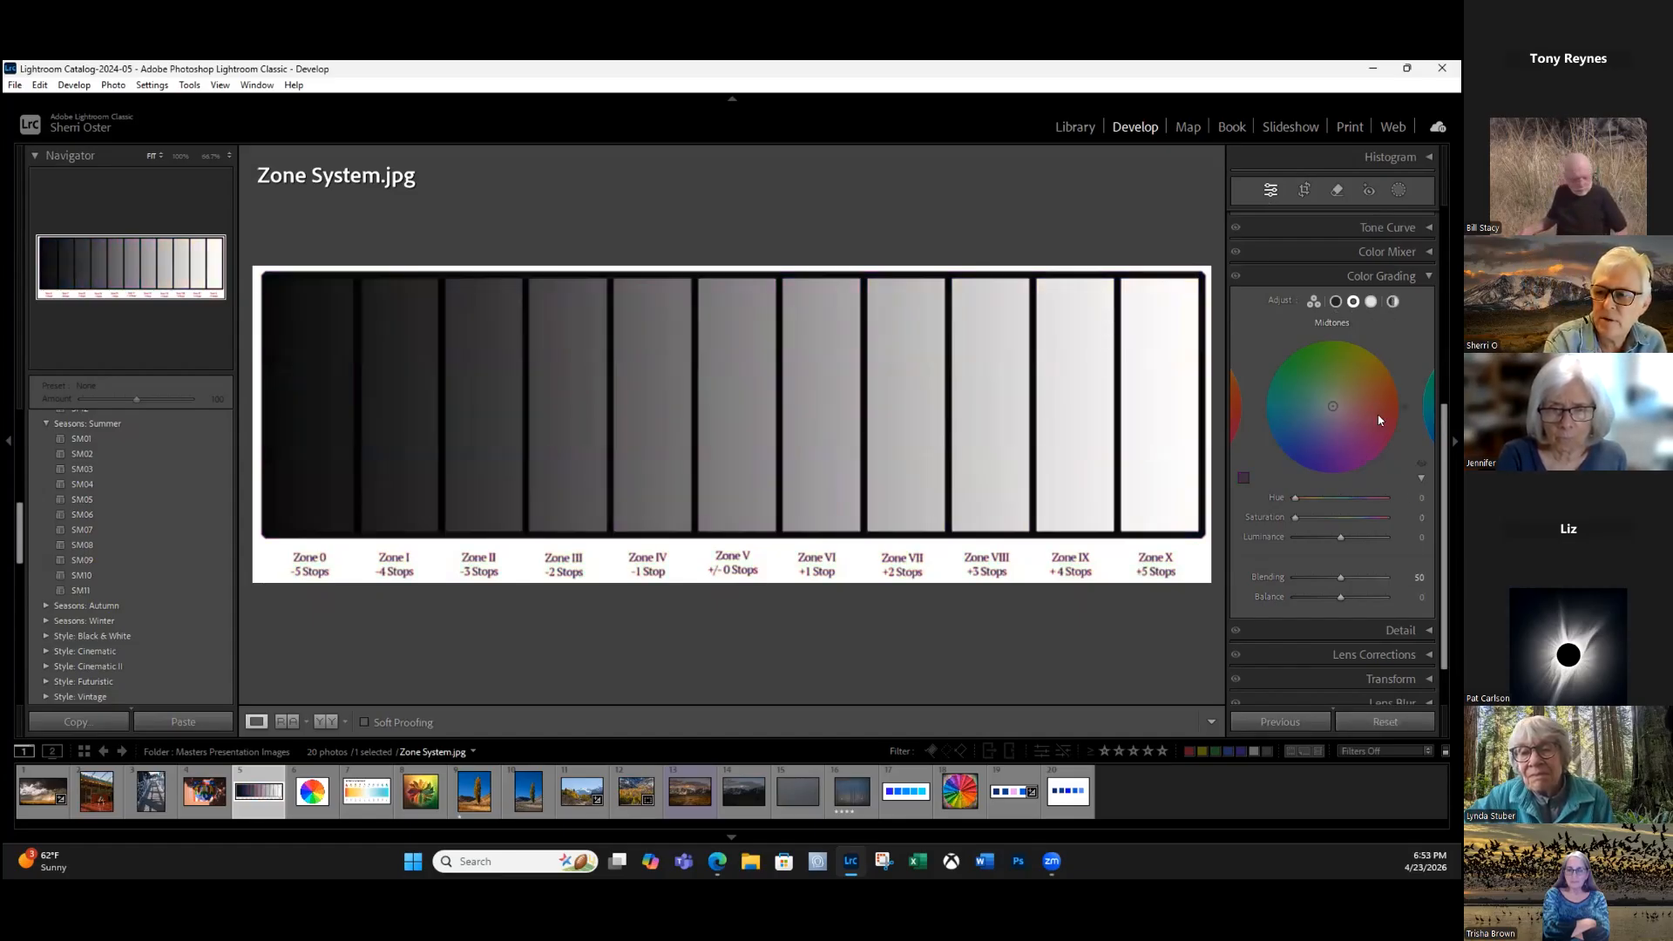
click(1378, 415)
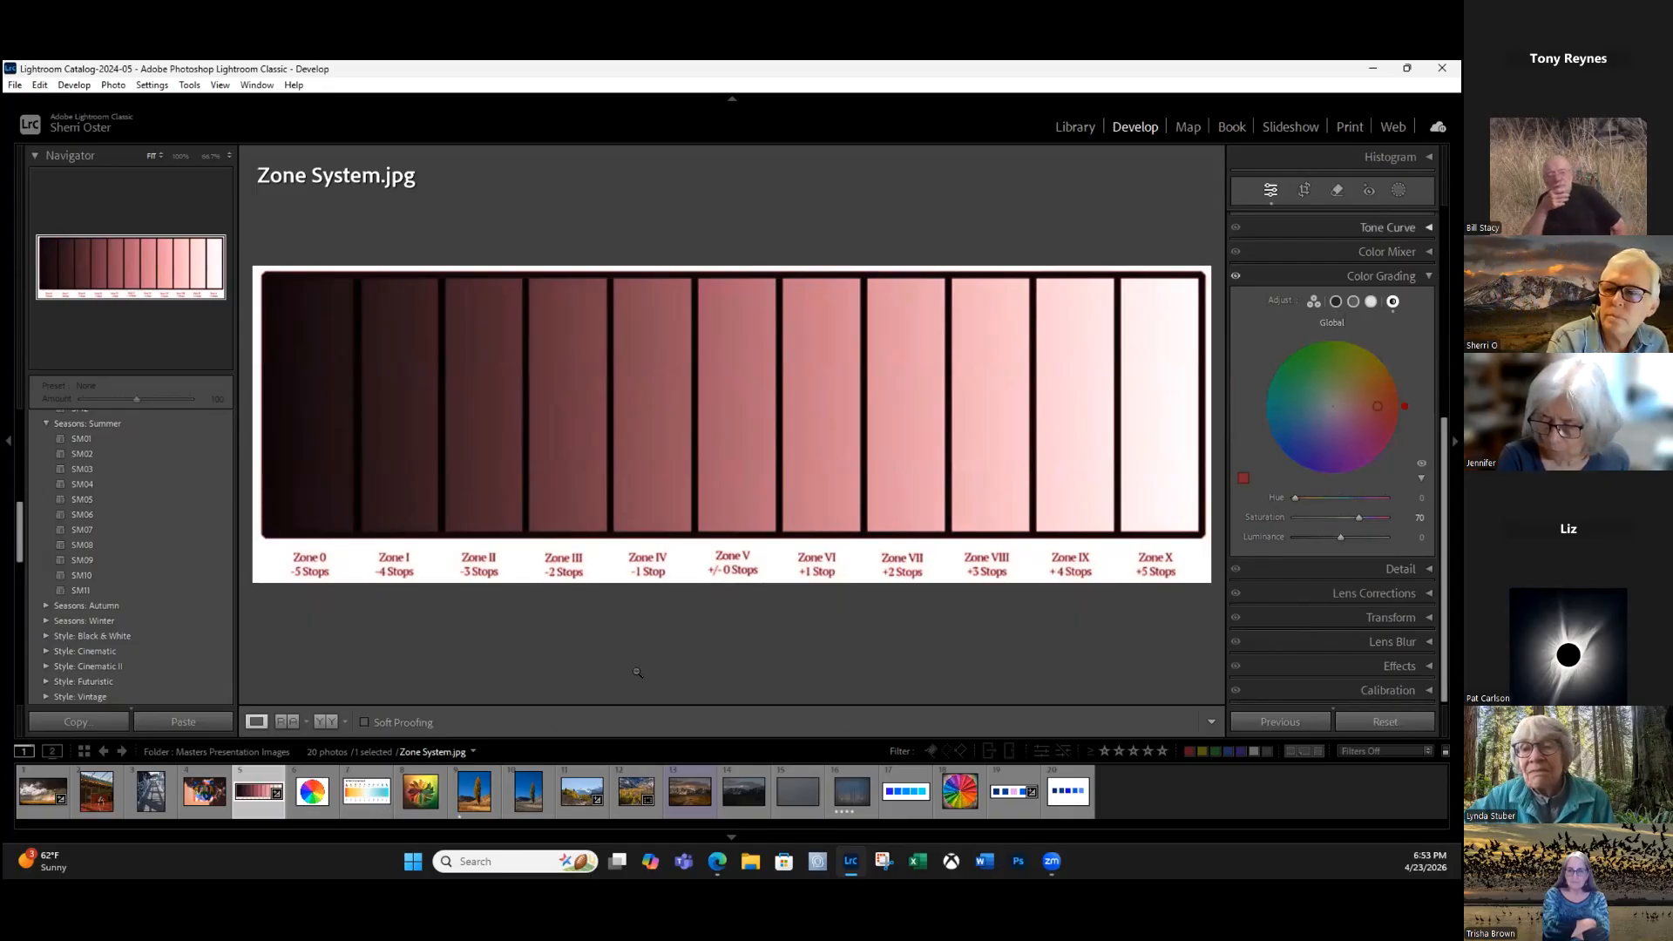
key(ctrl+1)
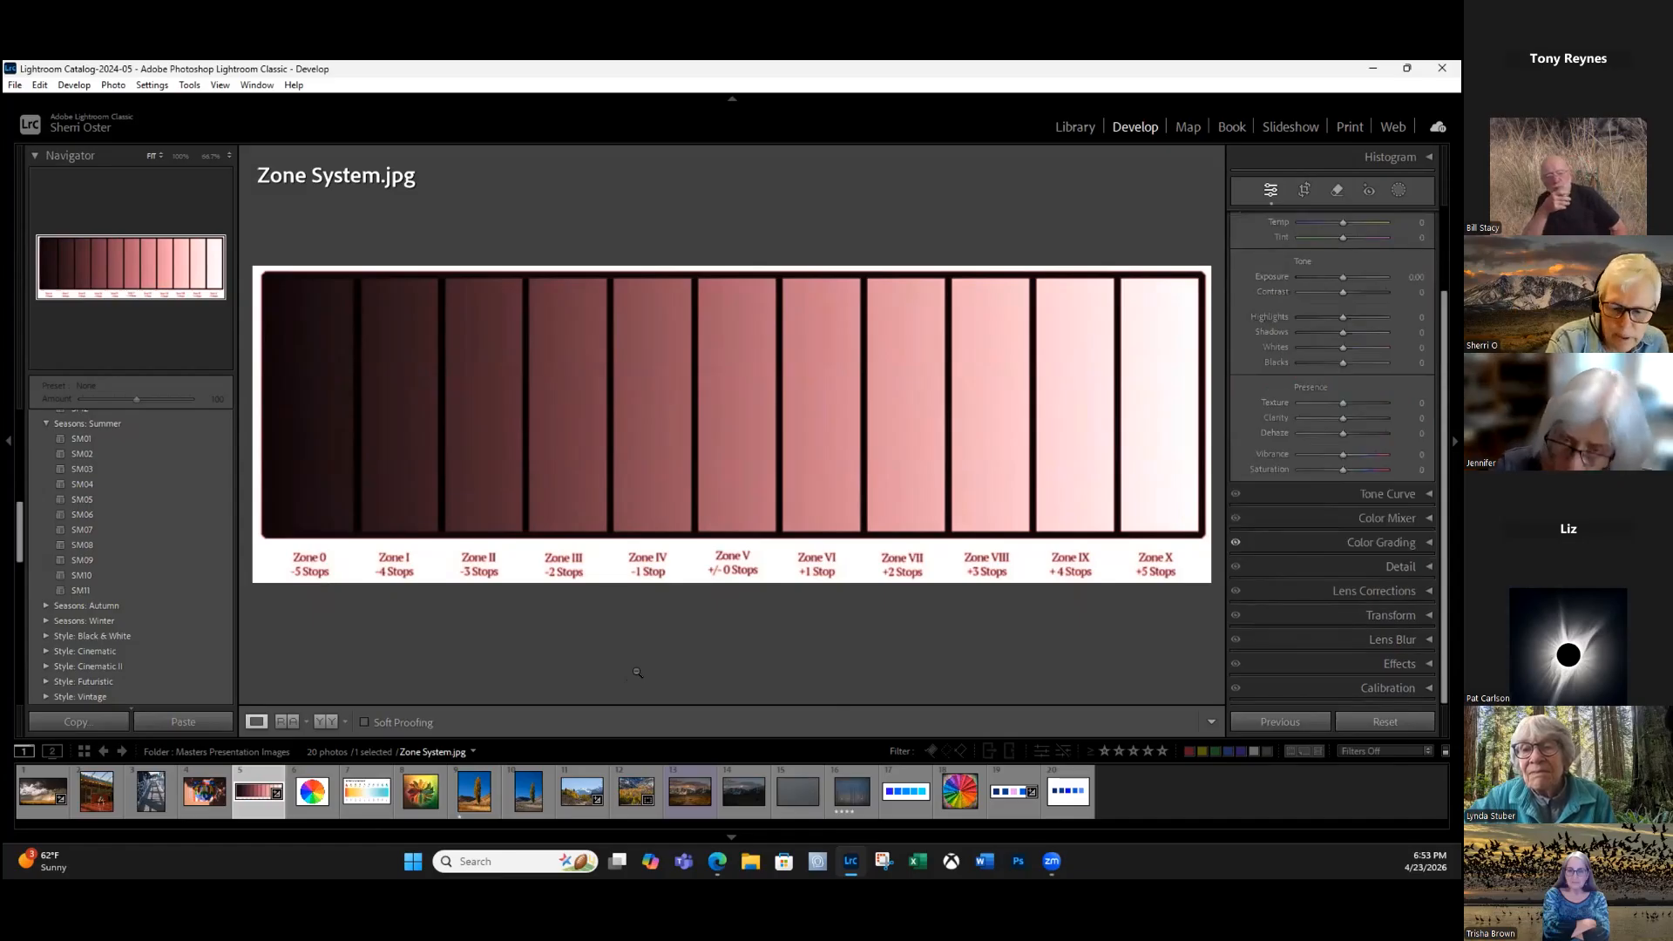
On the Kelvin scale chart, try the Calibration Green Primary at Hue +100 and -100 and Saturation -100, and return both to 0.
key(Right)
key(Right)
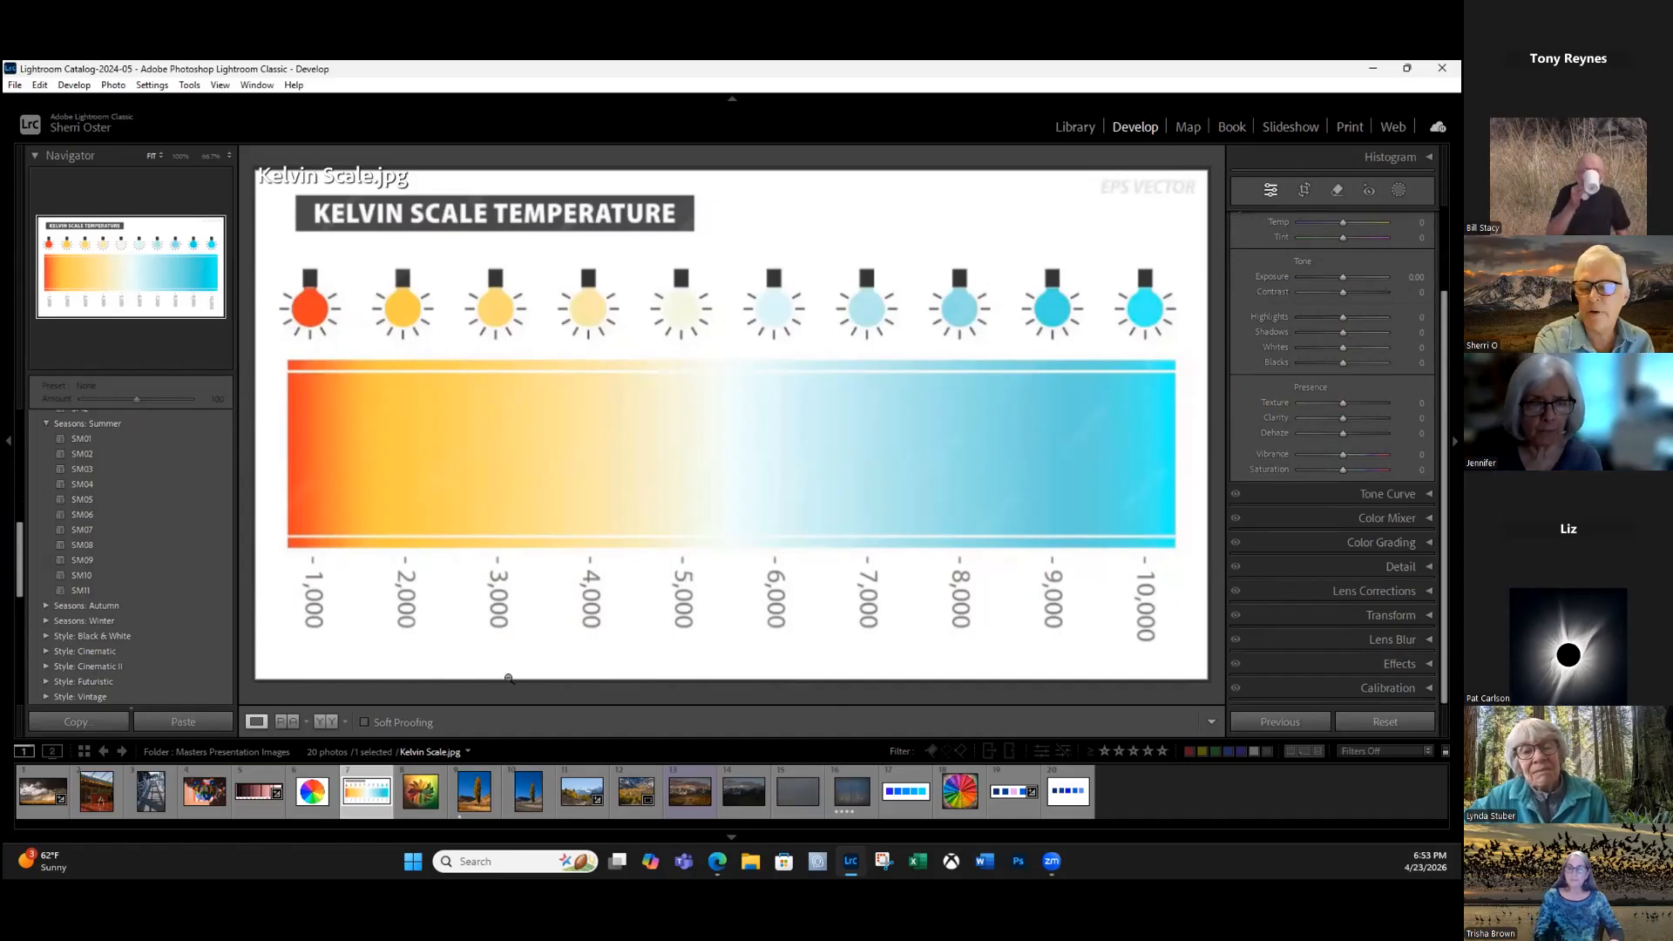
click(1428, 688)
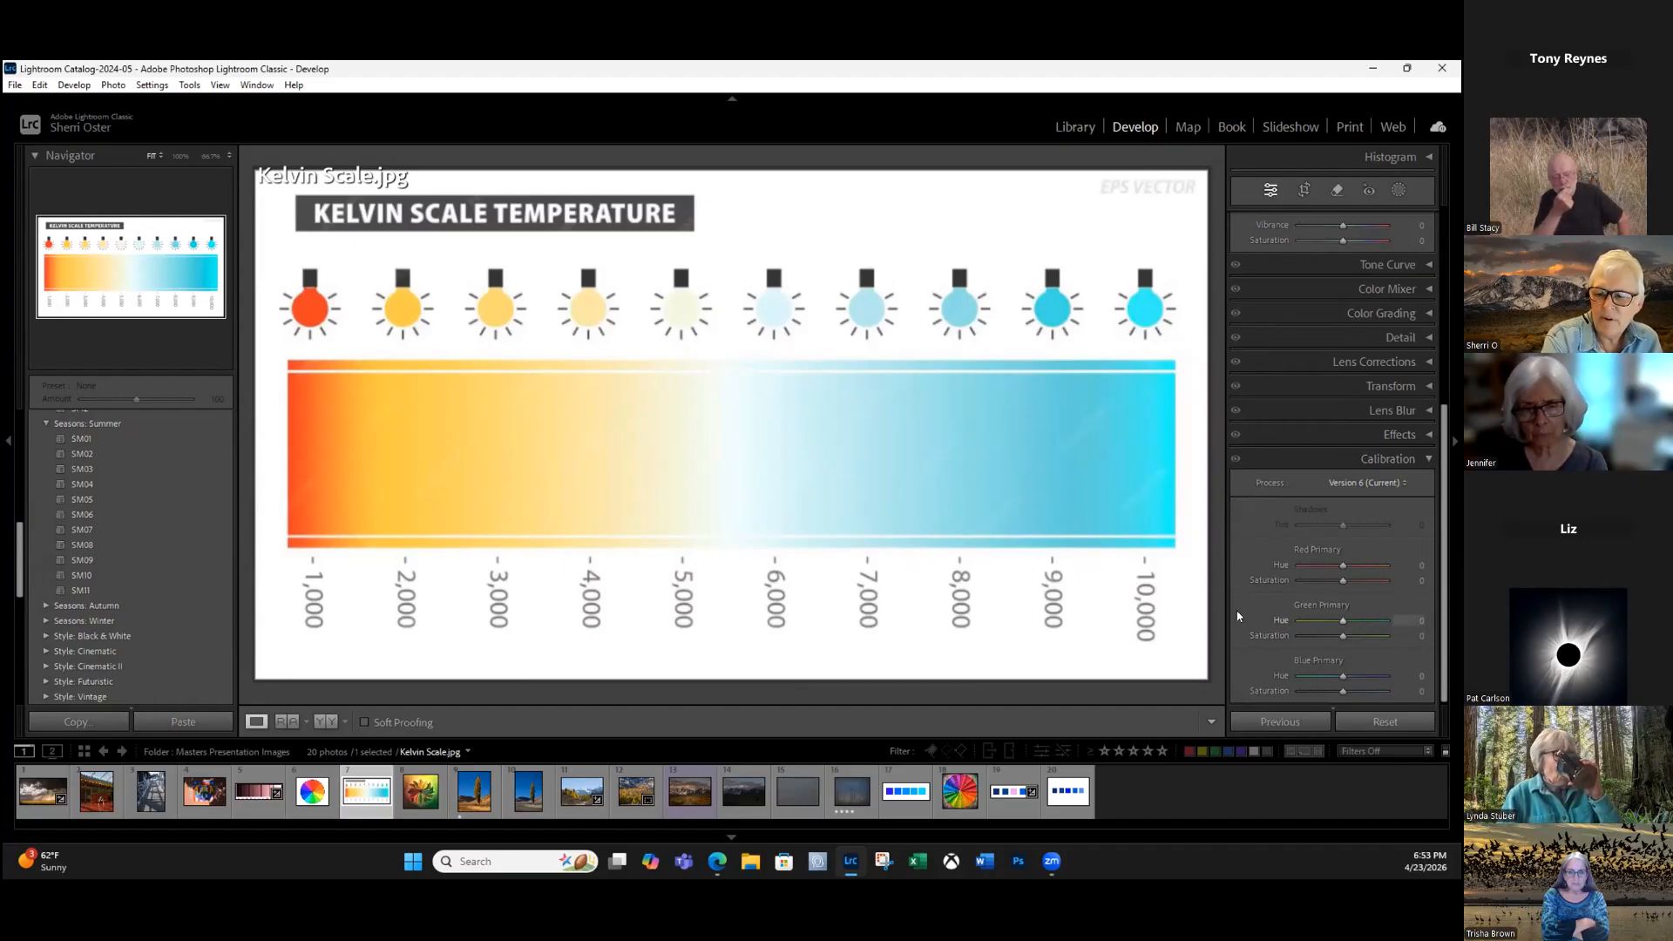
drag(1377, 603, 1290, 635)
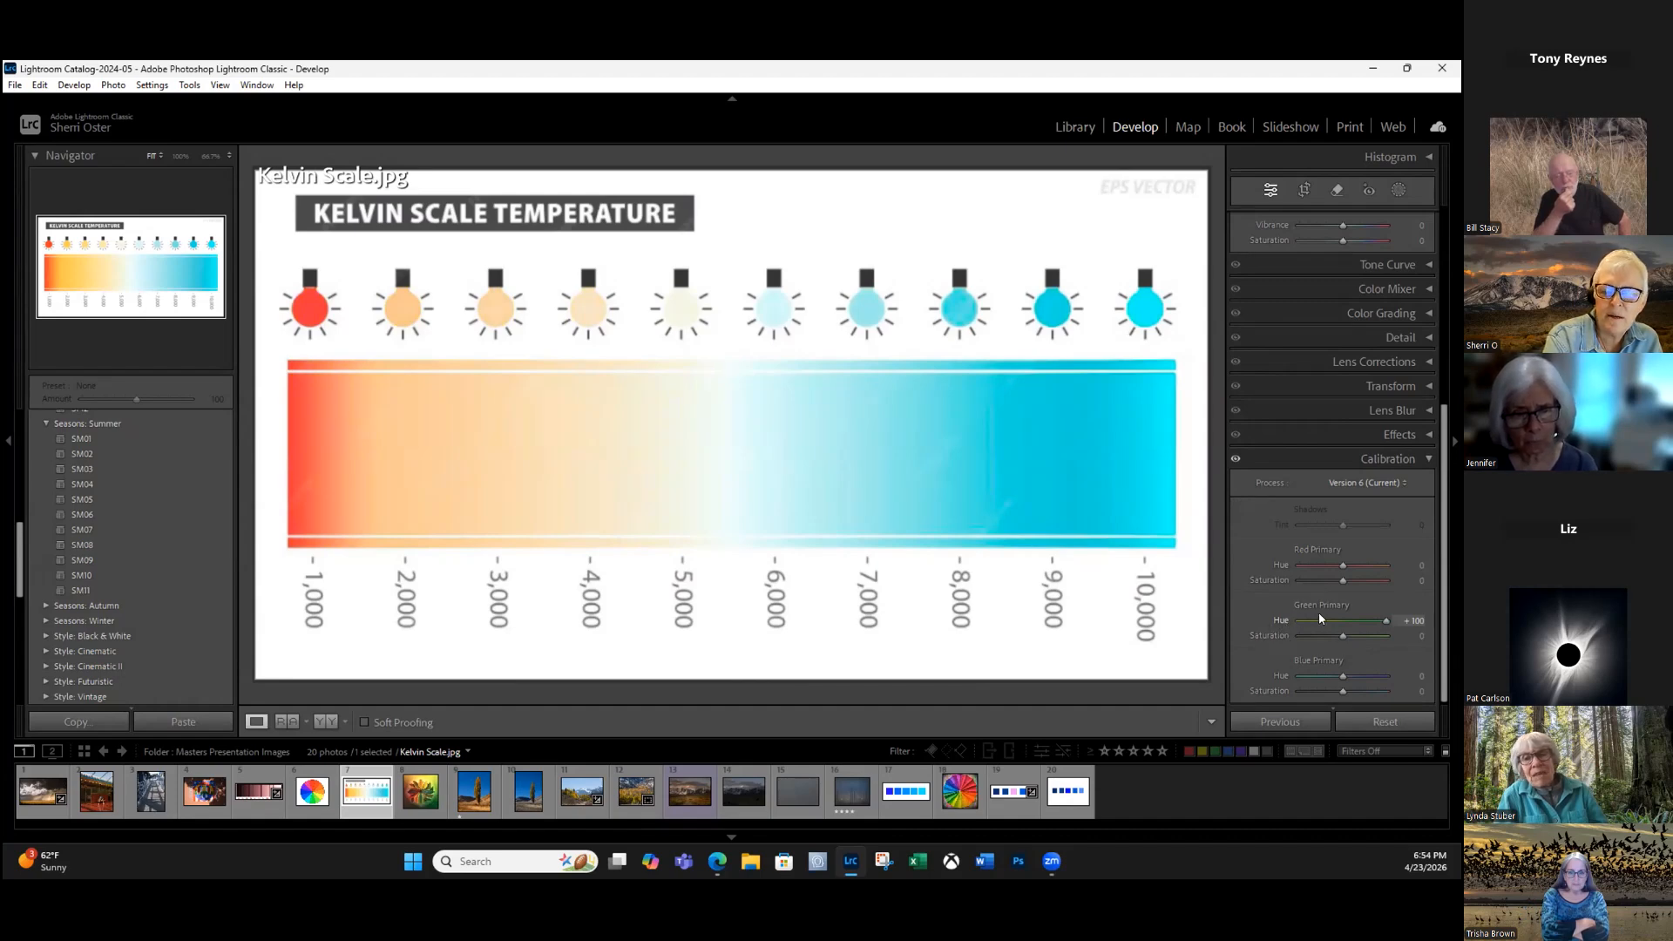
click(1300, 621)
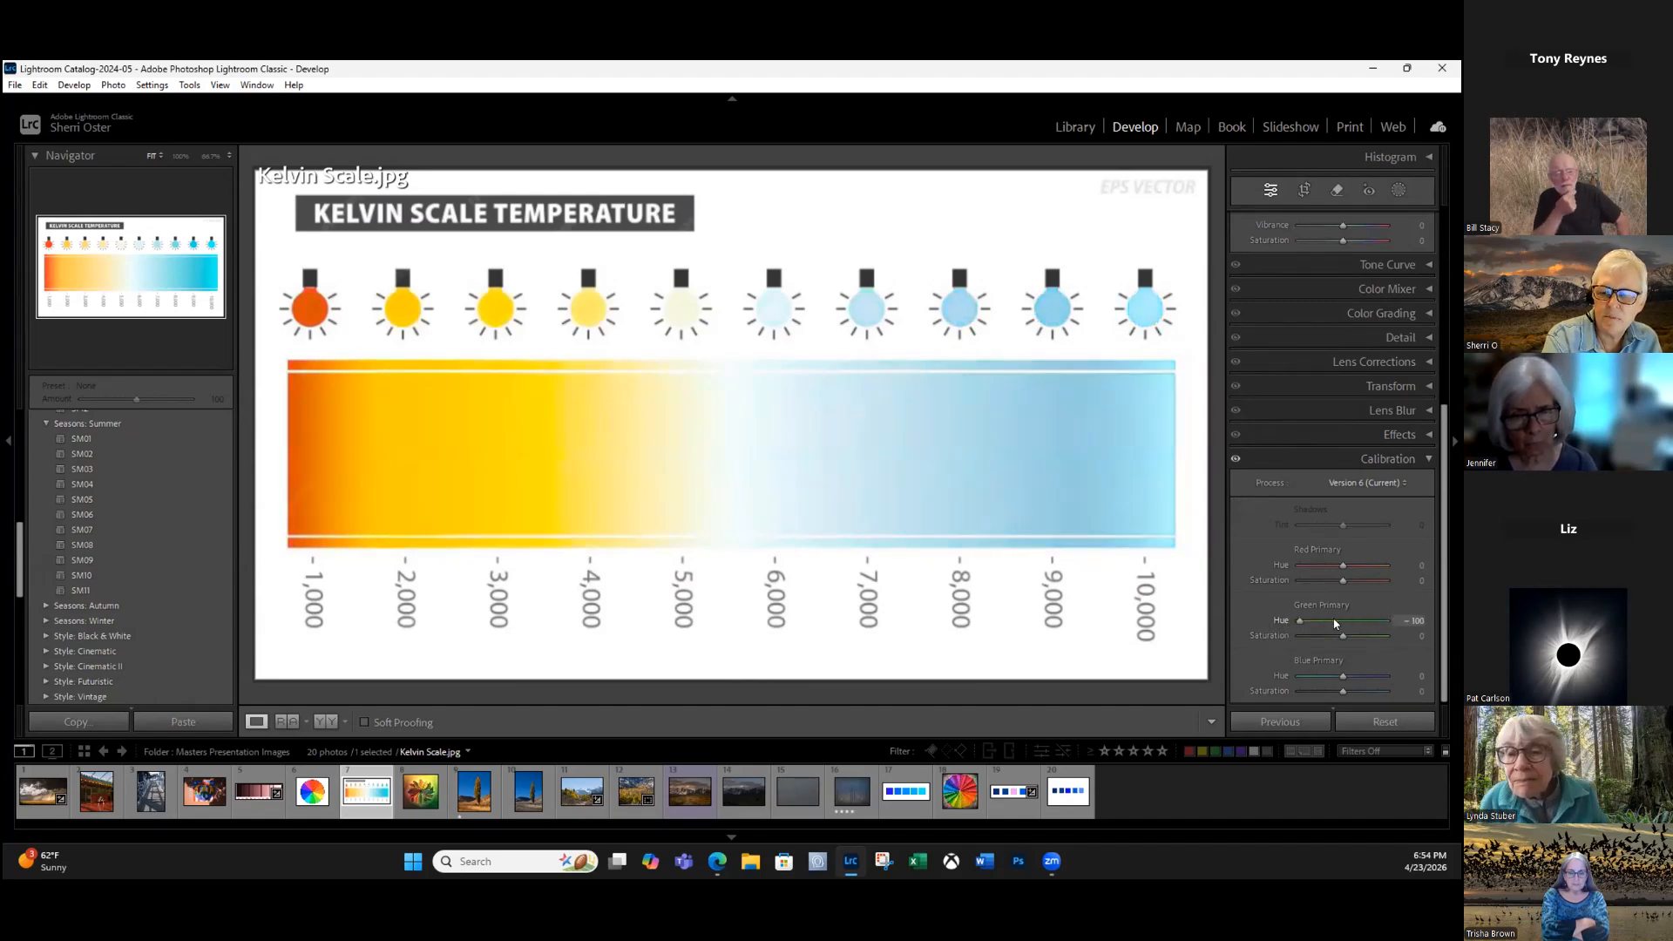
click(1299, 632)
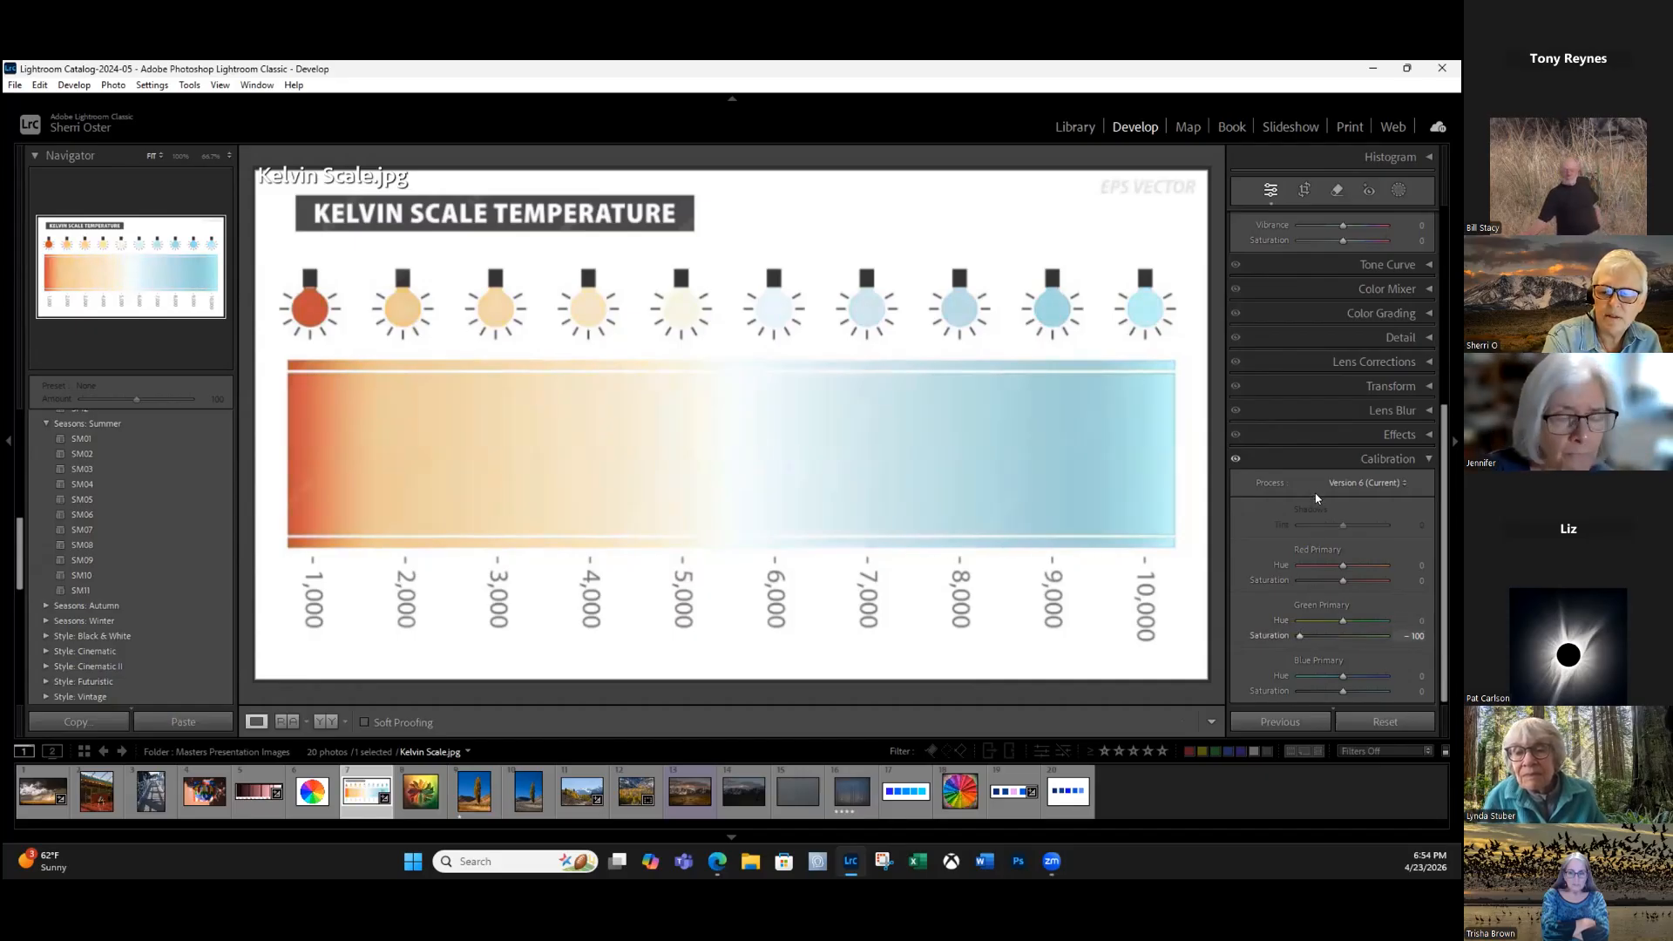
double_click(1269, 635)
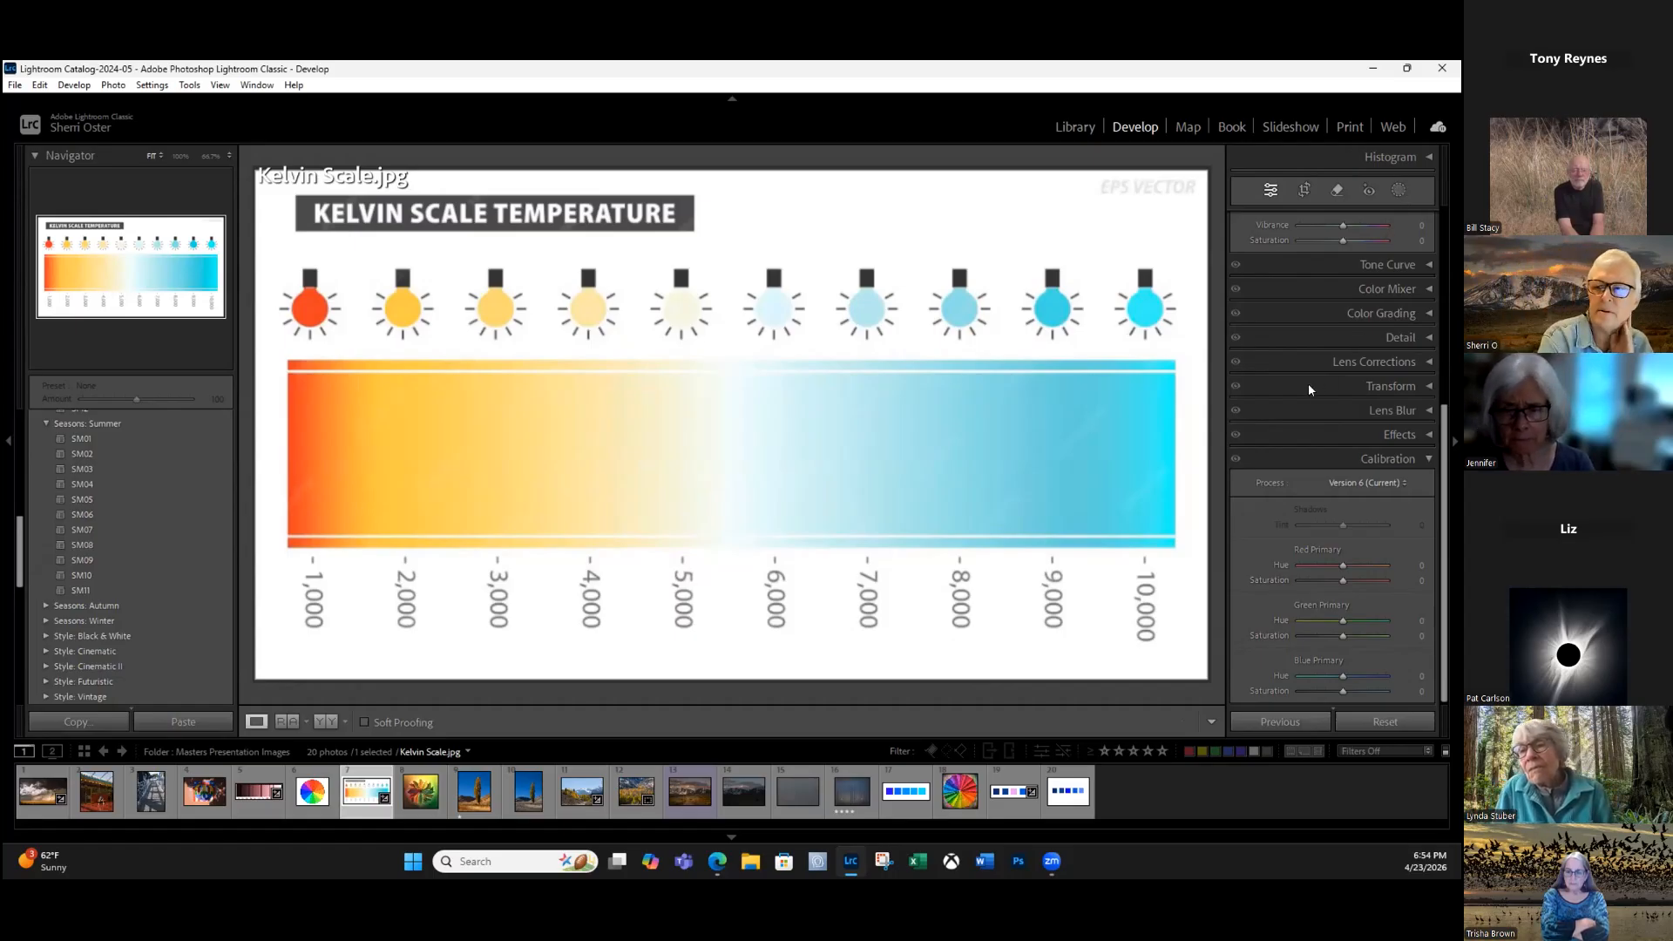
Set Hue to -40 and Saturation to -5 in a radial gradient mask over the middle of the Kelvin scale chart.
key(shift+w)
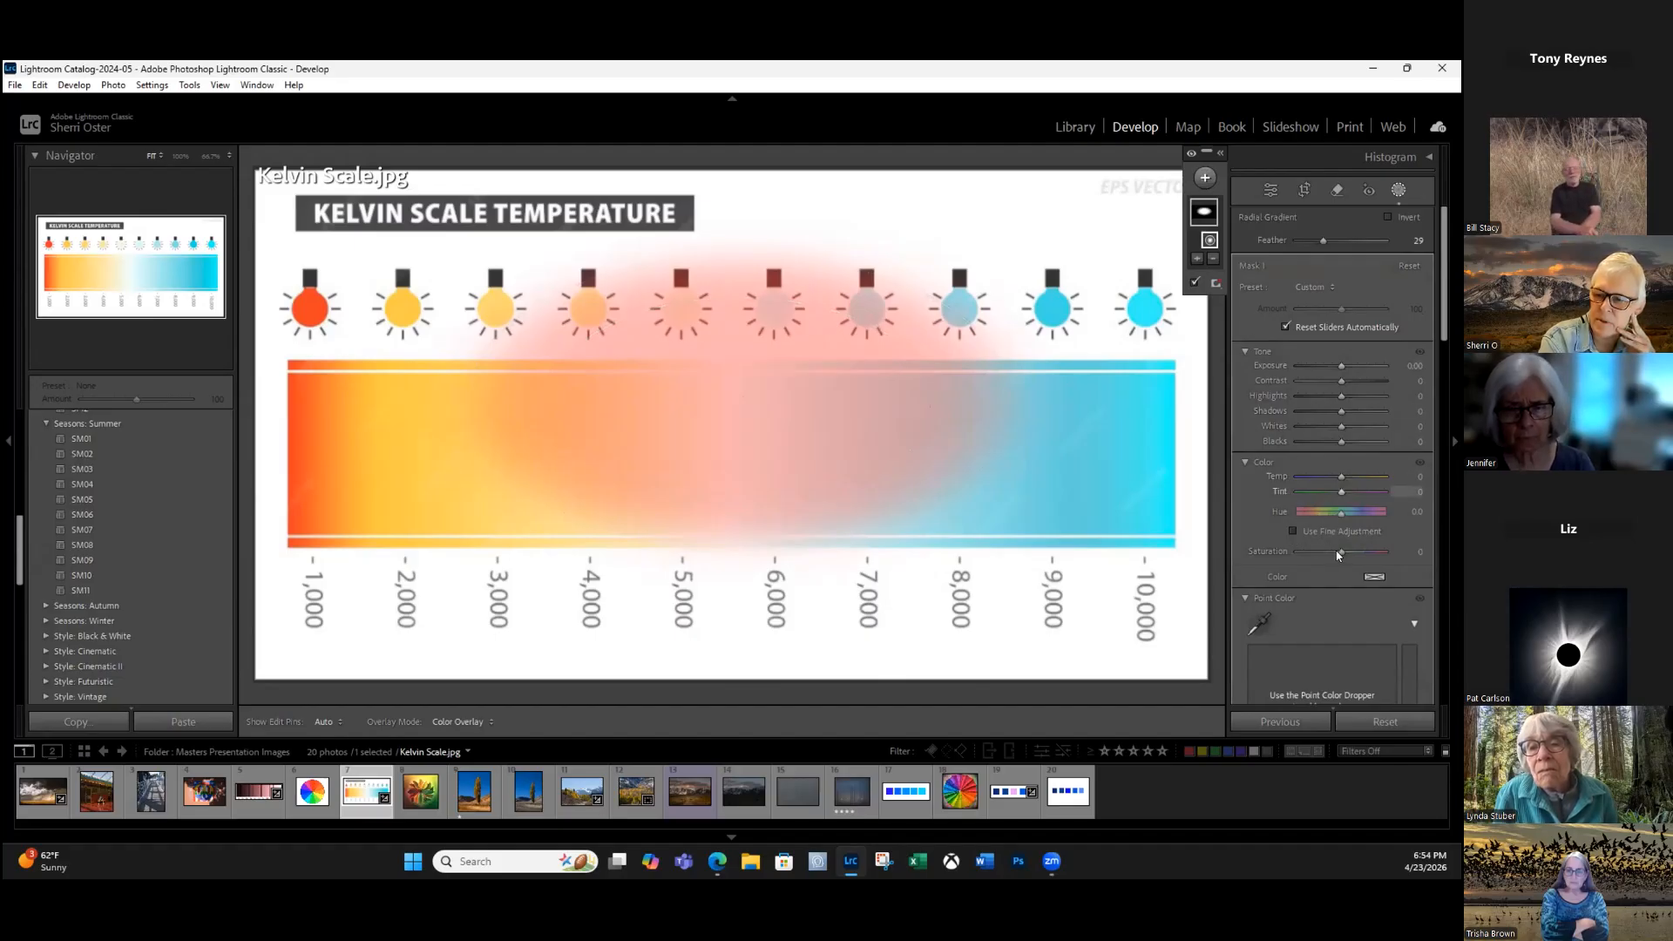
mouse_move(1341, 512)
mouse_down()
mouse_move(1301, 512)
mouse_move(1331, 513)
mouse_up()
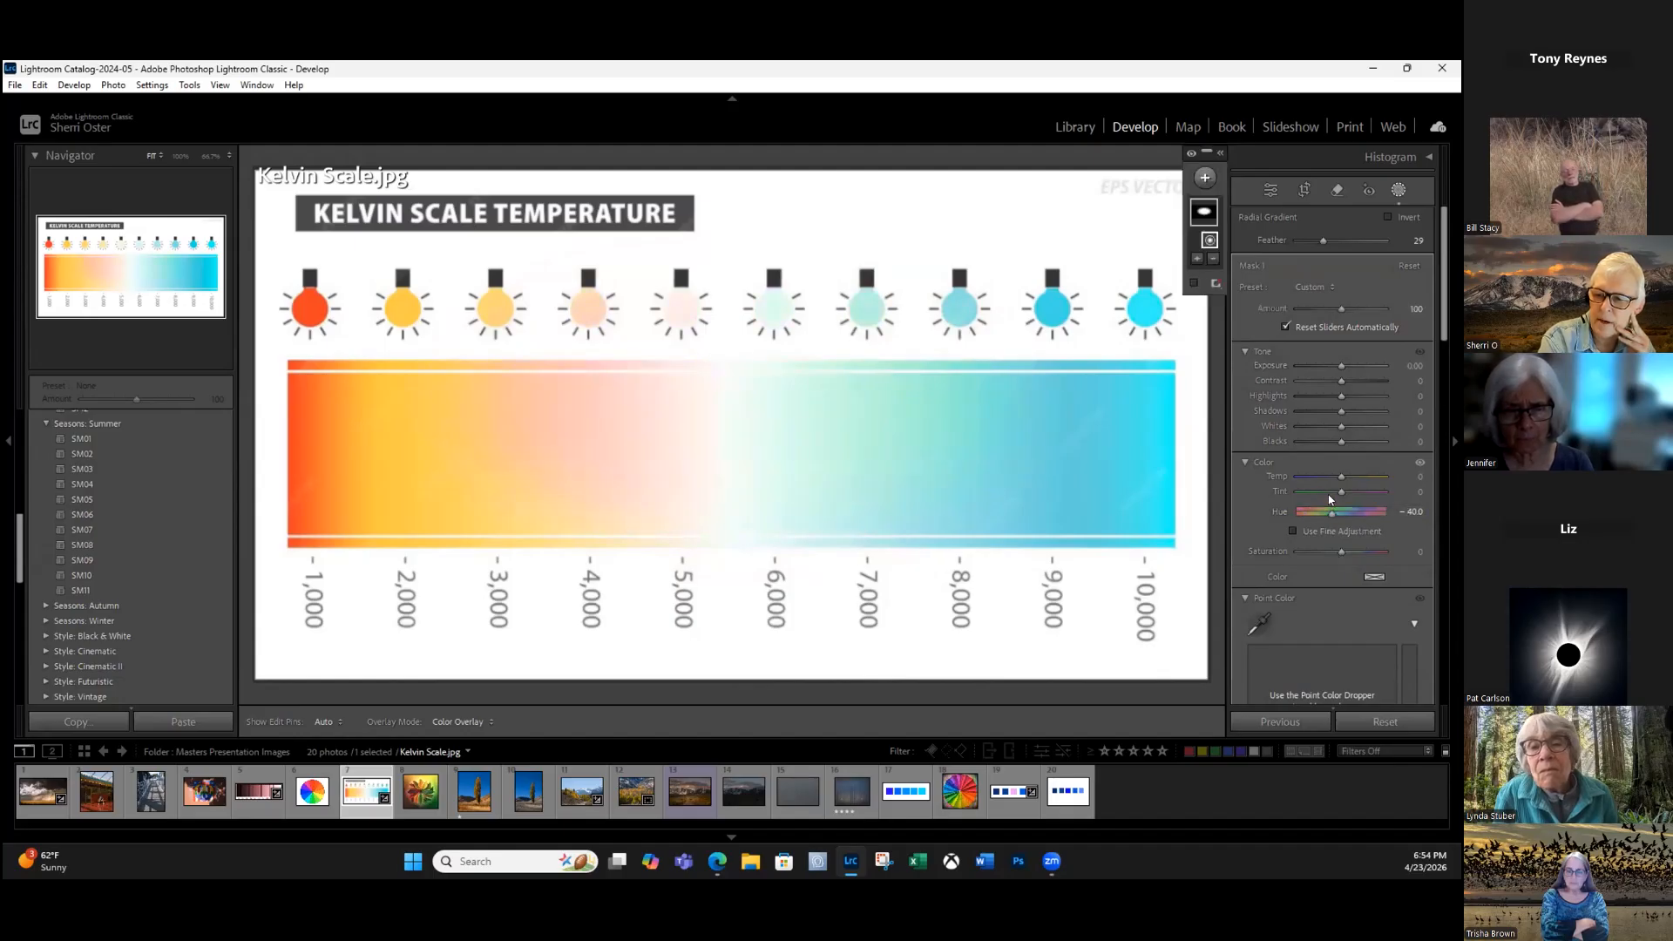
mouse_move(1341, 552)
mouse_down()
mouse_move(1370, 551)
mouse_move(1339, 551)
mouse_up()
scroll(1390, 370, down, 3)
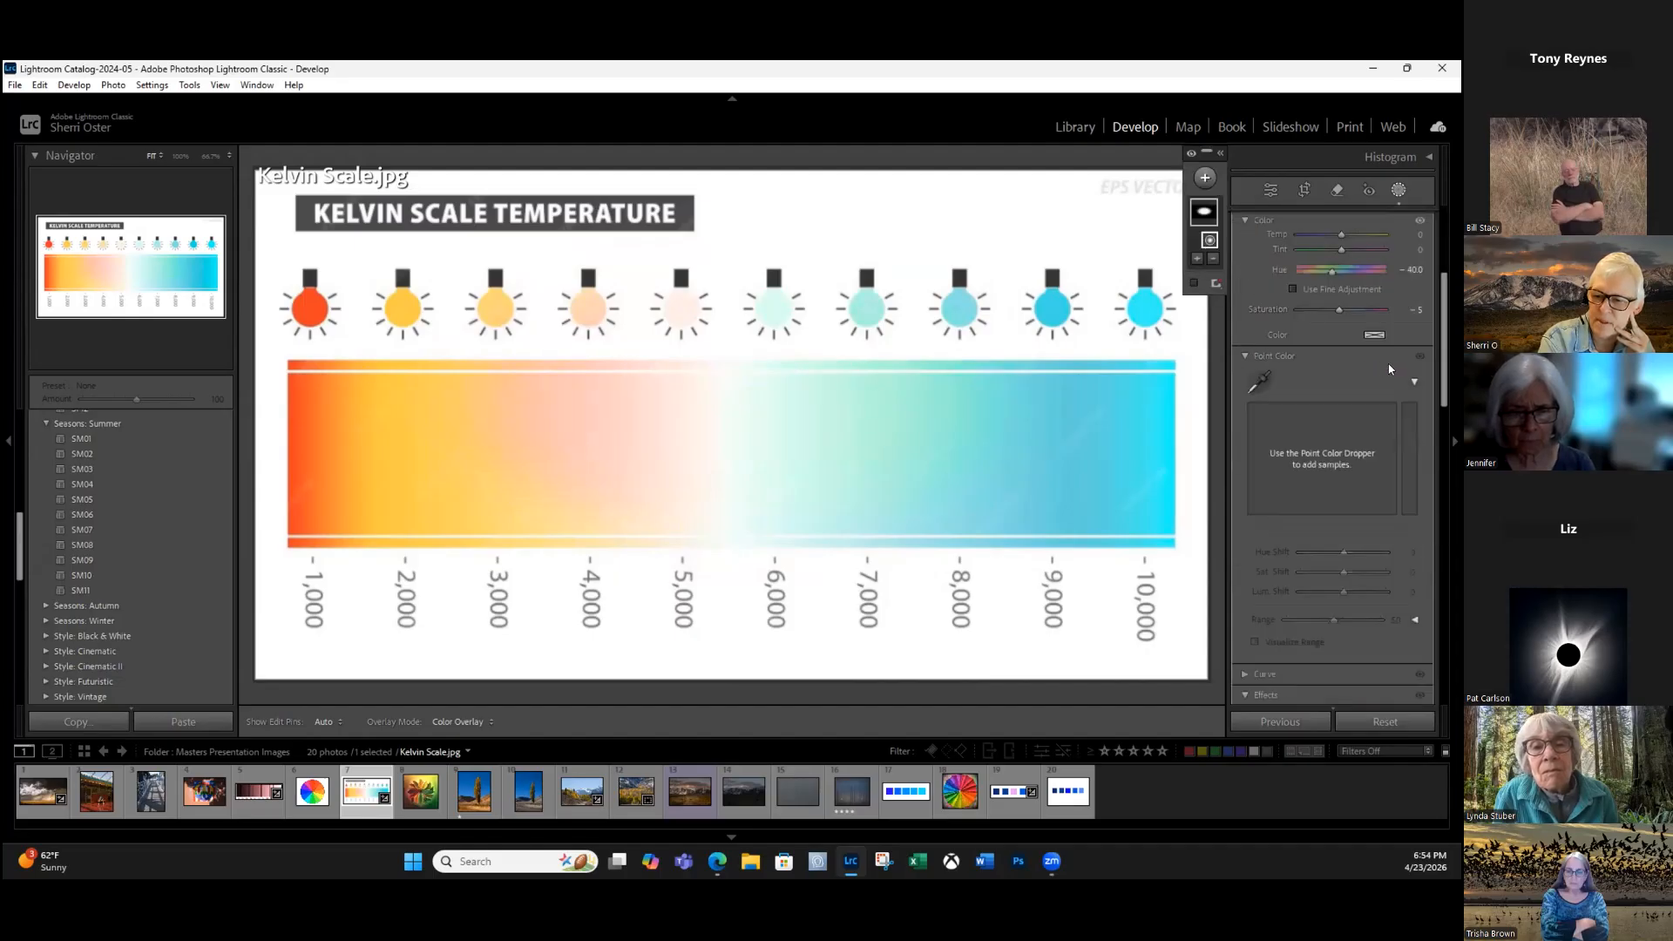
scroll(1392, 369, down, 5)
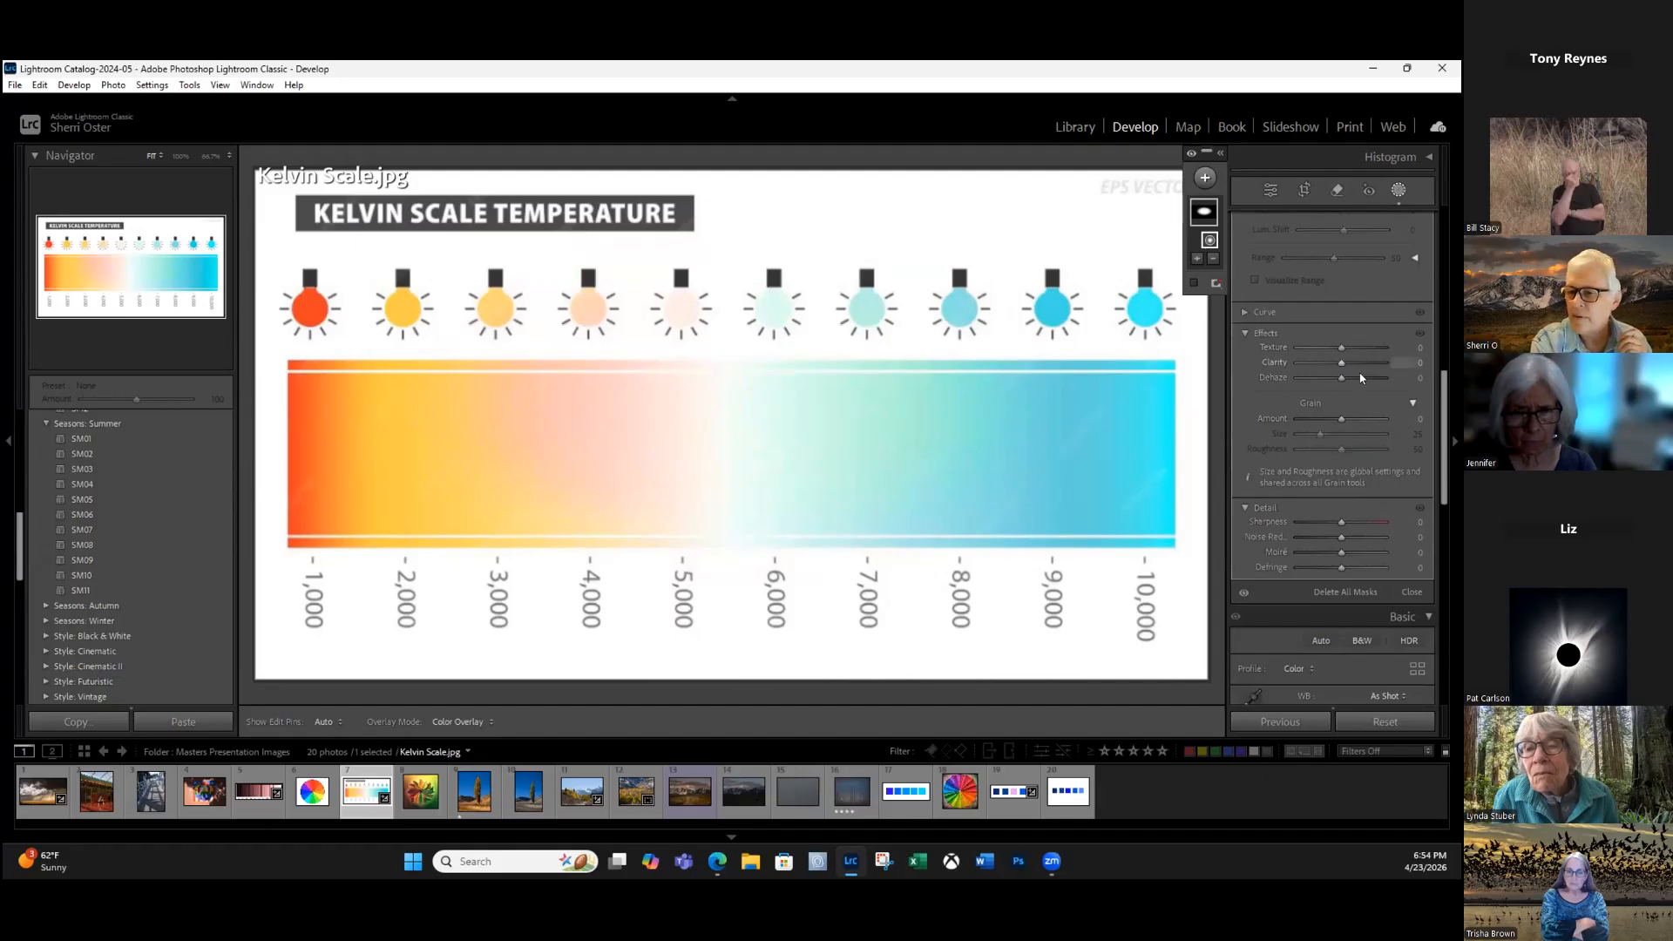
Try Clarity -100 and Dehaze 100 in the radial gradient mask, and reset all edits on the Kelvin scale chart.
drag(1341, 363, 1387, 363)
text(-100)
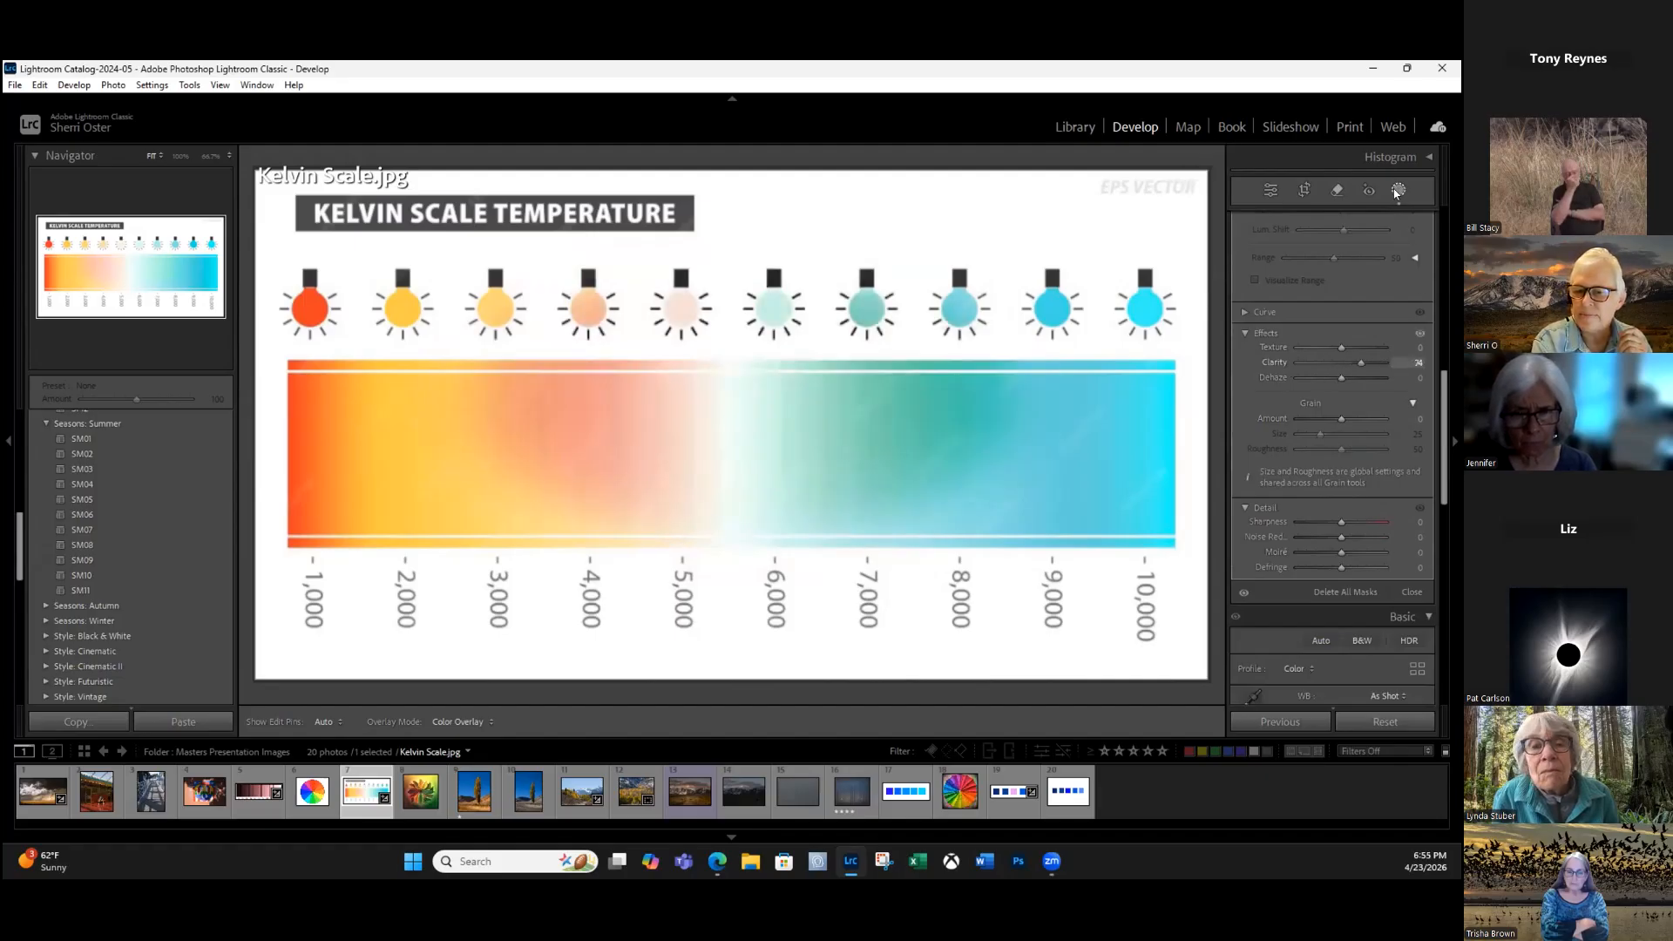
key(Tab)
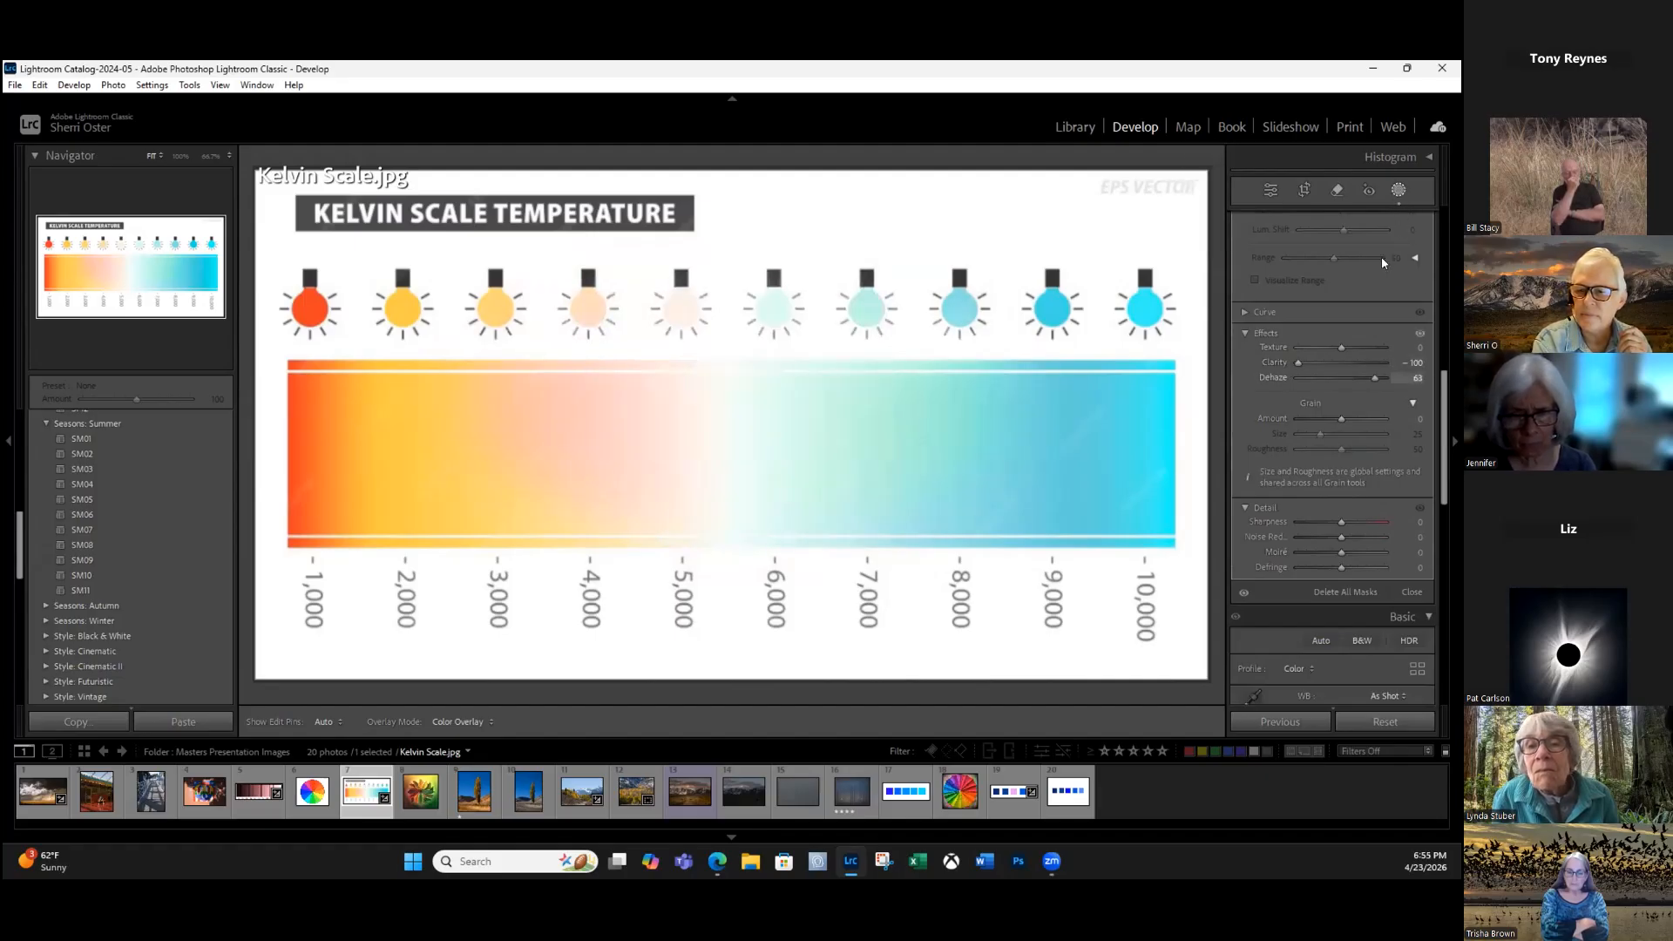
text(100)
key(Return)
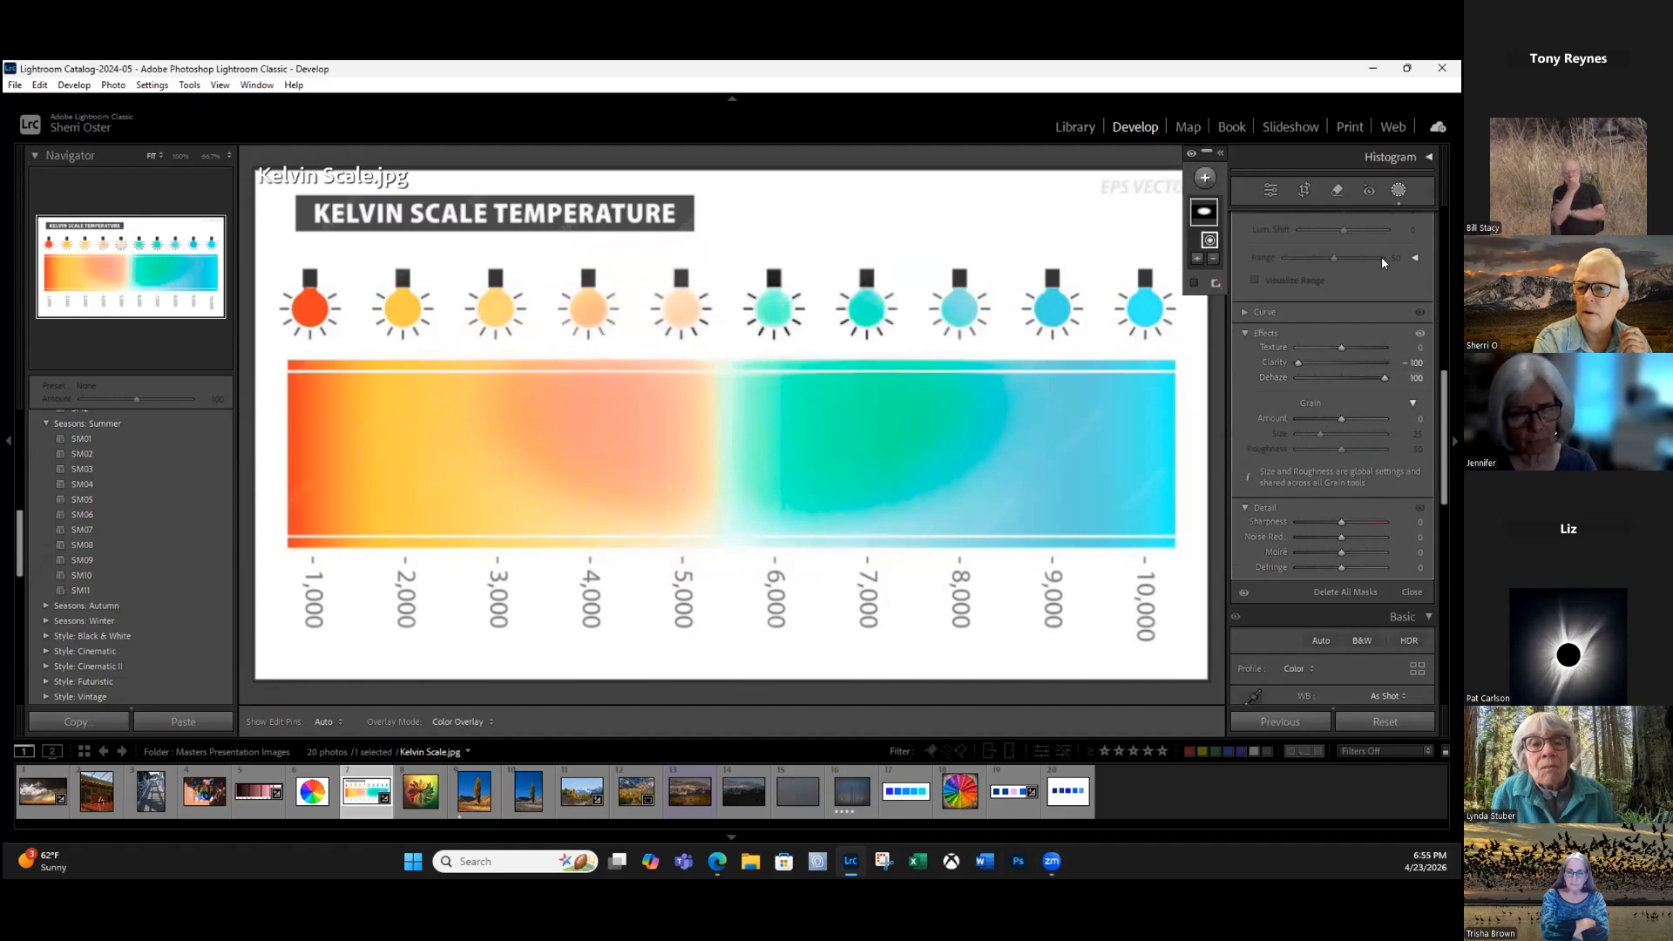
key(Return)
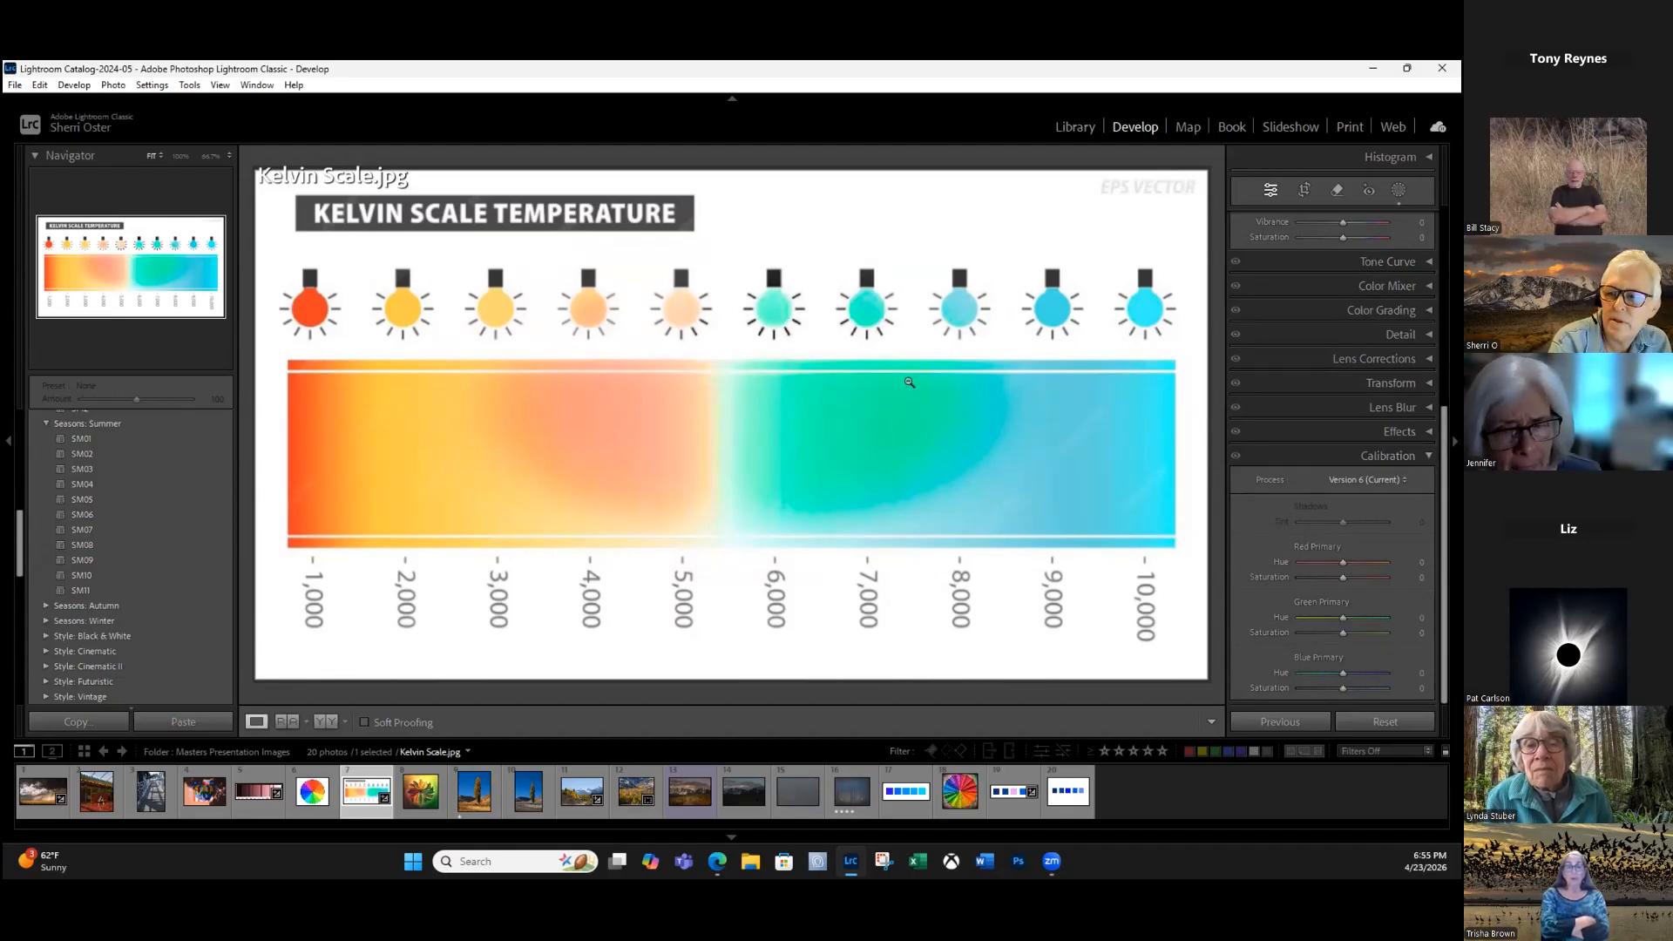
click(1381, 723)
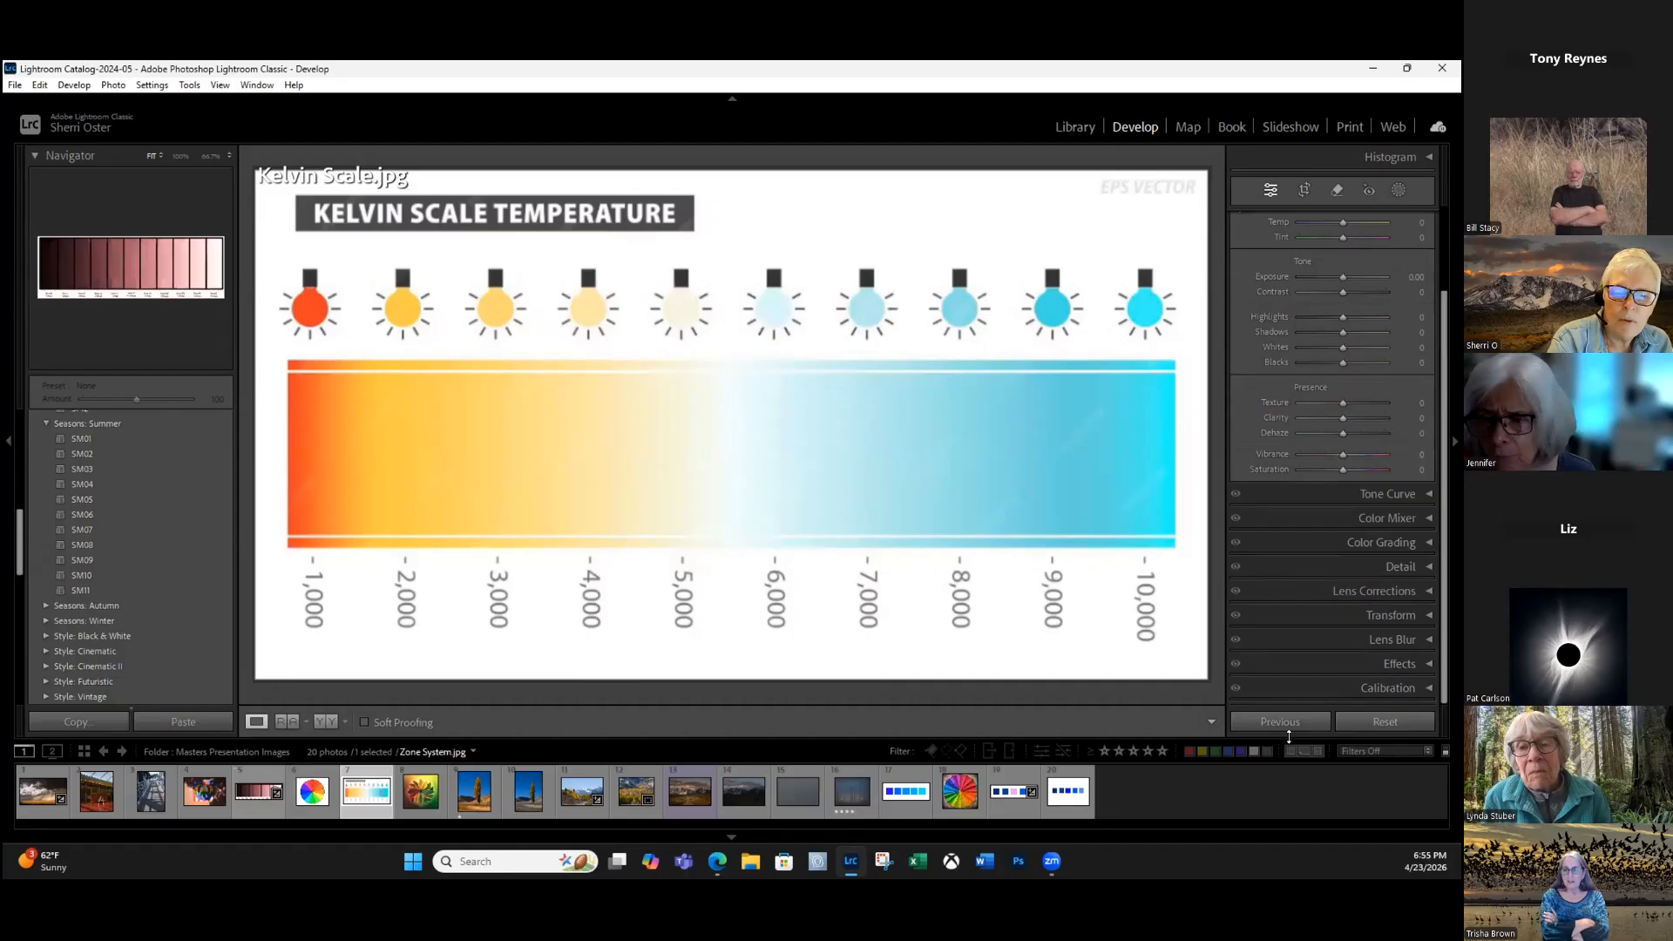
Try a global magenta tint with Hue 301 and Saturation 63 in Color Grading on the zone chart, and reset the photo.
click(259, 791)
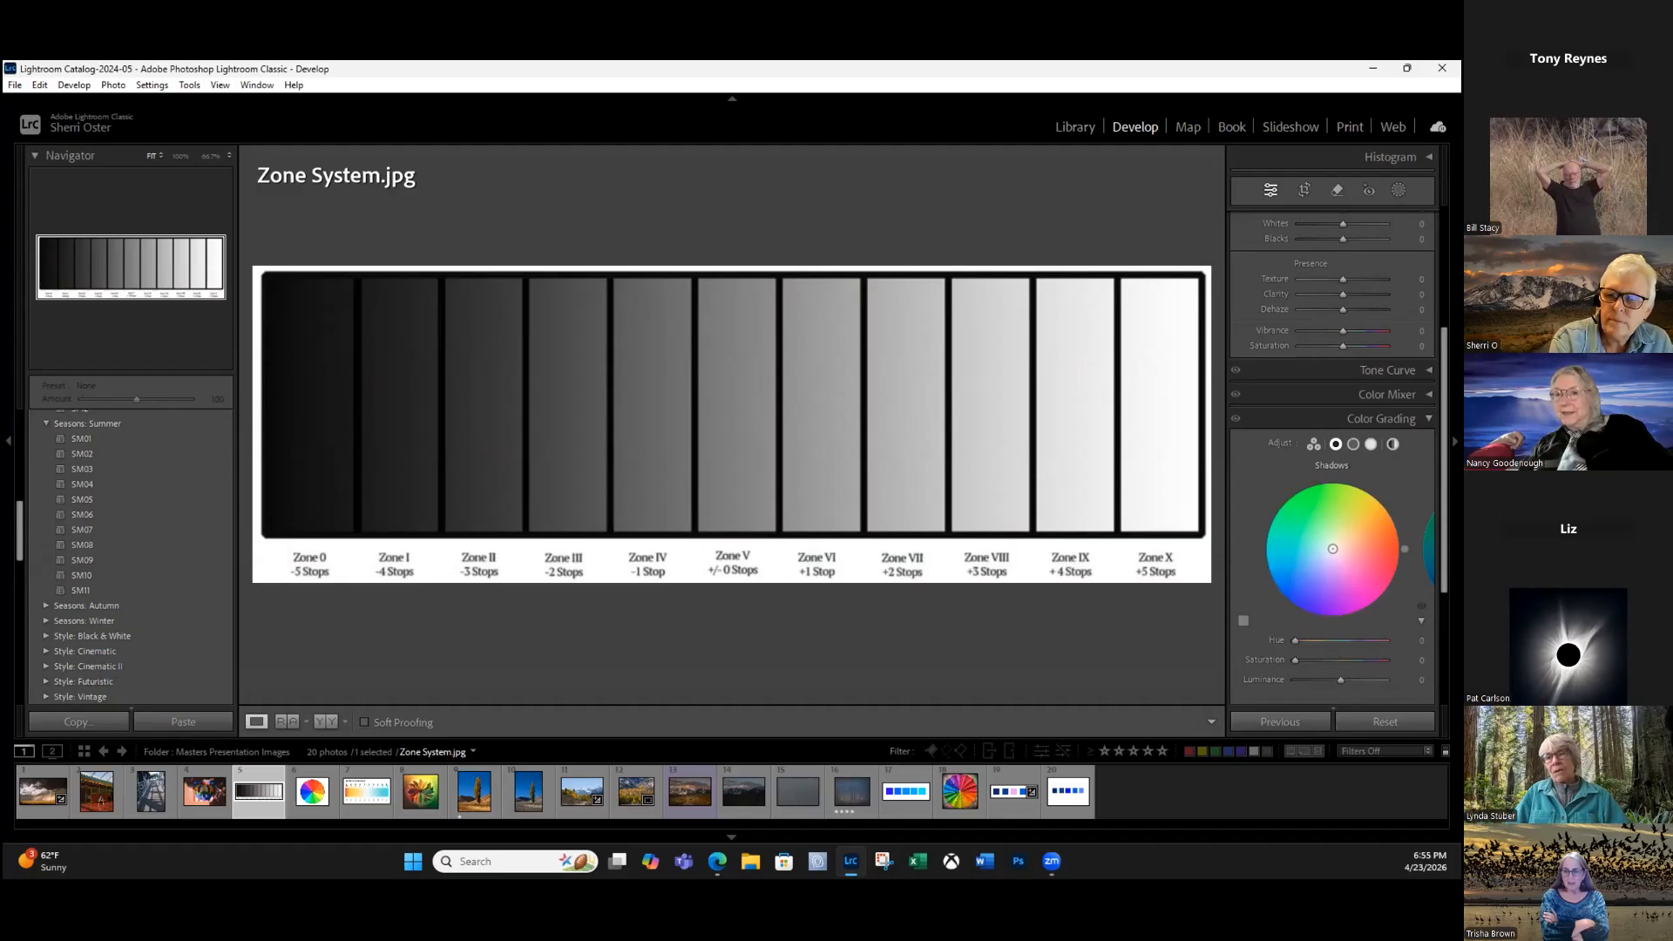
click(1393, 444)
click(1384, 547)
drag(1383, 546, 1354, 584)
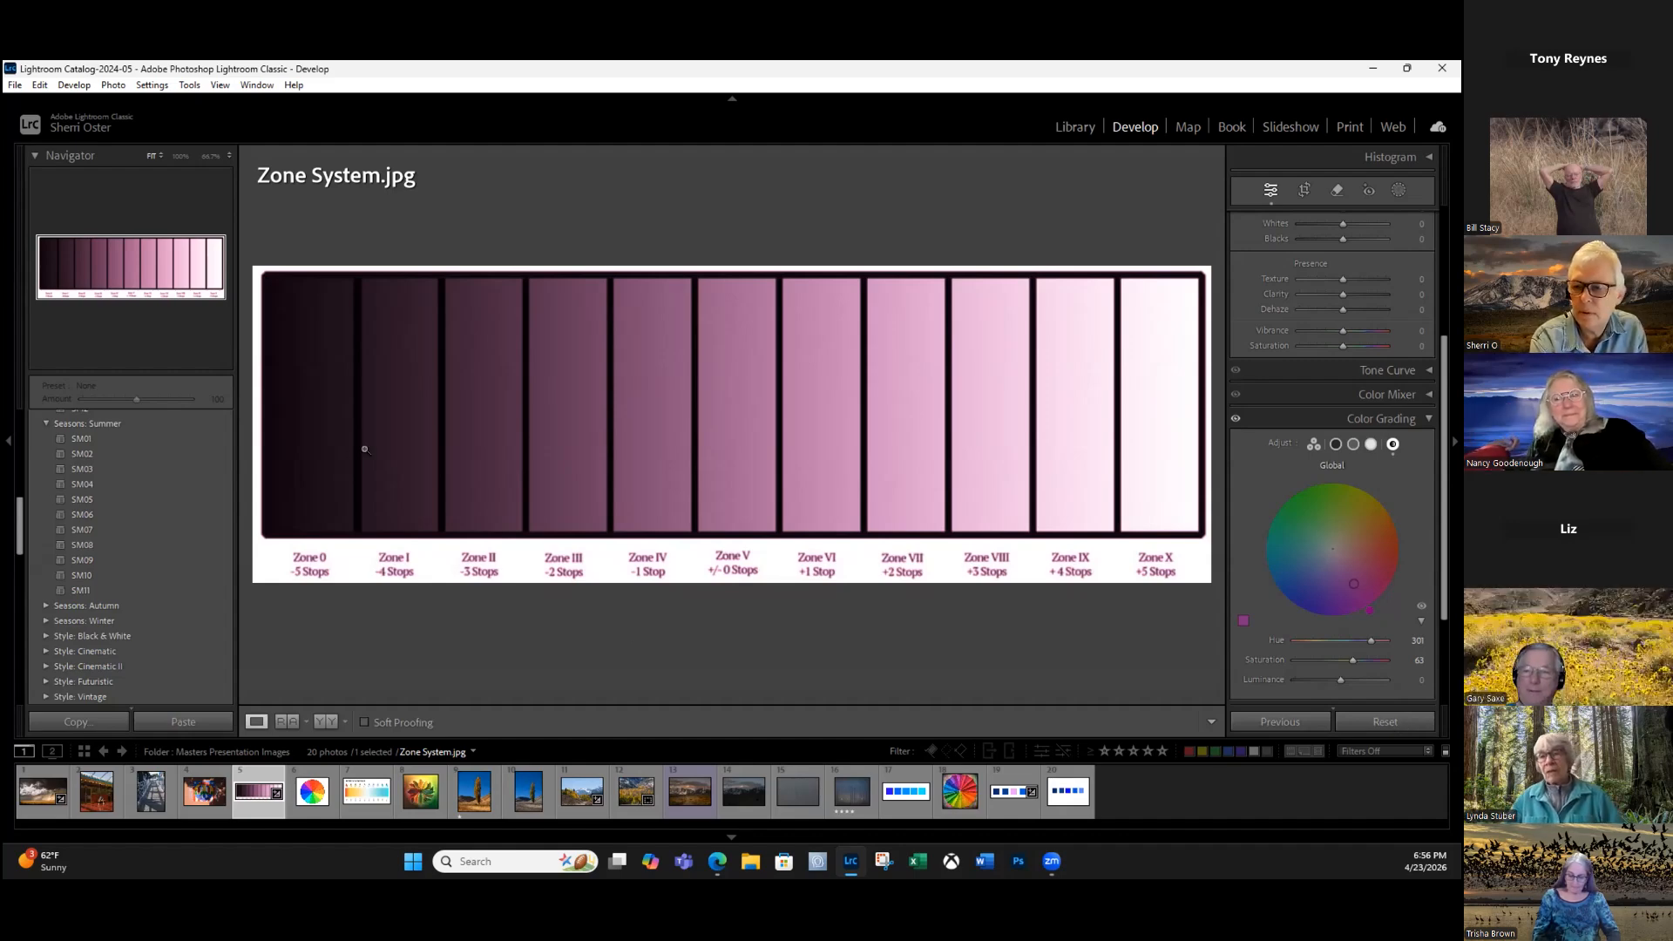
click(1384, 721)
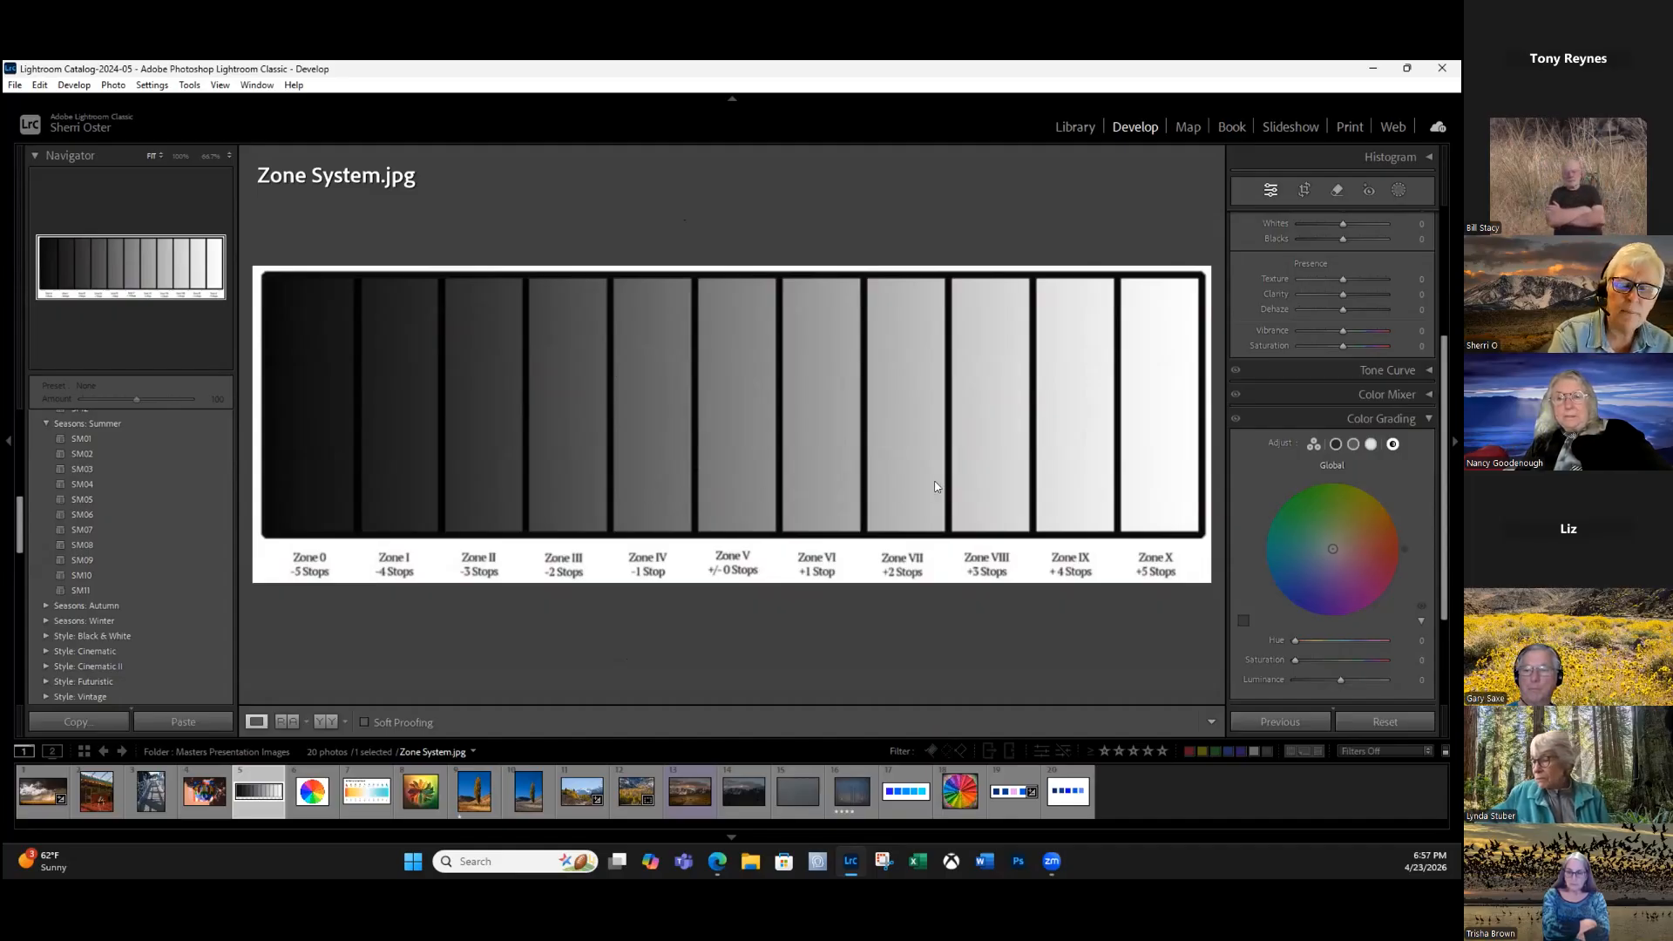
Examine which external editors and Photoshop smart object options are offered for editing the zone chart.
right_click(798, 504)
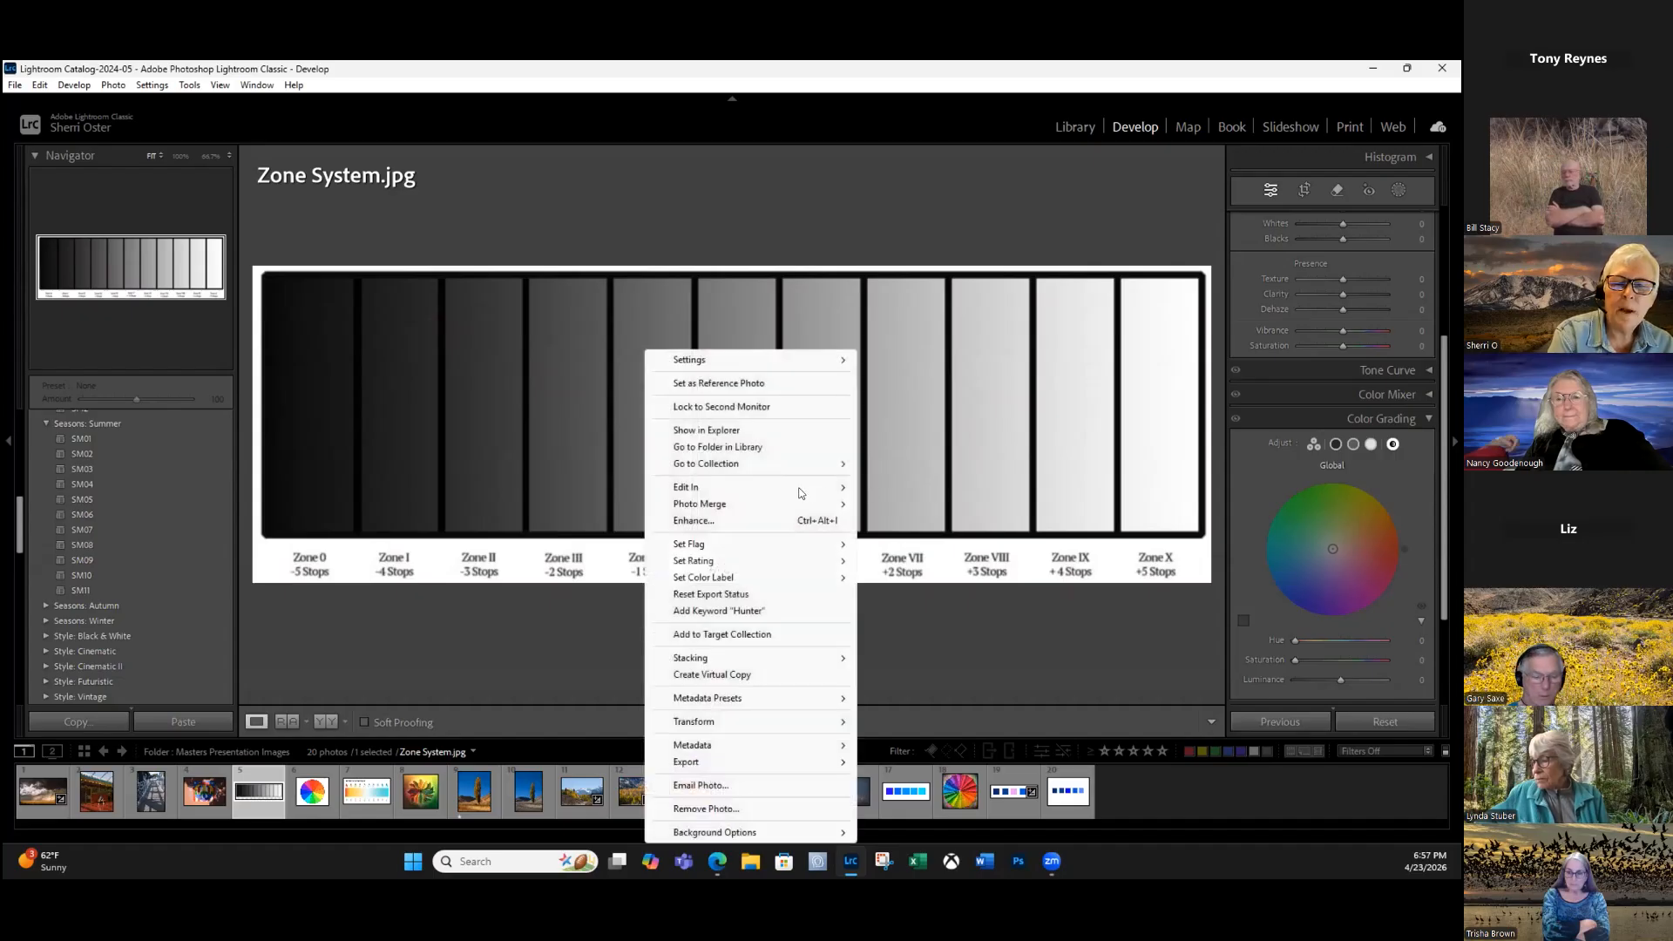
mouse_move(833, 494)
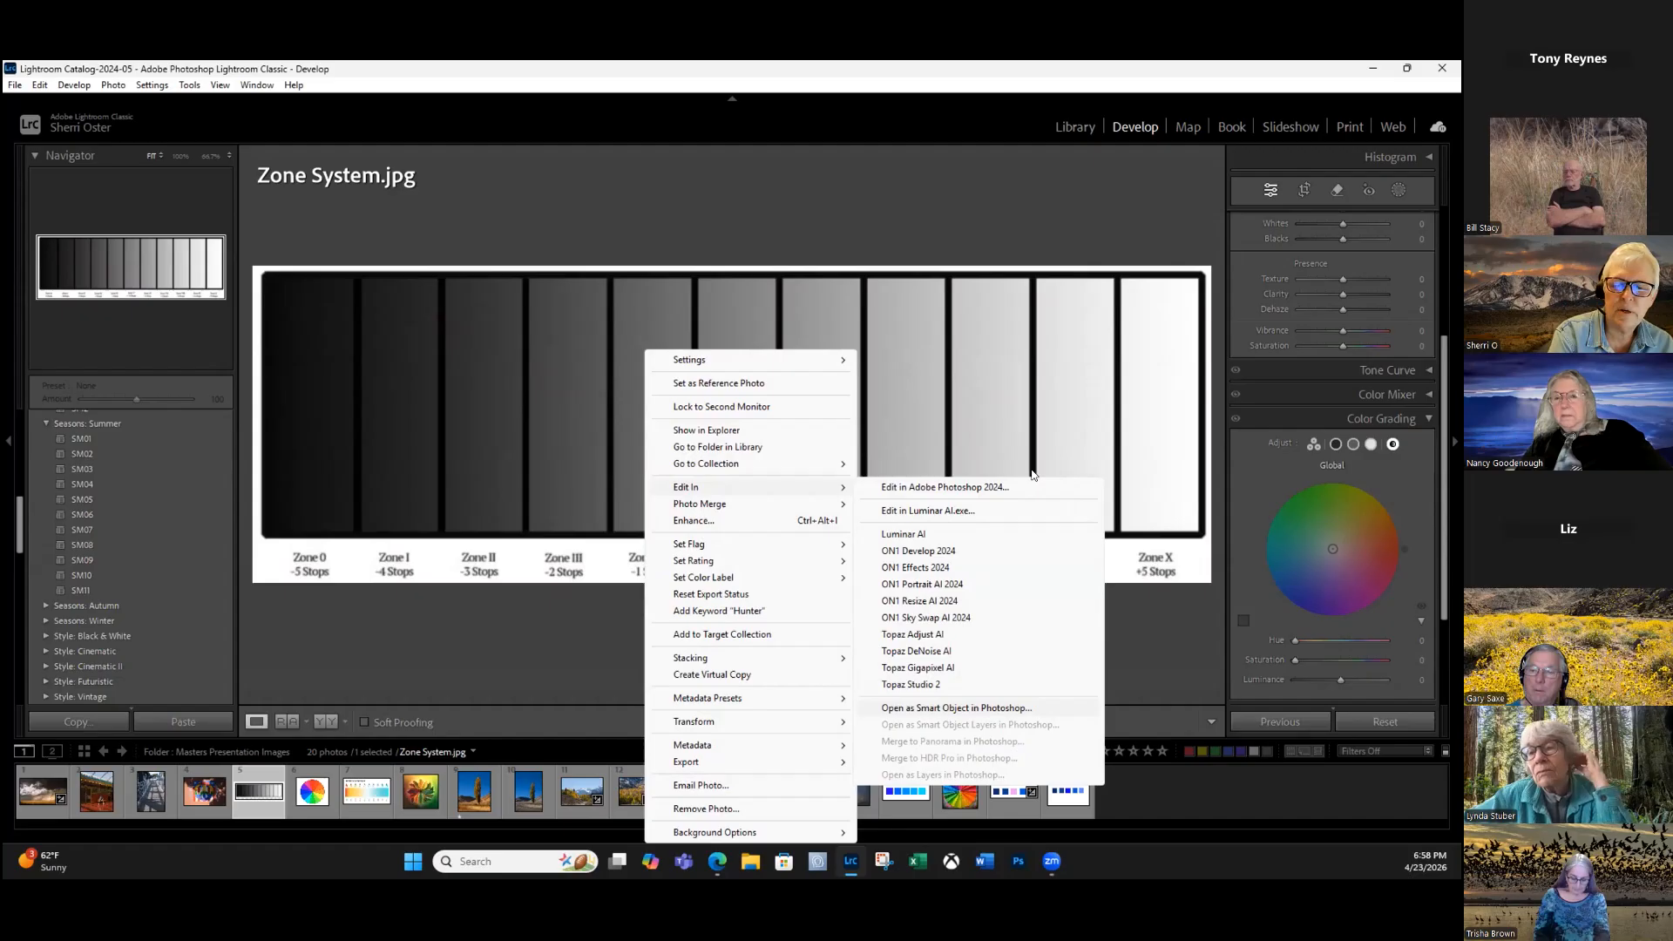
click(586, 645)
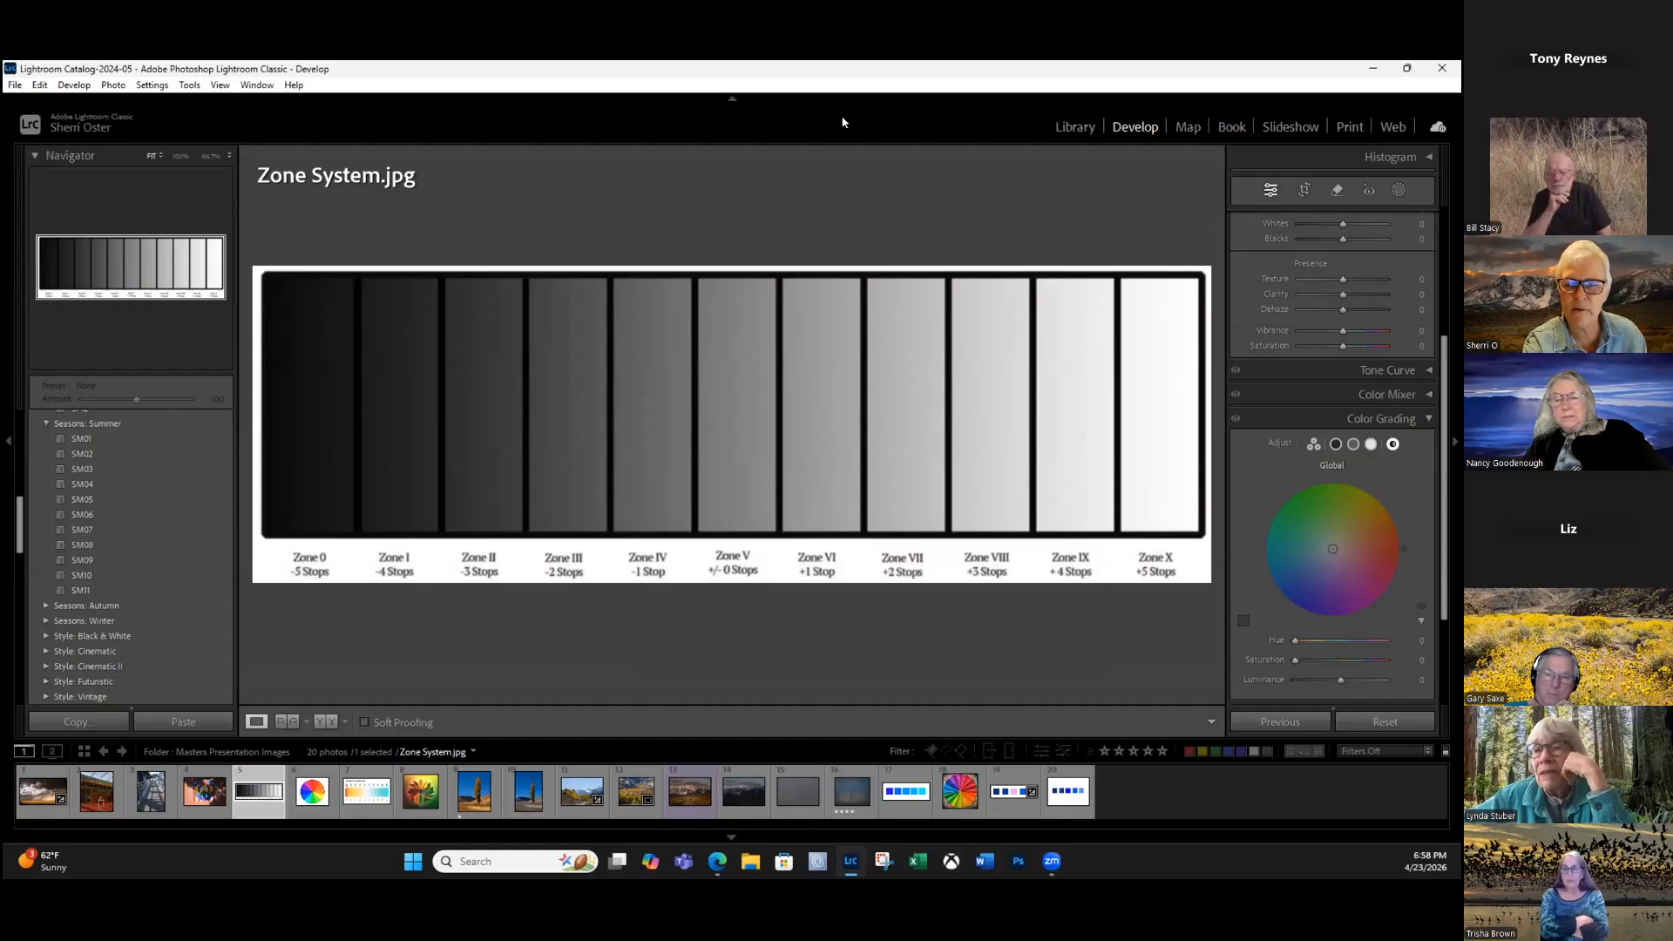
key(f)
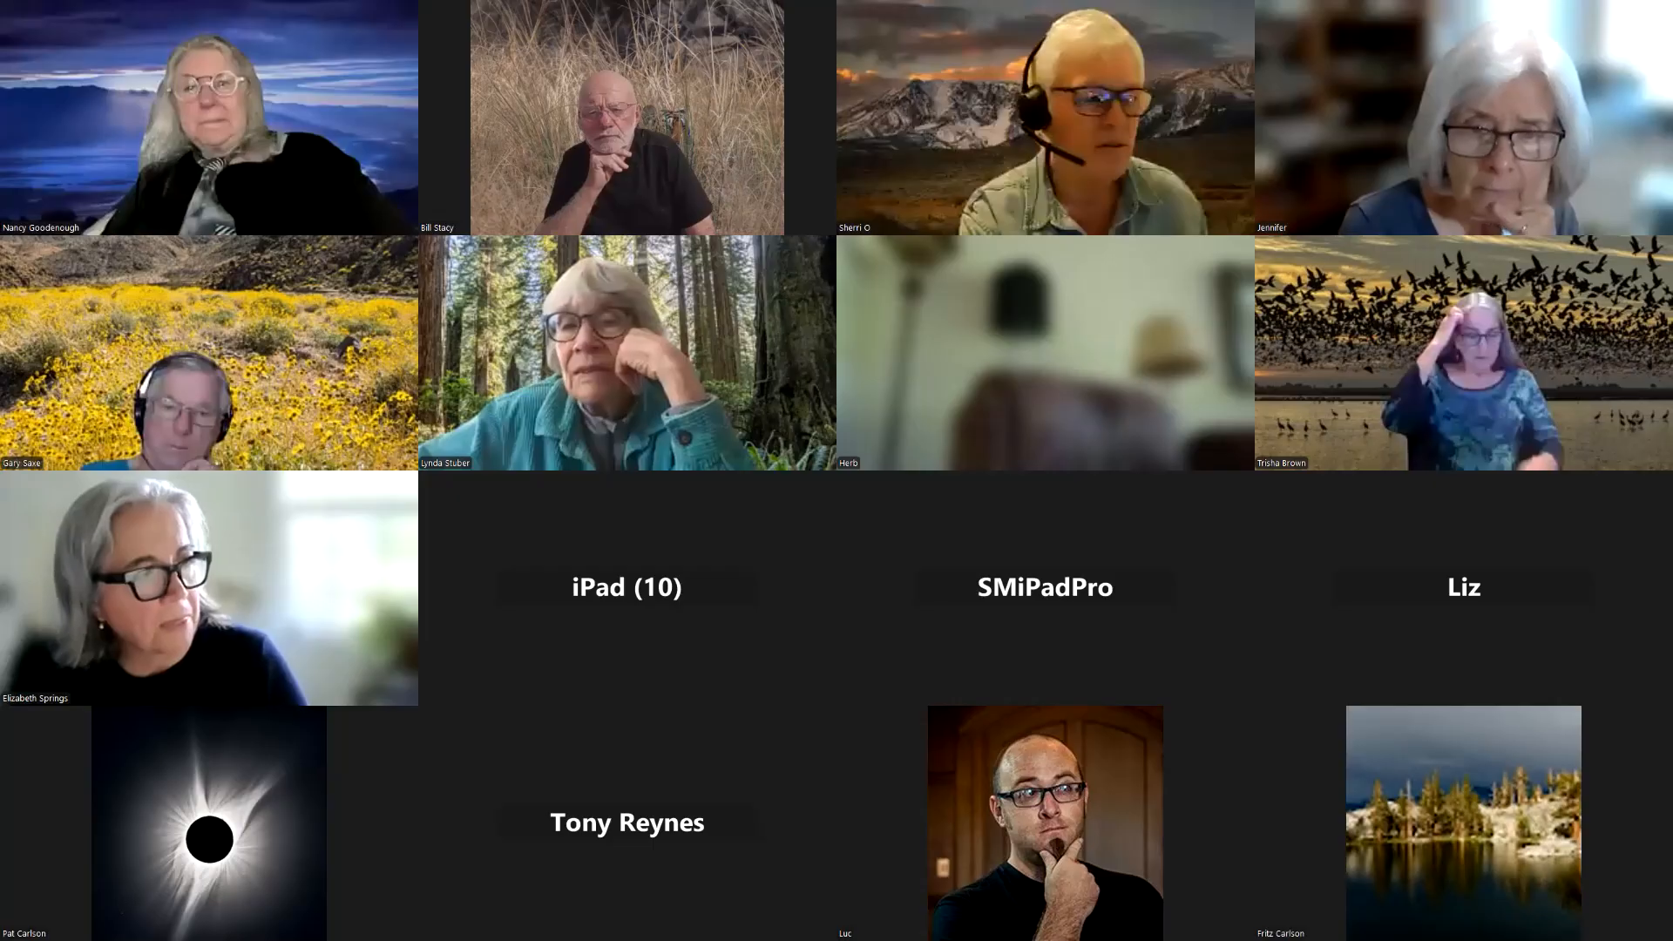
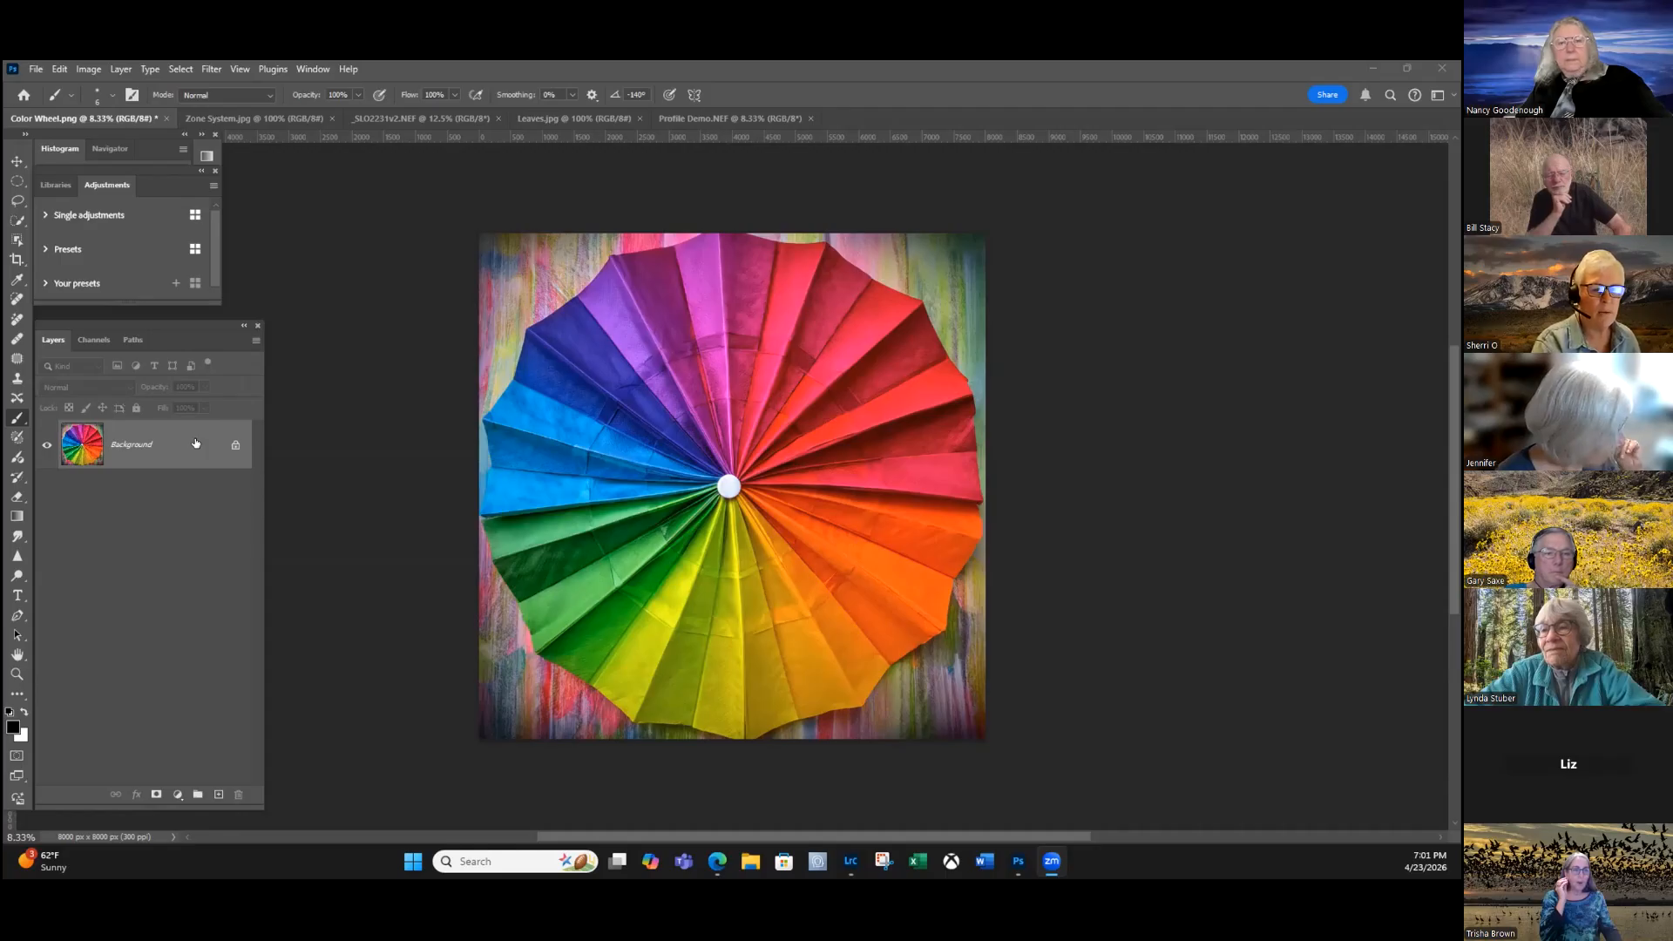
In Photoshop, duplicate the Background layer of Color Wheel.png and apply a Hue/Saturation adjustment with Saturation -100 directly to the copy.
click(202, 497)
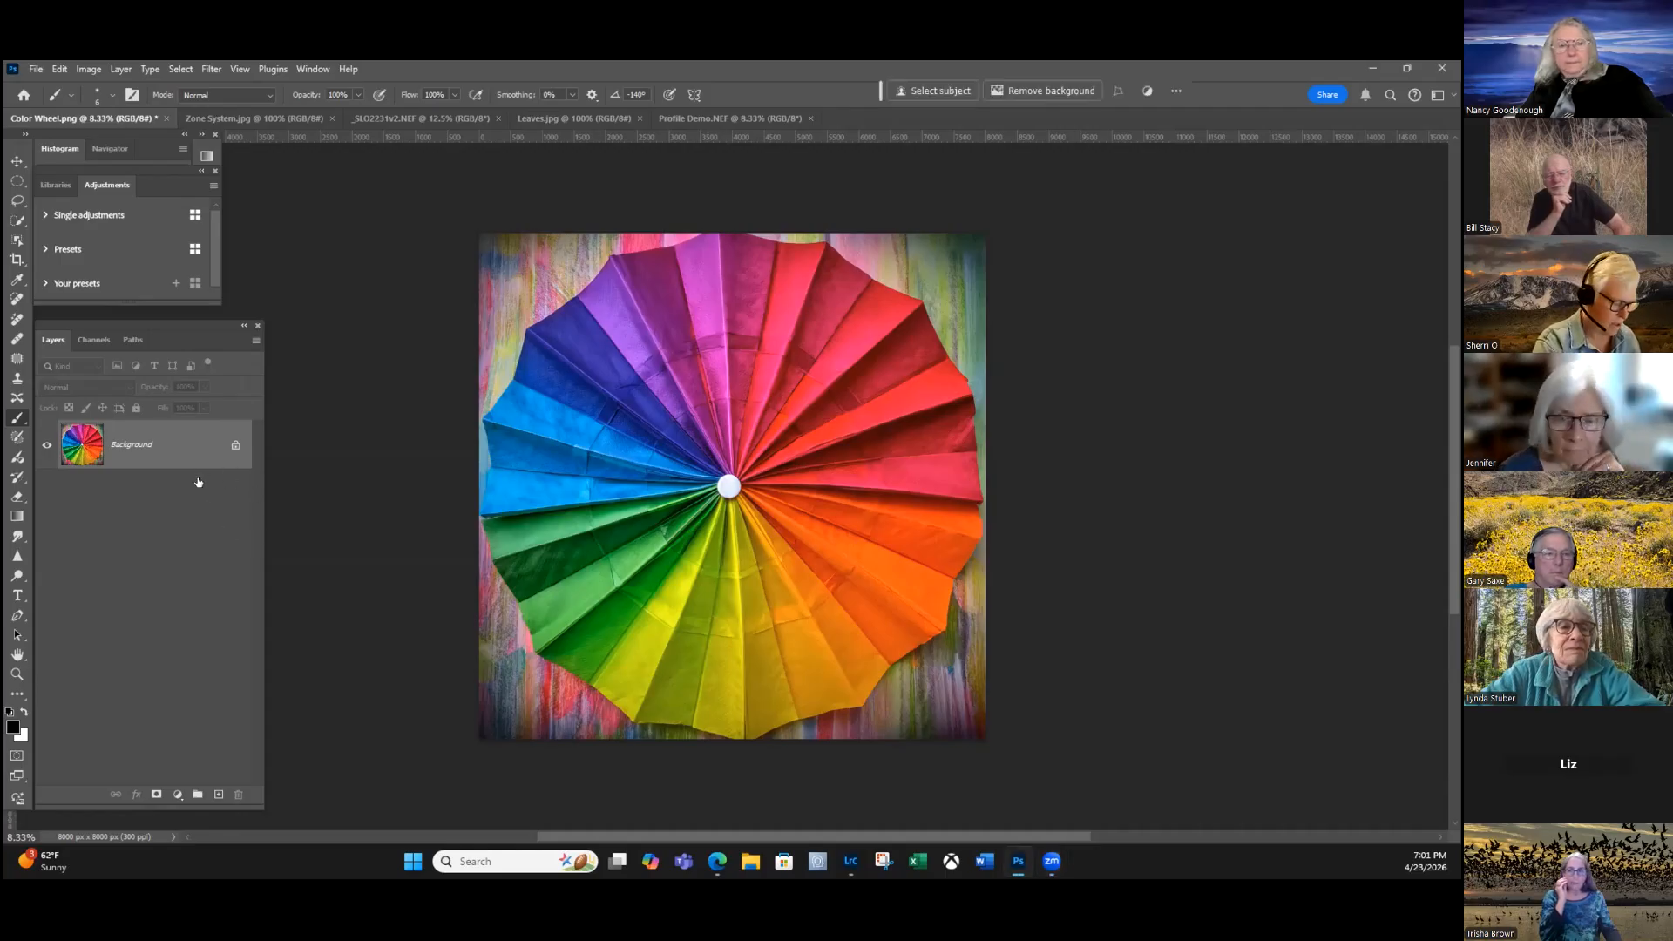
key(ctrl+j)
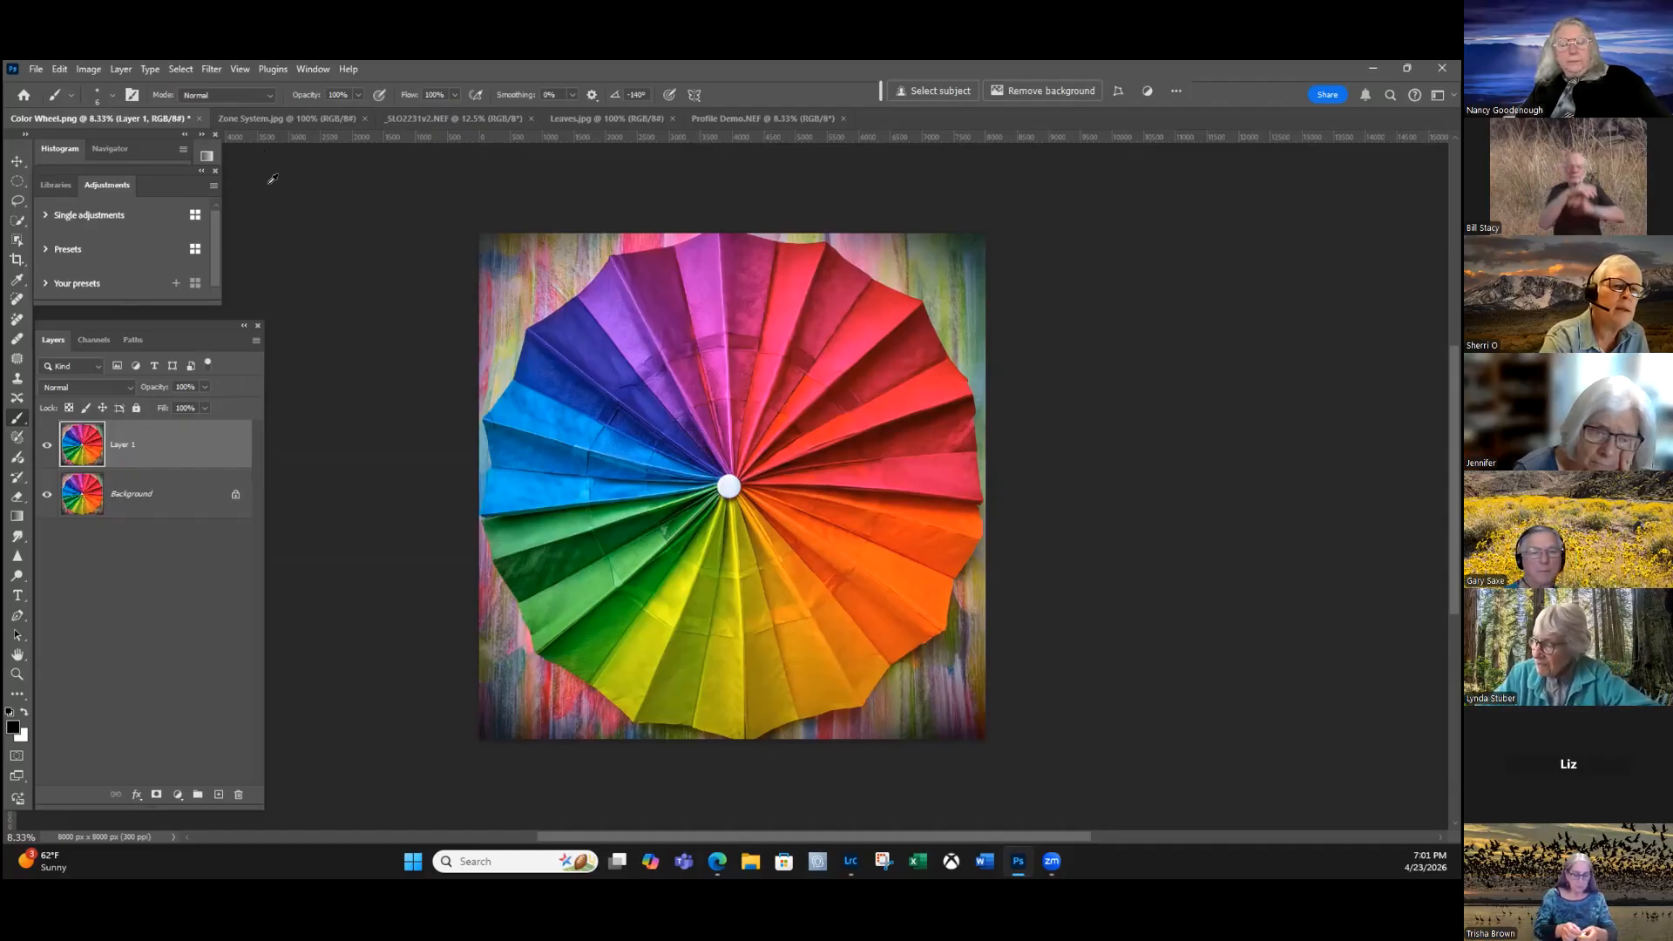
key(alt+i)
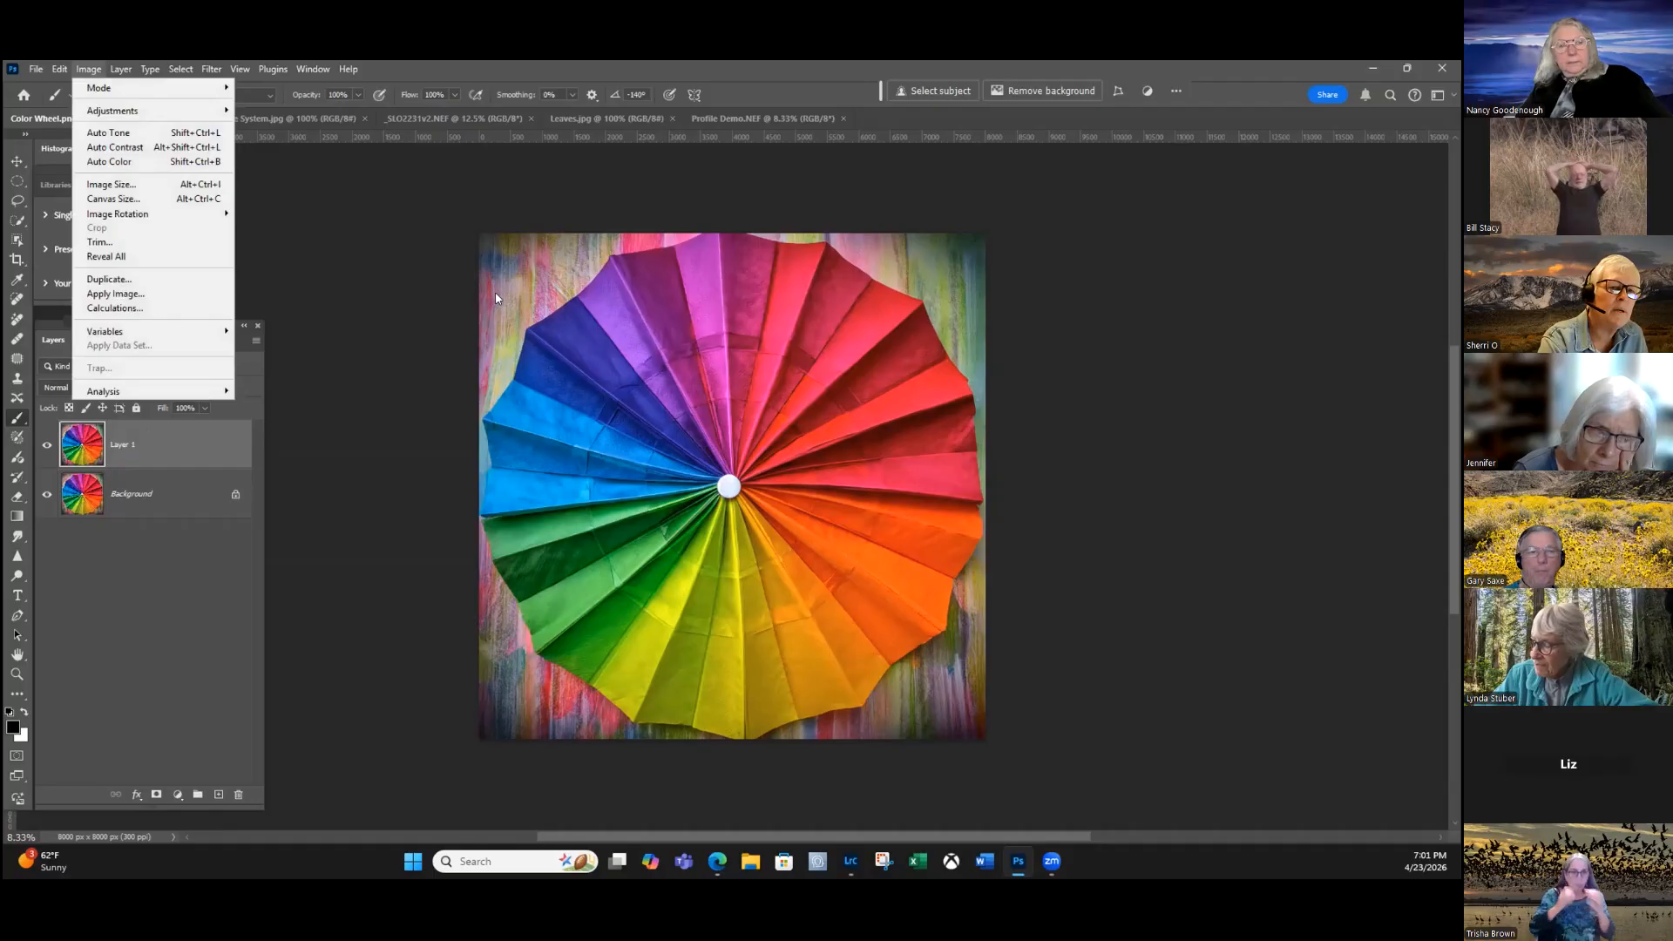
key(Down)
key(Right)
key(Down)
key(Down)
key(Down)
key(Down)
key(Down)
key(Return)
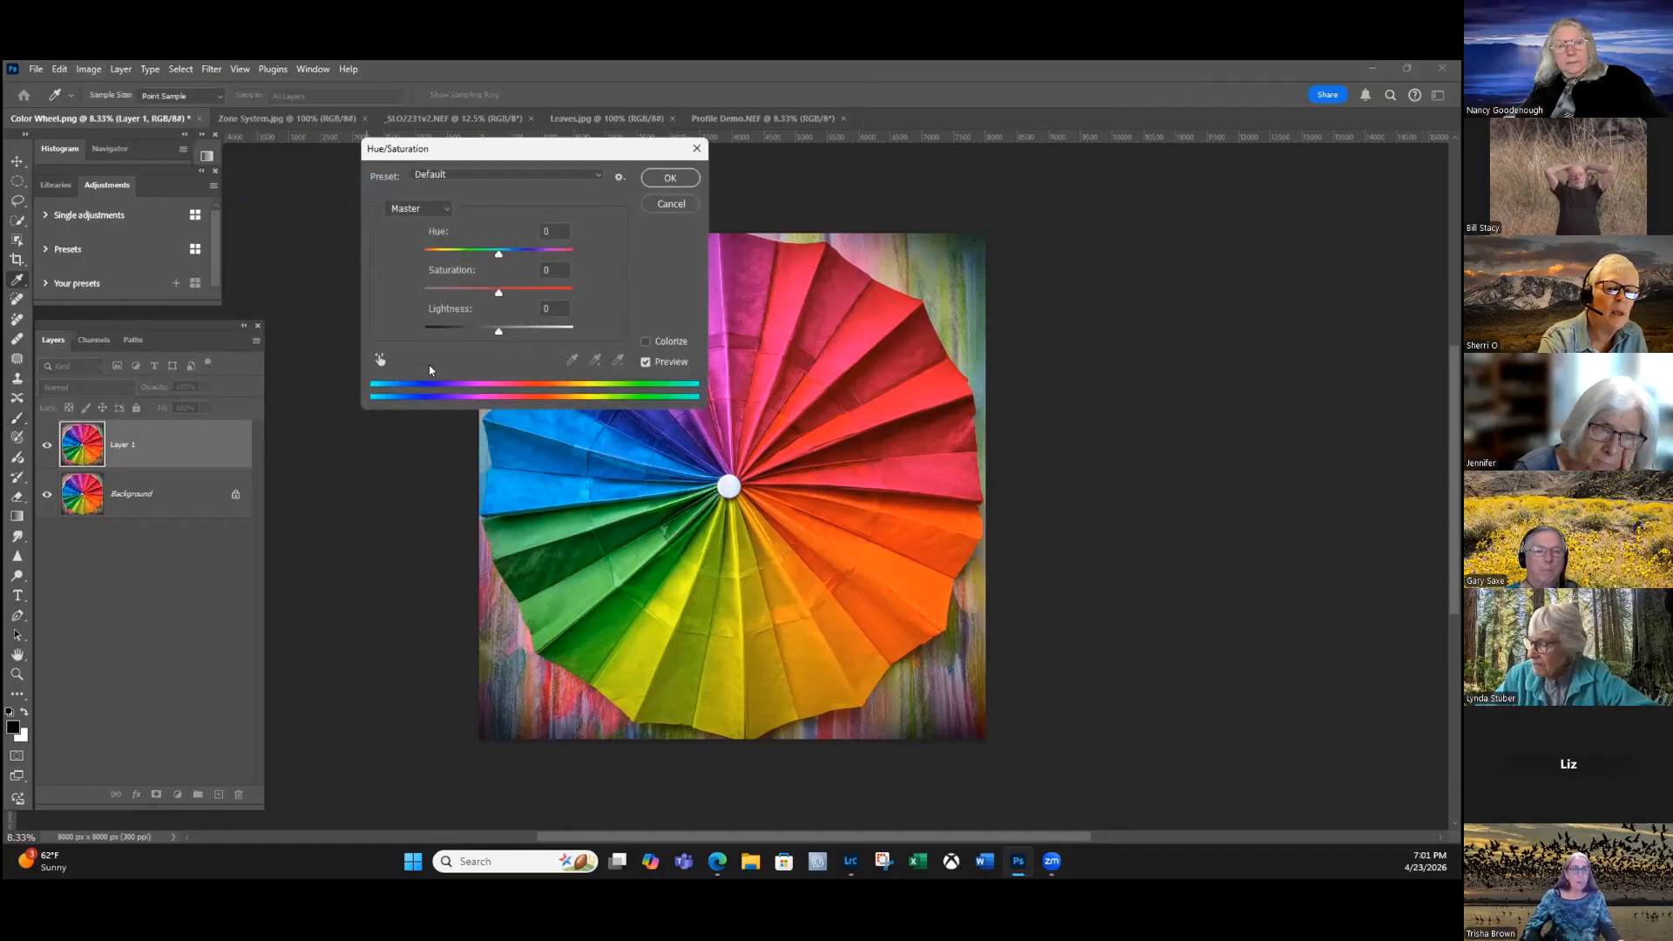
drag(422, 301, 409, 296)
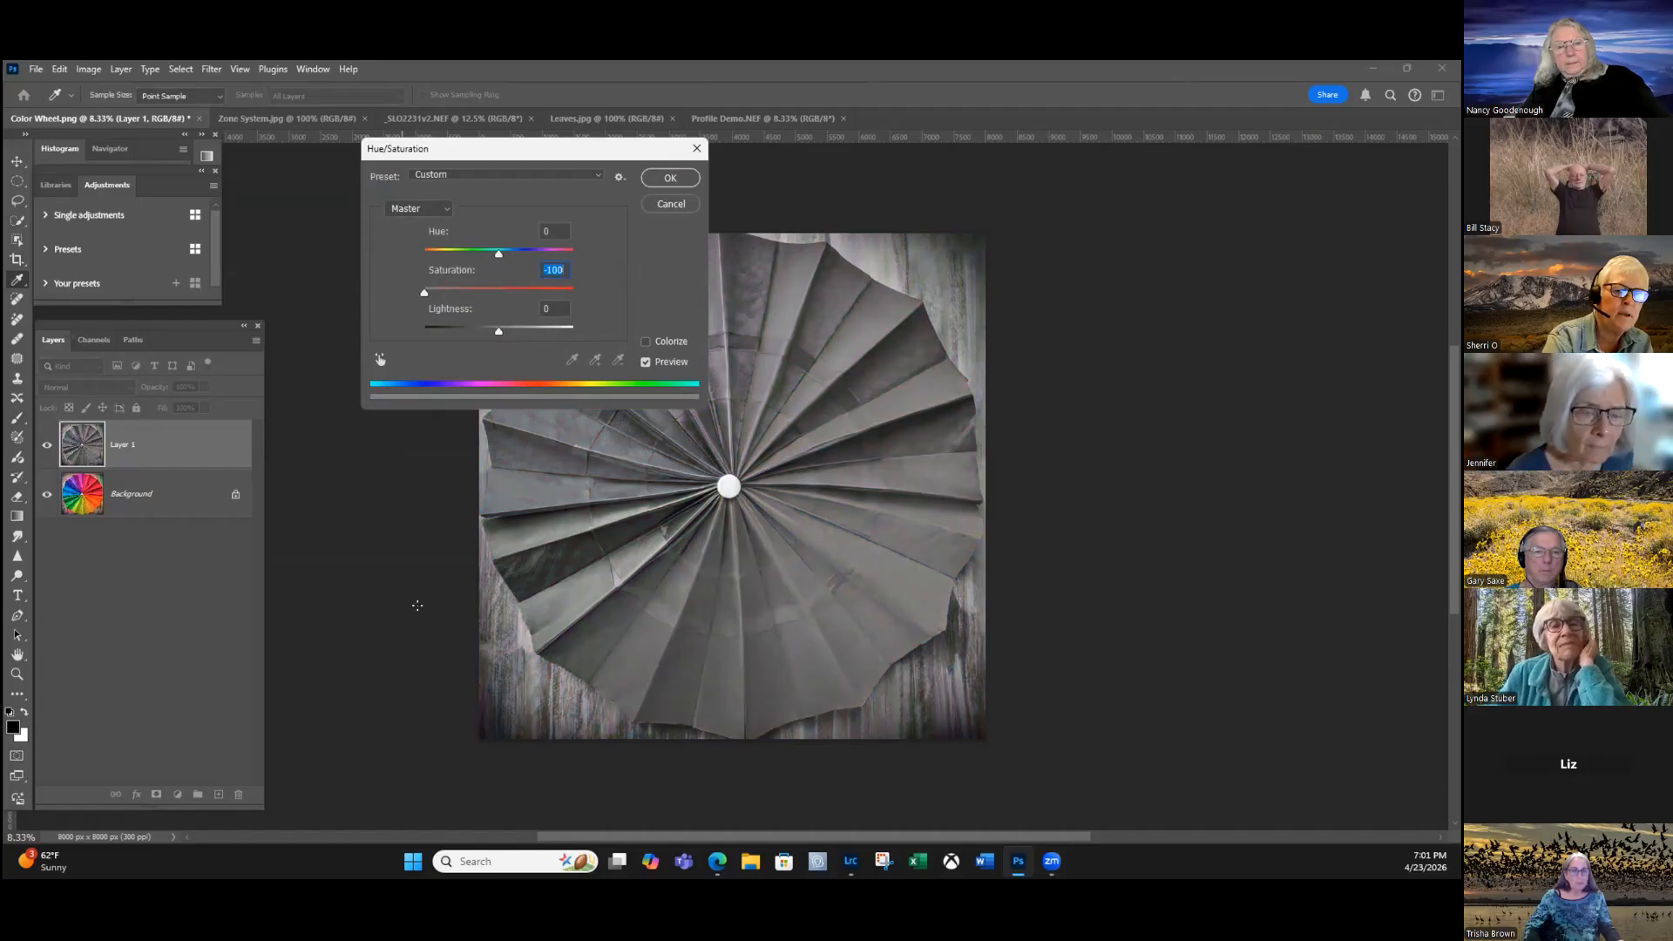
key(Return)
key(b)
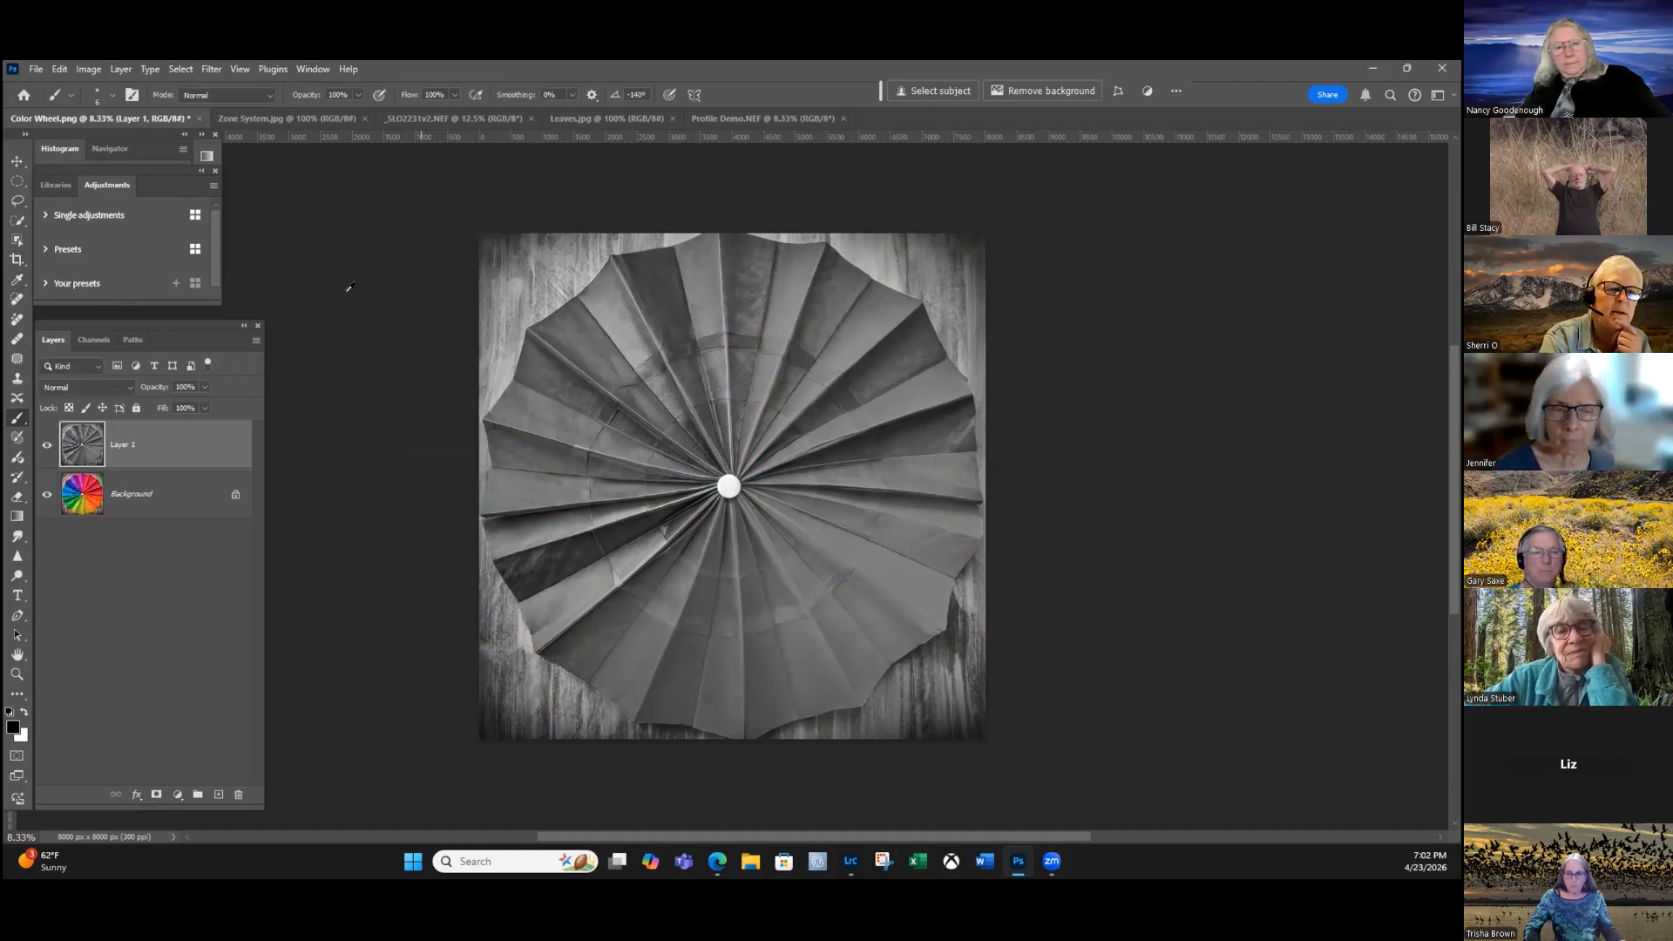
Try to bring color back into the gray copy with a Hue/Saturation adjustment at Saturation +100, and delete that layer.
key(alt+i)
key(Down)
key(Down)
key(Right)
key(Down)
key(Down)
key(Down)
key(Down)
key(Down)
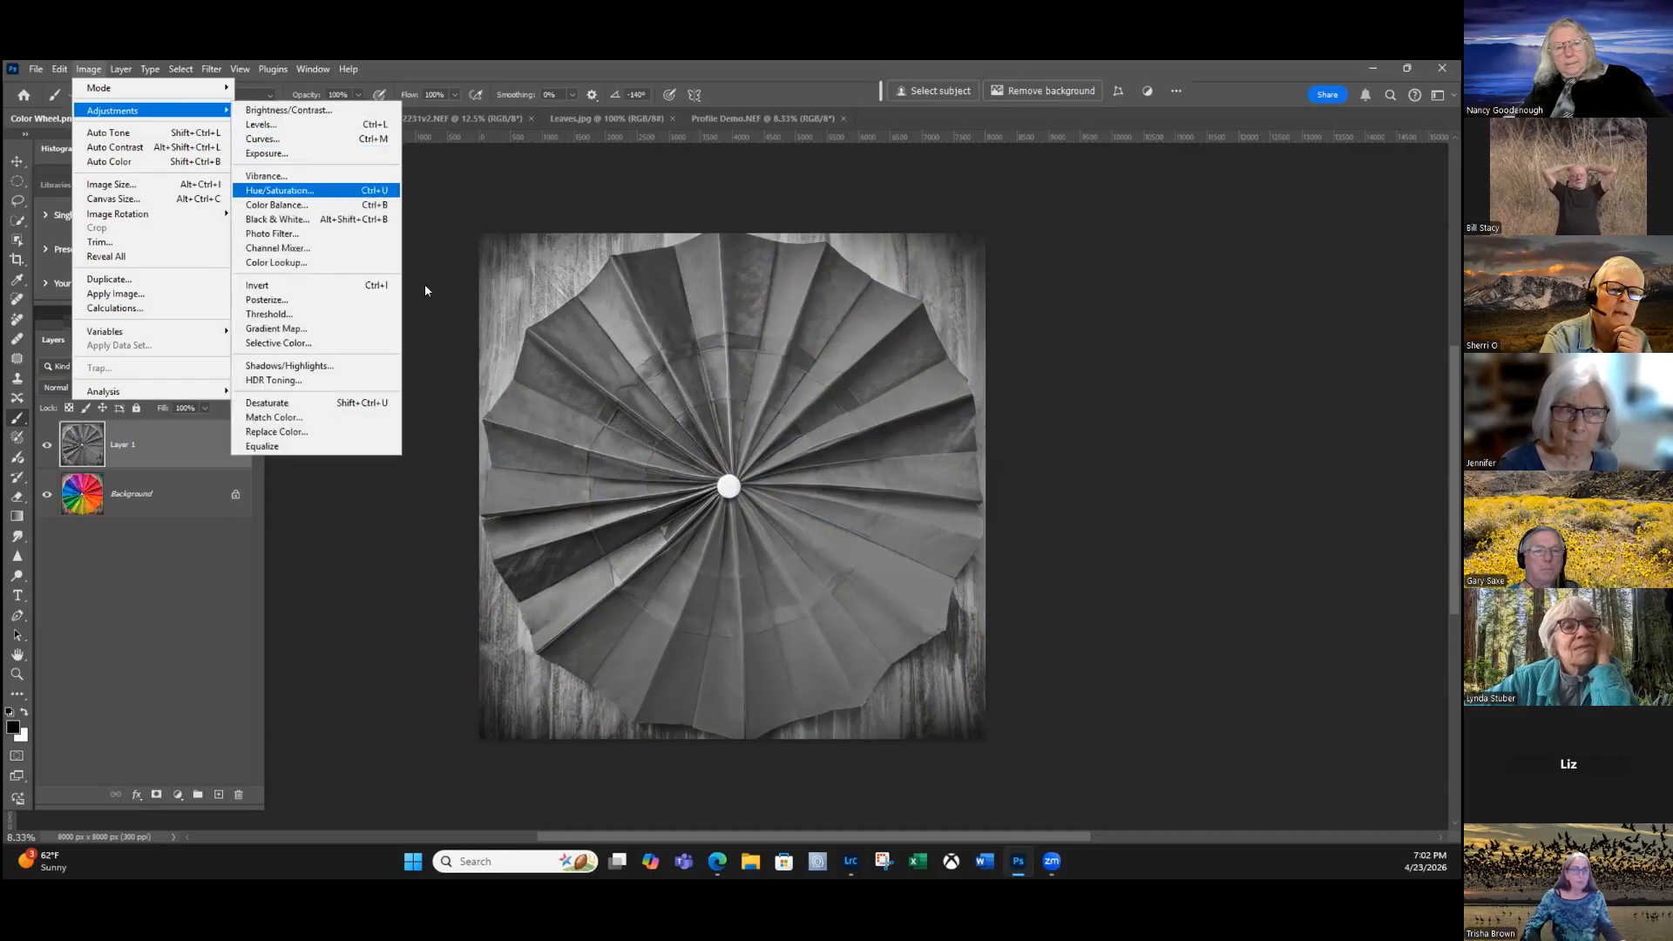
key(Return)
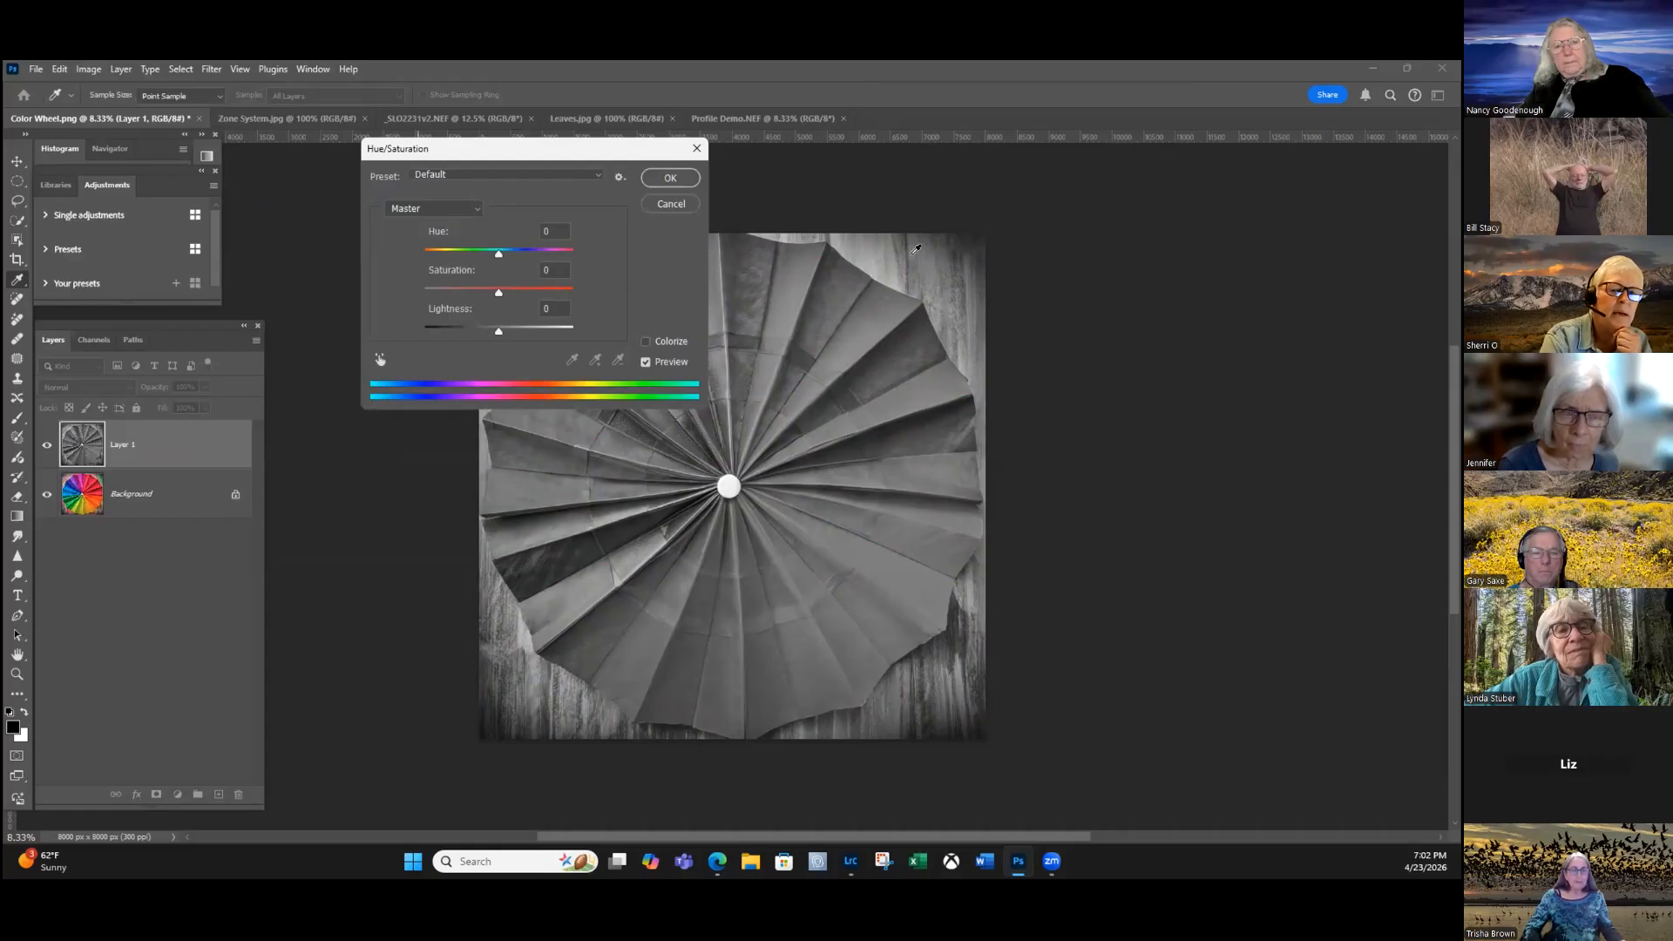
key(shift+Up)
key(shift+Up)
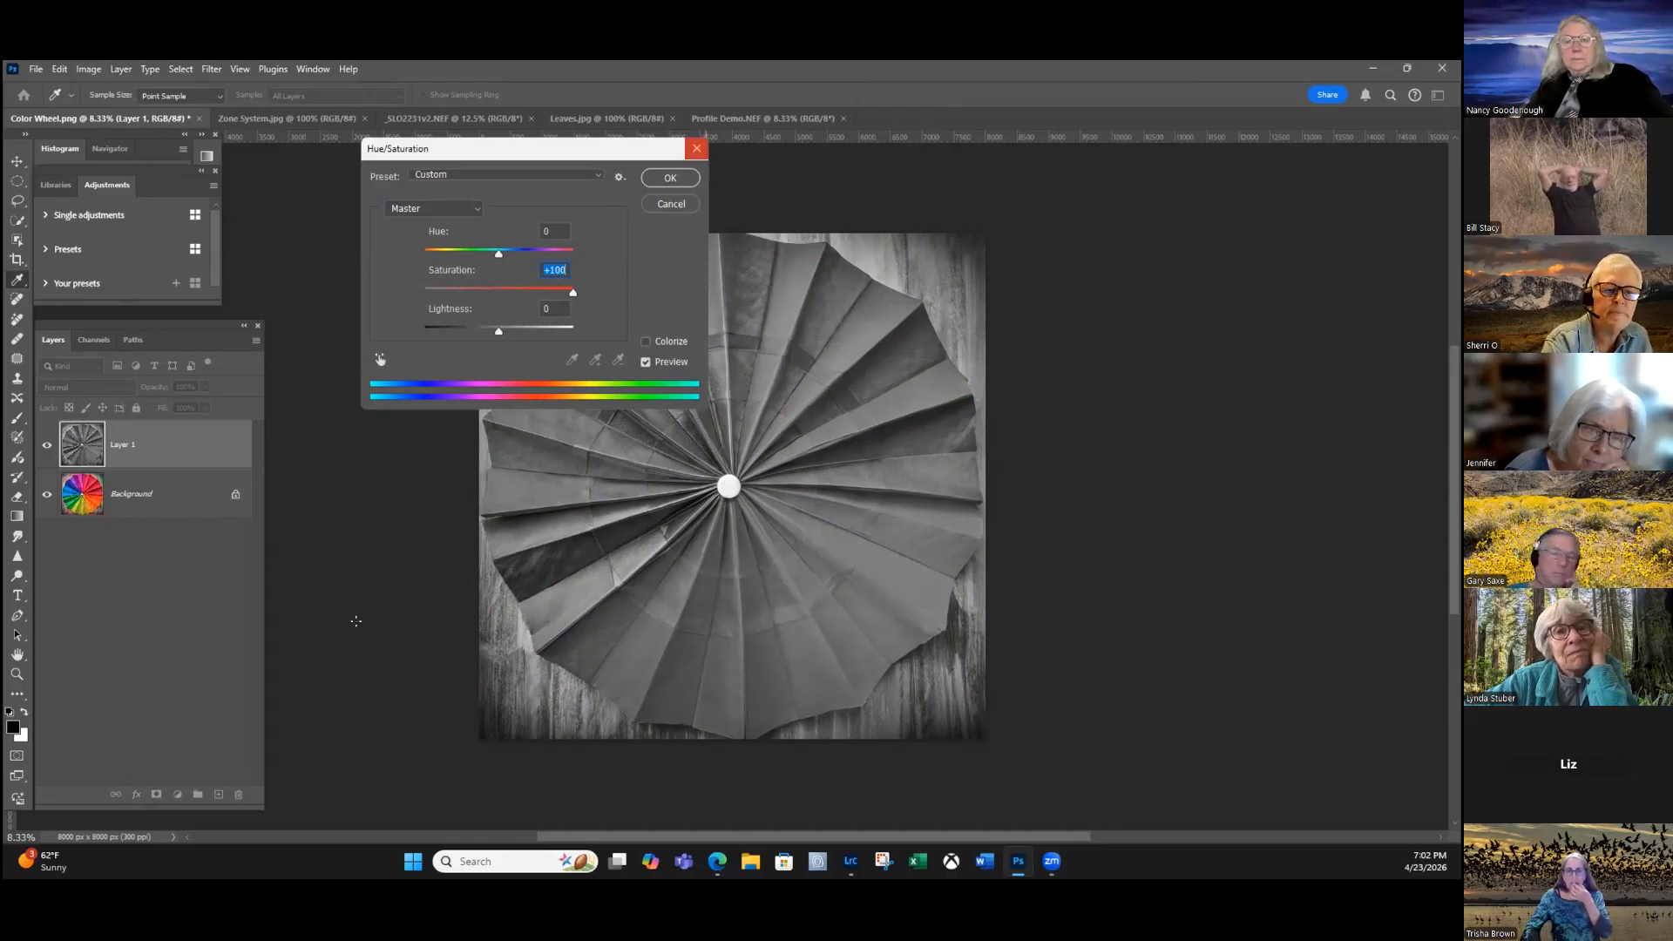
key(Return)
mouse_move(156, 444)
mouse_down()
mouse_move(155, 793)
mouse_move(238, 795)
mouse_up()
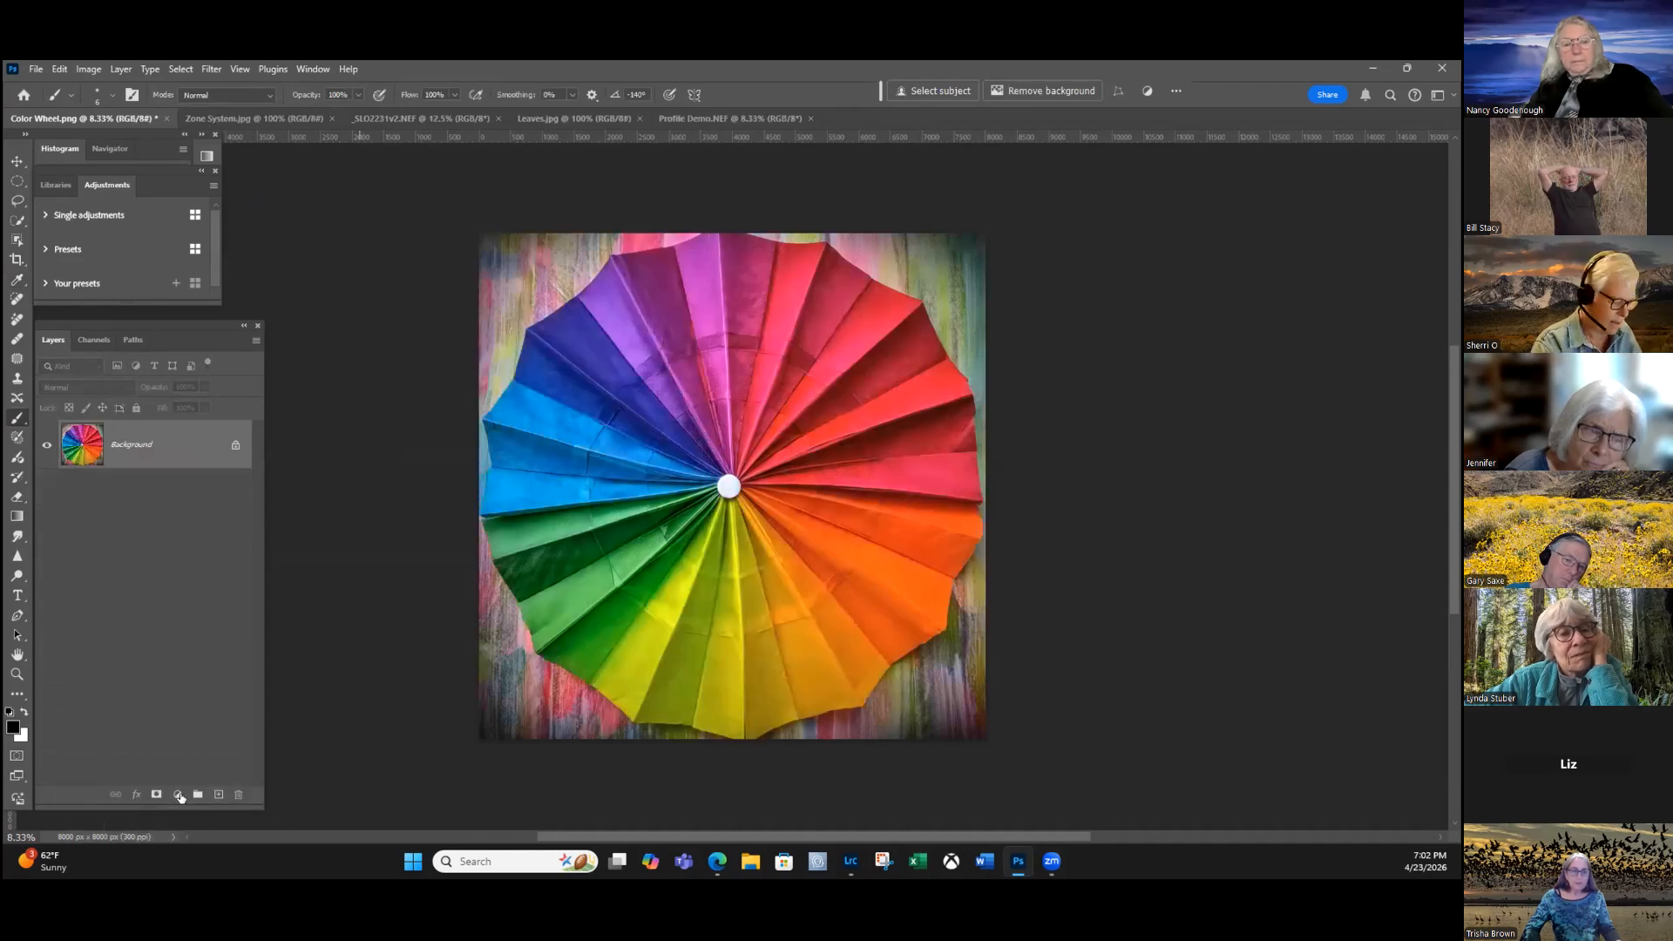
Duplicate the color wheel's Background layer and add a Hue/Saturation adjustment layer above the copy.
key(ctrl+j)
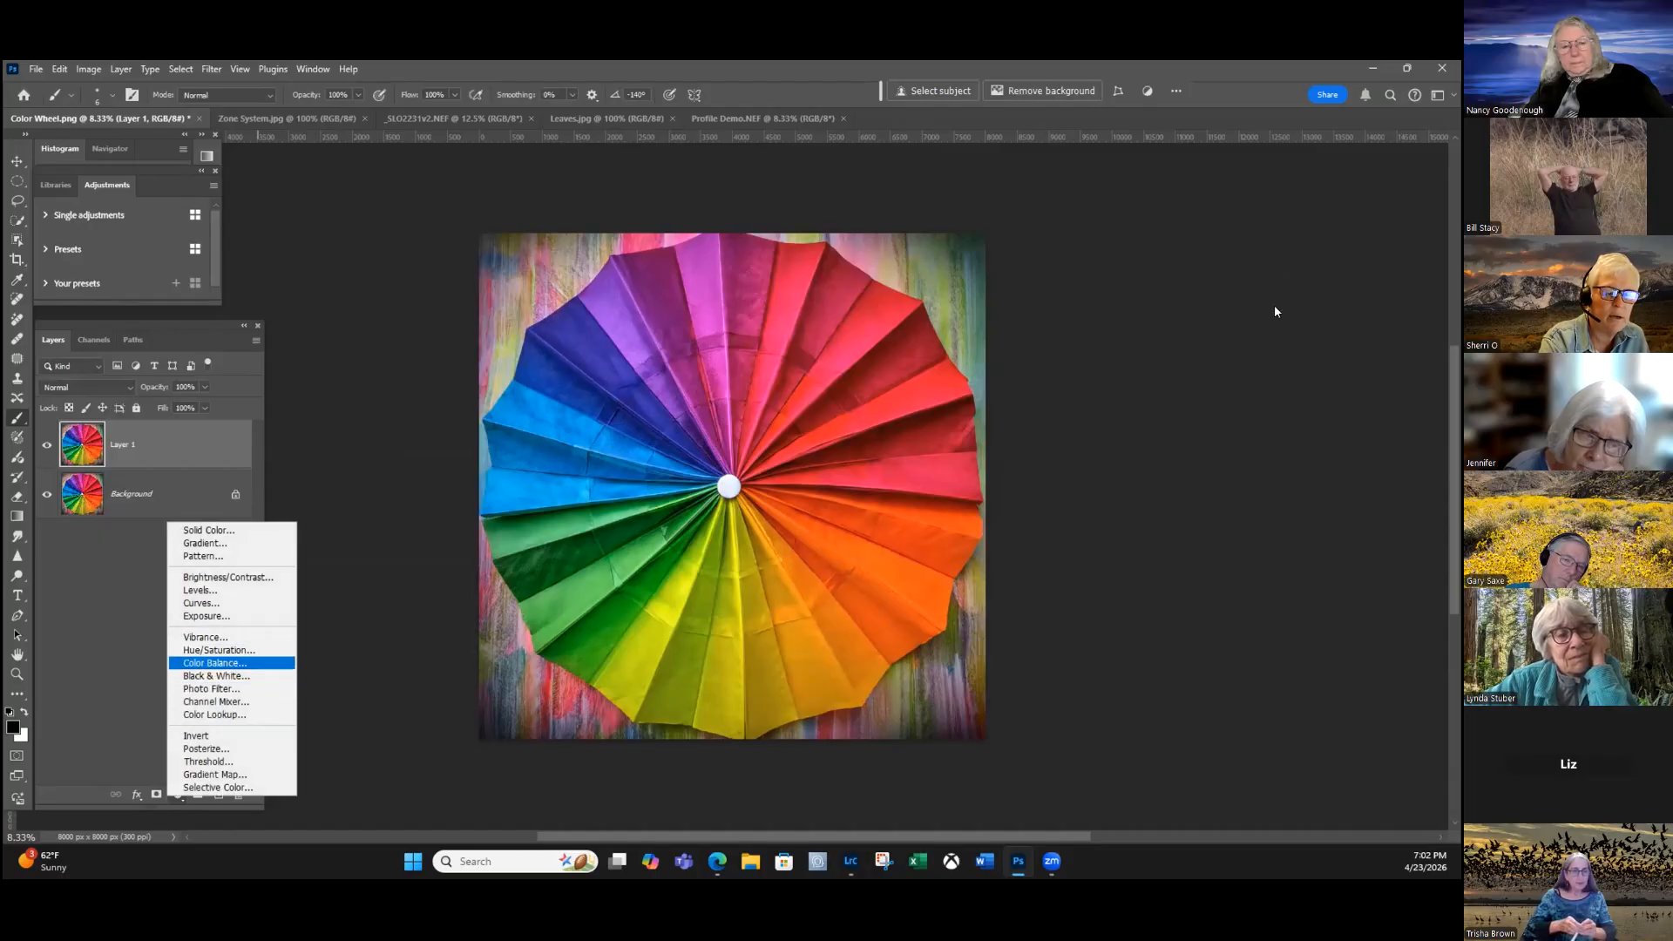
key(Return)
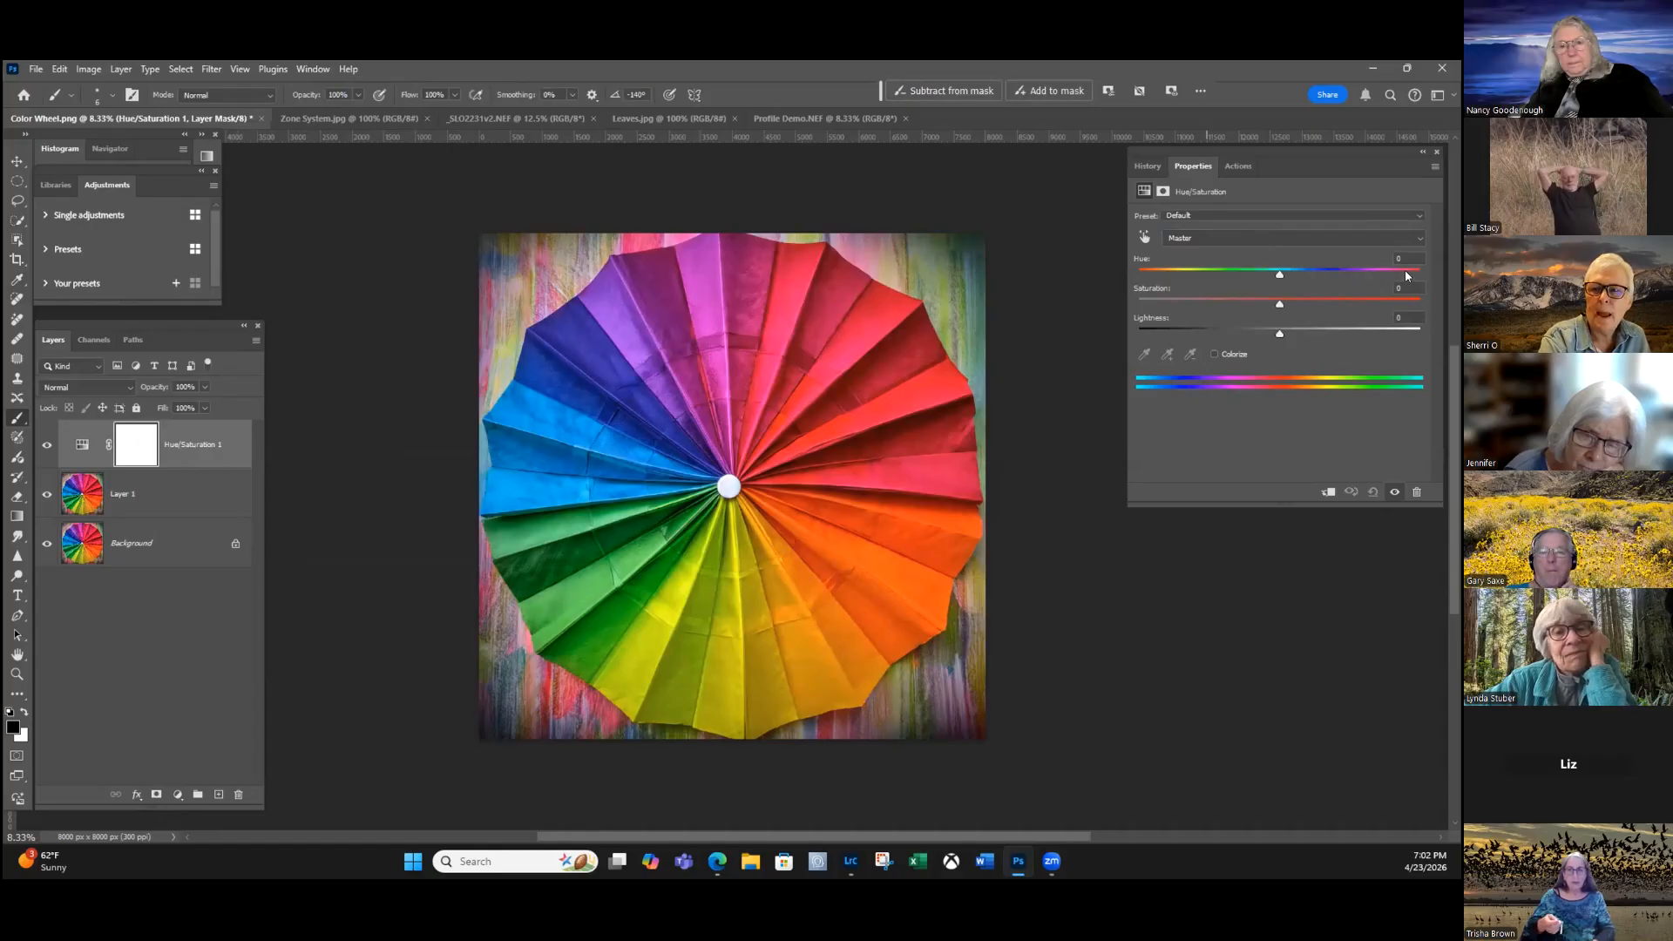
Set the Hue/Saturation adjustment layer's Saturation to -100 and test bringing color back with the same setting.
drag(1159, 290, 1134, 320)
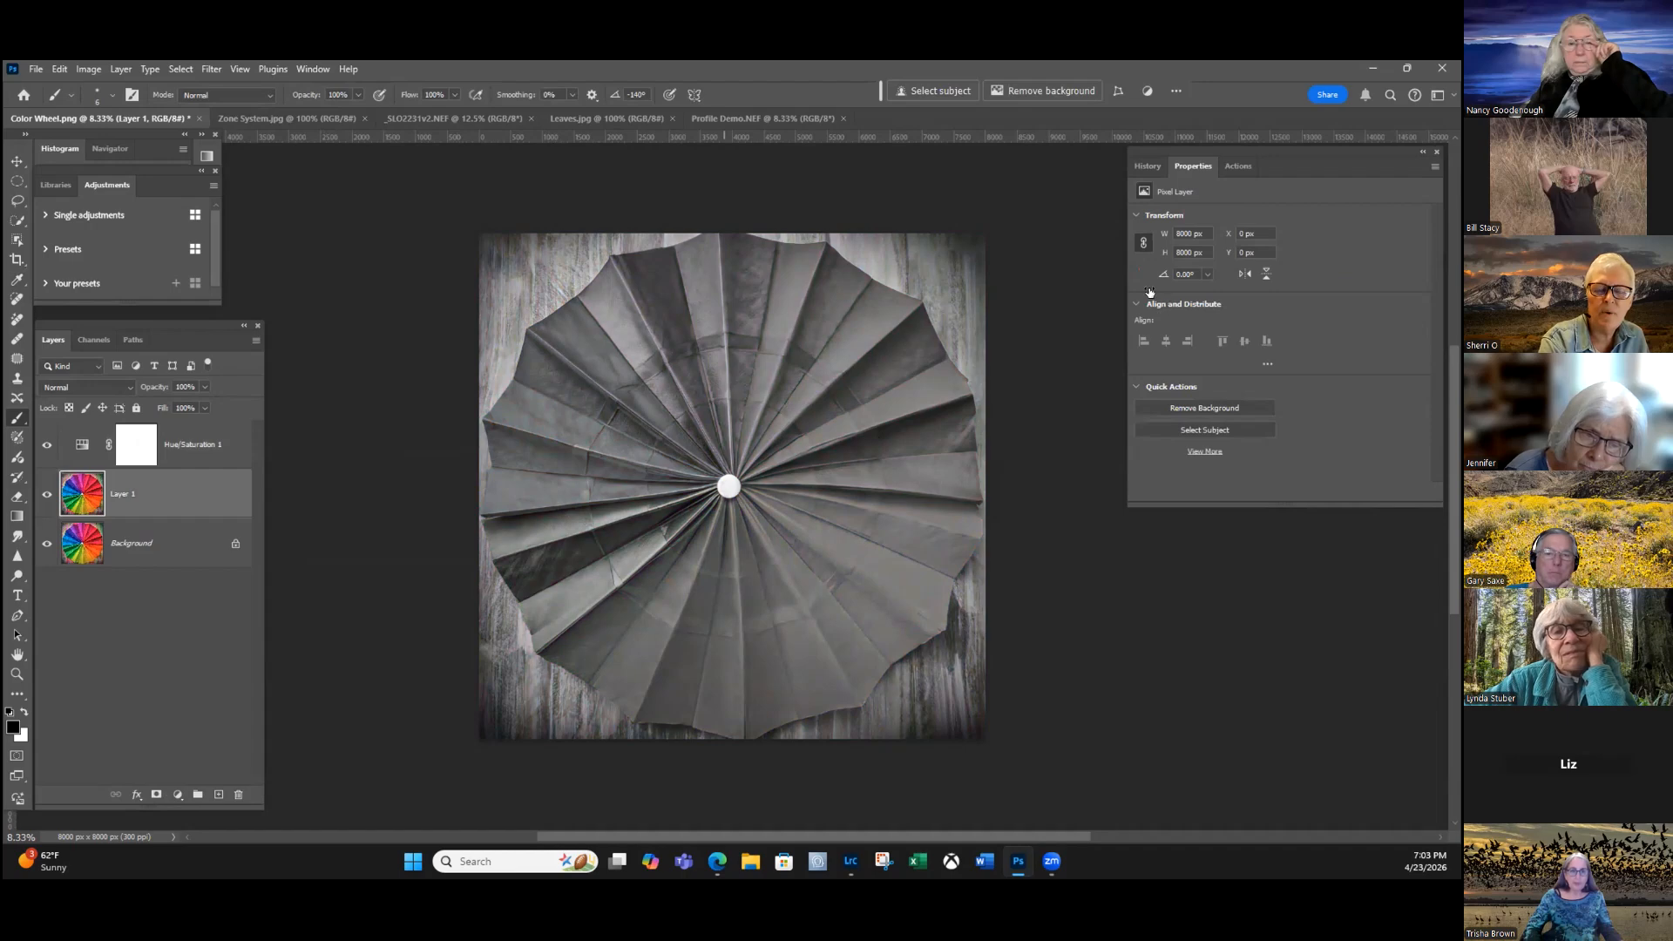
key(alt+])
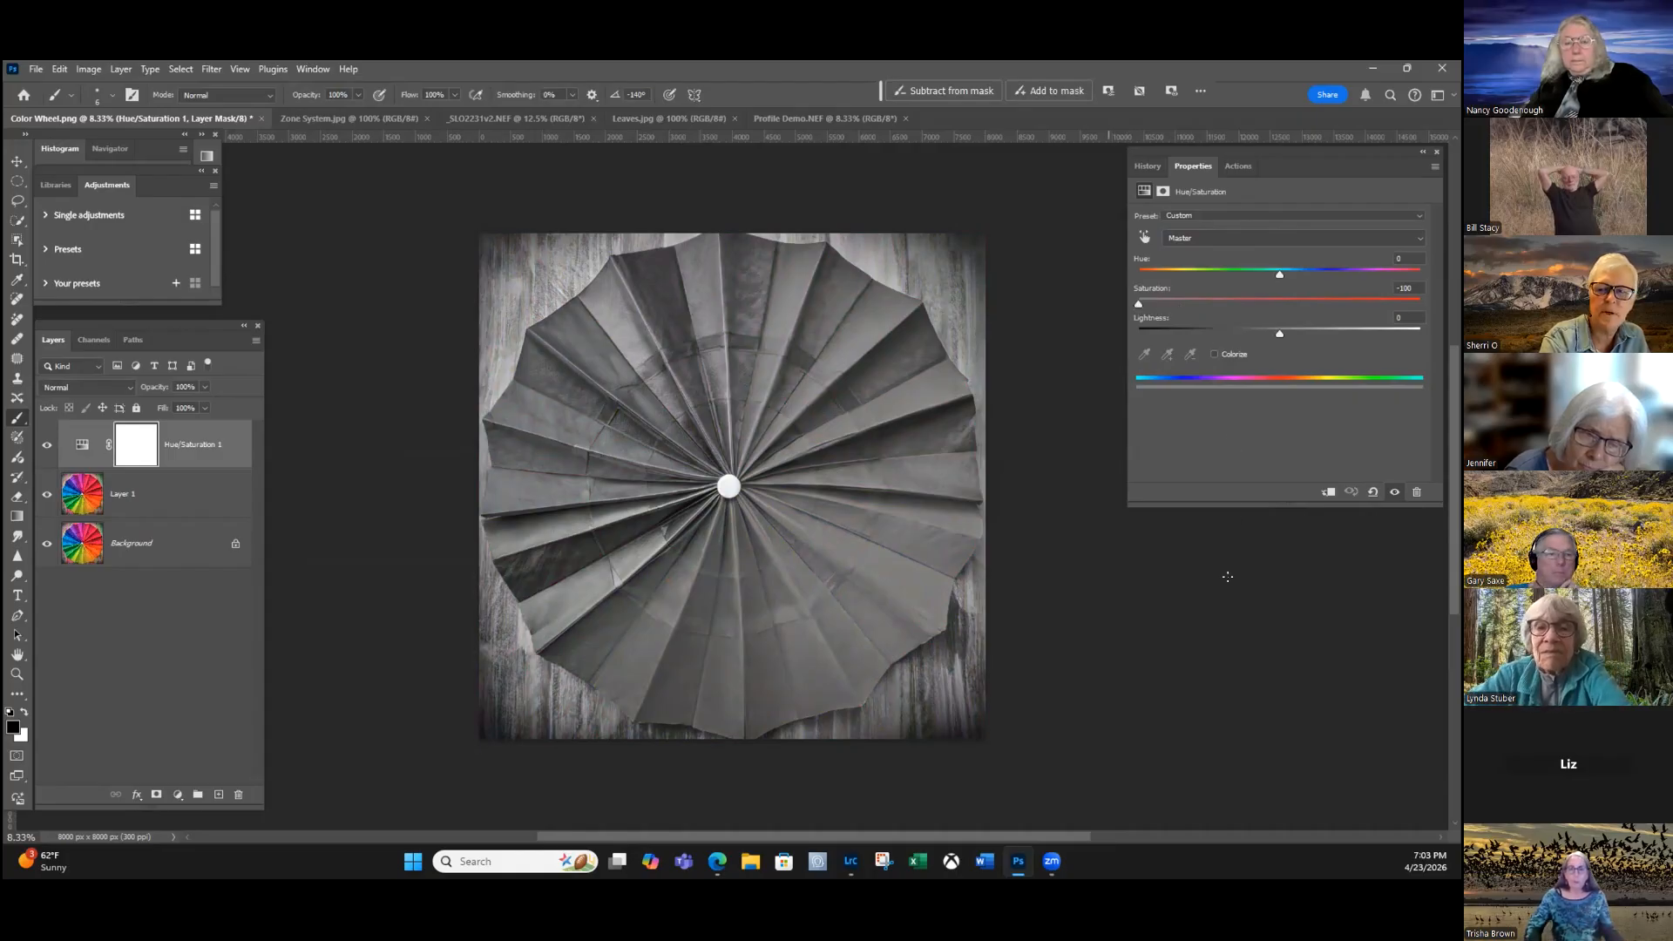
drag(1138, 304, 1182, 305)
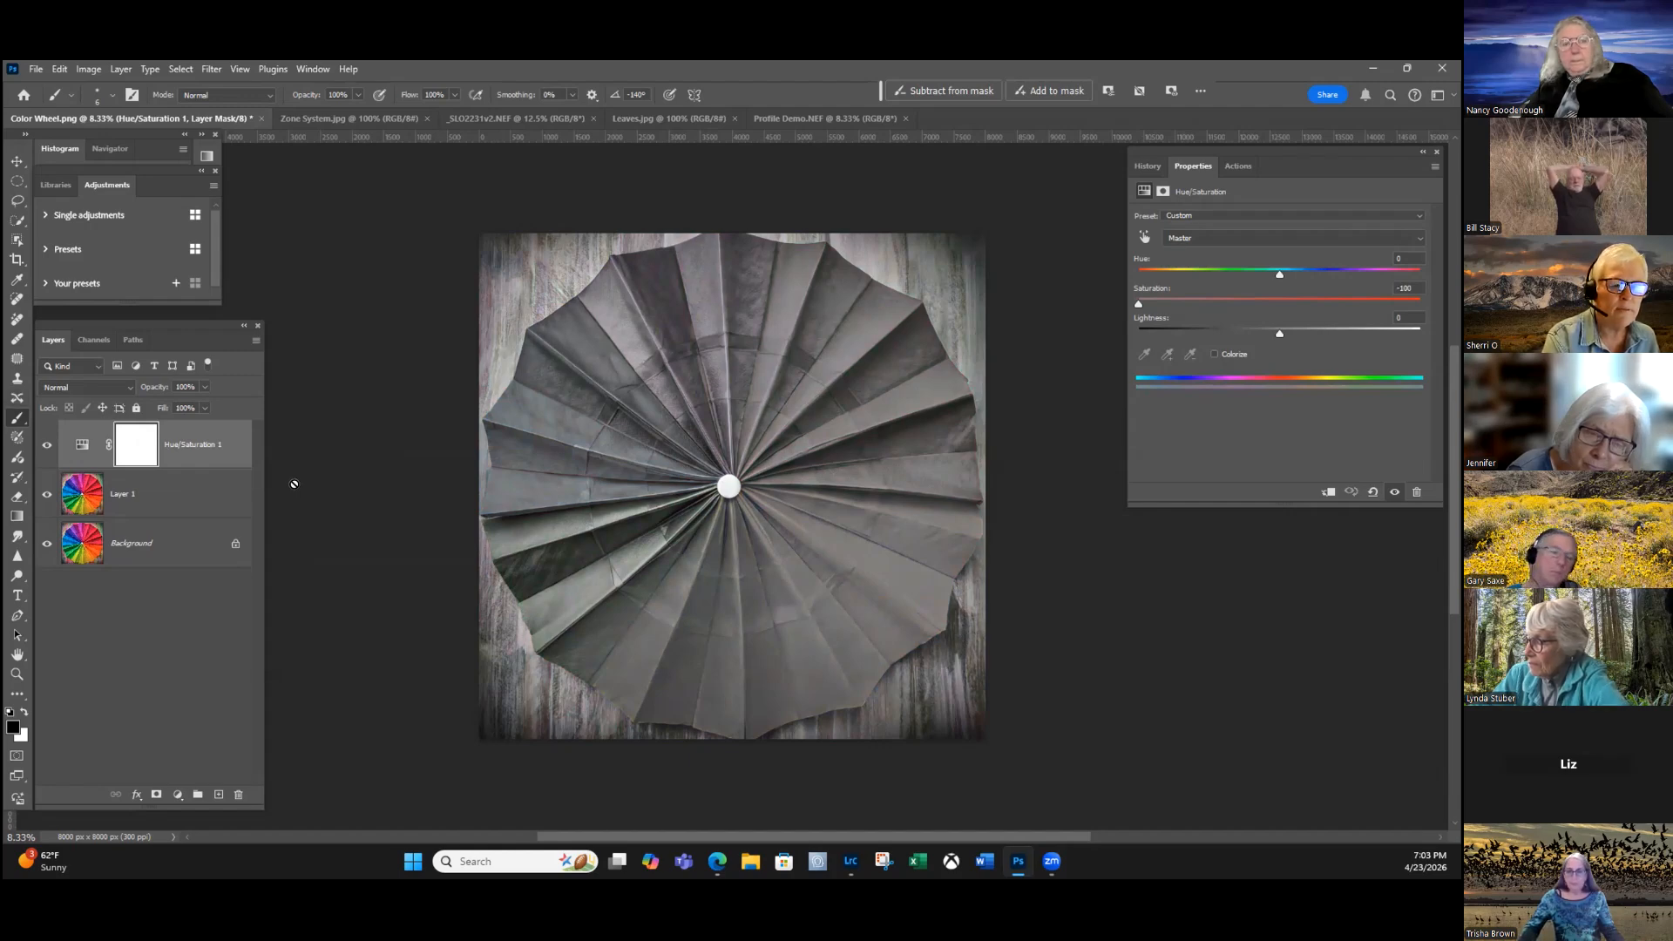
Set the Hue/Saturation layer's blend mode to Soft Light and compare the color wheel with that layer hidden and shown.
click(47, 445)
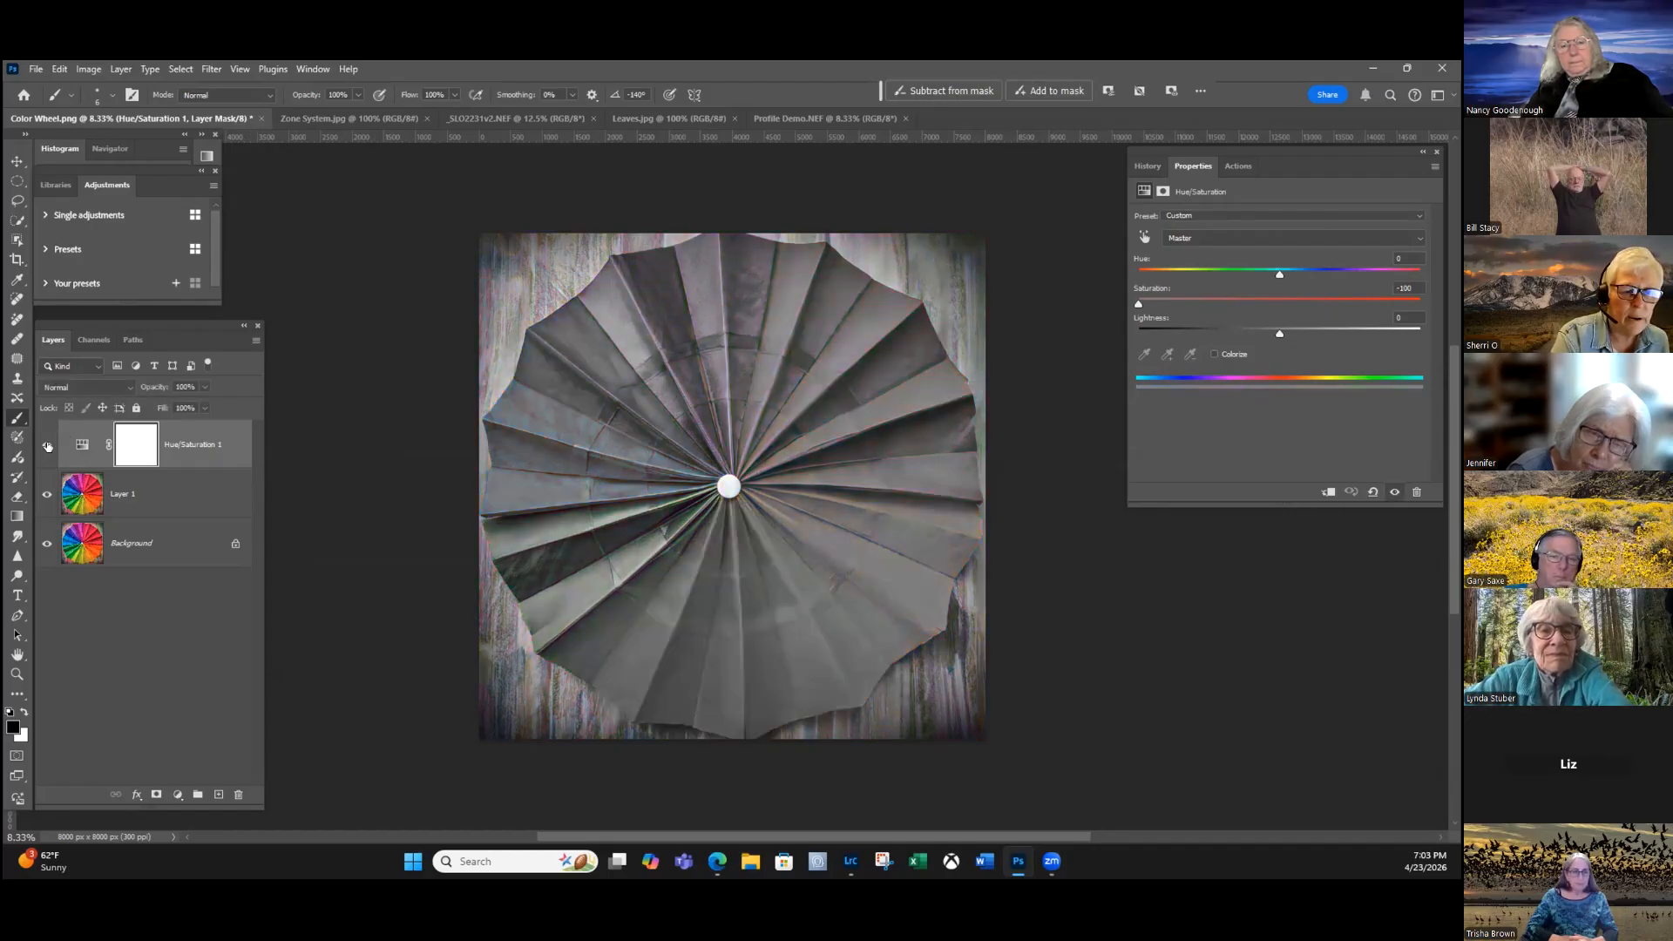
click(87, 387)
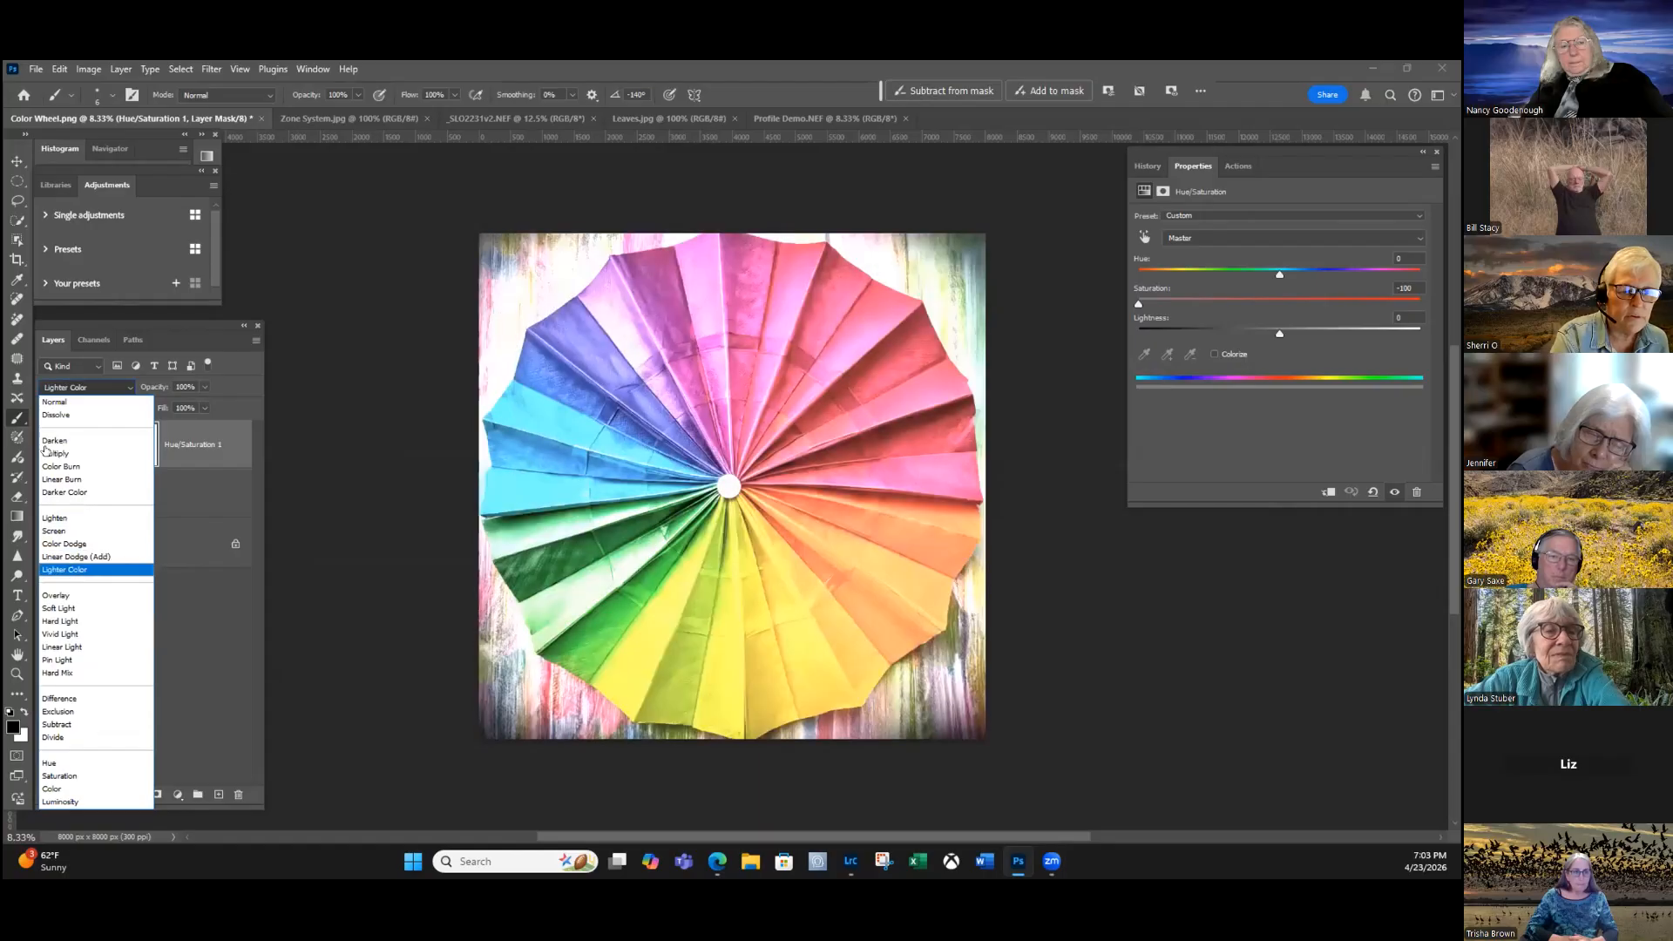
key(Up)
key(Return)
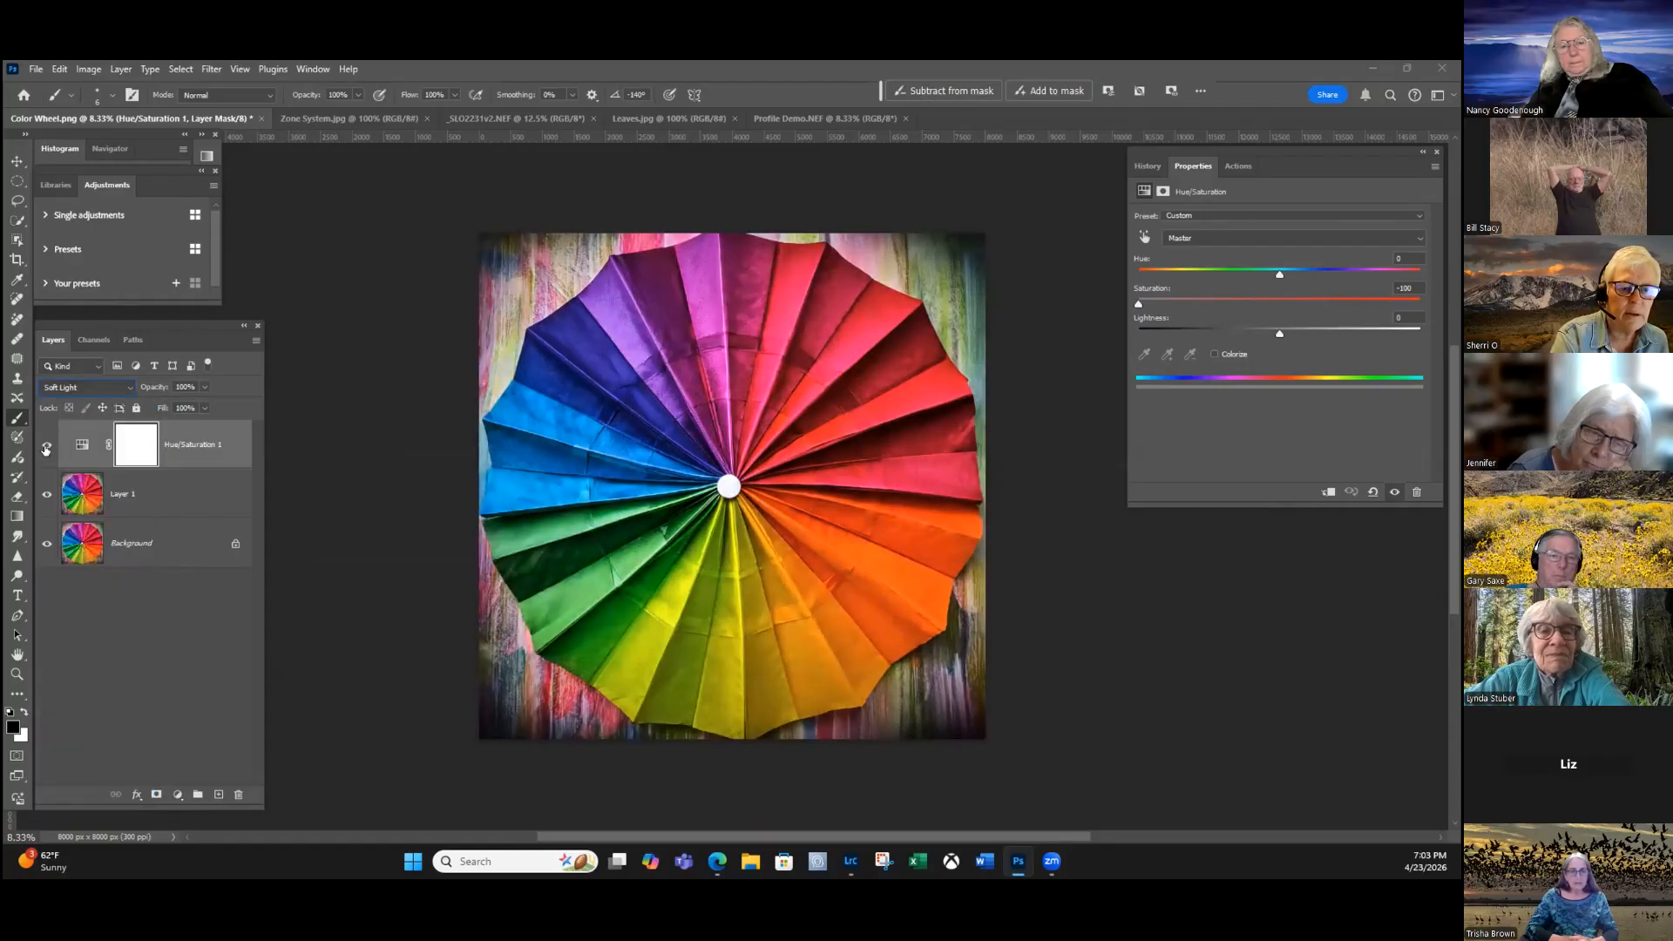
click(47, 448)
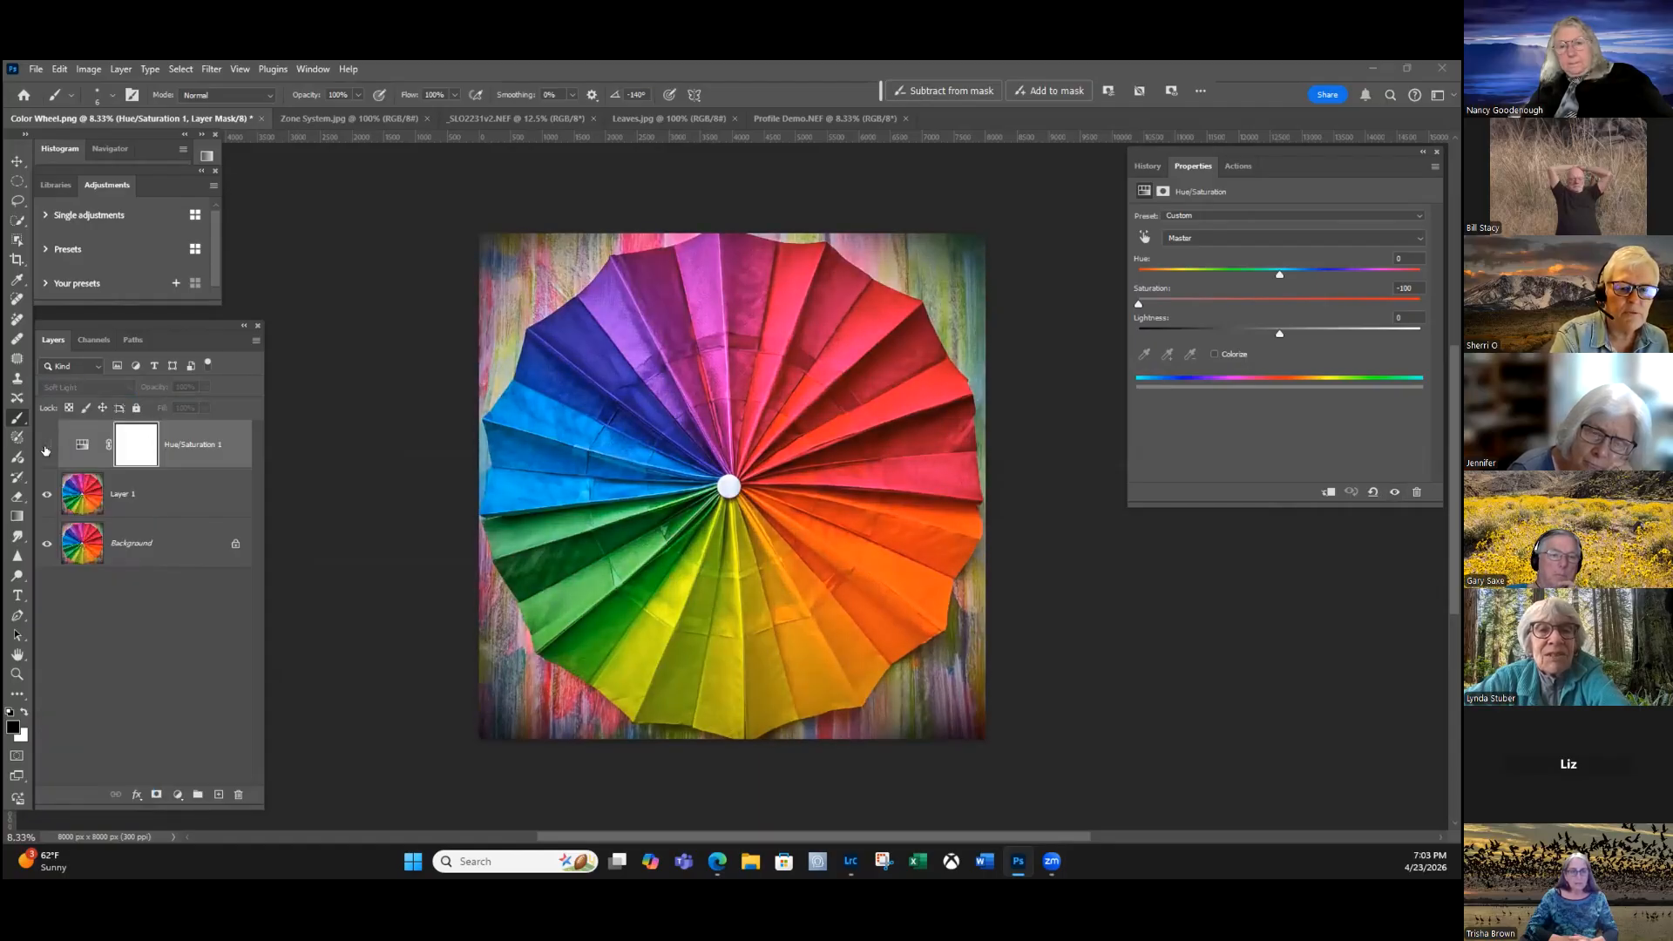
click(47, 448)
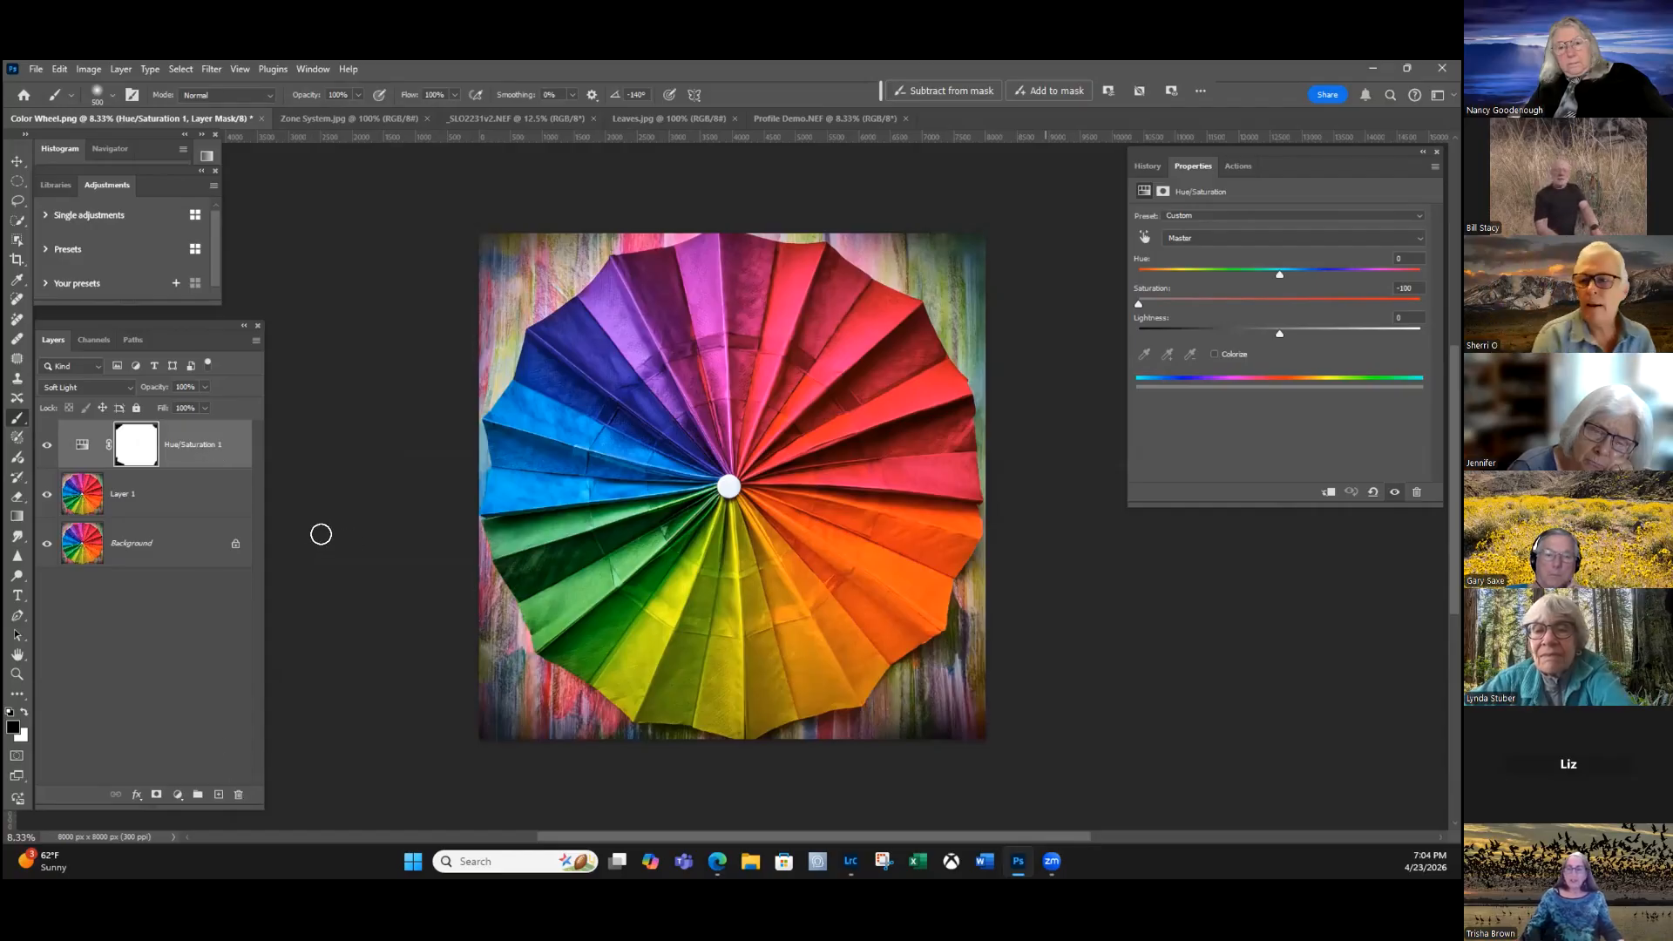
Delete the Hue/Saturation adjustment layer and add a fresh Hue/Saturation adjustment layer above Layer 1.
drag(82, 444, 238, 794)
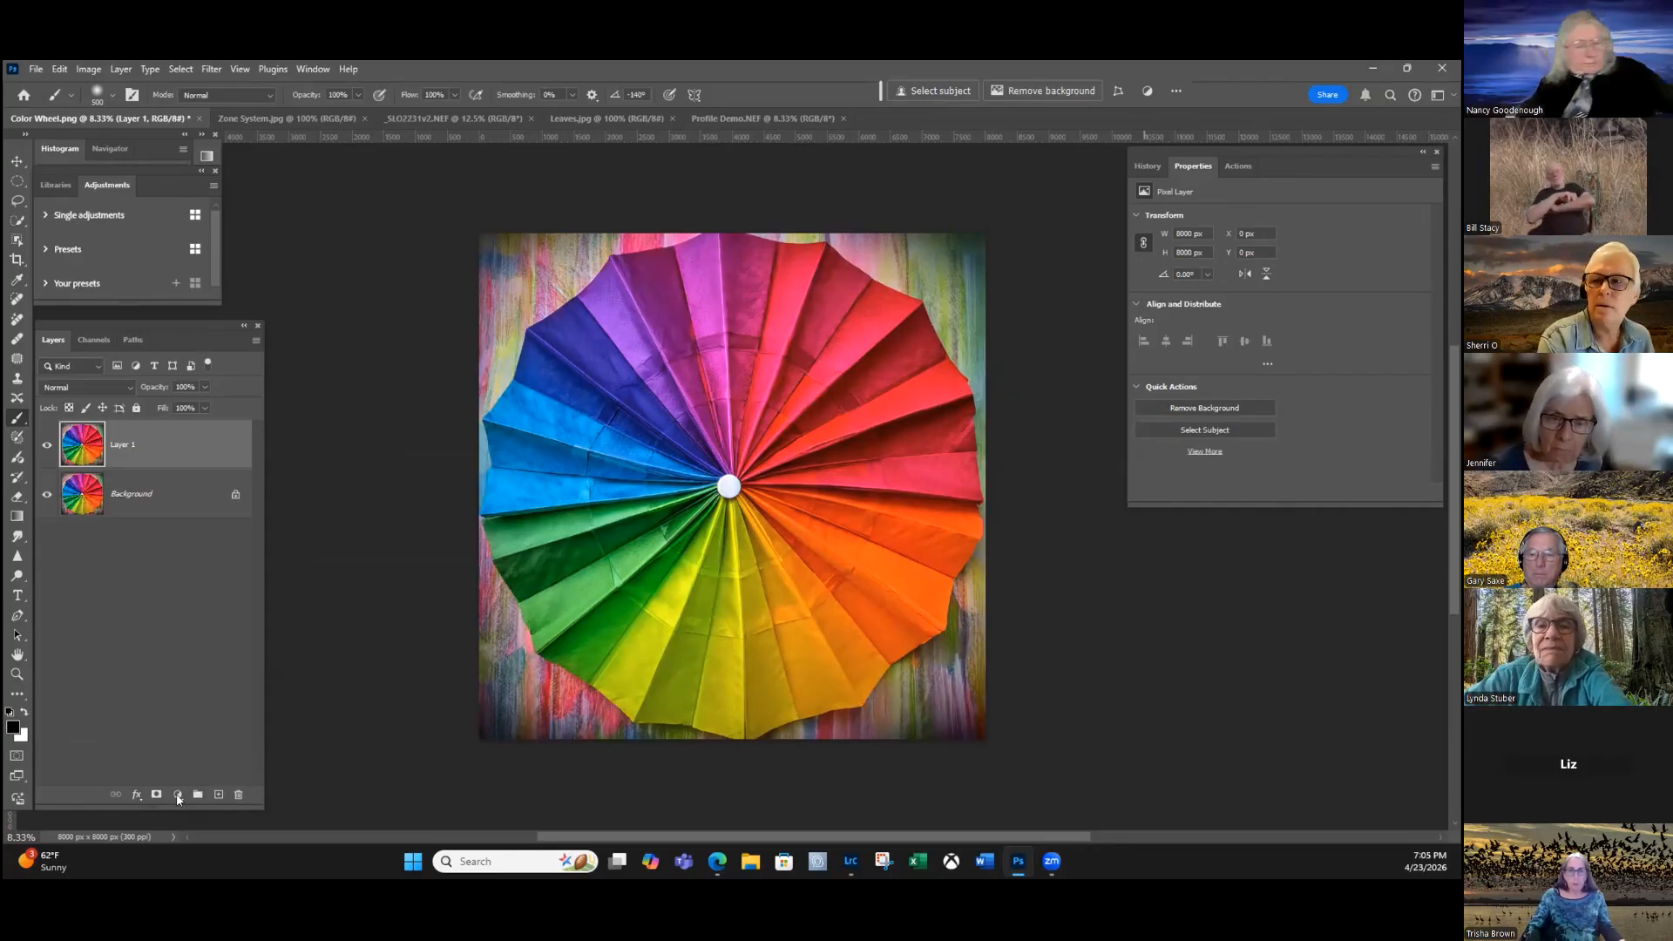
key(F9)
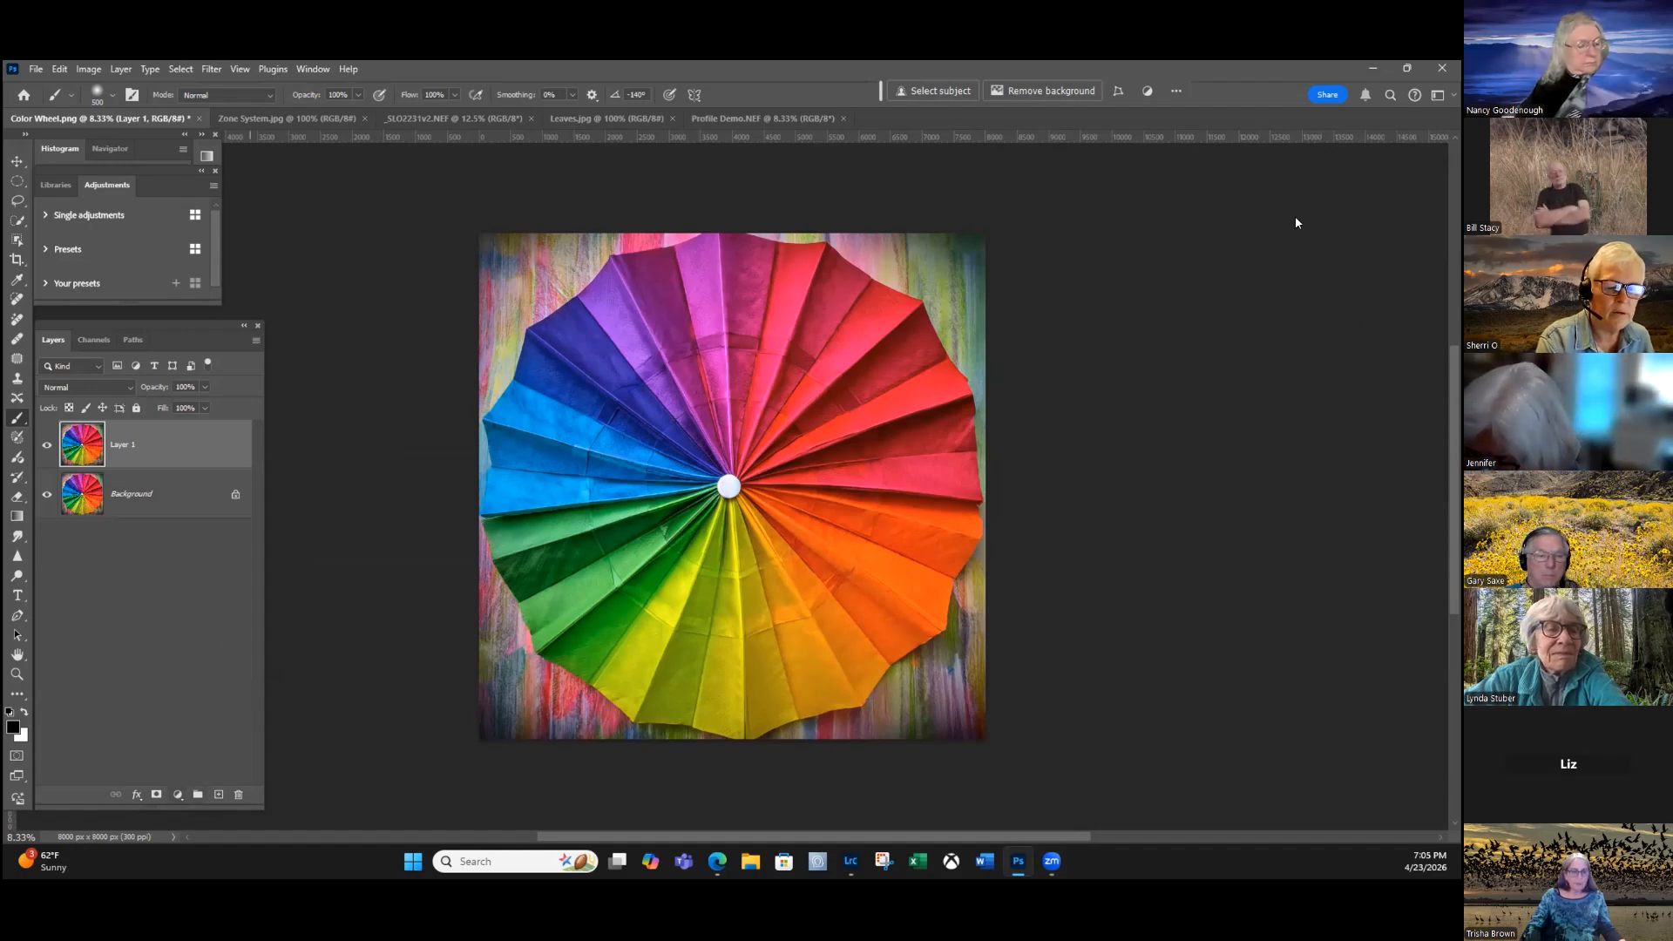
click(178, 794)
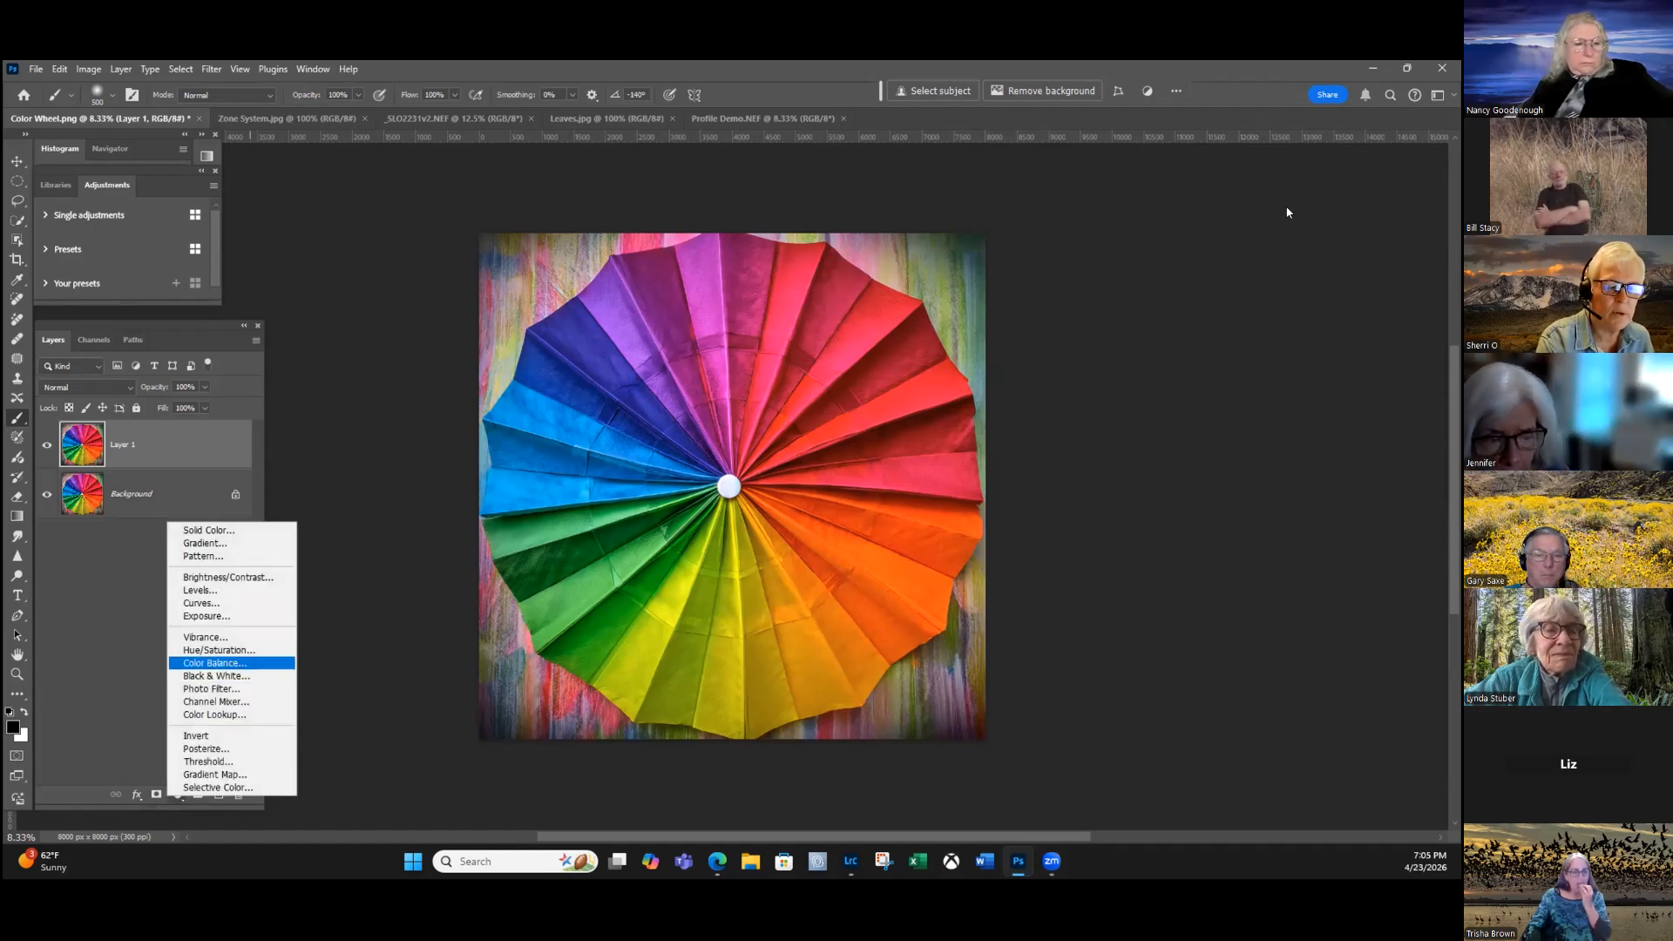
key(Up)
key(Return)
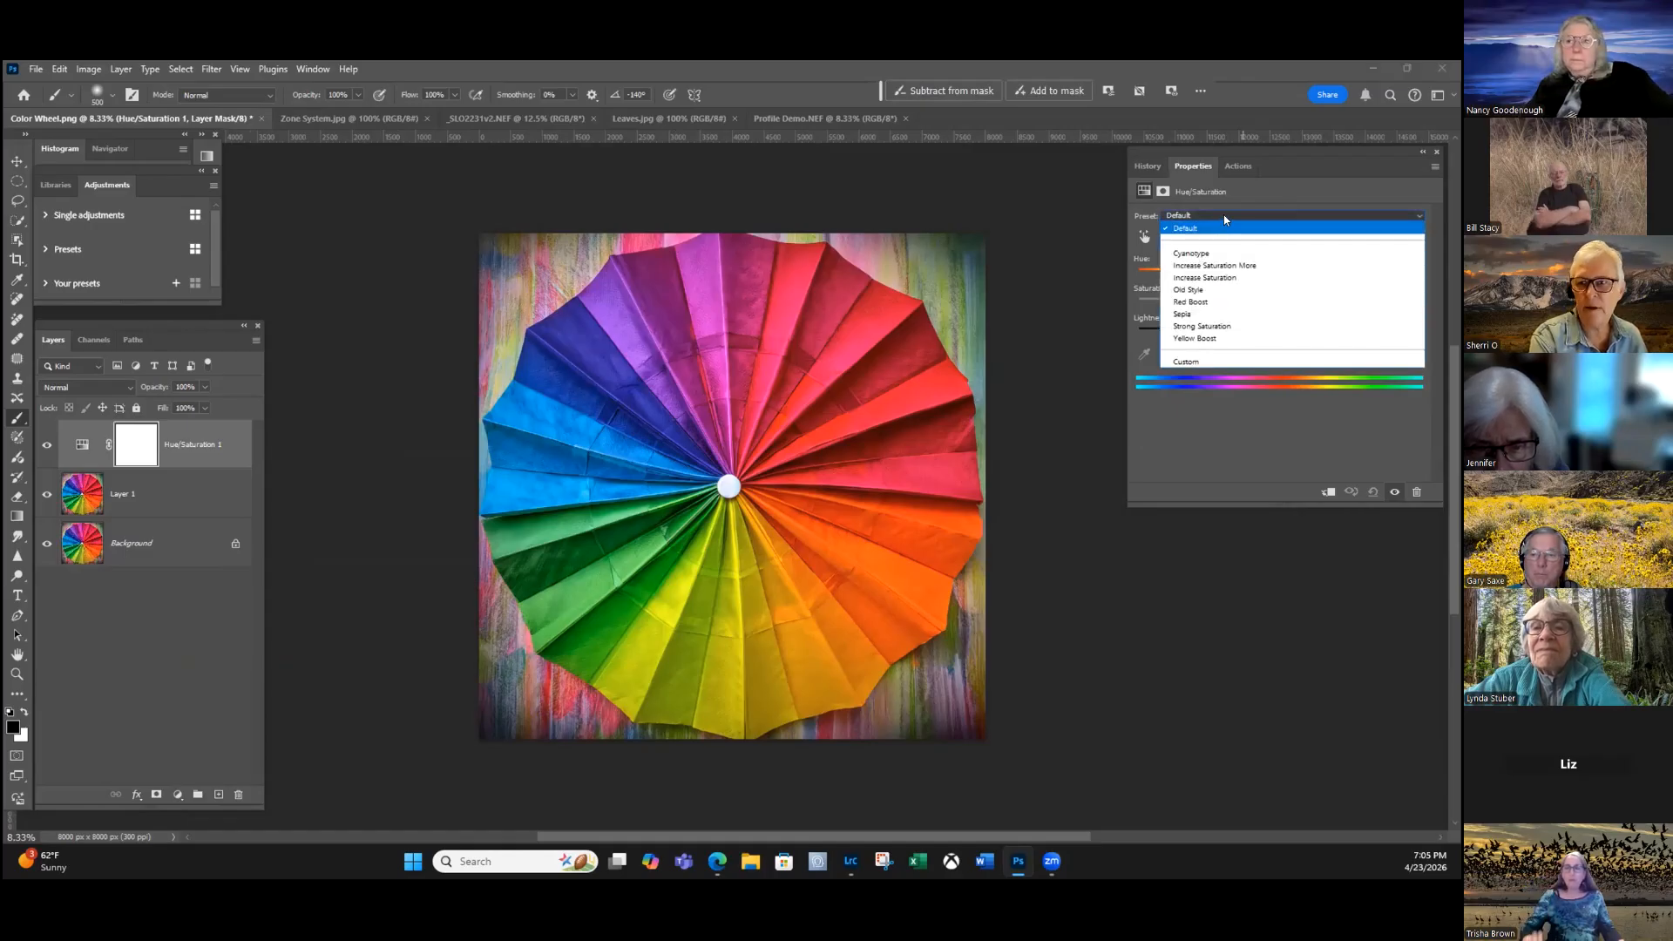
Try the Cyanotype preset and the Increase Saturation More preset on the new Hue/Saturation layer.
key(Down)
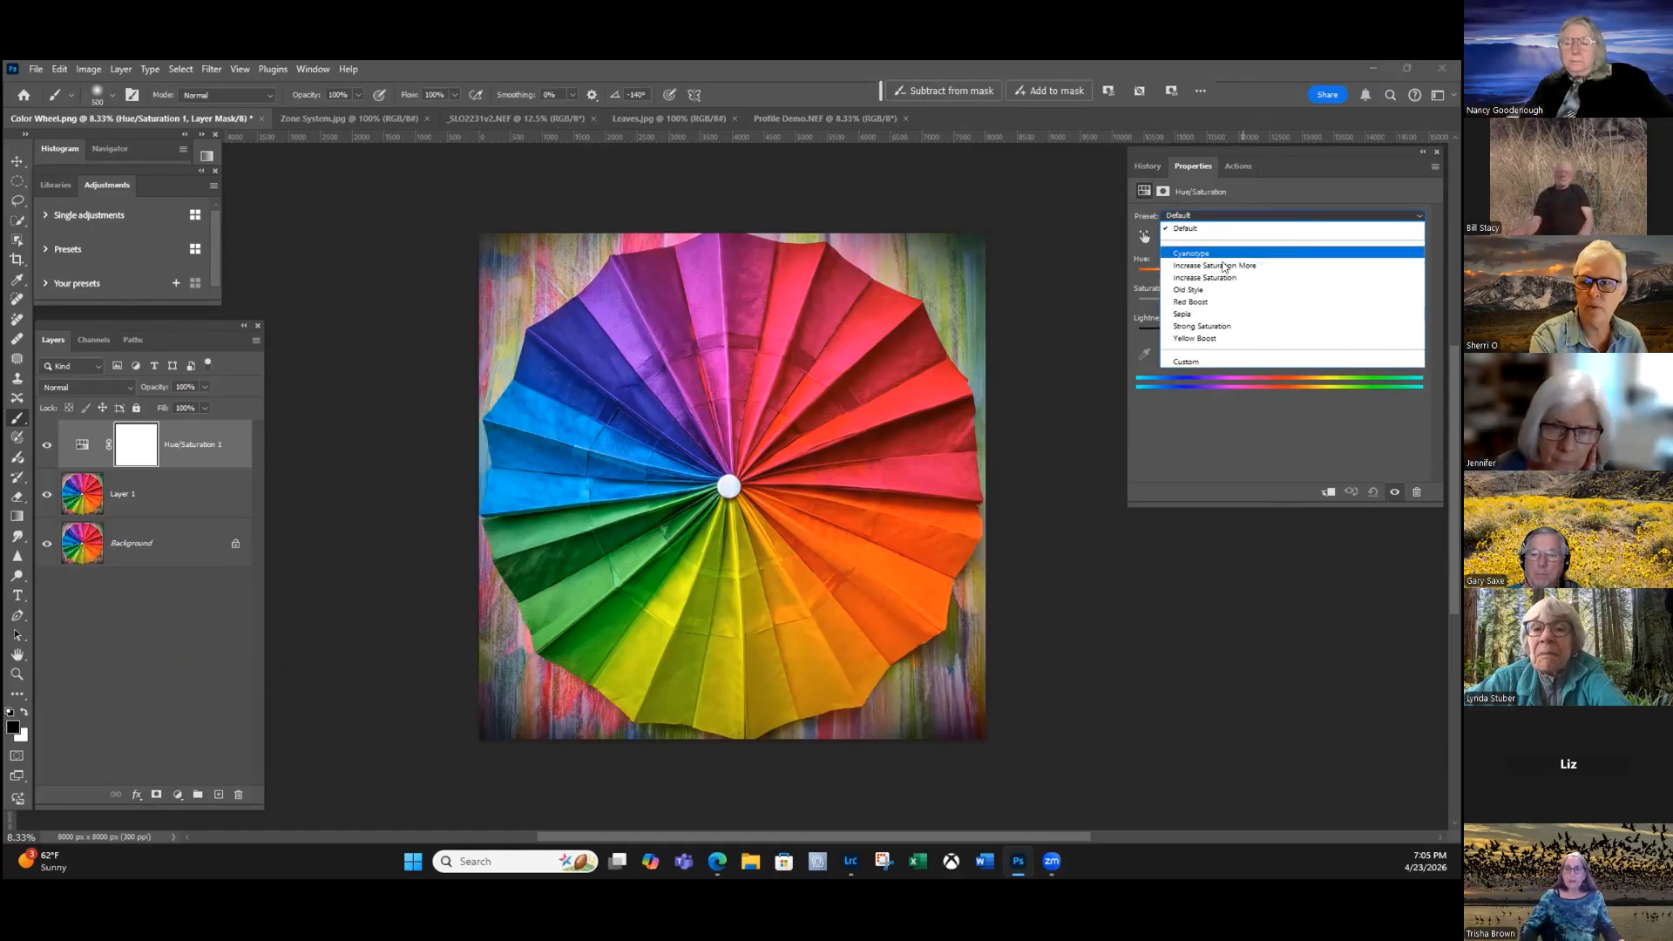
key(Return)
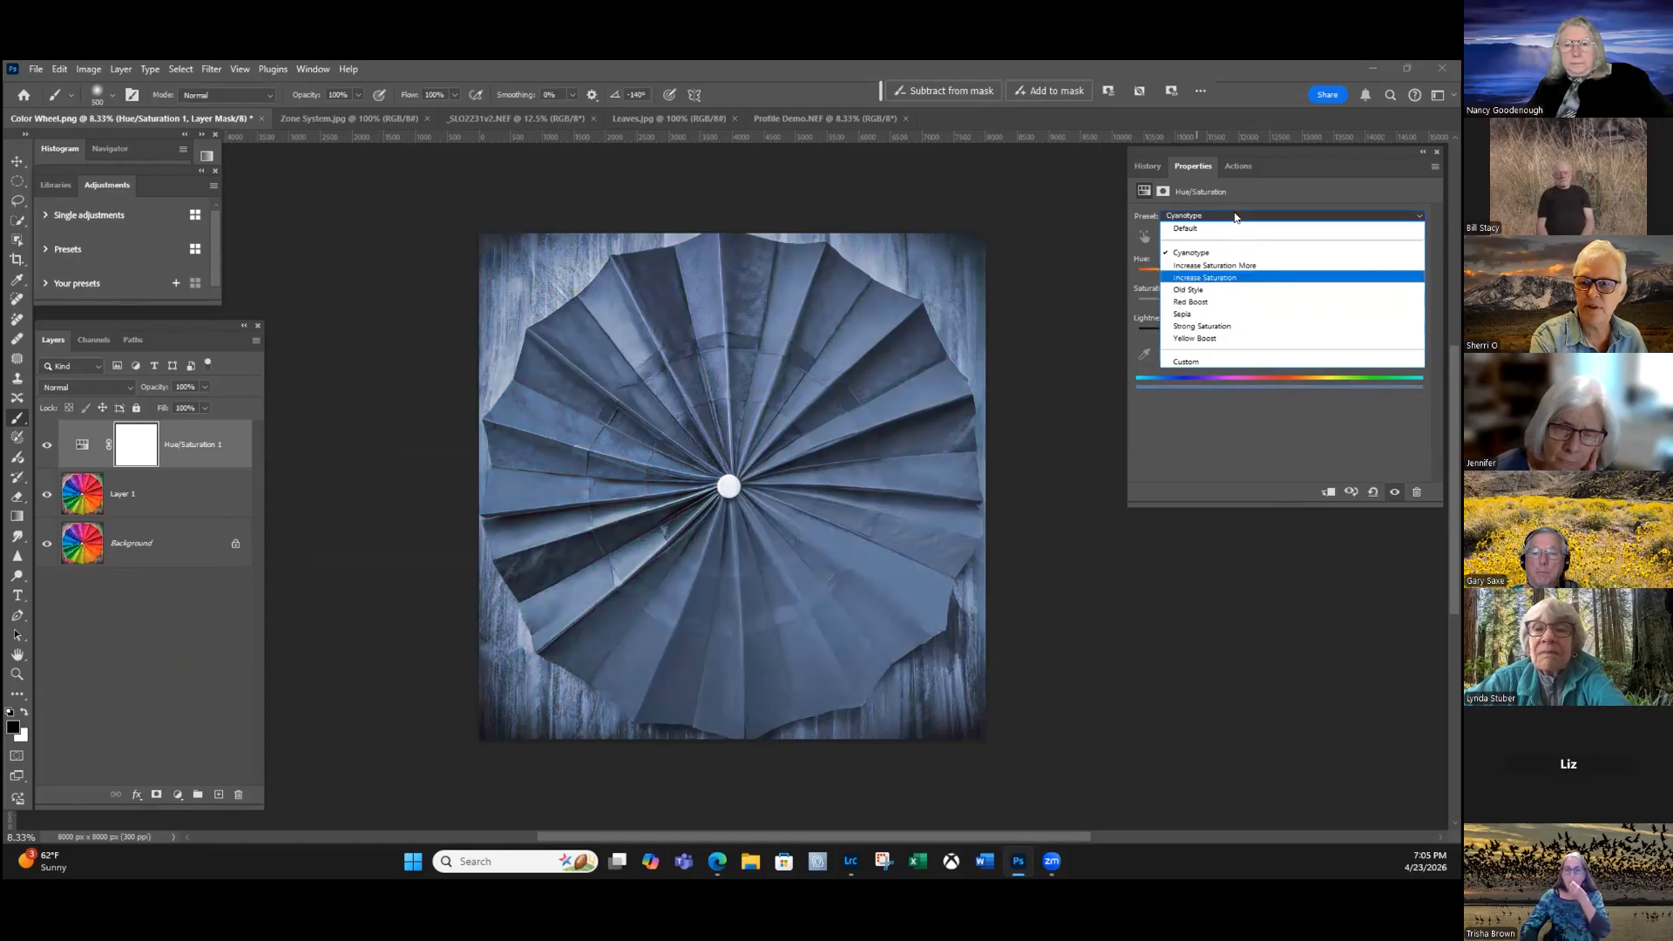
key(Up)
key(Return)
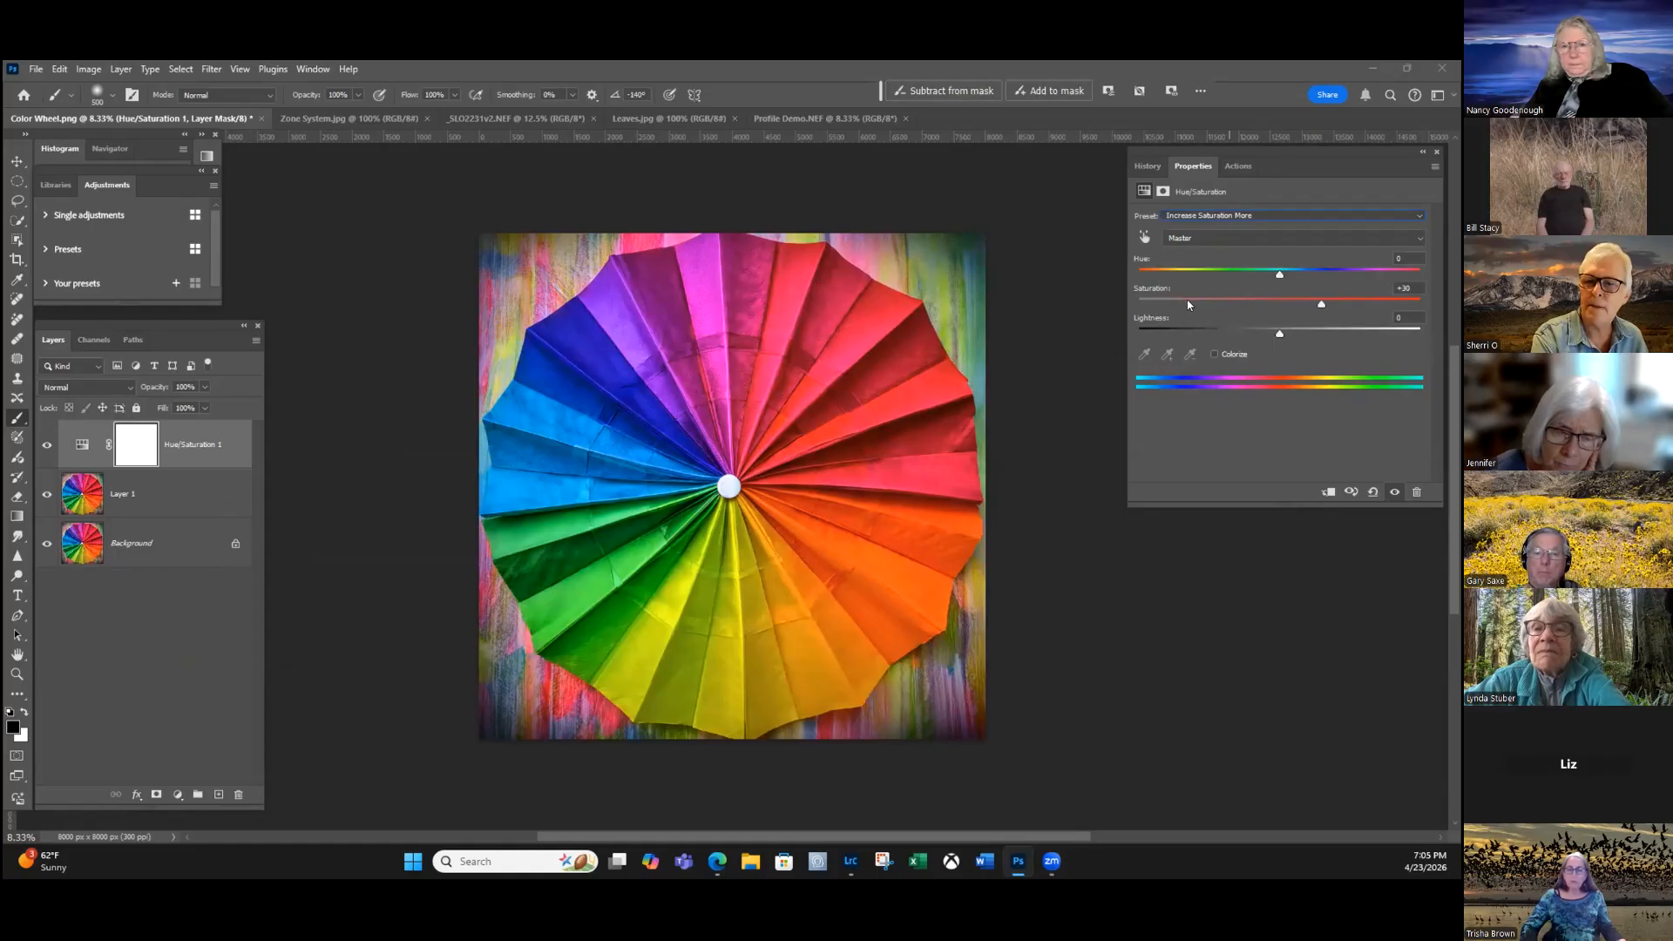
Apply the Red Boost preset to the Hue/Saturation adjustment layer.
click(1208, 216)
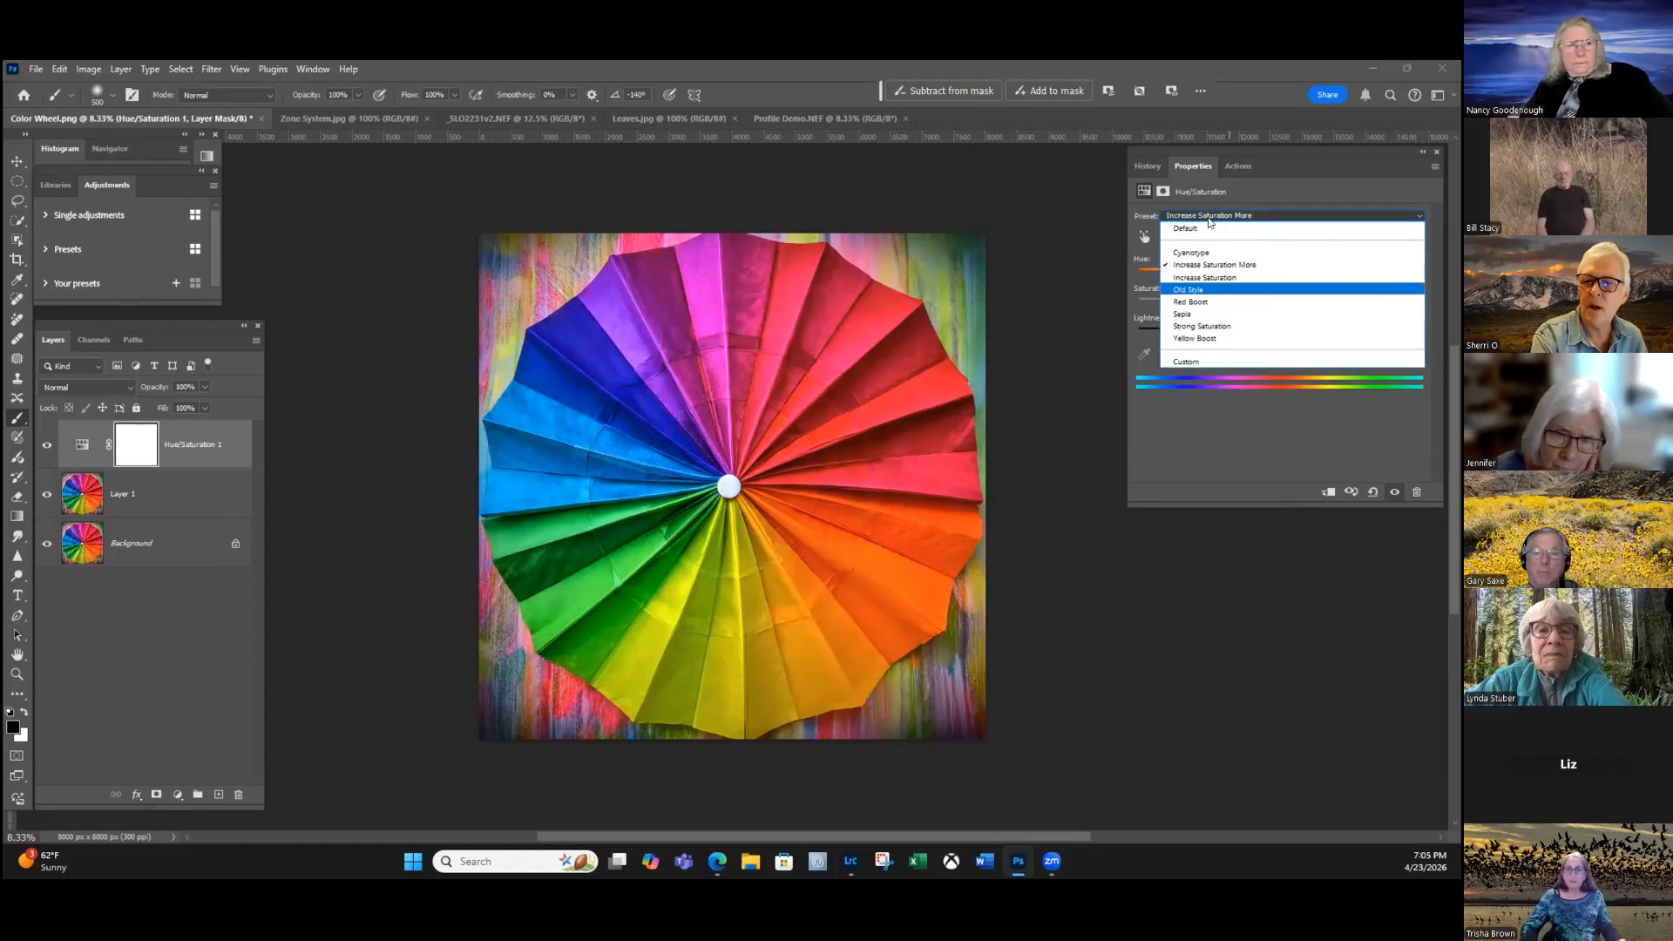
key(Return)
key(alt+Down)
key(Up)
key(Up)
key(Down)
key(Down)
key(Down)
key(Return)
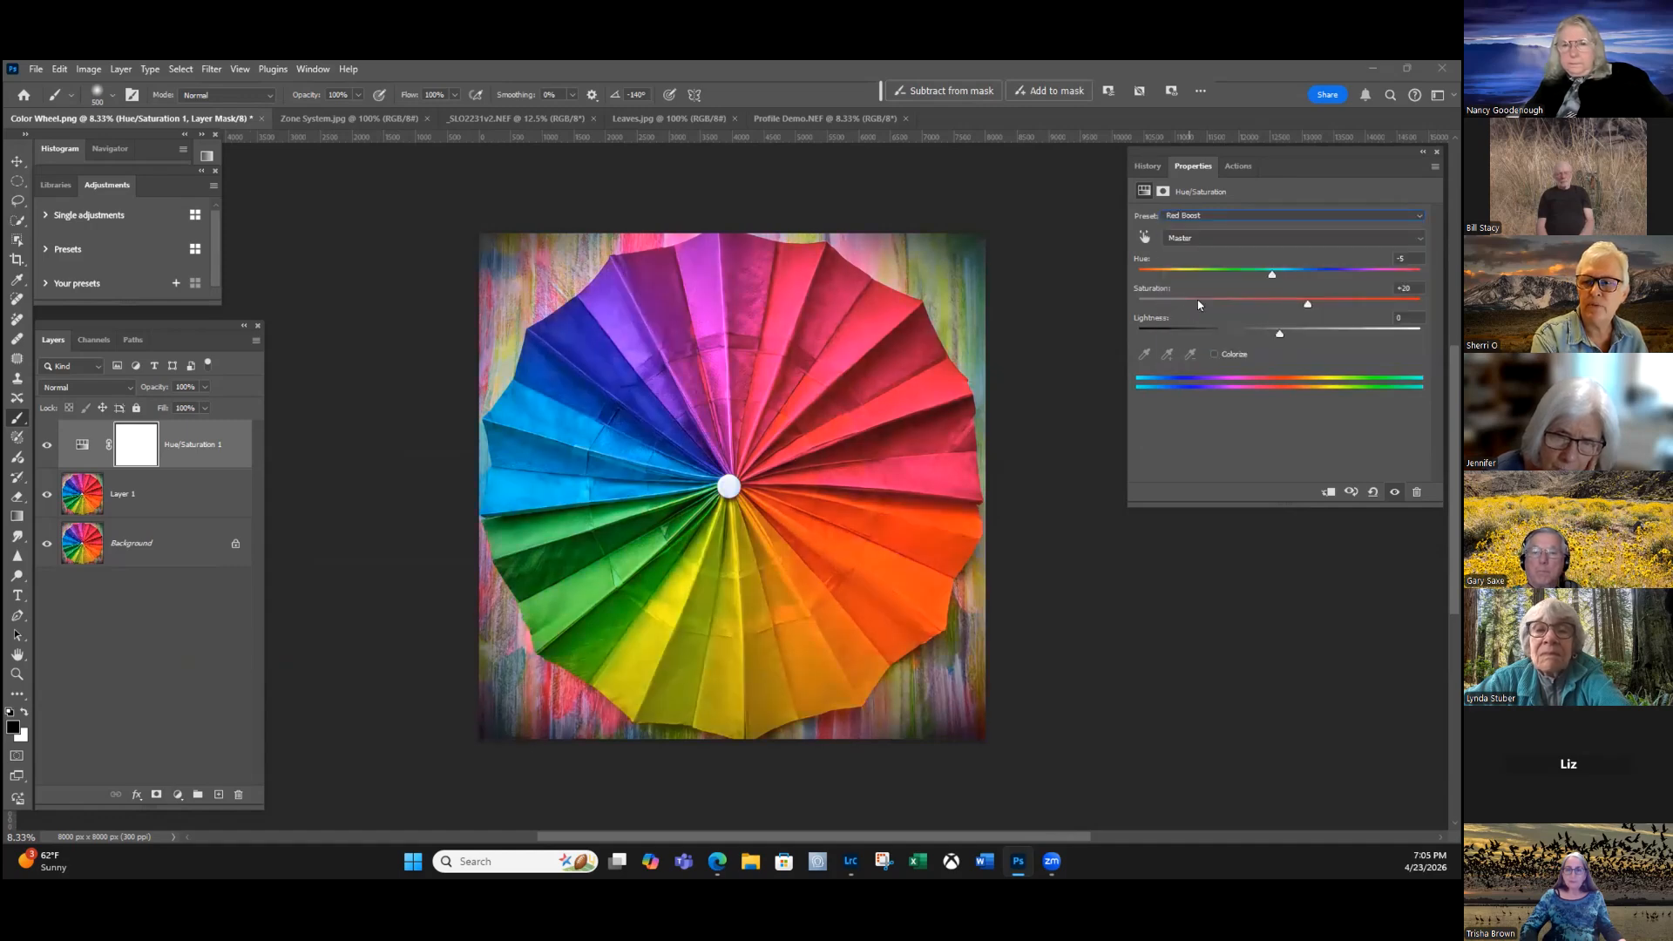
Try the Sepia preset on the Hue/Saturation layer and return the layer to the Default preset.
click(1220, 216)
key(Down)
key(Down)
key(Down)
key(Up)
key(Up)
key(Return)
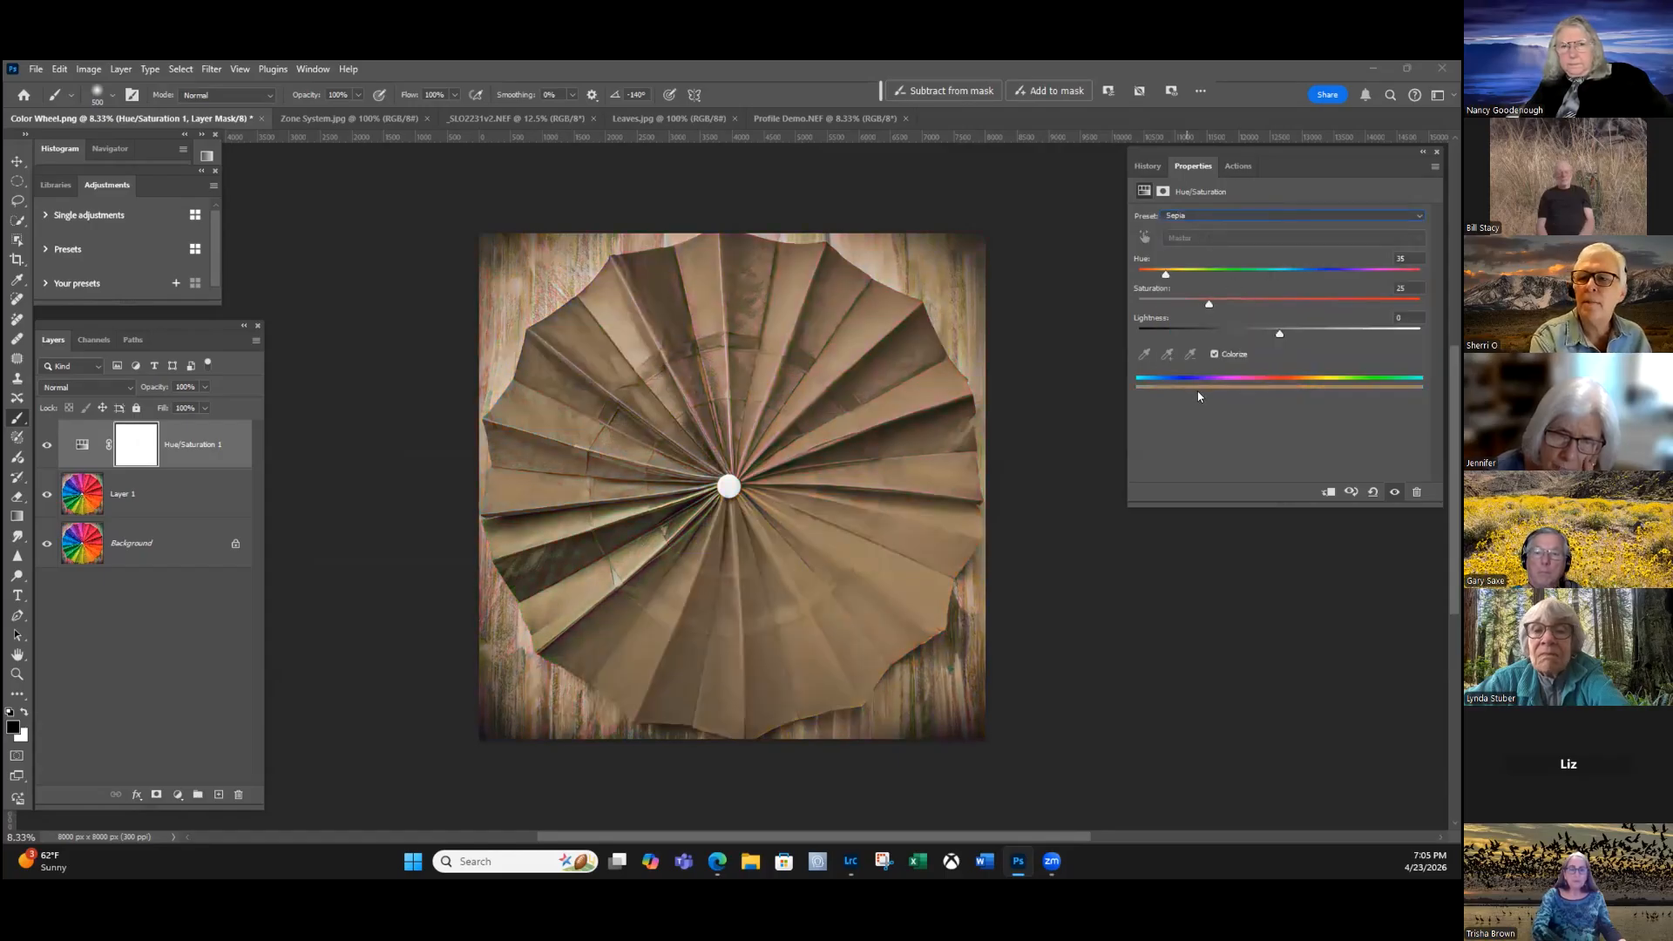
key(alt+Down)
key(Home)
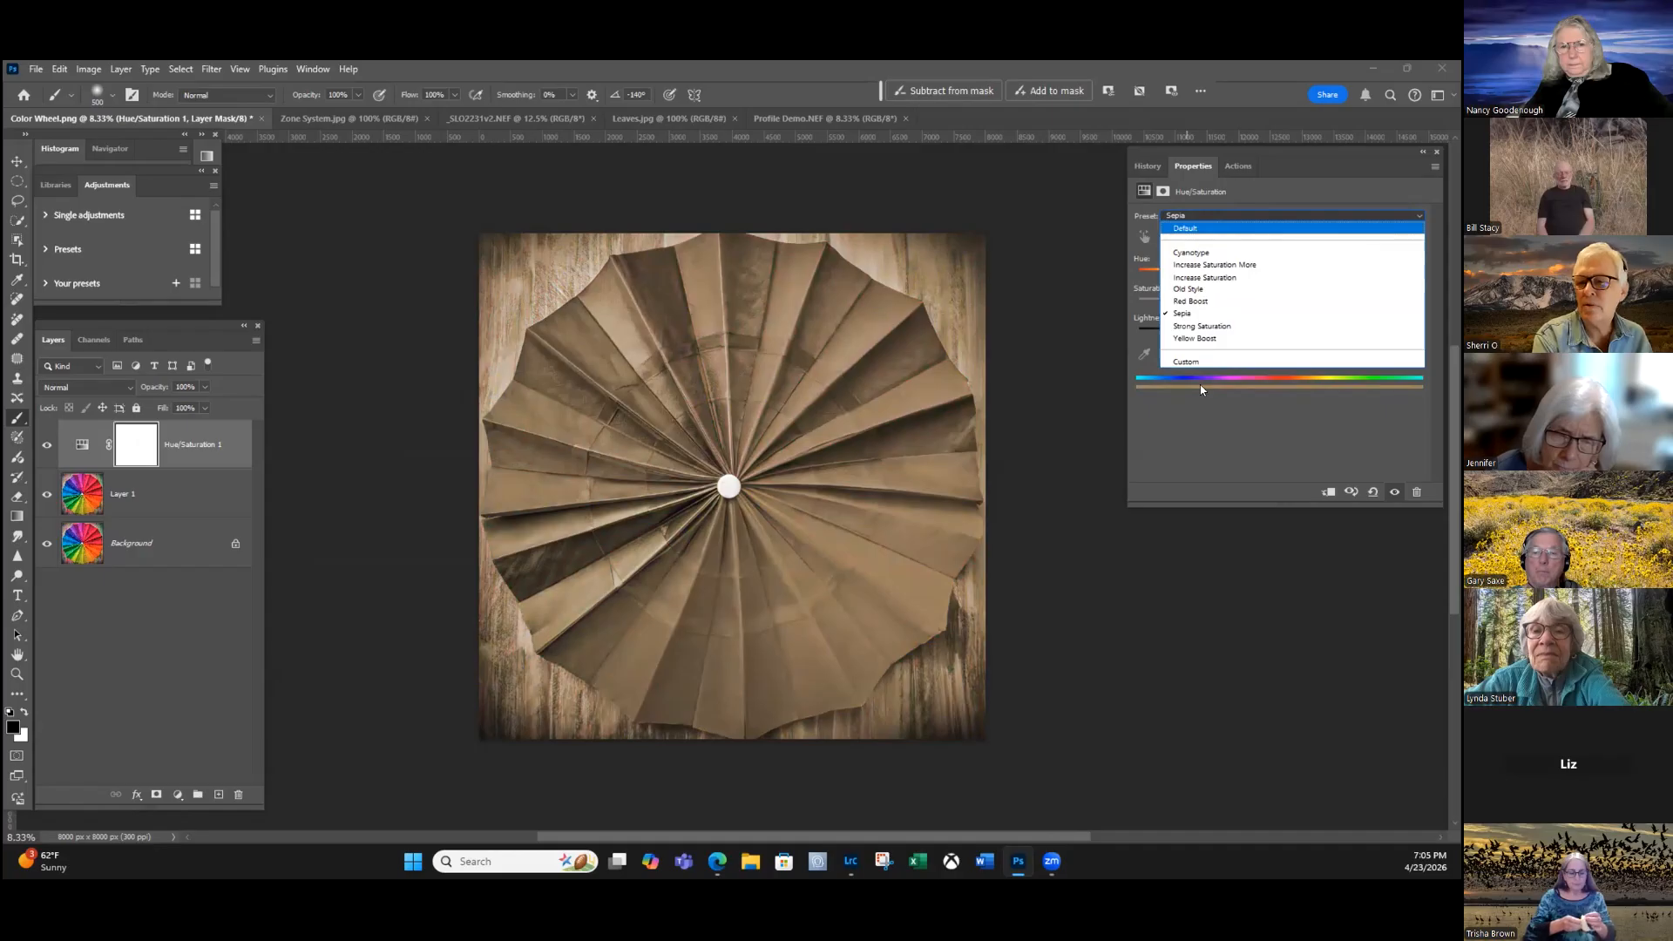
key(Return)
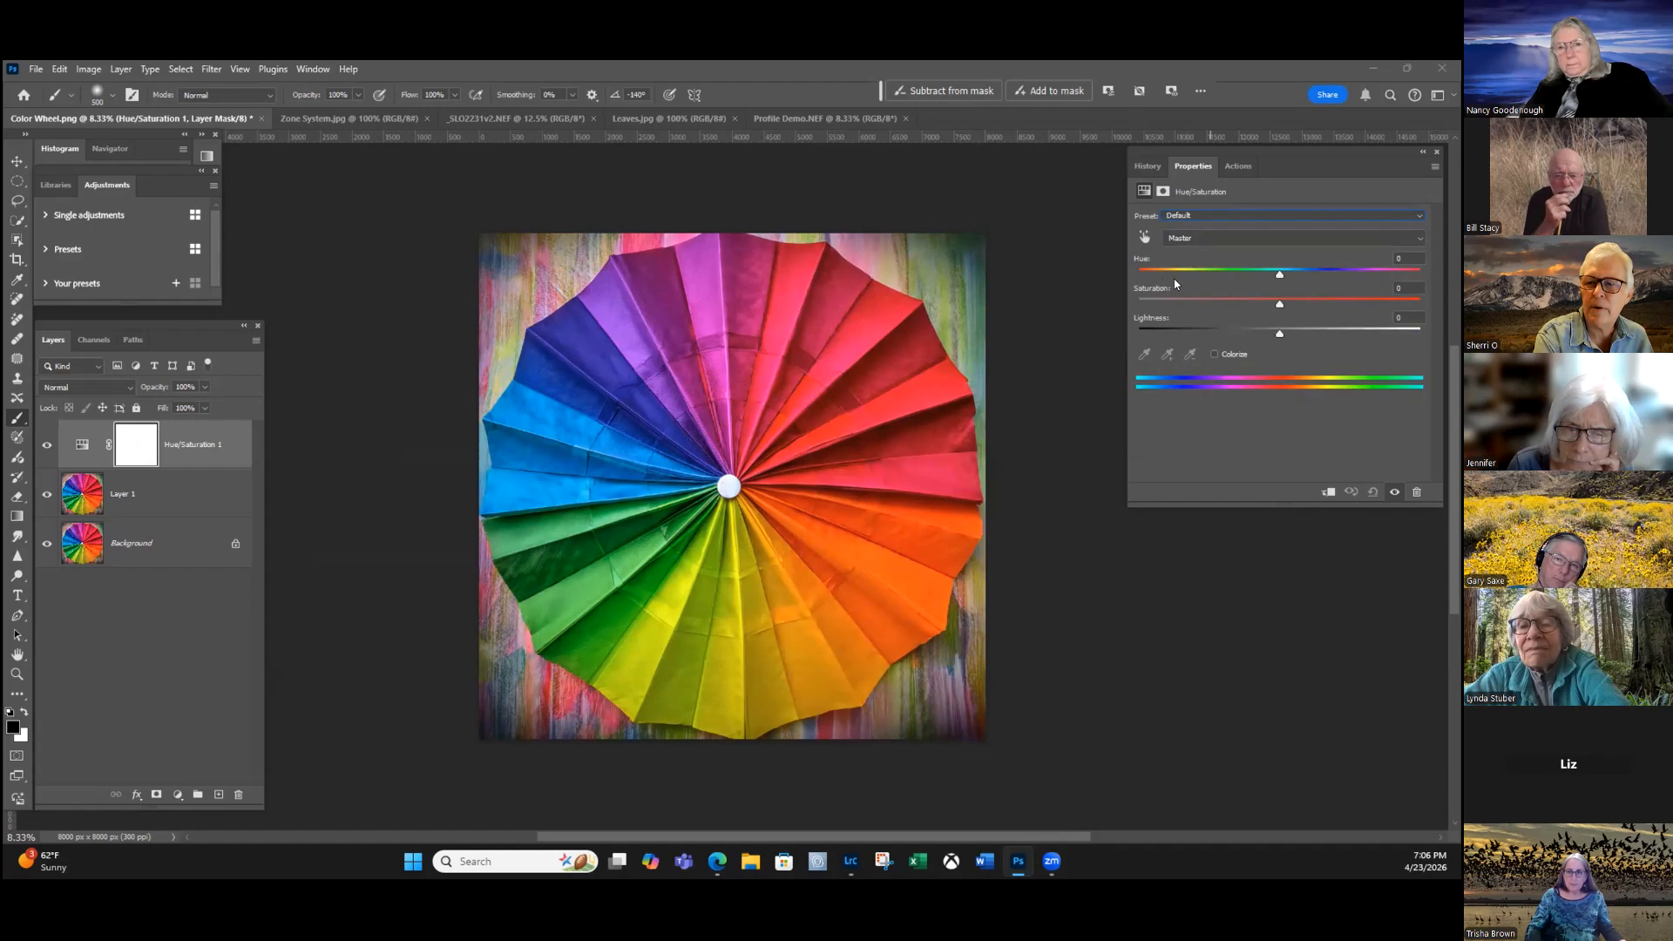
Try a Master hue shift and a Greens saturation of -100 on the color wheel, undoing each change.
drag(1277, 275, 1324, 274)
key(ctrl+z)
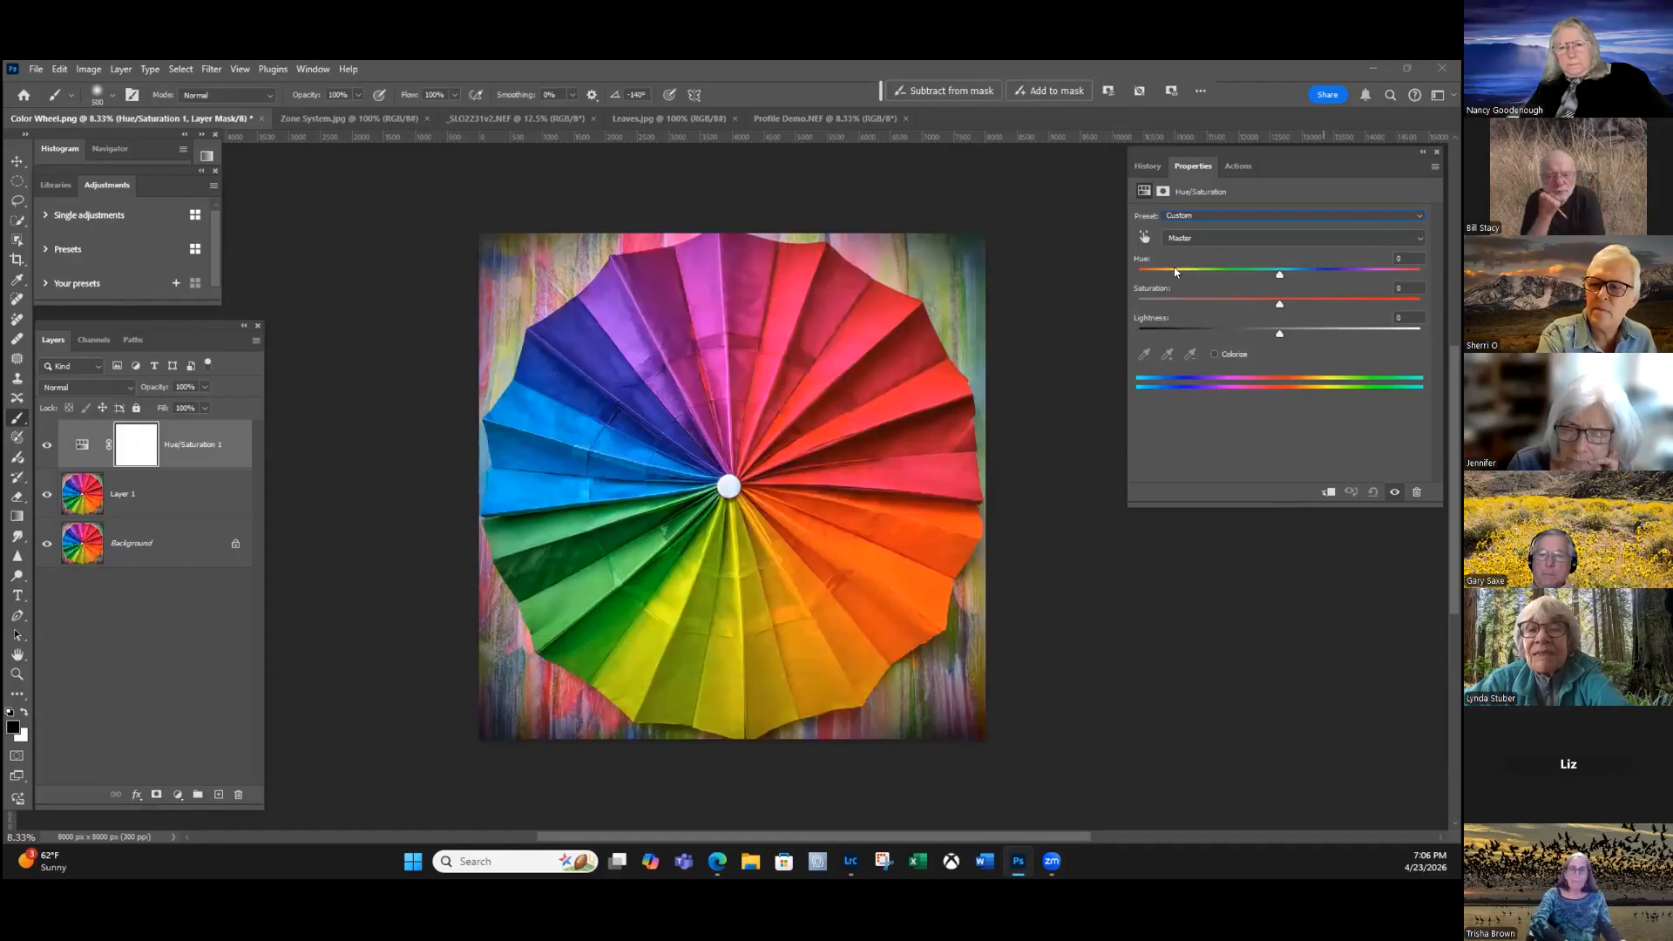
click(1181, 238)
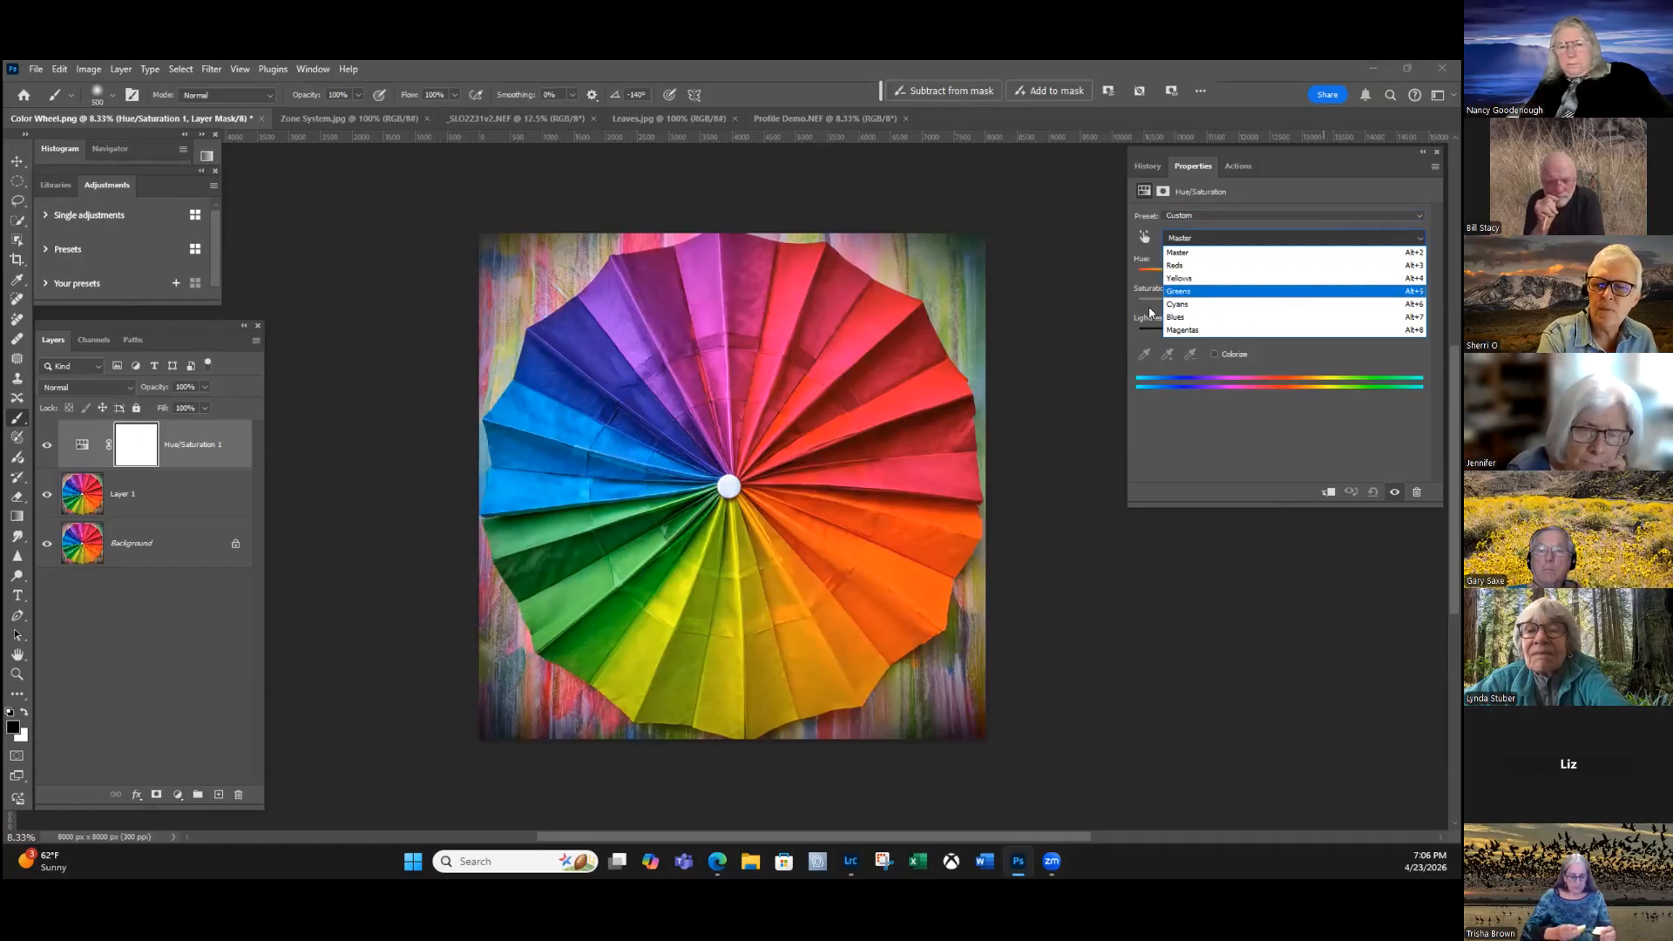
click(1196, 291)
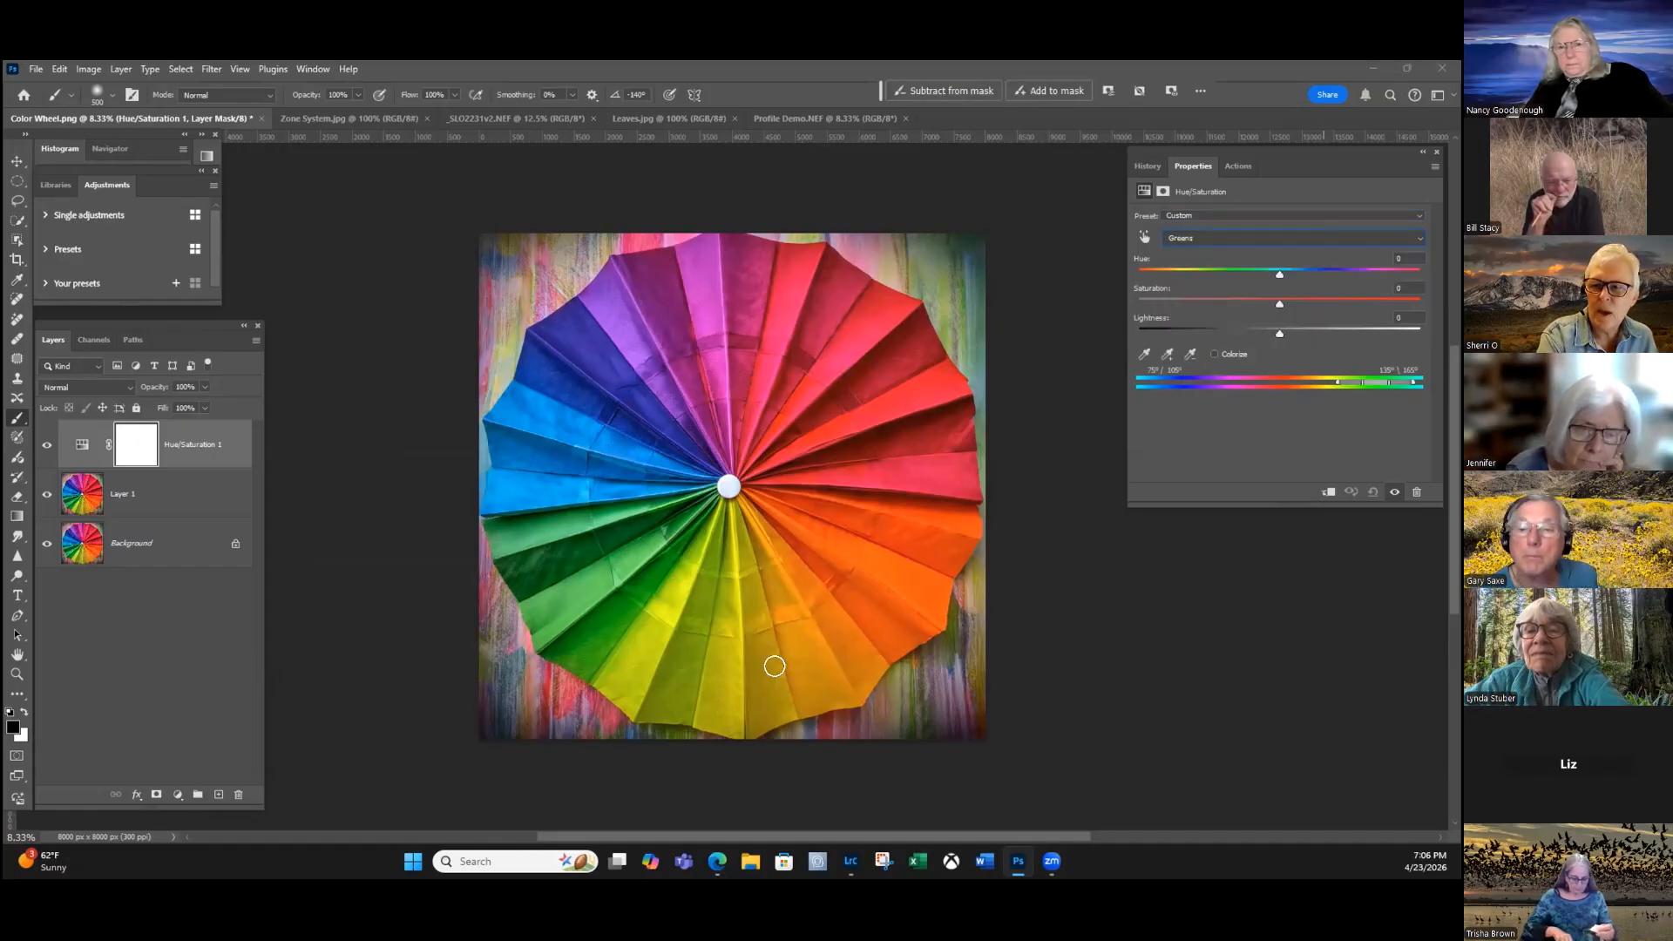
drag(1280, 305, 1155, 304)
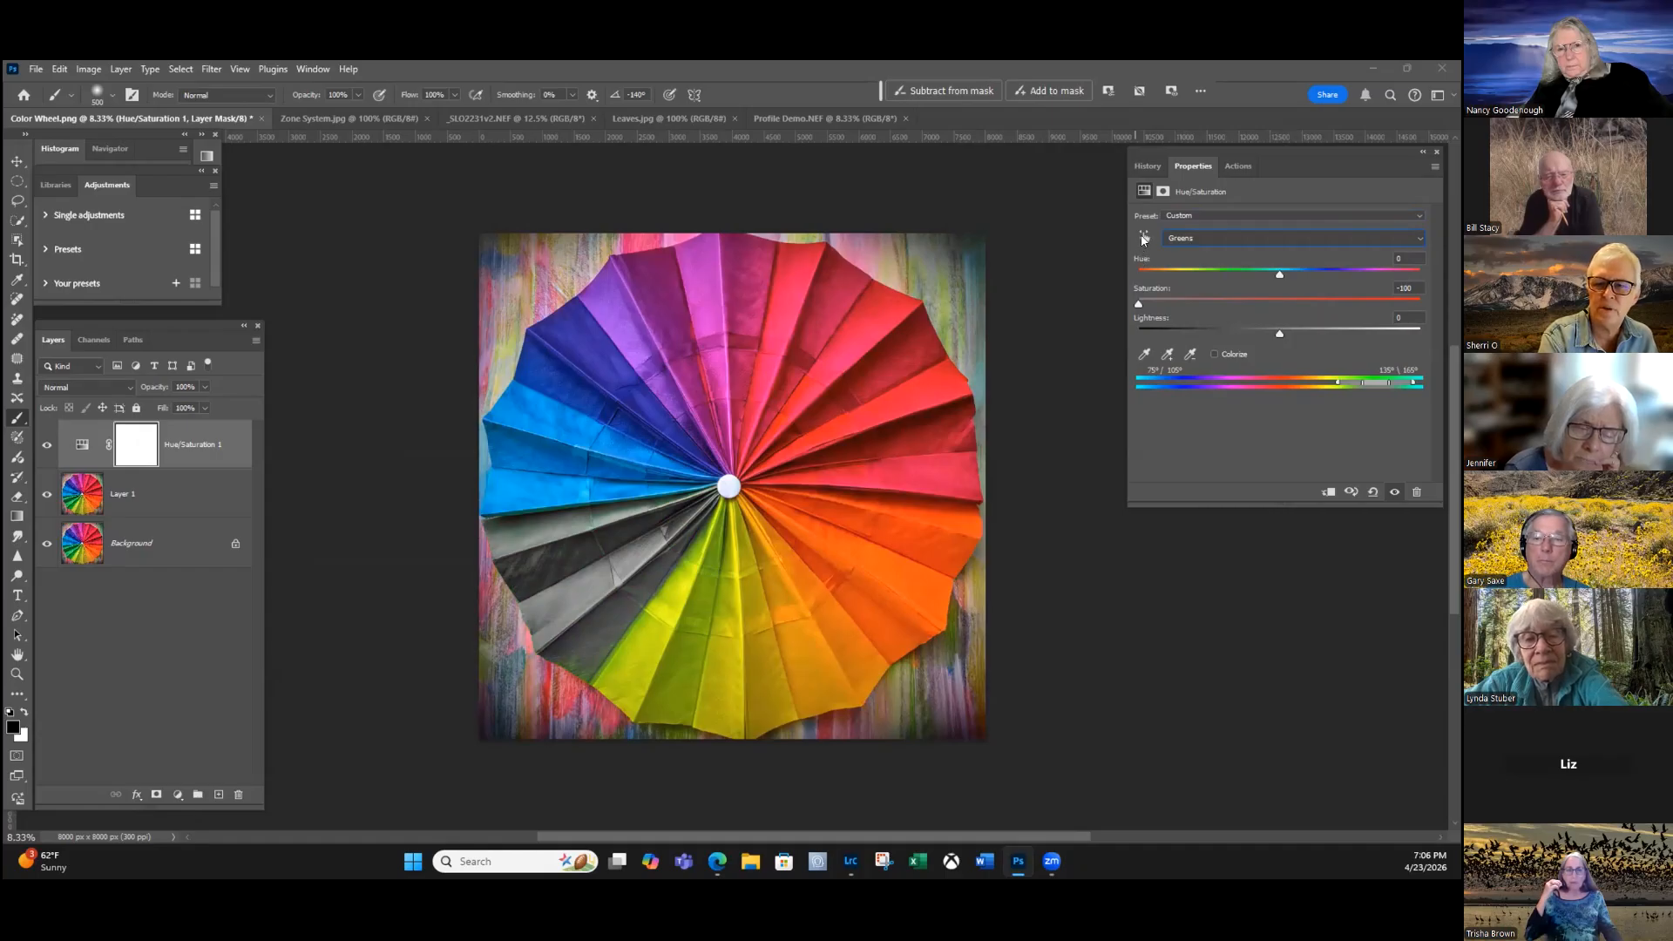
key(ctrl+z)
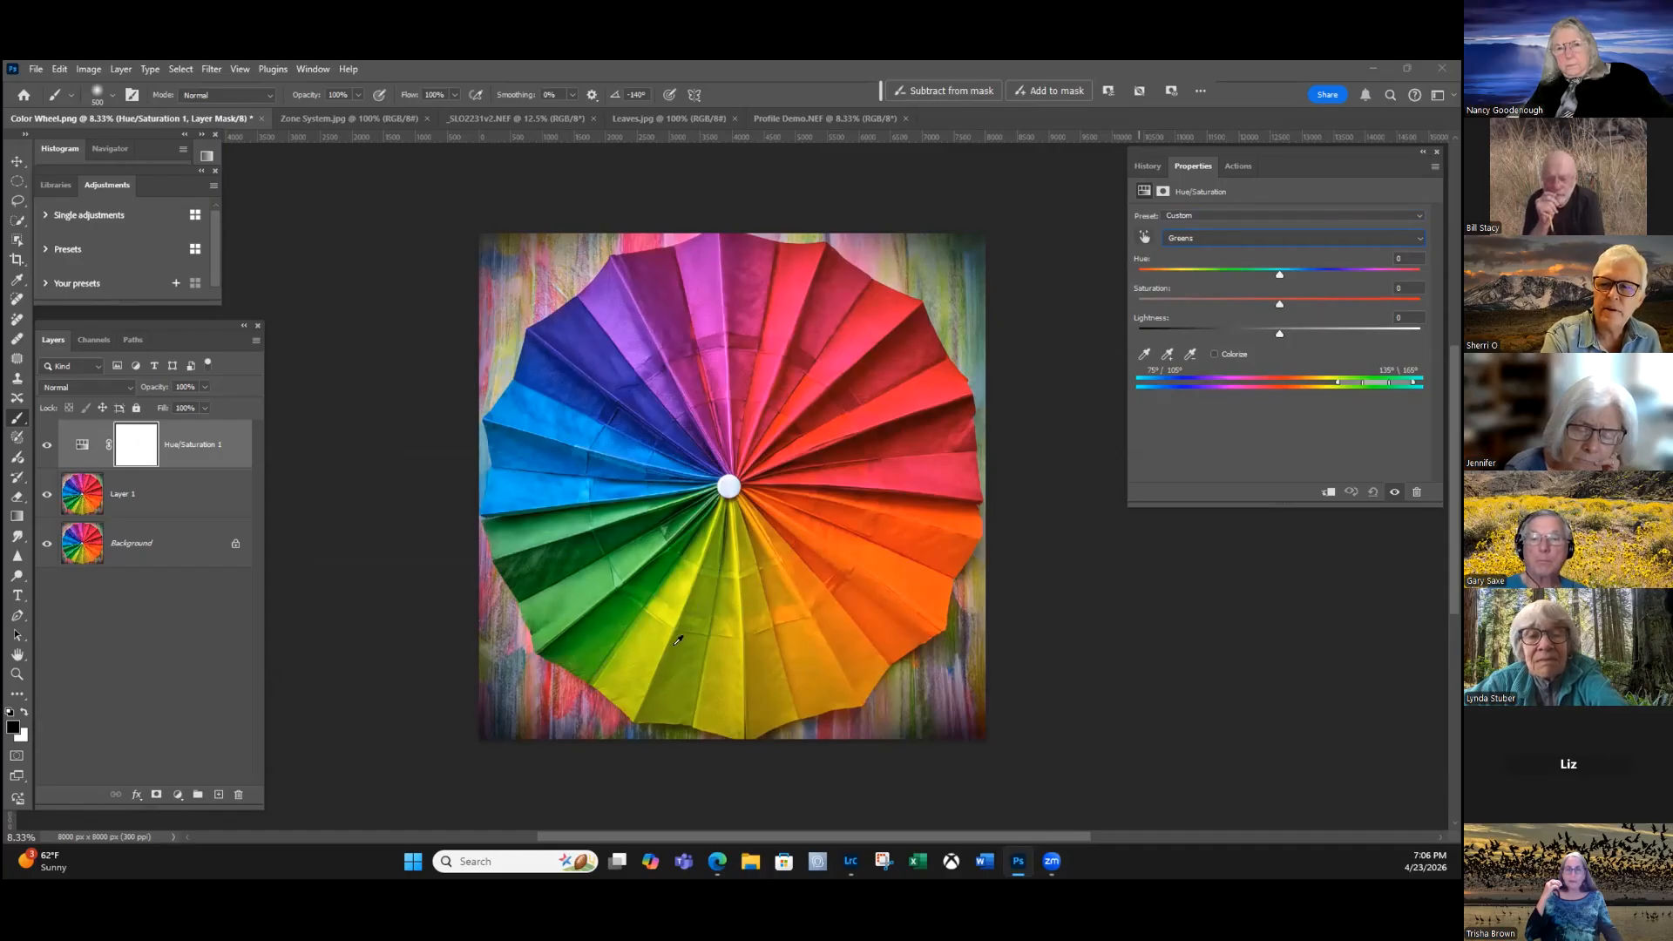
Target the Yellows range by sampling a yellow area of the wheel on the image, and set its Saturation to -100.
click(652, 660)
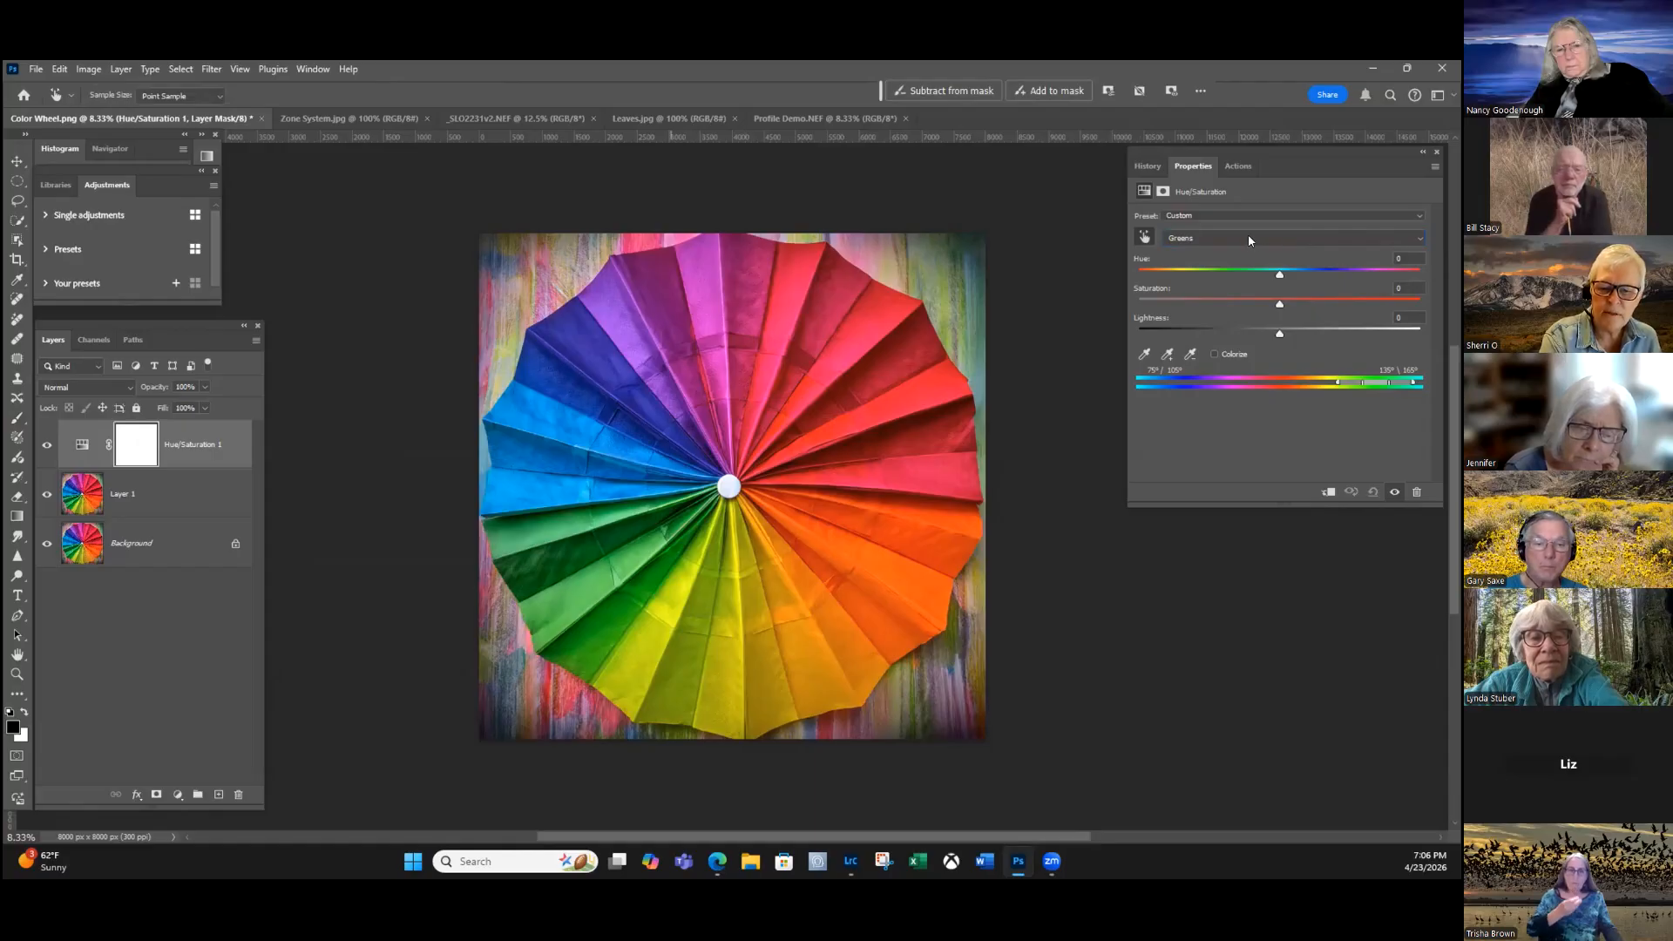
click(791, 558)
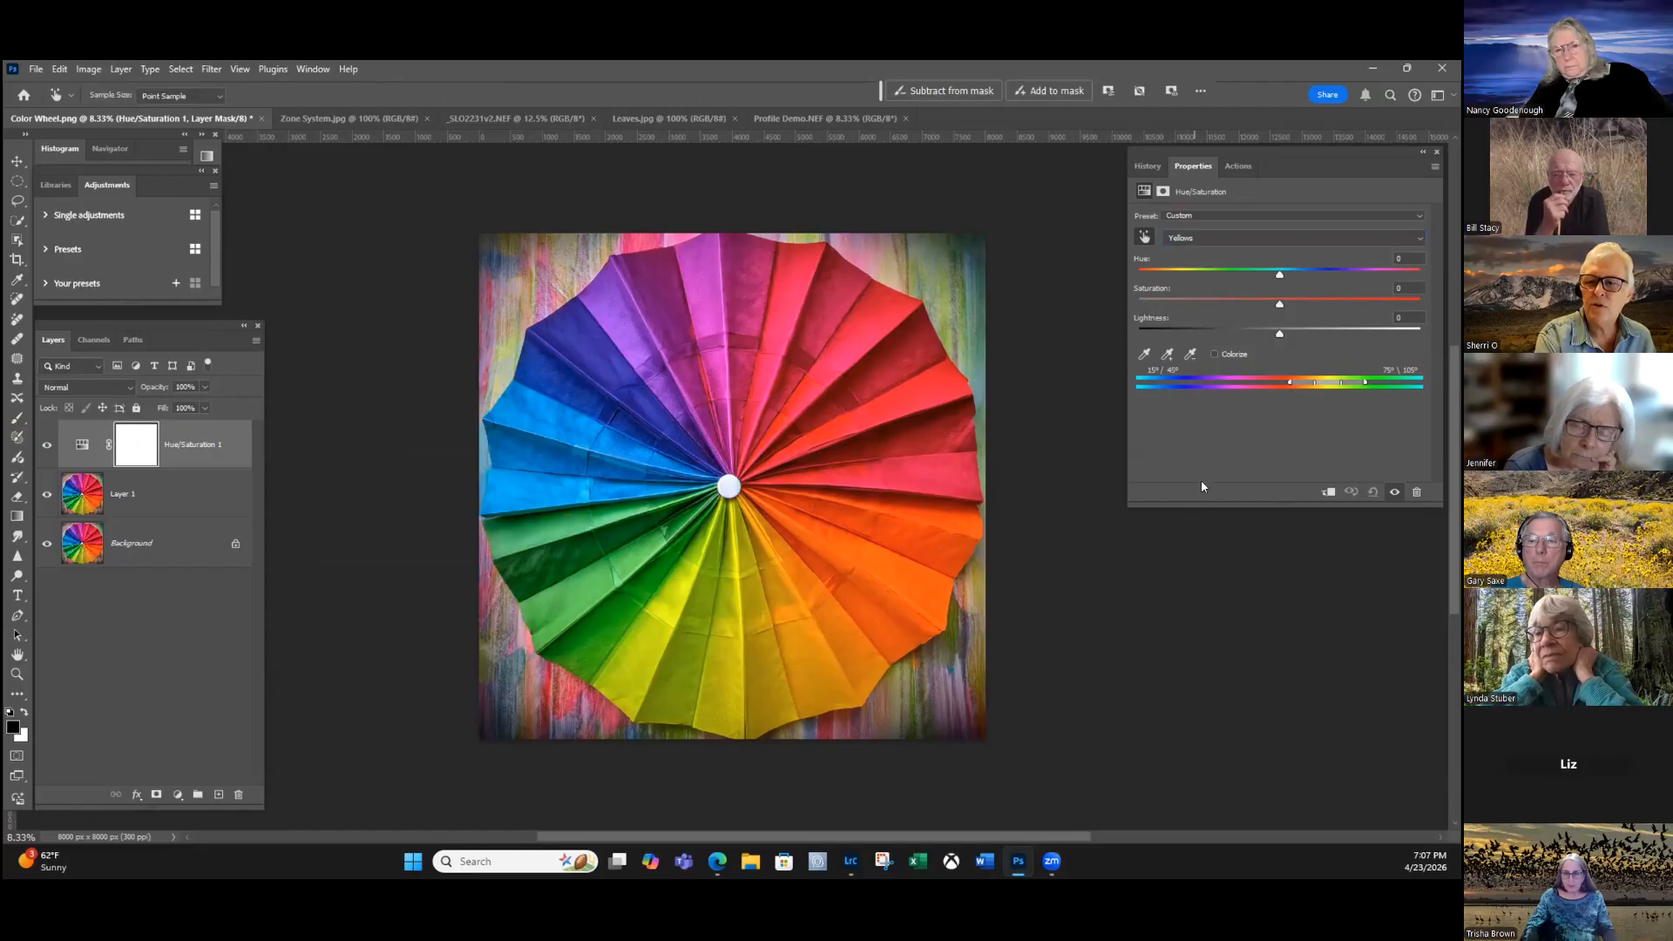
drag(1280, 305, 1139, 304)
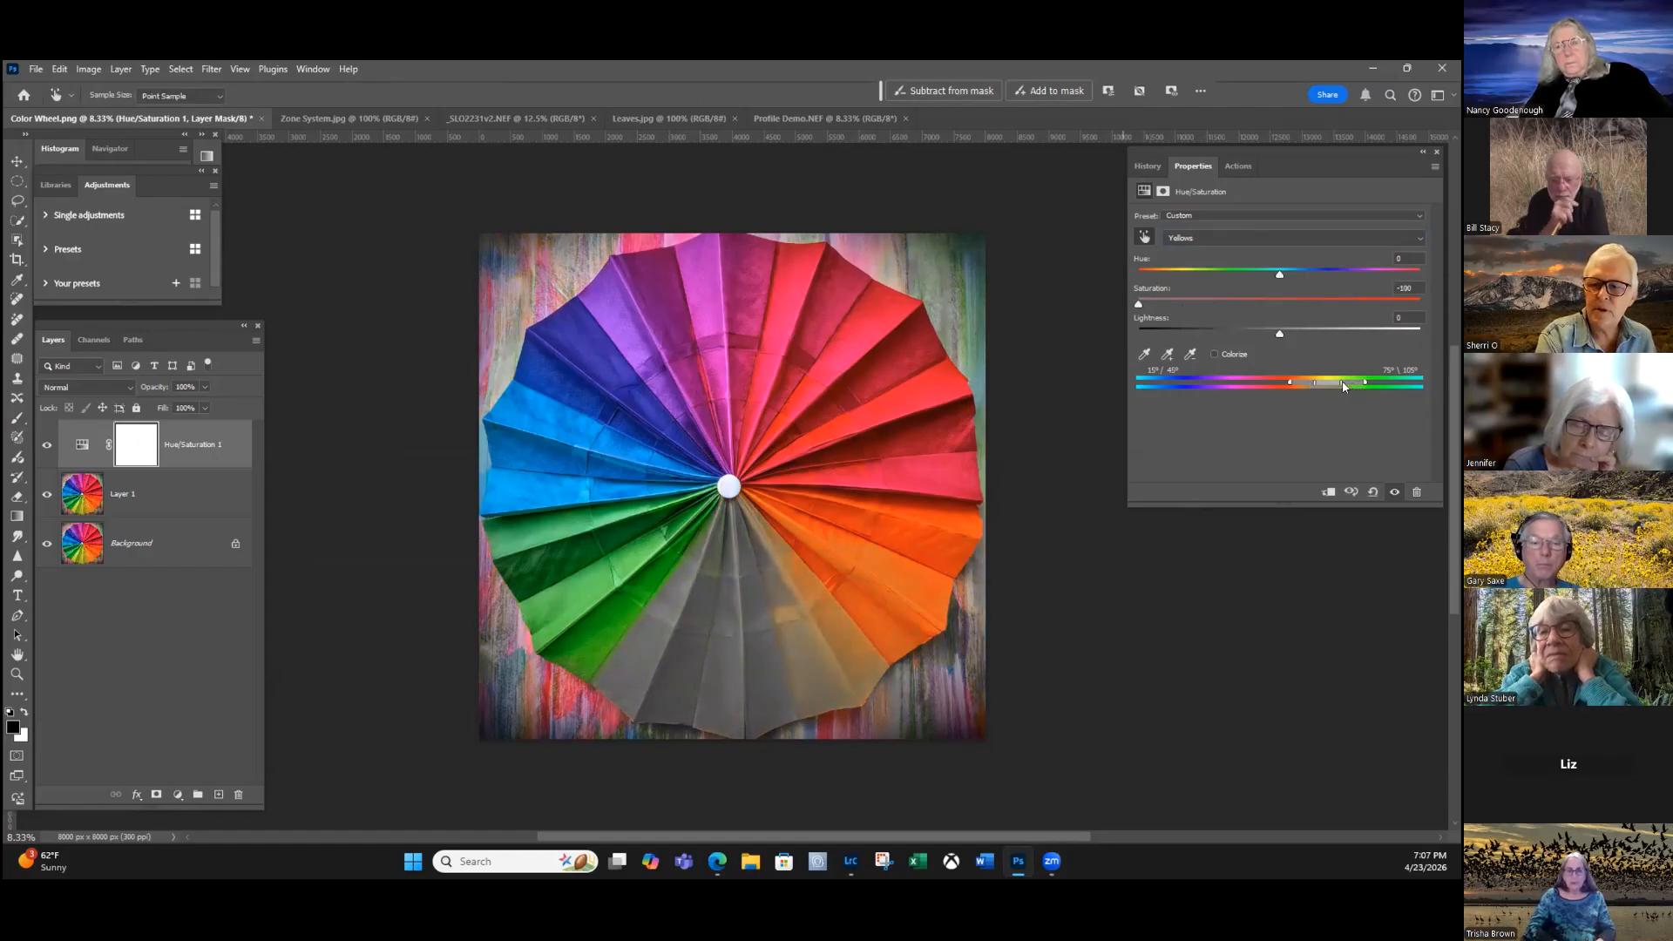
Narrow the affected Yellows range to 42°–82°, with full effect between 46° and 64°.
drag(1297, 383, 1312, 382)
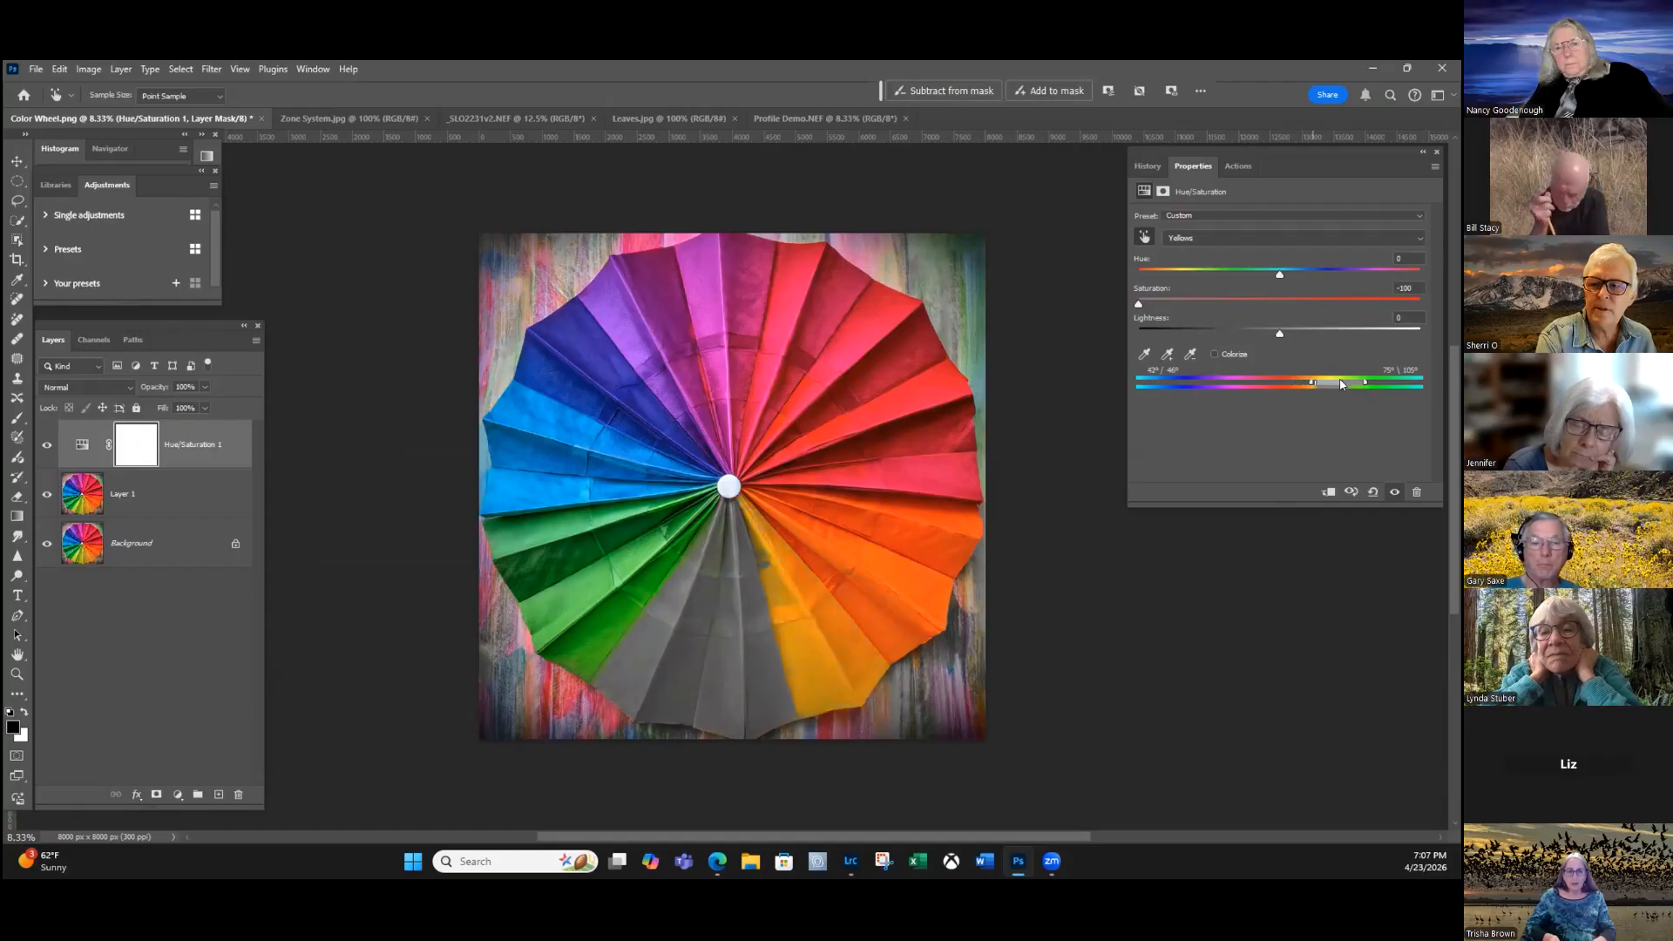
drag(1368, 383, 1347, 383)
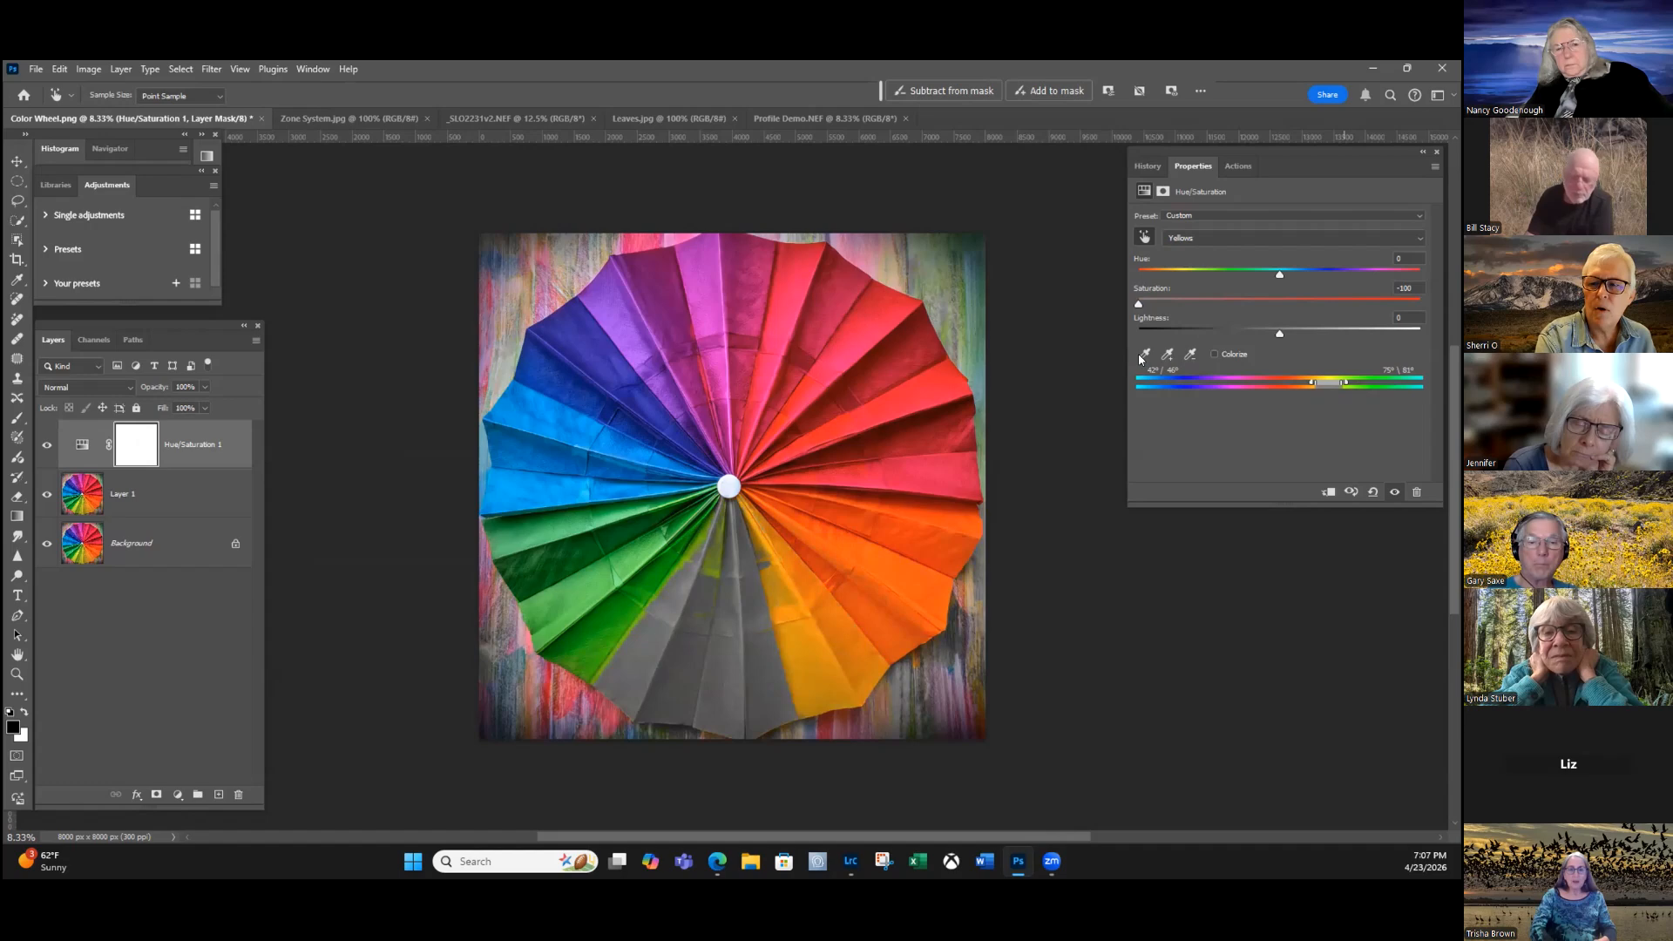
click(702, 576)
drag(1344, 383, 1331, 383)
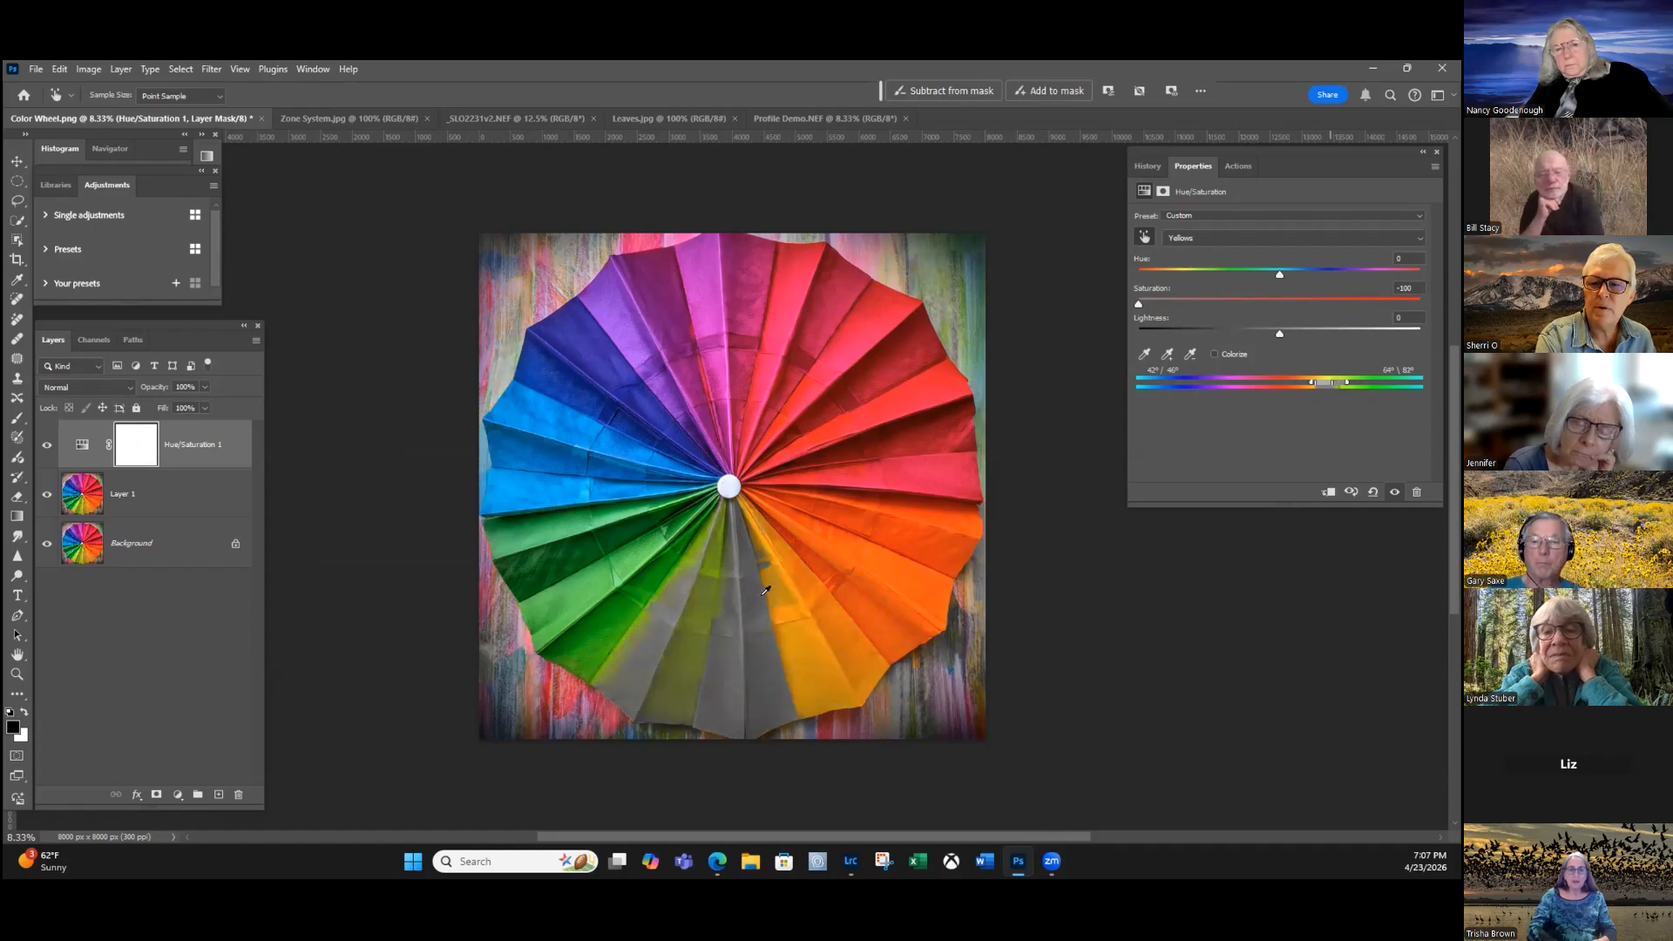
Resample the Yellows range from a yellow-green panel of the wheel, and add a neighboring yellow tone to the sampled range.
click(1144, 354)
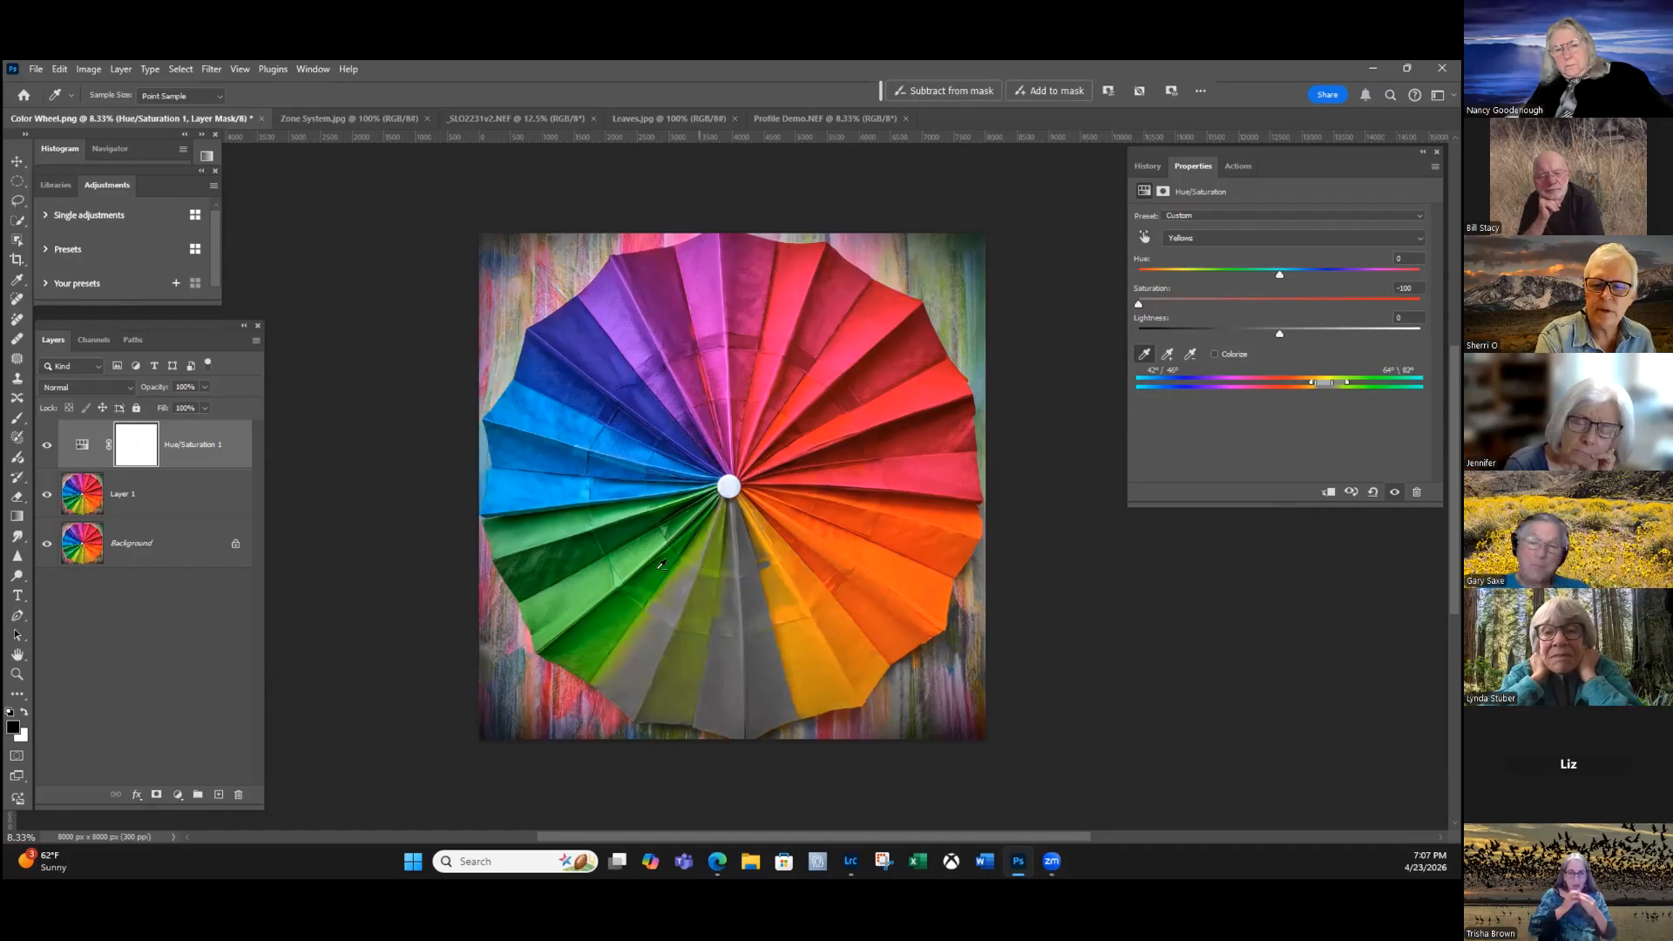
click(756, 623)
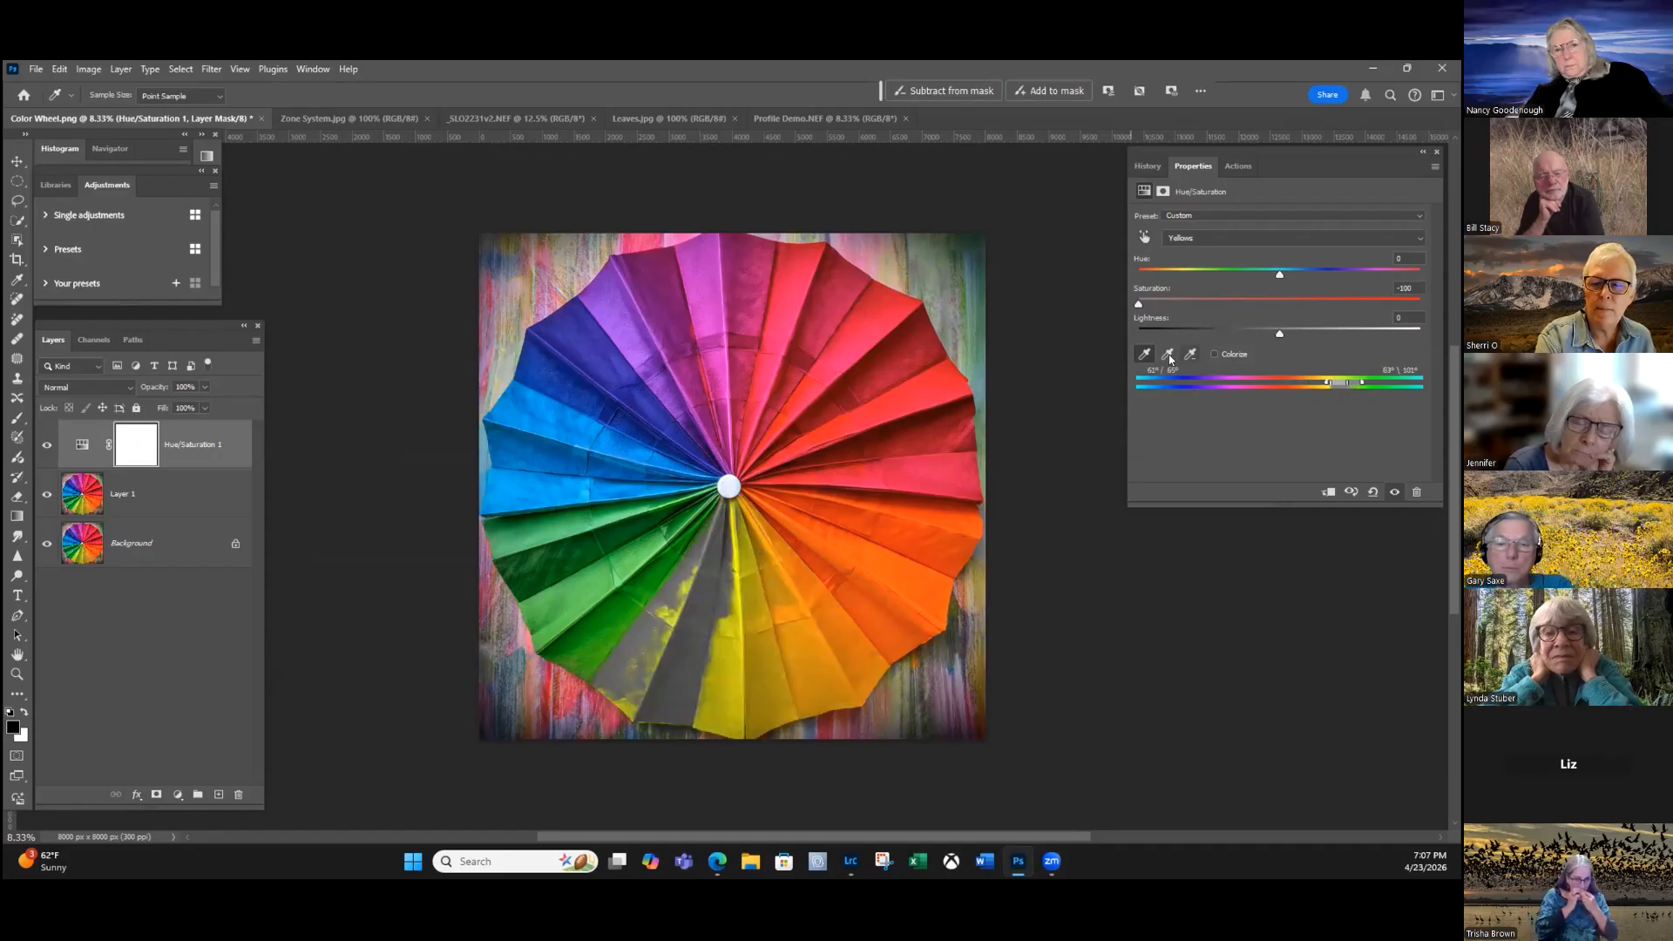
key(alt)
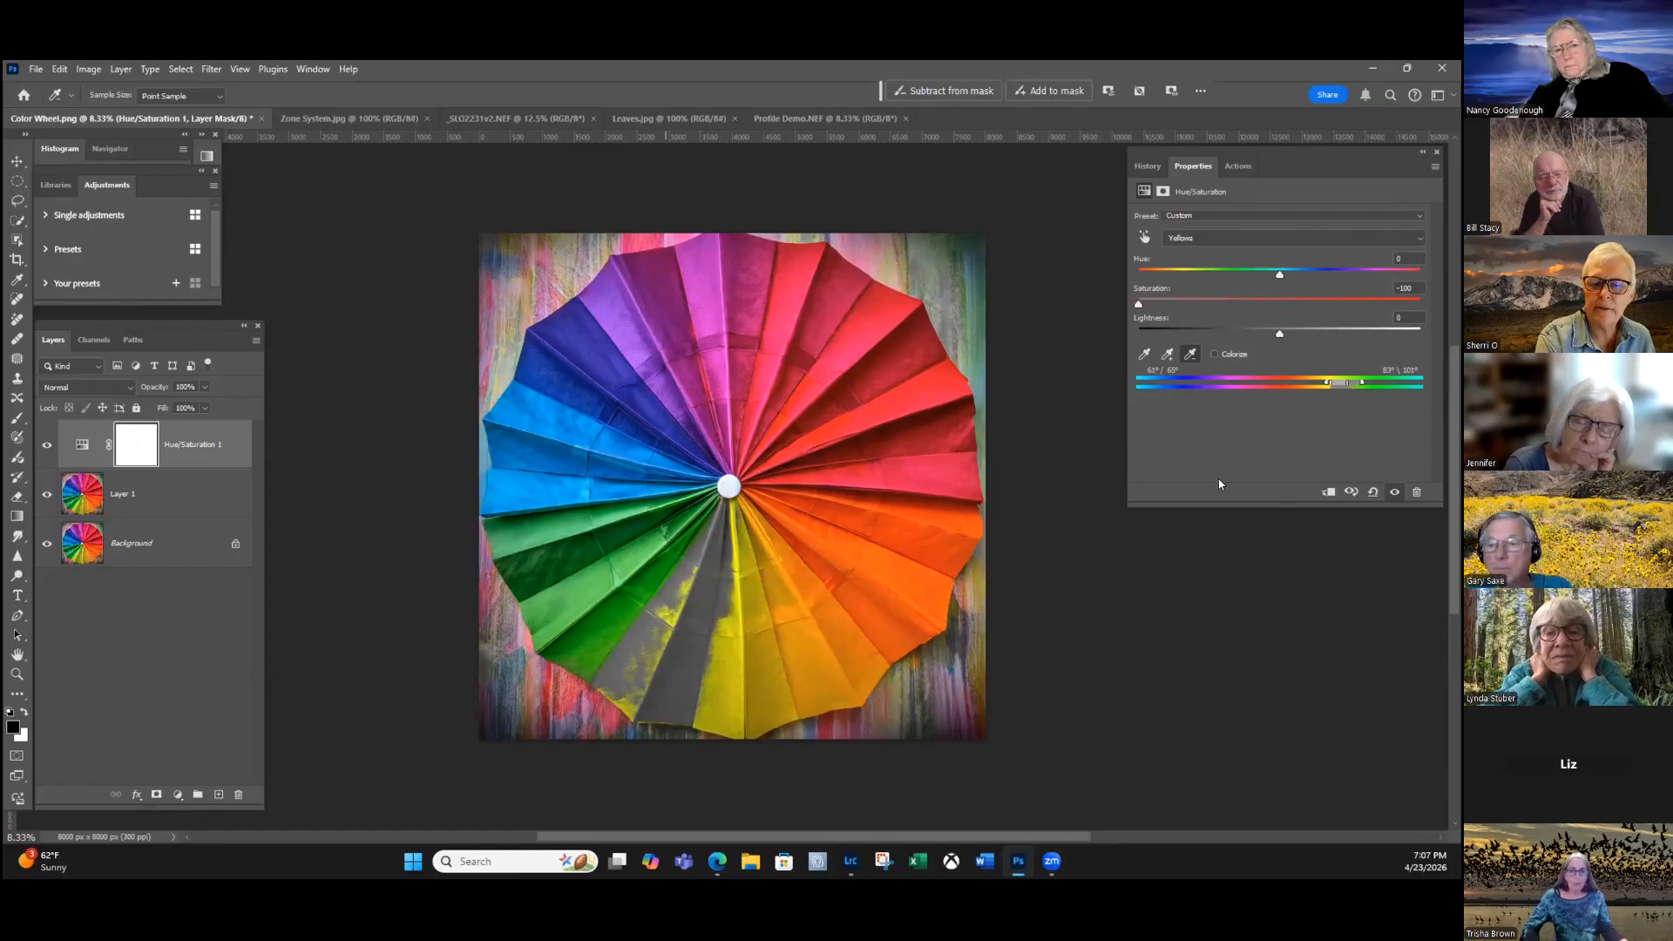
key(shift)
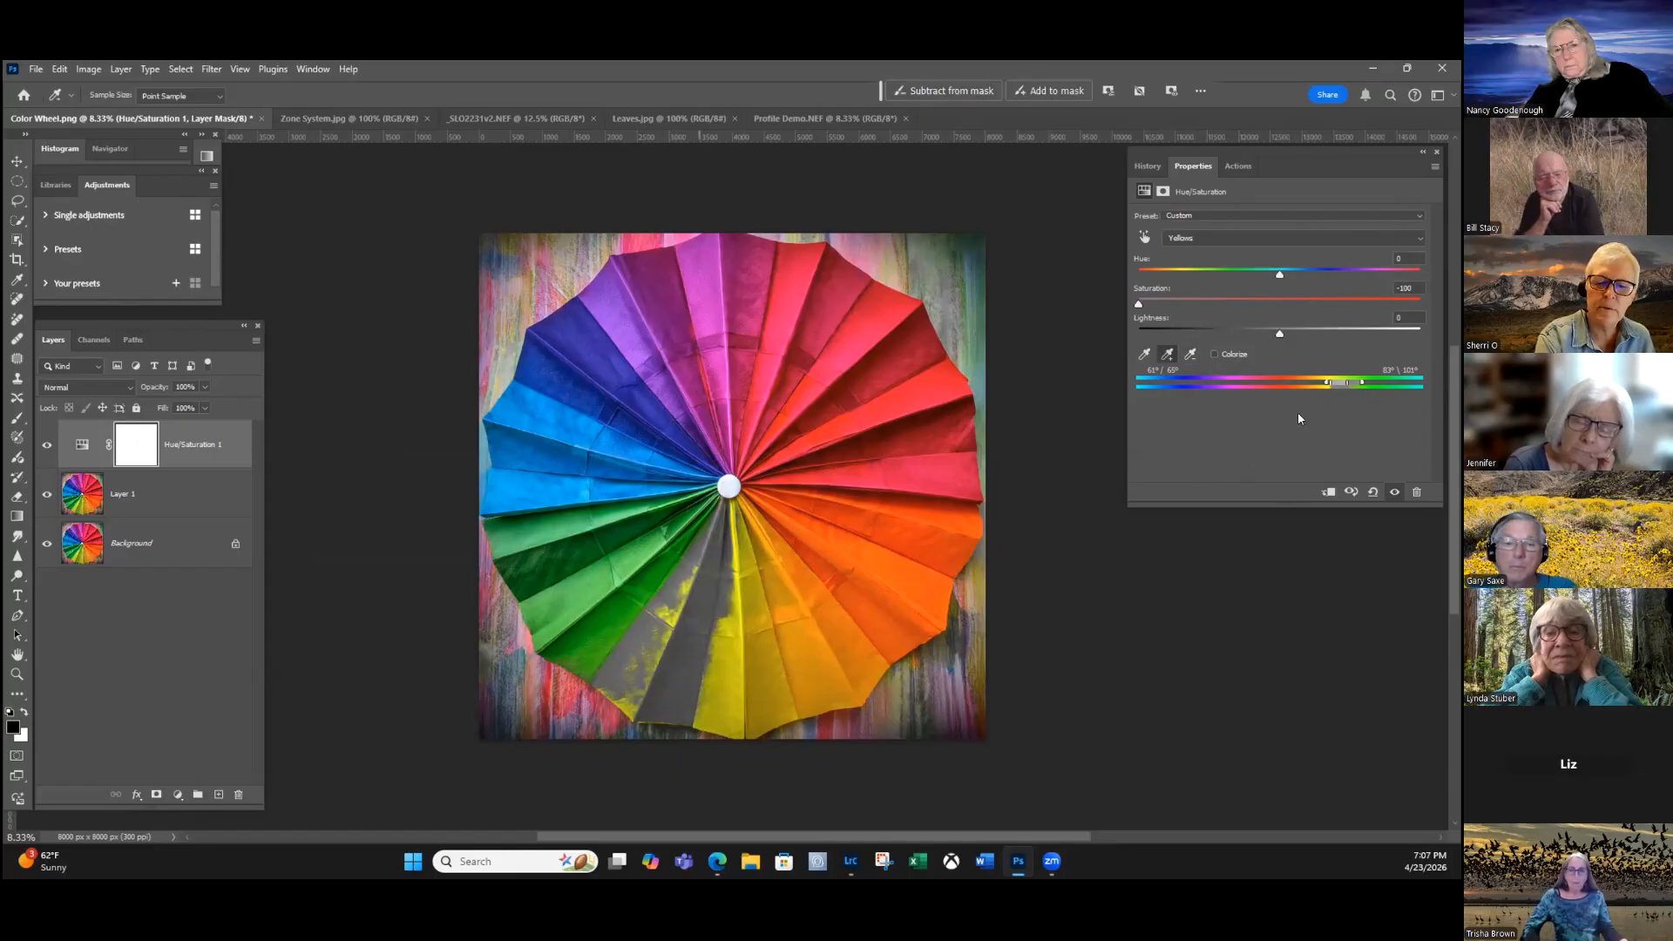
click(741, 610)
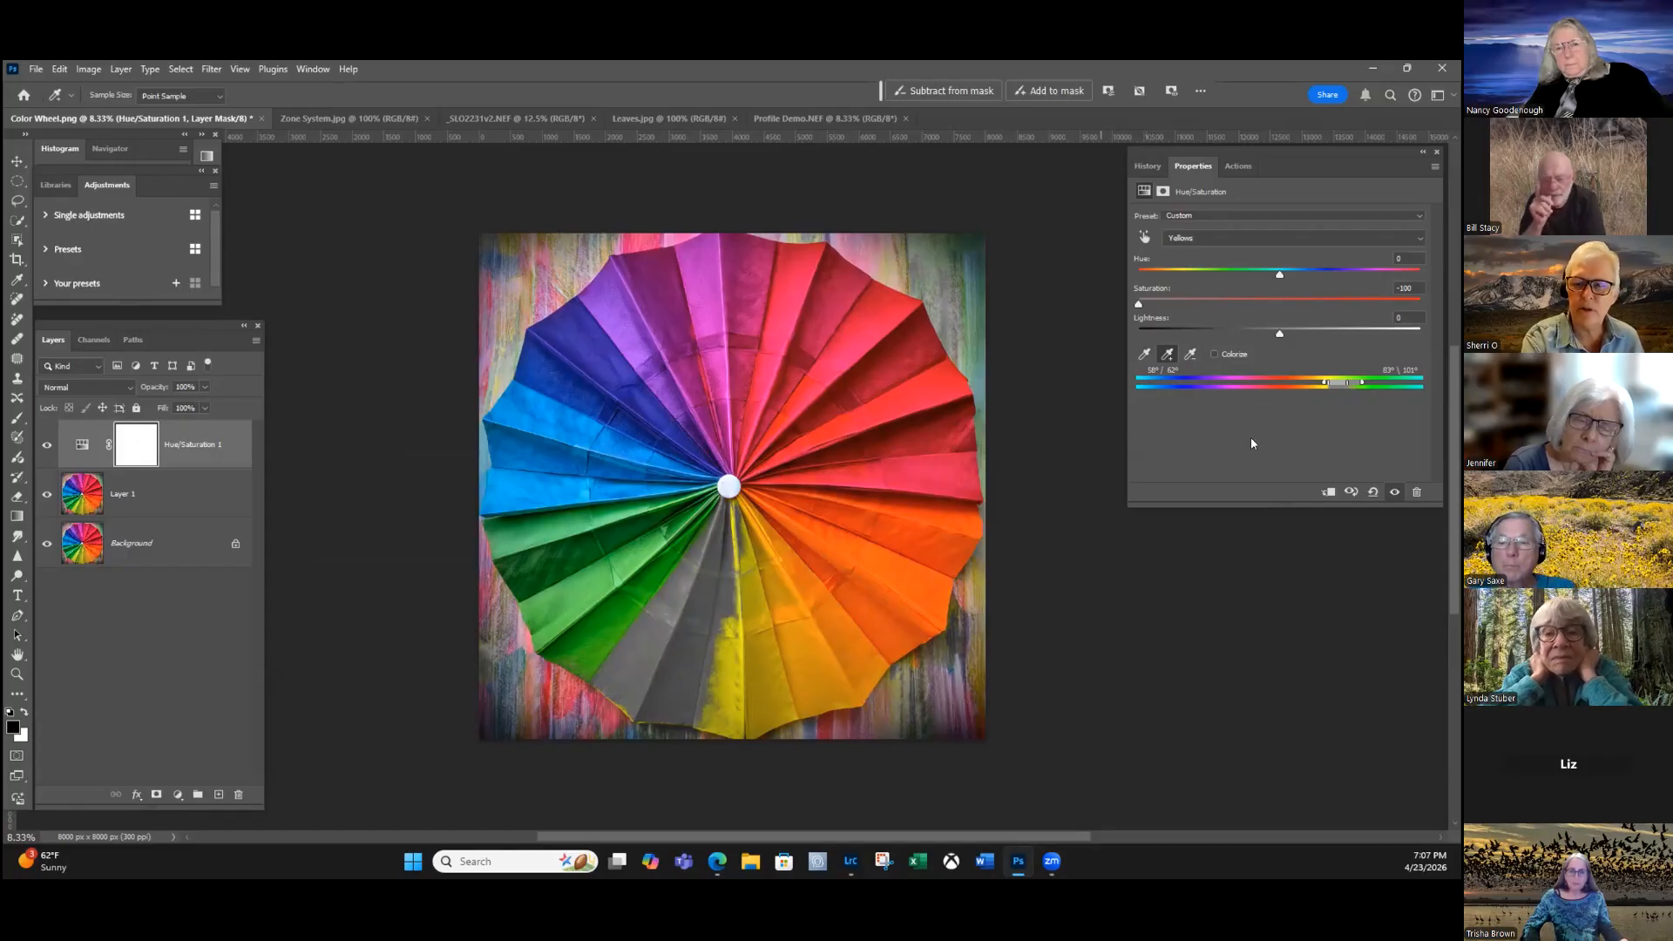
Undo the Yellows saturation change and hide the Hue/Saturation adjustment layer in the color wheel image.
key(ctrl+z)
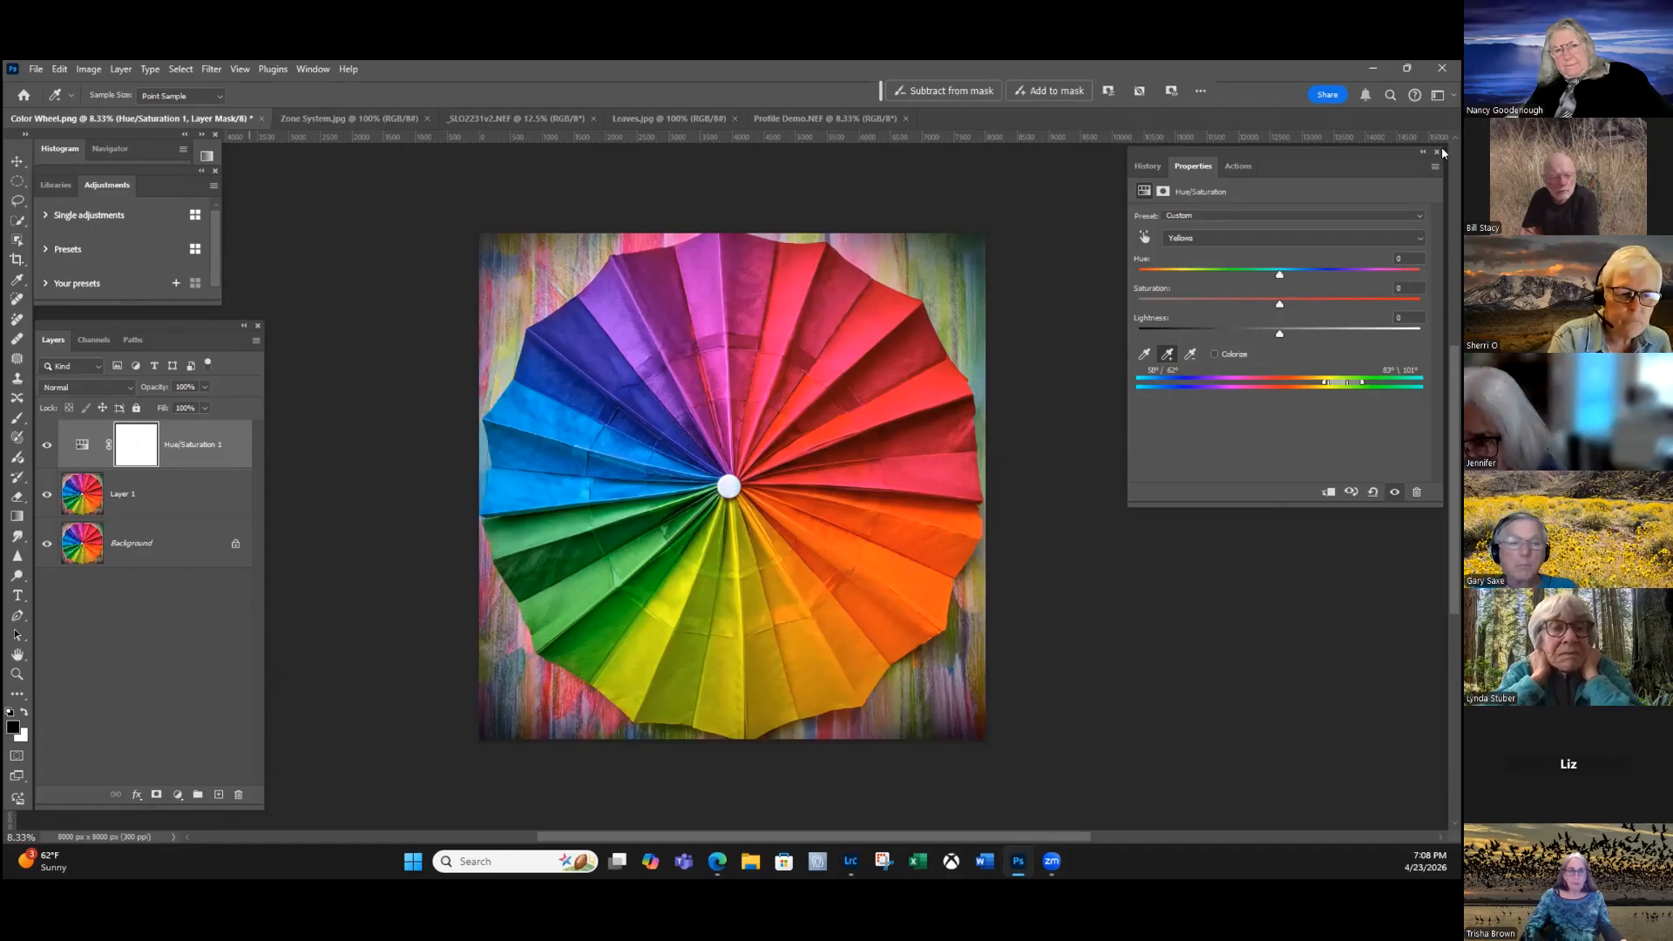
key(ctrl+comma)
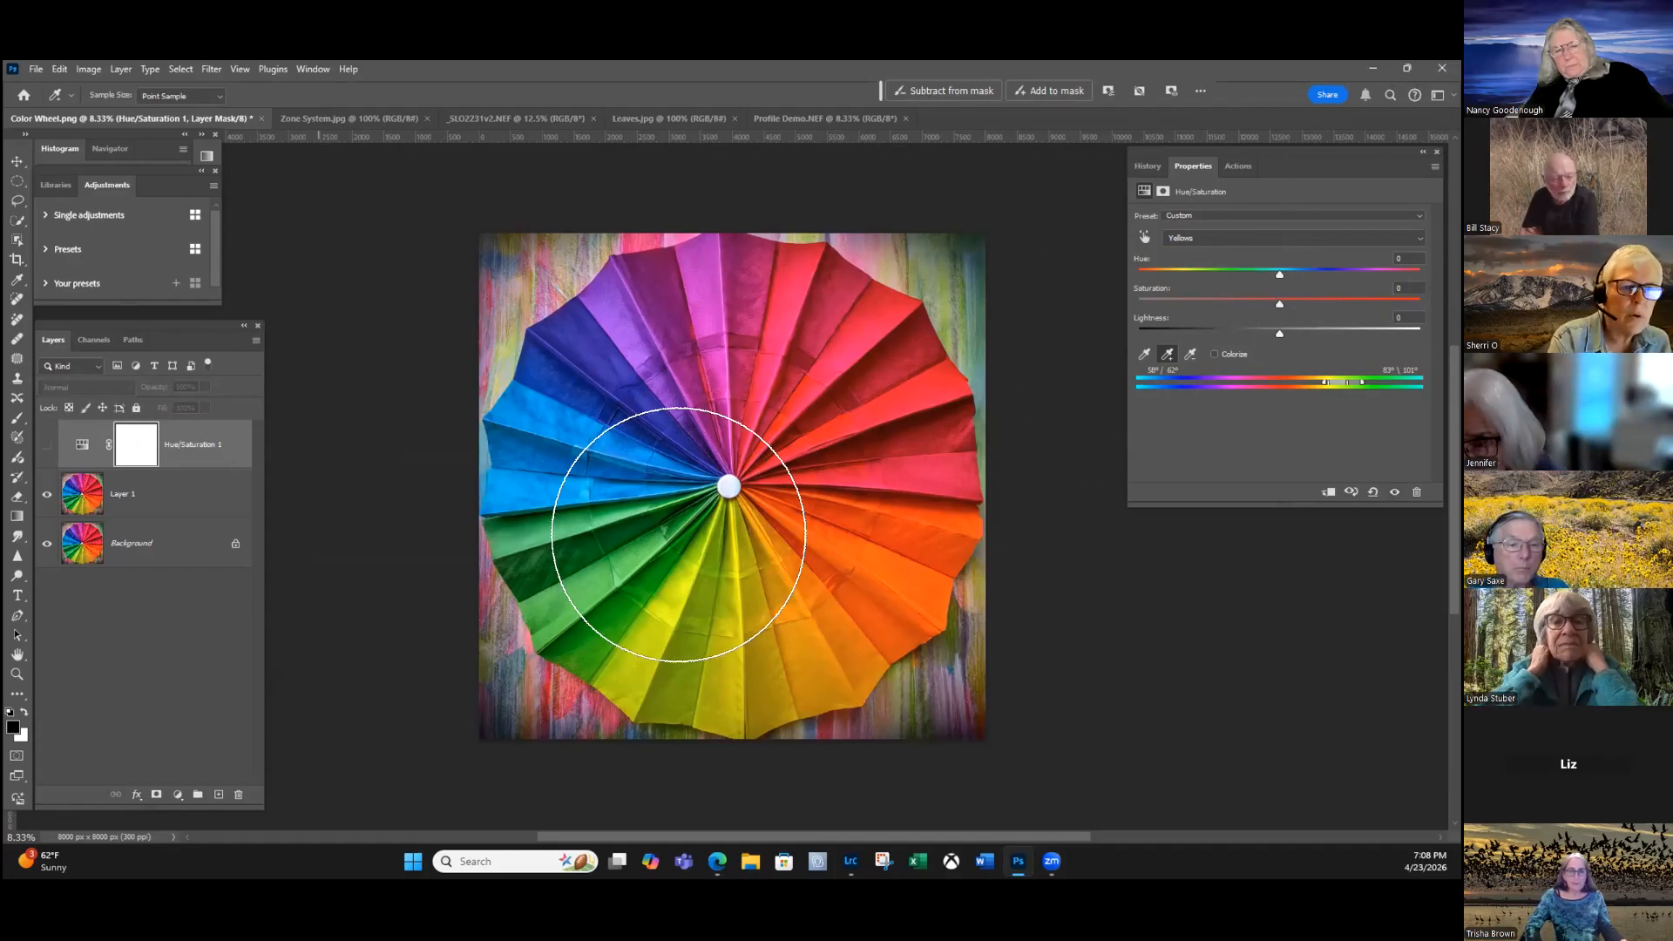
In the Zone System.jpg document, close the floating document properties and duplicate the Background layer.
key(ctrl+Tab)
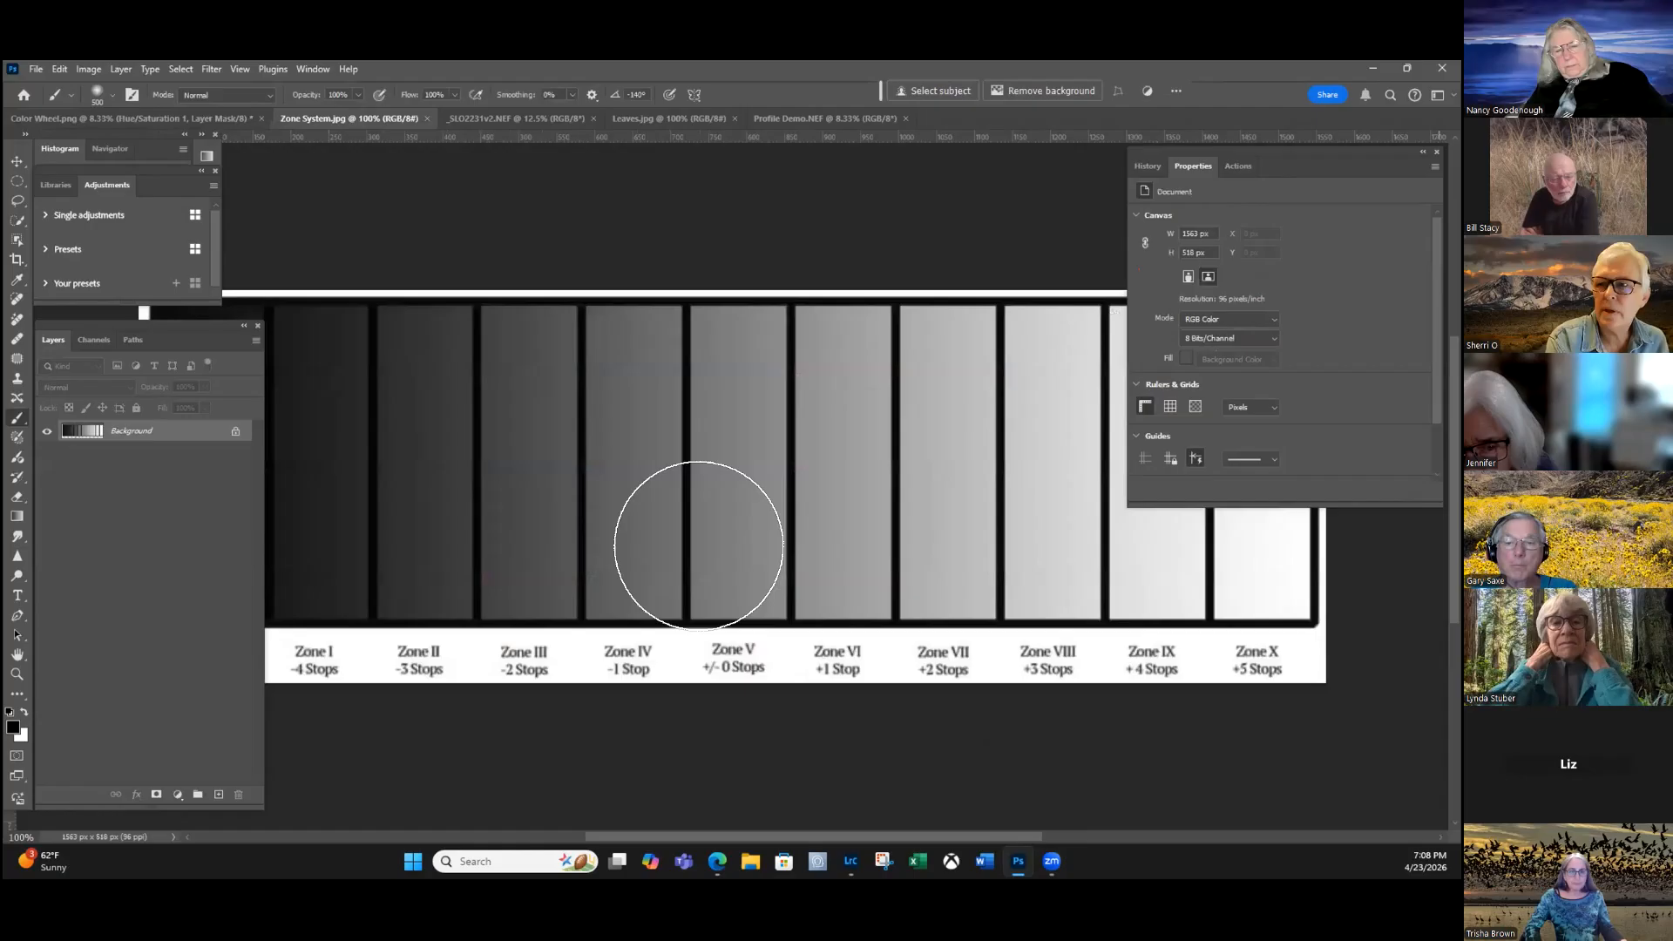
click(1437, 152)
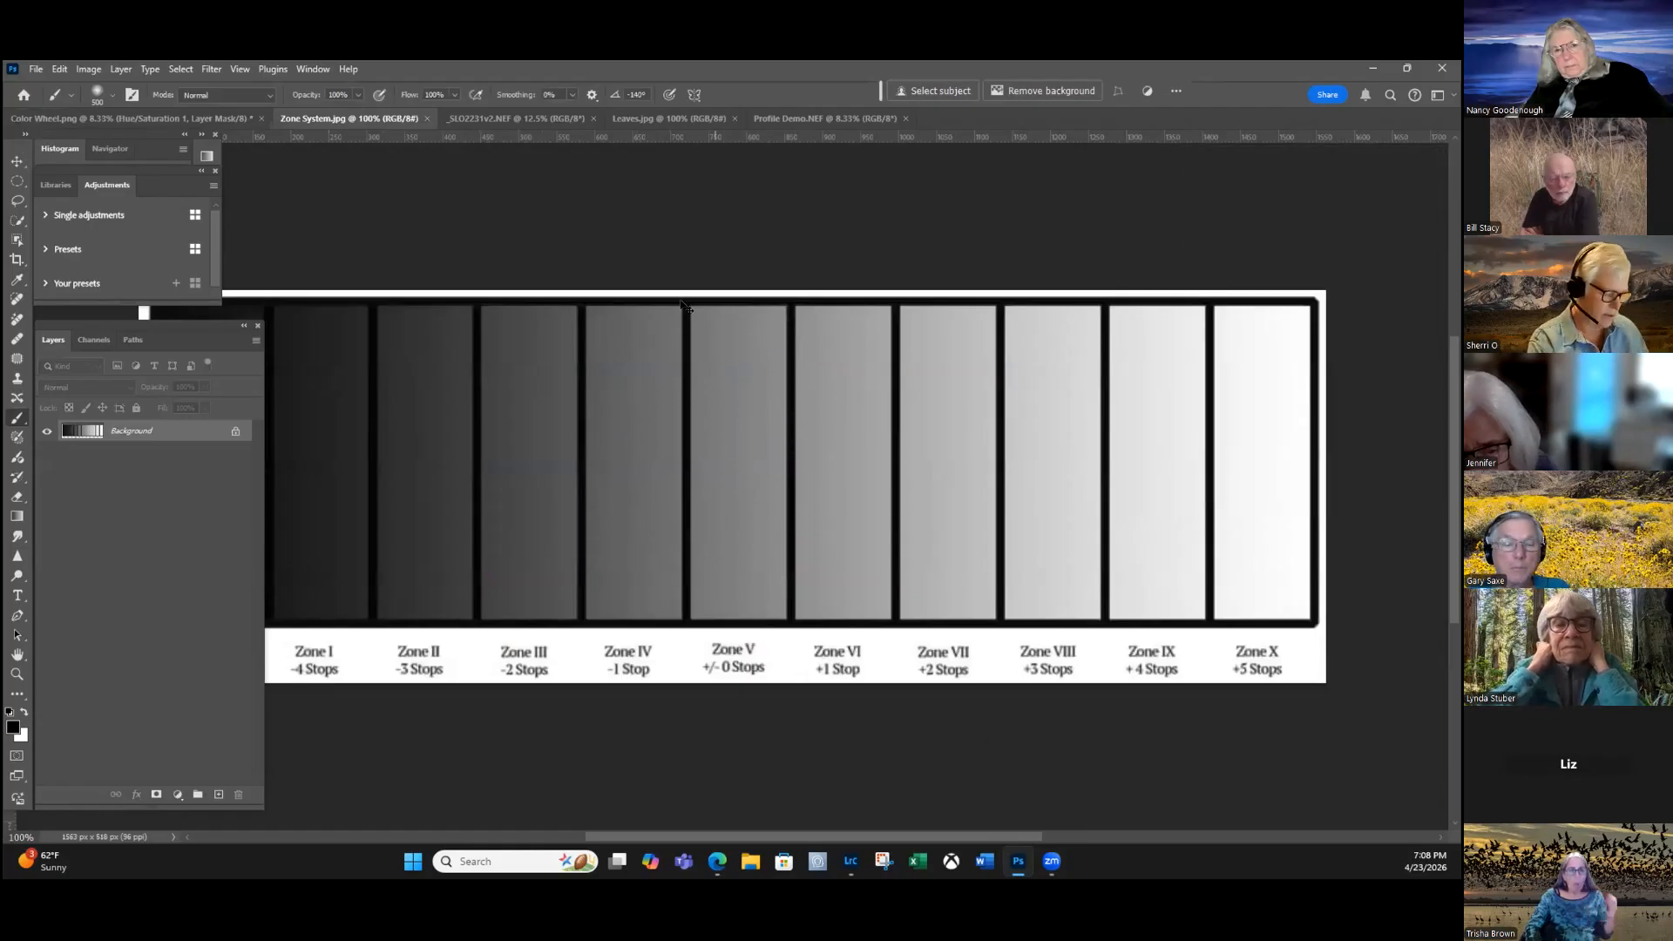
key(ctrl+minus)
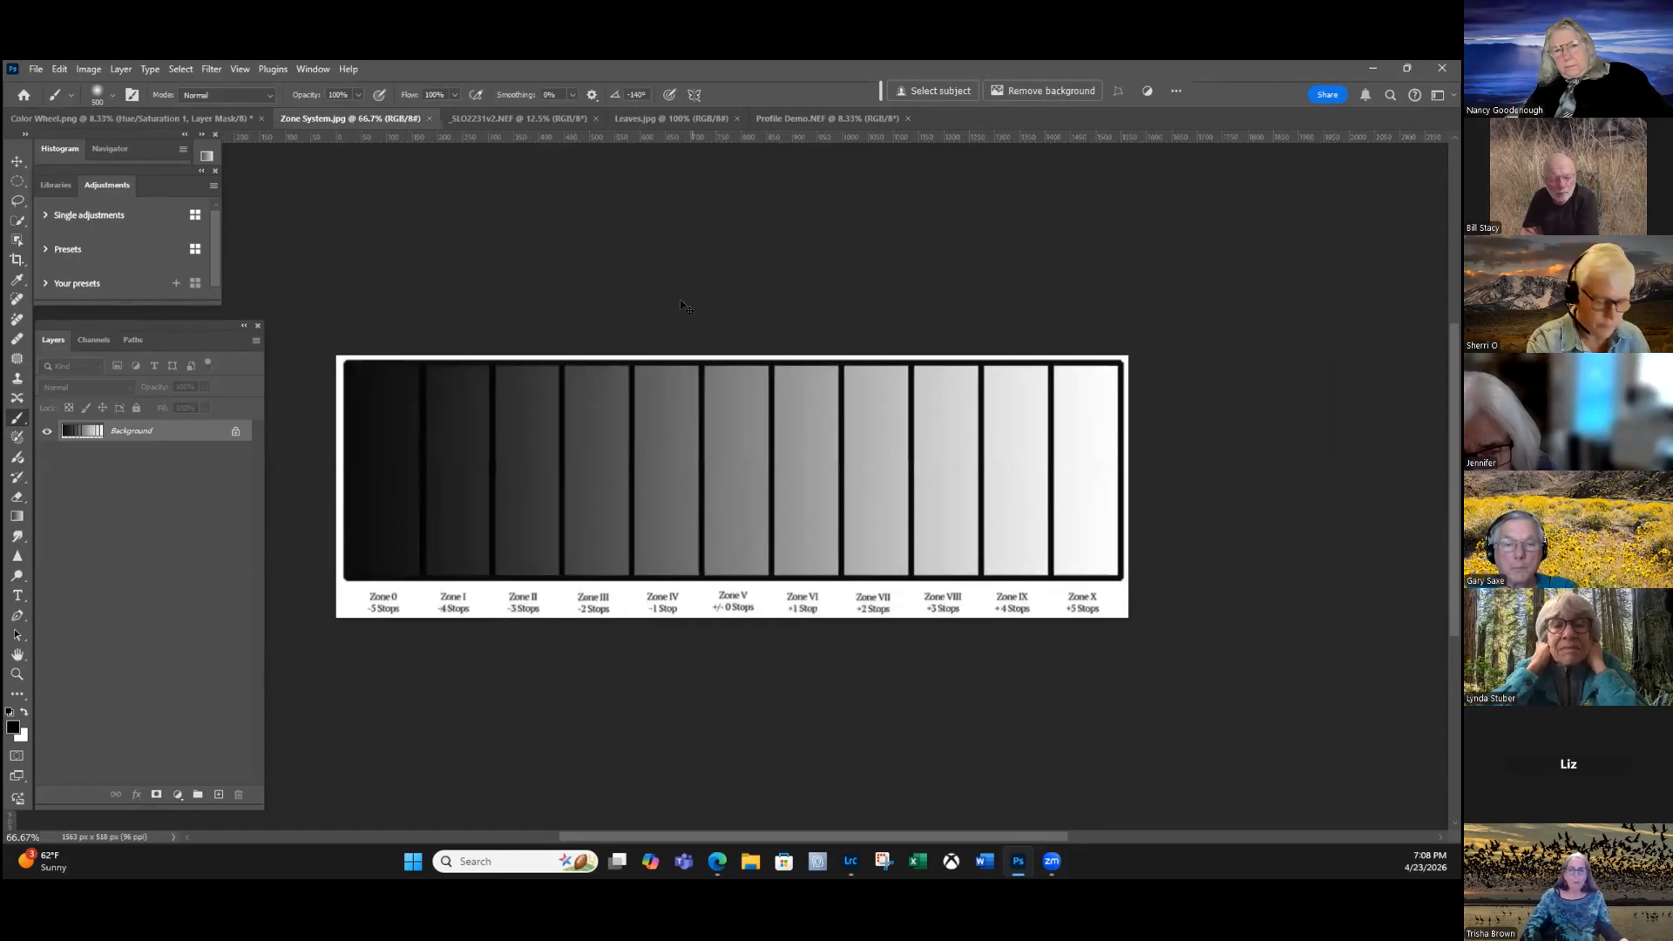
key(v)
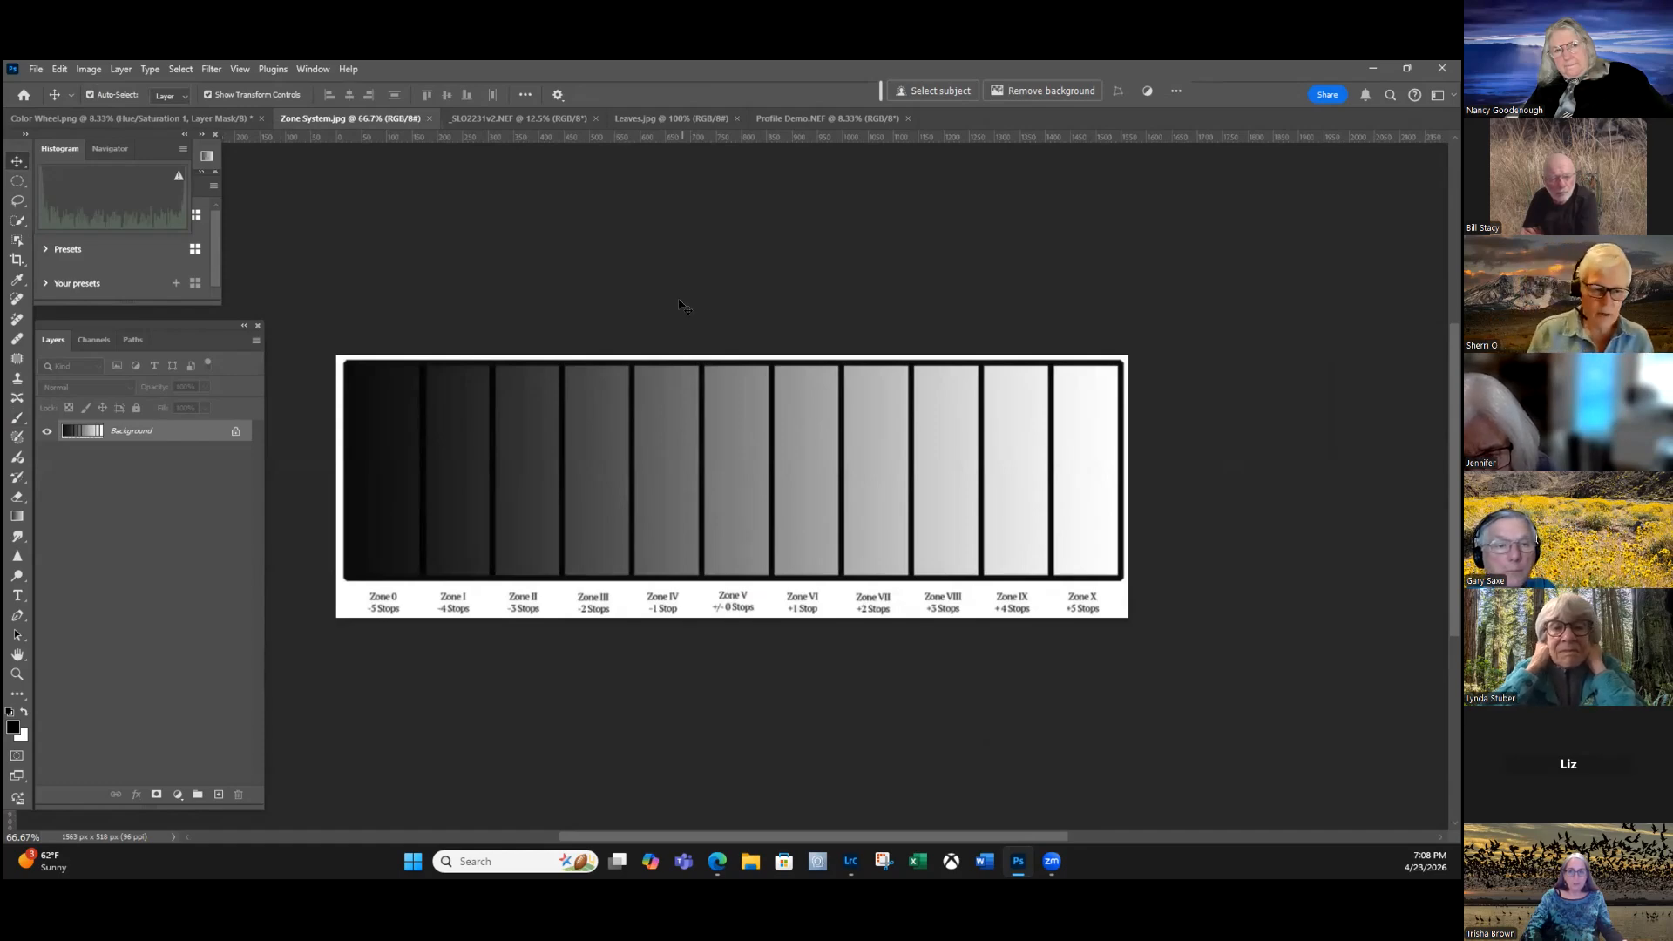
key(ctrl+j)
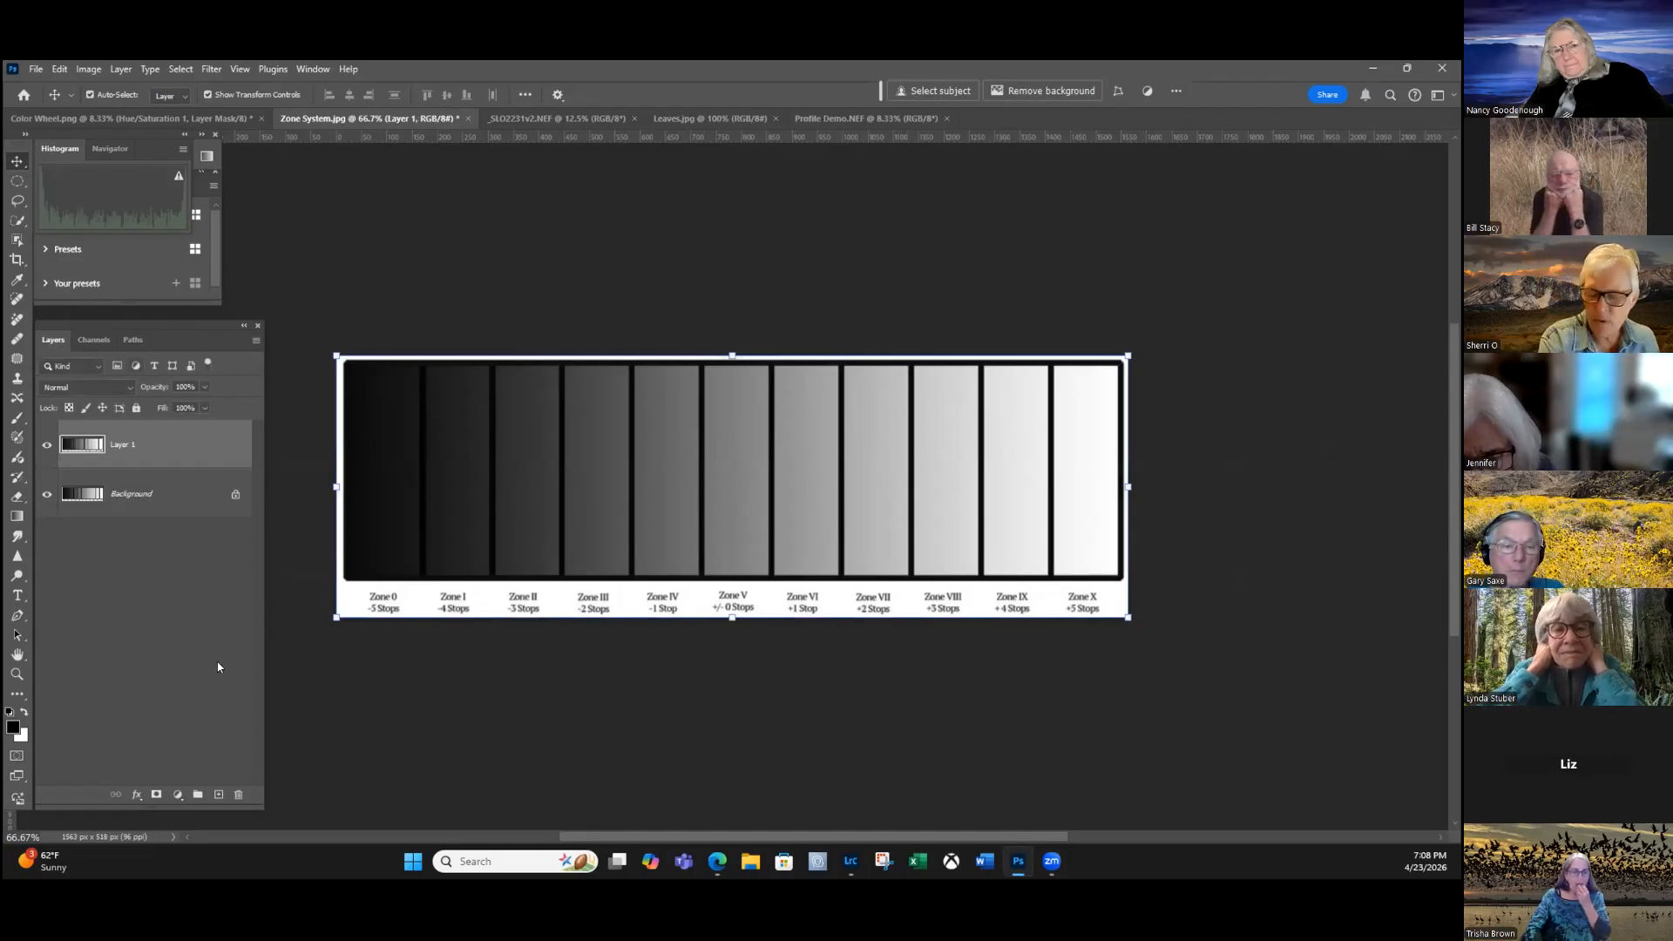
Add a Color Balance adjustment layer above the duplicated layer and shift its shadows strongly toward blue.
click(178, 794)
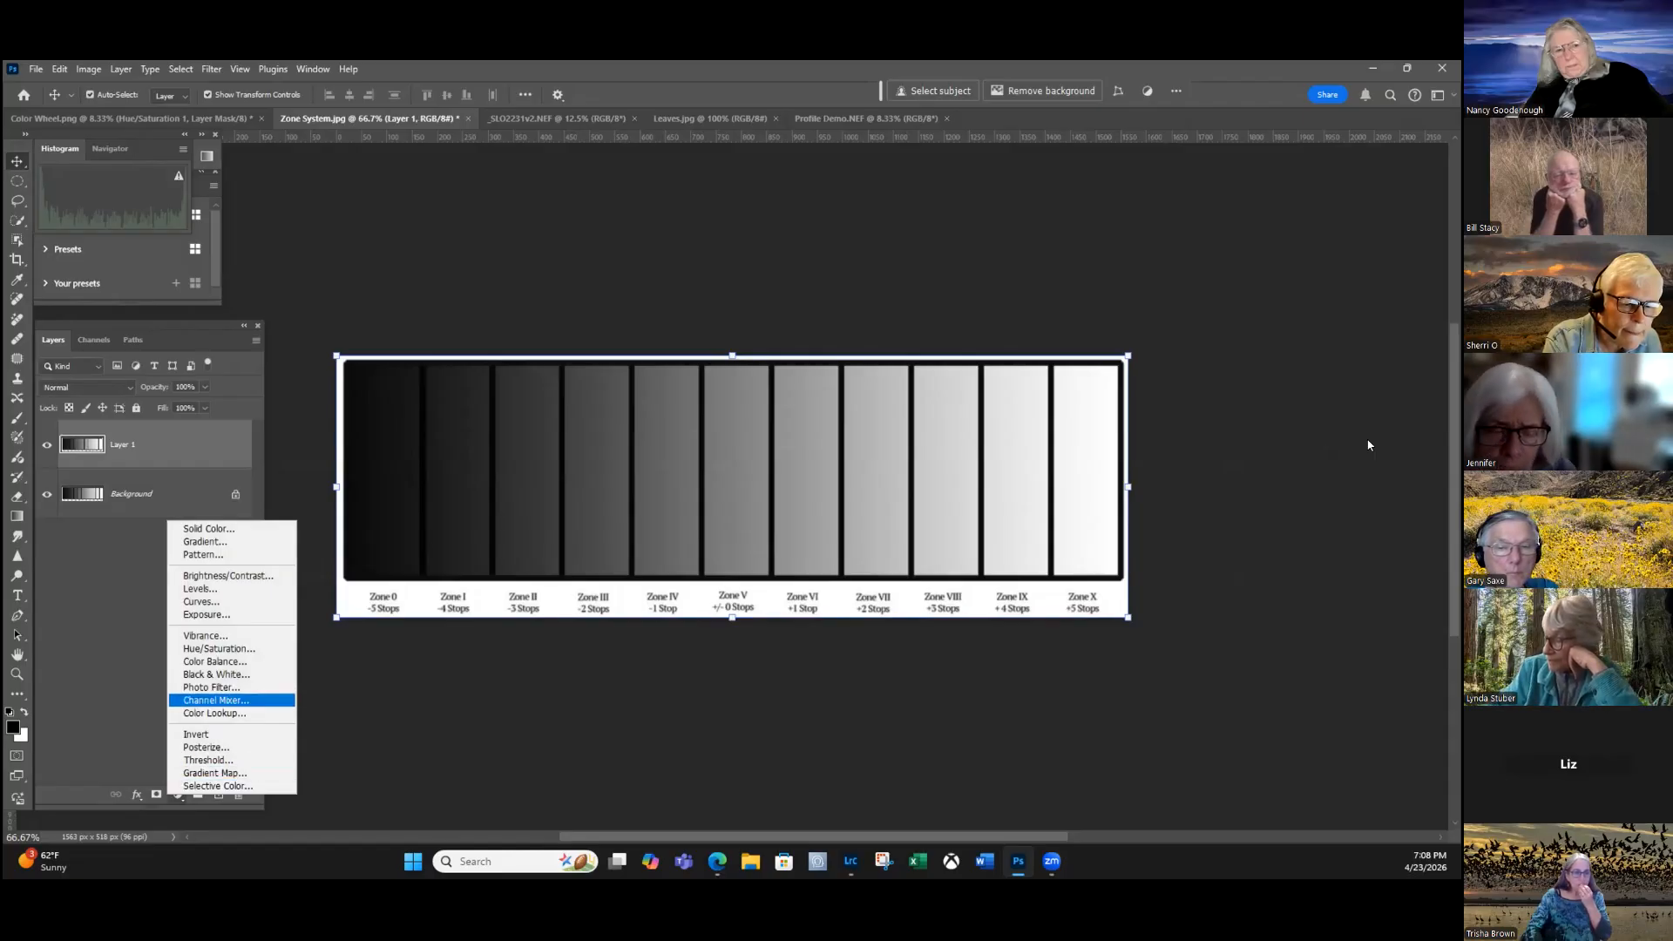
click(214, 662)
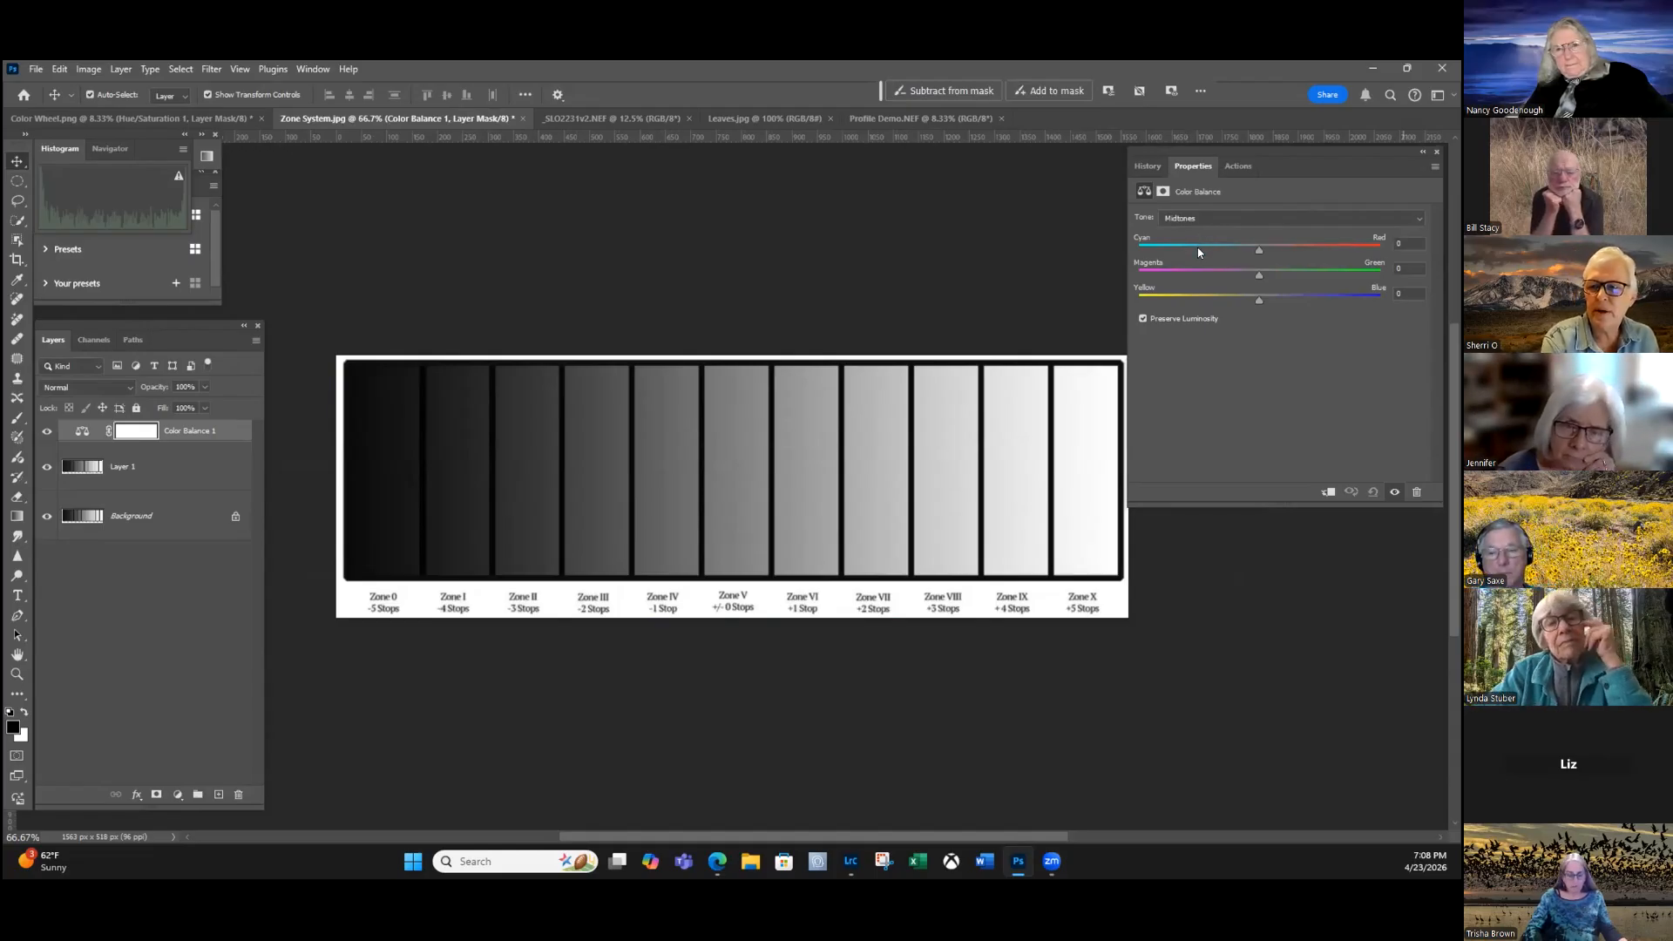
click(1199, 218)
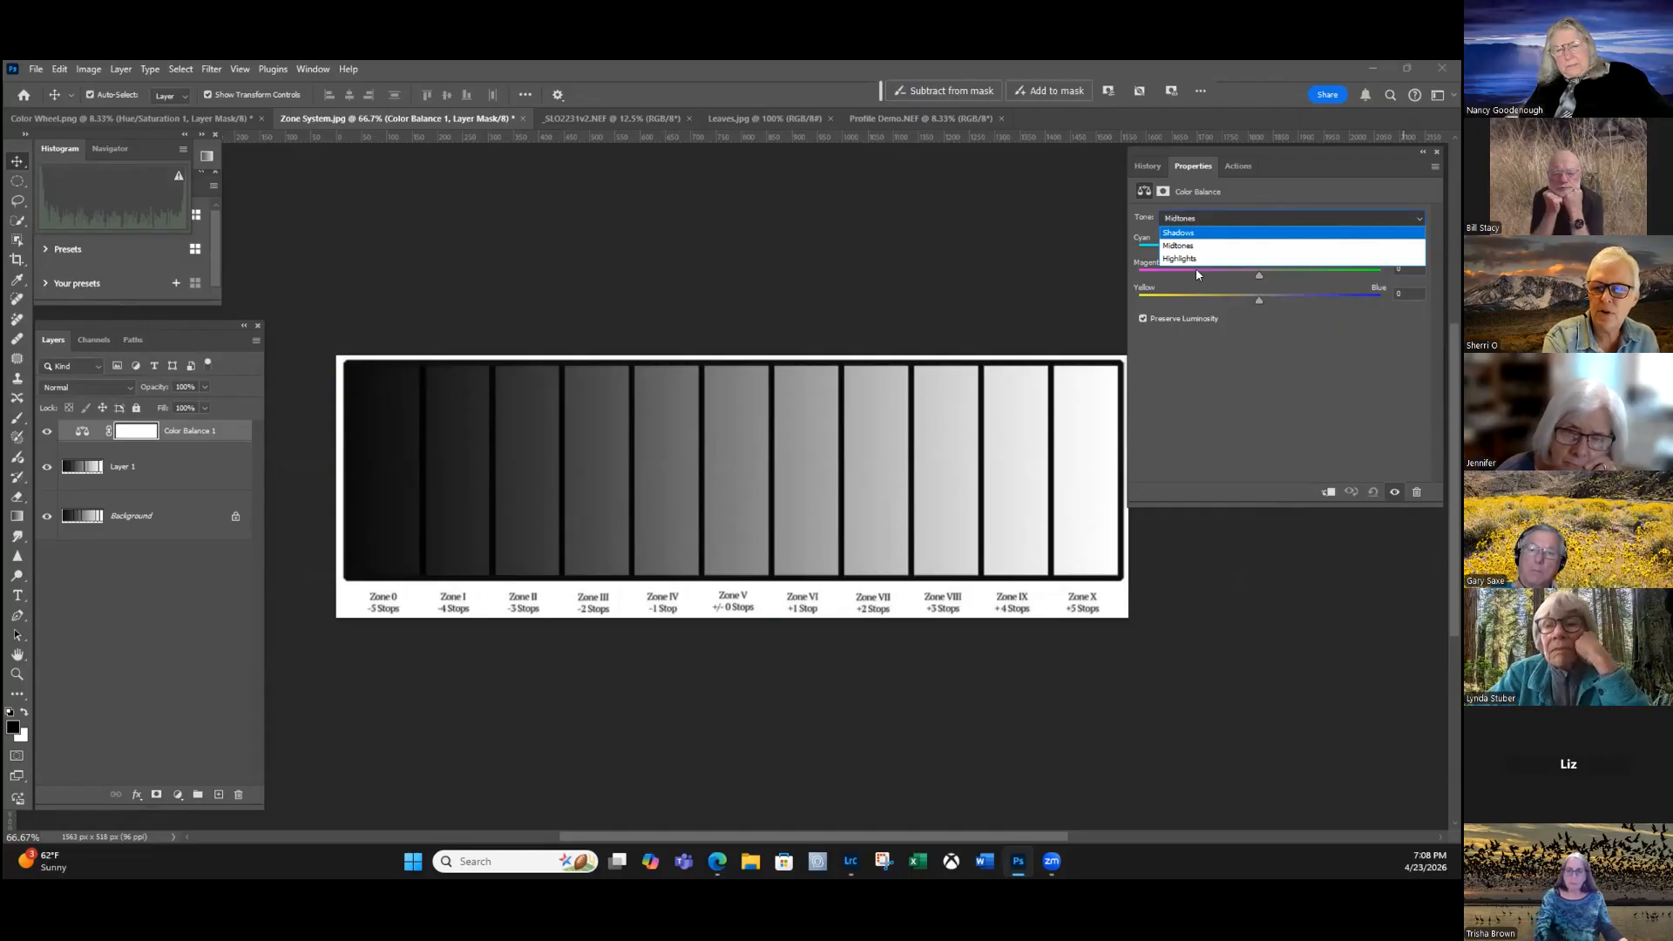
key(Down)
key(Down)
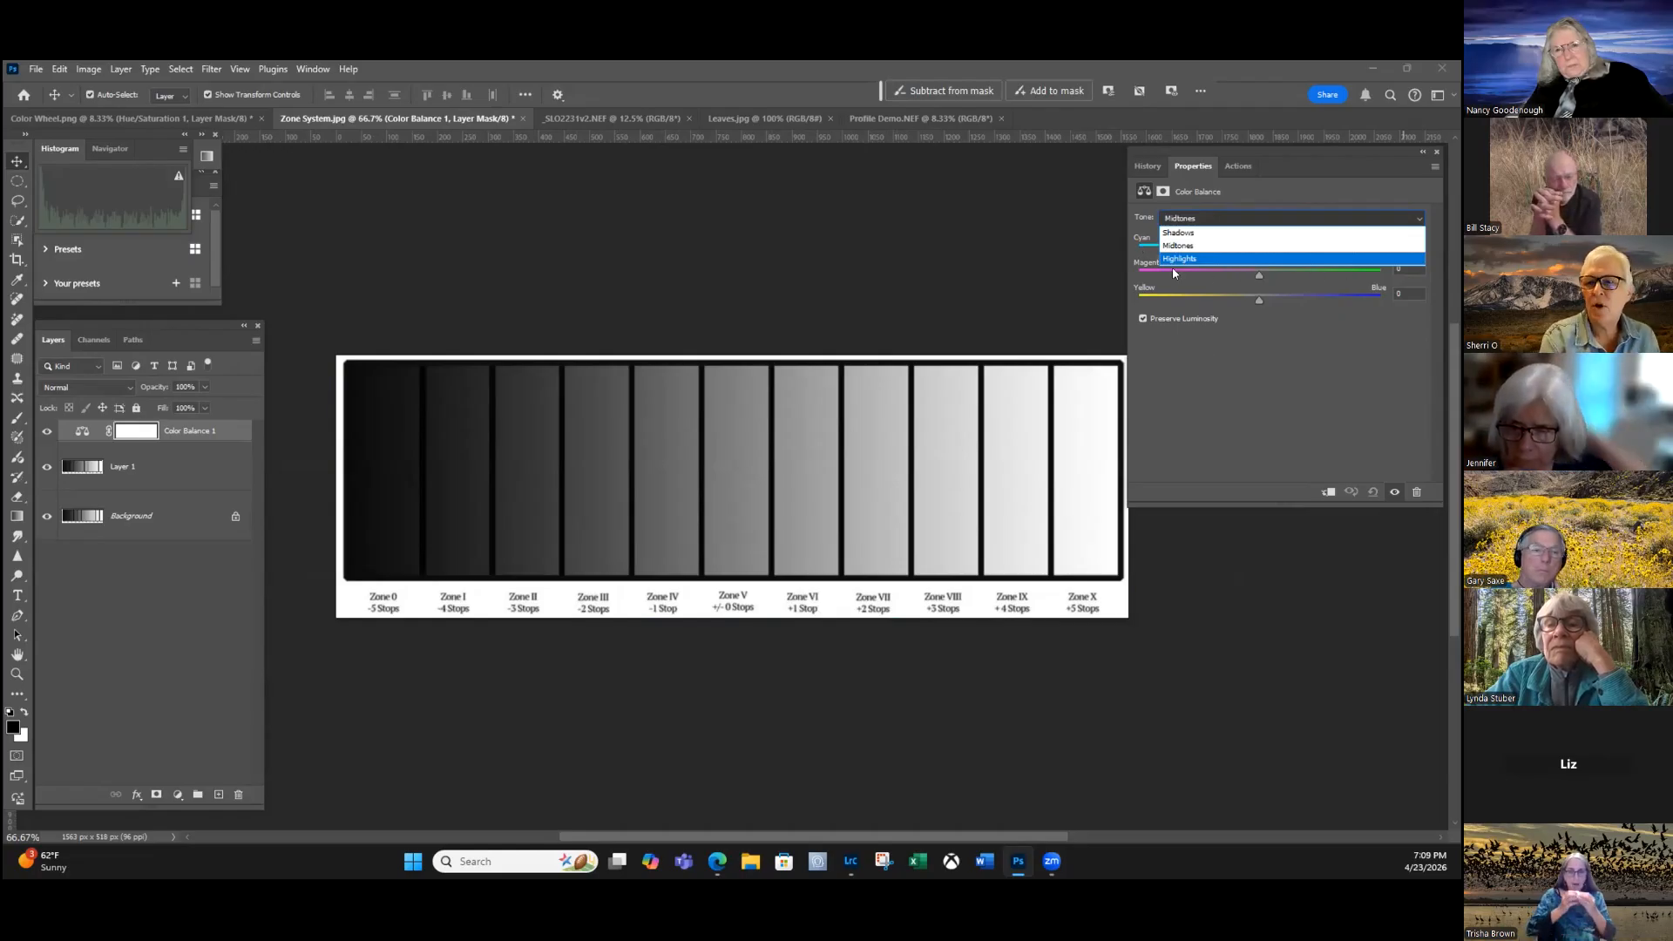
click(1259, 234)
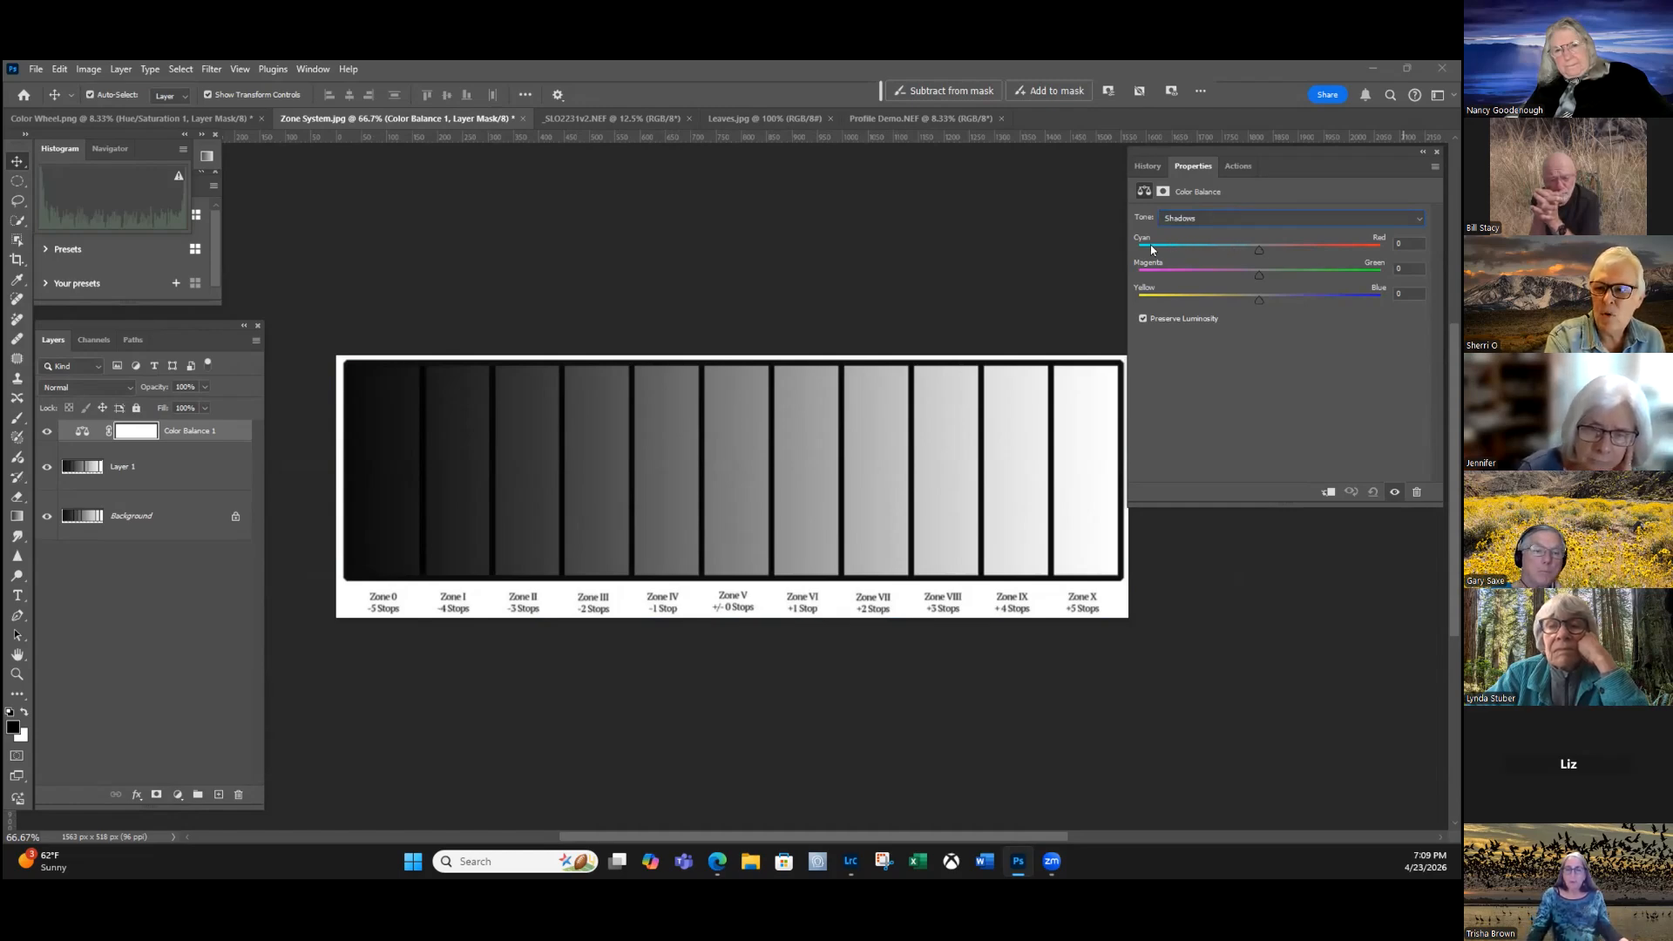
drag(1159, 248, 1178, 249)
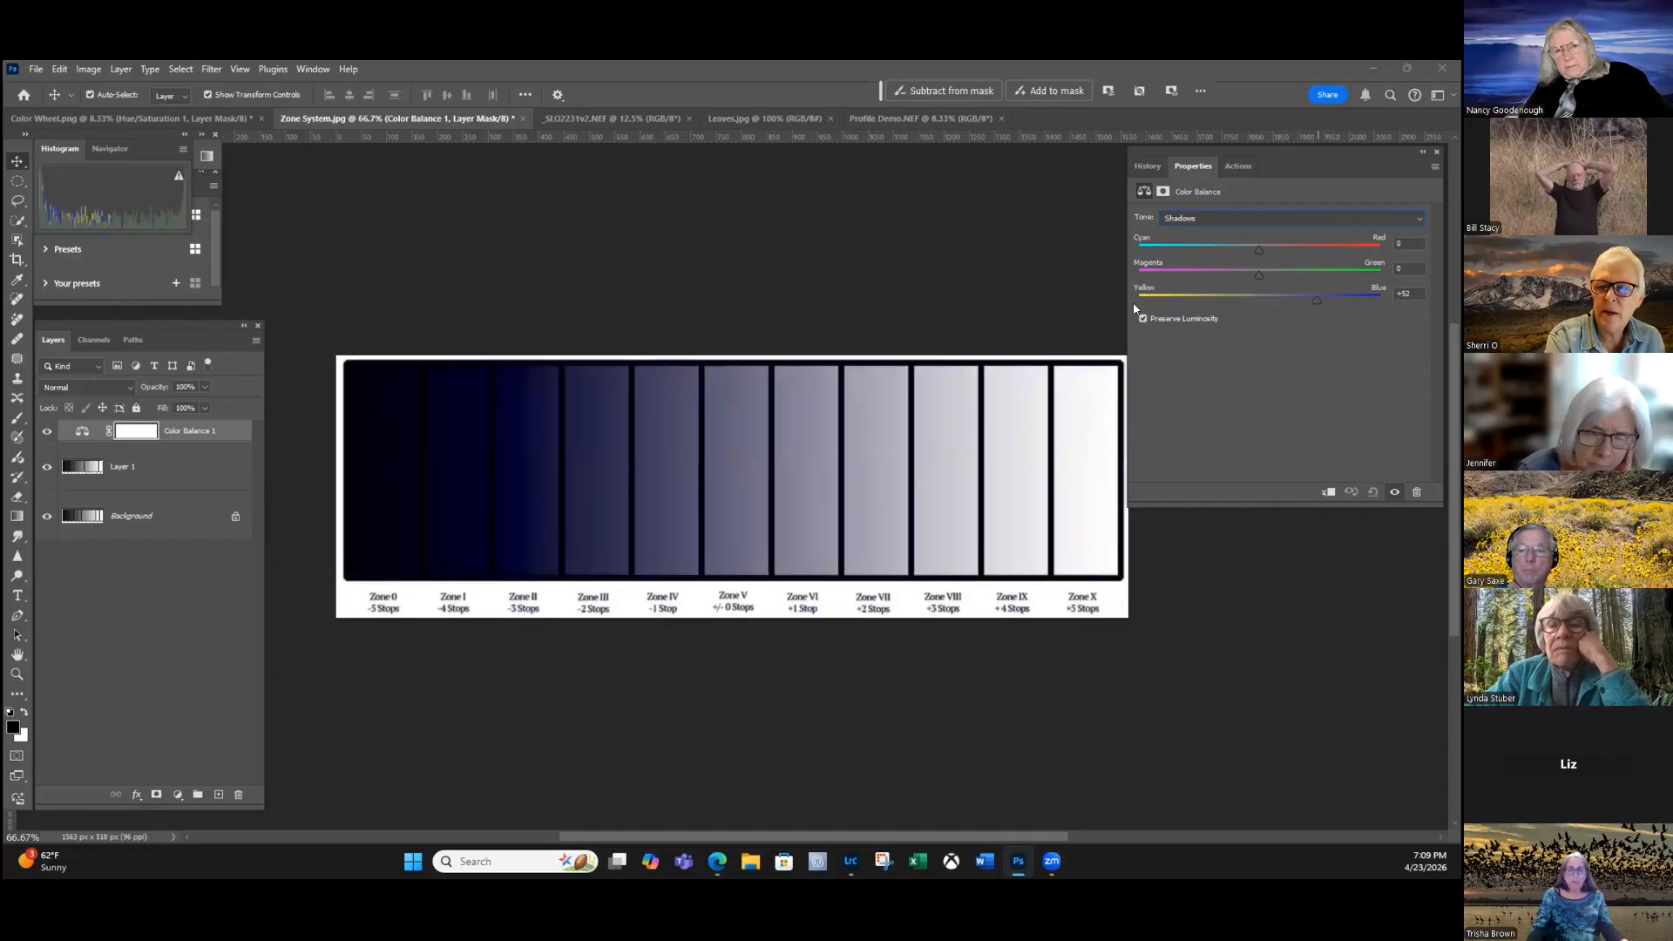
Set the Yellow–Blue balance of the Color Balance highlights to -100.
click(1245, 218)
click(1237, 254)
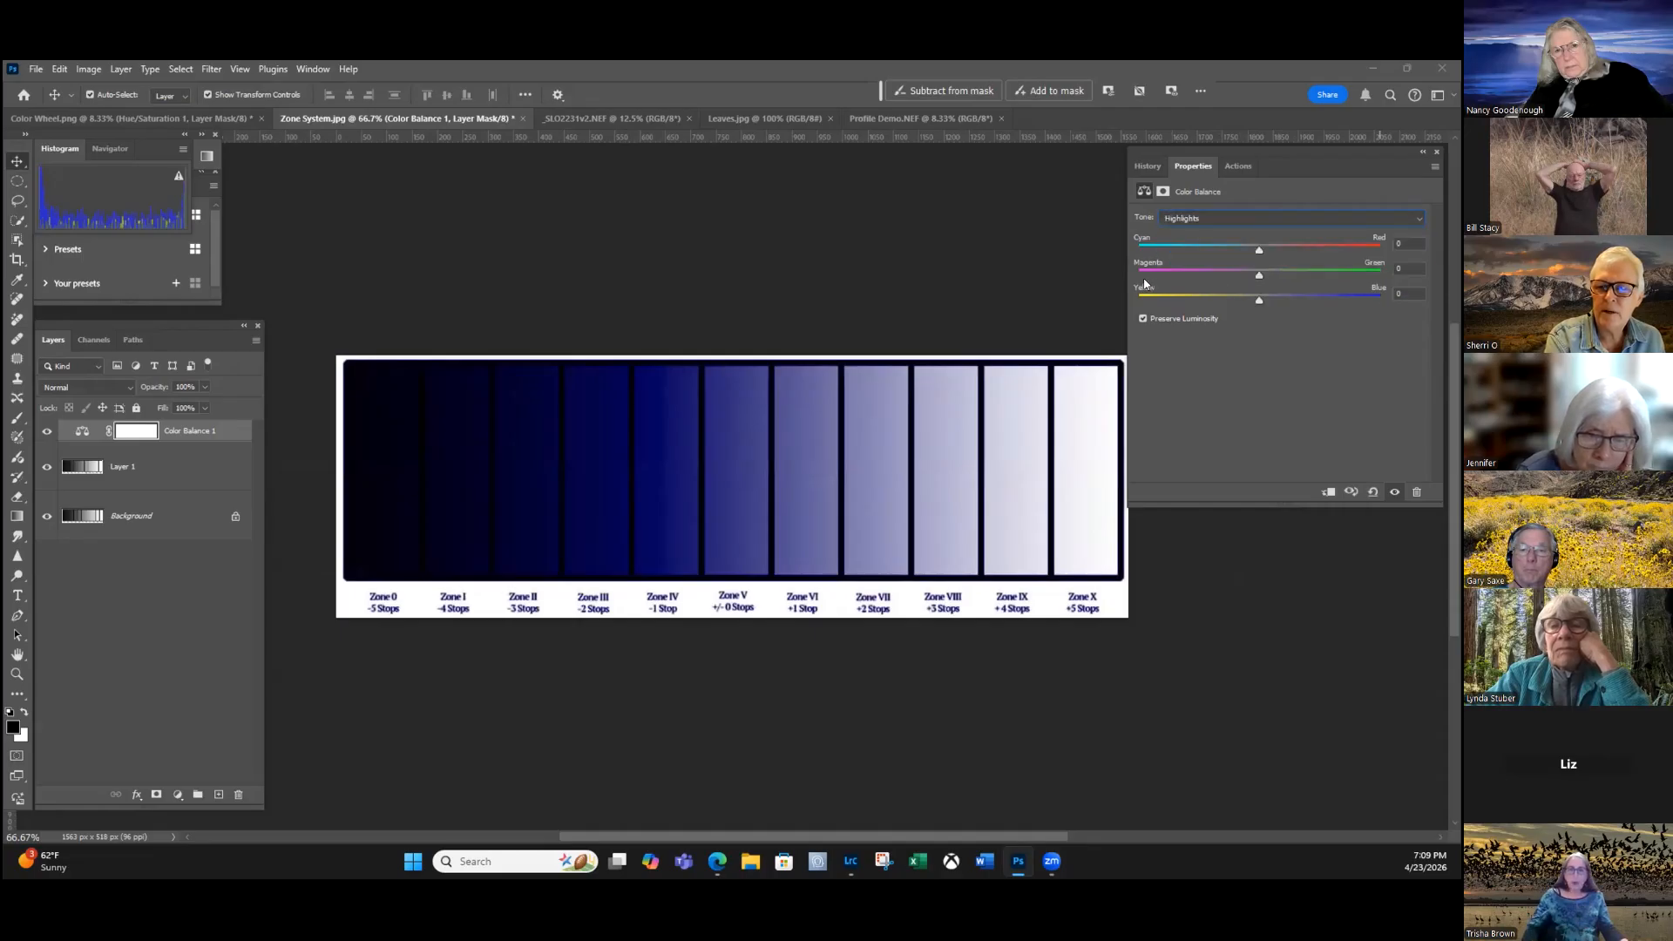
drag(1260, 300, 1138, 300)
Shift the Color Balance midtones toward magenta at -91, try a weaker -44, and undo that last change.
click(1246, 218)
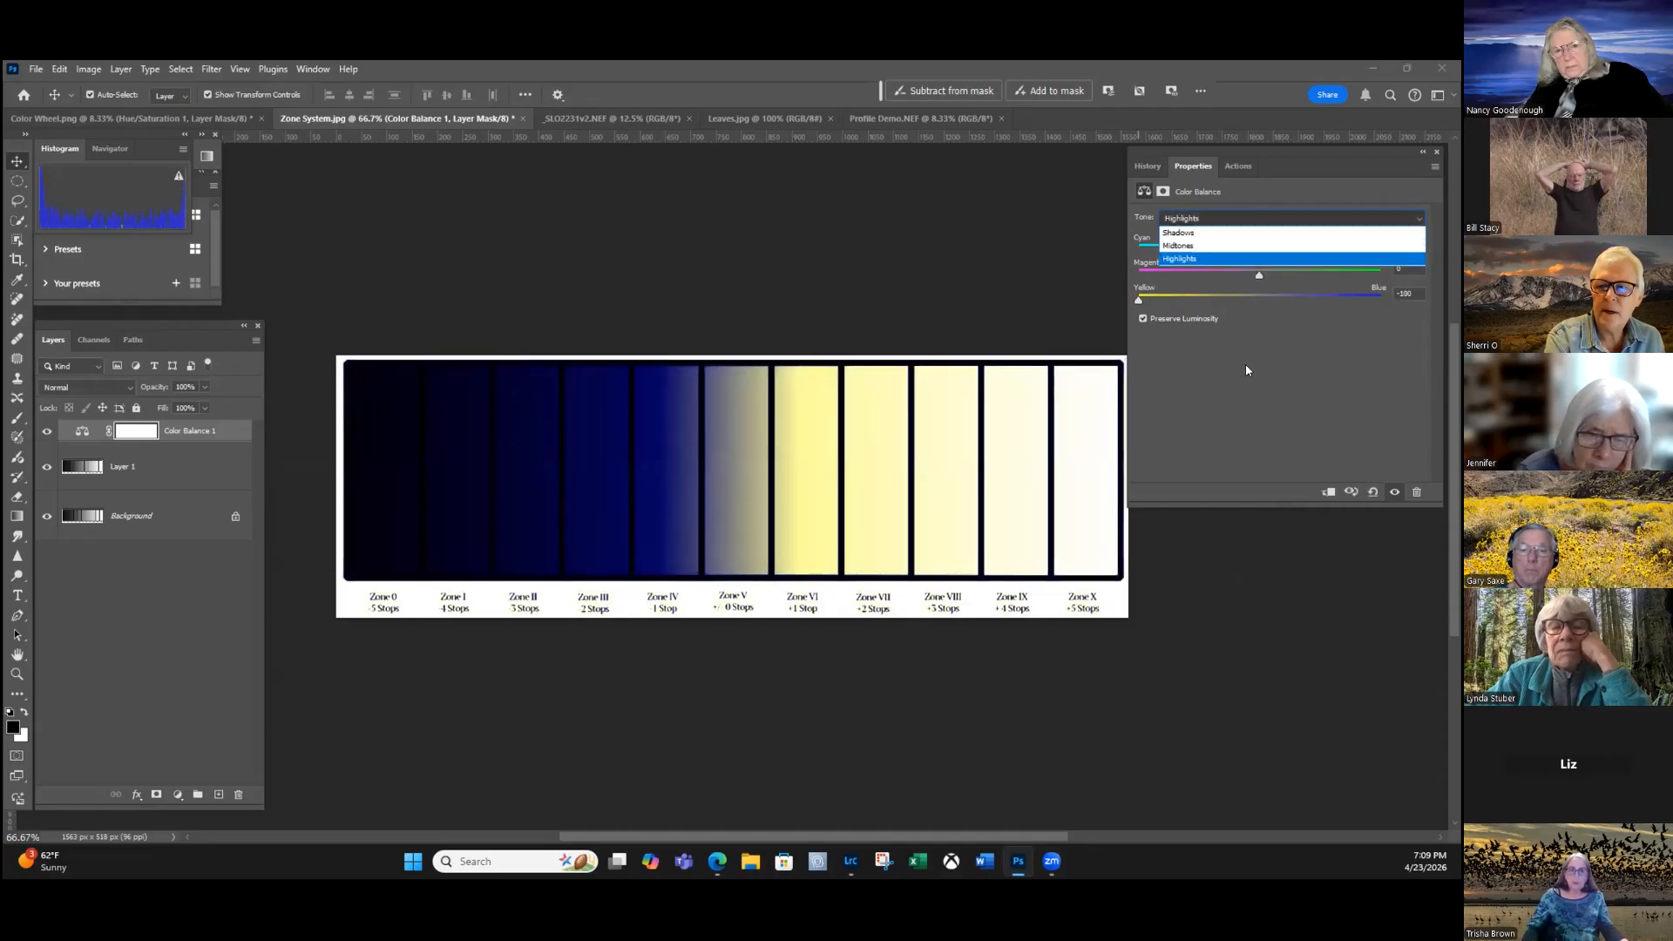
click(1220, 246)
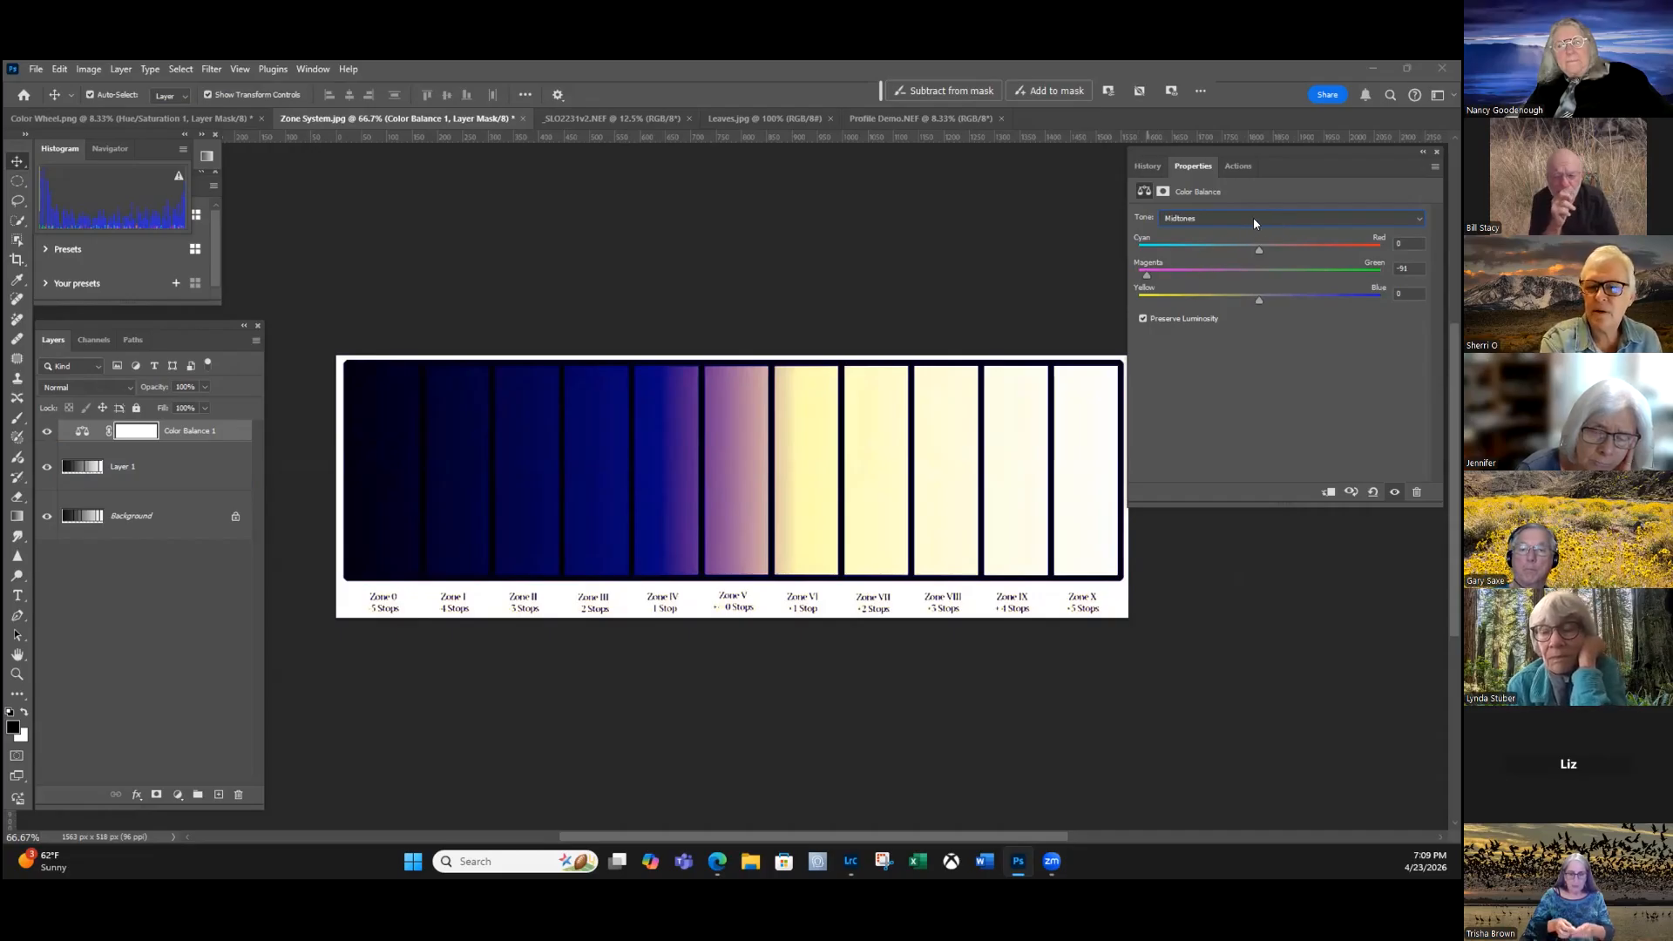
drag(1147, 275, 1206, 276)
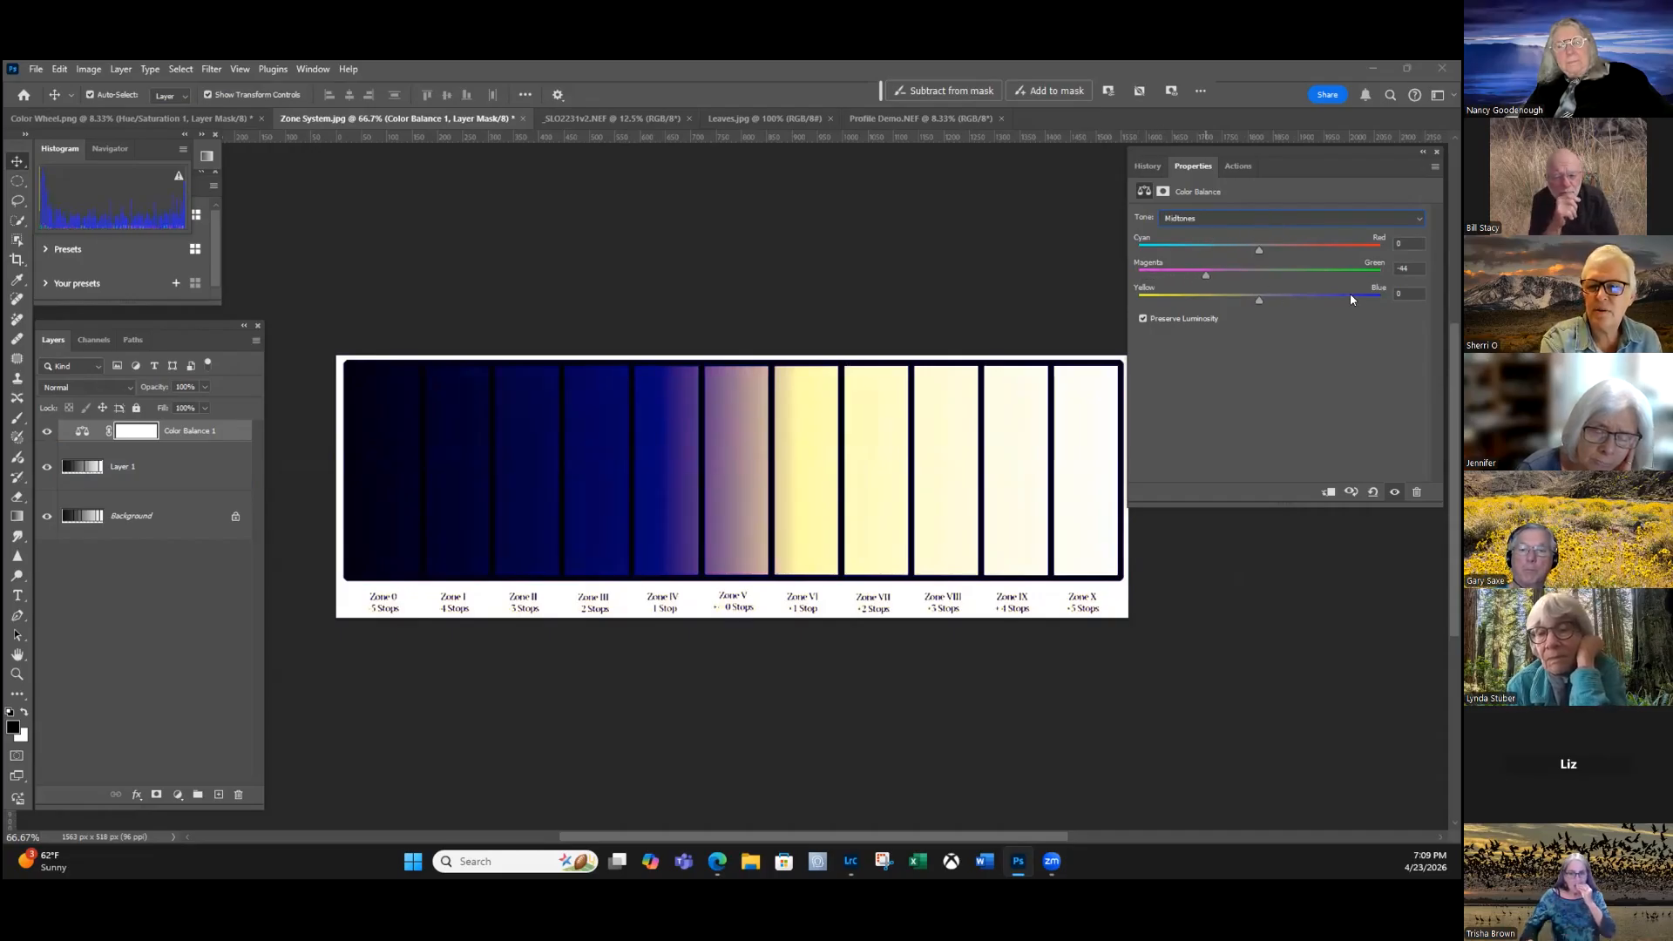
key(ctrl+z)
Reduce the blue shift in the Color Balance shadows.
key(alt+Down)
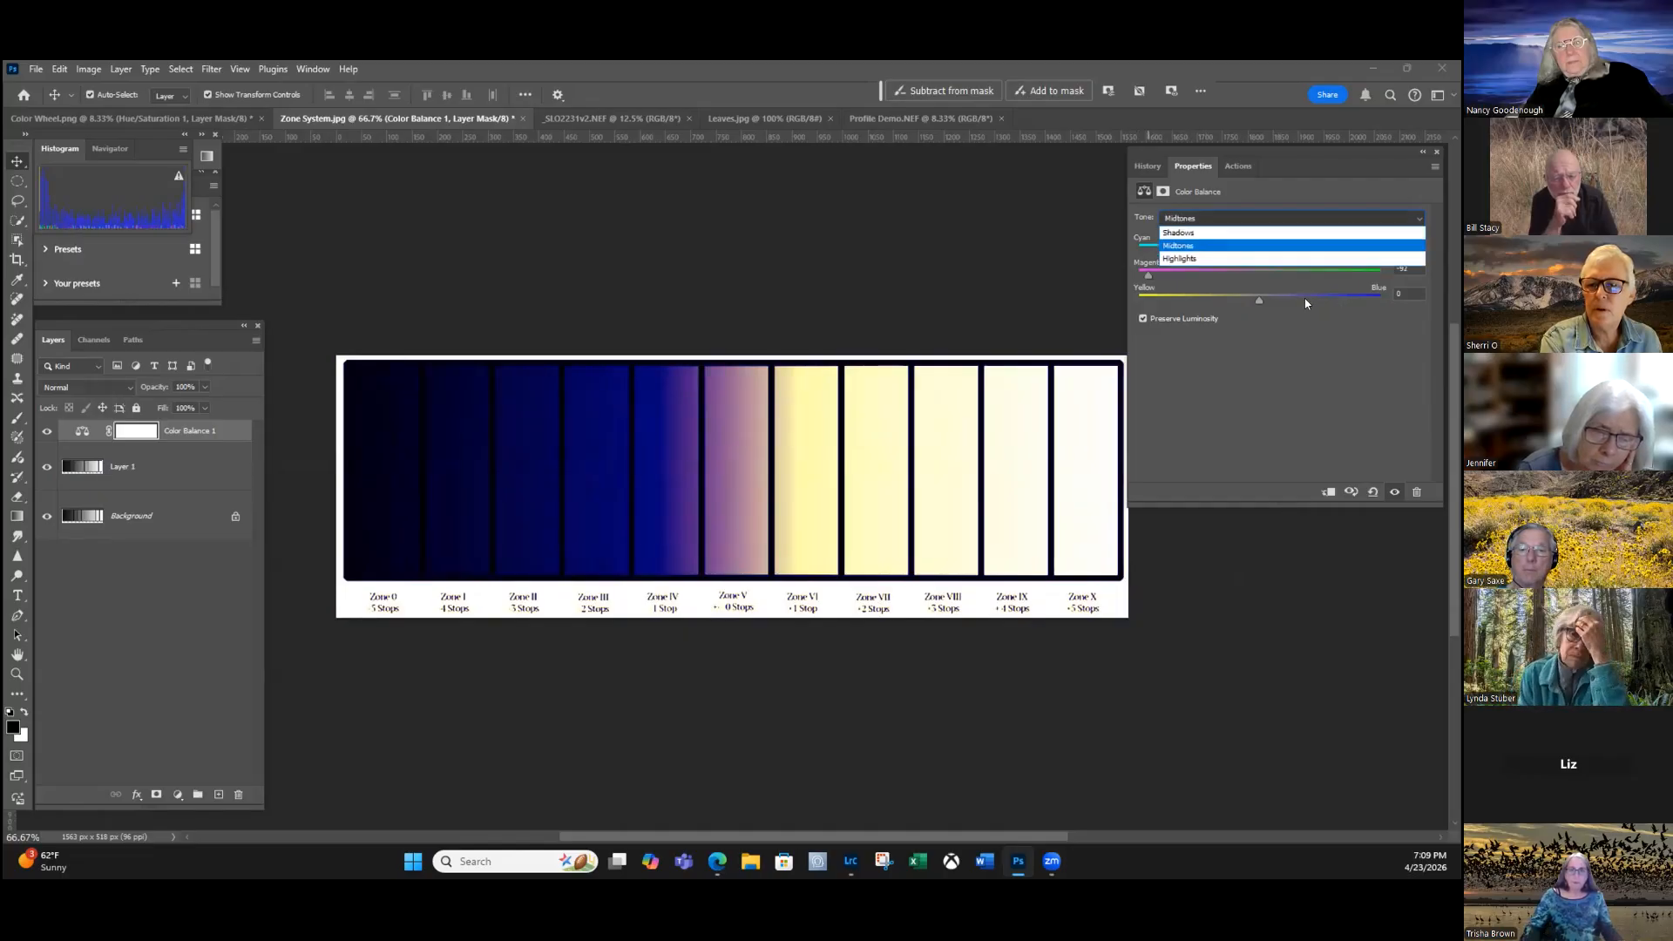
key(Up)
key(Return)
drag(1211, 243, 1210, 298)
Weaken the yellow shift in the Color Balance highlights to -52.
key(alt+Down)
key(Down)
key(Down)
key(Return)
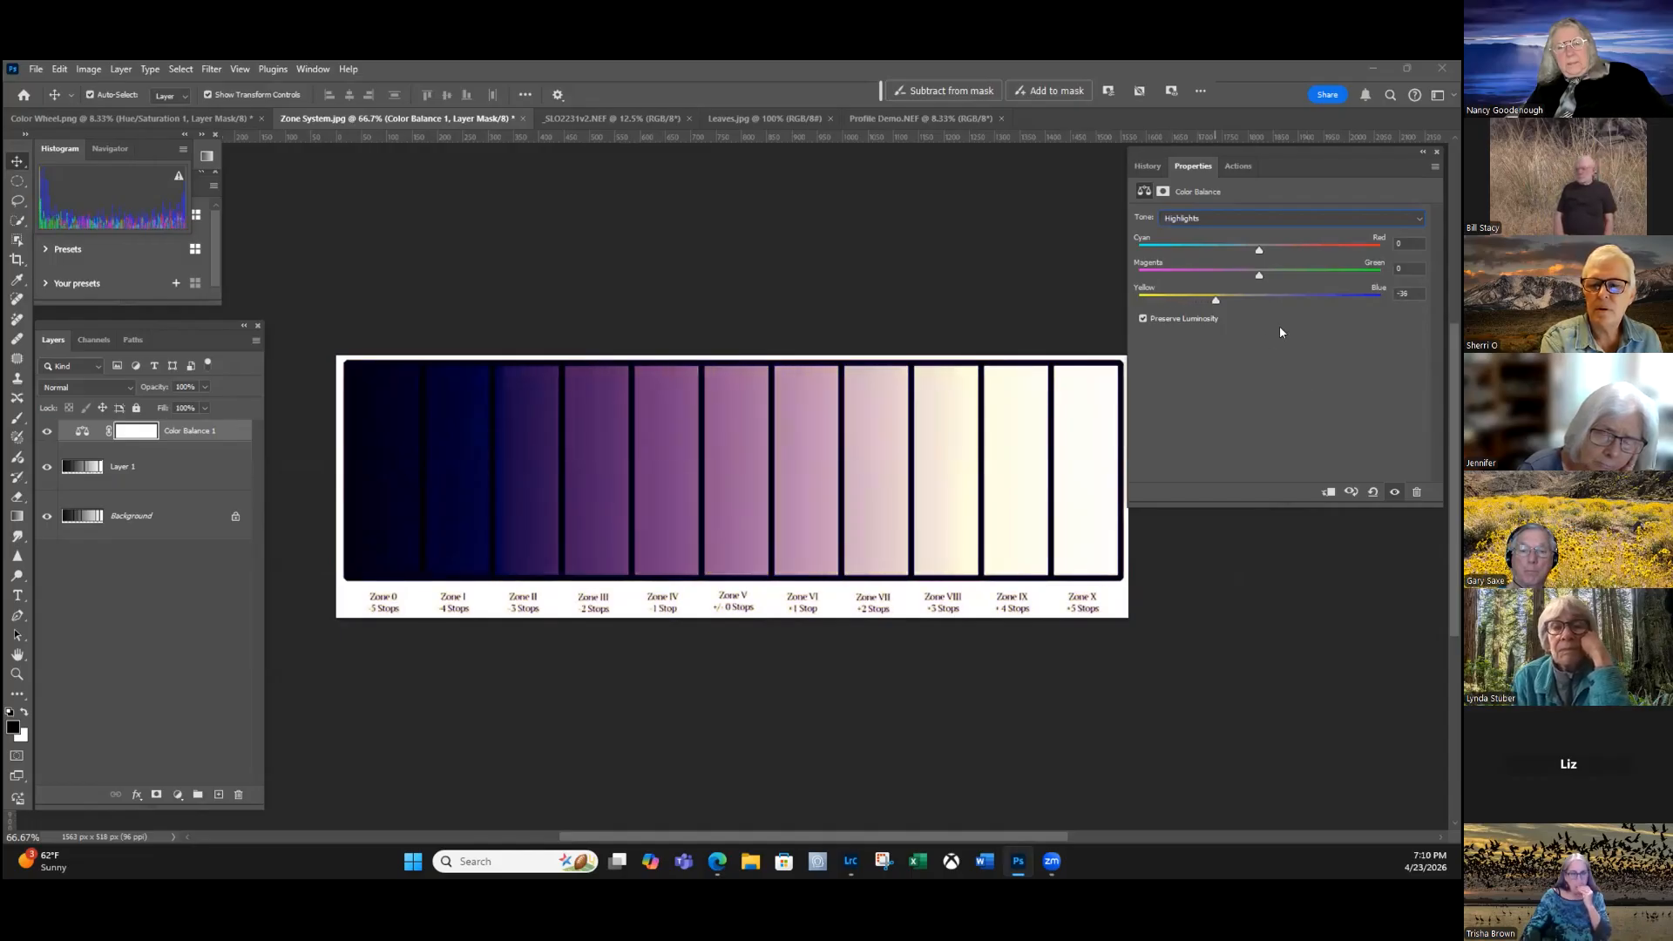
drag(1202, 300, 1195, 299)
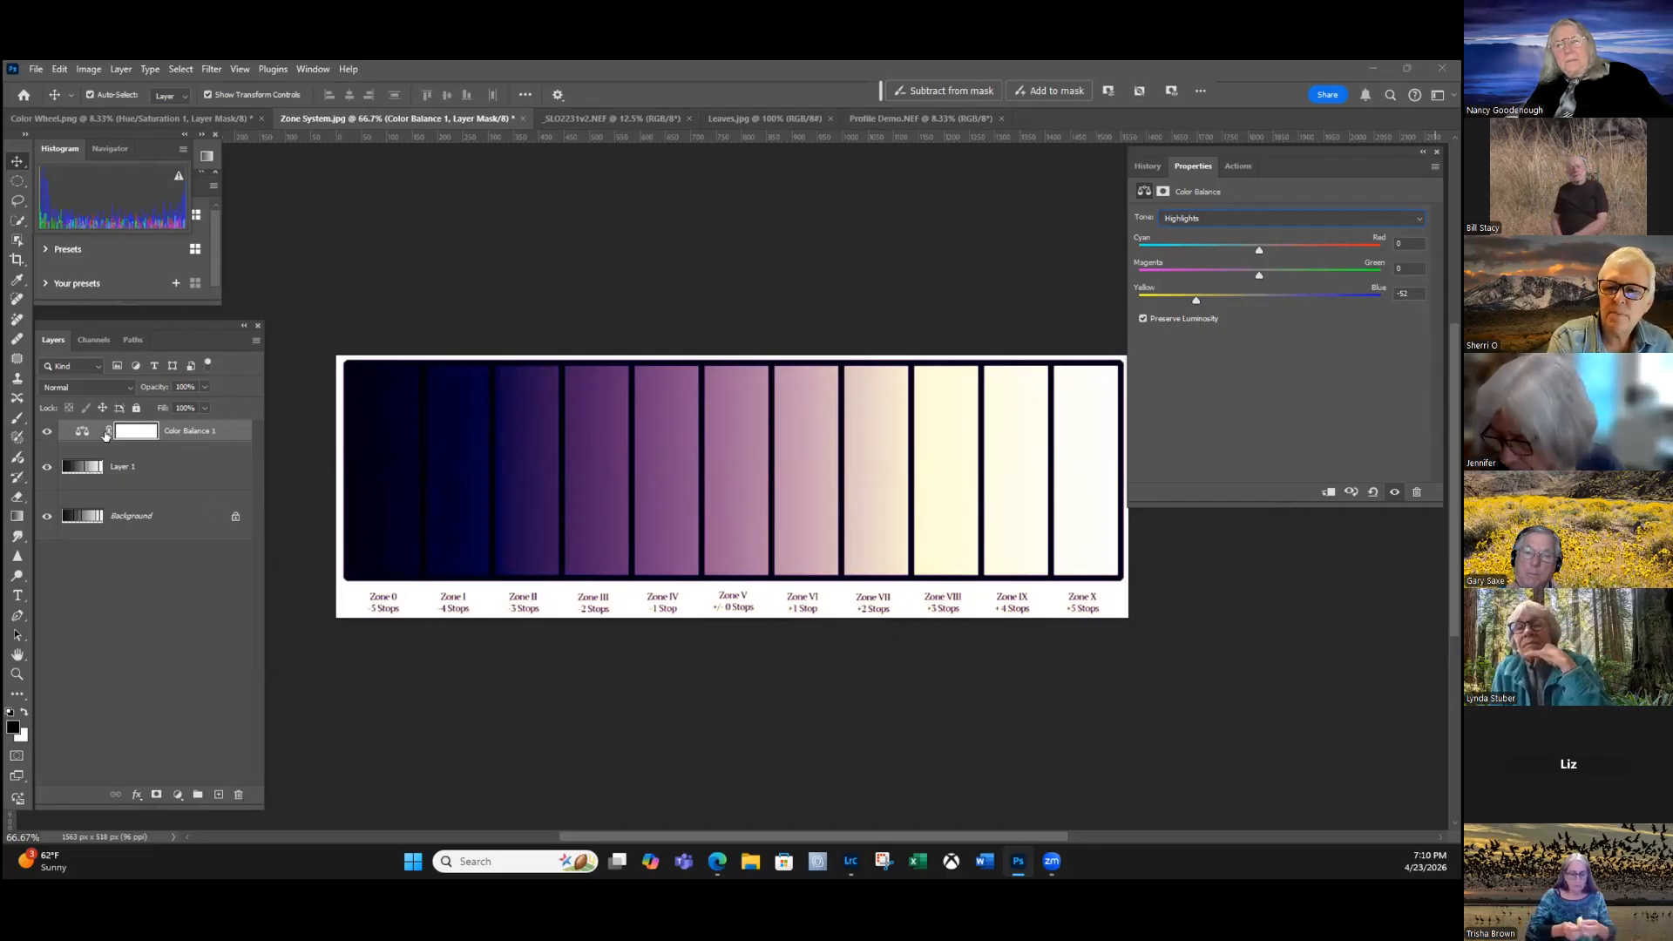
Delete the Color Balance 1 adjustment layer from the zone chart.
click(228, 431)
drag(230, 431, 238, 794)
key(ctrl+z)
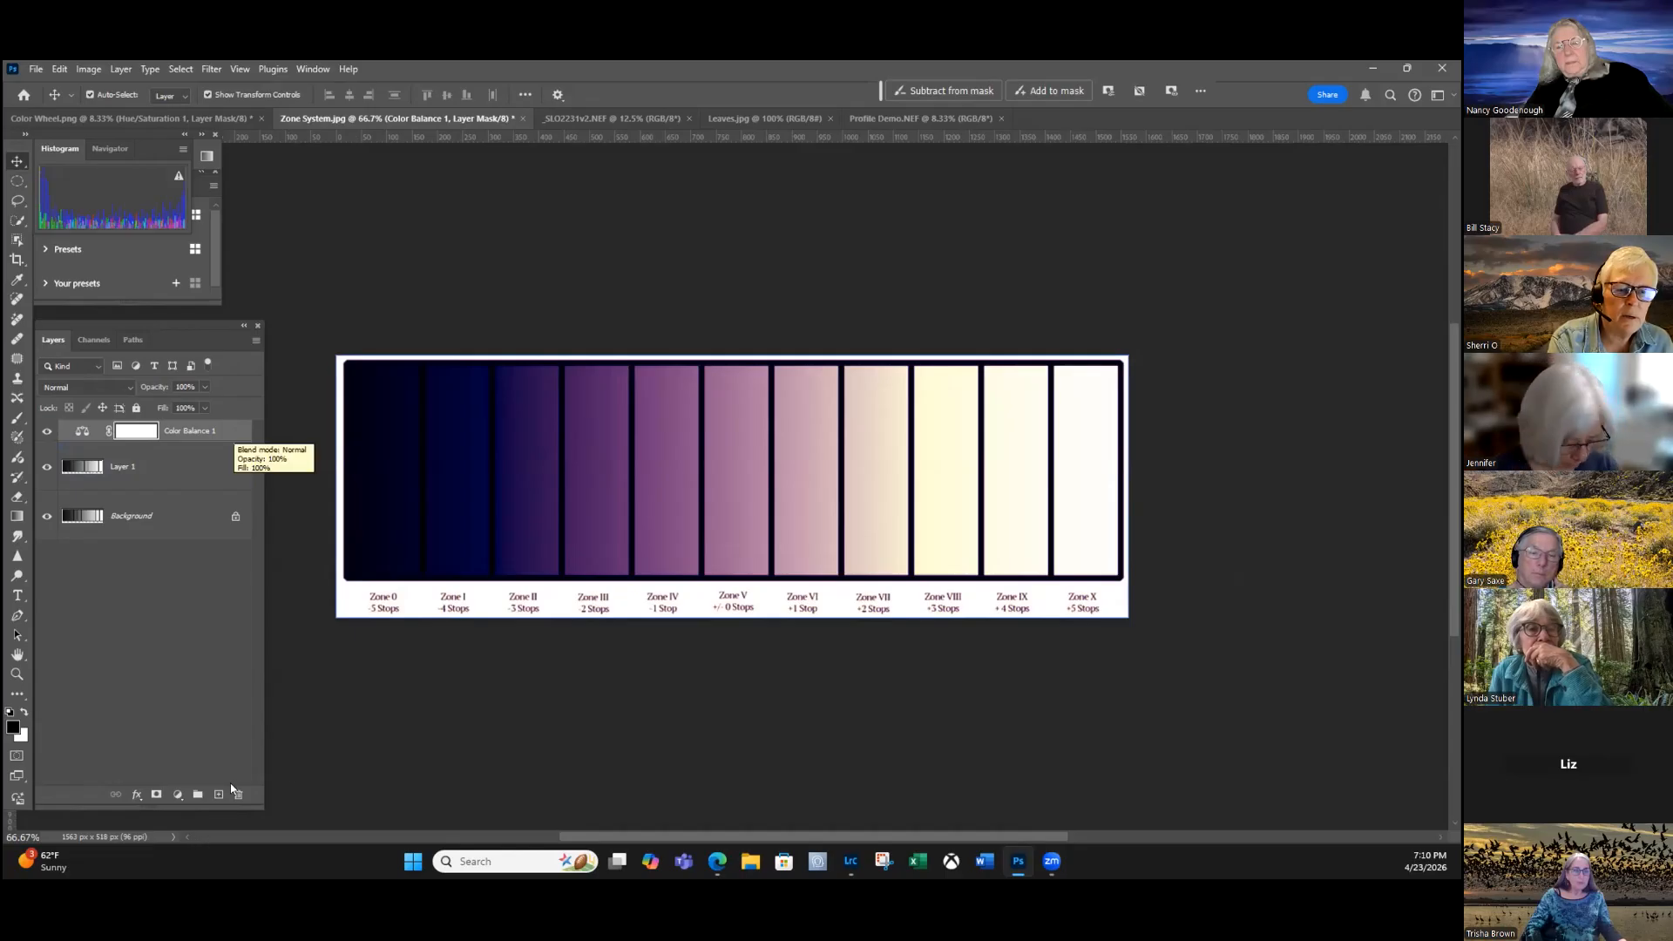
drag(229, 433, 231, 795)
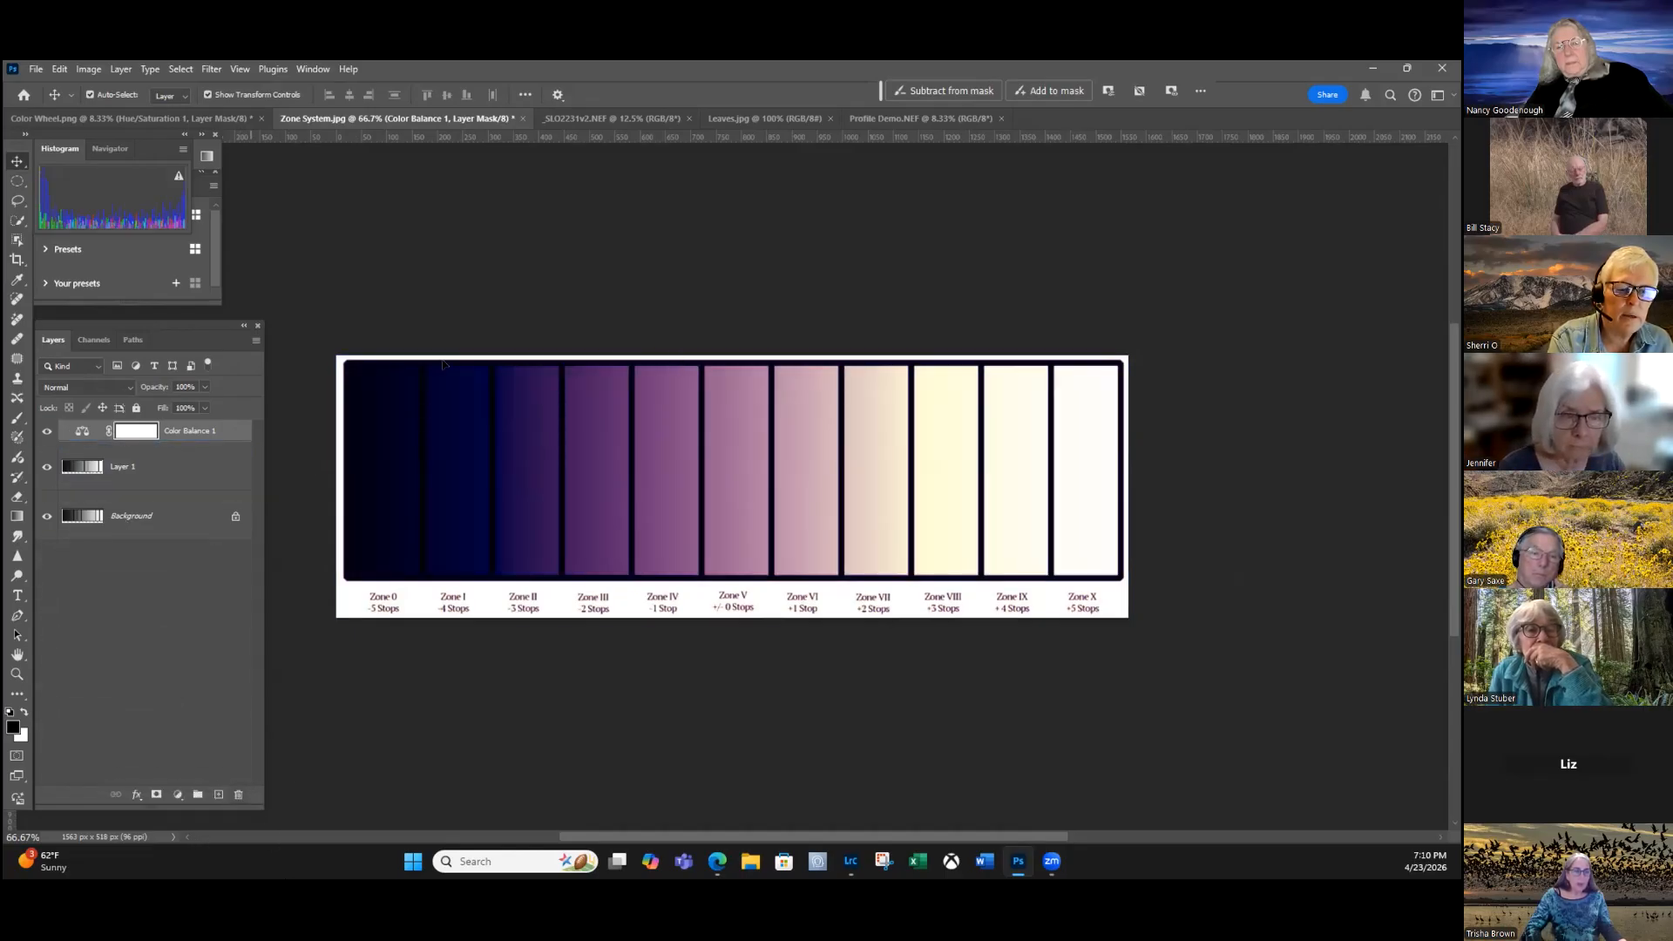
click(198, 441)
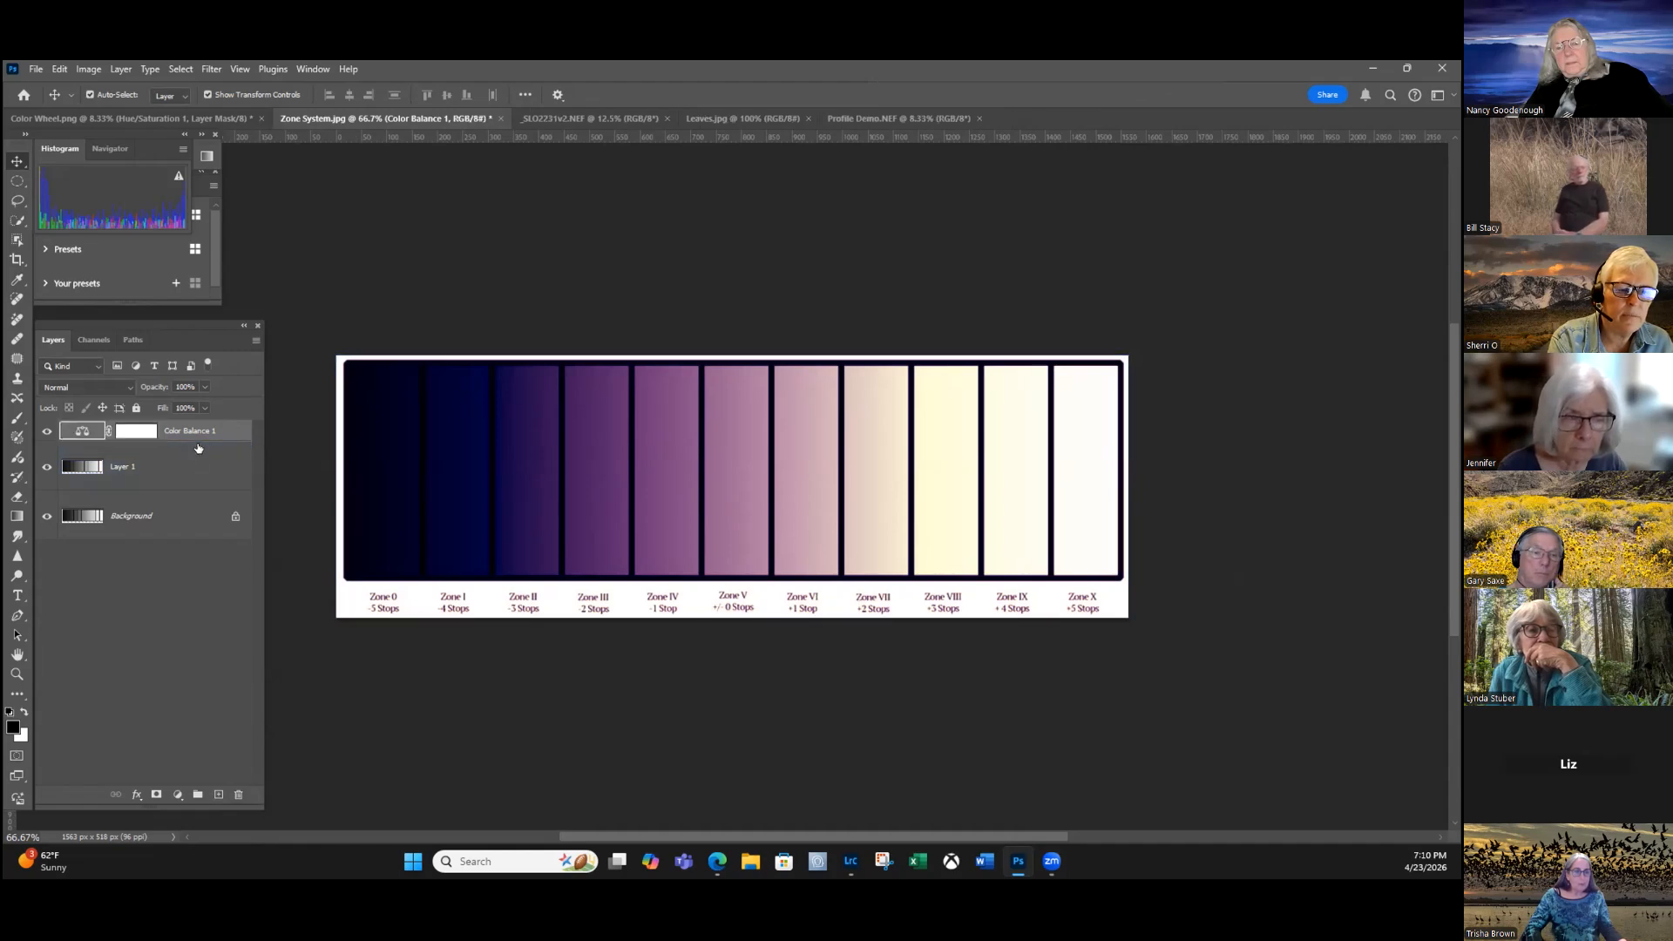
key(Delete)
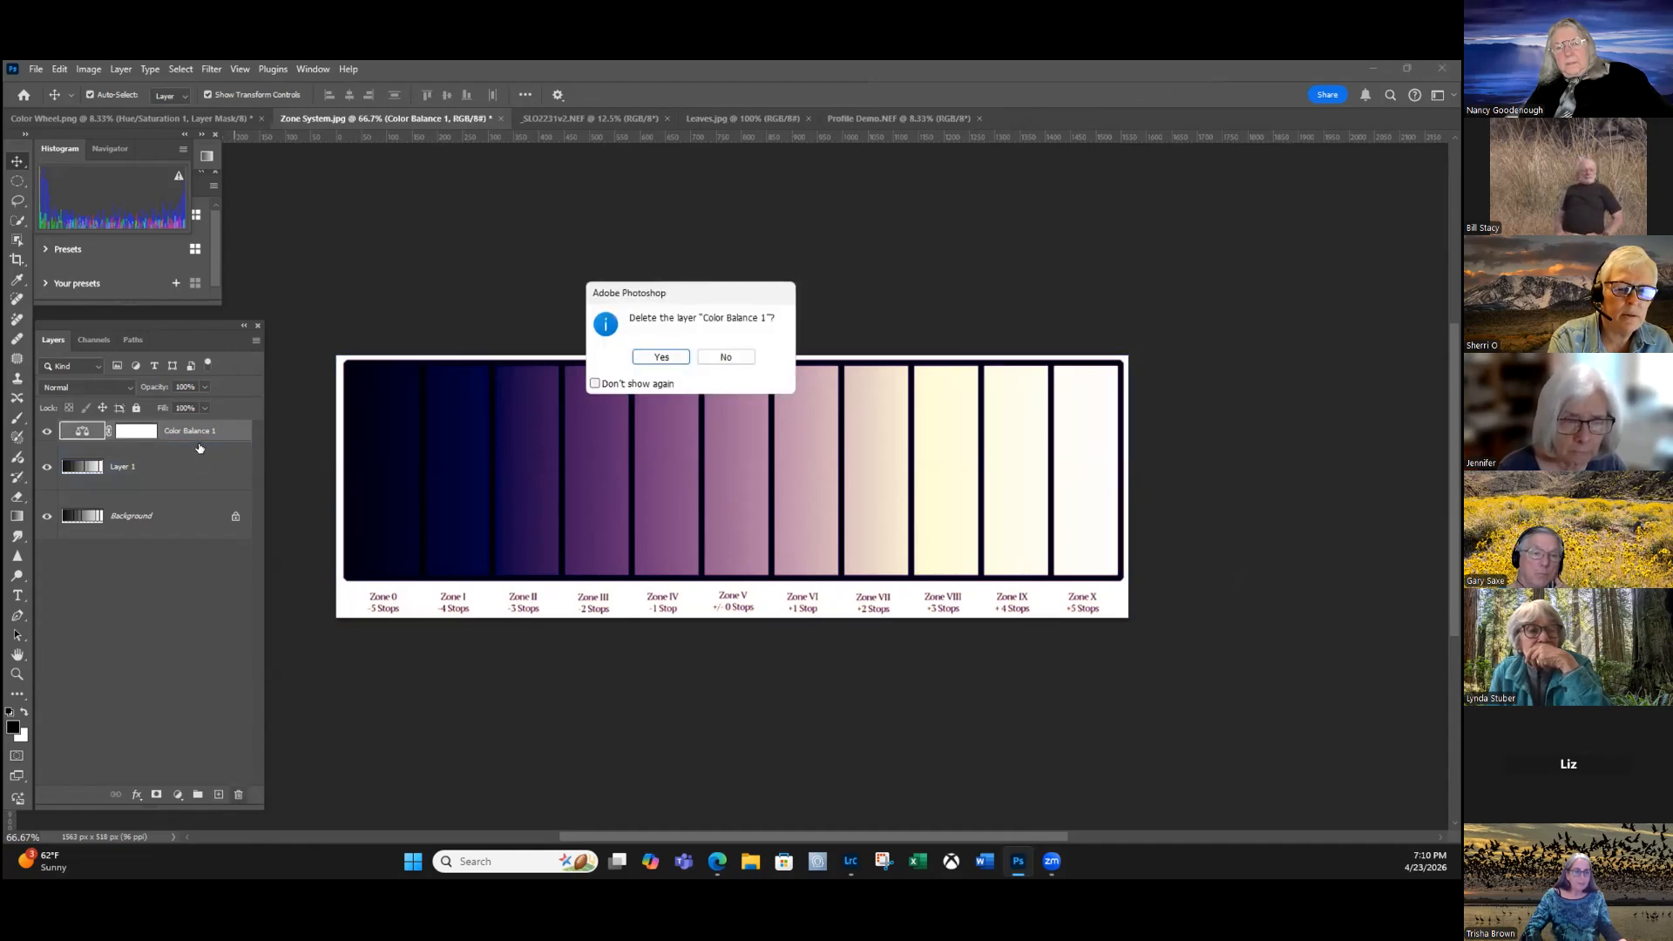
key(Return)
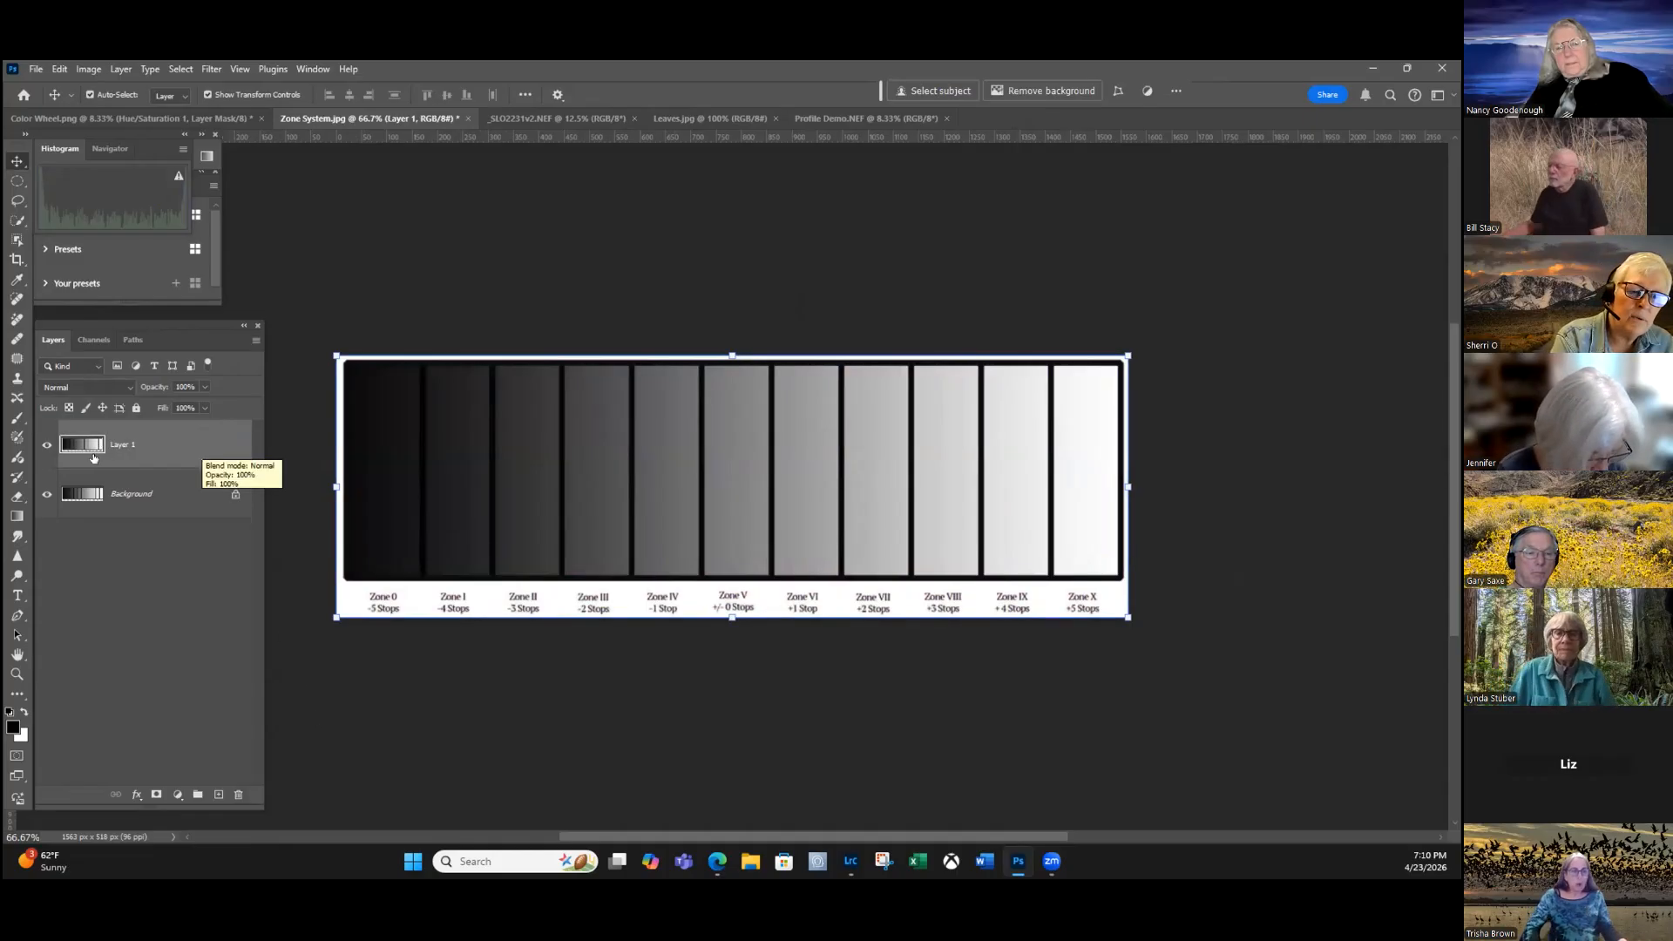
Convert Layer 1 to a smart object and open it in the Camera Raw Filter.
right_click(204, 436)
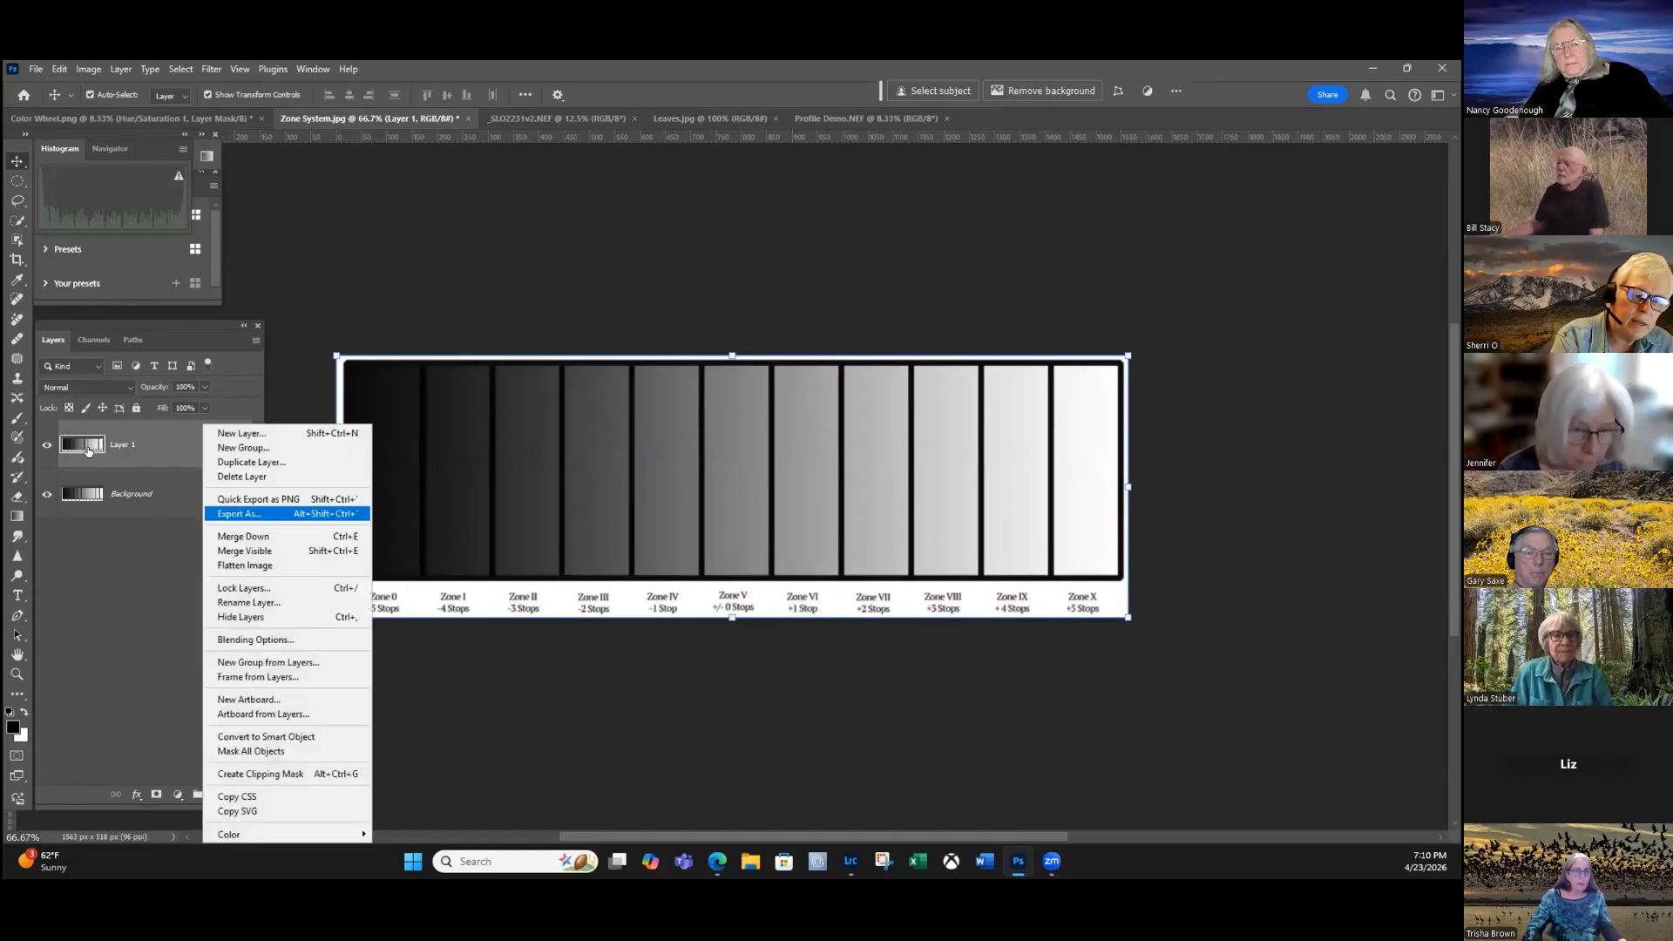
click(266, 736)
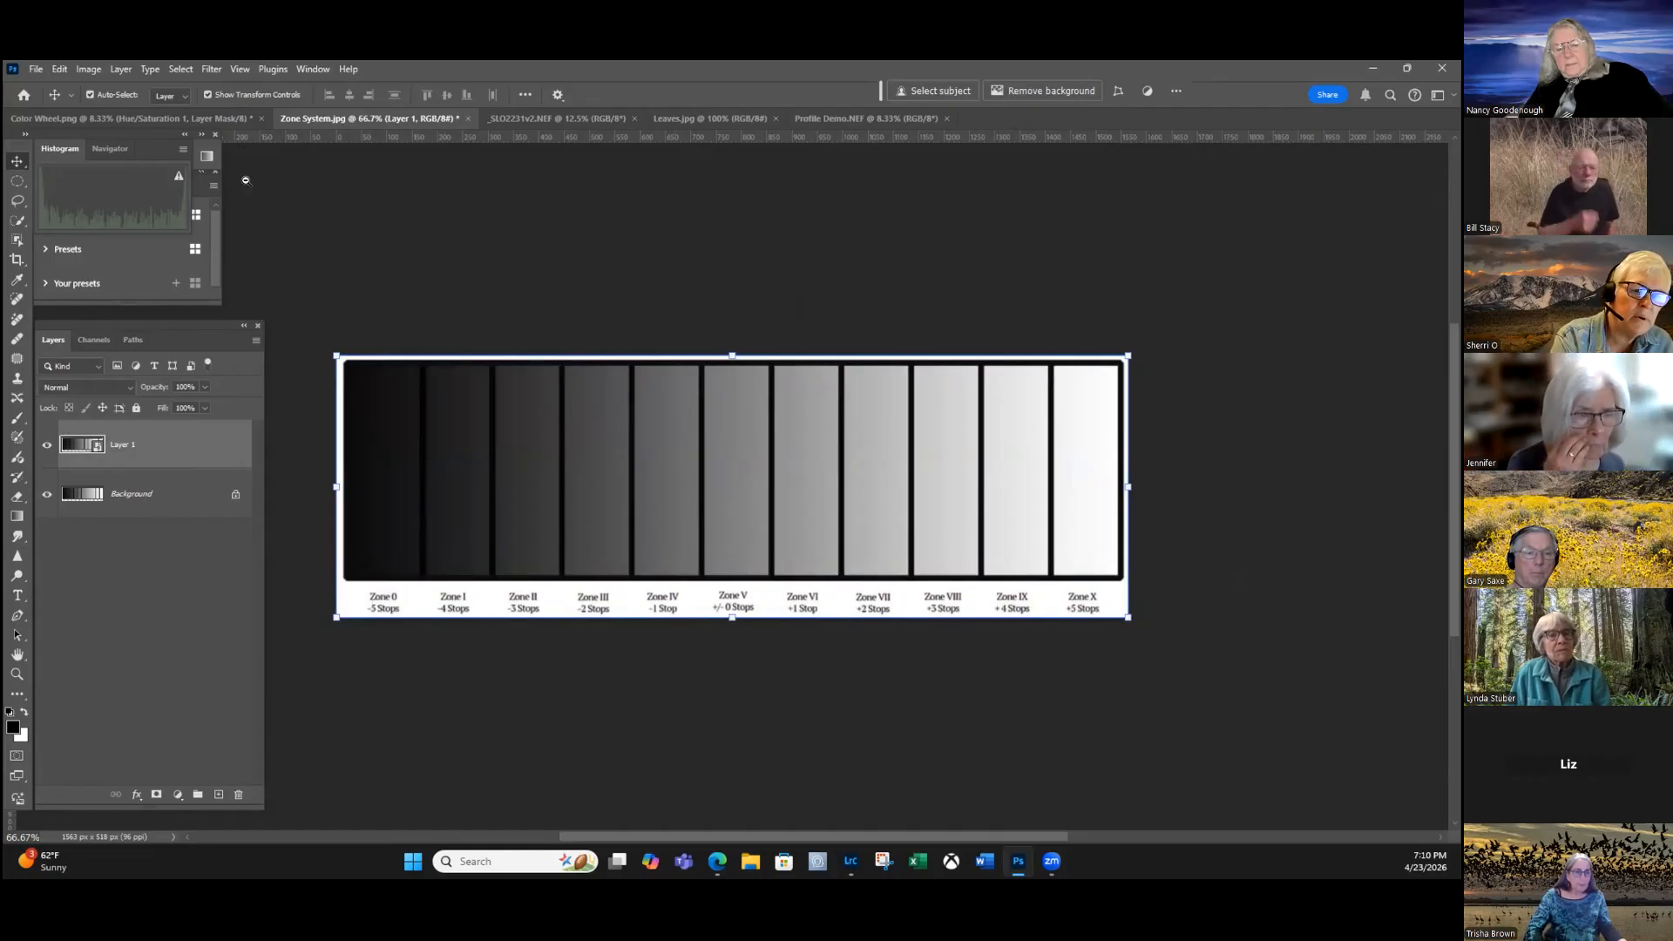
key(alt+t)
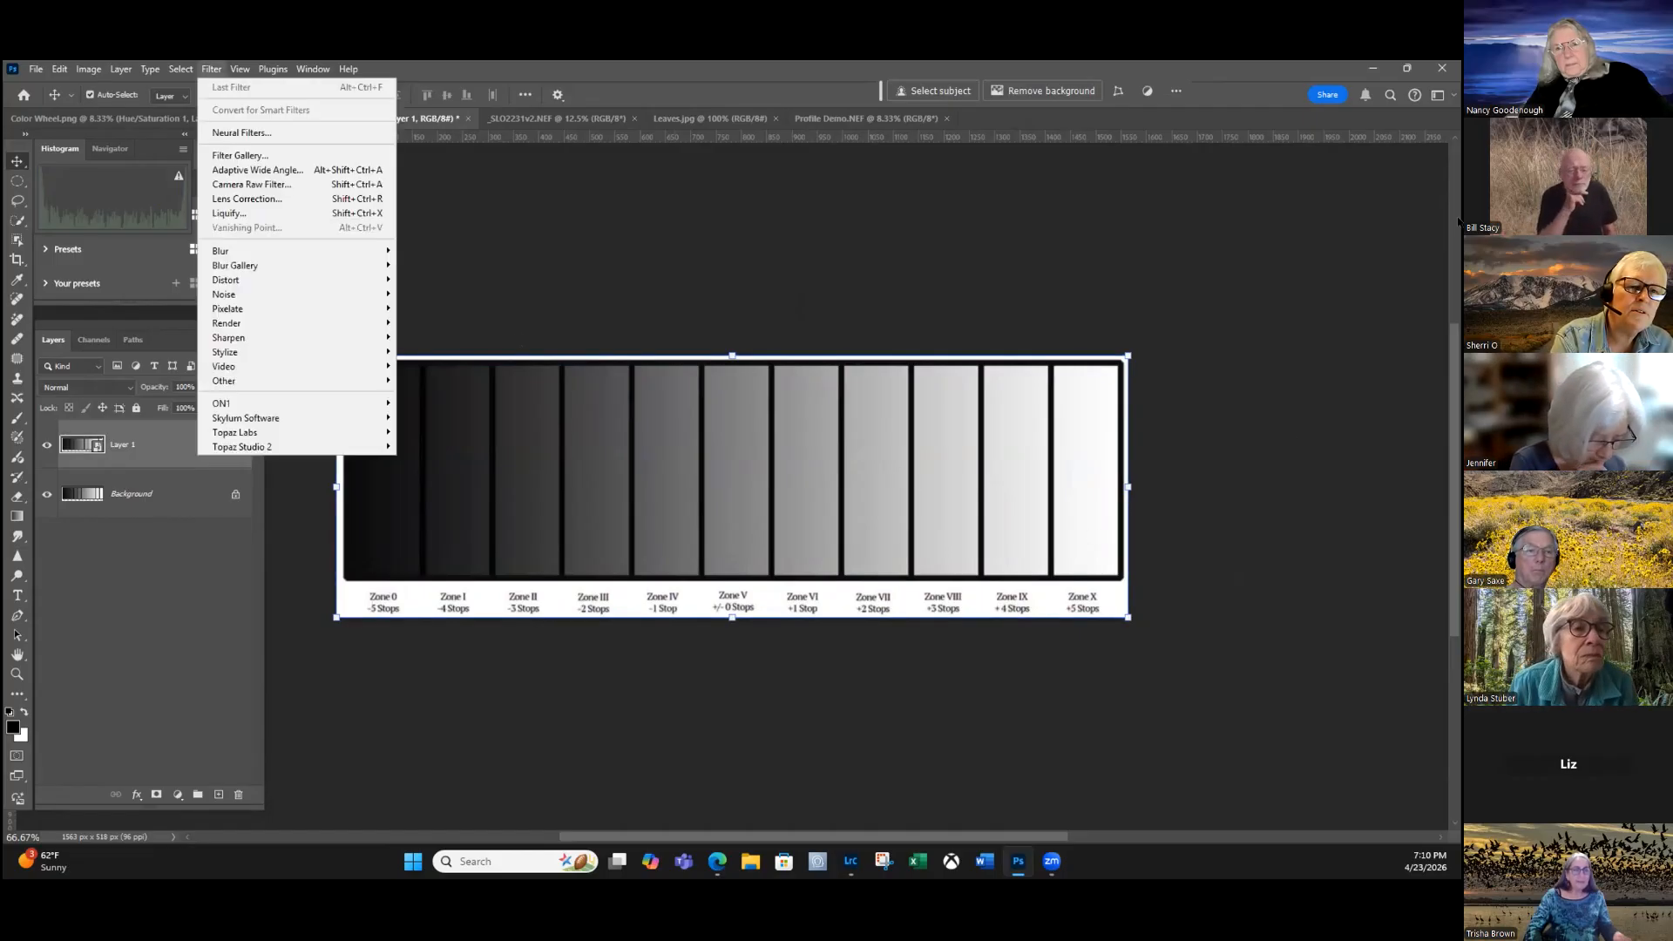
key(Down)
key(Down)
key(Down)
key(Down)
key(Return)
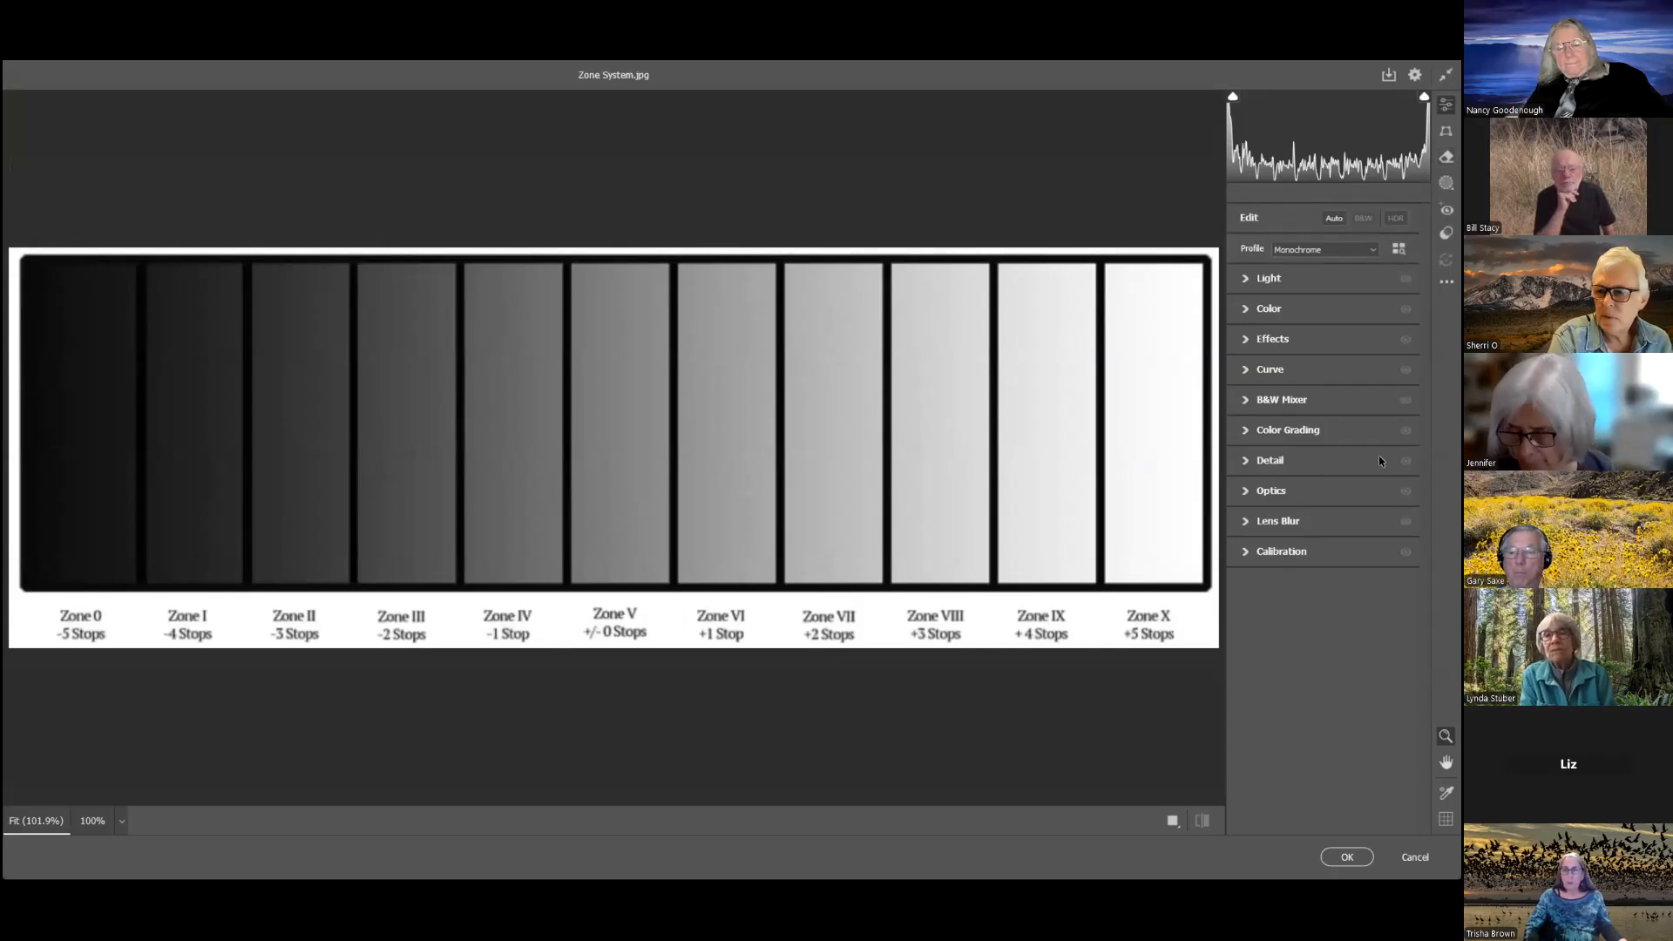
Color-grade the shadows to hue 239 and the highlights to hue 51, both at saturation 100.
click(1355, 434)
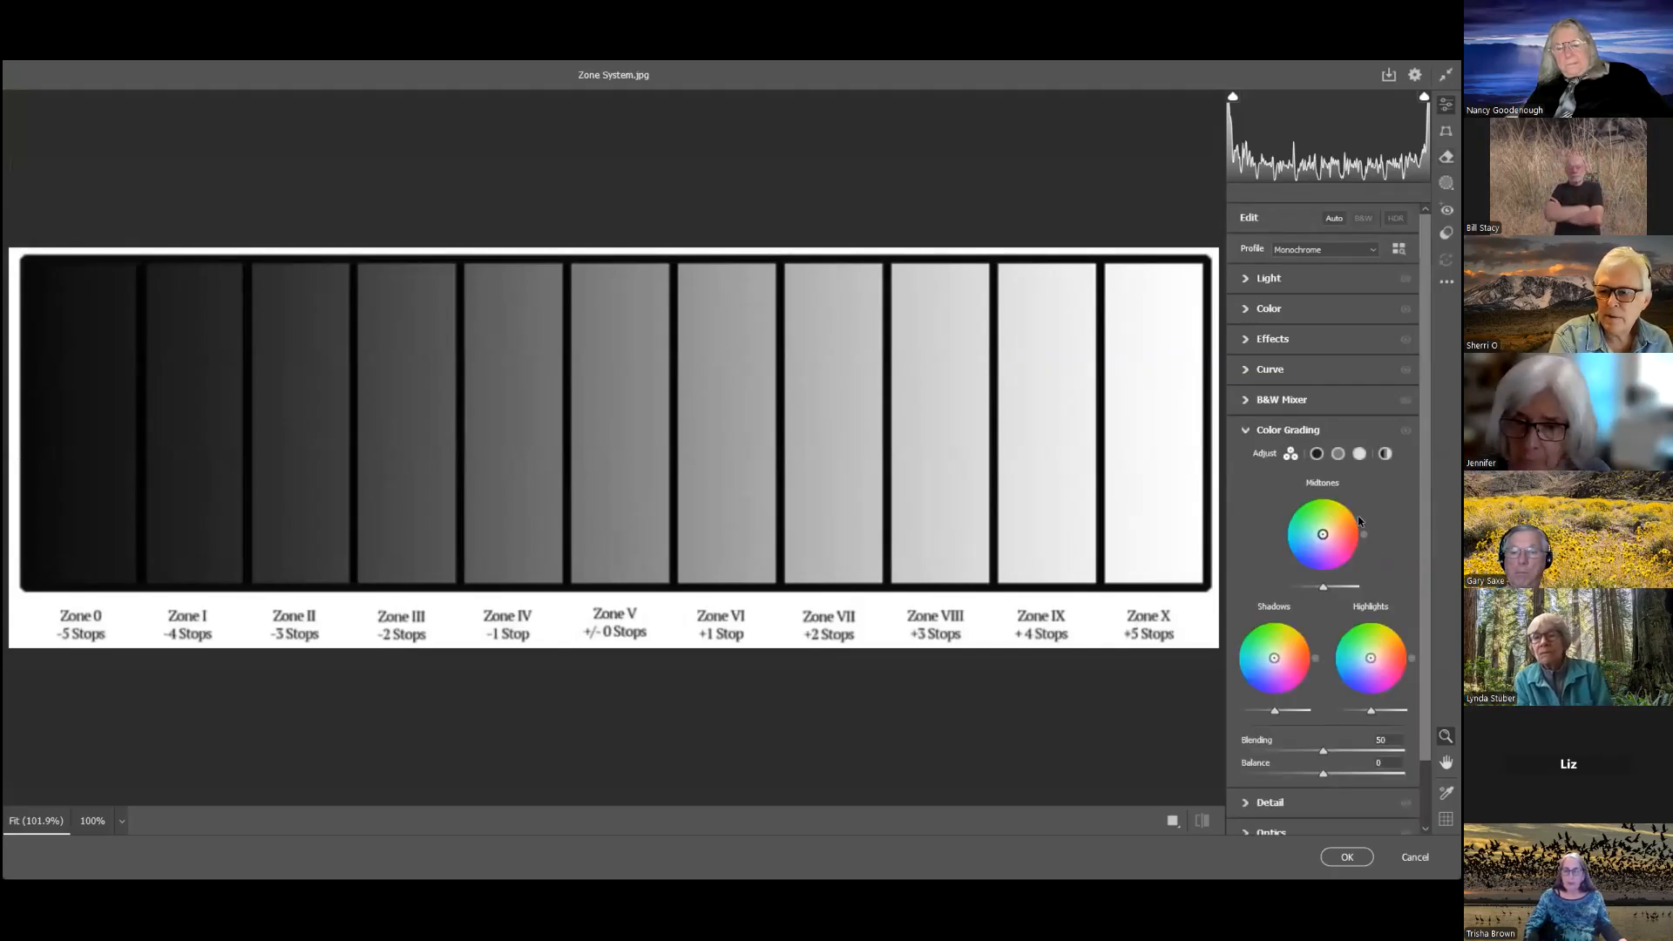
click(1317, 453)
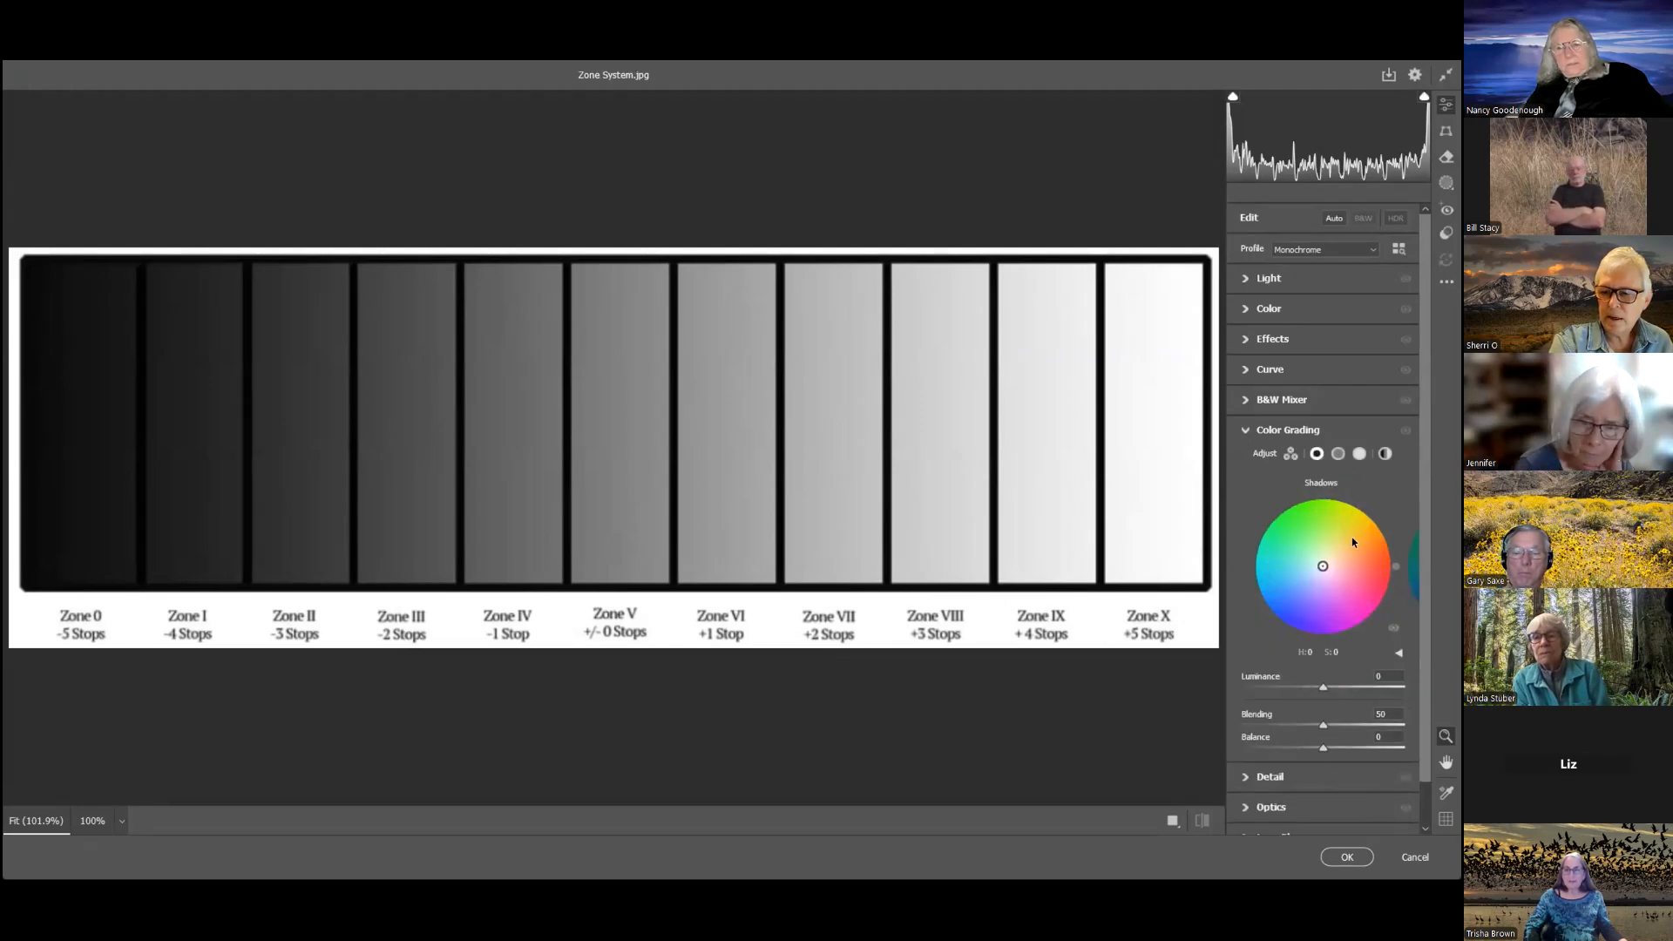
drag(1323, 566, 1291, 619)
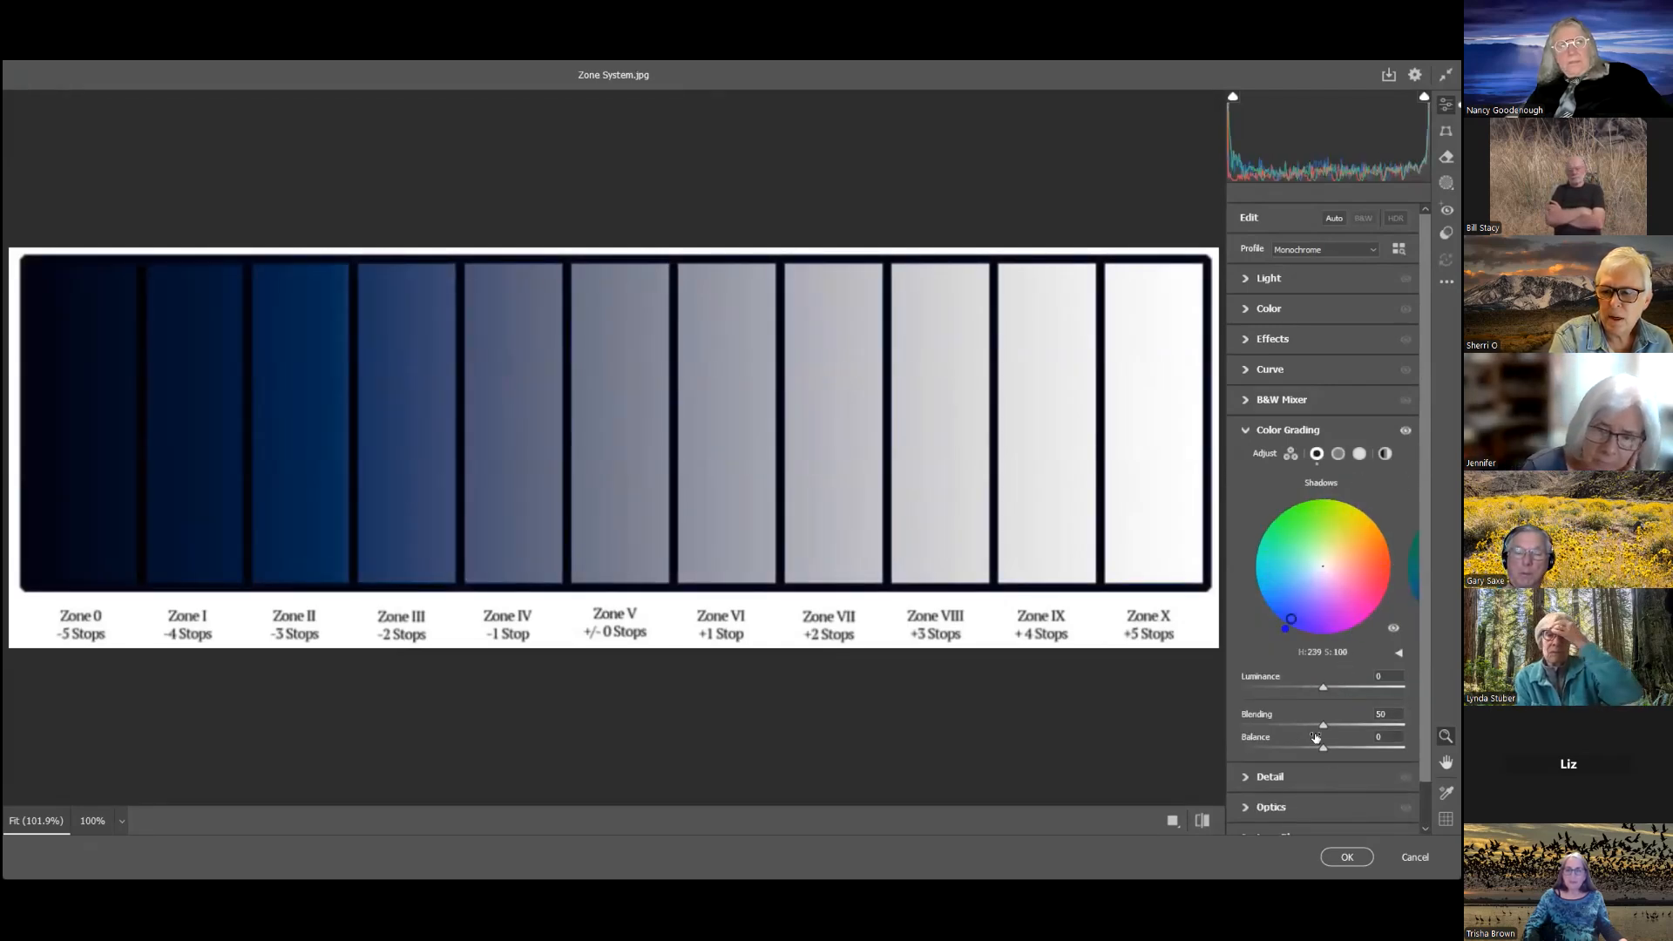
click(1360, 453)
drag(1323, 566, 1365, 514)
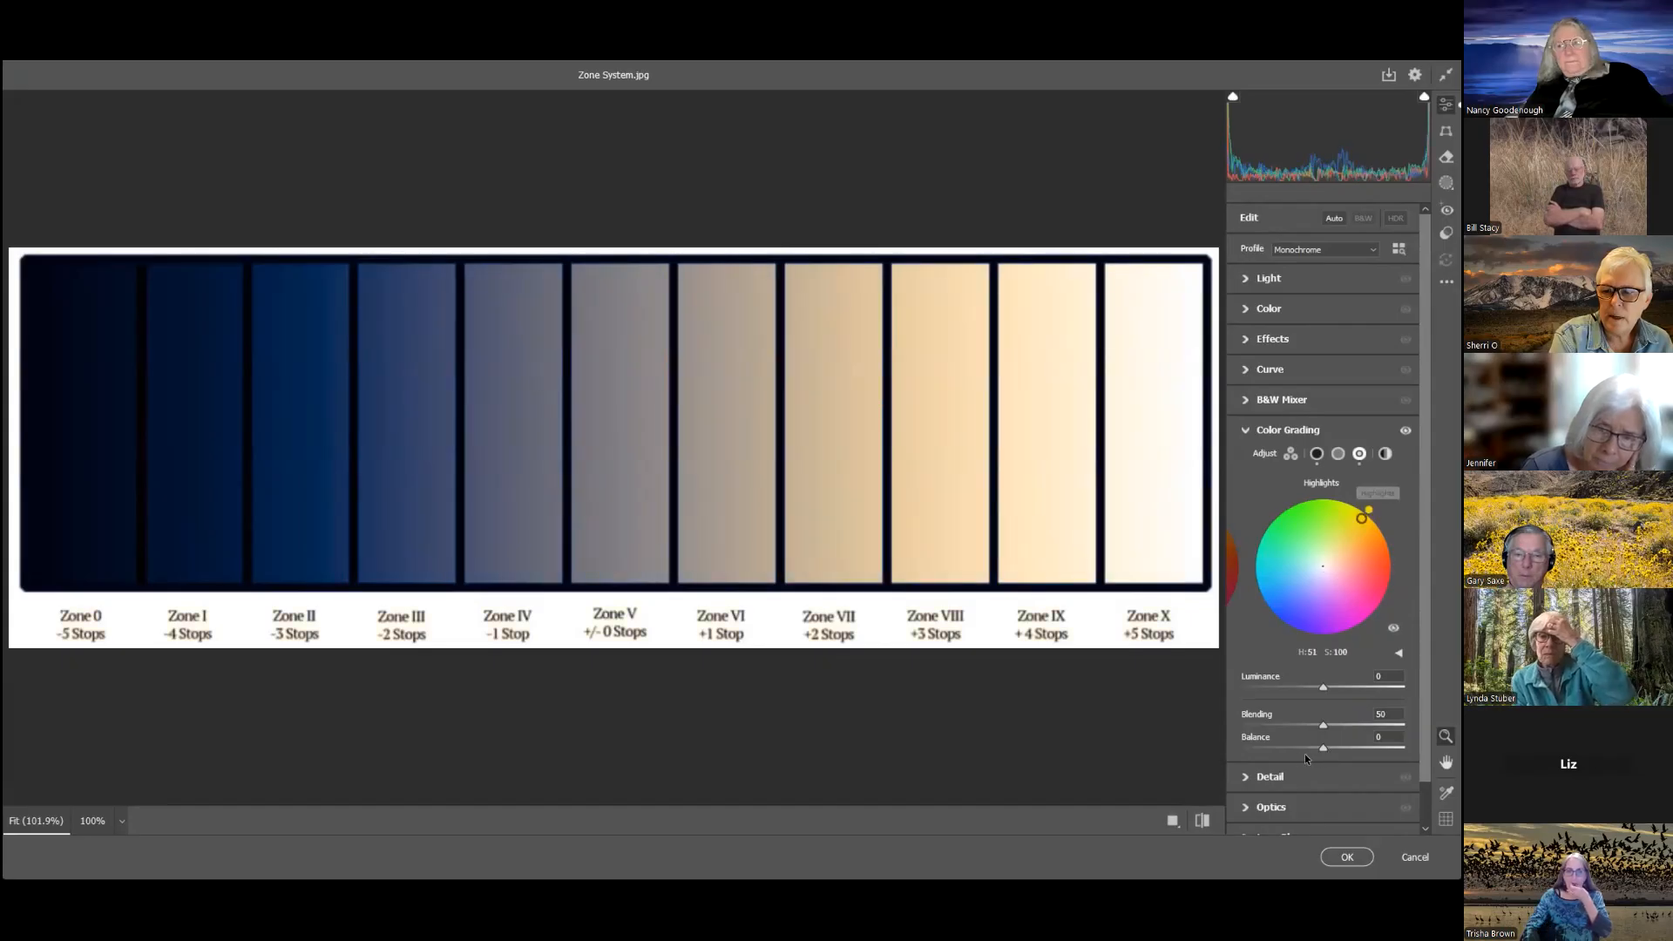
Color-grade the midtones first to hue 295, saturation 100, finish at hue 104, saturation 99, and apply the filter.
click(1338, 453)
drag(1323, 566, 1349, 622)
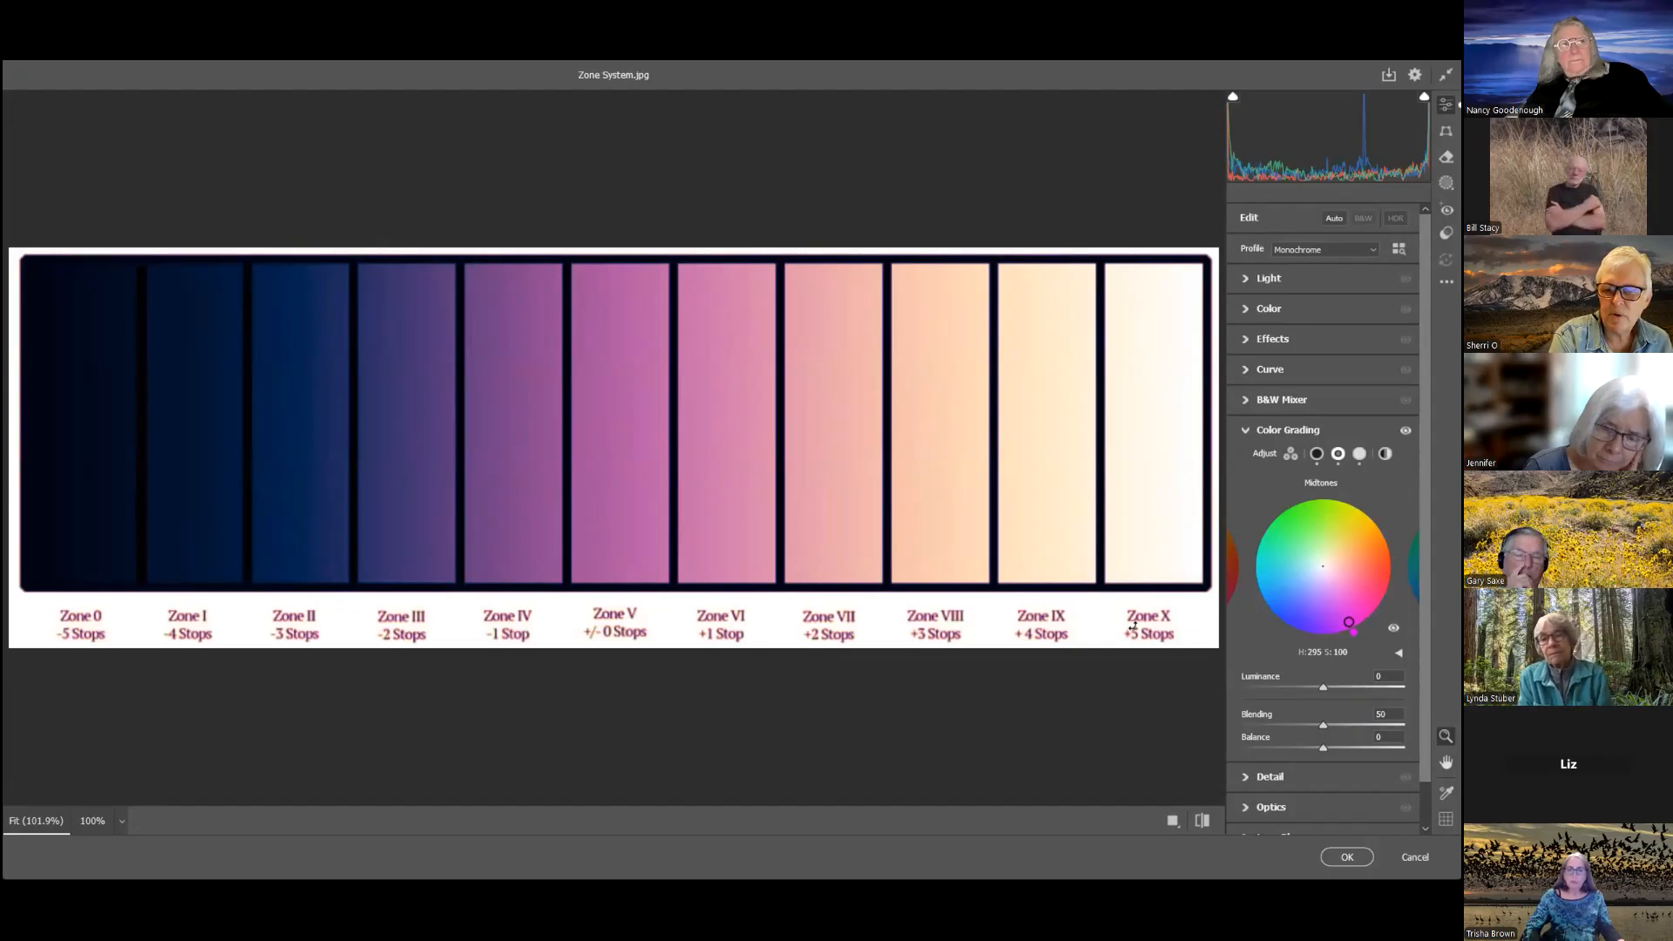
key(Return)
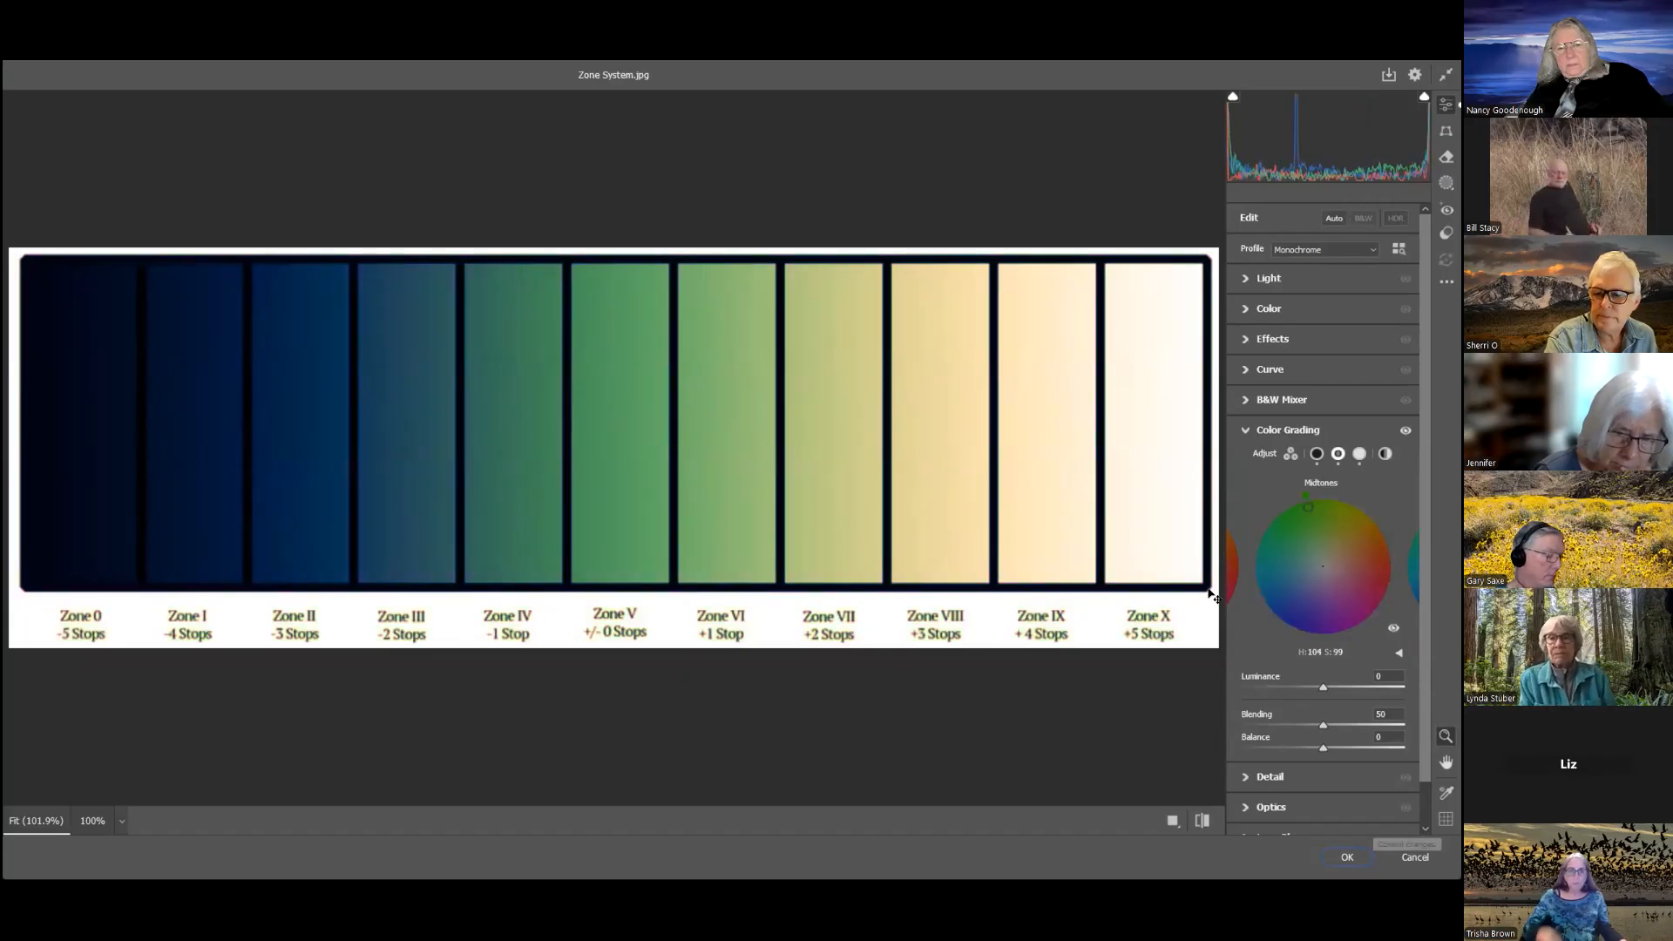
Apply the Camera Raw grading, switch to the mountain photo _SLO2231v2.NEF and duplicate its background layer.
key(Return)
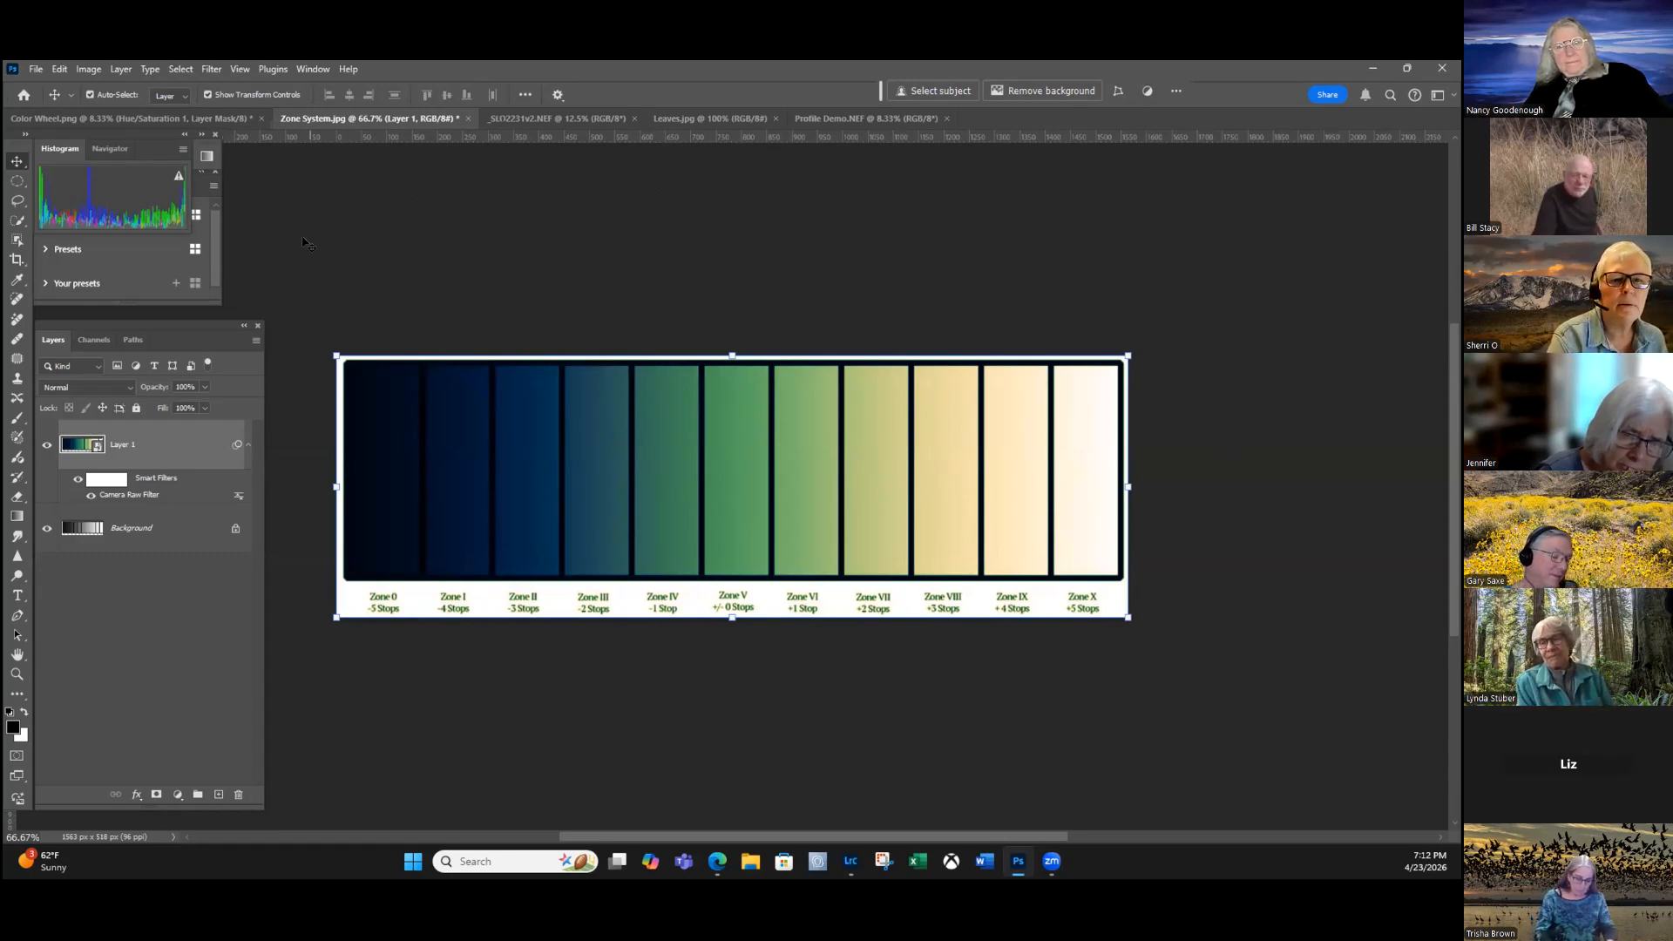
click(499, 119)
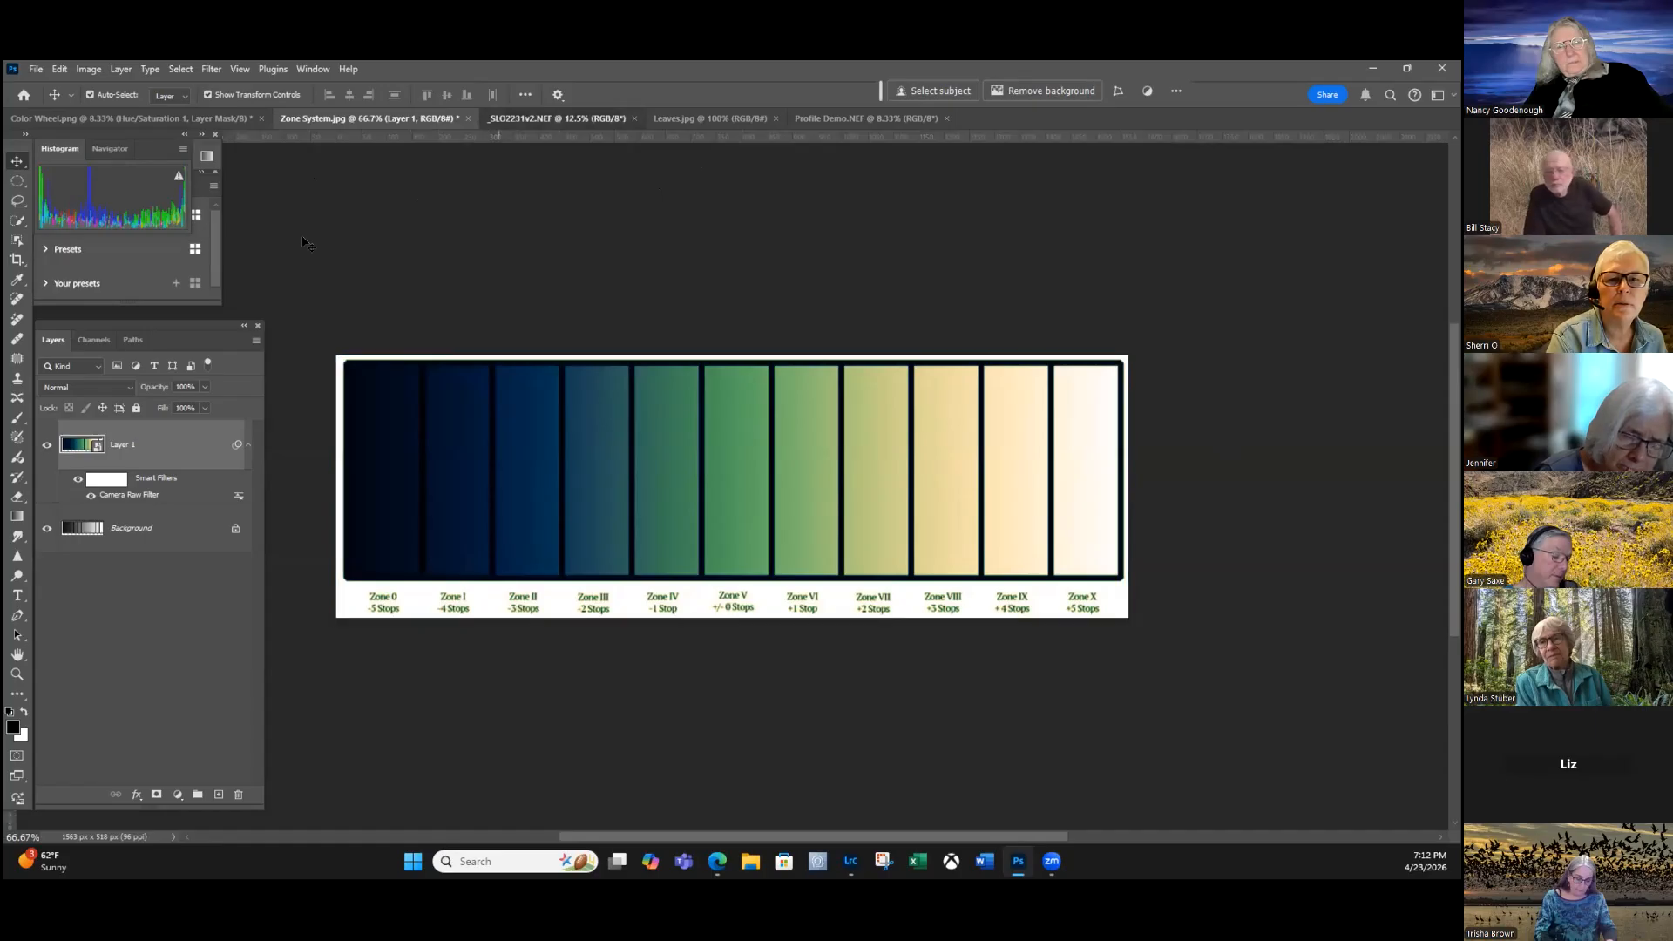
key(ctrl+j)
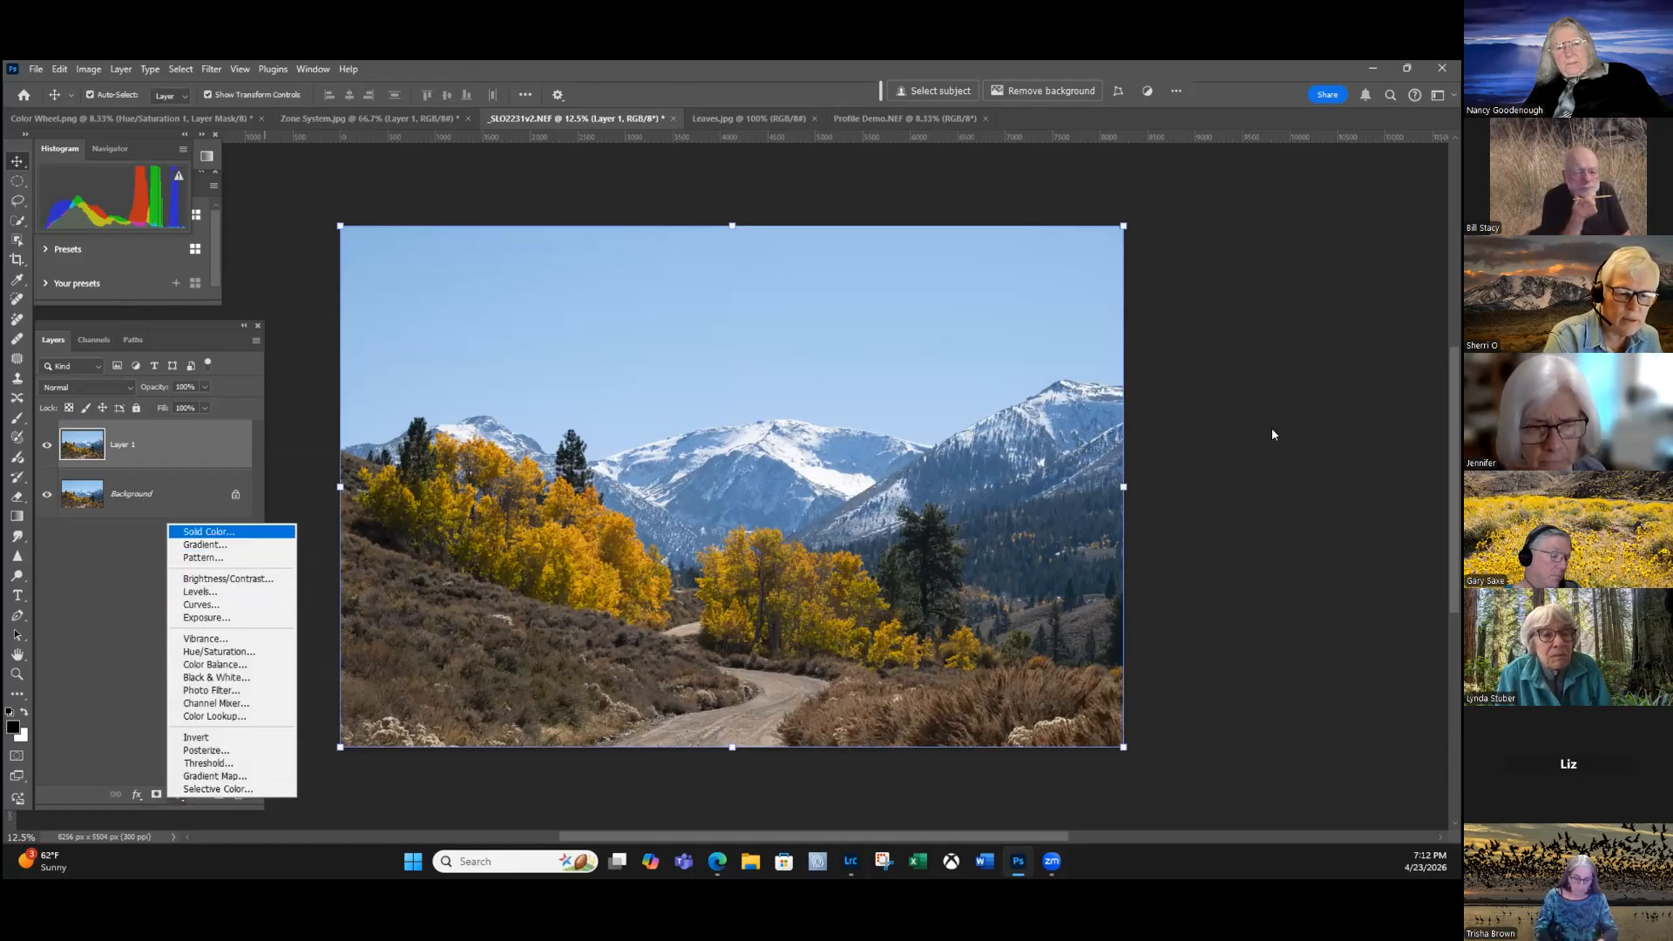
Add a Solid Color fill layer above the duplicate in orange b17723 (hue 35, saturation 80, brightness 69).
key(Return)
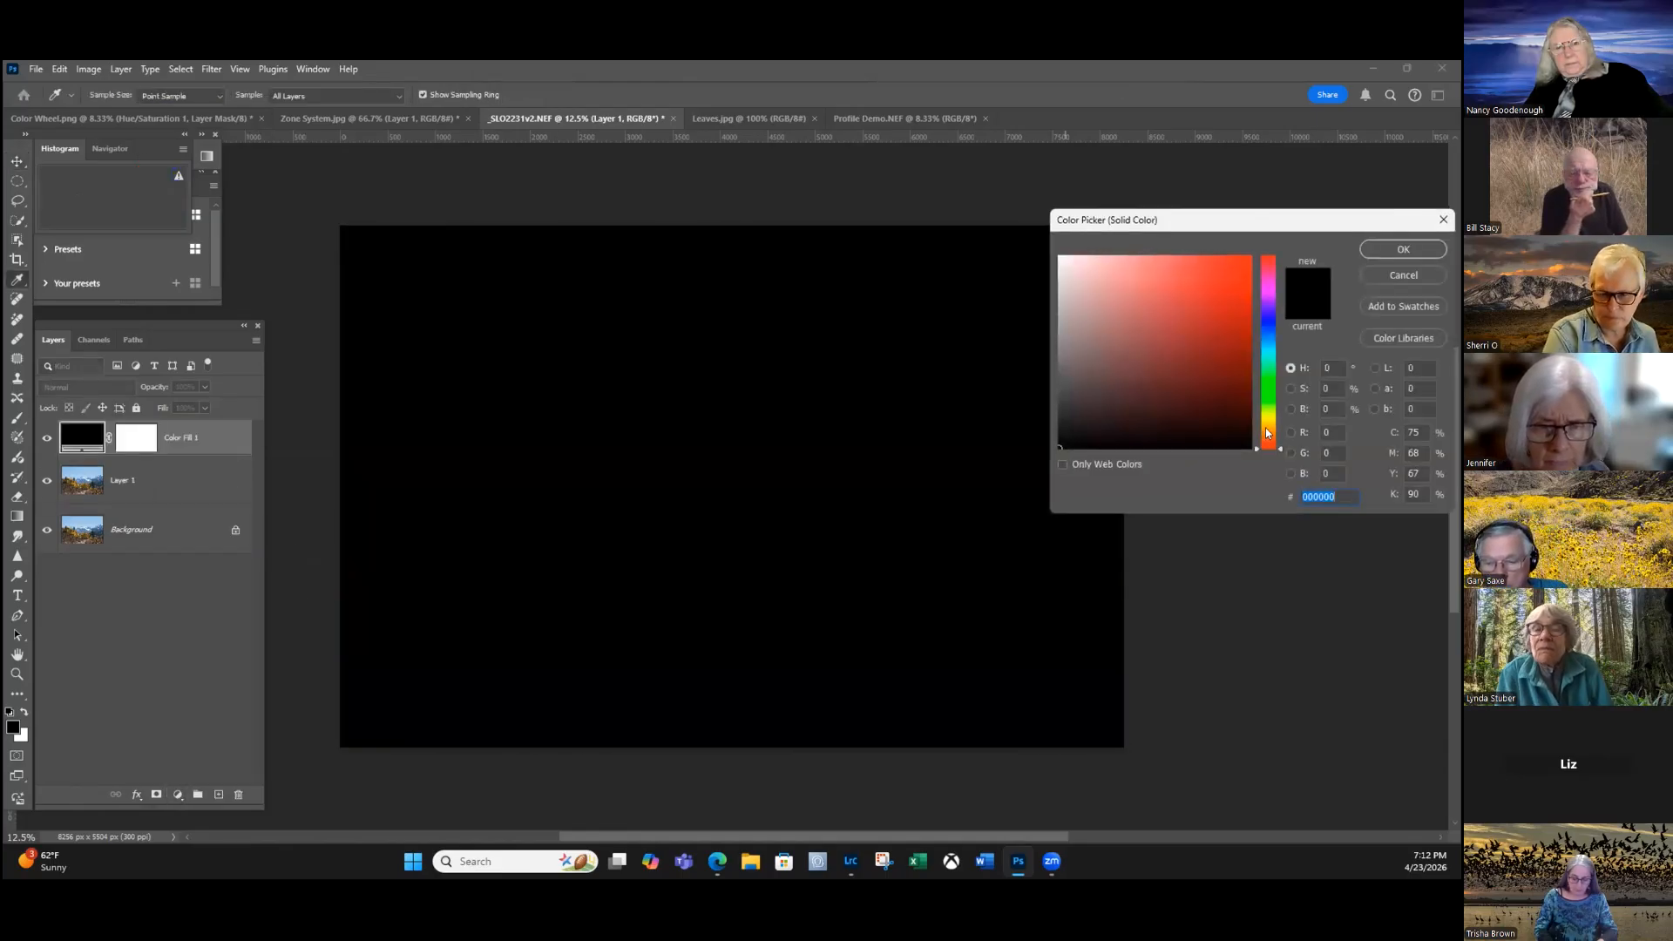
click(1267, 429)
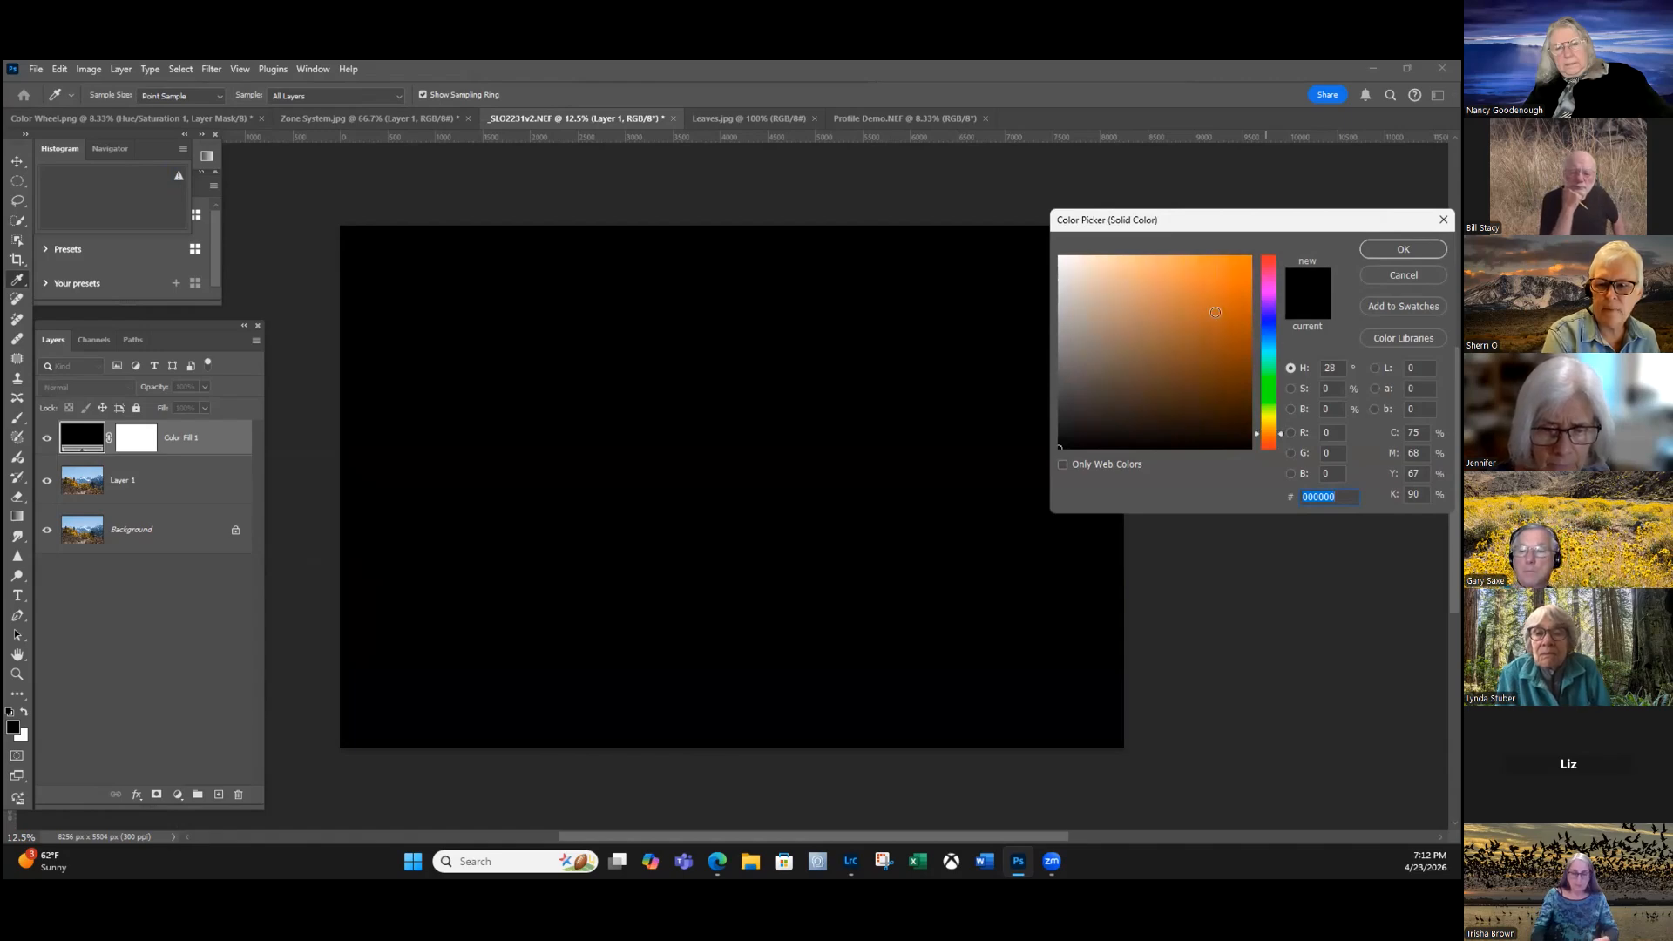
click(1267, 430)
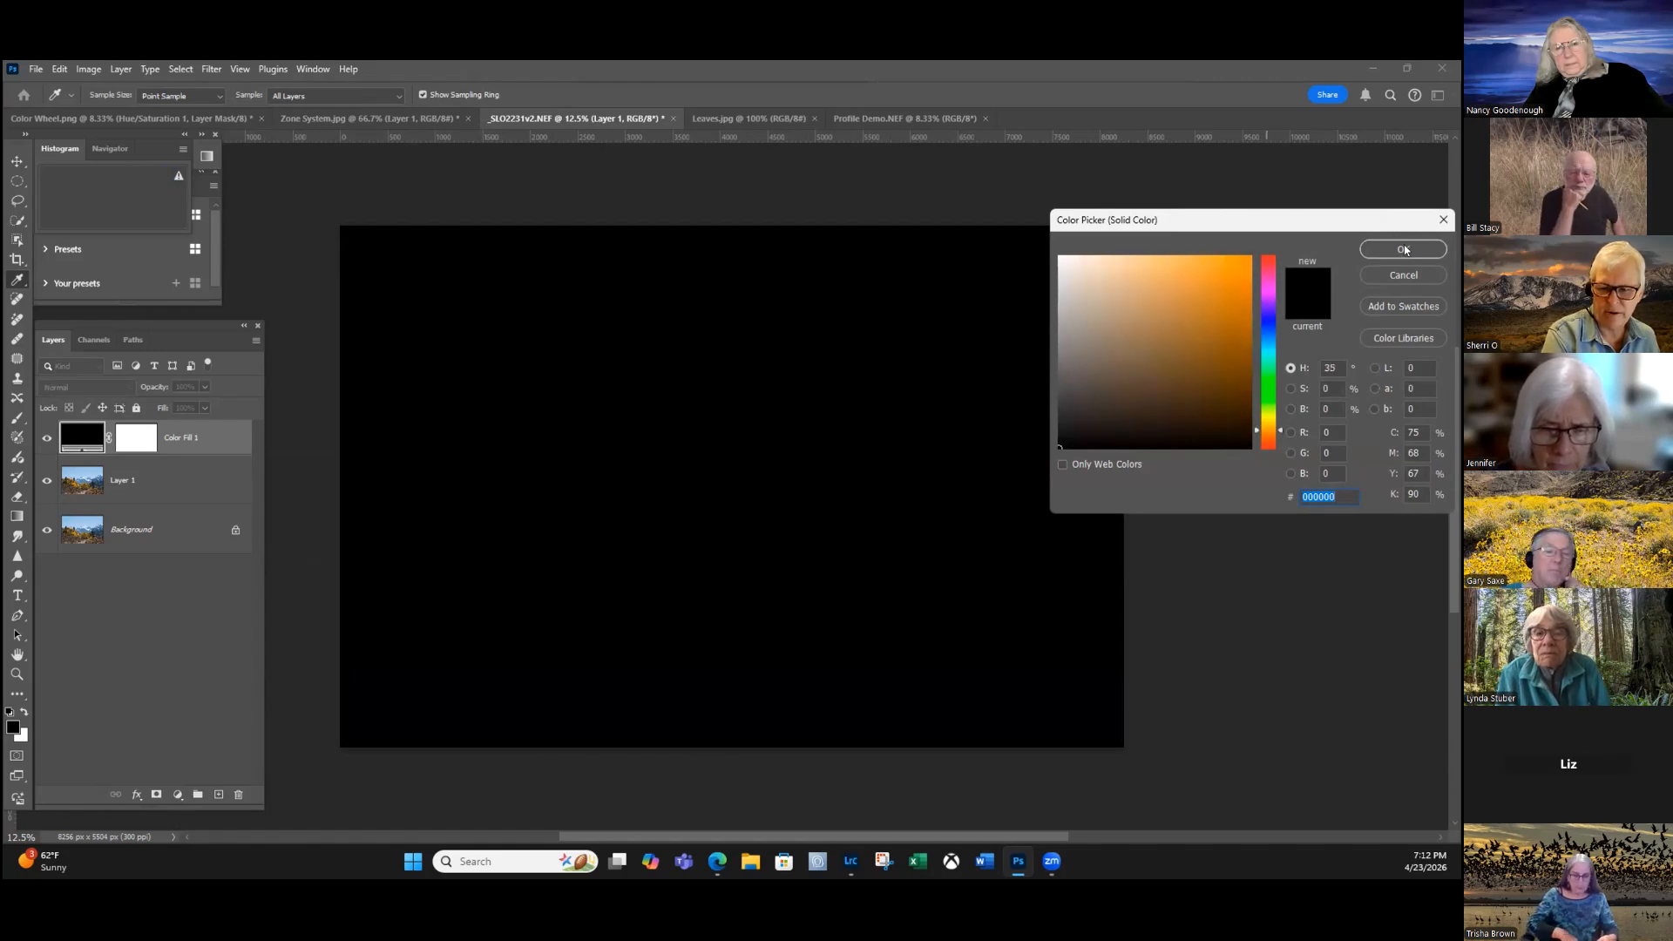
click(1209, 332)
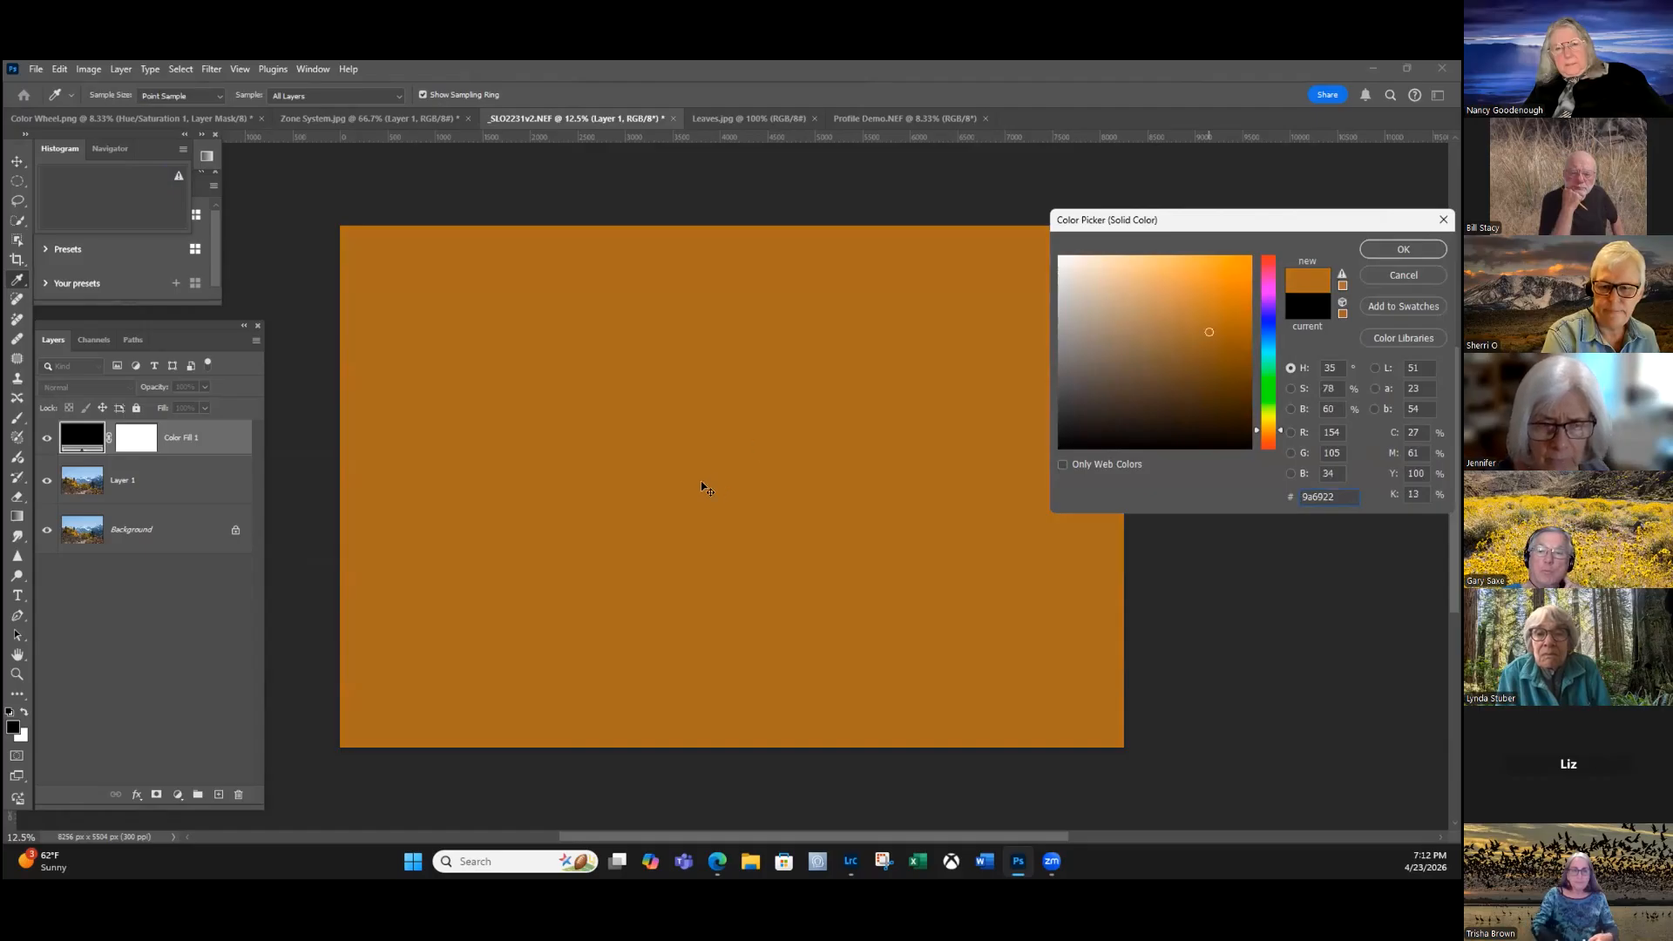
click(1219, 315)
click(1214, 316)
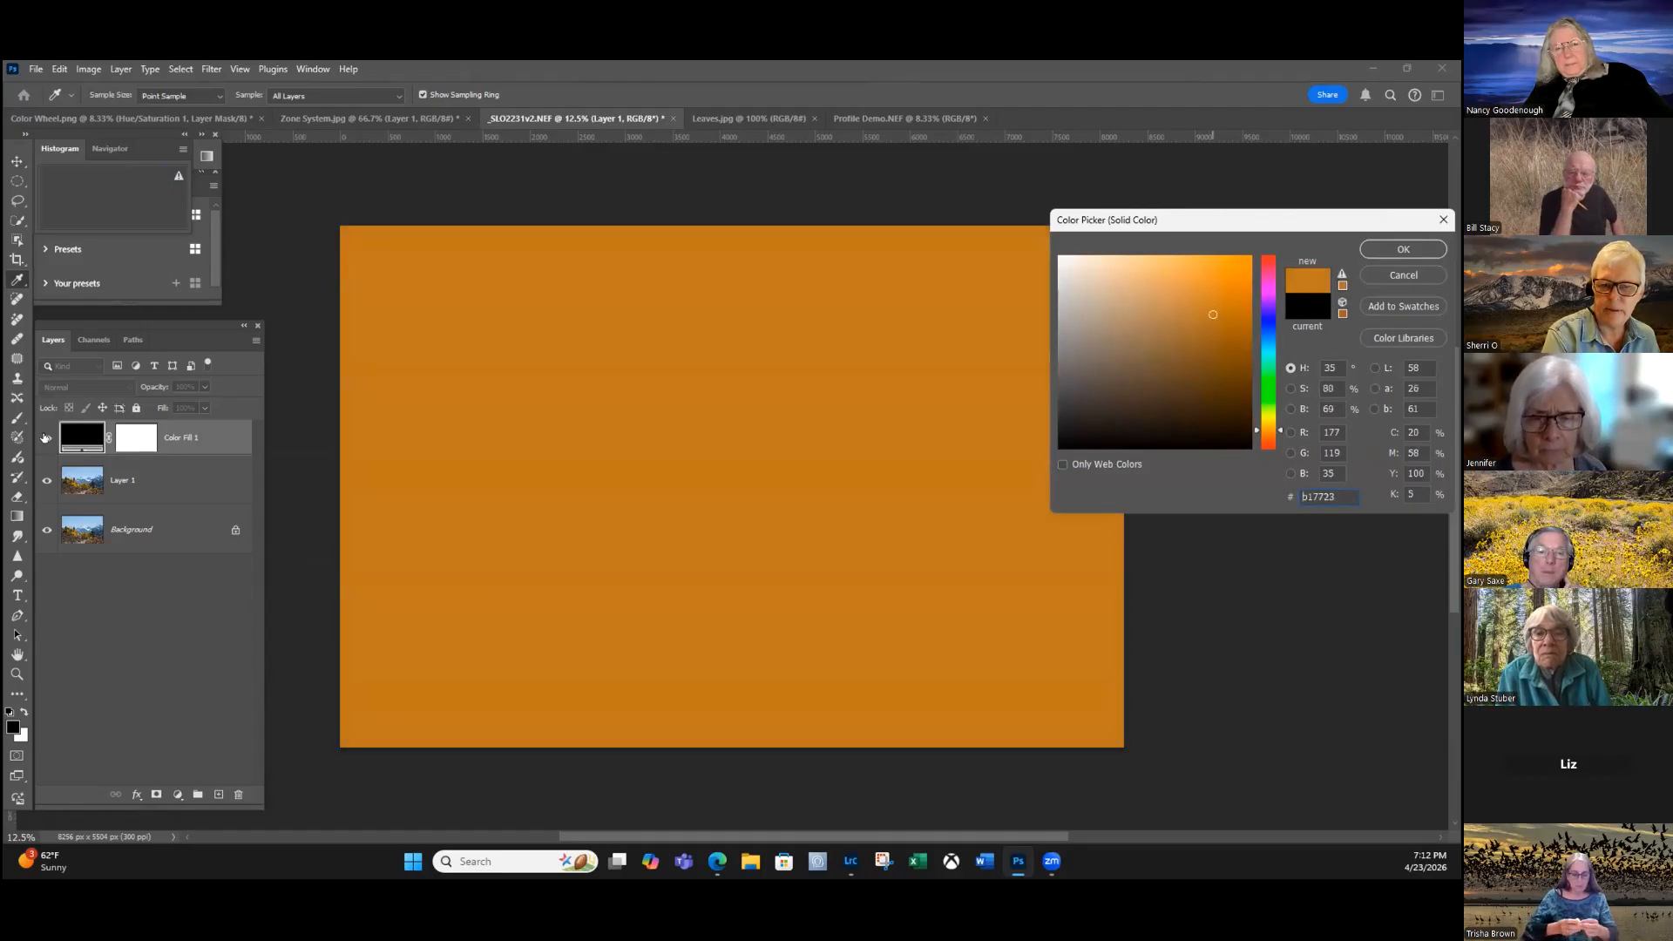
click(1402, 250)
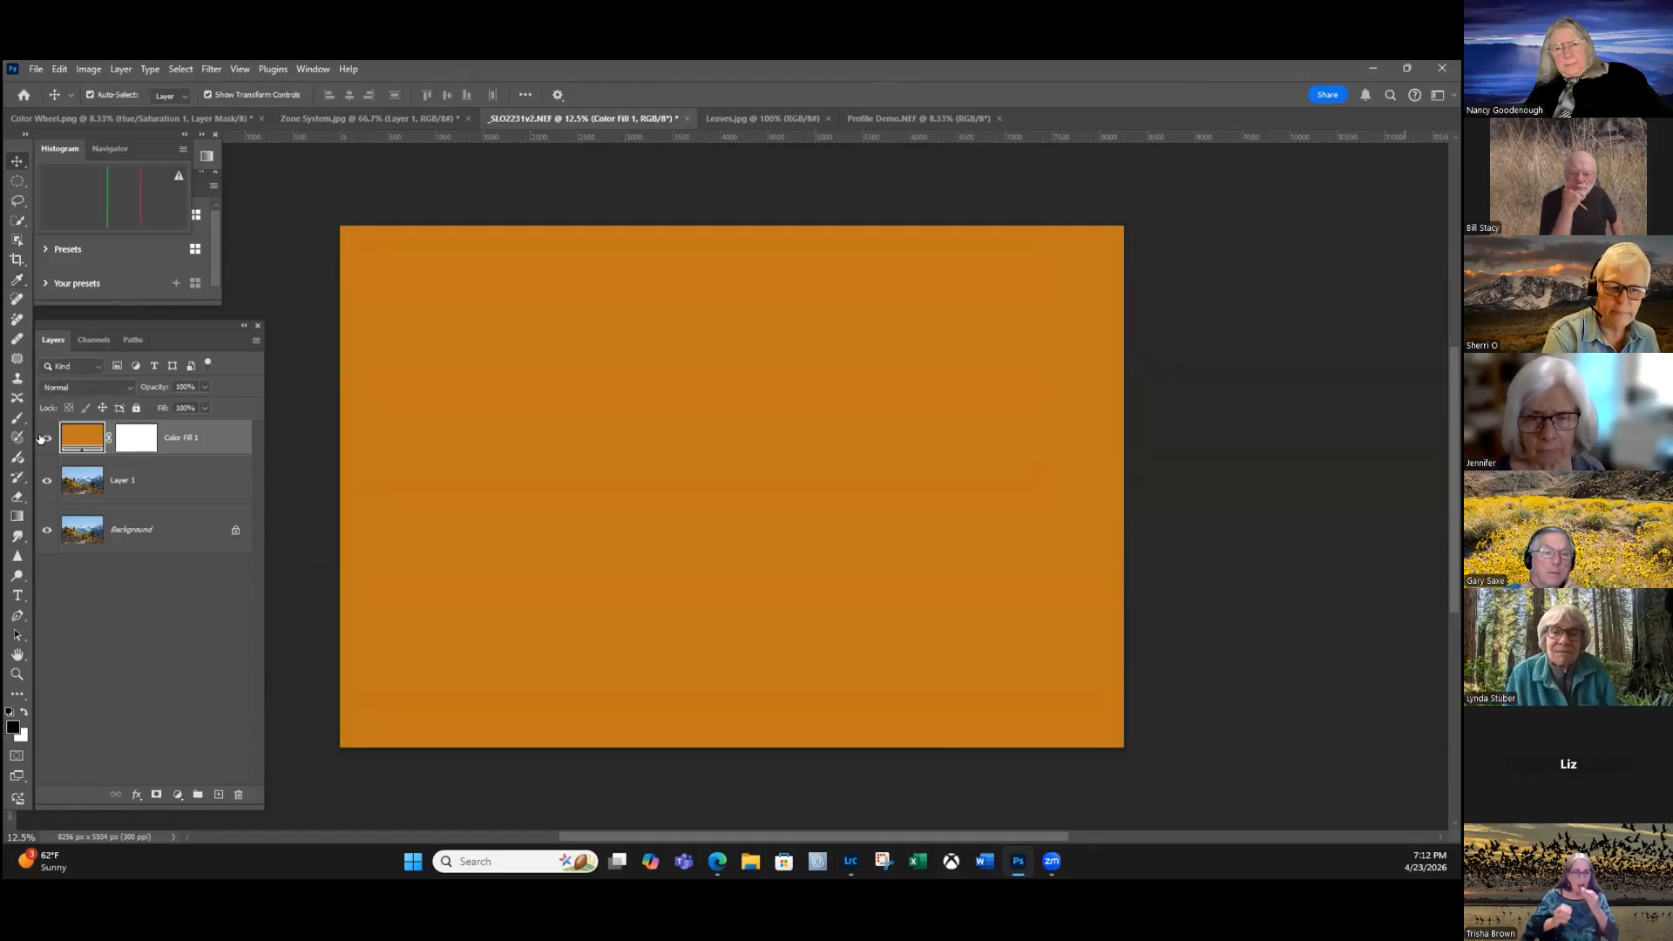
Set the orange fill layer's blend mode to Soft Light after comparing it with Overlay and Hard Light.
click(128, 390)
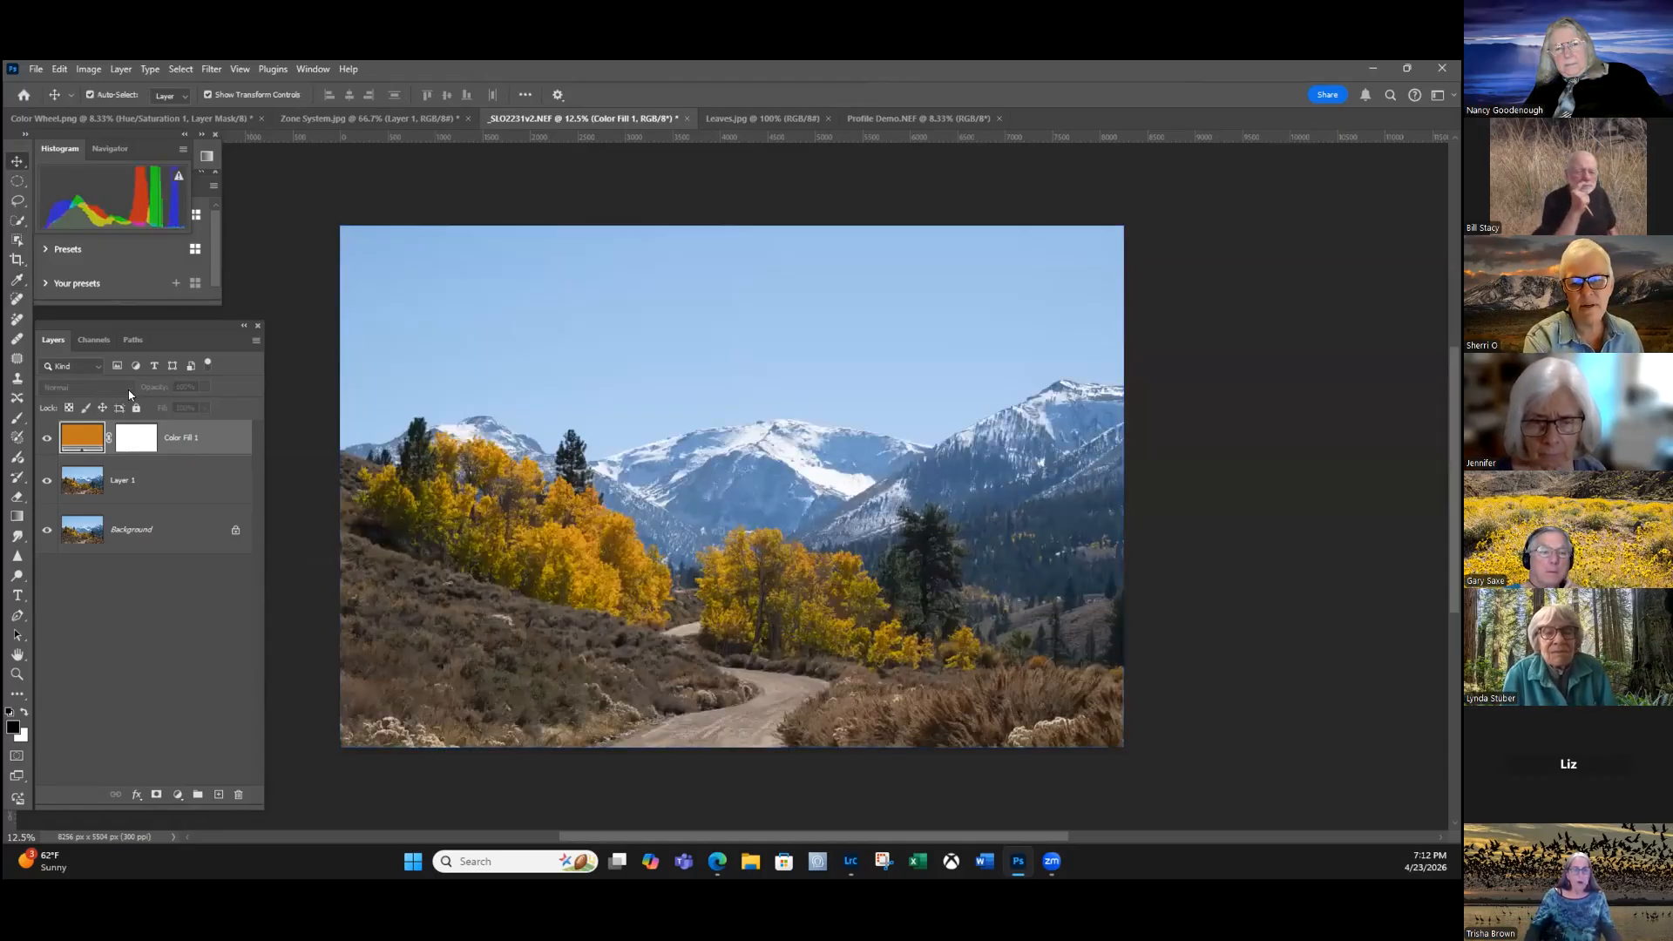
key(Escape)
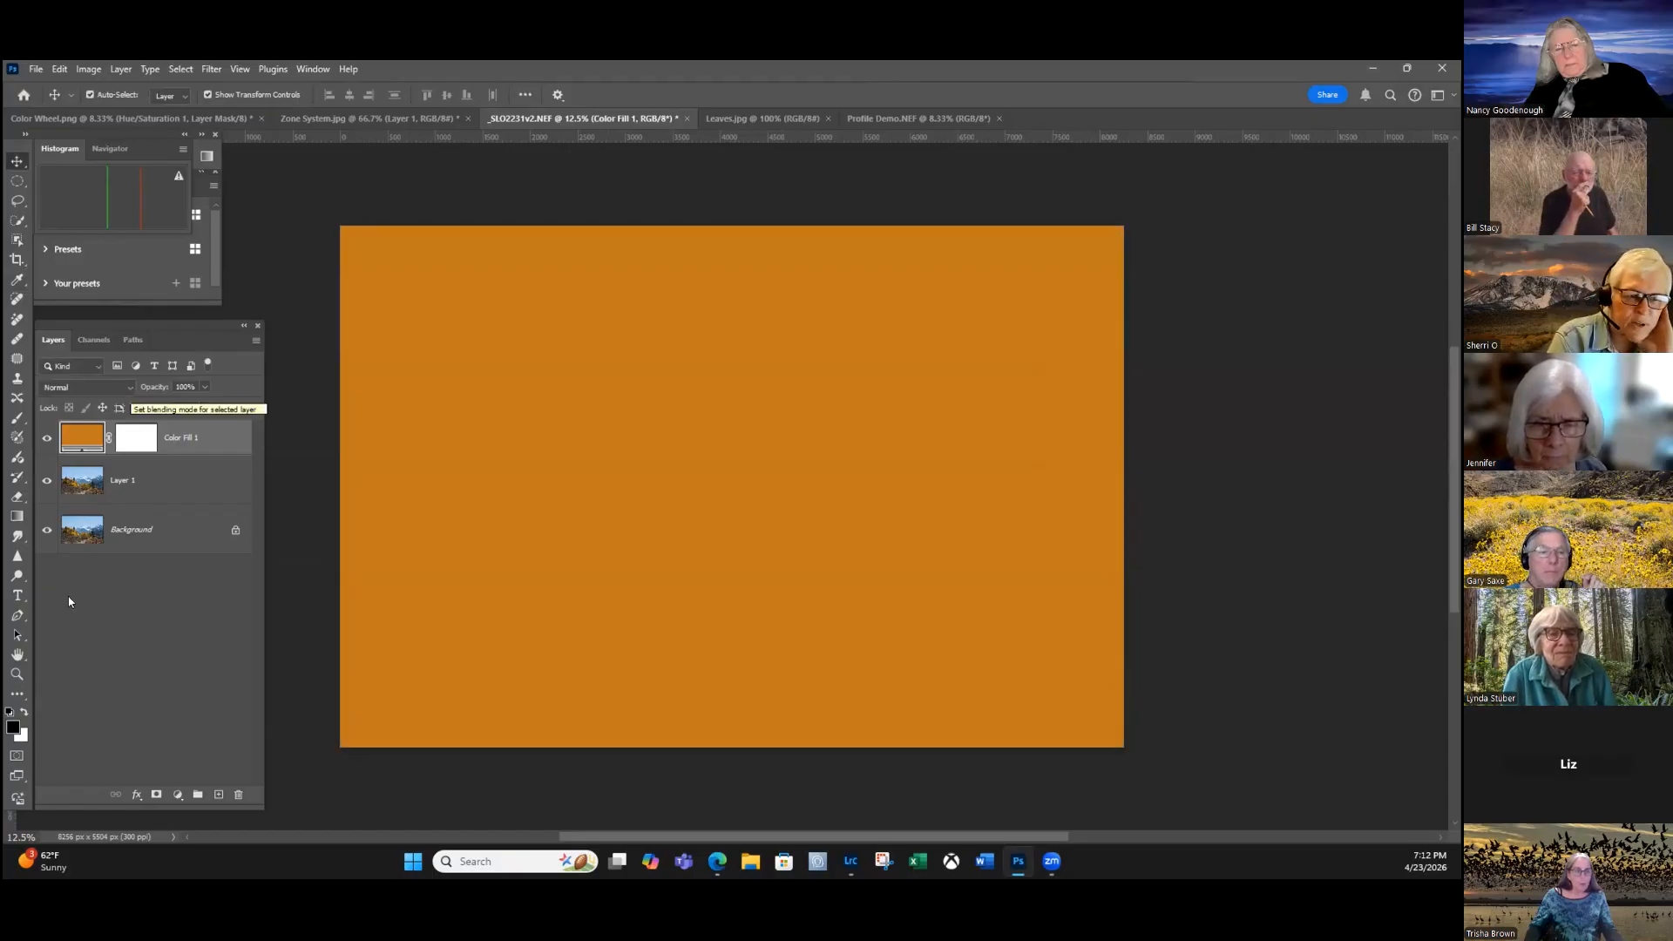
click(128, 388)
key(Down)
key(Down)
key(Down)
key(Down)
key(Down)
key(Down)
key(Down)
key(Down)
key(Down)
key(Down)
key(Down)
key(Down)
key(Down)
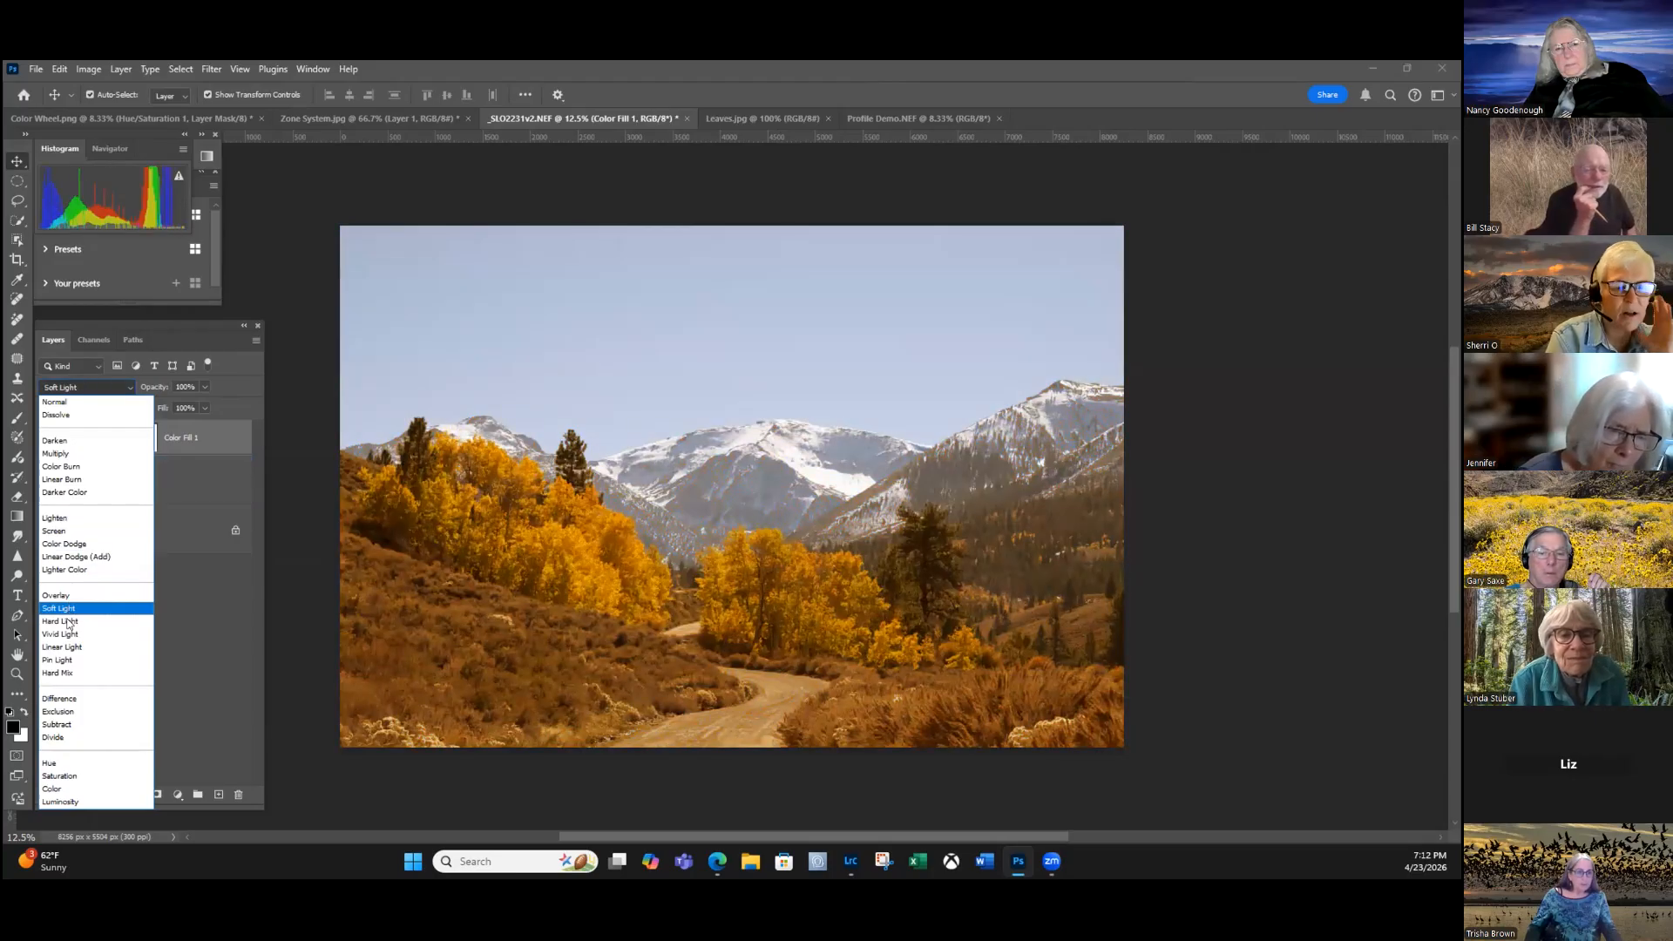
key(Up)
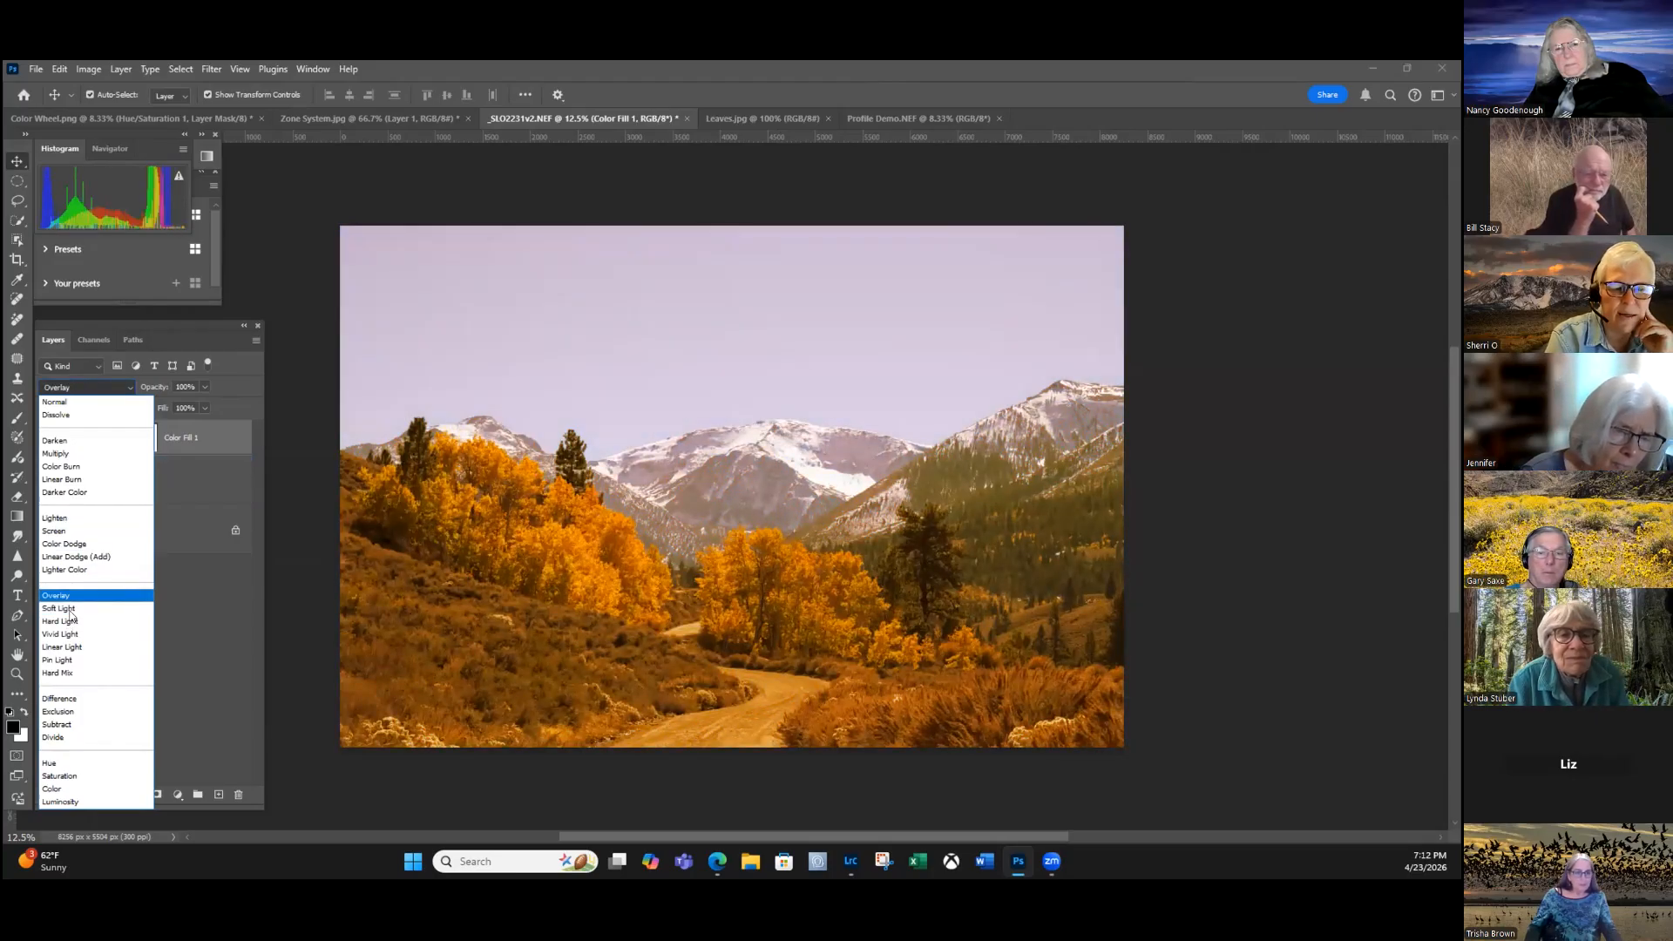
key(Down)
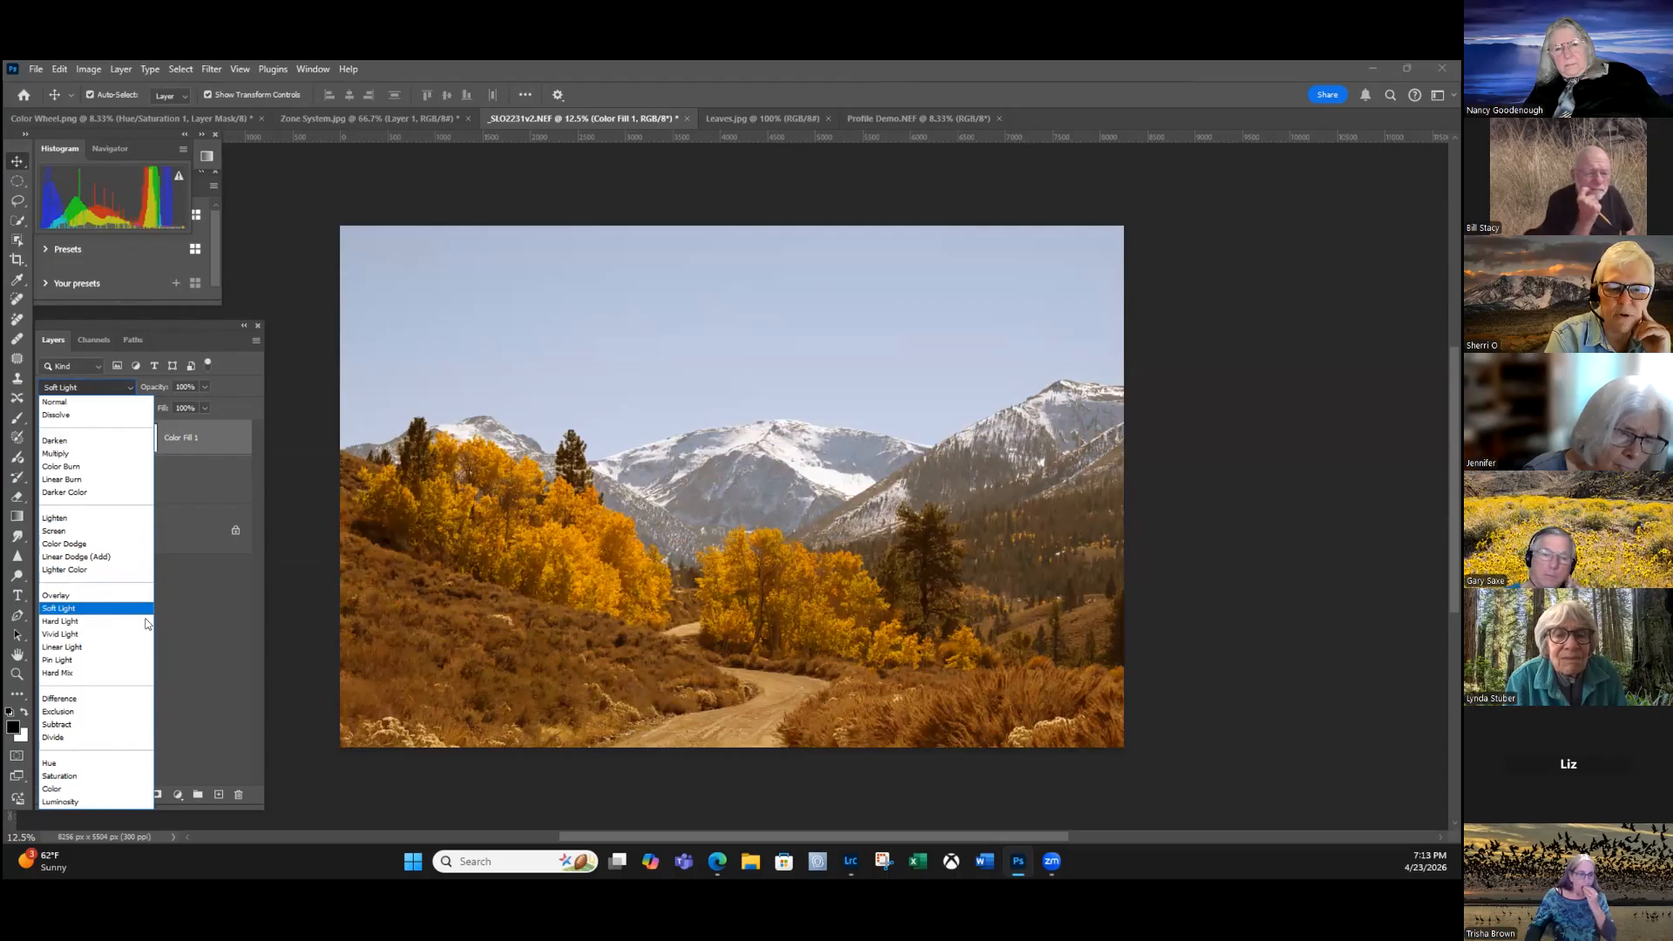
key(Down)
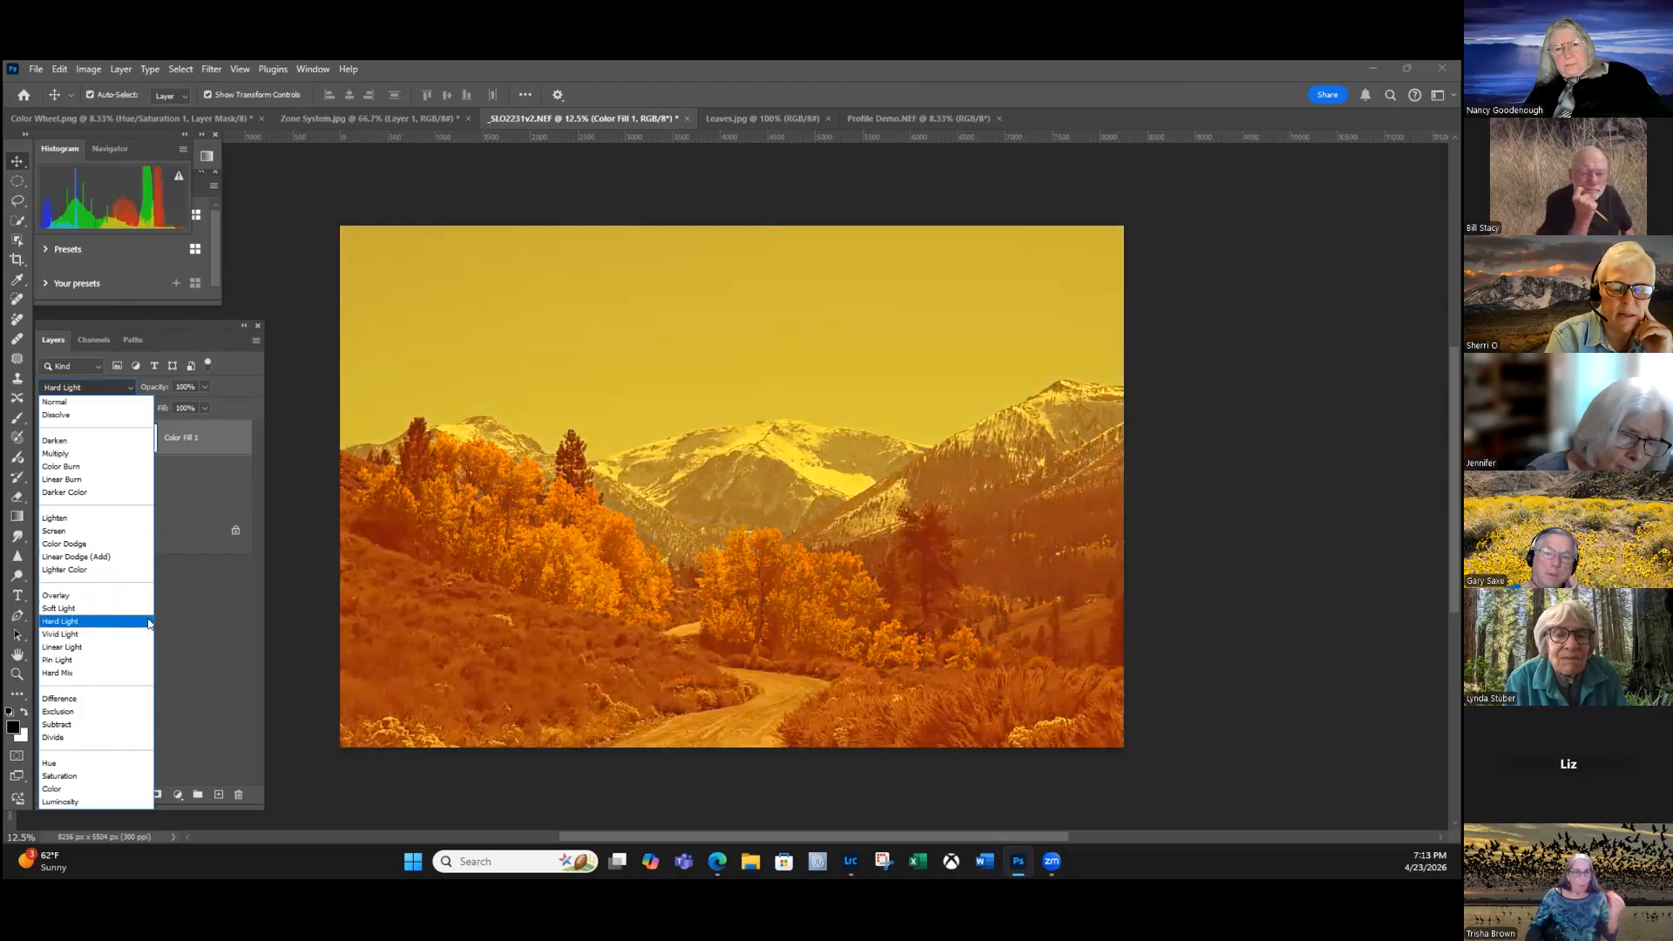
key(Up)
key(Return)
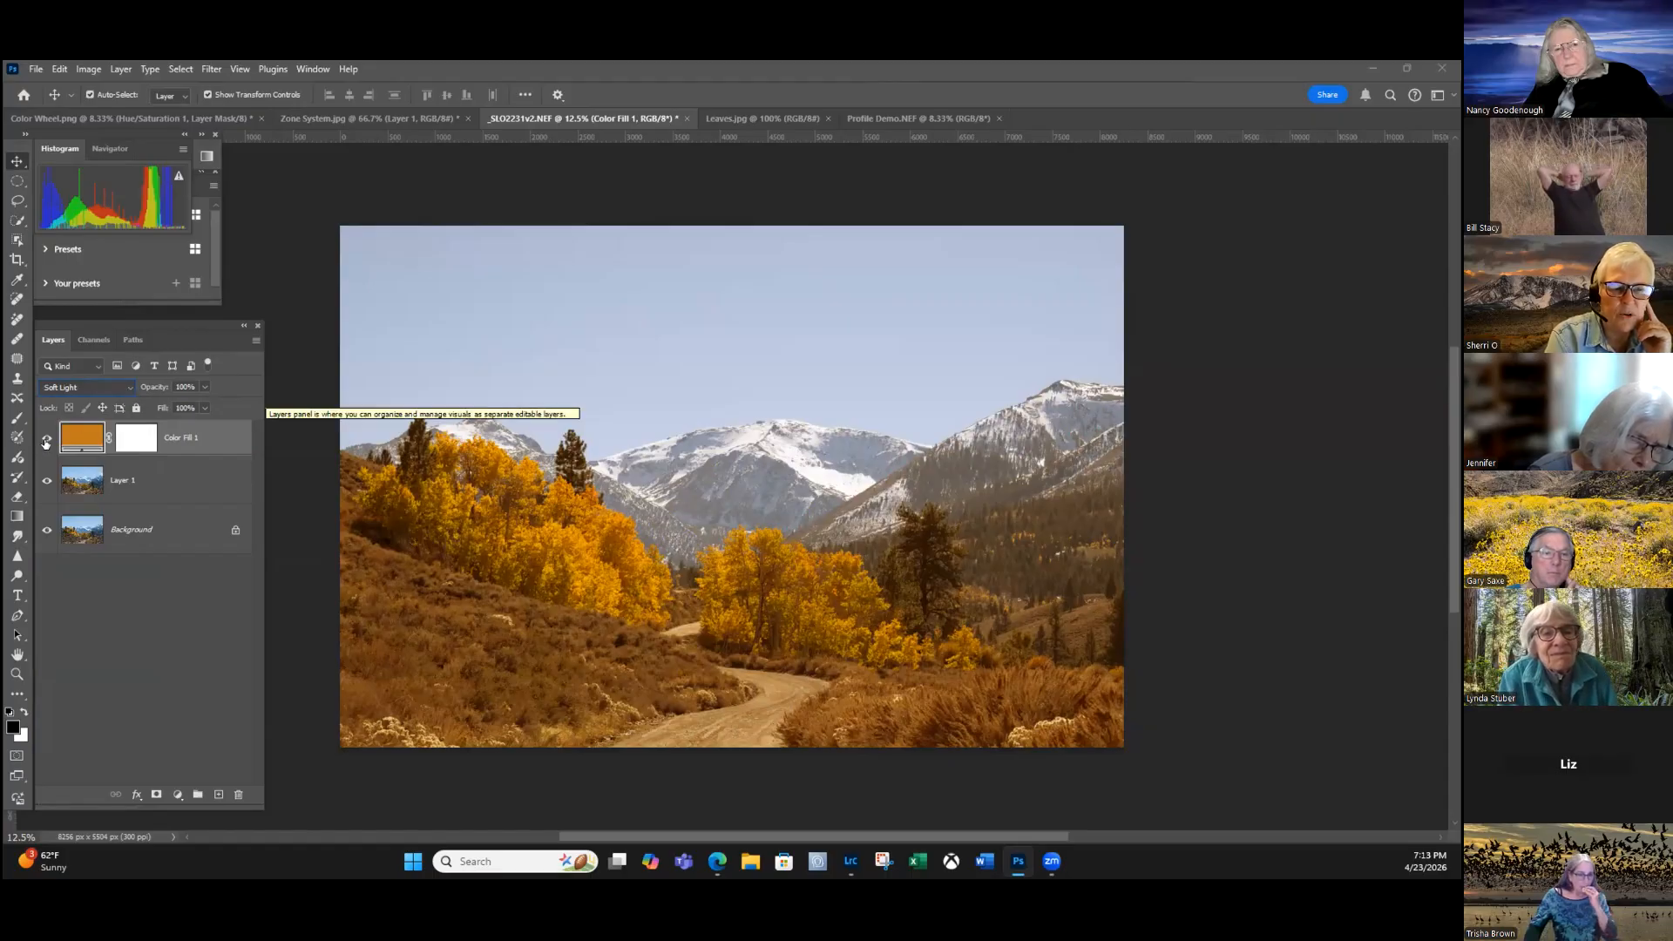
Set the orange fill layer's opacity to 62% and compare the photo with and without it.
key(6)
key(2)
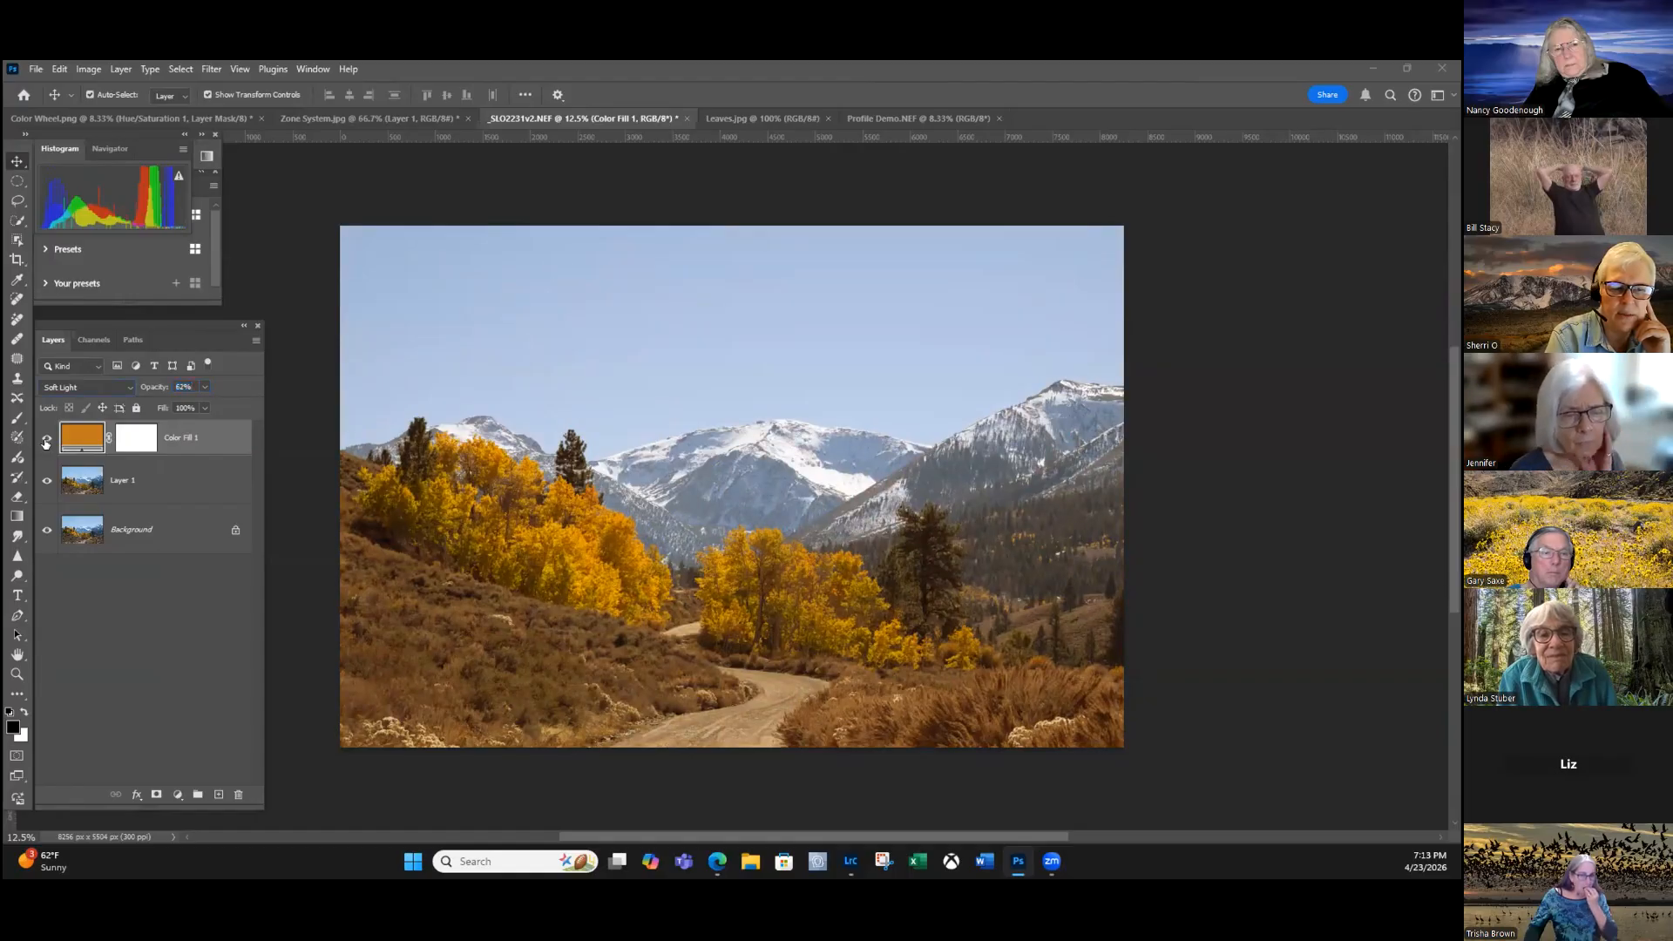
click(46, 442)
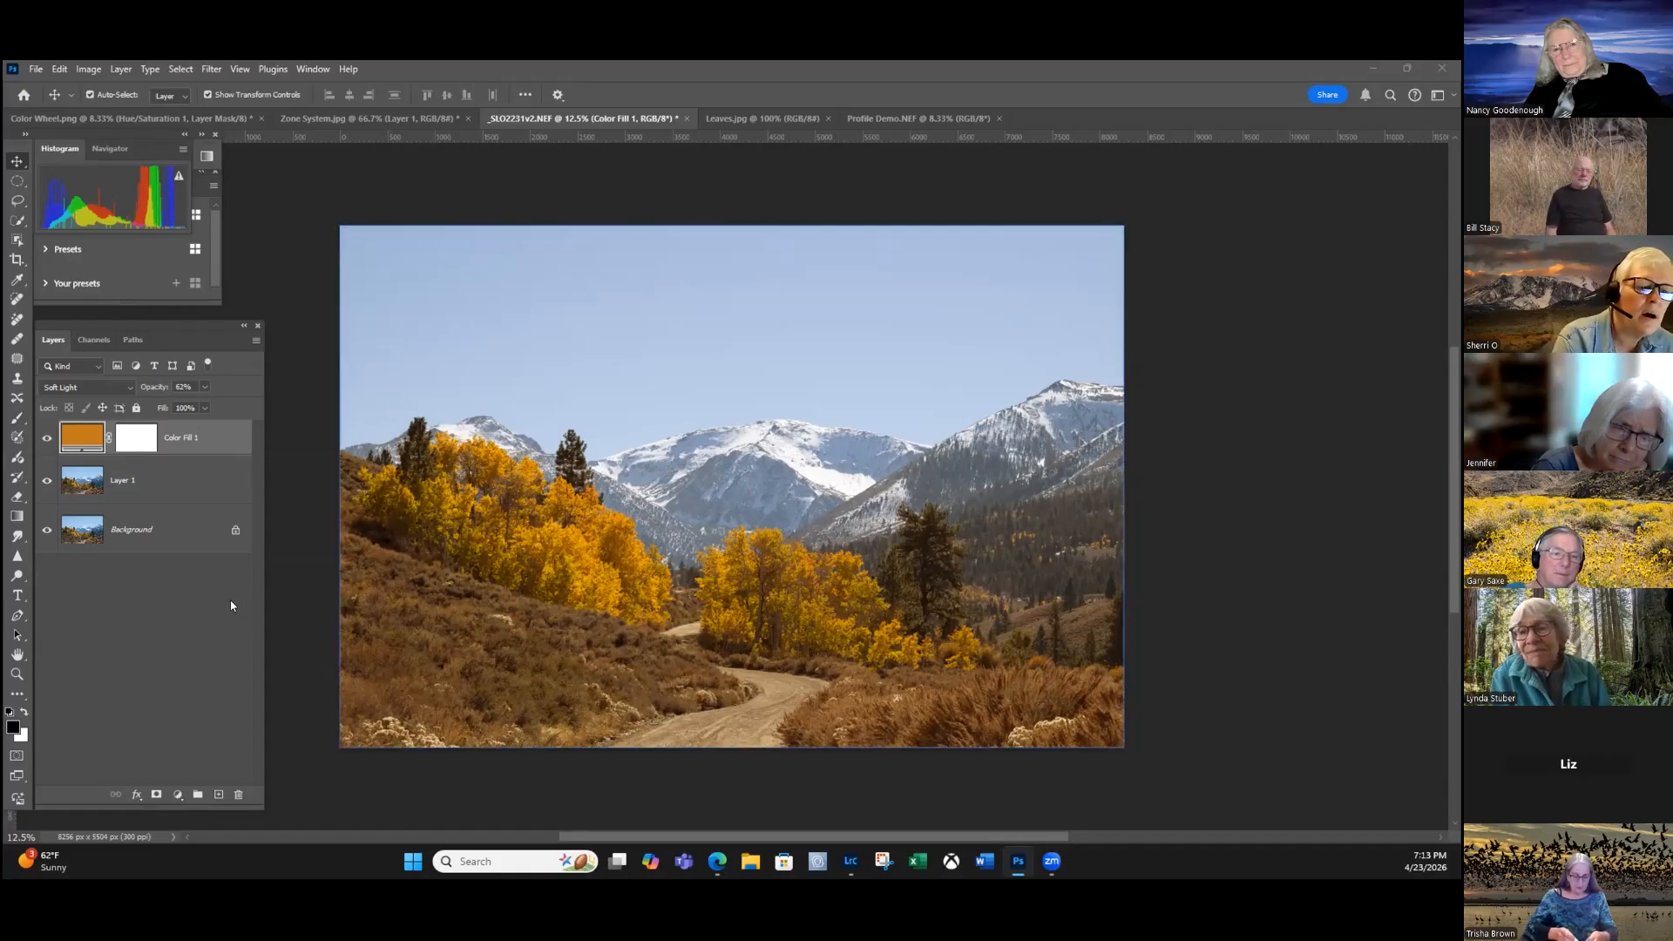
Hide the orange fill layer and add a Curves adjustment layer above it.
click(47, 438)
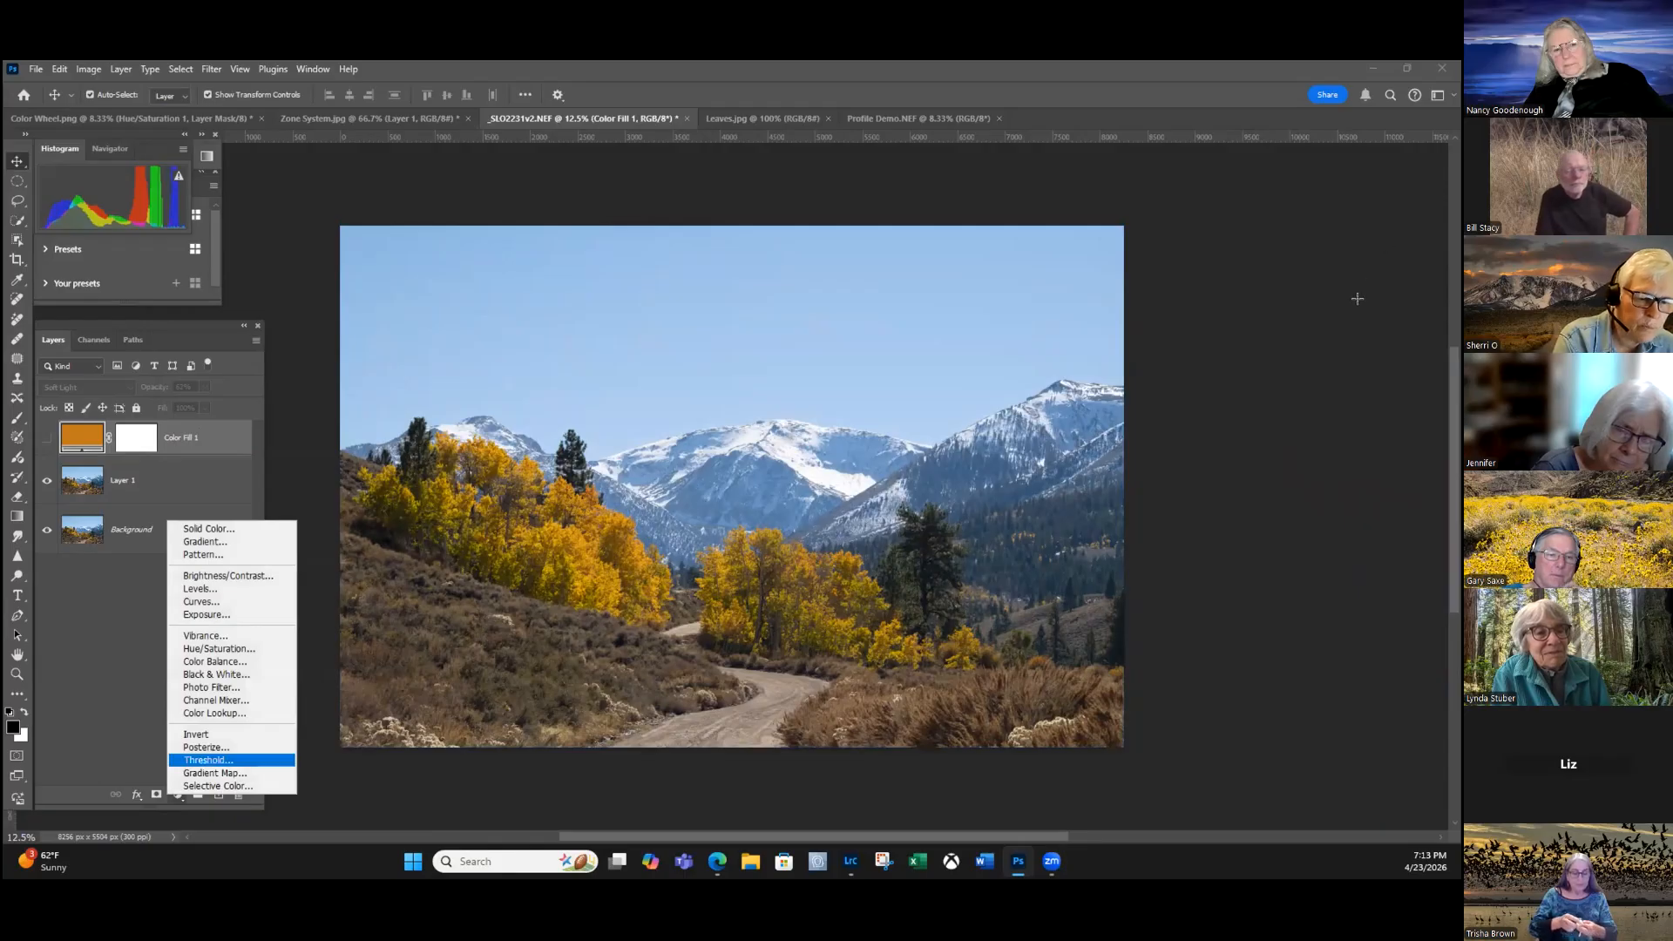
click(201, 601)
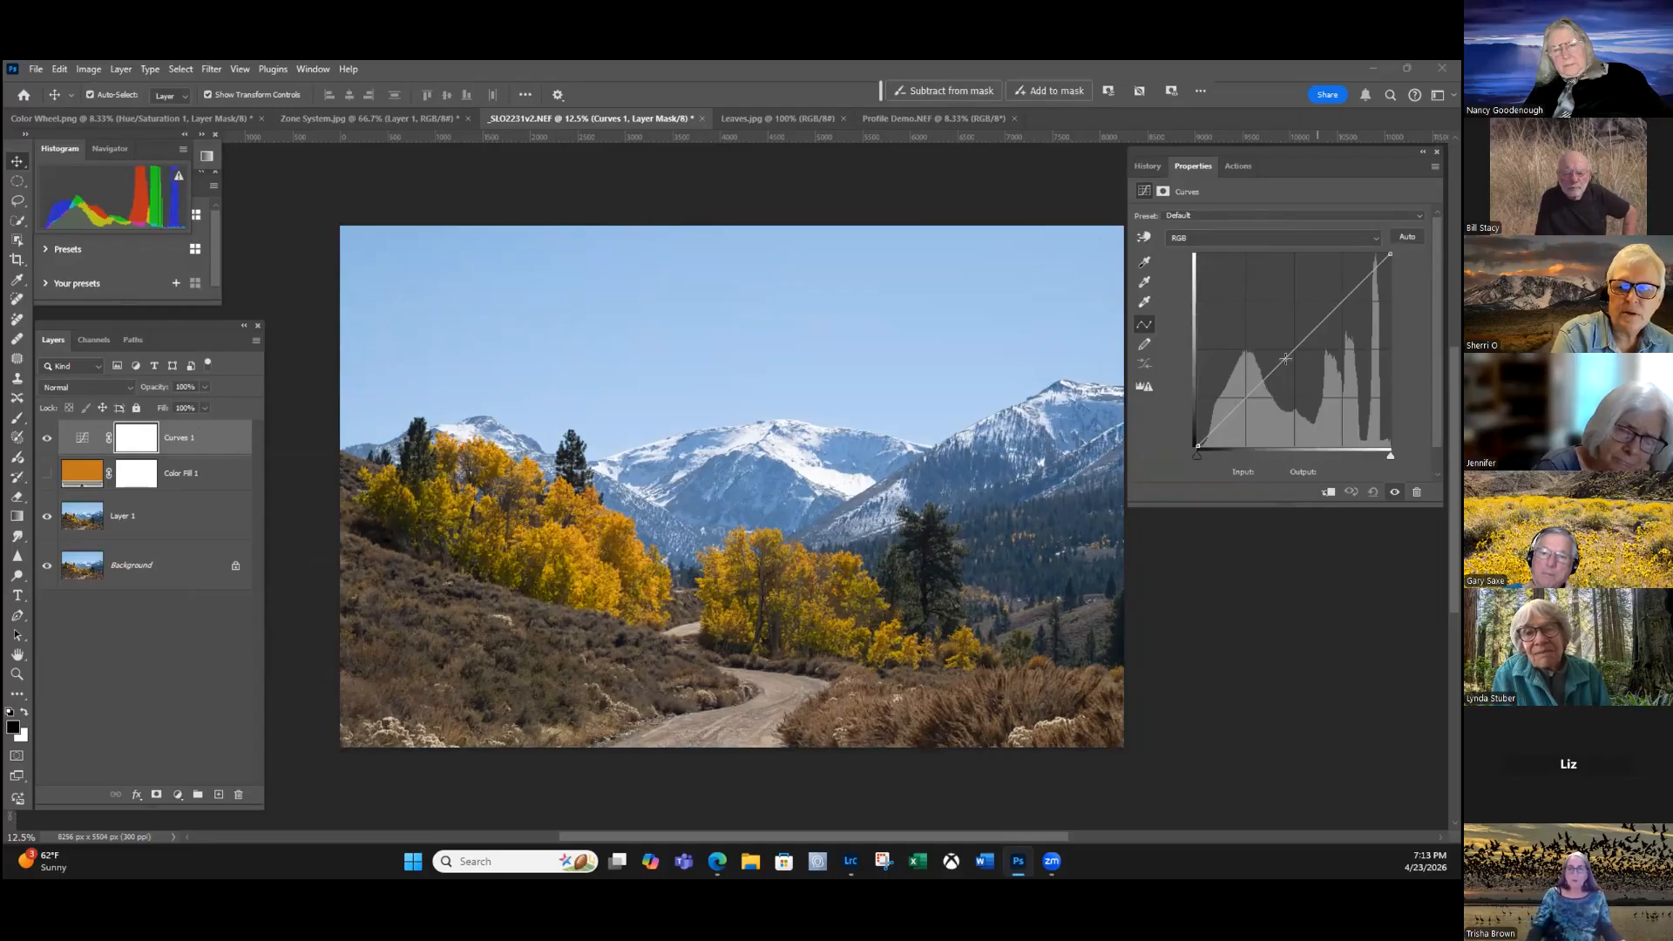
Try a contrast S-curve on the RGB channel of the Curves layer and undo it.
drag(1246, 398, 1240, 410)
click(1341, 292)
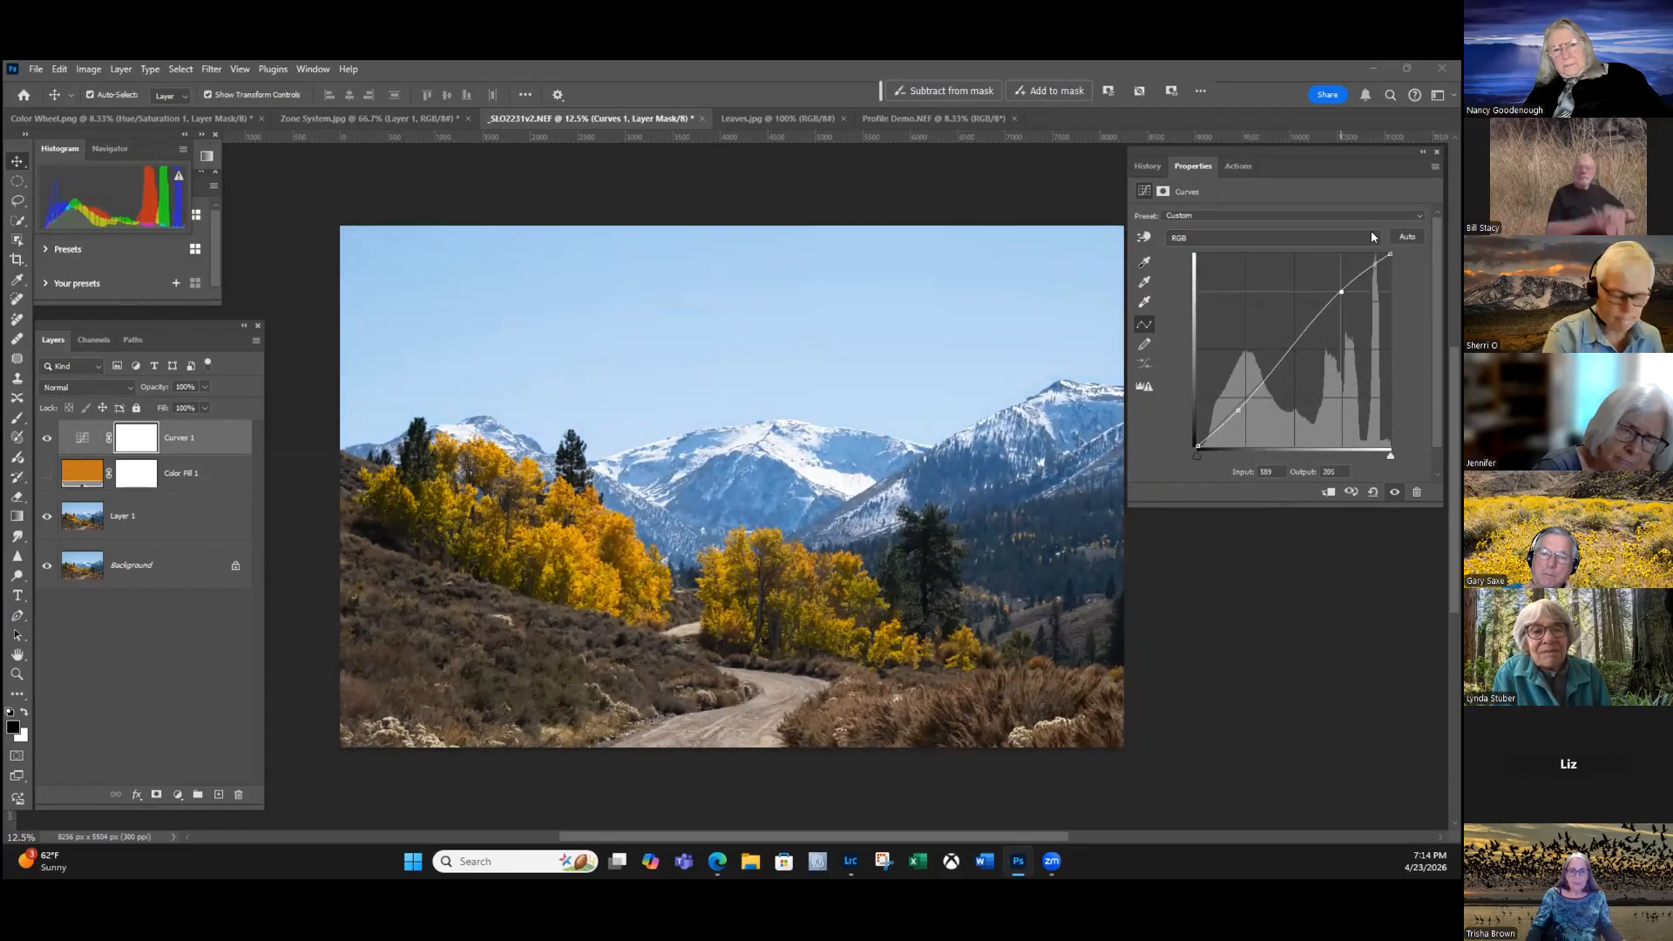
key(ctrl+z)
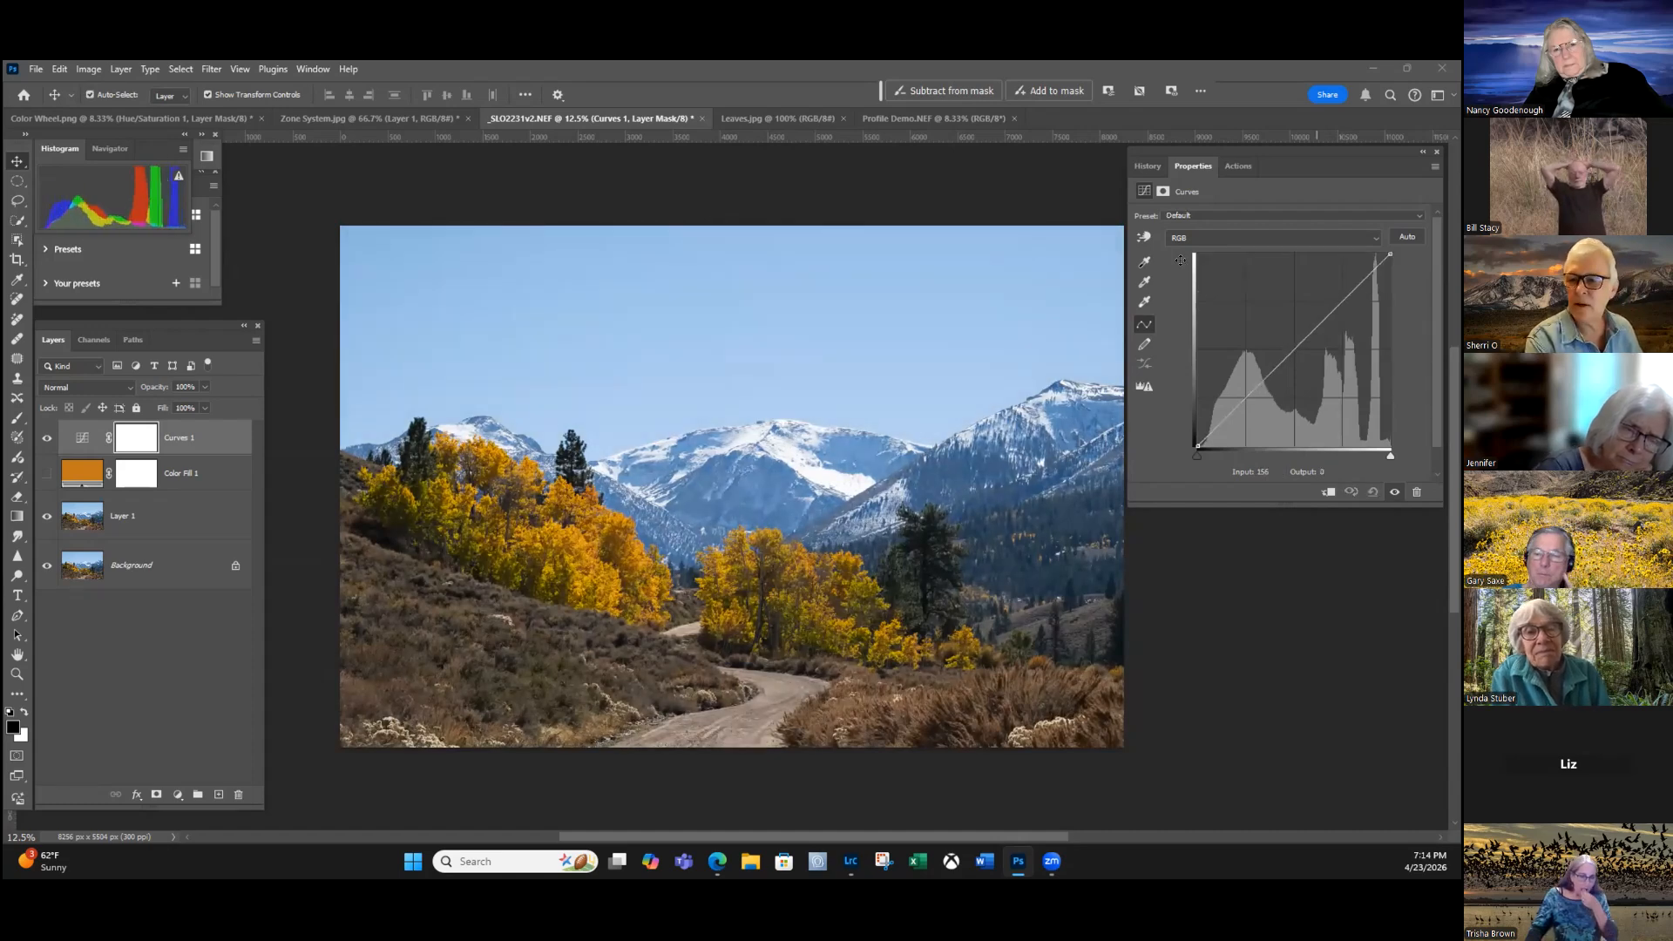
In the Blue channel of the Curves layer, add a shadow point at input 62 and raise it to output 88.
click(1353, 245)
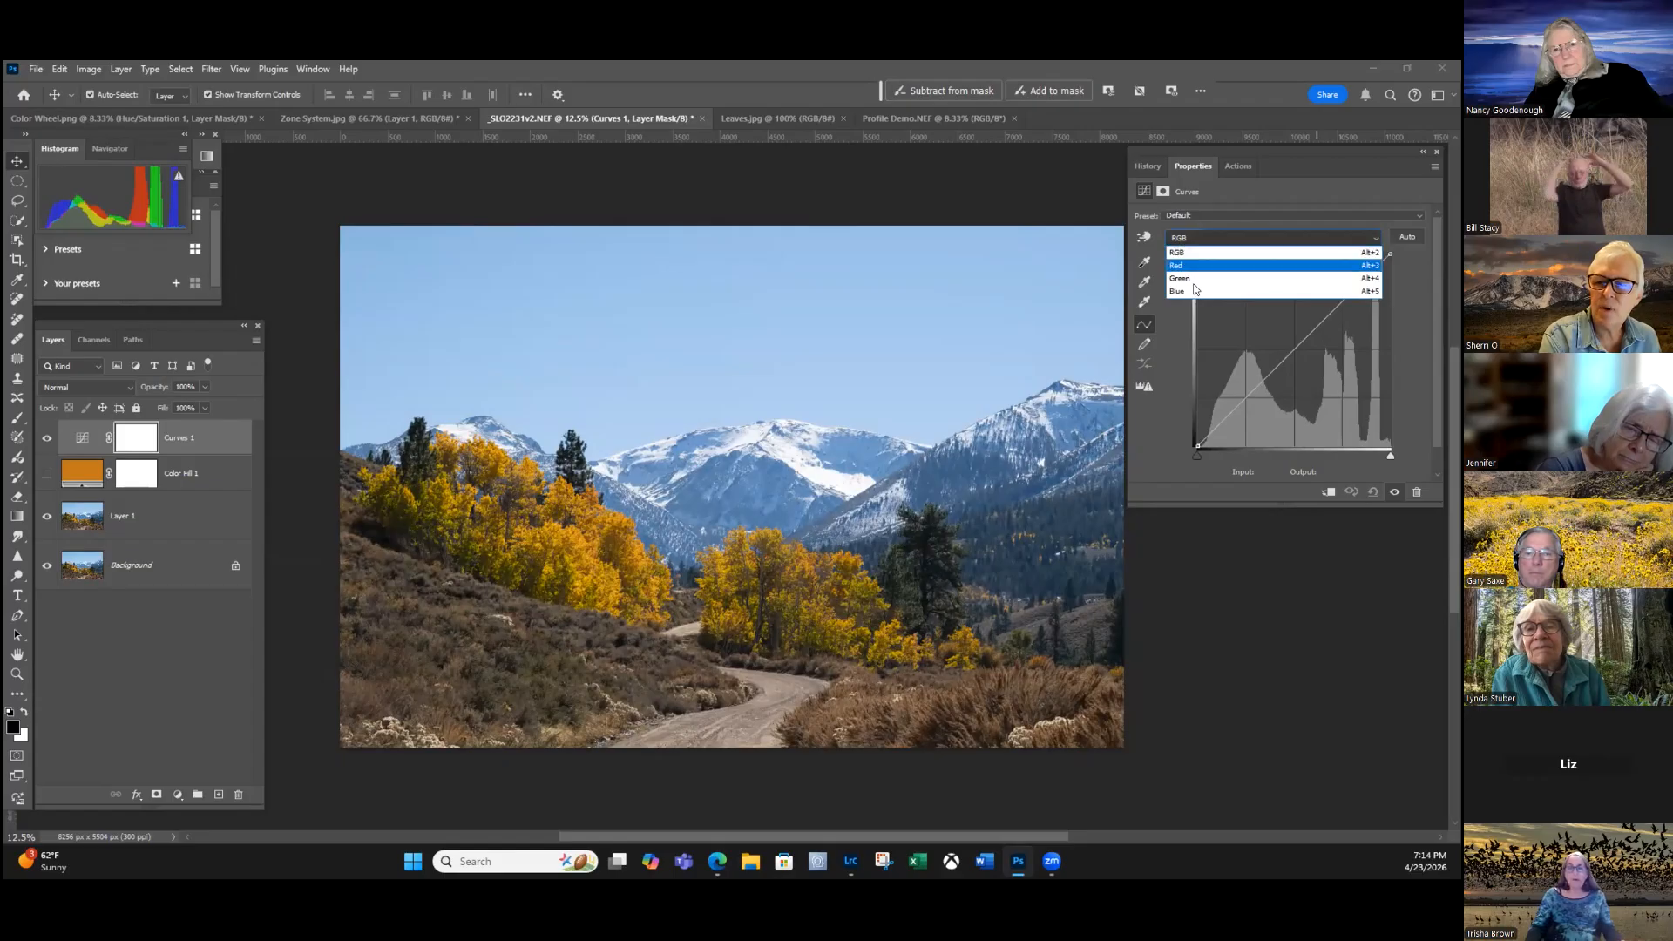
click(1181, 265)
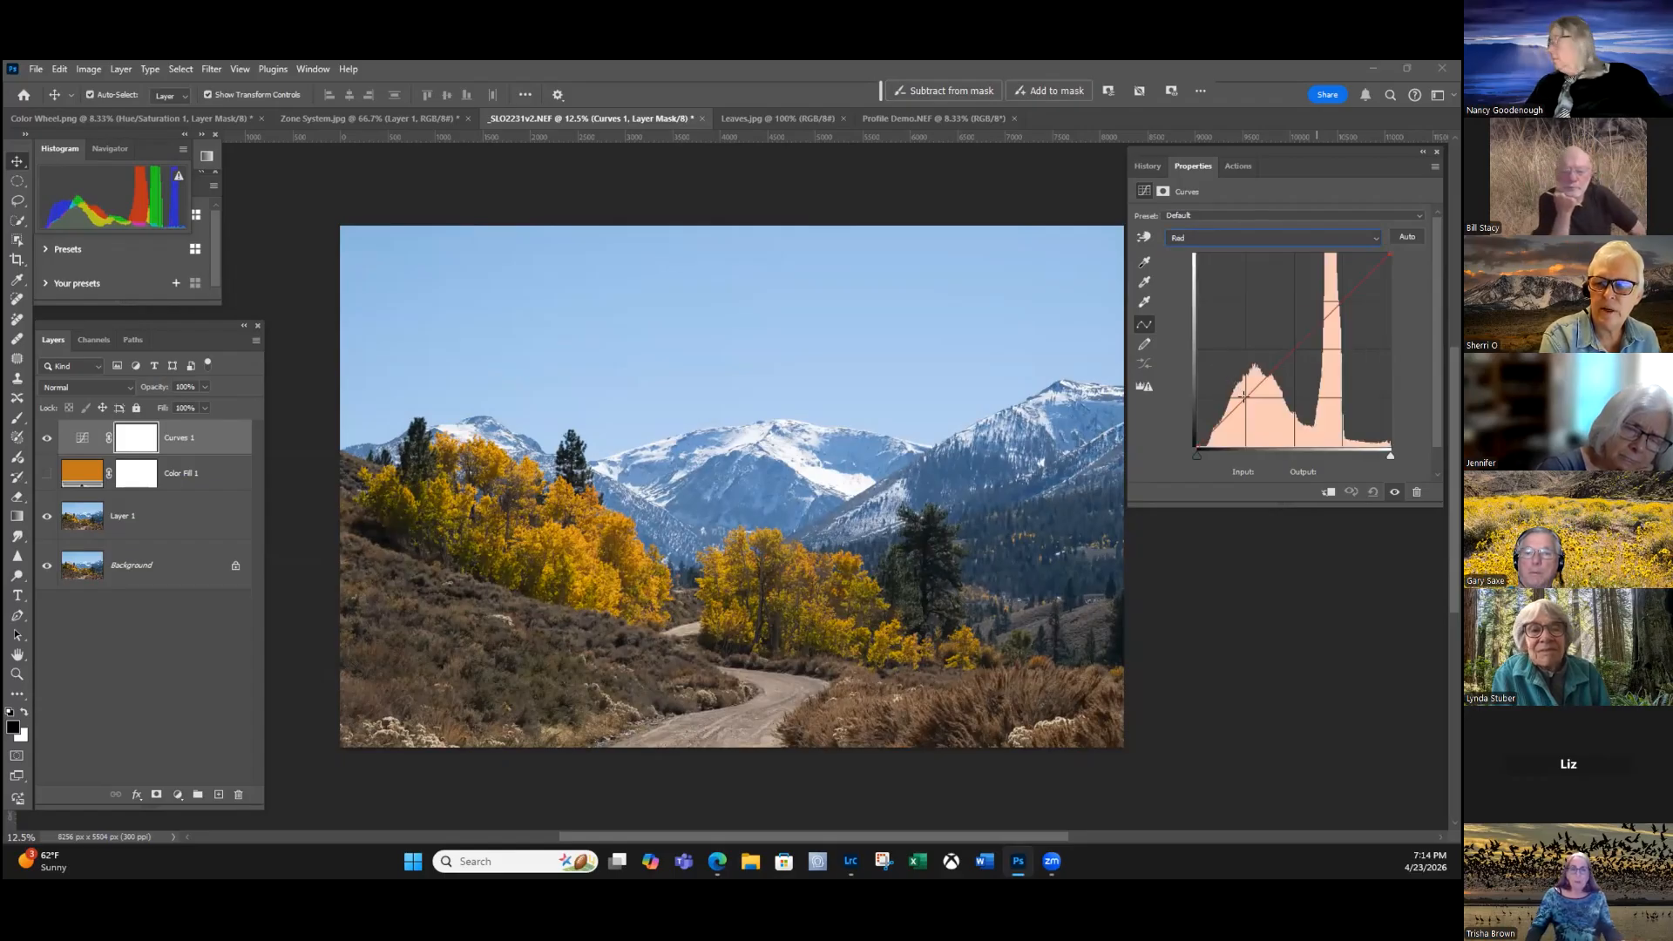
click(1303, 238)
key(Down)
key(Down)
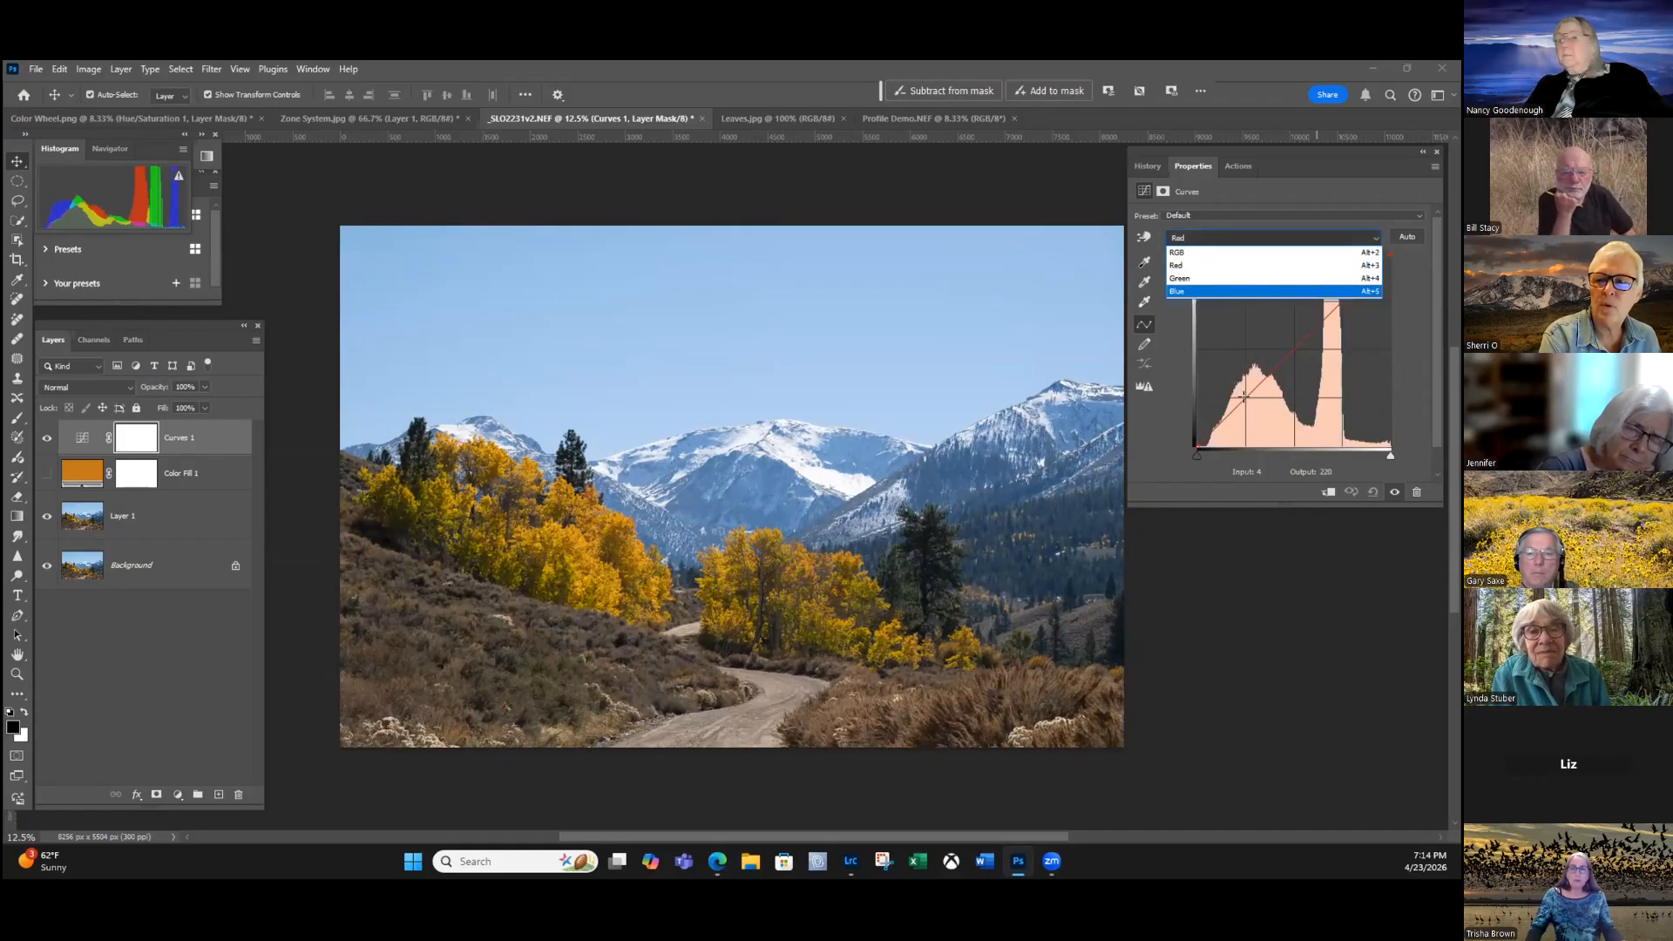
key(Return)
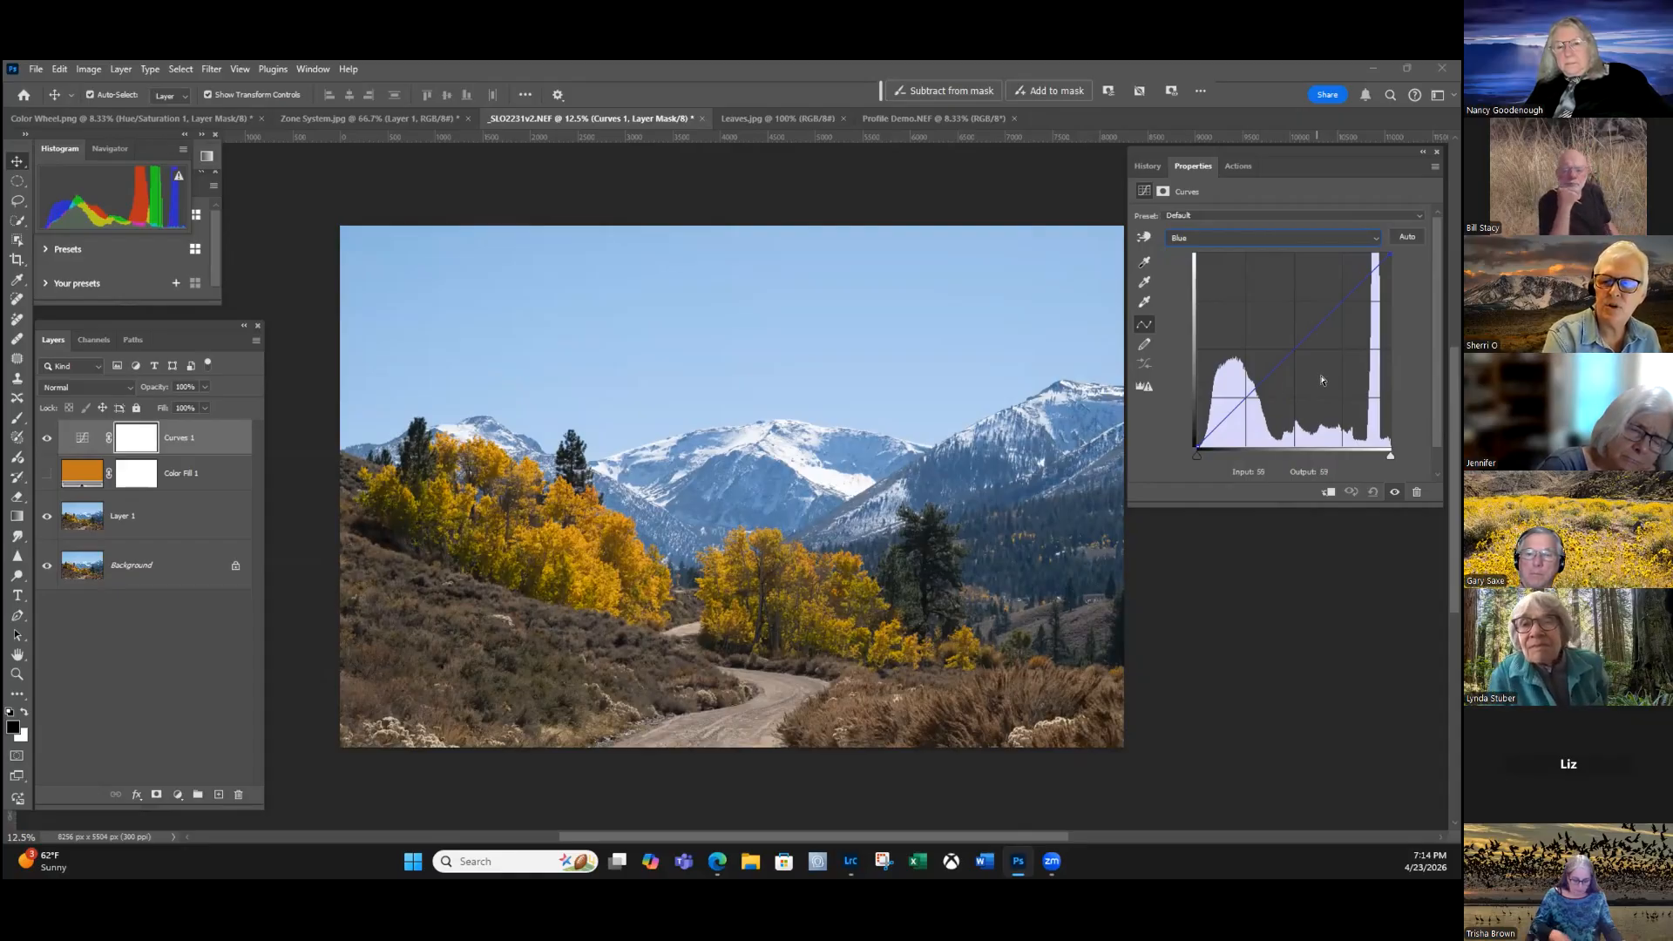
click(1247, 398)
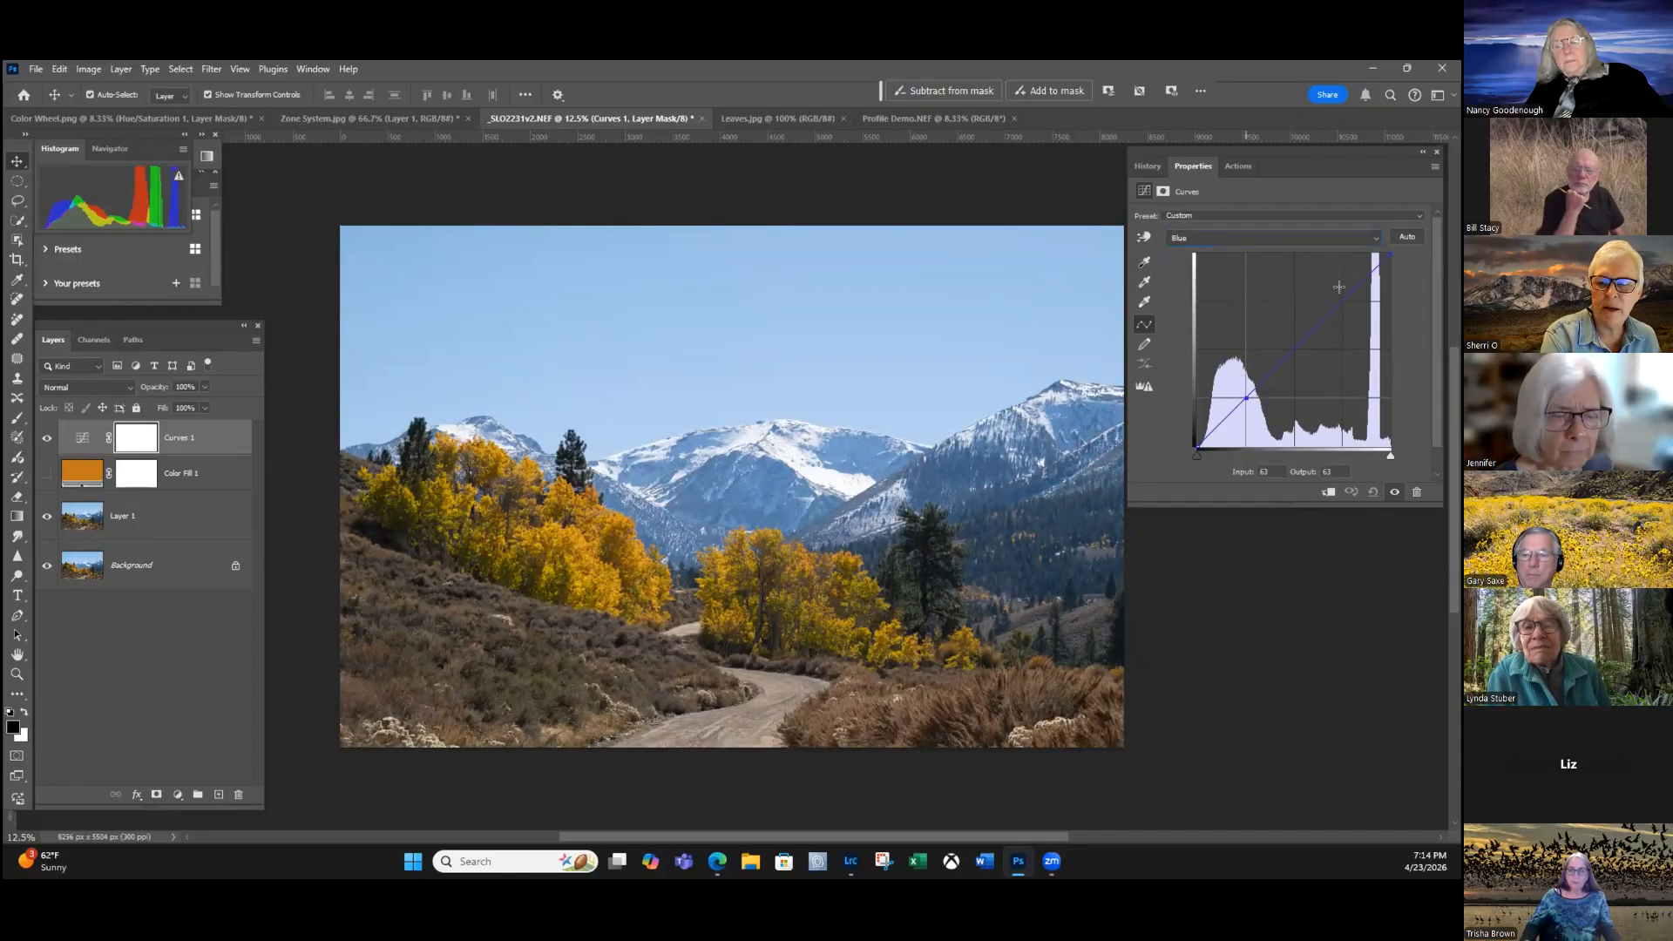
key(Up)
key(Up)
key(Up)
key(Up)
key(Up)
key(Up)
key(Up)
key(Up)
key(Up)
key(Up)
key(Up)
key(Up)
key(Up)
key(Up)
key(Up)
key(Up)
key(Up)
key(Up)
key(Up)
key(Up)
key(Up)
key(Up)
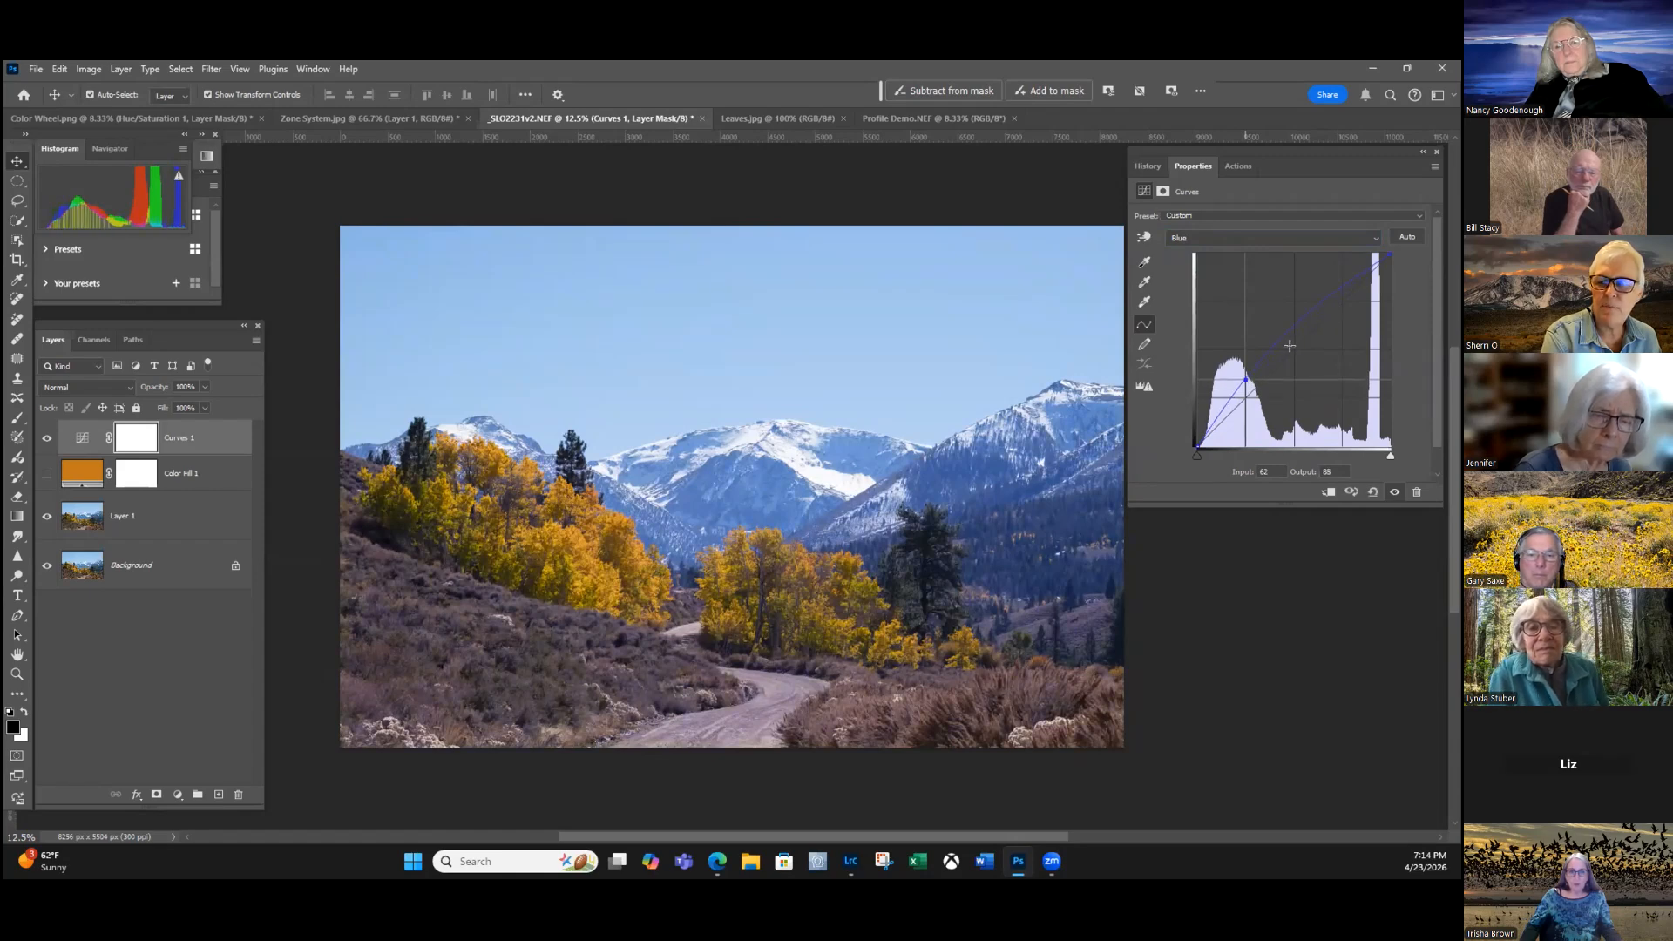
Add a highlight point to the Blue curve at input about 191 and lower it to output about 169.
click(1341, 287)
key(Down)
key(Down)
key(Down)
key(Down)
key(Down)
key(Down)
key(Down)
key(Down)
key(Down)
key(Down)
key(Down)
key(Down)
key(Down)
key(Down)
key(Down)
key(Down)
key(Down)
key(Down)
key(Down)
key(Down)
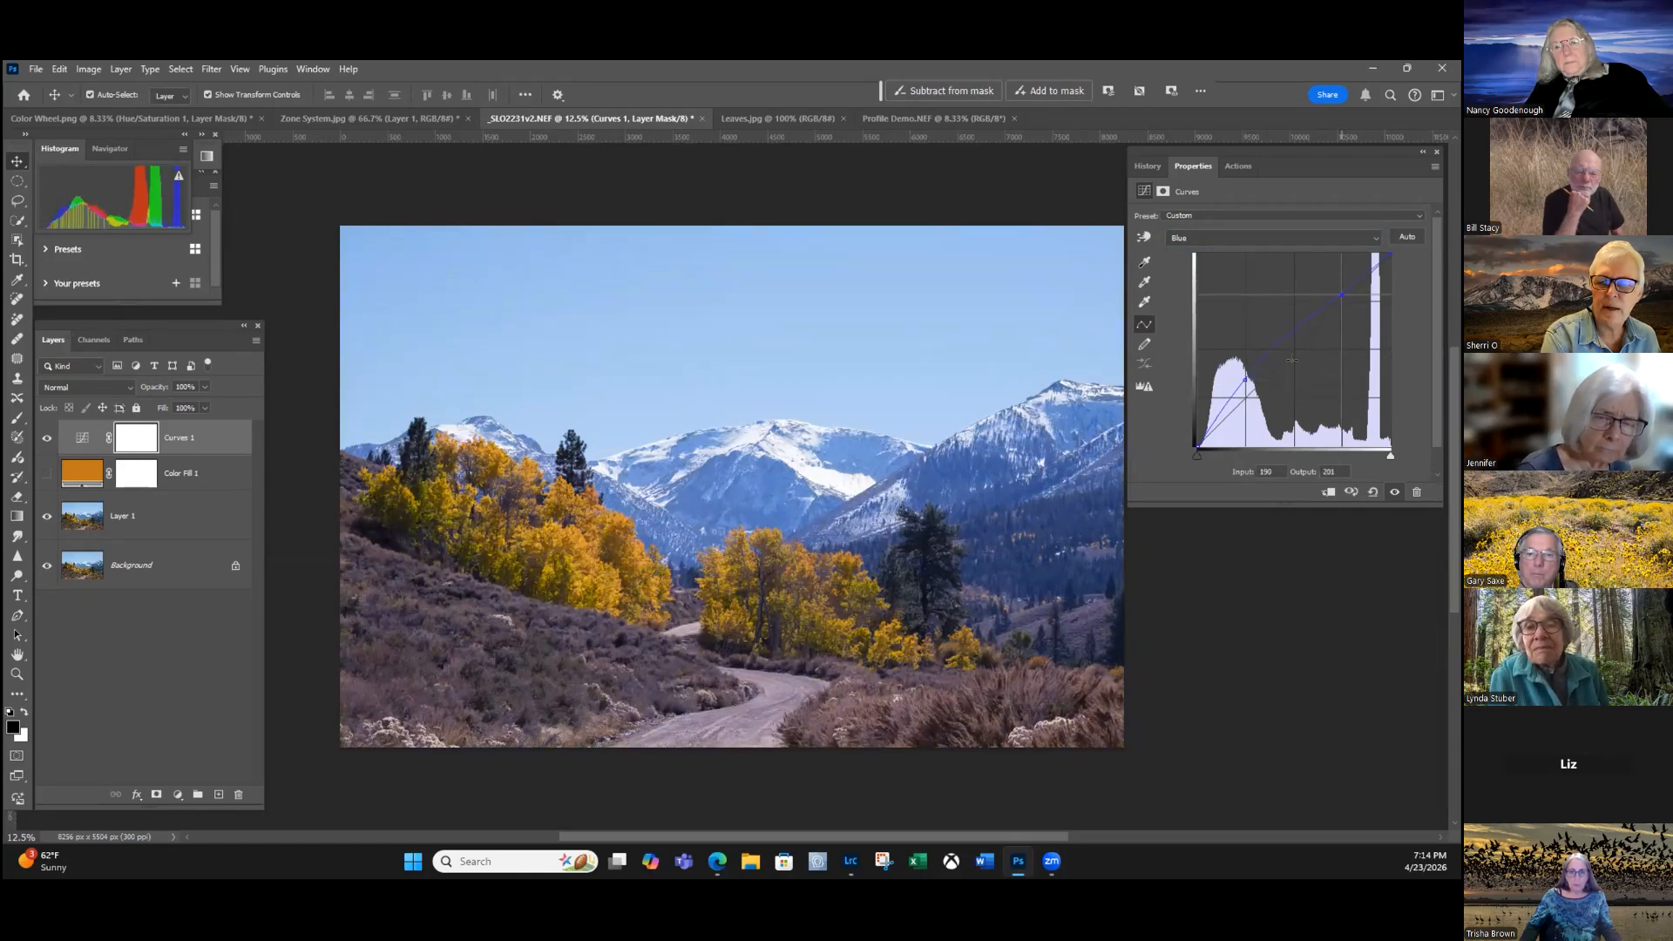
key(Down)
key(Down)
key(Down)
key(Down)
key(Down)
key(Down)
key(Down)
key(Down)
key(Down)
key(Down)
key(Down)
key(Down)
key(Down)
key(Down)
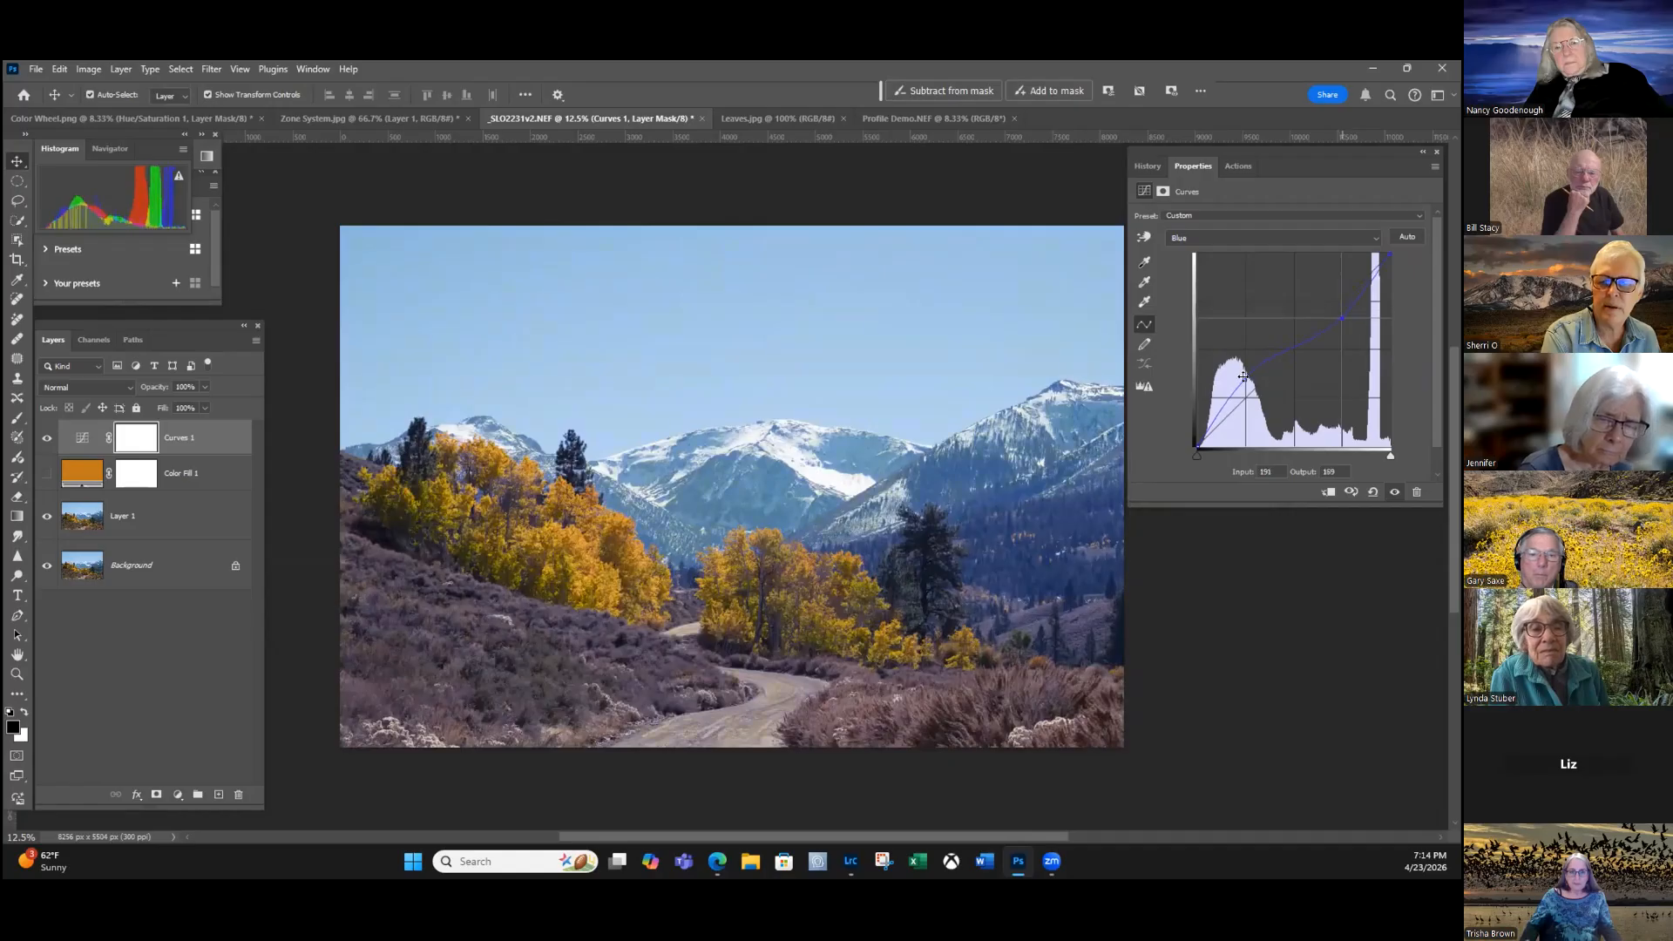
Anchor the Blue curve with a midtone point and lower its shadow point to output about 78.
mouse_move(1294, 347)
mouse_down()
mouse_move(1298, 361)
mouse_move(1297, 347)
mouse_up()
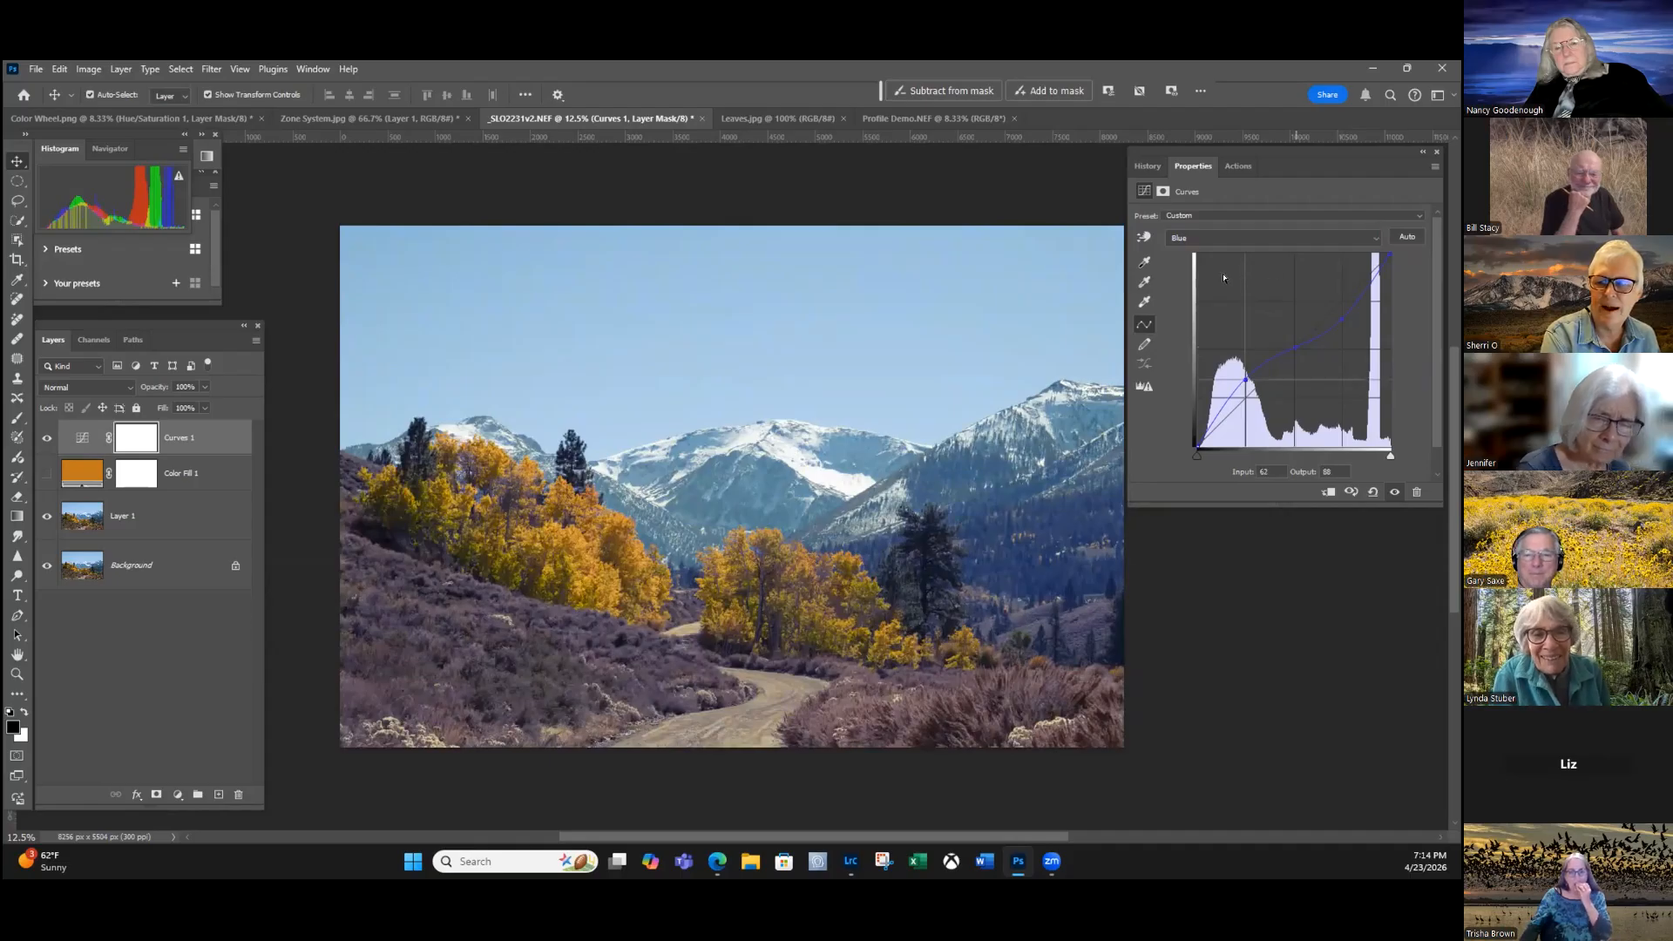
drag(1245, 381, 1249, 392)
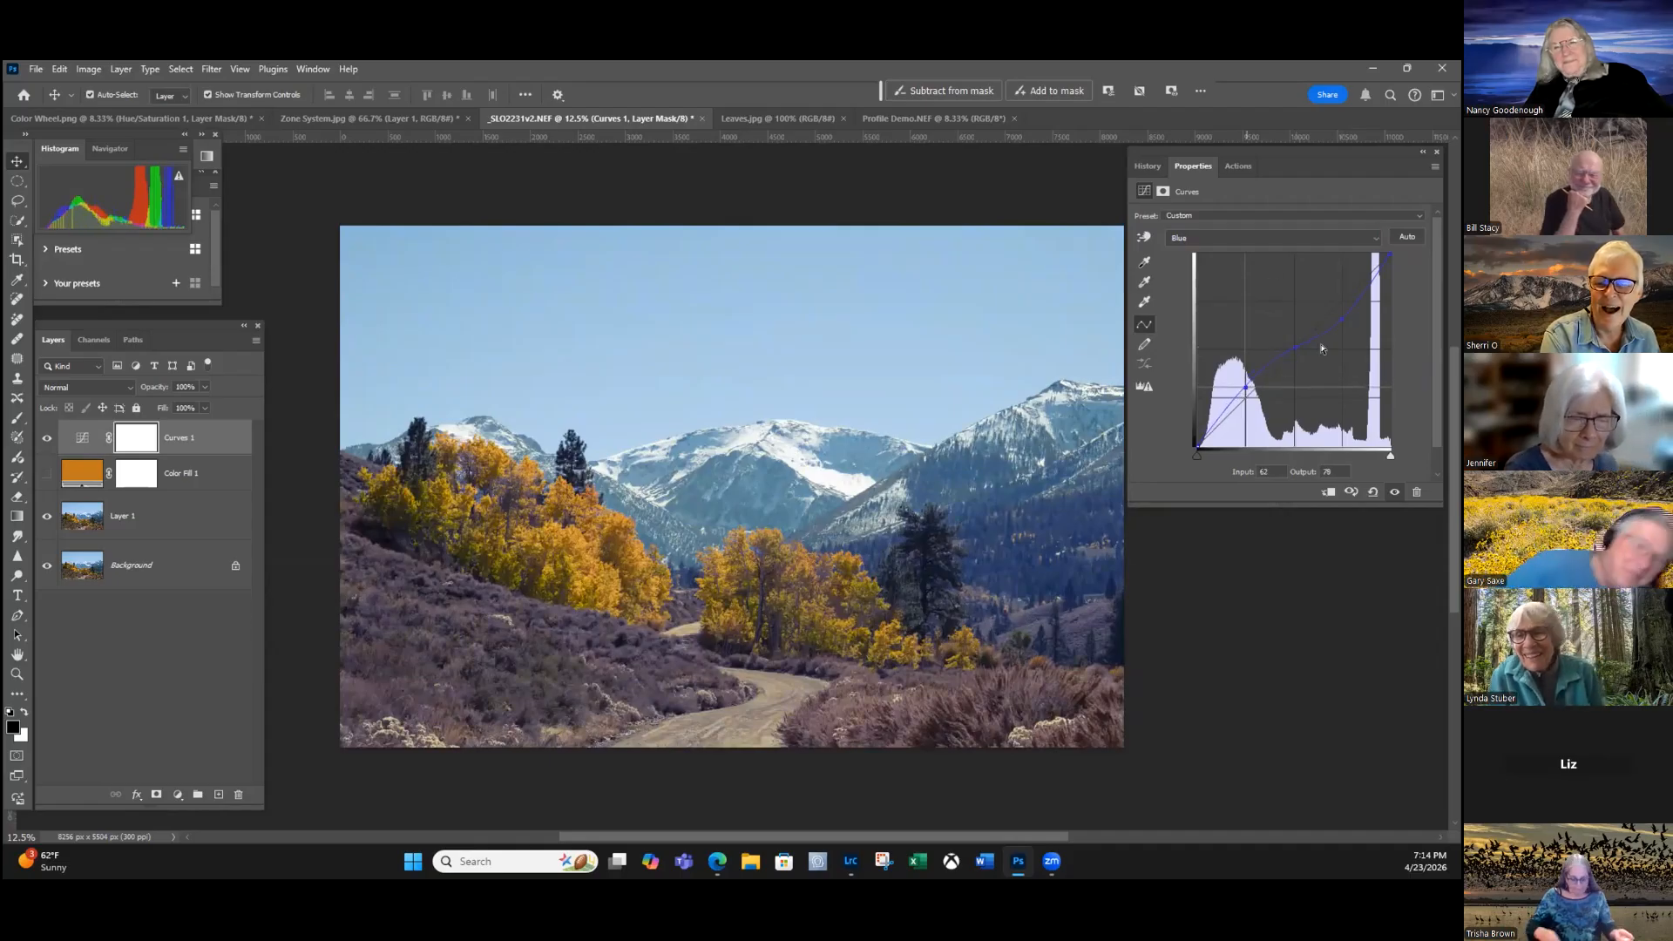
In the Green channel of the Curves layer, add a midtone point and lower it to output 107.
click(1273, 237)
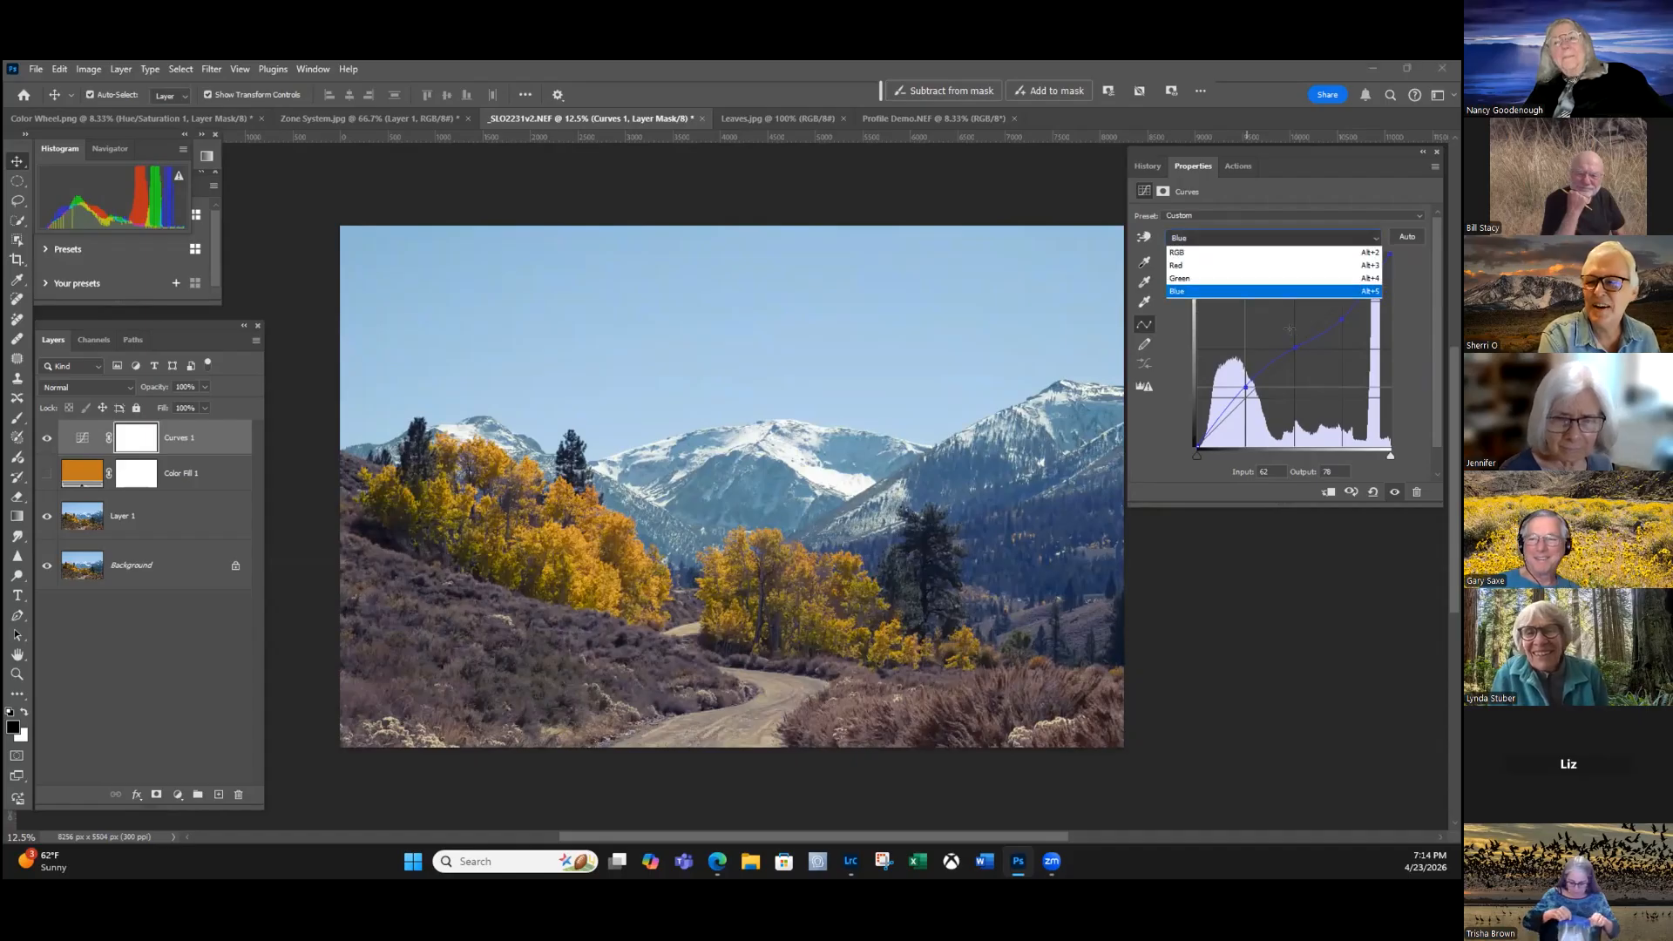
key(Return)
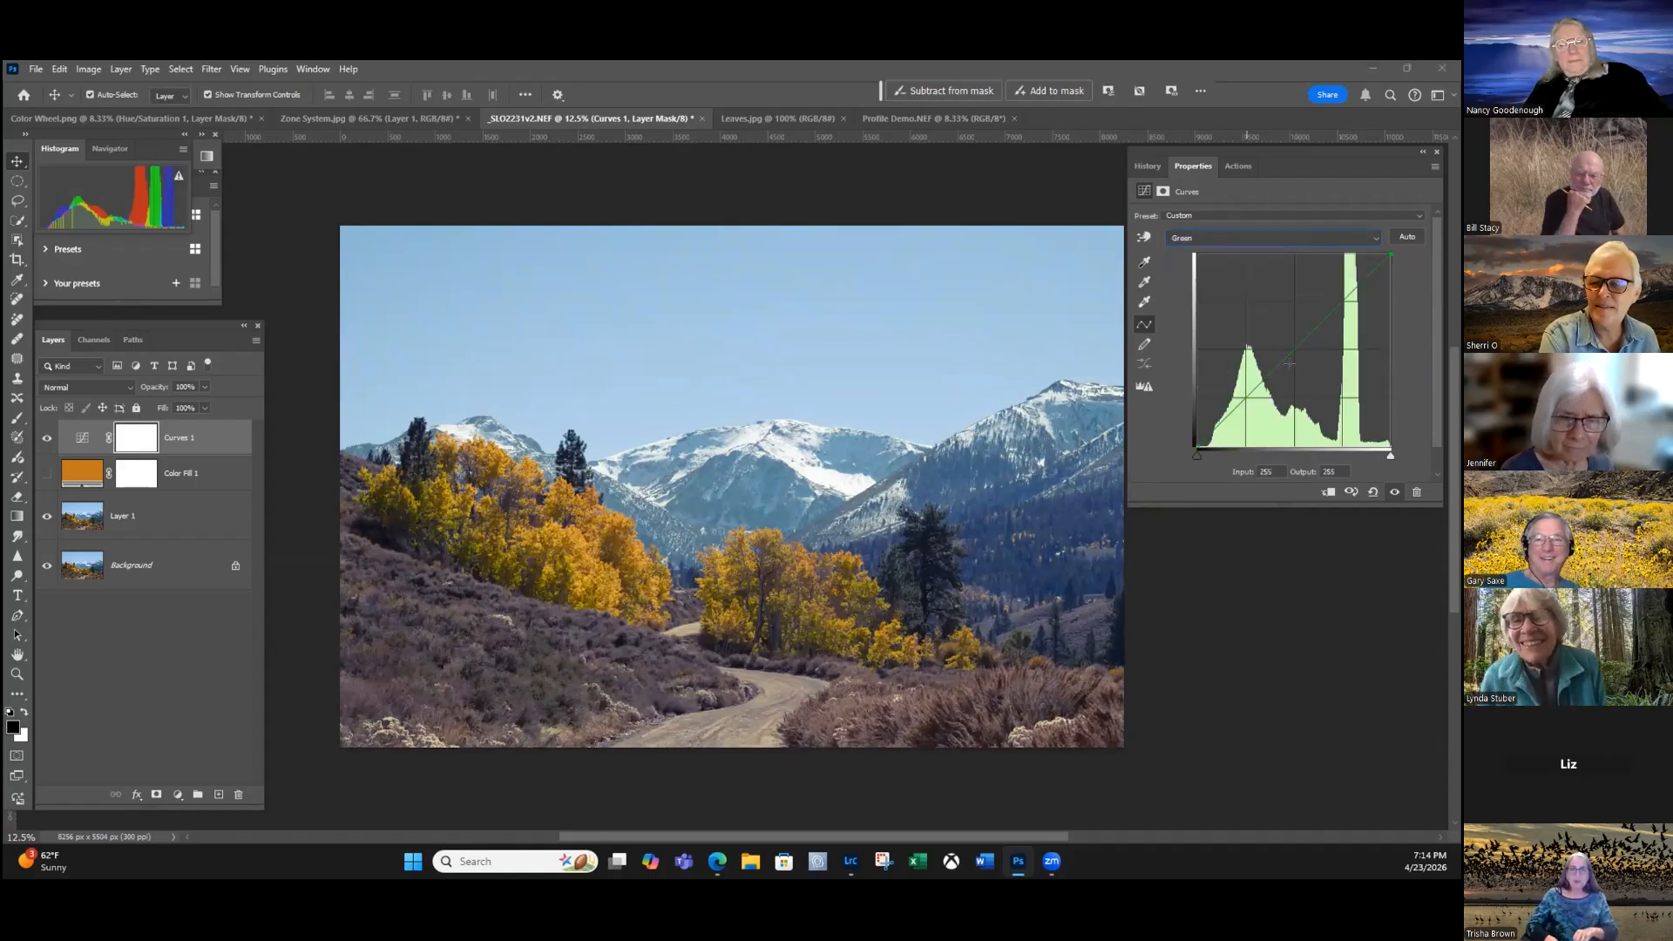
mouse_move(1292, 352)
mouse_down()
mouse_move(1293, 333)
mouse_move(1293, 370)
mouse_up()
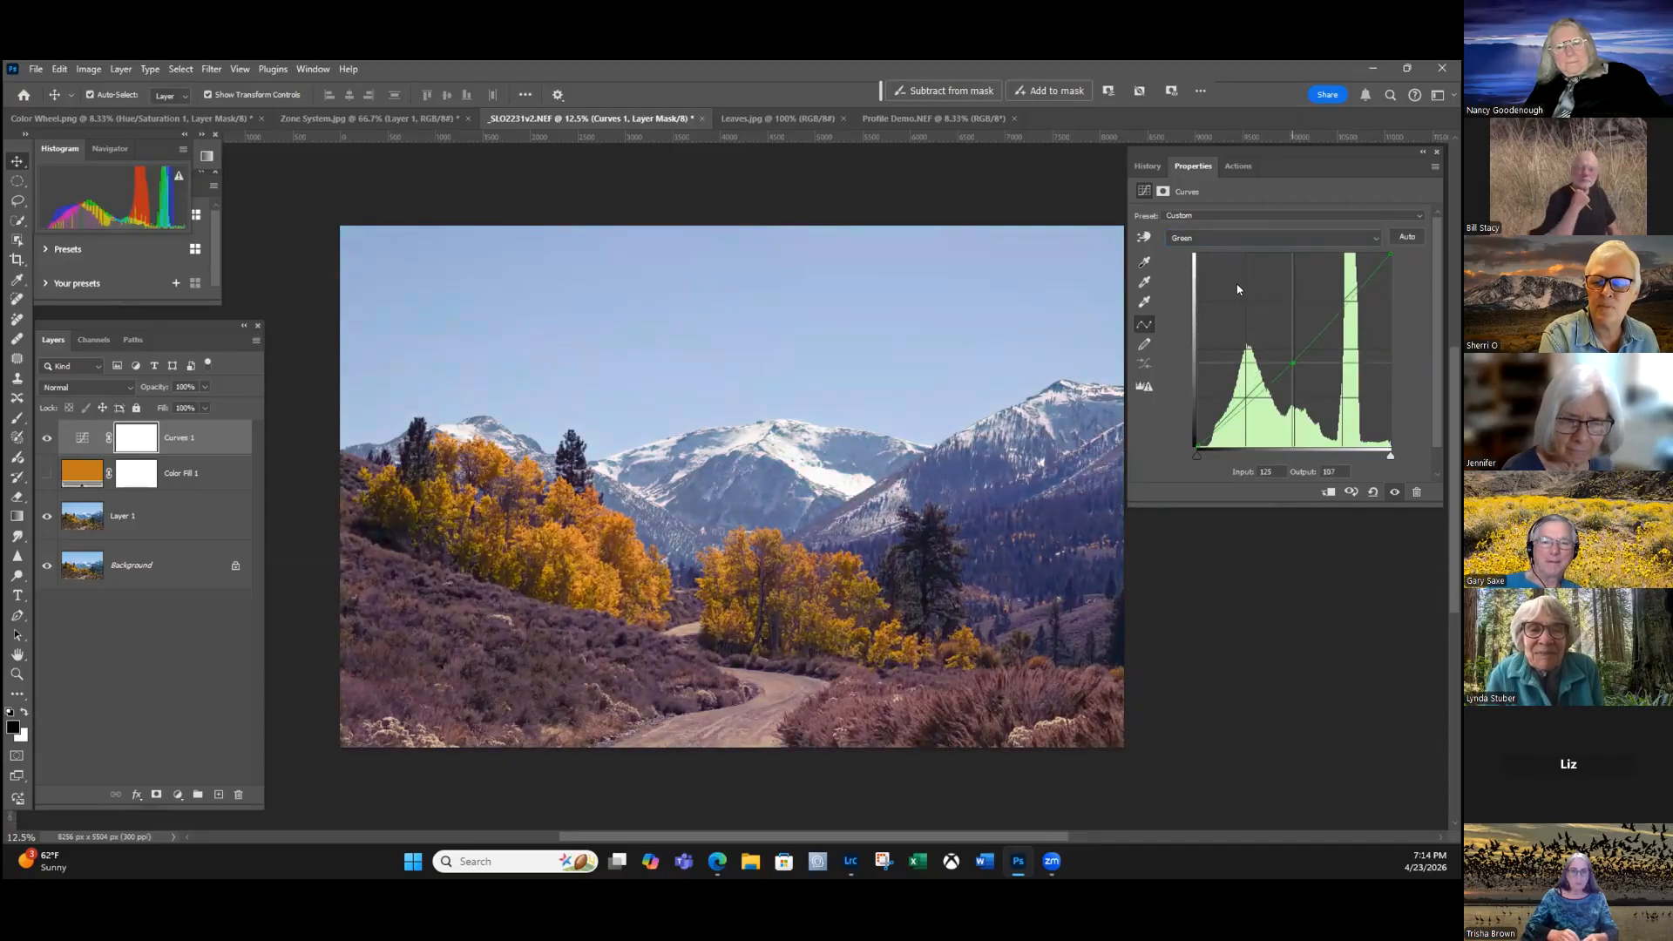
Raise the midtone point of the Green curve to output 117.
key(Up)
key(Up)
key(Up)
key(Up)
key(Up)
key(Up)
key(Up)
key(Up)
key(Up)
key(Up)
key(Up)
key(Up)
key(Up)
key(Up)
key(Up)
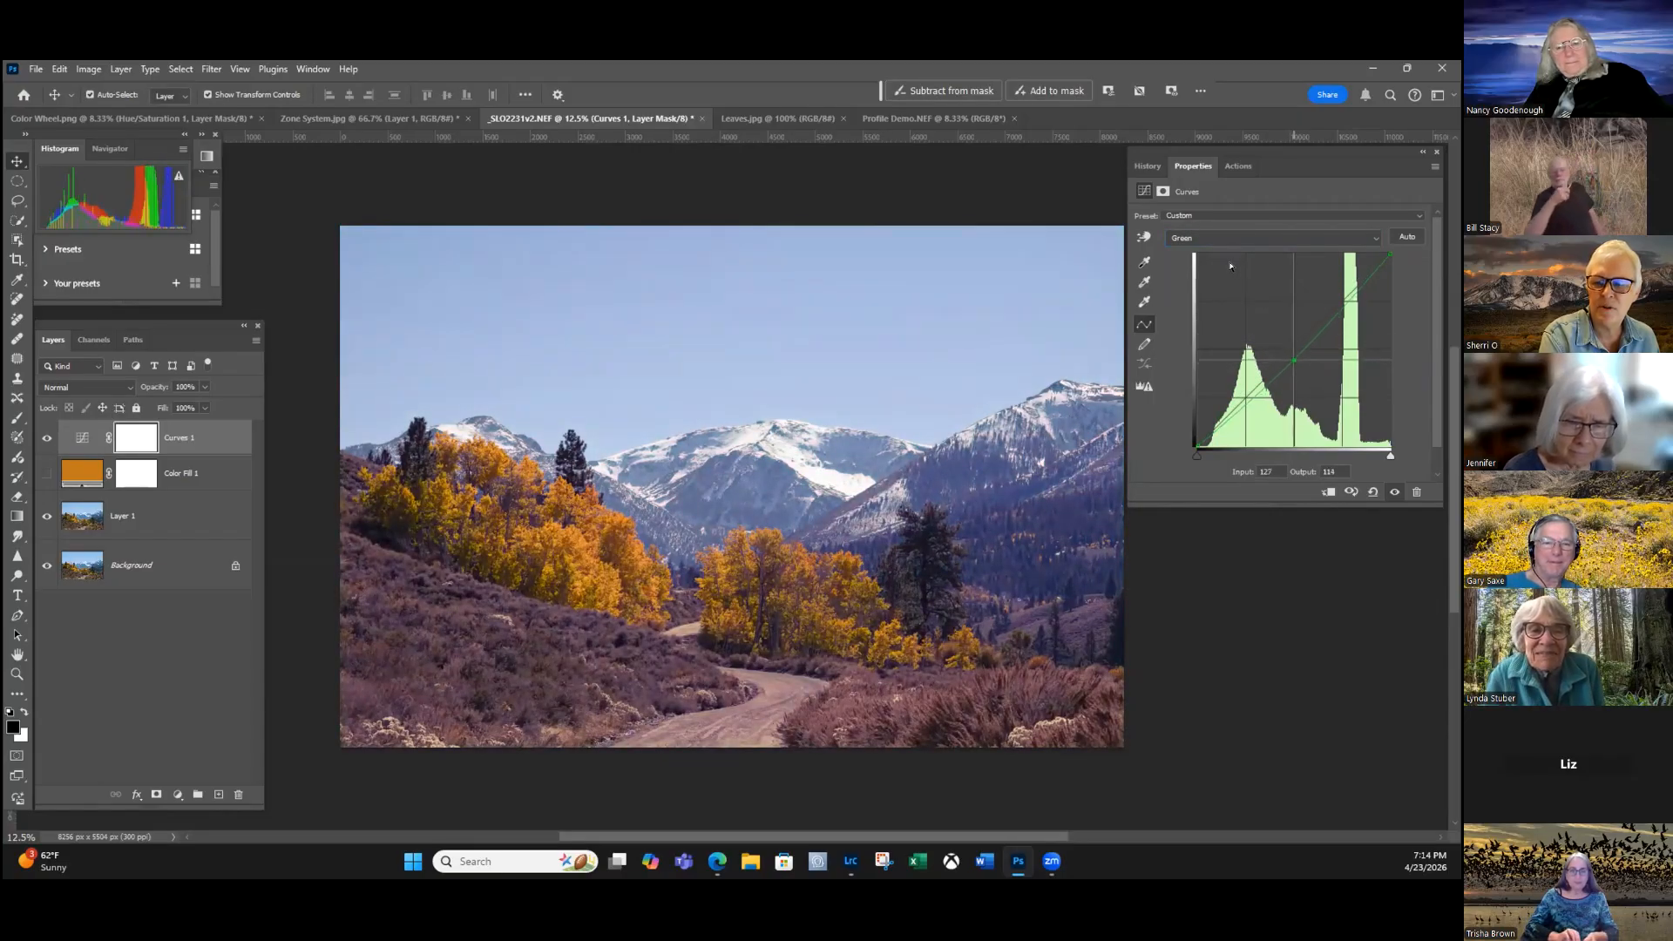
In the Red channel of the Curves layer, add a midtone point and lower it to output about 99.
click(1272, 238)
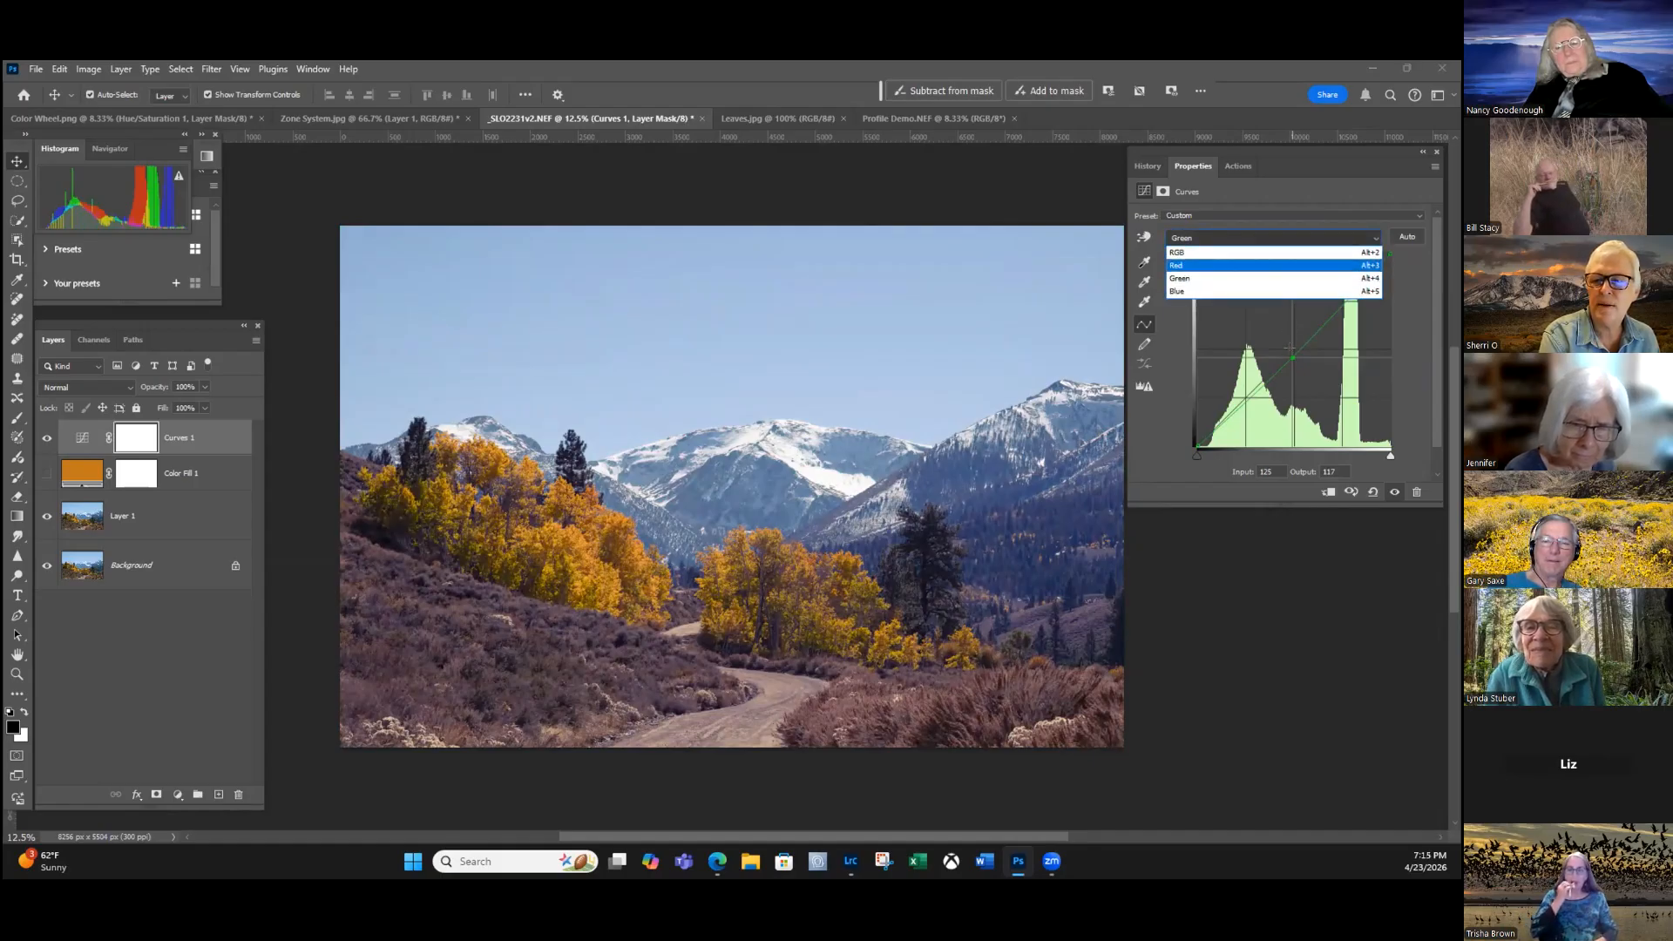
click(1287, 265)
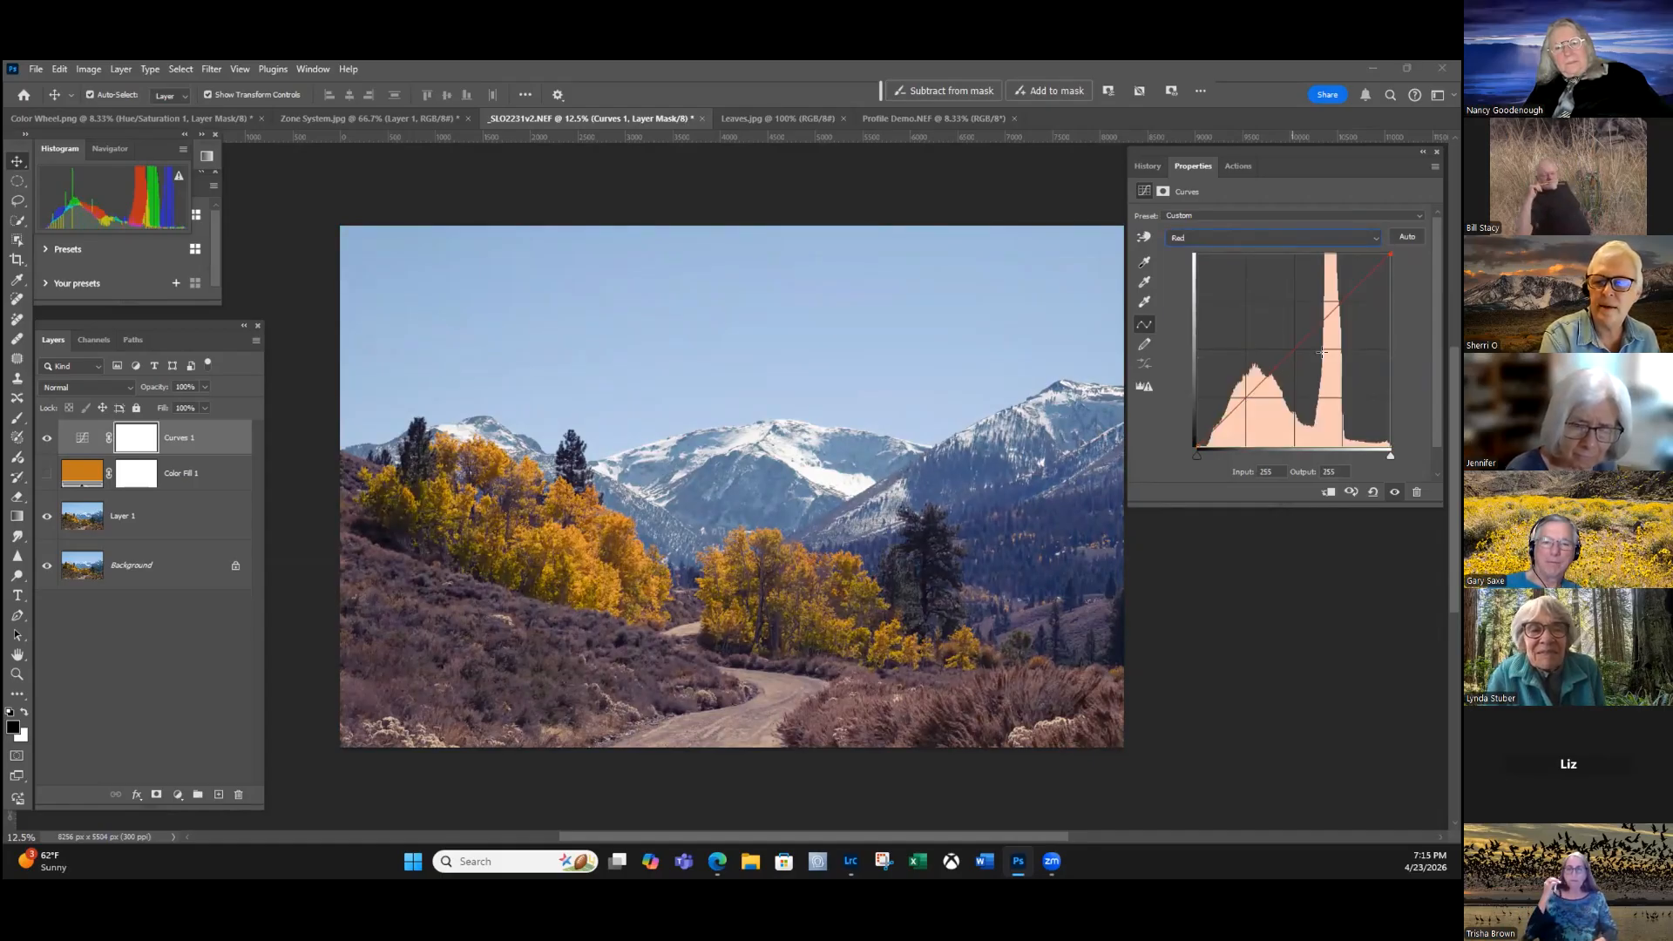
mouse_move(1294, 350)
mouse_down()
mouse_move(1293, 332)
mouse_move(1292, 371)
mouse_up()
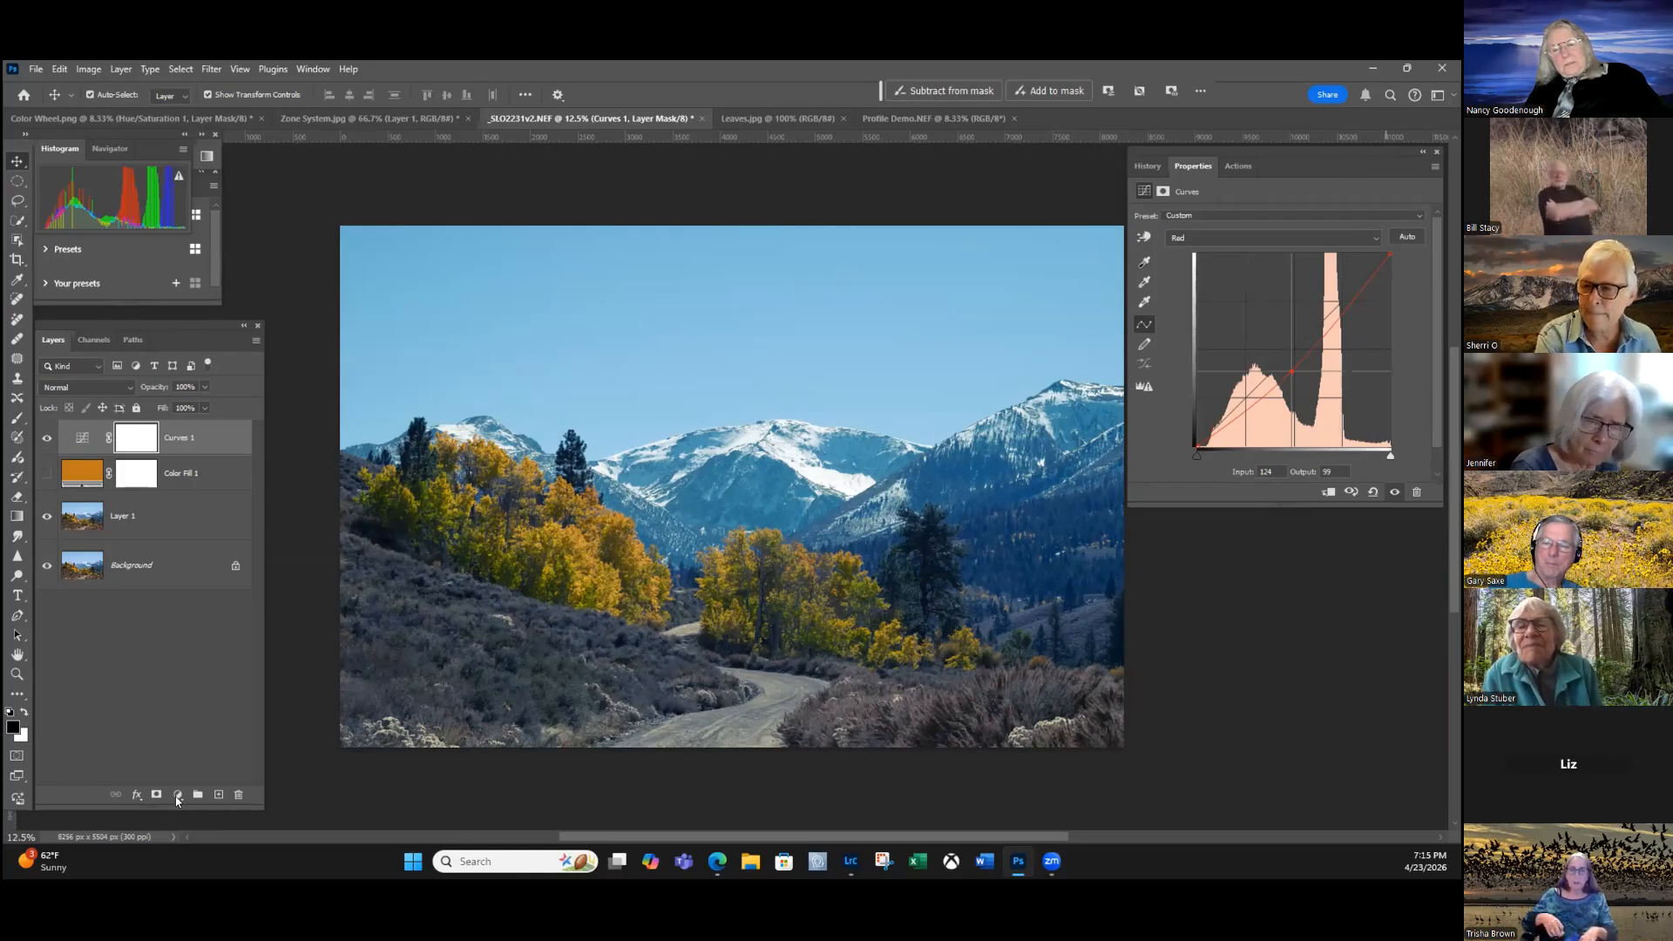
Hide the Curves 1 layer and add a Vibrance adjustment layer above it.
click(200, 716)
click(47, 438)
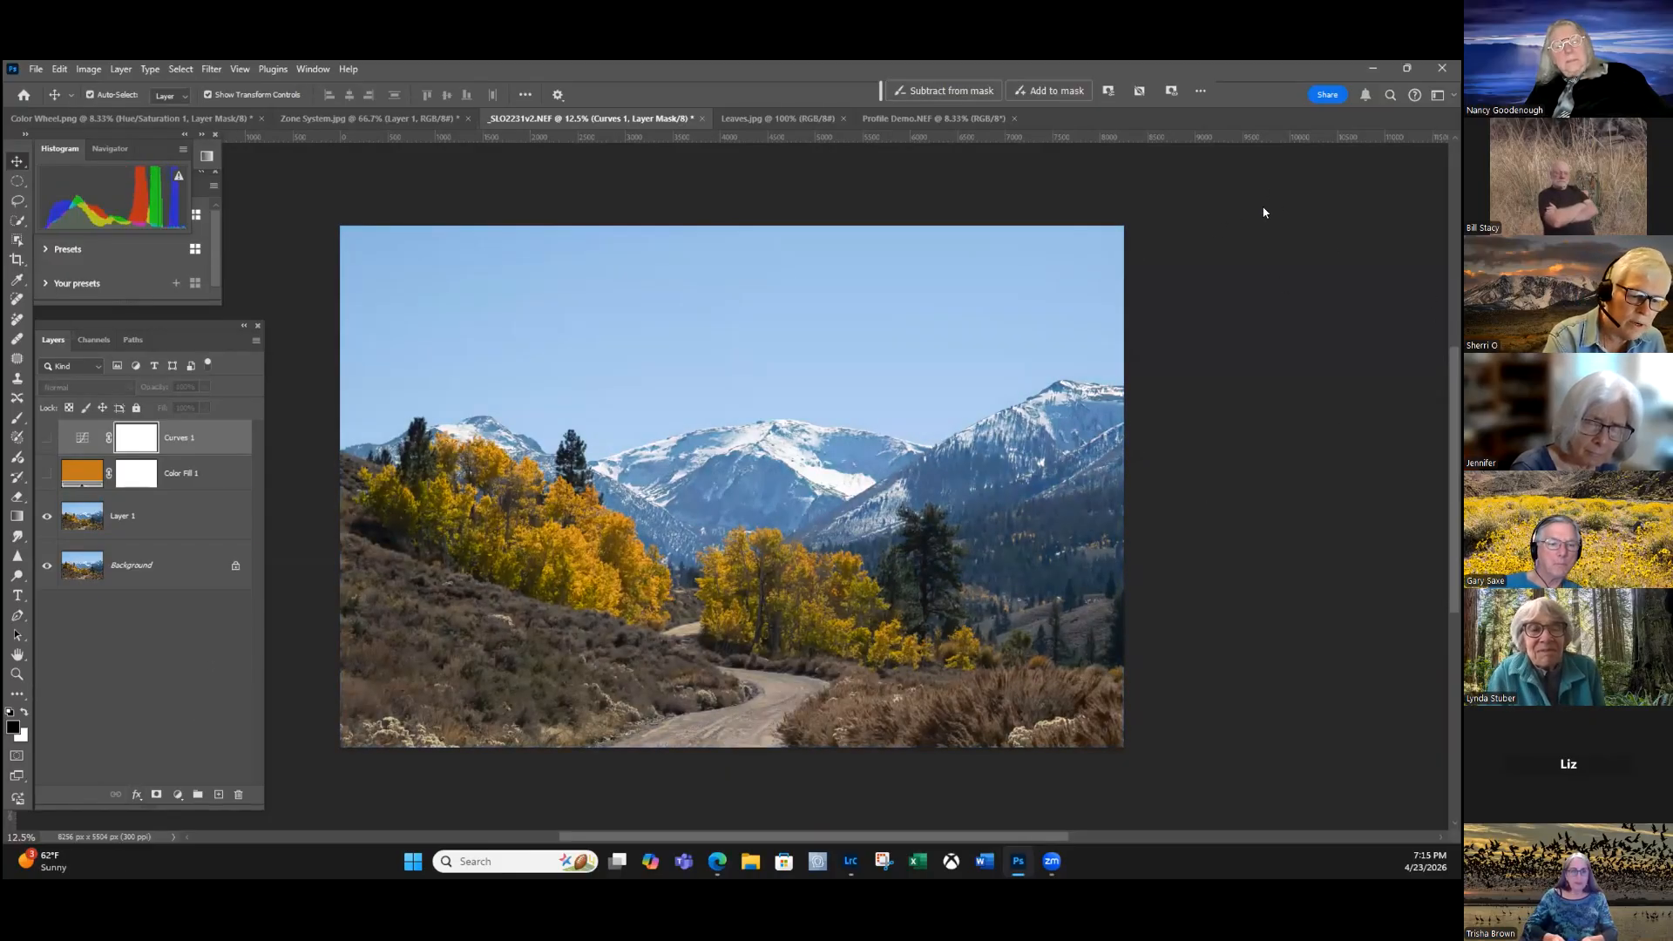
click(177, 794)
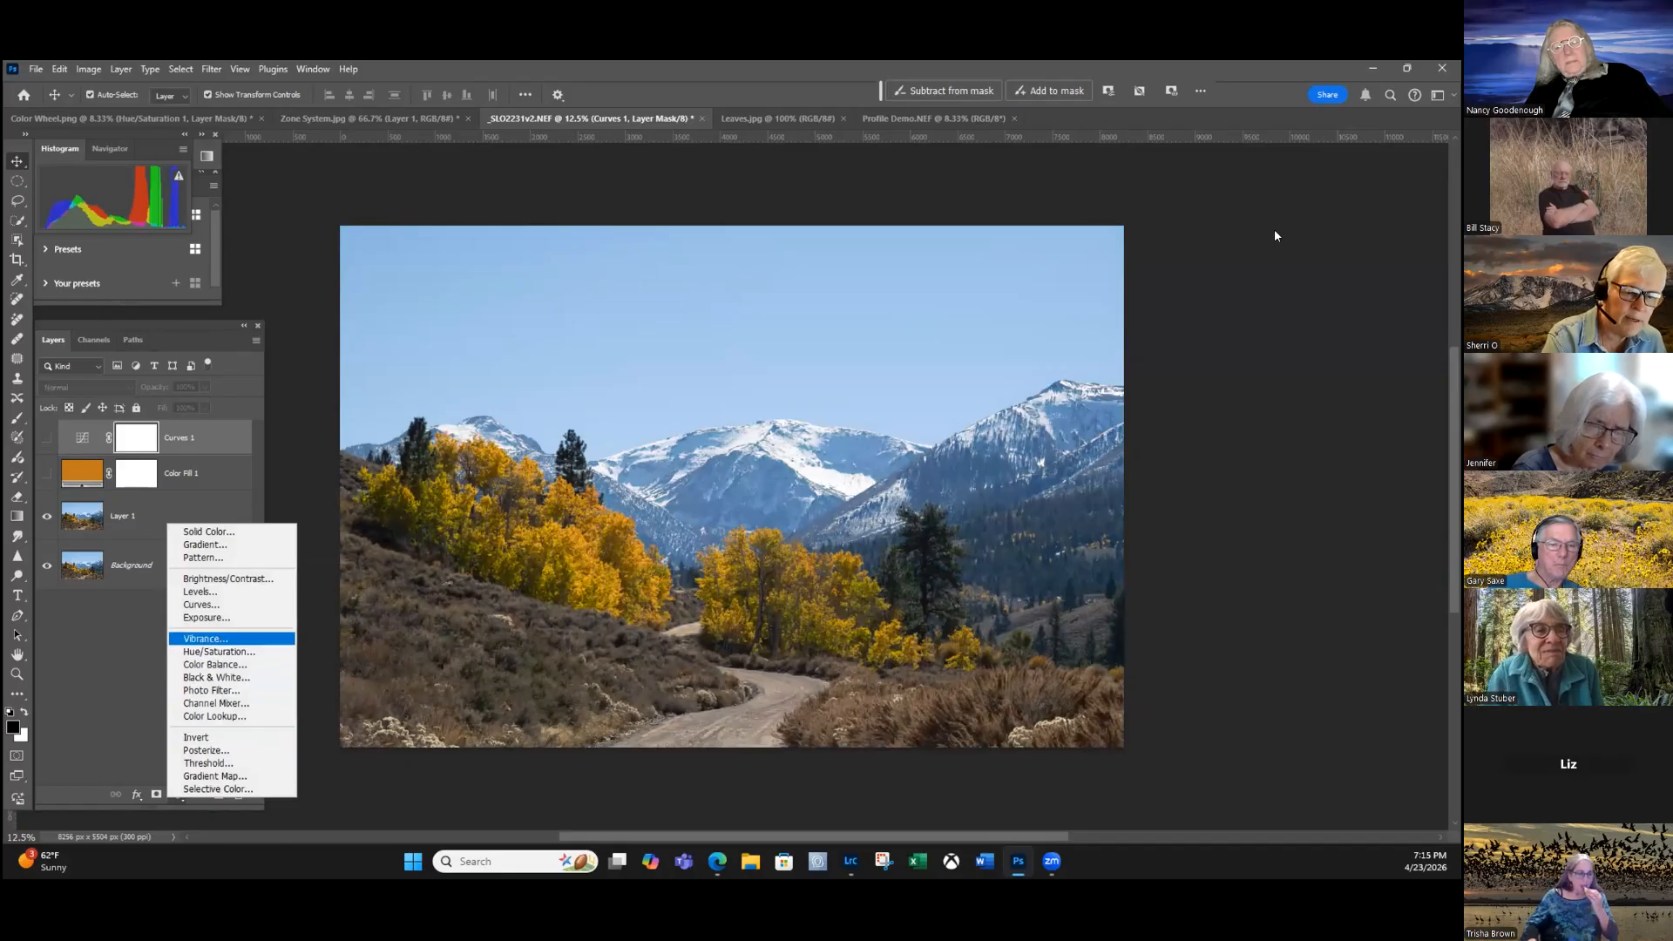
click(206, 639)
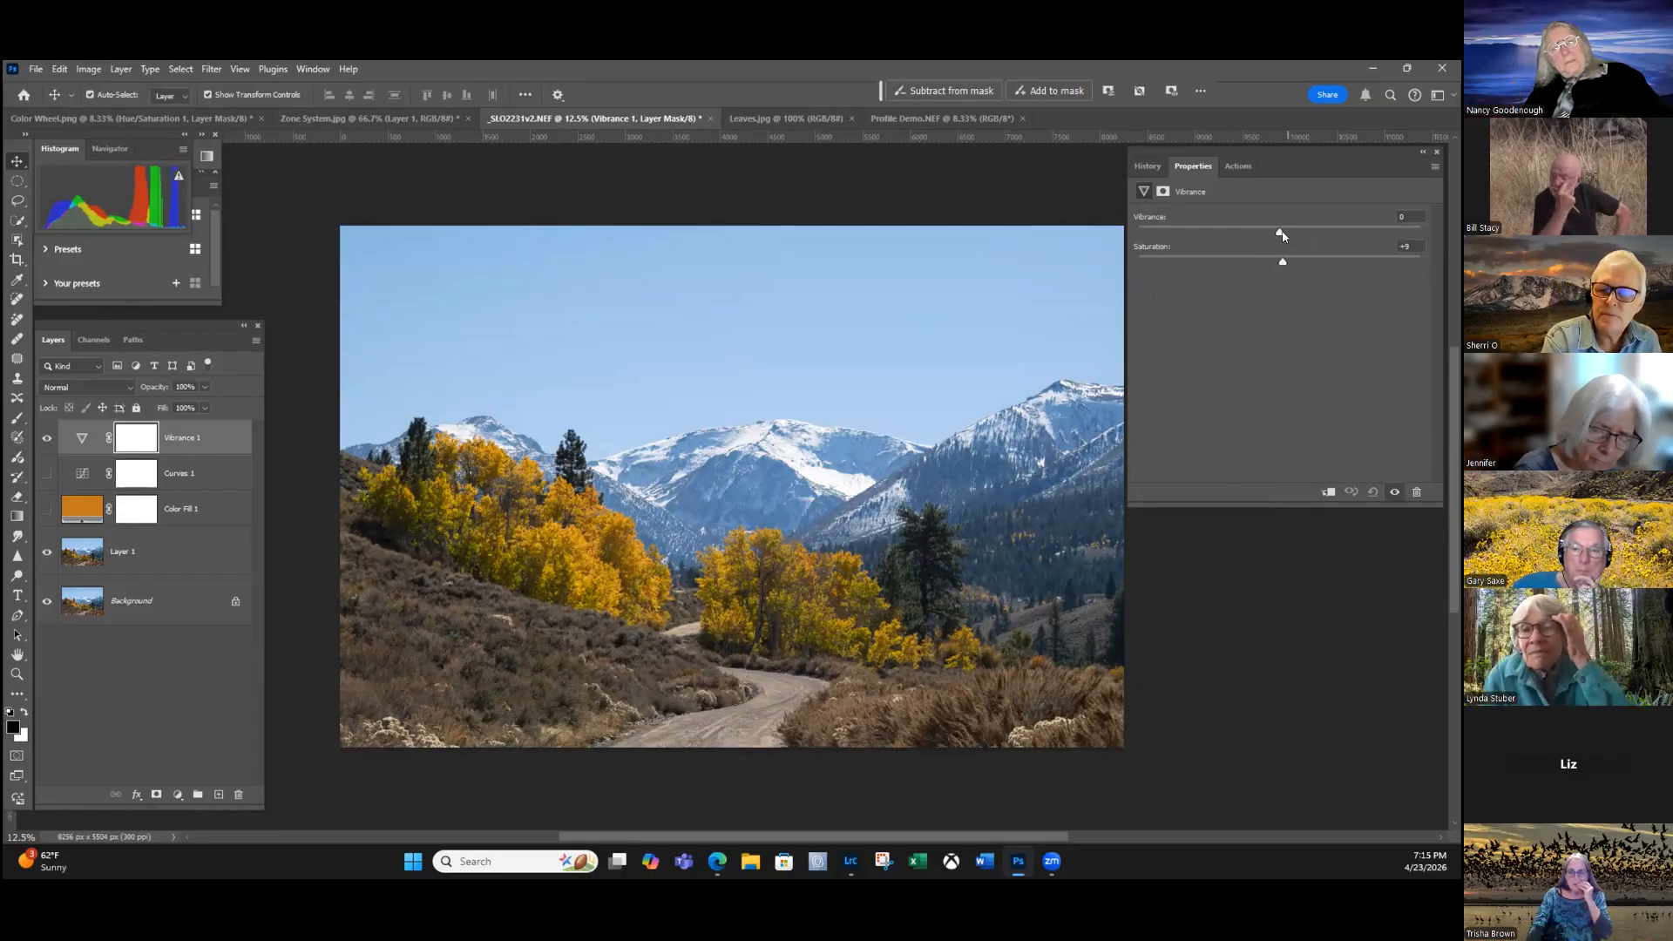
Undo the Saturation change on the Vibrance layer and raise Vibrance to +100.
key(ctrl+z)
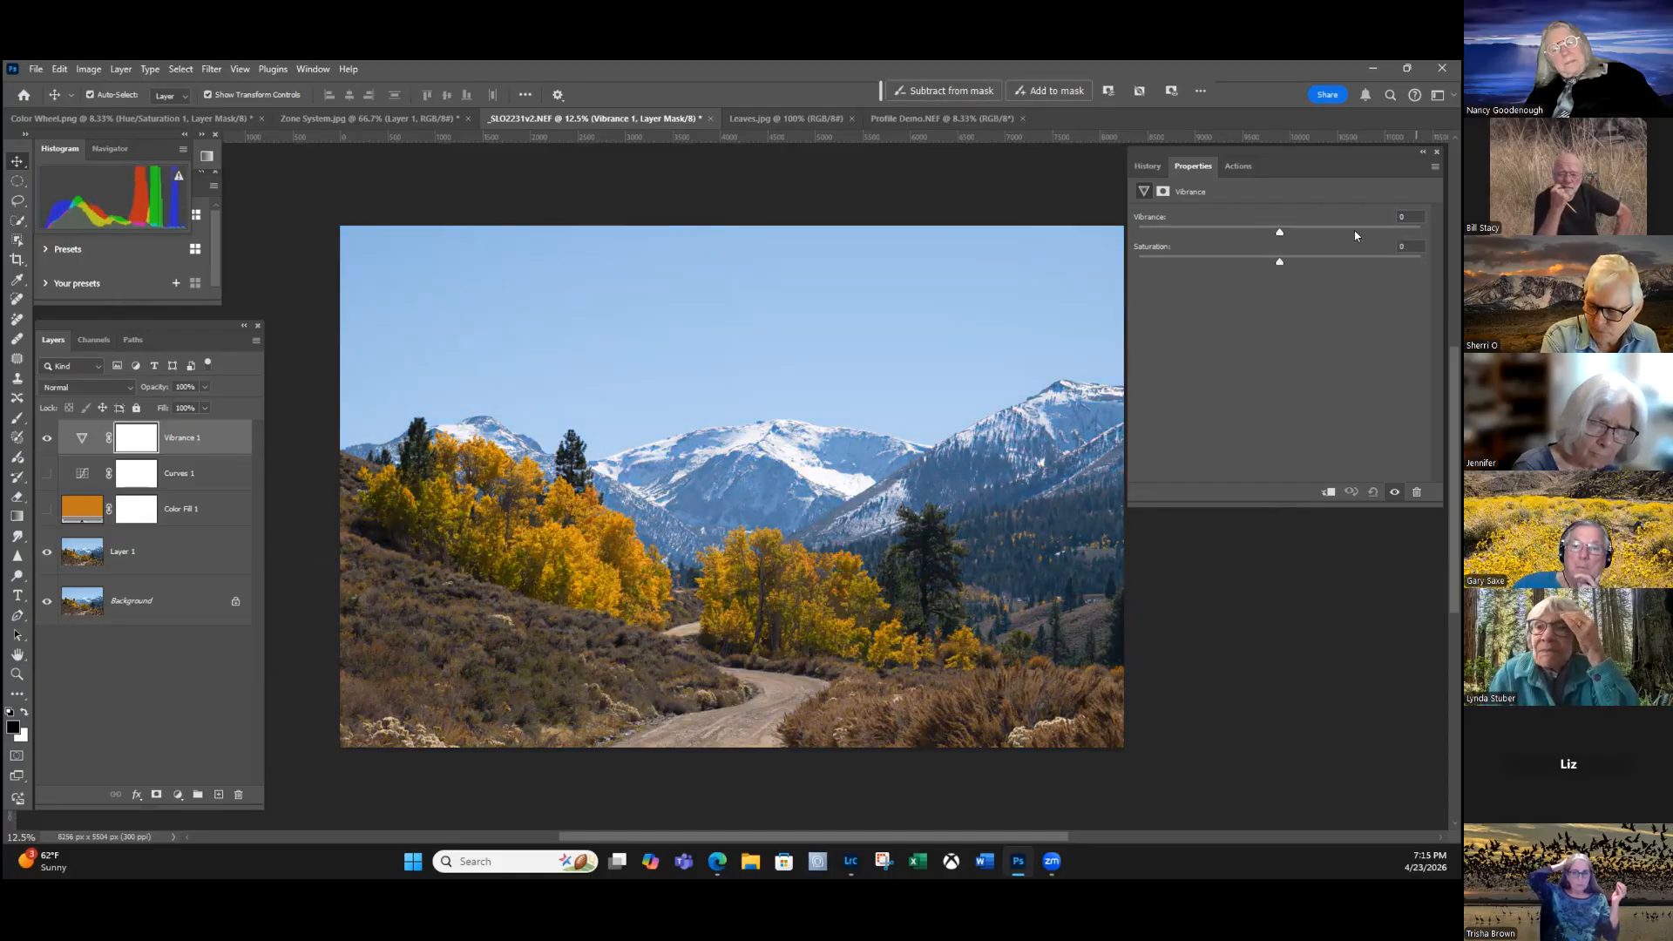
drag(1280, 232, 1281, 232)
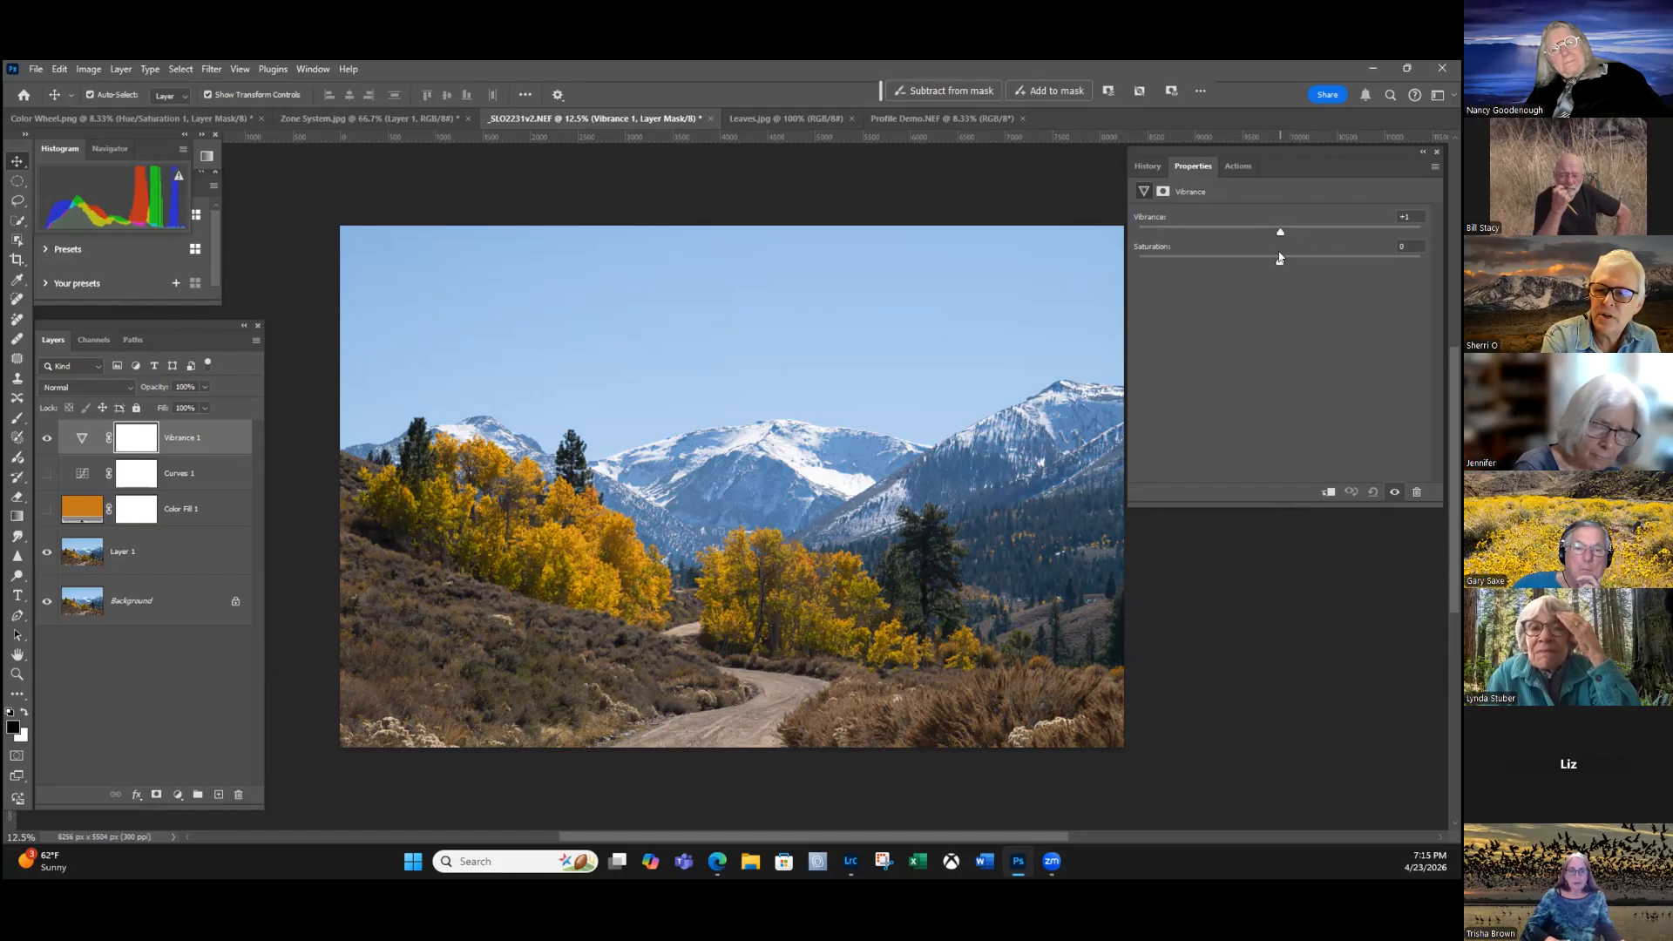
drag(1391, 232, 1421, 232)
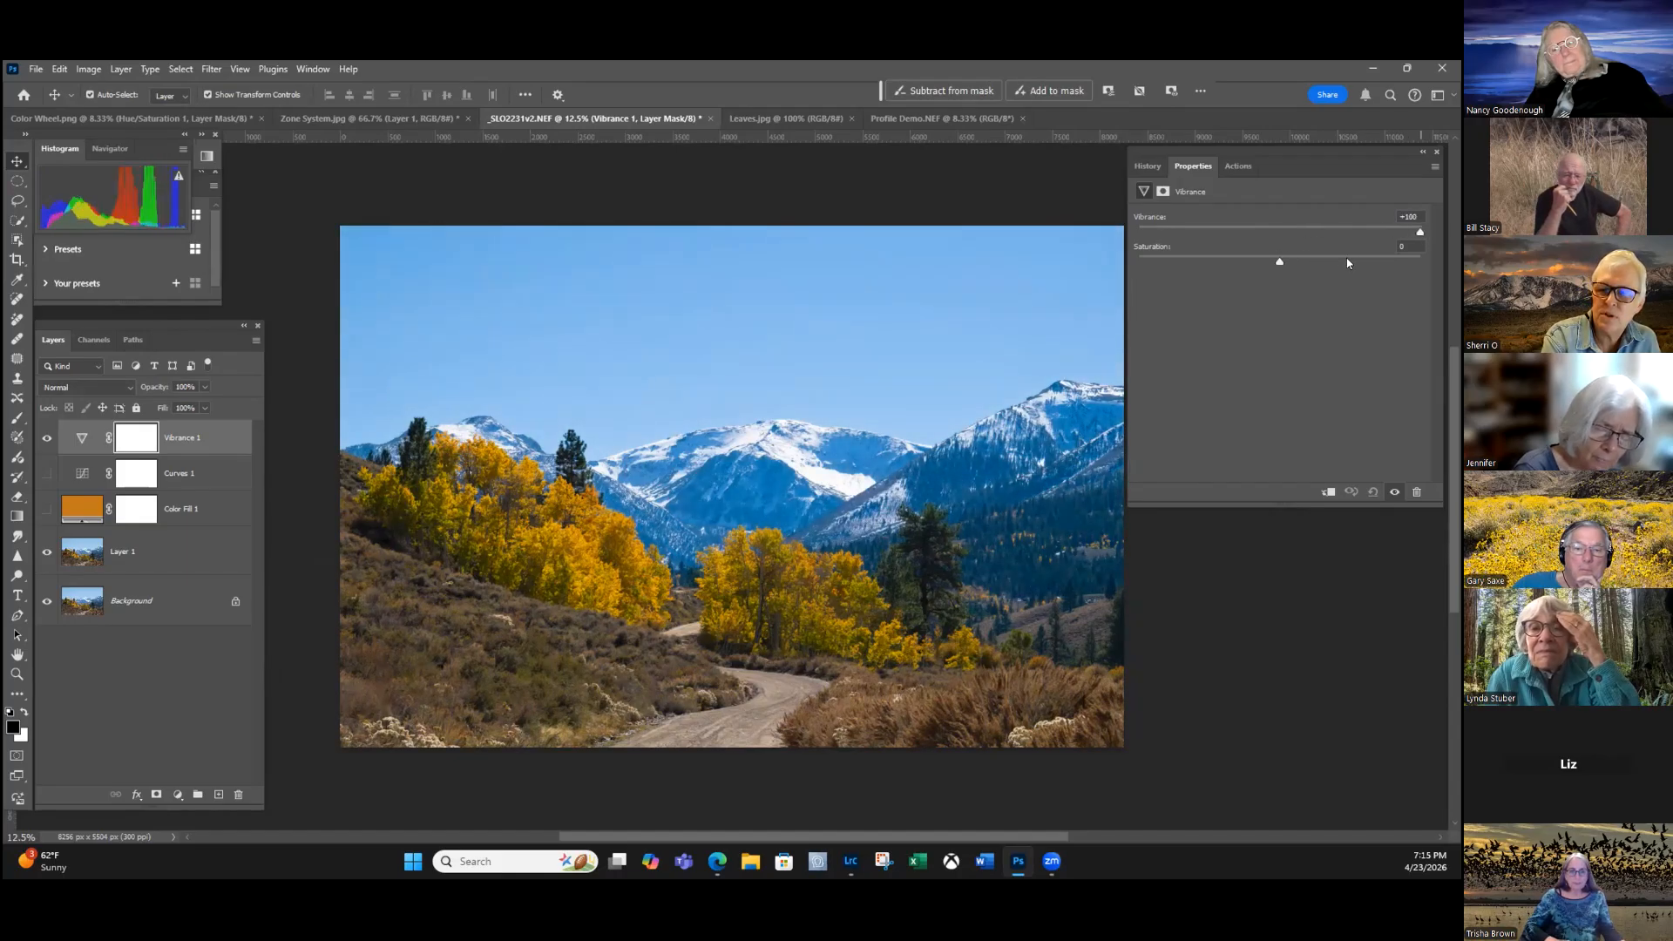
Try a raised Saturation with Vibrance reset to 0, and undo both changes.
click(1283, 231)
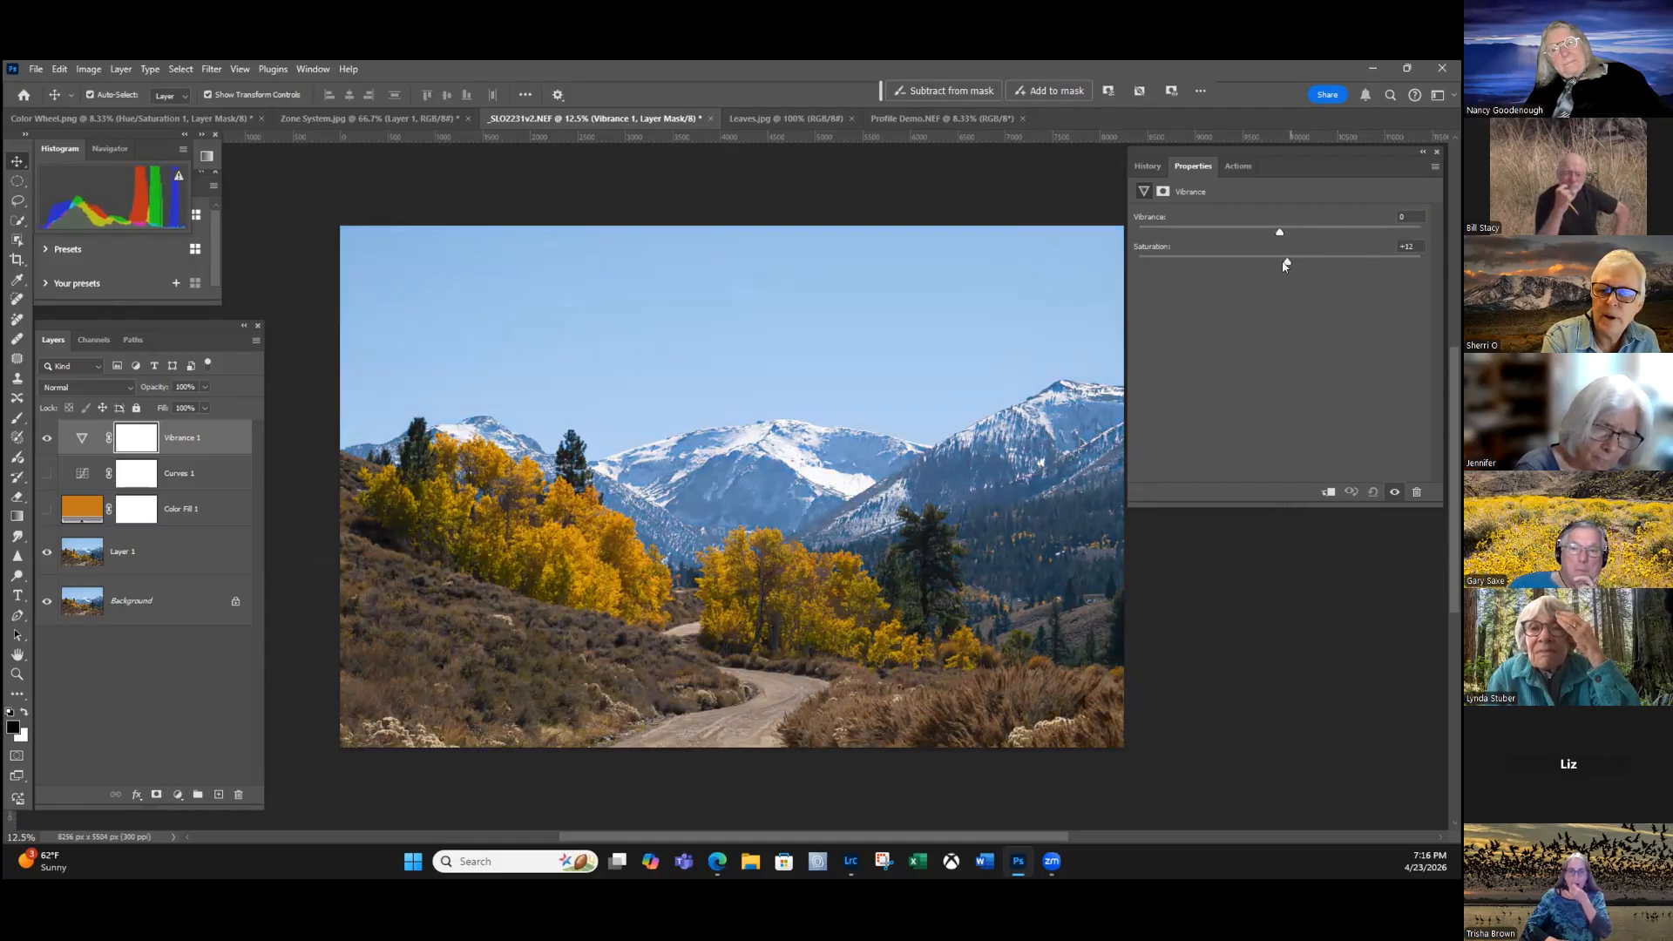
drag(1282, 261, 1342, 262)
key(ctrl+z)
key(ctrl+z)
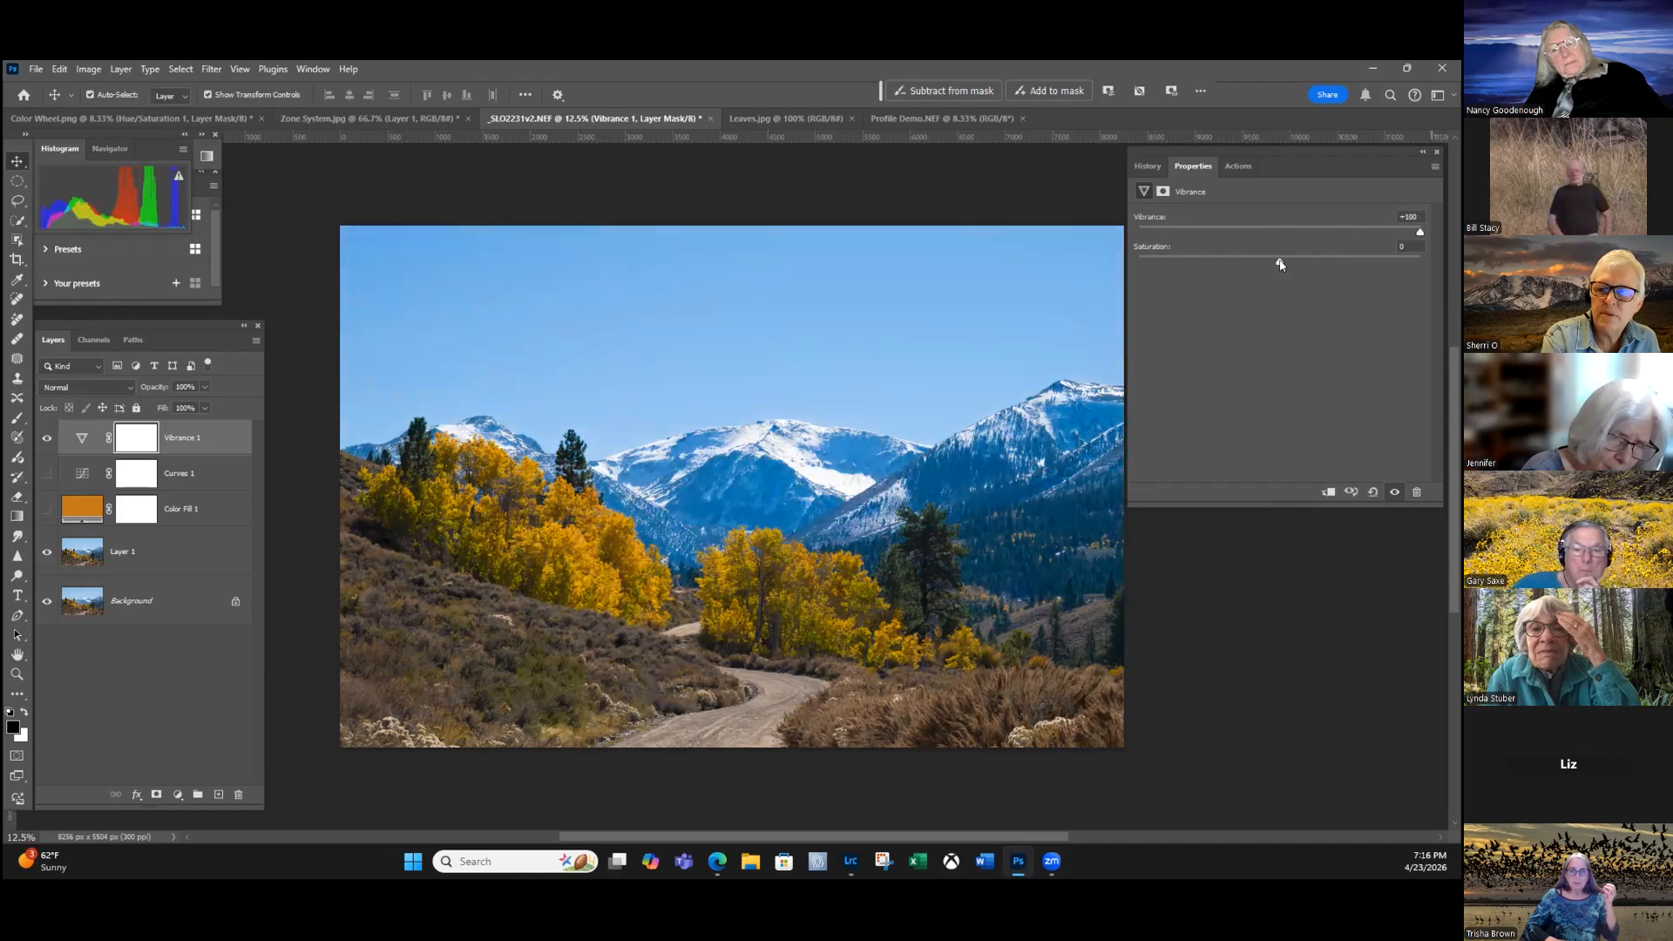
drag(1280, 261, 1280, 261)
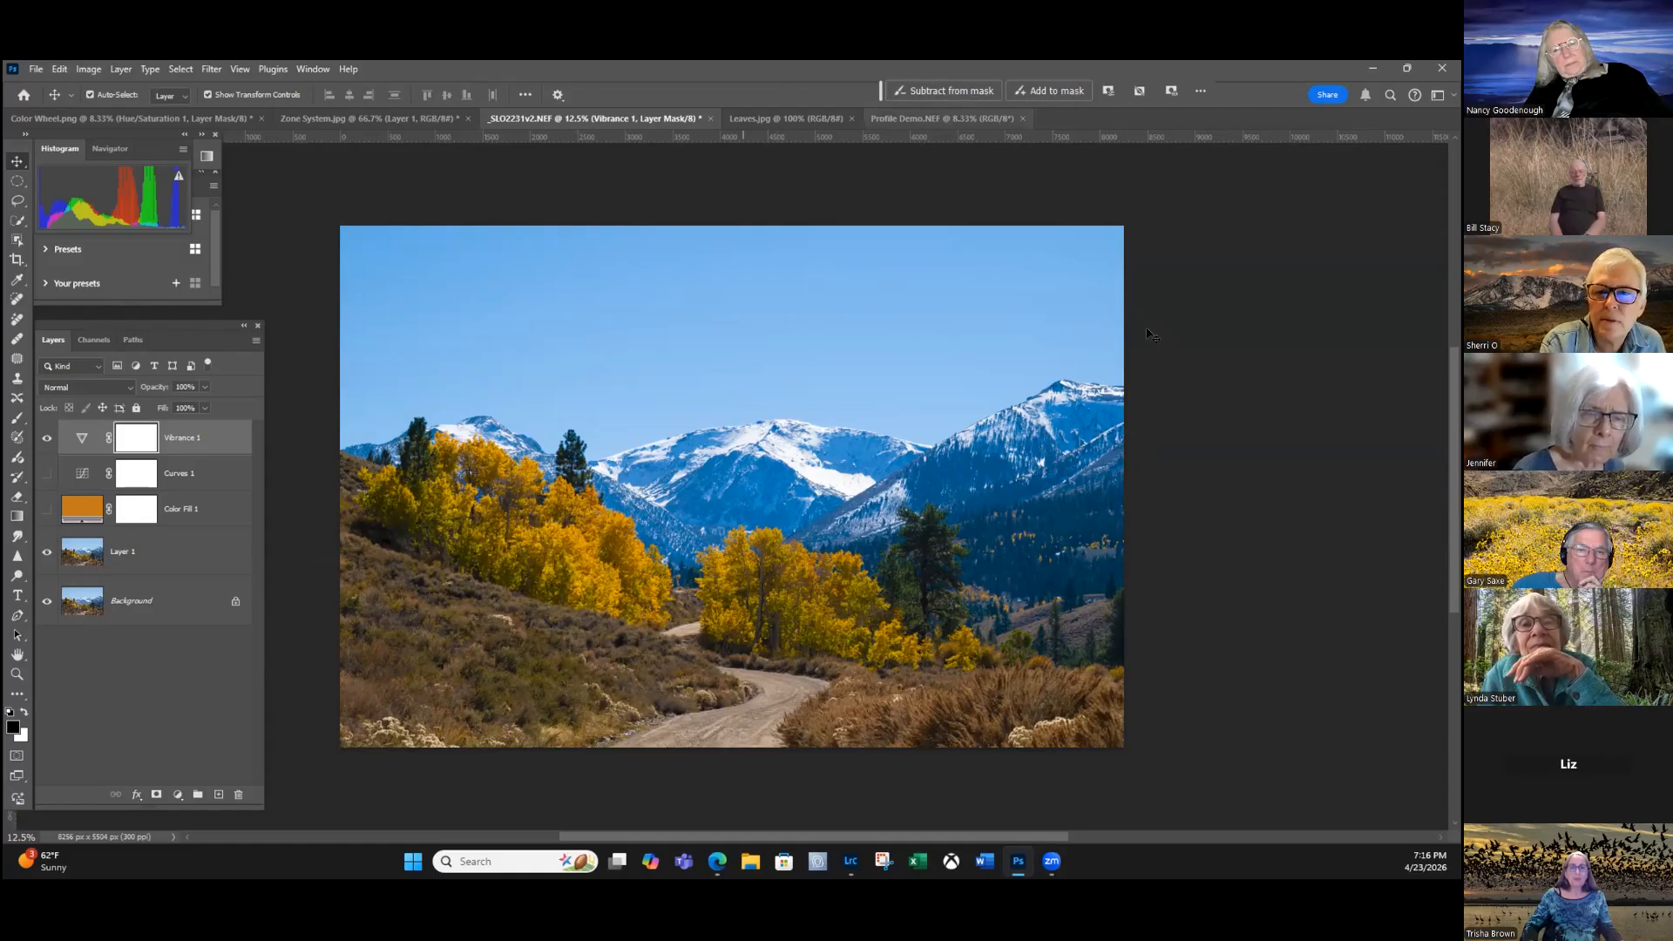
In Leaves.jpg, duplicate the Background layer and add a Selective Color adjustment layer above the copy.
key(ctrl+Tab)
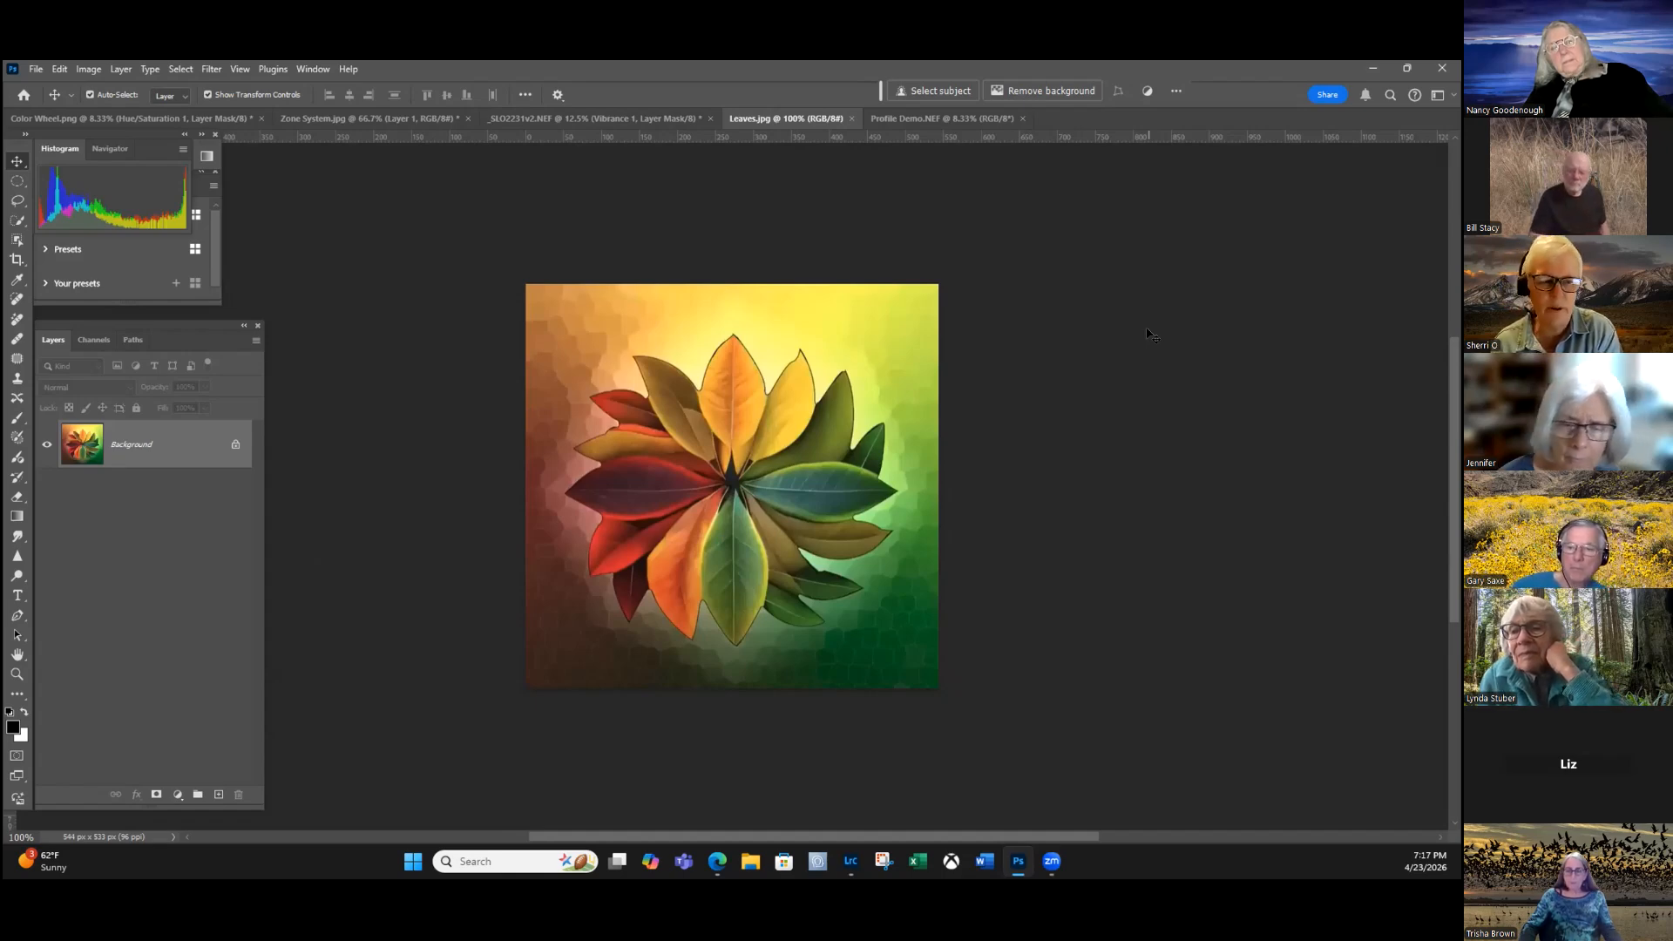
key(ctrl)
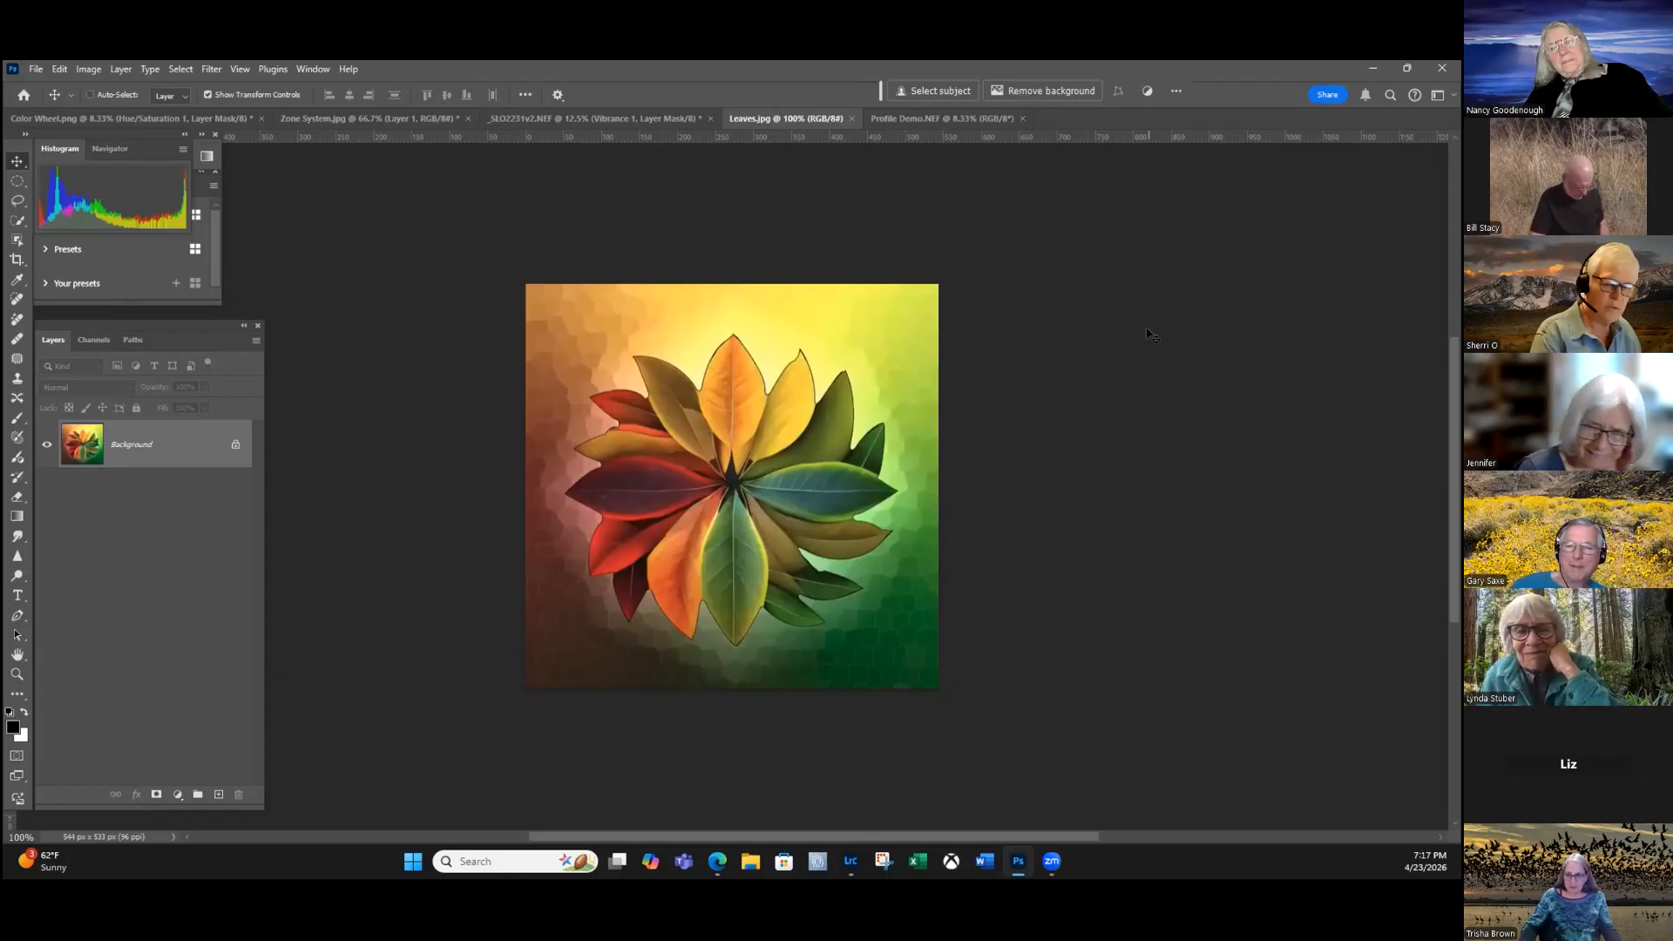
key(ctrl+j)
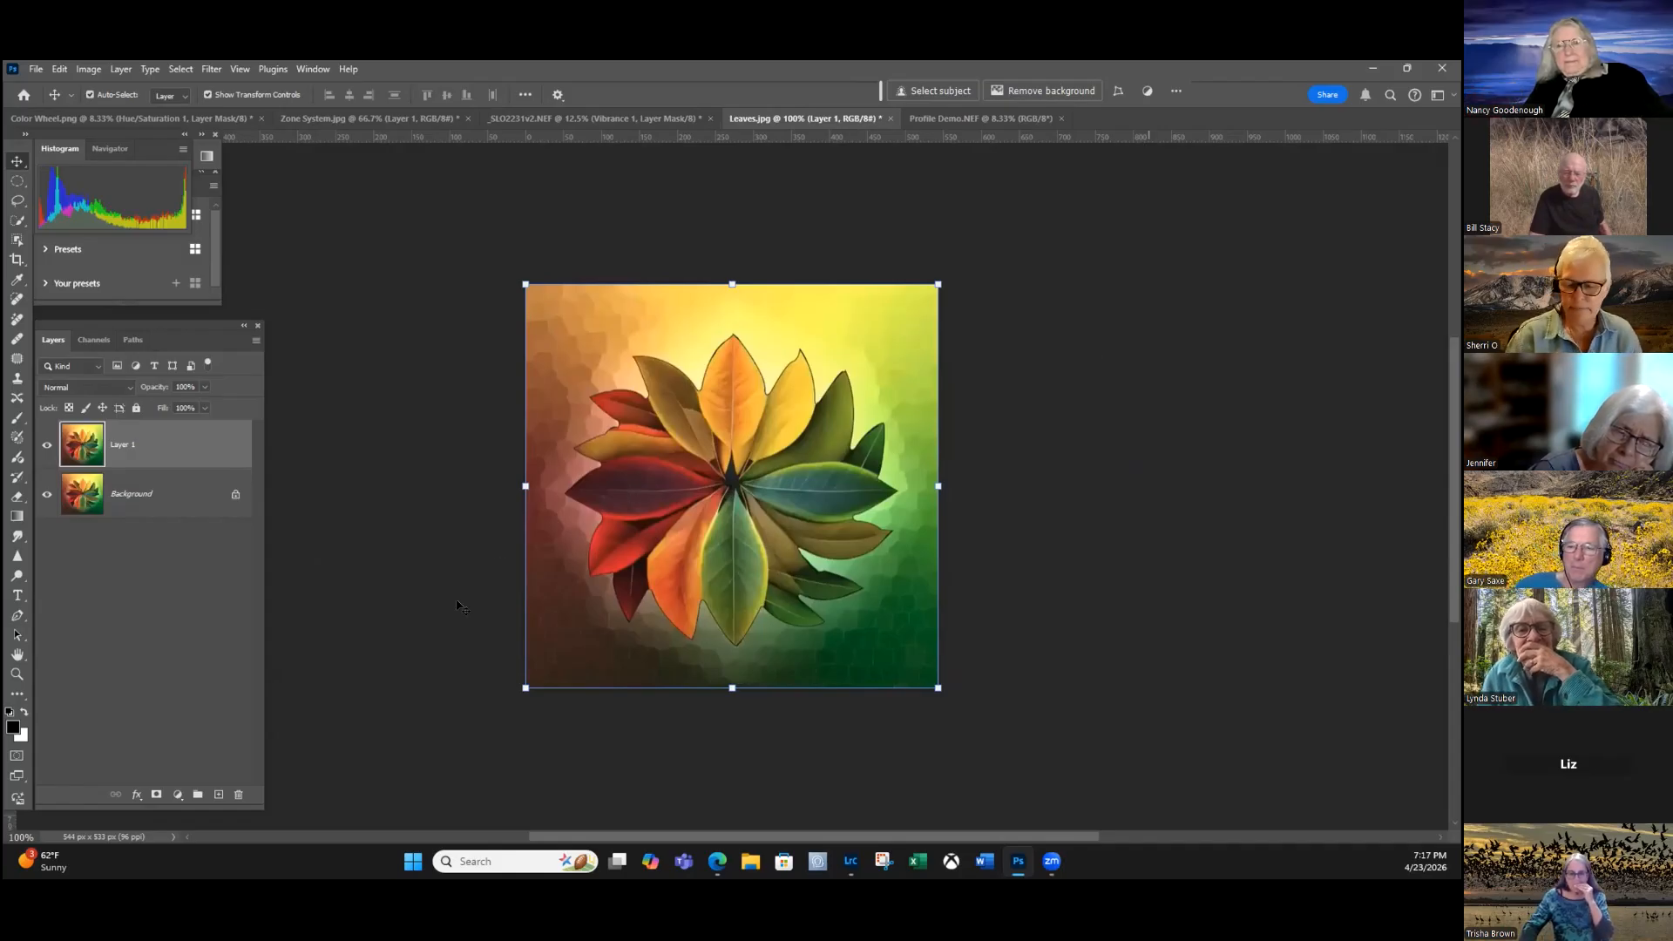
click(194, 787)
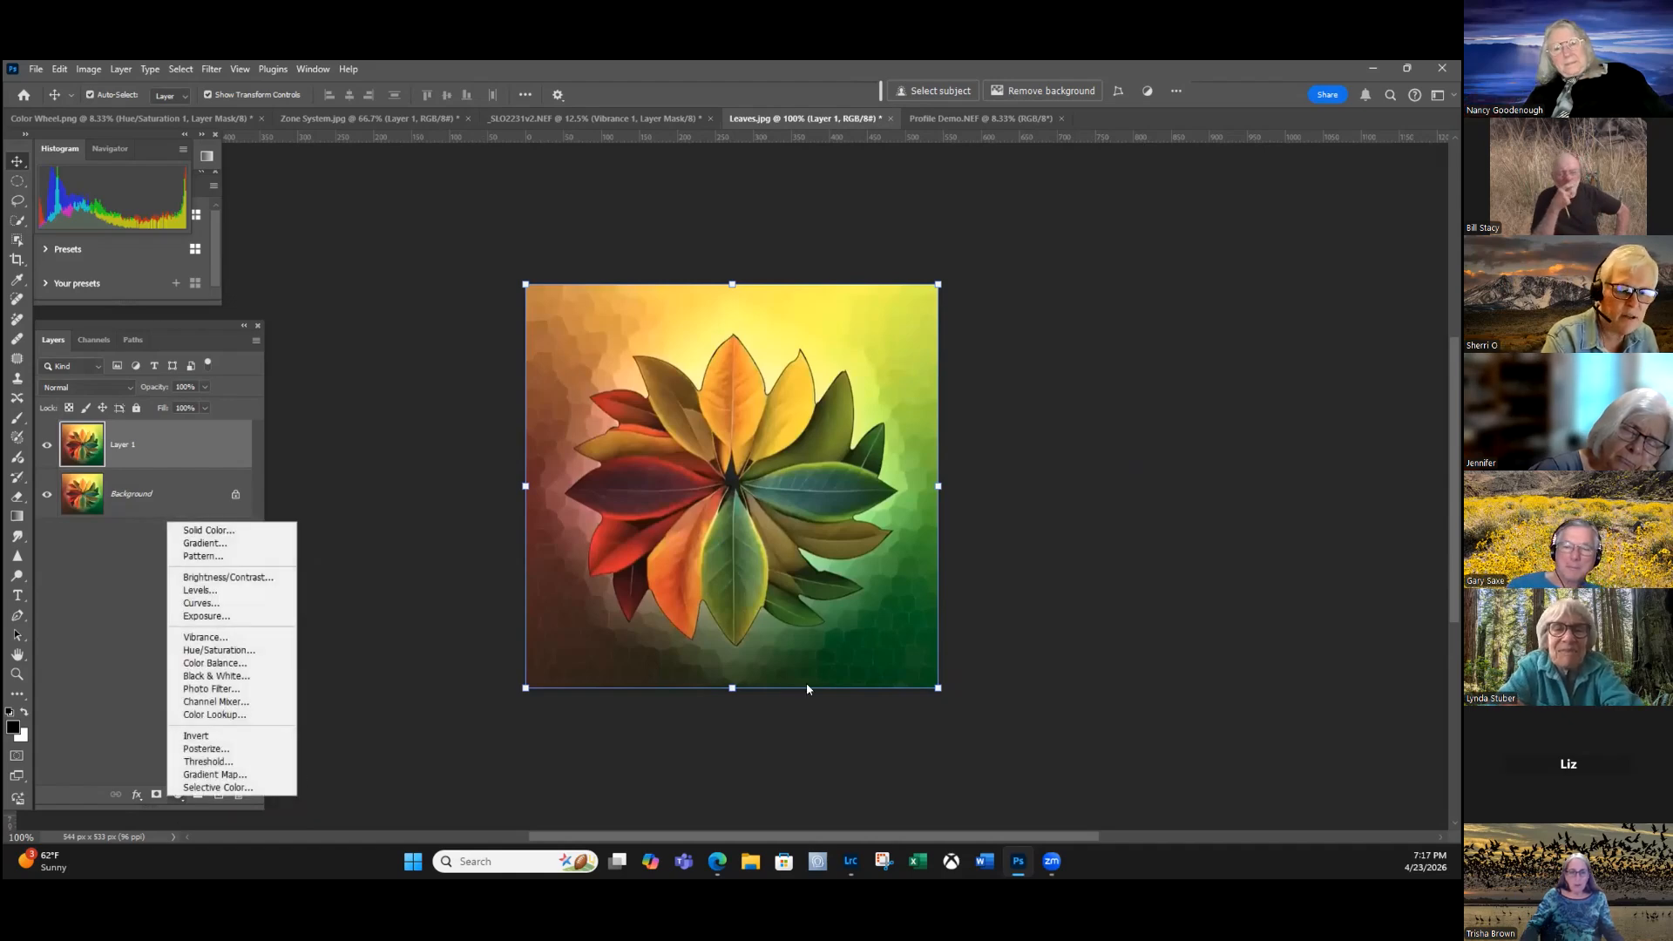
key(Return)
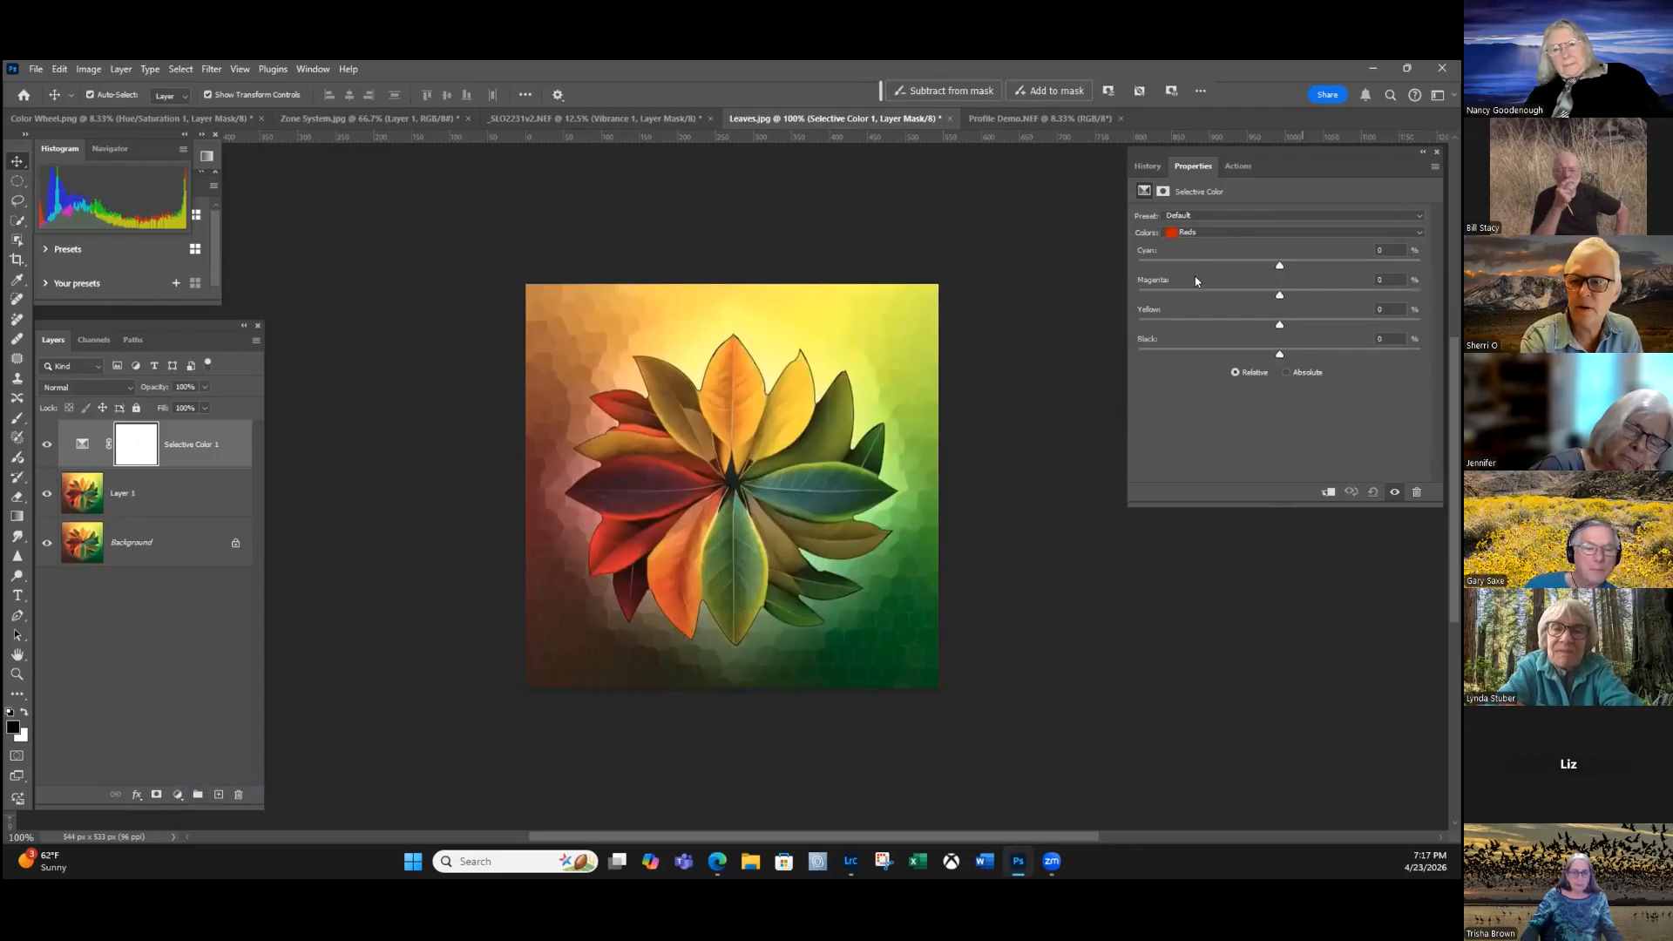
Review the color ranges offered by the Selective Color adjustment, from Reds through Blacks, keeping Reds selected.
click(1202, 232)
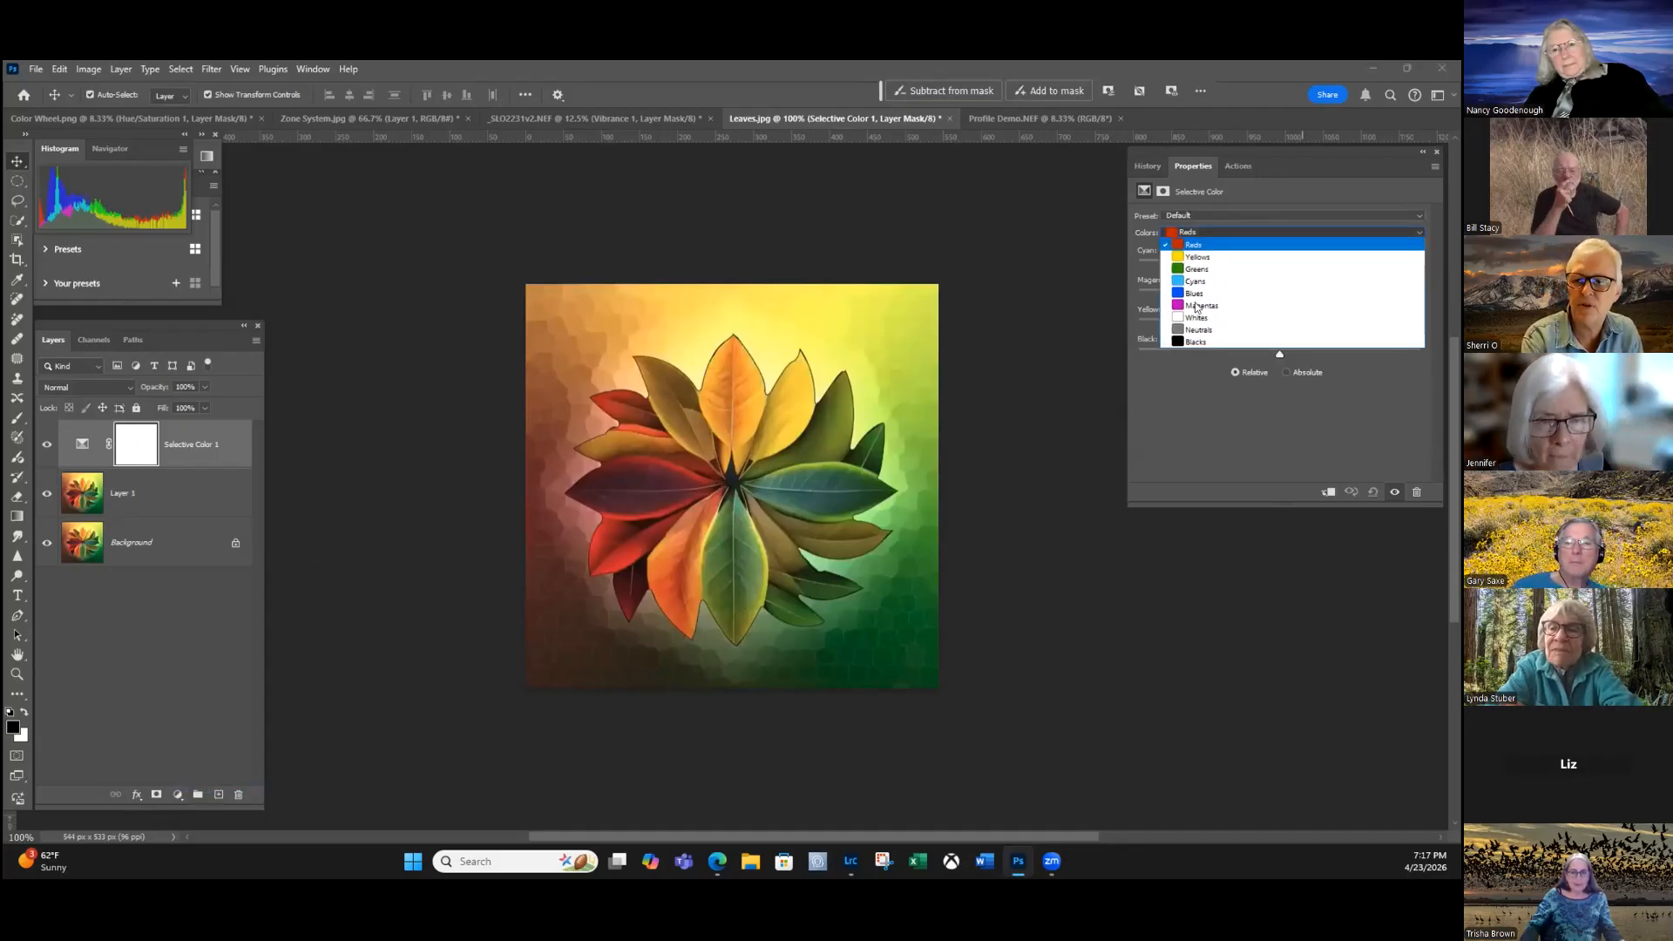
key(Down)
key(Down)
key(Down)
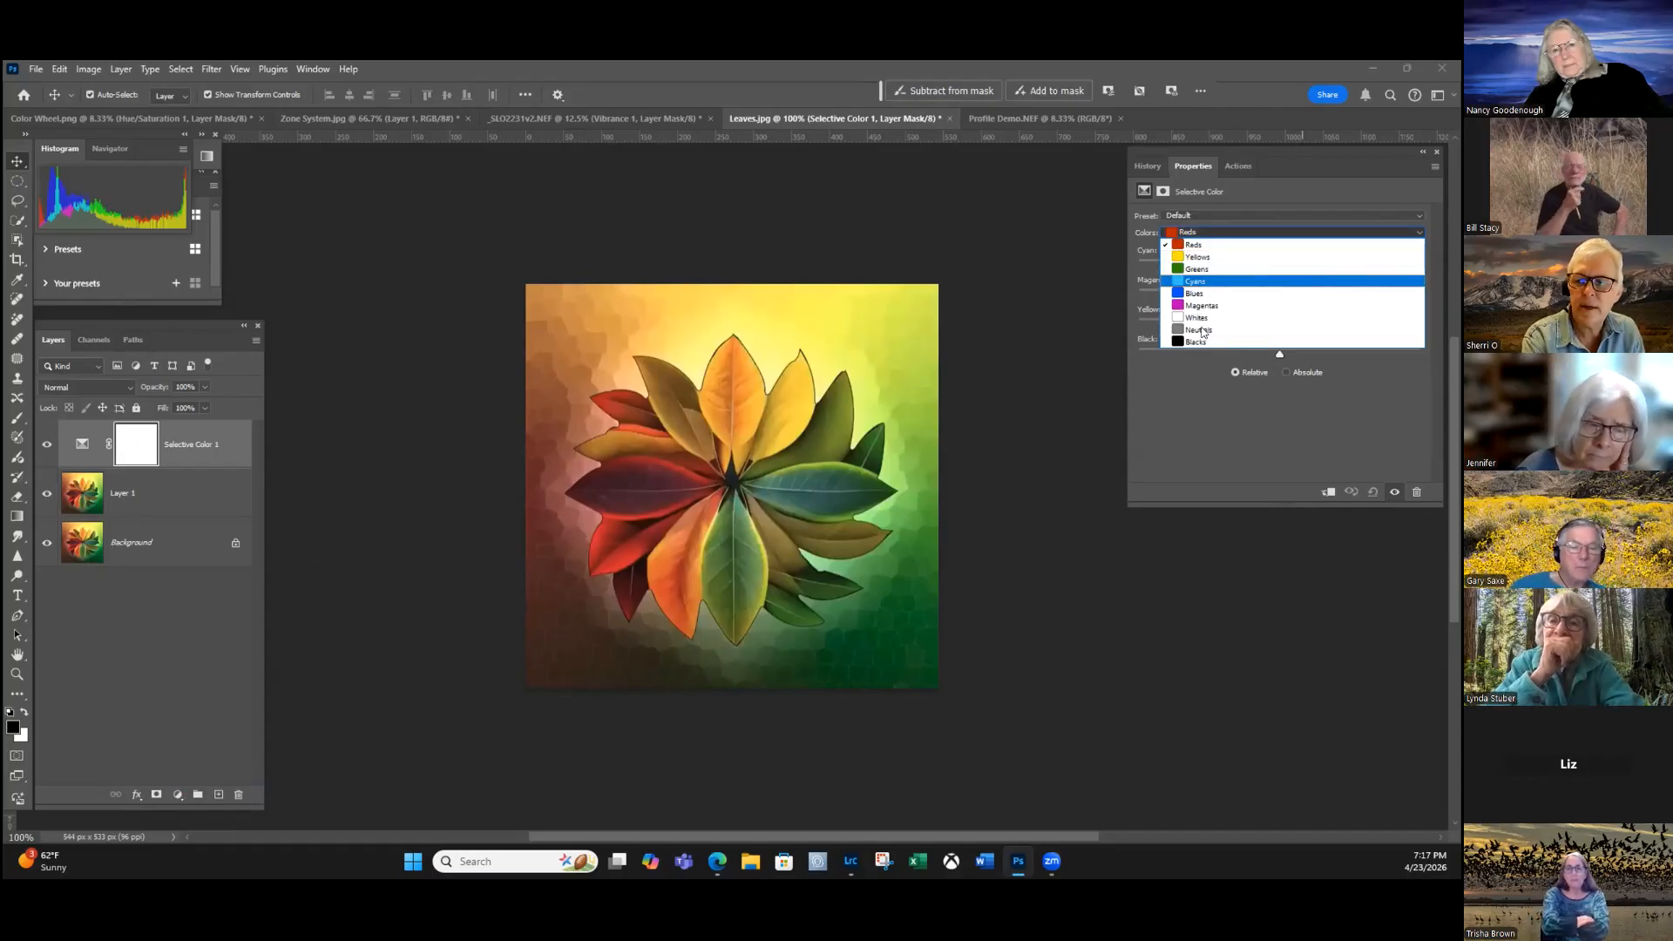
key(Down)
key(Down)
key(Down)
key(Down)
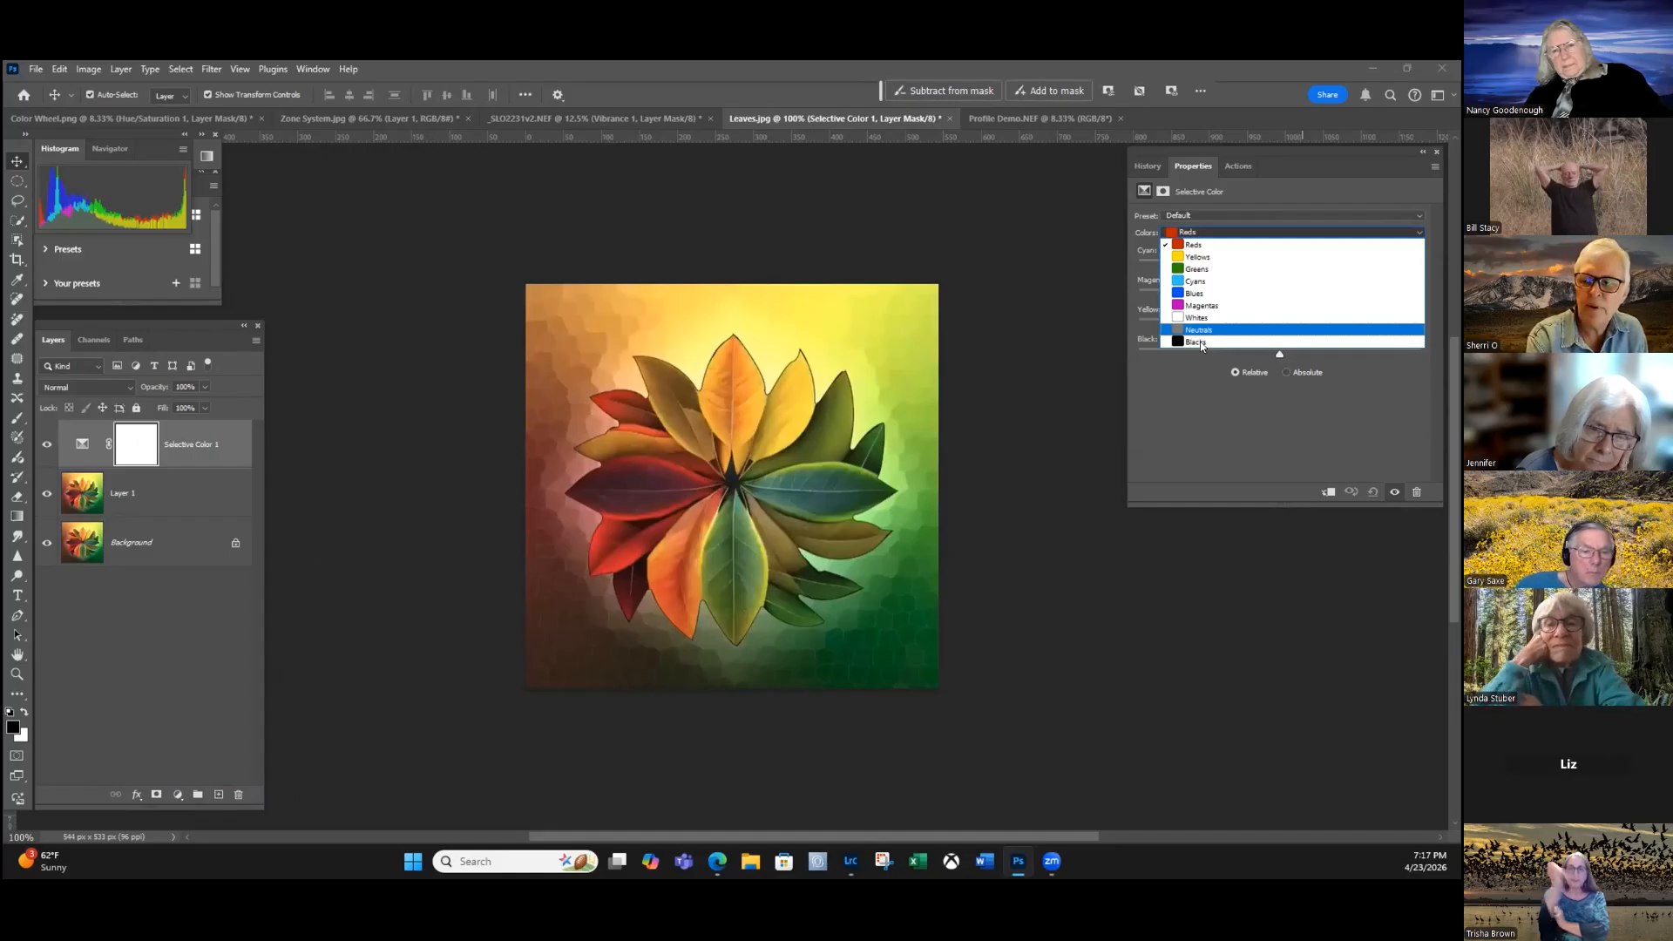
key(Down)
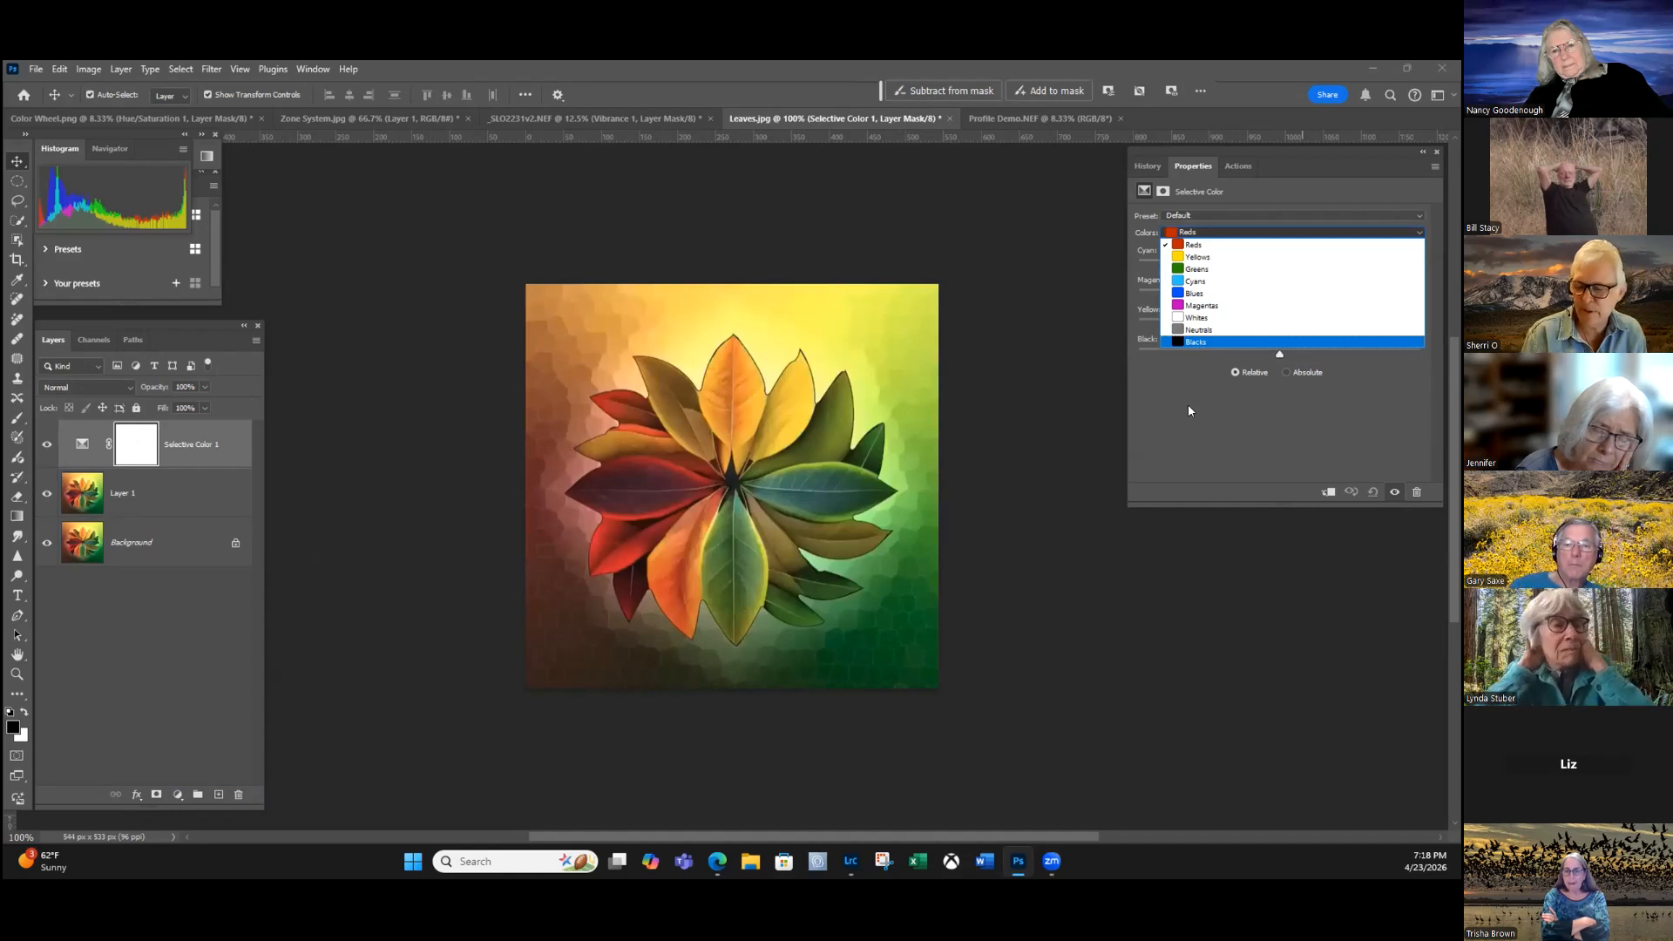
scroll(1275, 263, up, 1)
scroll(1276, 263, down, 1)
click(1157, 254)
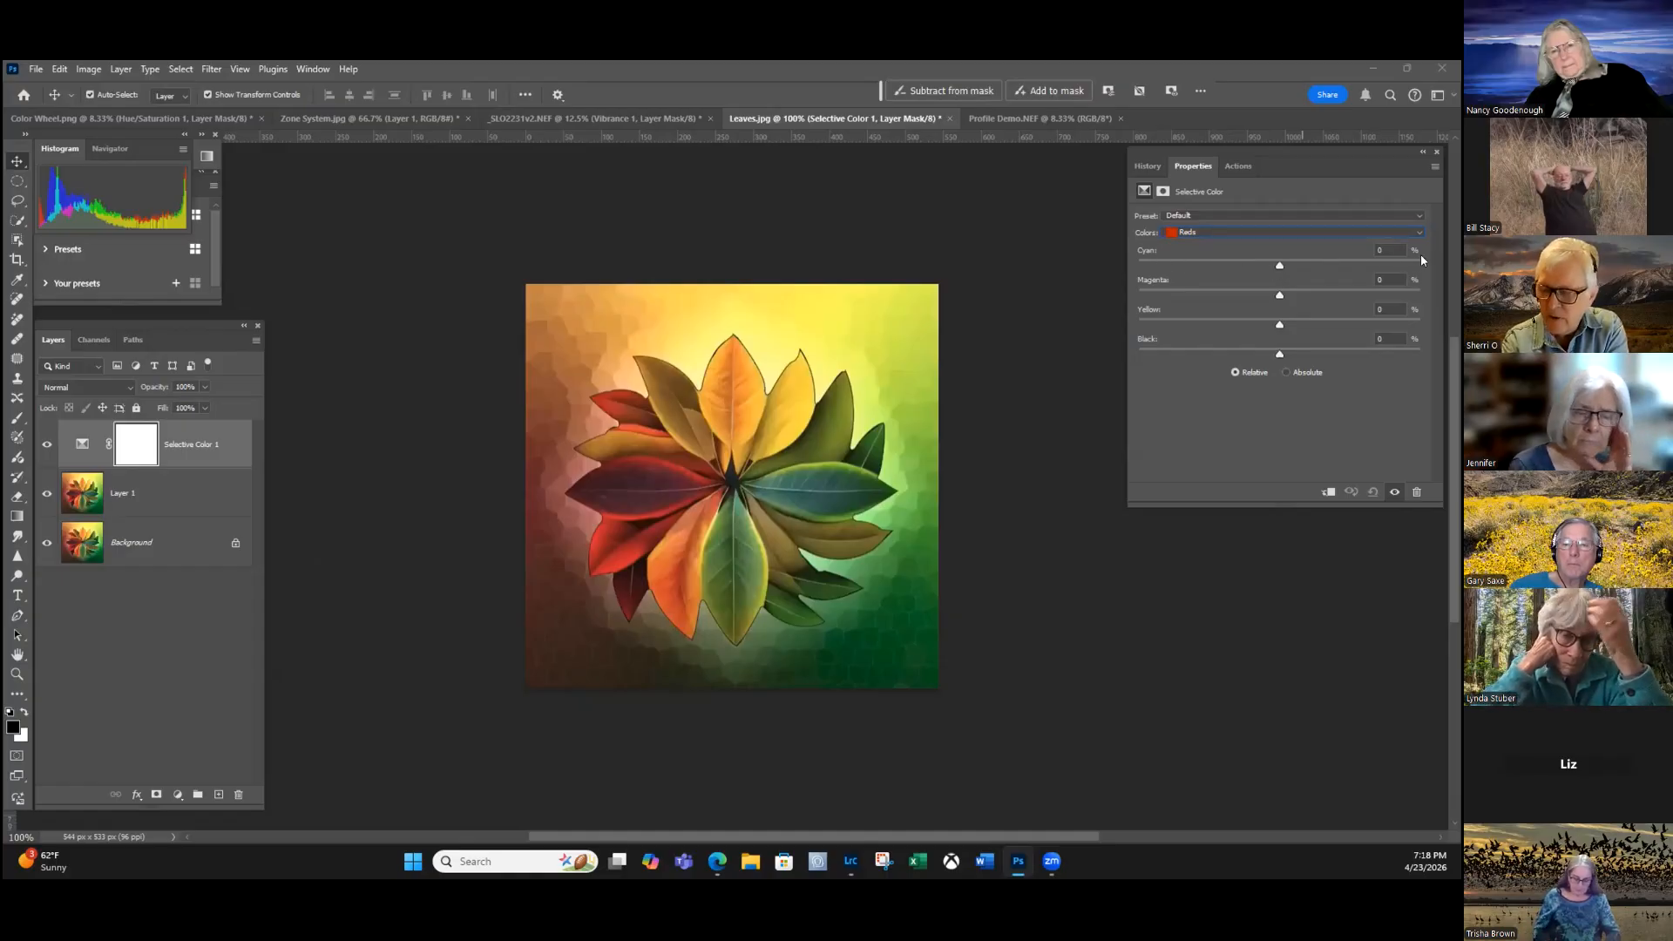
Try raising Cyan in the Reds range to +100%, and return it to 0.
drag(1280, 265, 1419, 266)
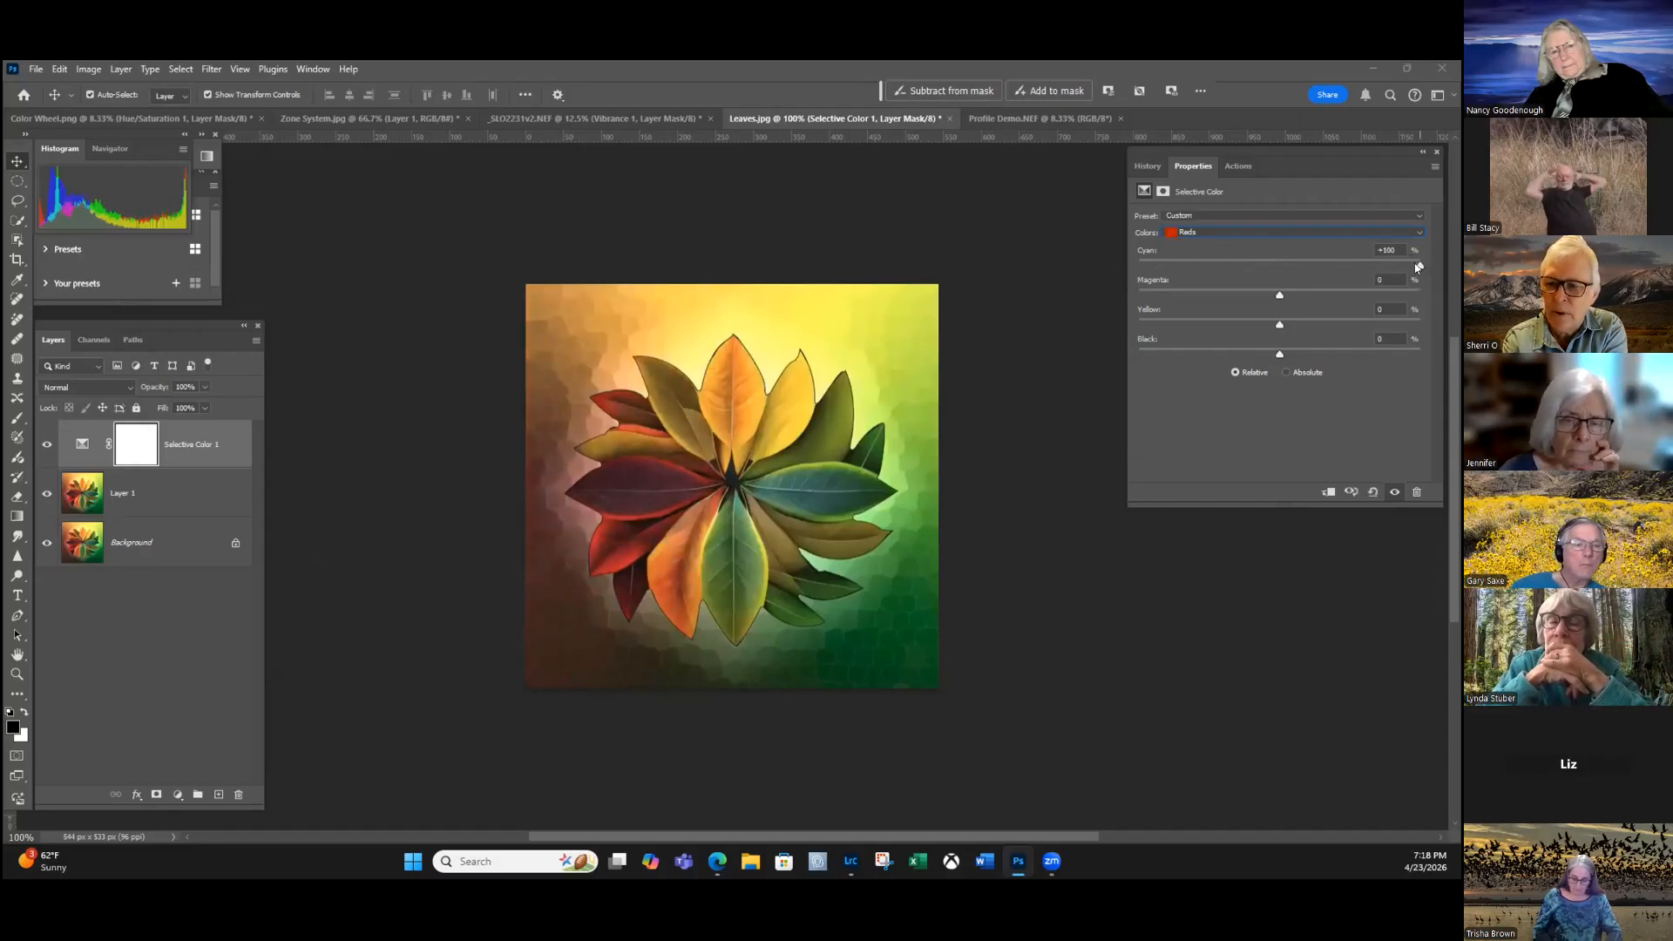
drag(1257, 260, 1426, 266)
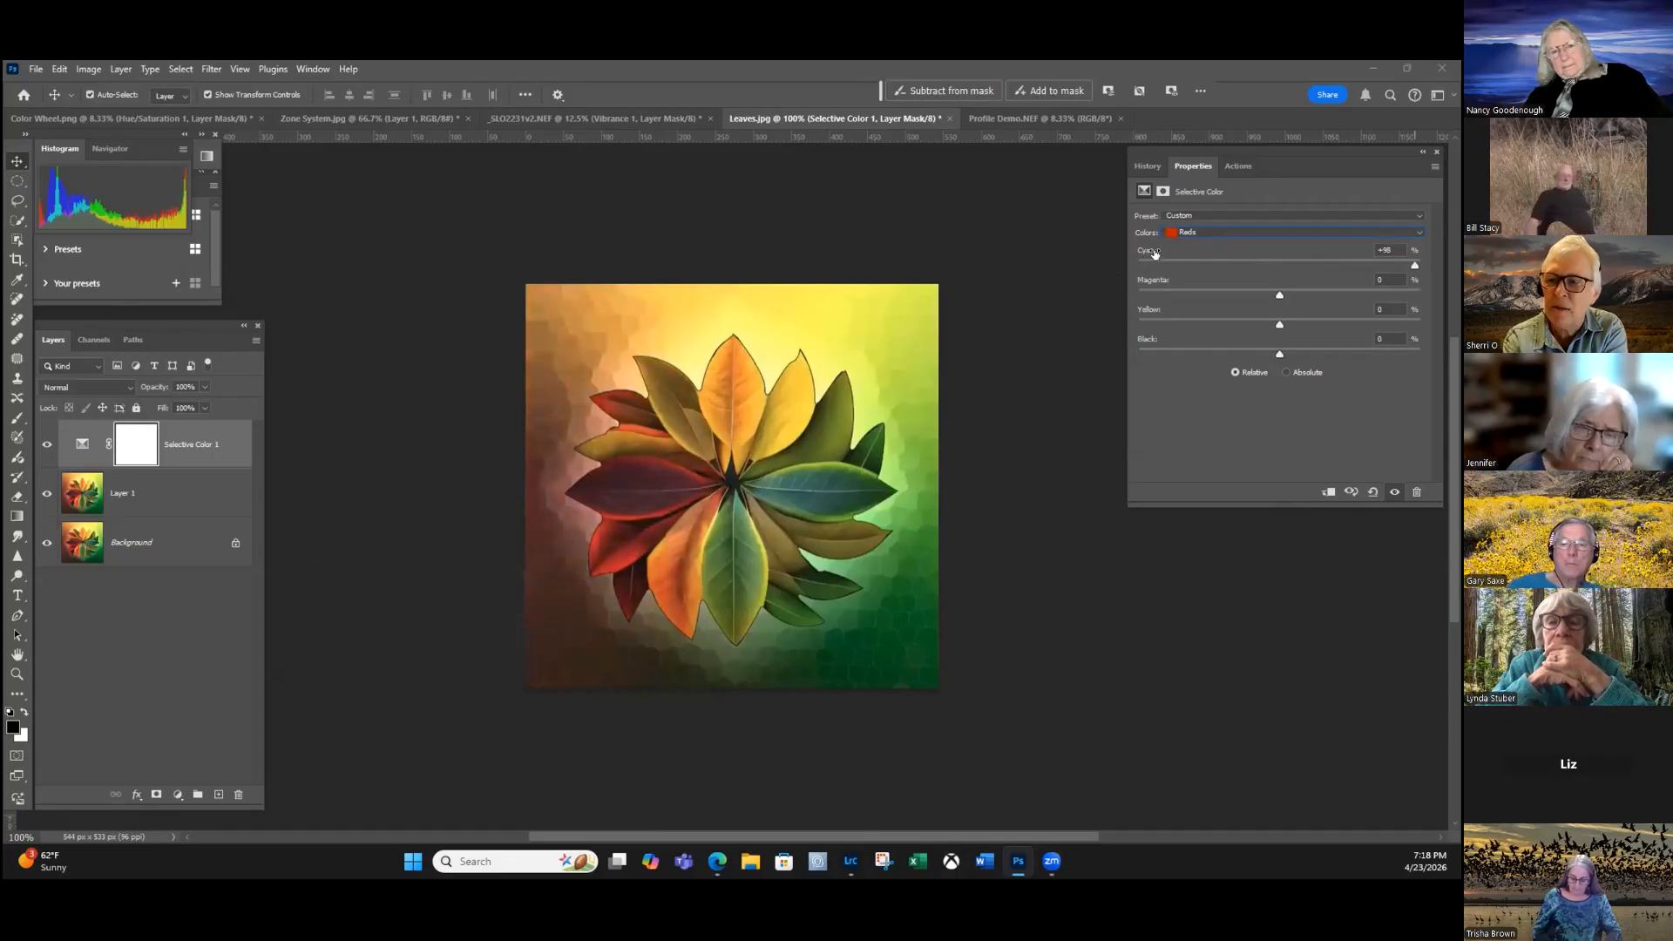
click(1281, 262)
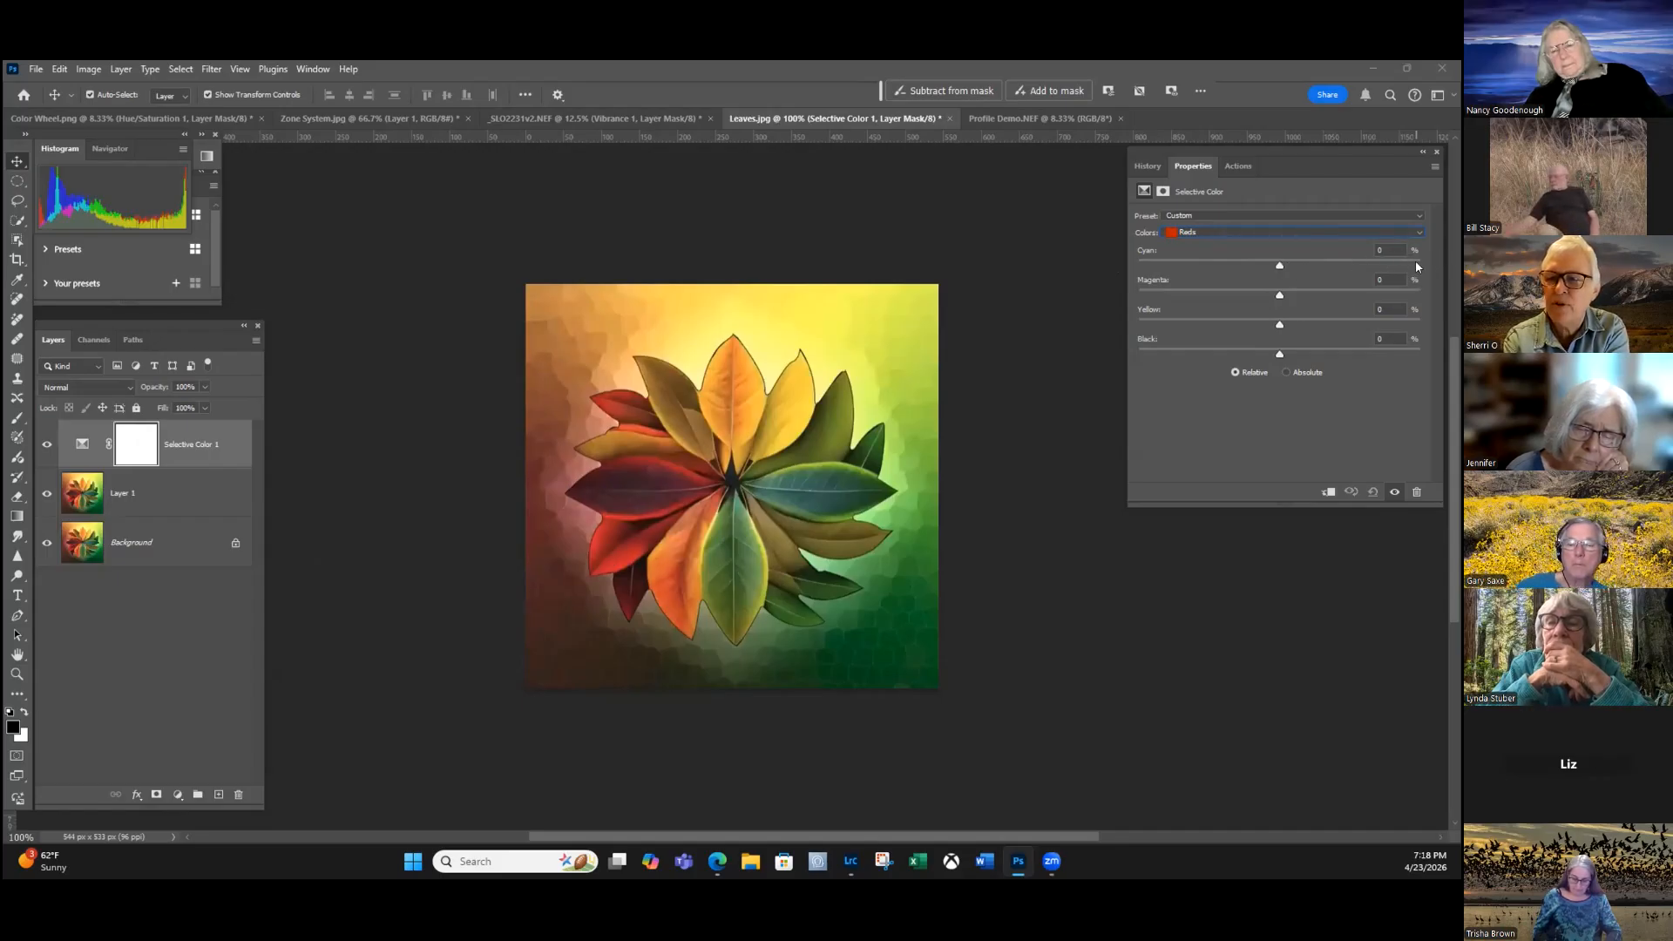
Try Cyan at -100% in the Reds range, compare with the Selective Color layer hidden and shown, and undo the change.
mouse_move(1289, 265)
mouse_down()
mouse_move(1136, 260)
mouse_move(1262, 262)
mouse_up()
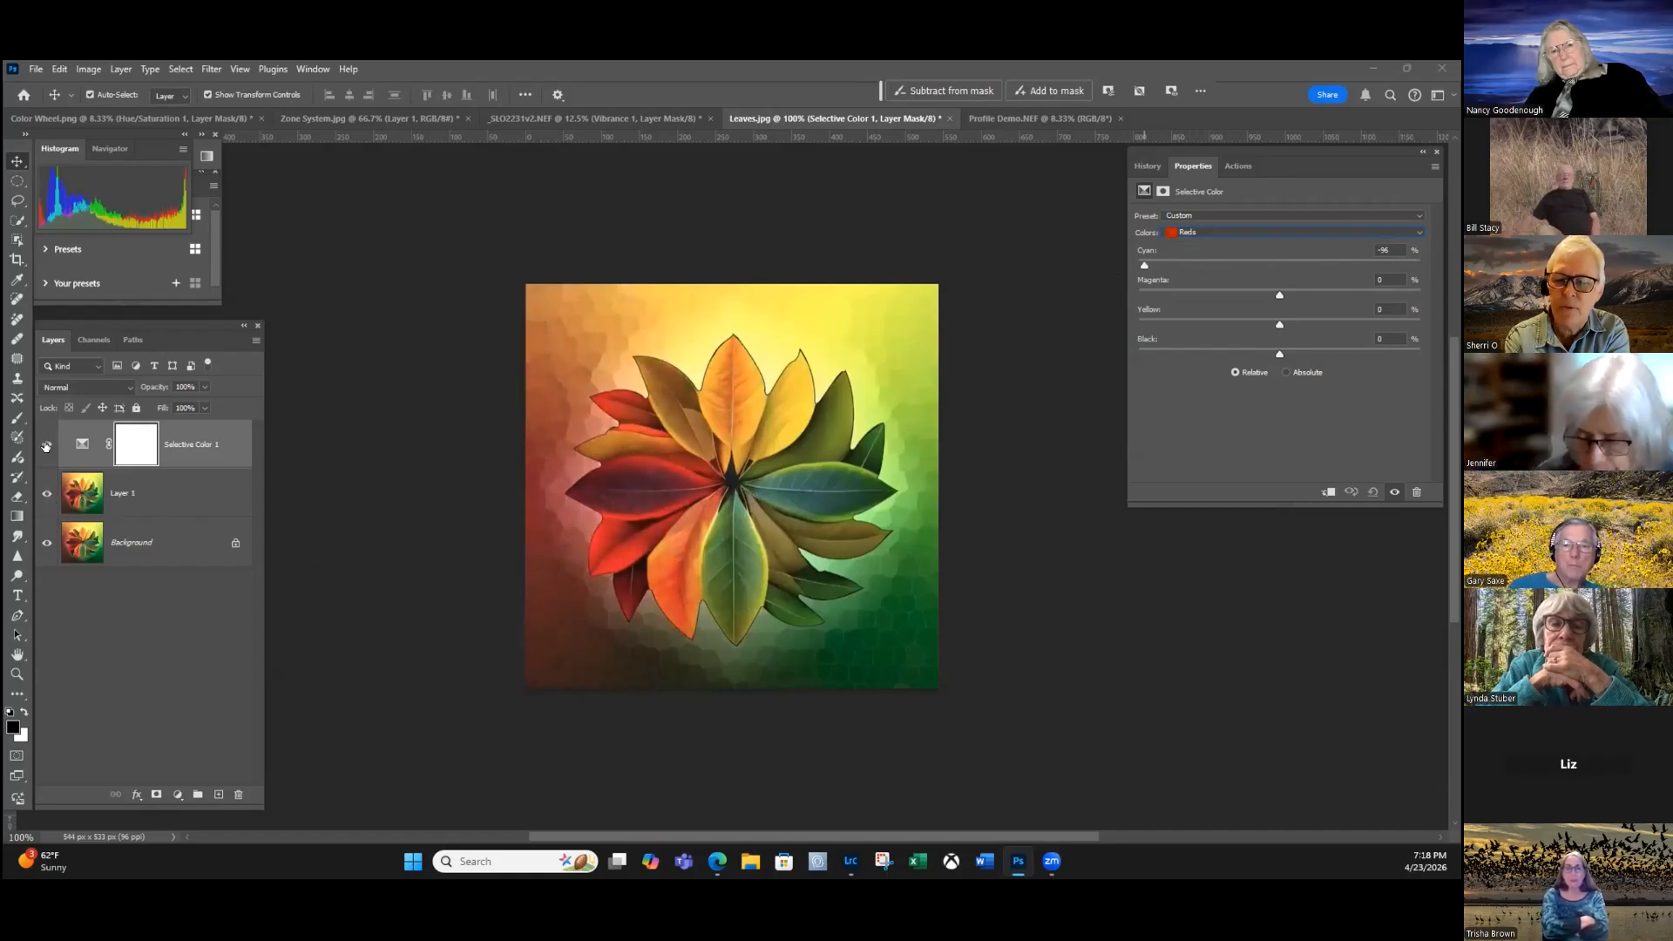
click(68, 499)
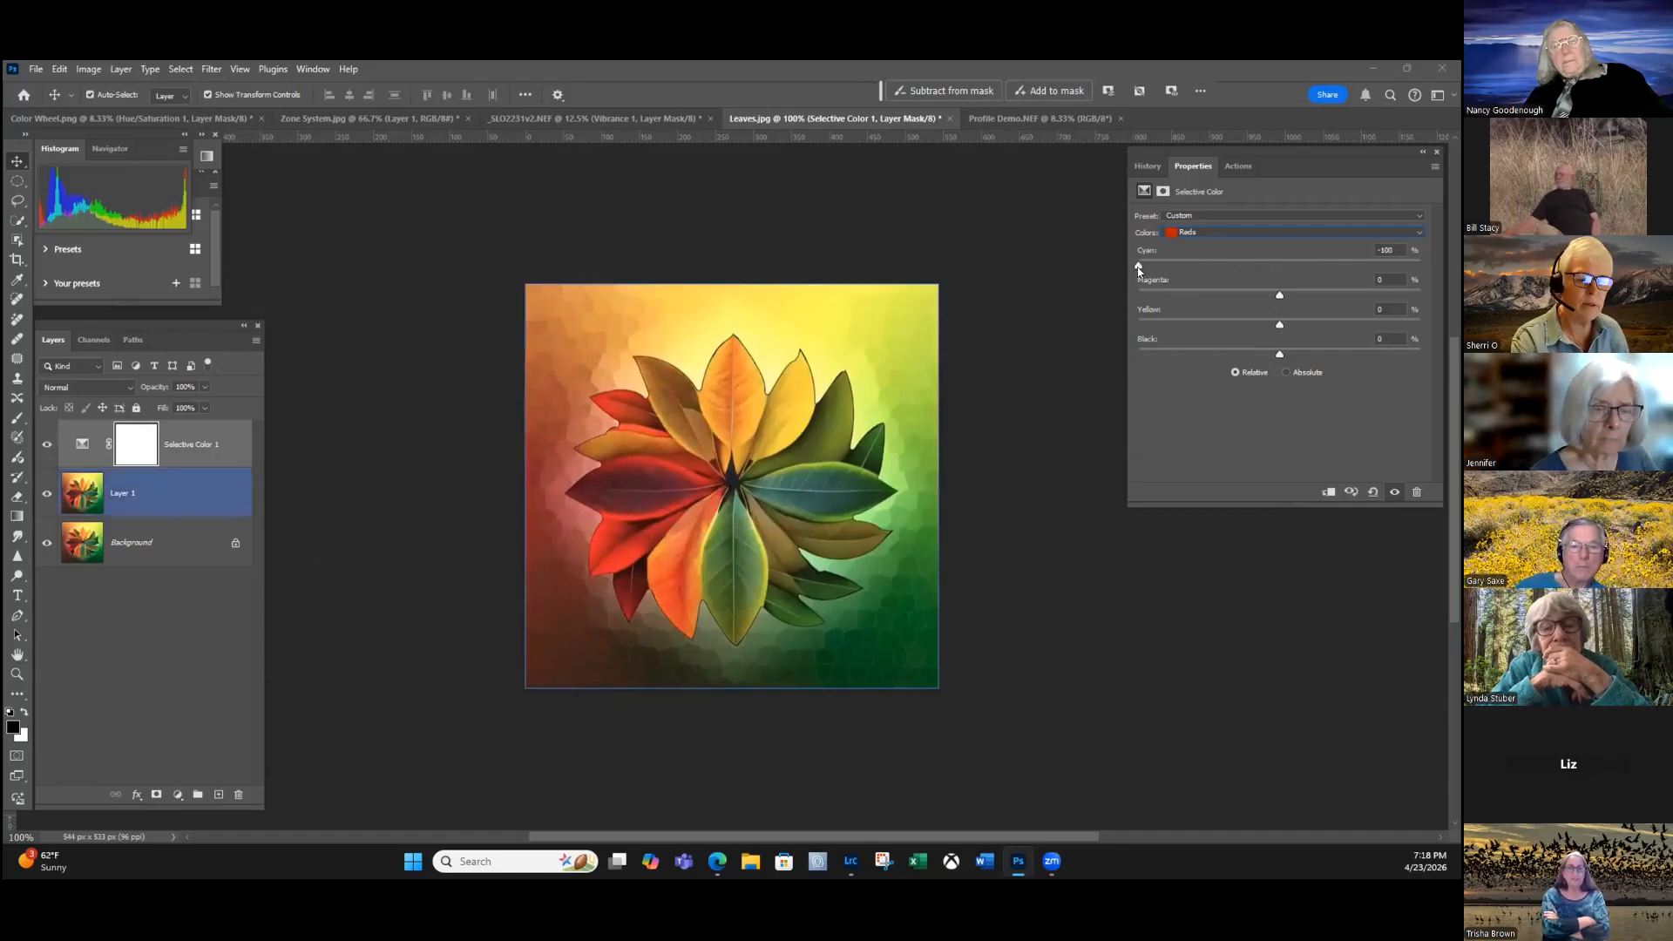
key(ctrl+comma)
key(ctrl+comma)
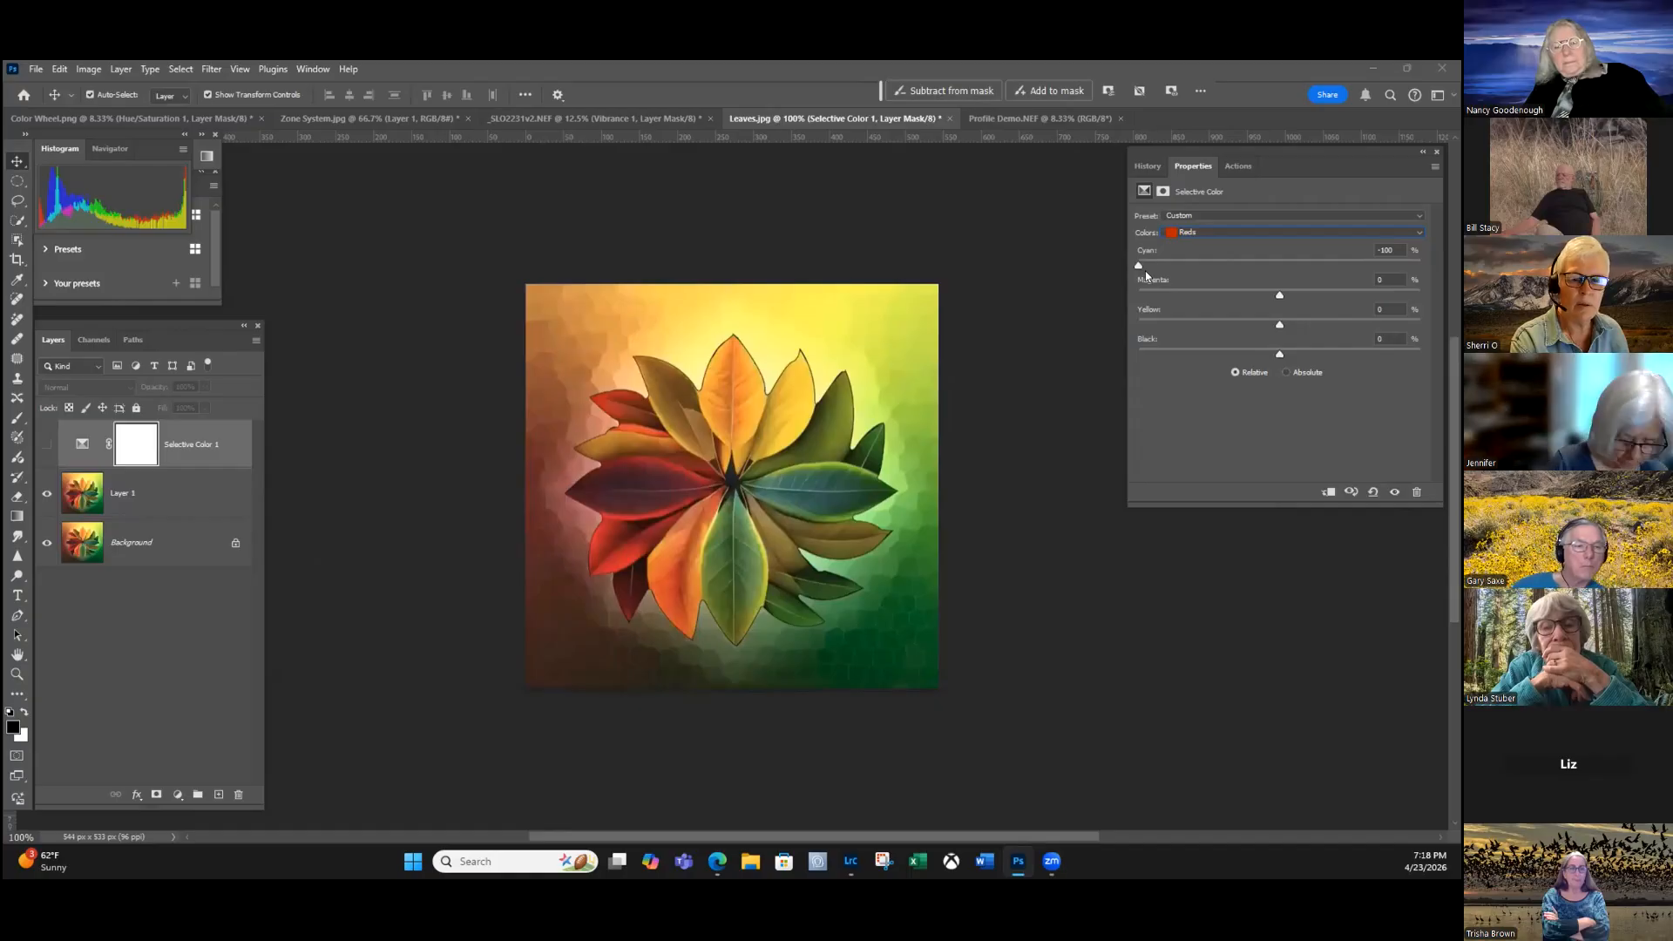
key(ctrl+comma)
key(ctrl+comma)
key(ctrl+comma)
key(ctrl+comma)
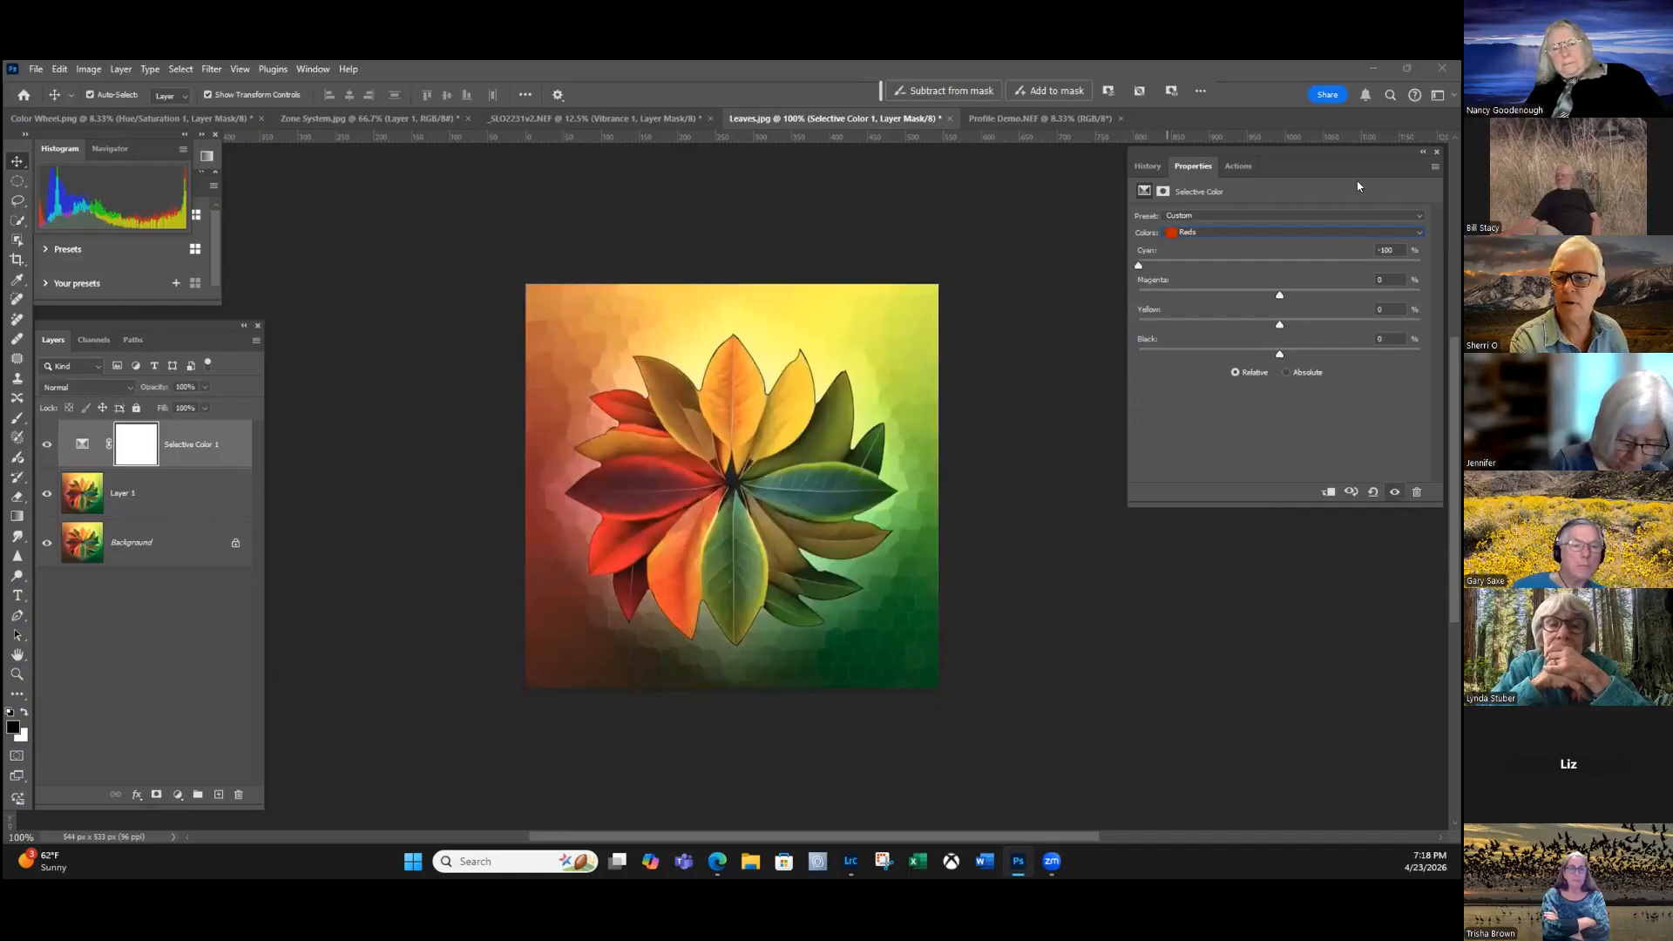
key(ctrl+z)
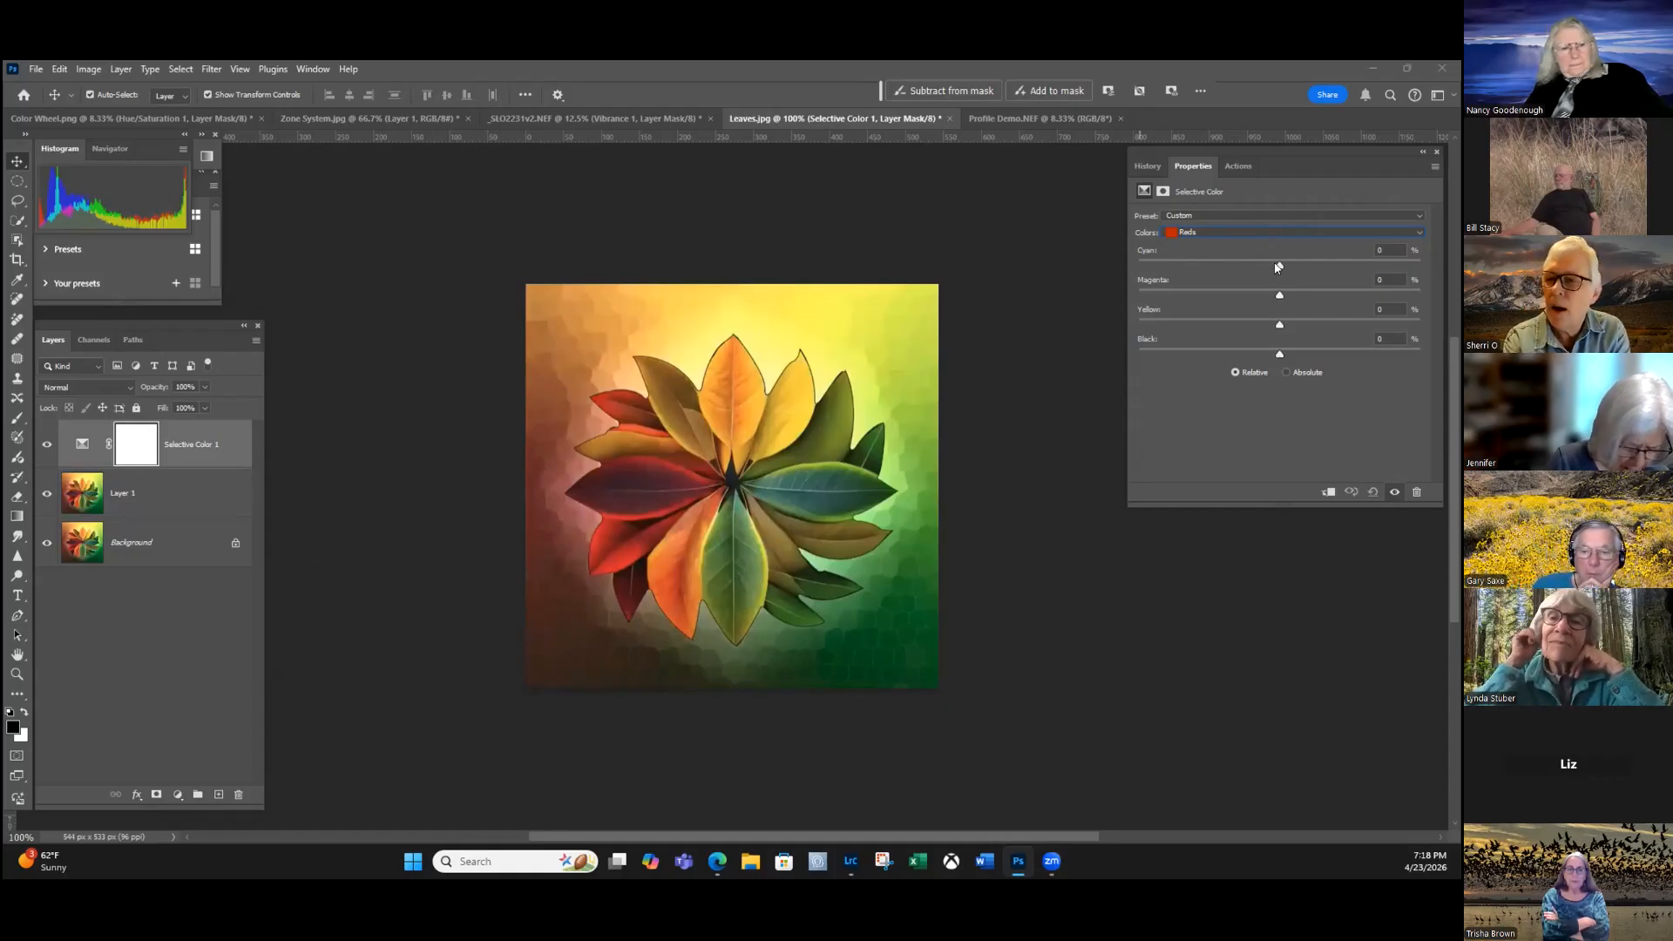
Switch the Selective Color adjustment to the Yellows range and raise Yellow to +100%.
key(alt+Down)
click(1203, 252)
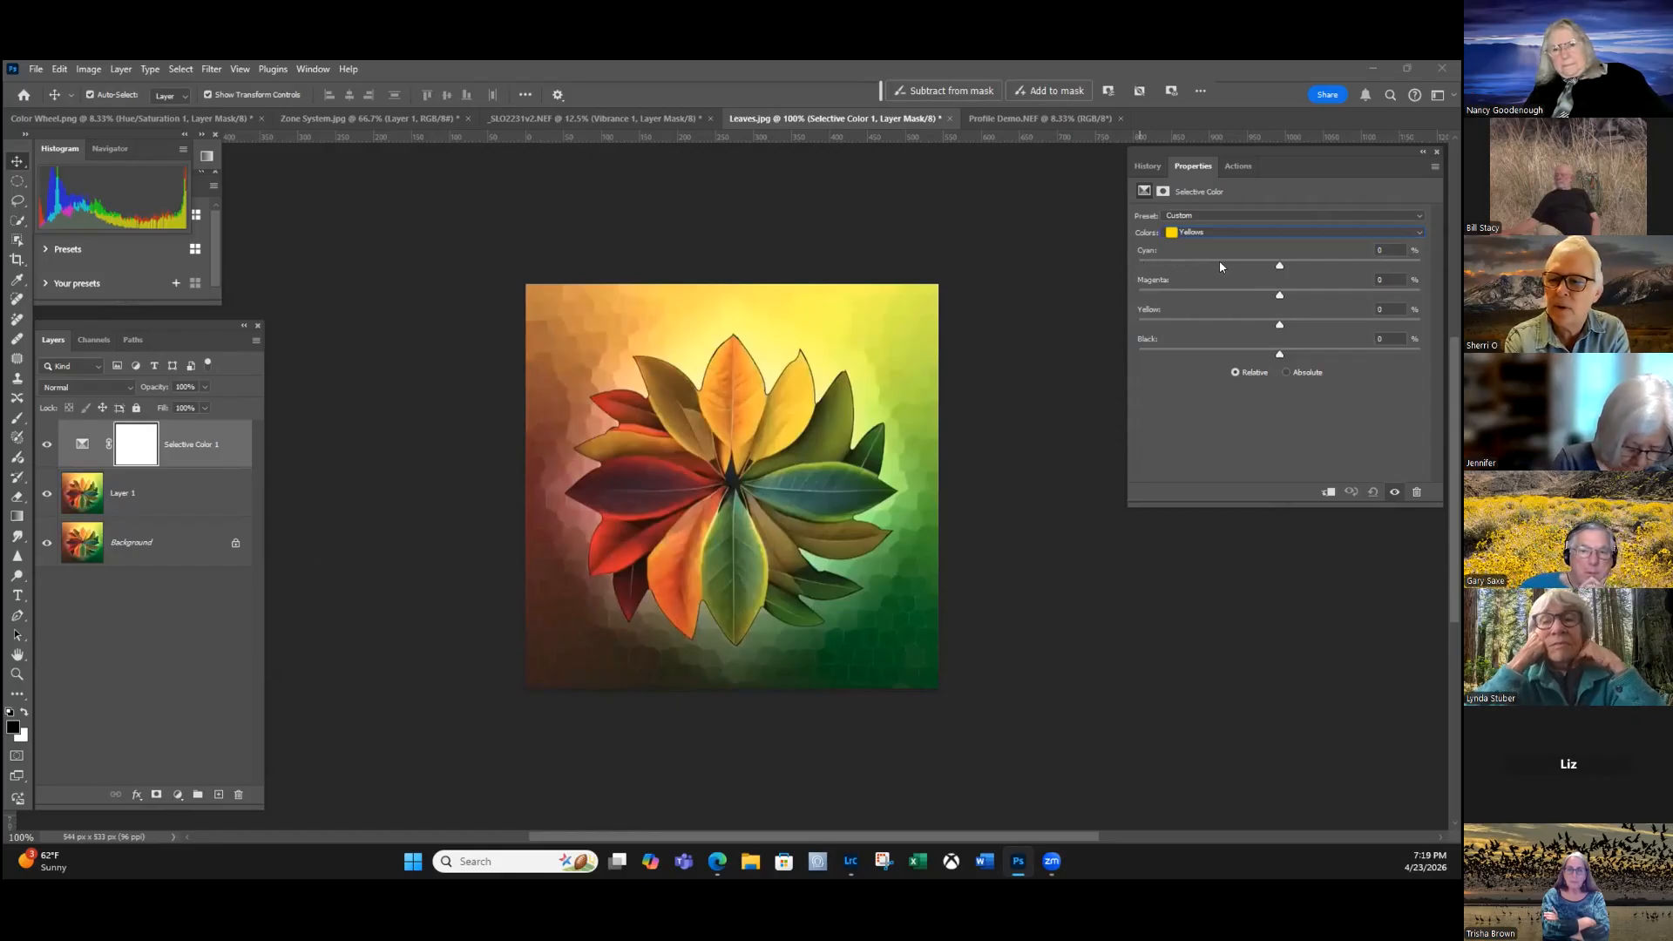
drag(1256, 266, 1138, 265)
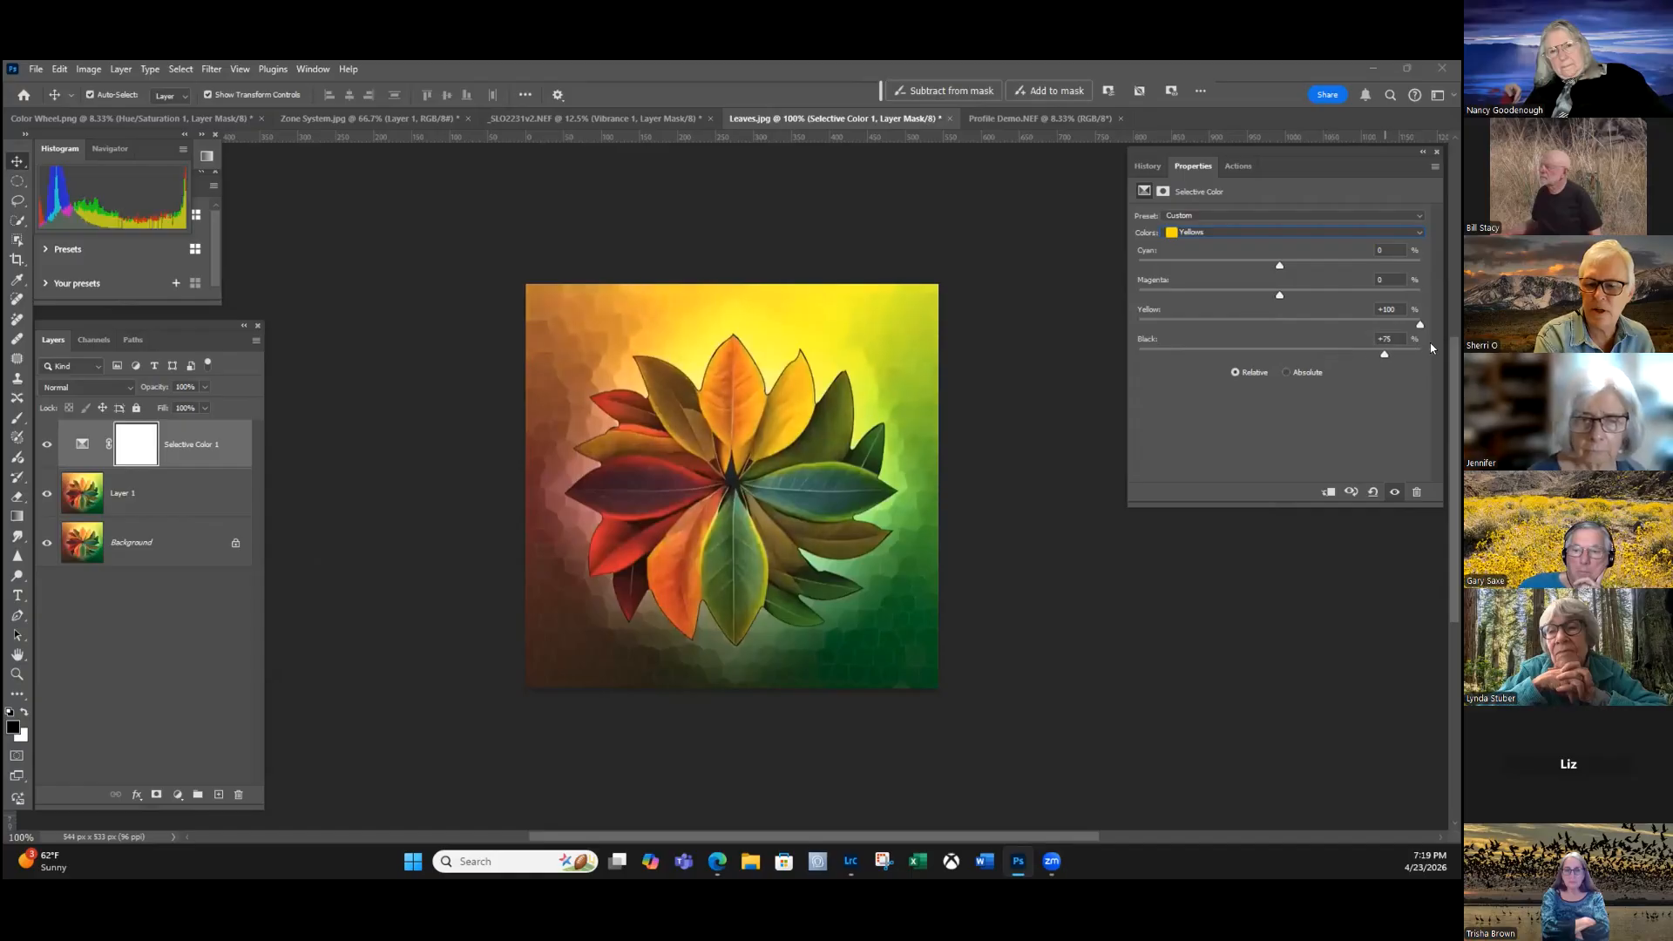
Try lowering Black in the Yellows range to about -96%, and reset it to 0.
drag(1281, 354, 1221, 354)
drag(1118, 358, 1116, 355)
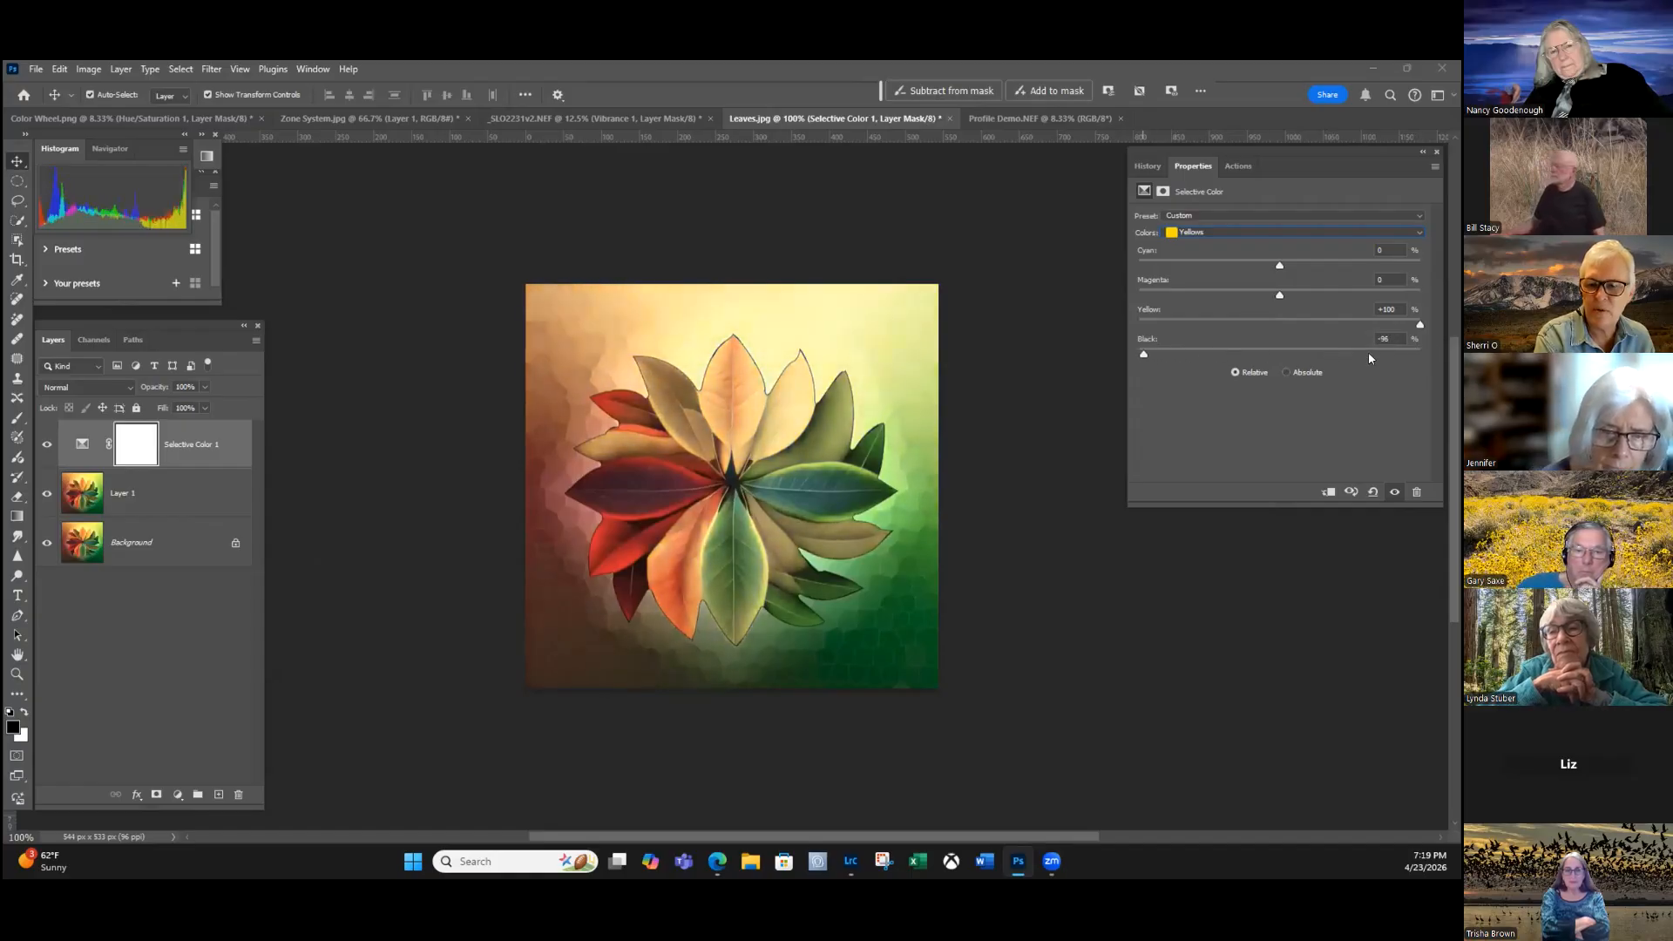
mouse_move(1138, 352)
mouse_down()
mouse_move(1420, 354)
mouse_move(1150, 354)
mouse_move(1280, 354)
mouse_up()
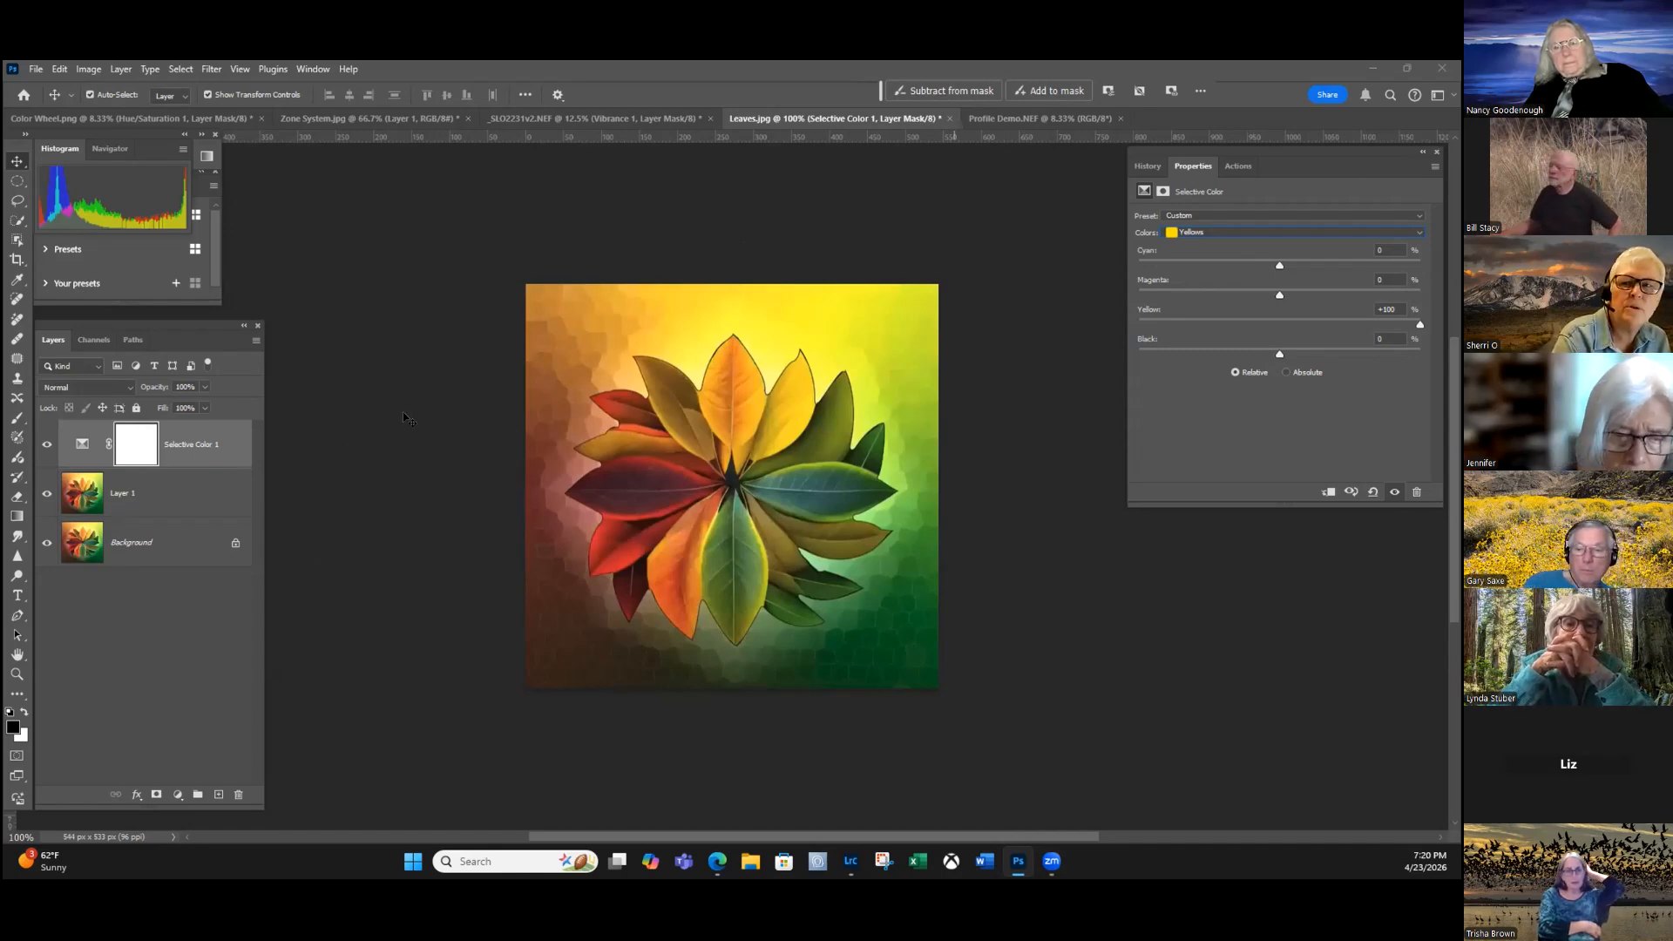
In Profile Demo.NEF, duplicate the Background layer and add a Photo Filter adjustment layer above the copy.
key(ctrl+Tab)
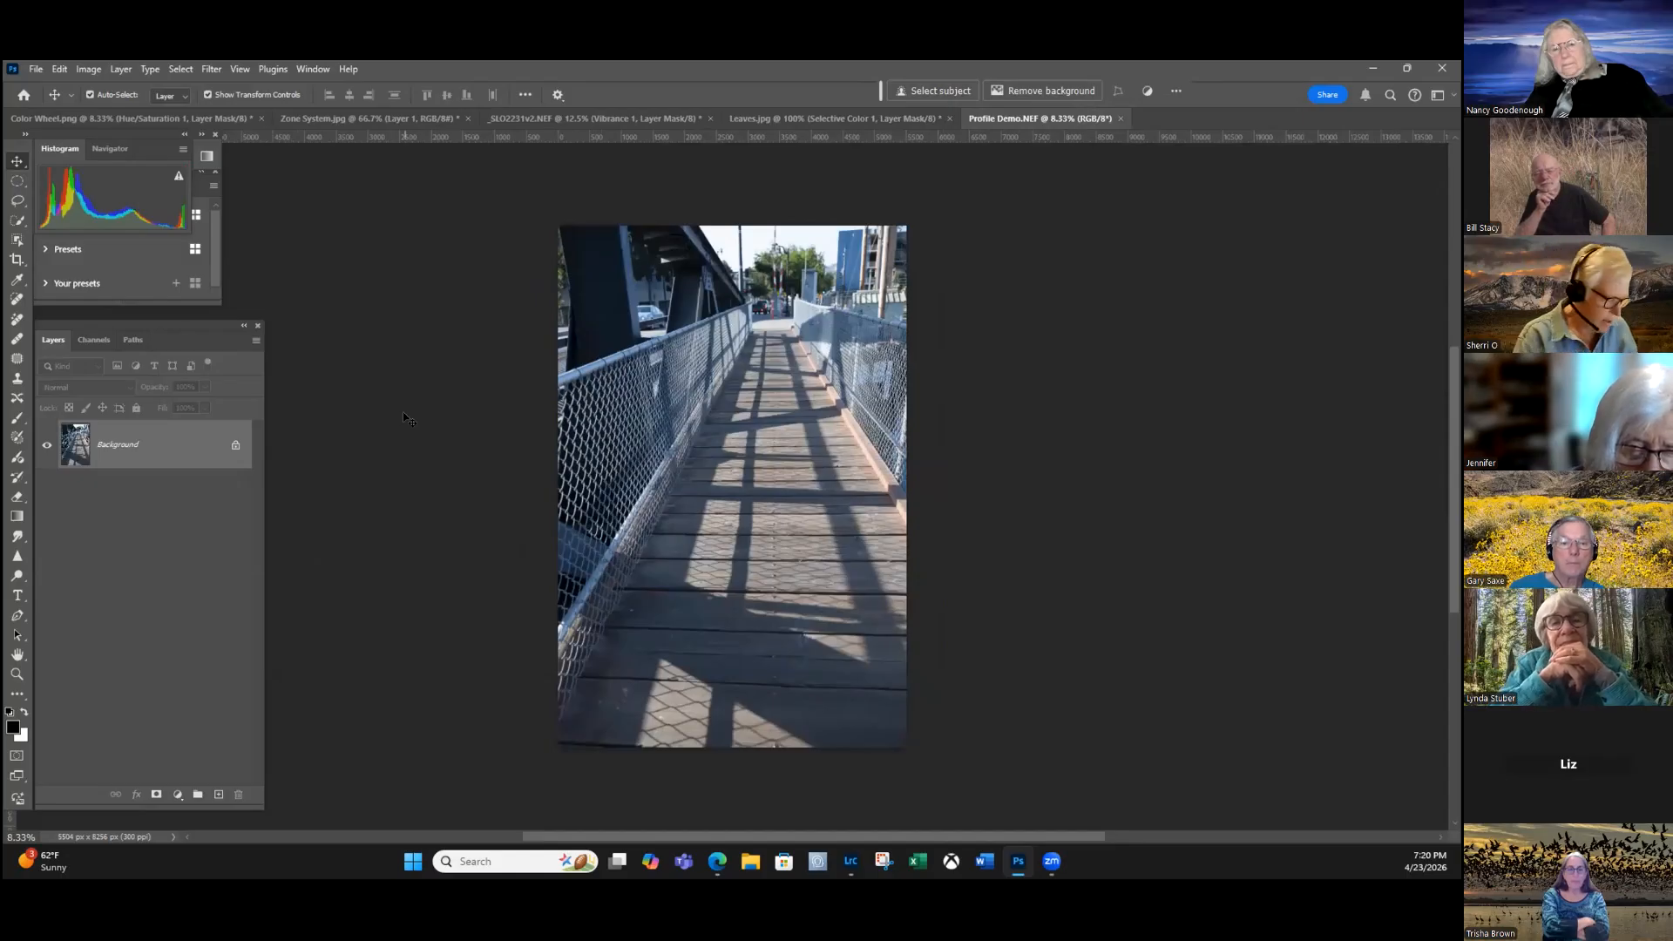
key(ctrl+j)
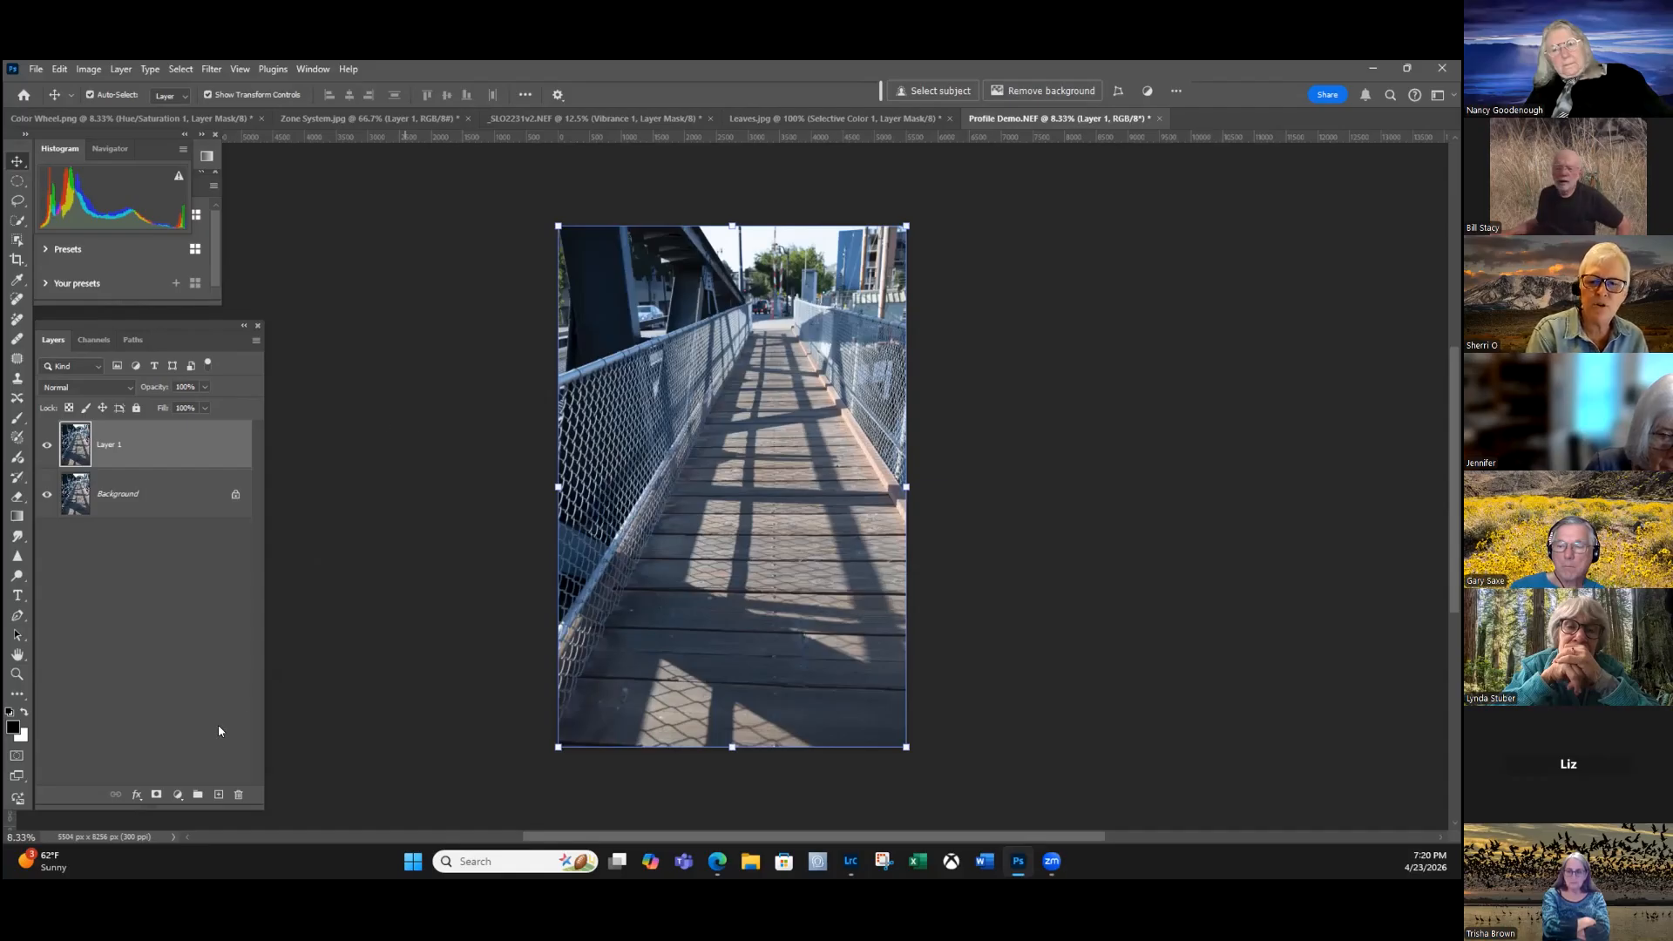
click(177, 794)
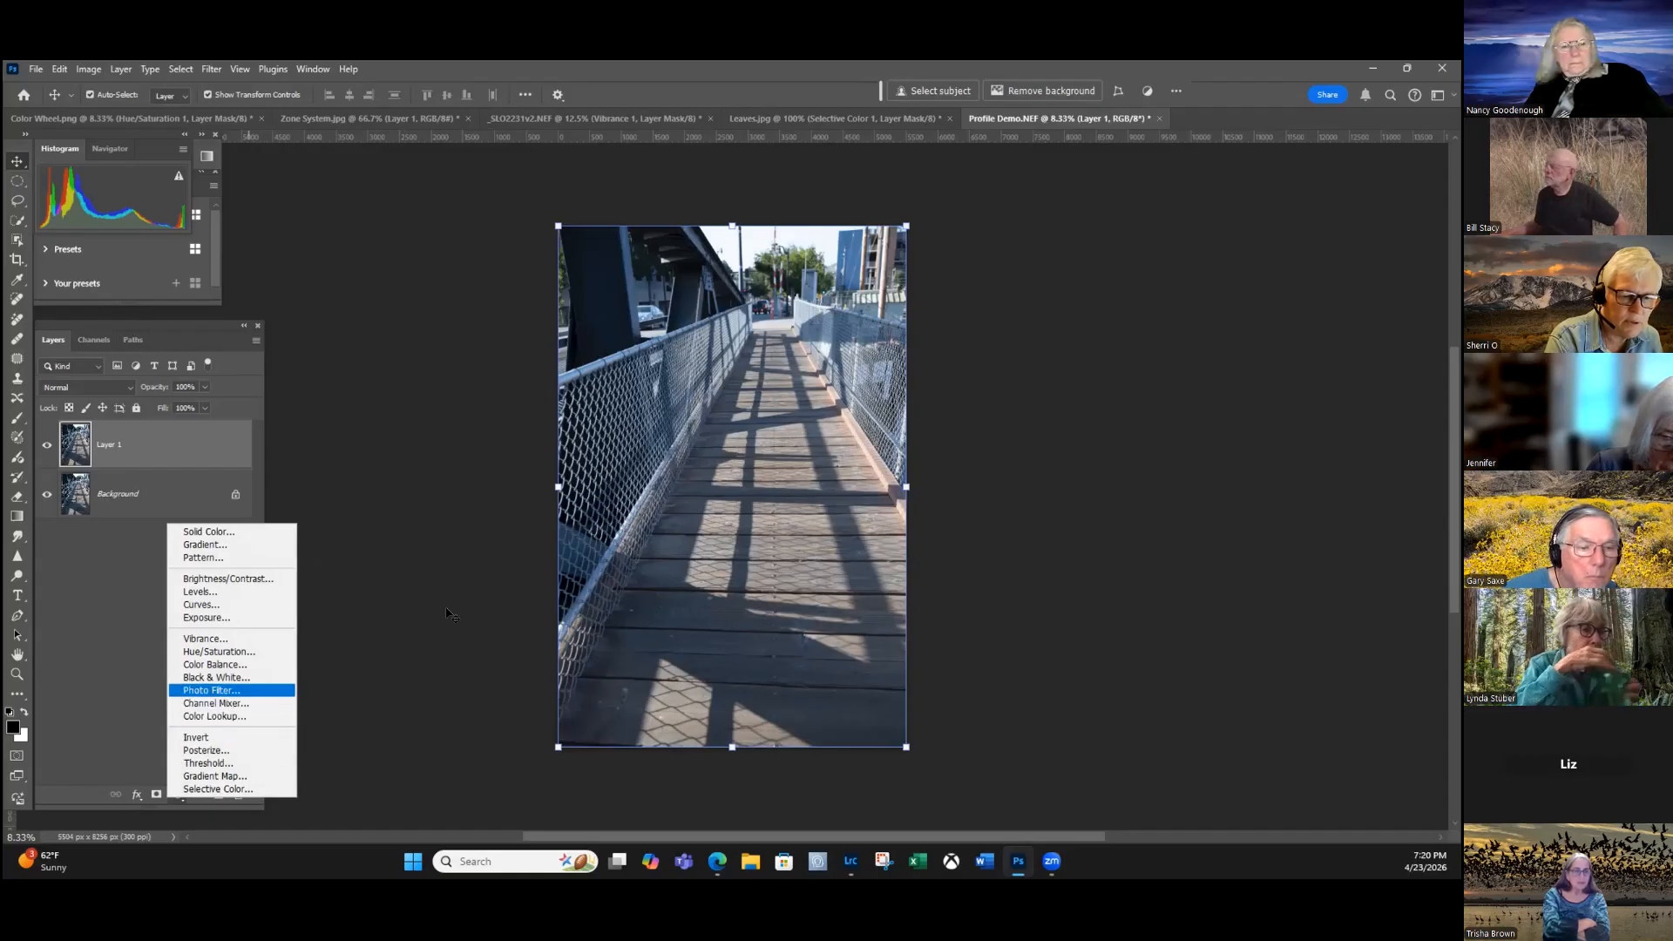
click(212, 690)
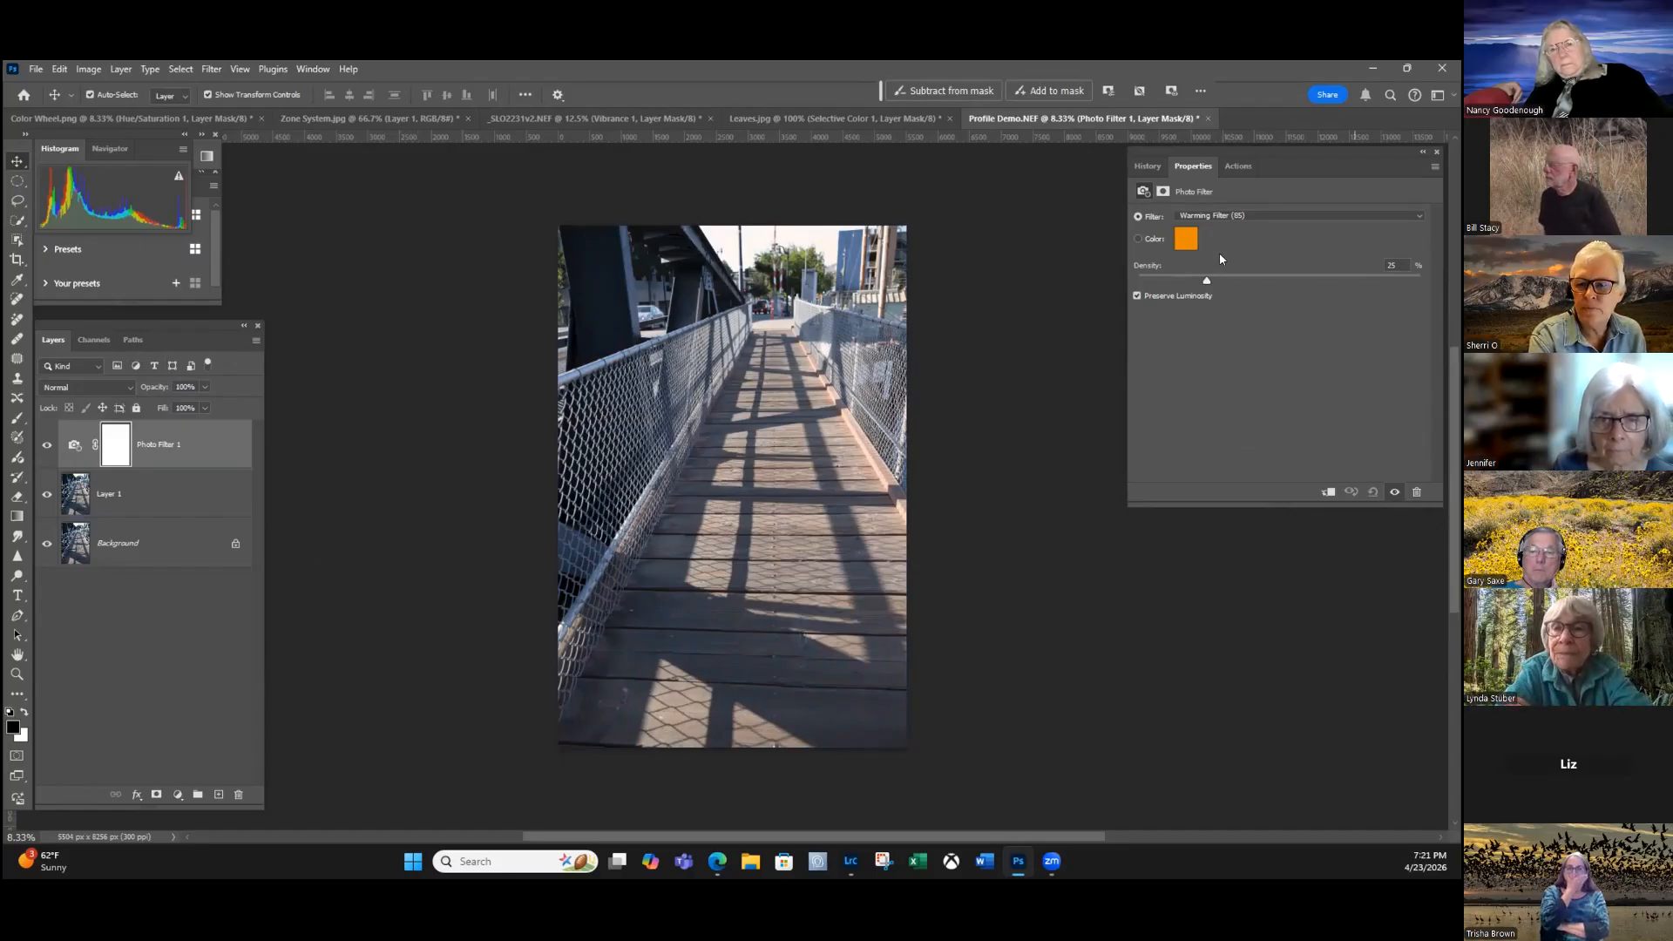
Try the Sepia preset for the Photo Filter adjustment.
click(1238, 216)
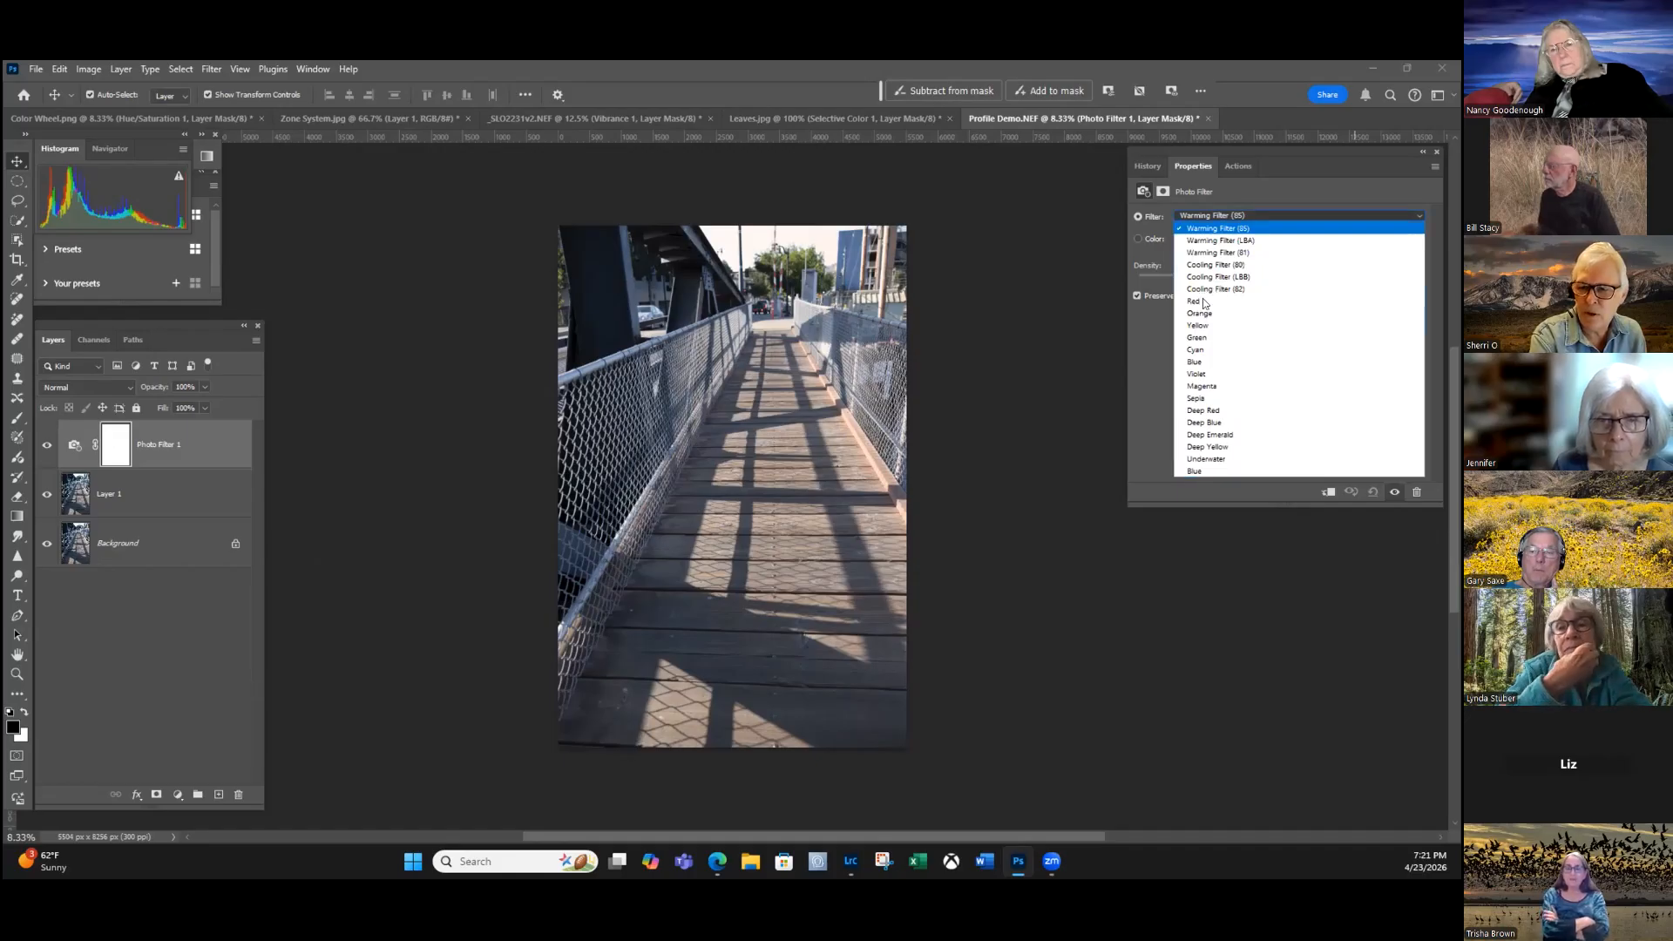
key(Down)
key(Down)
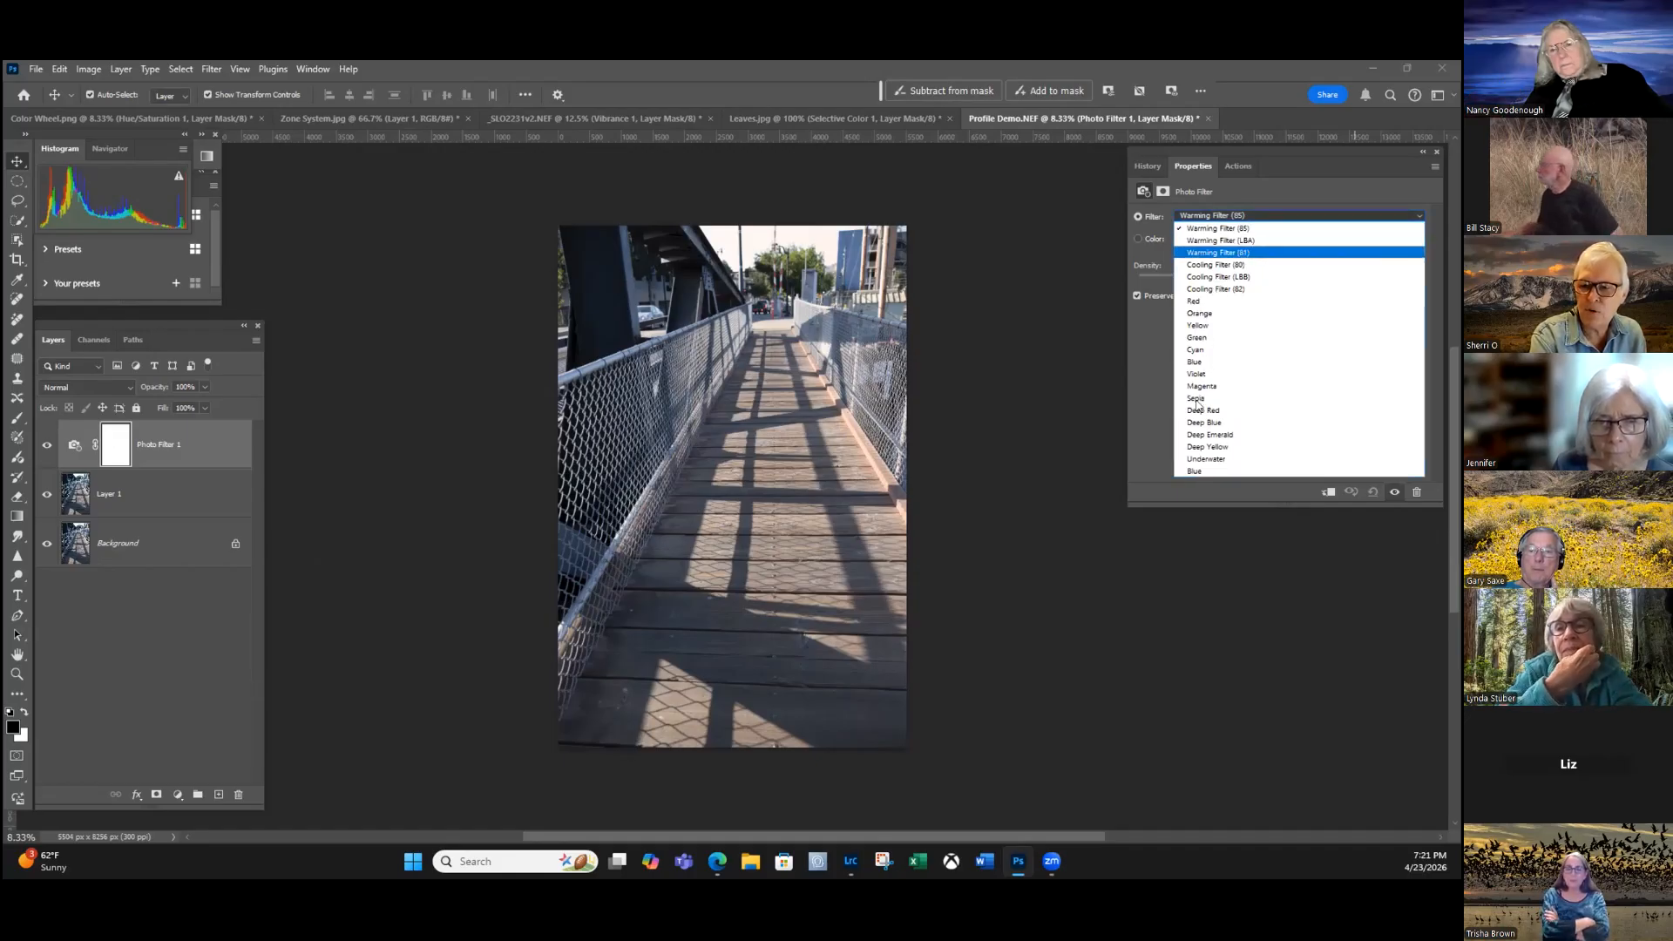
key(Down)
key(Down)
key(Down)
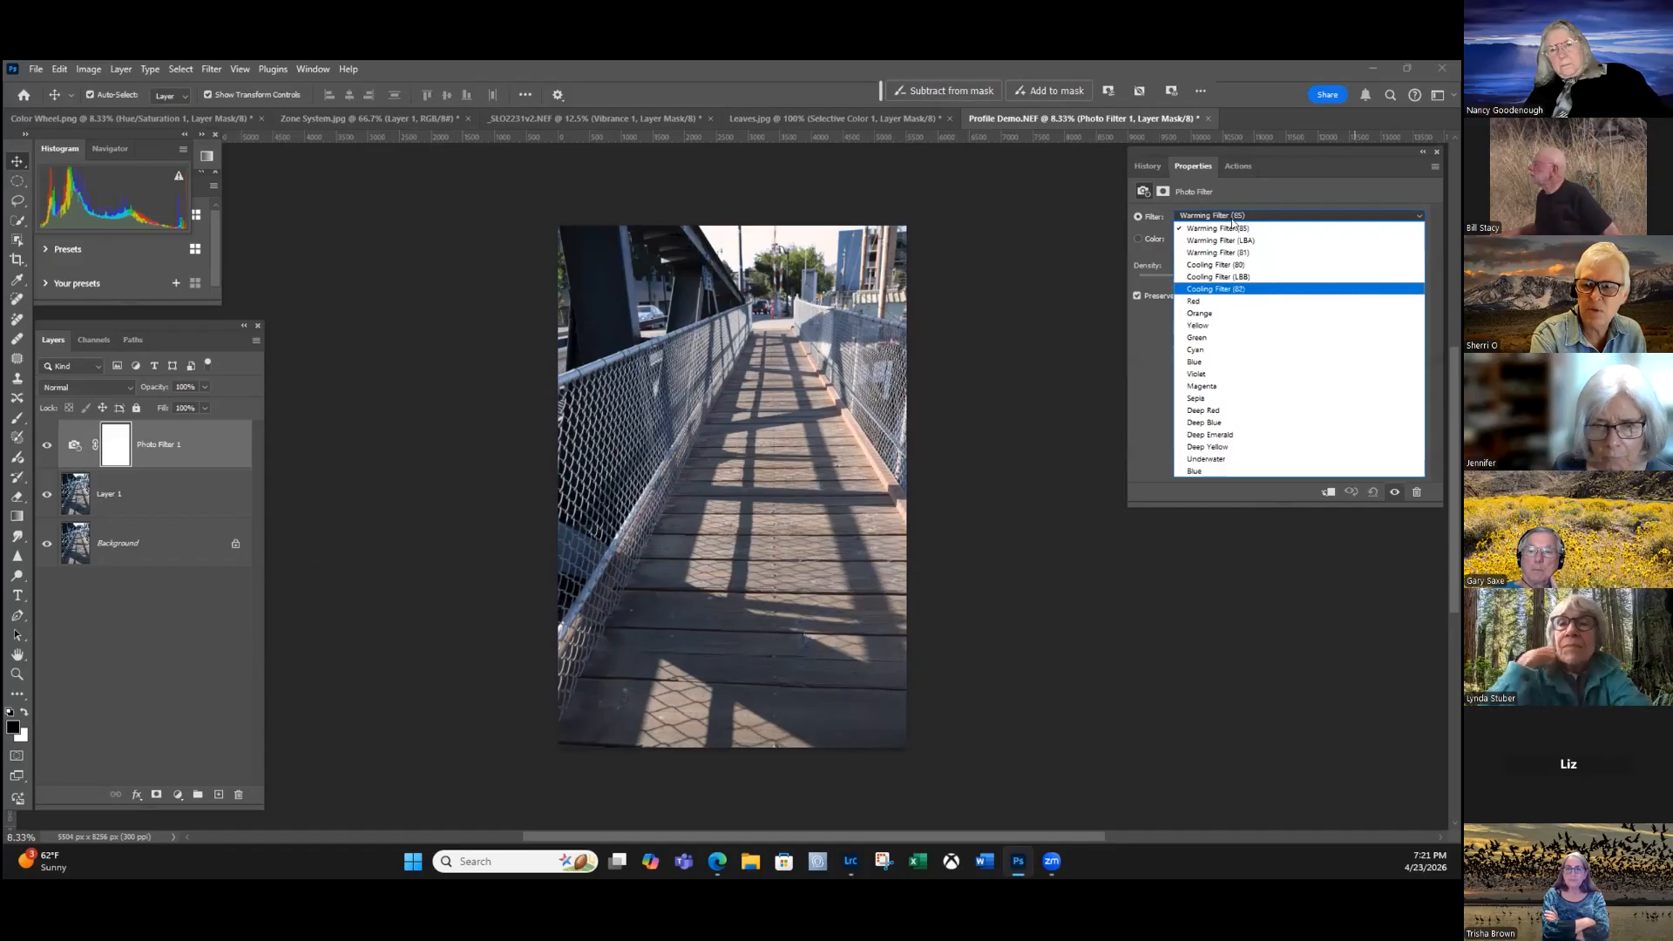
key(Down)
key(Down)
key(Down)
key(Down)
key(Down)
key(Down)
key(Down)
key(Down)
key(Down)
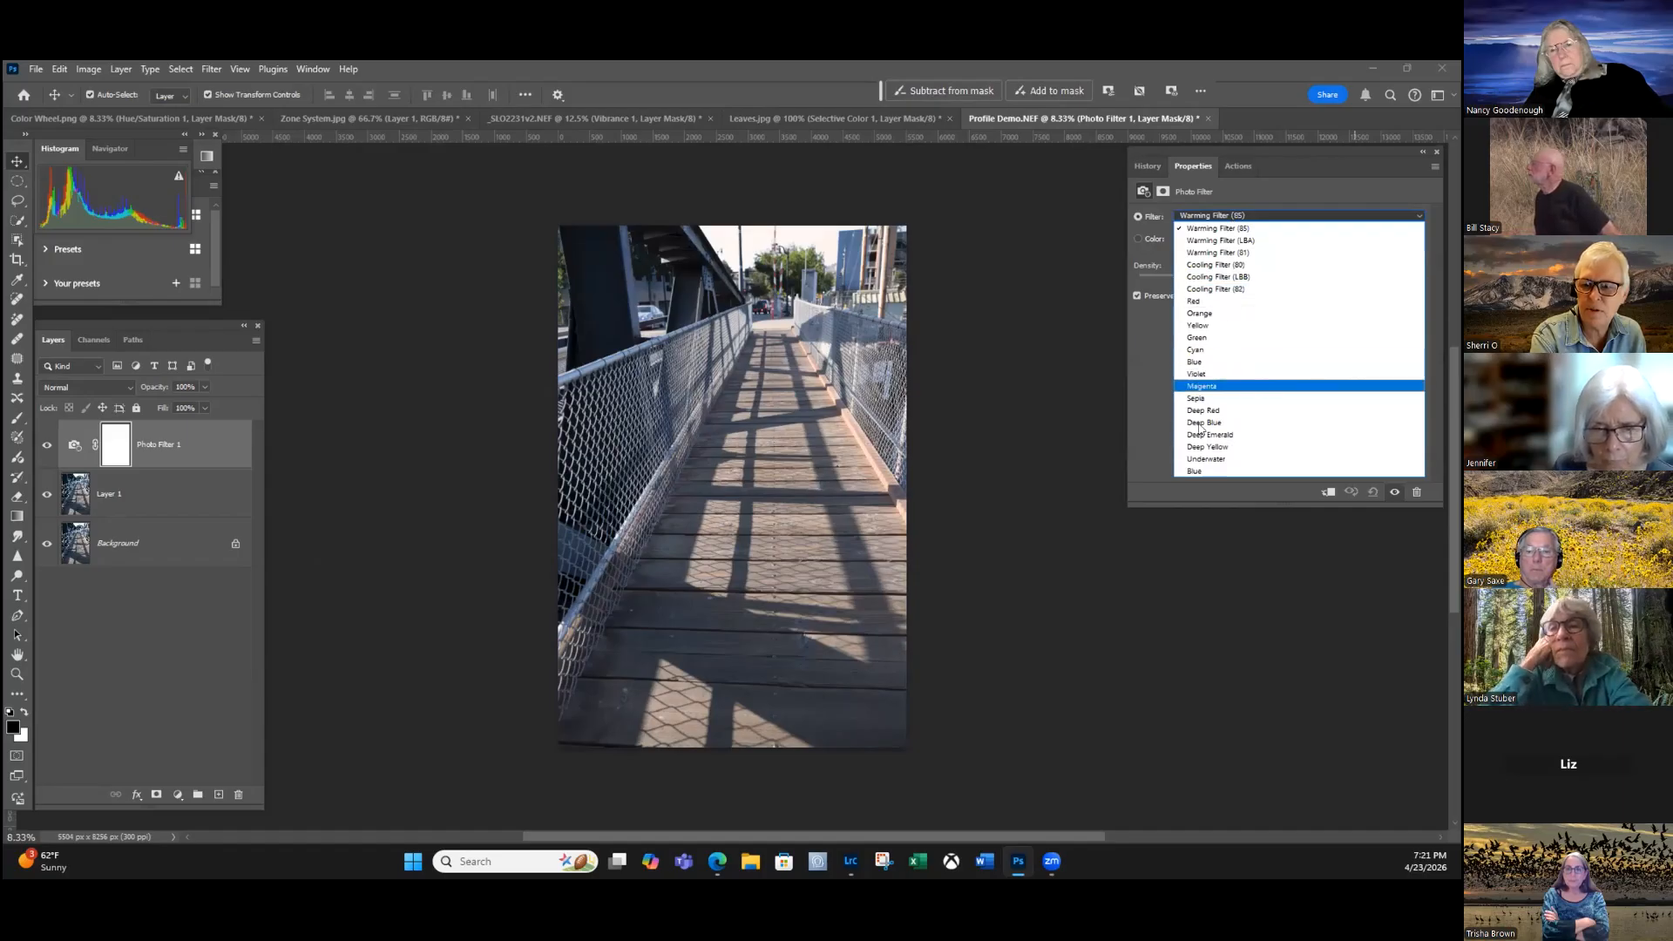
key(Return)
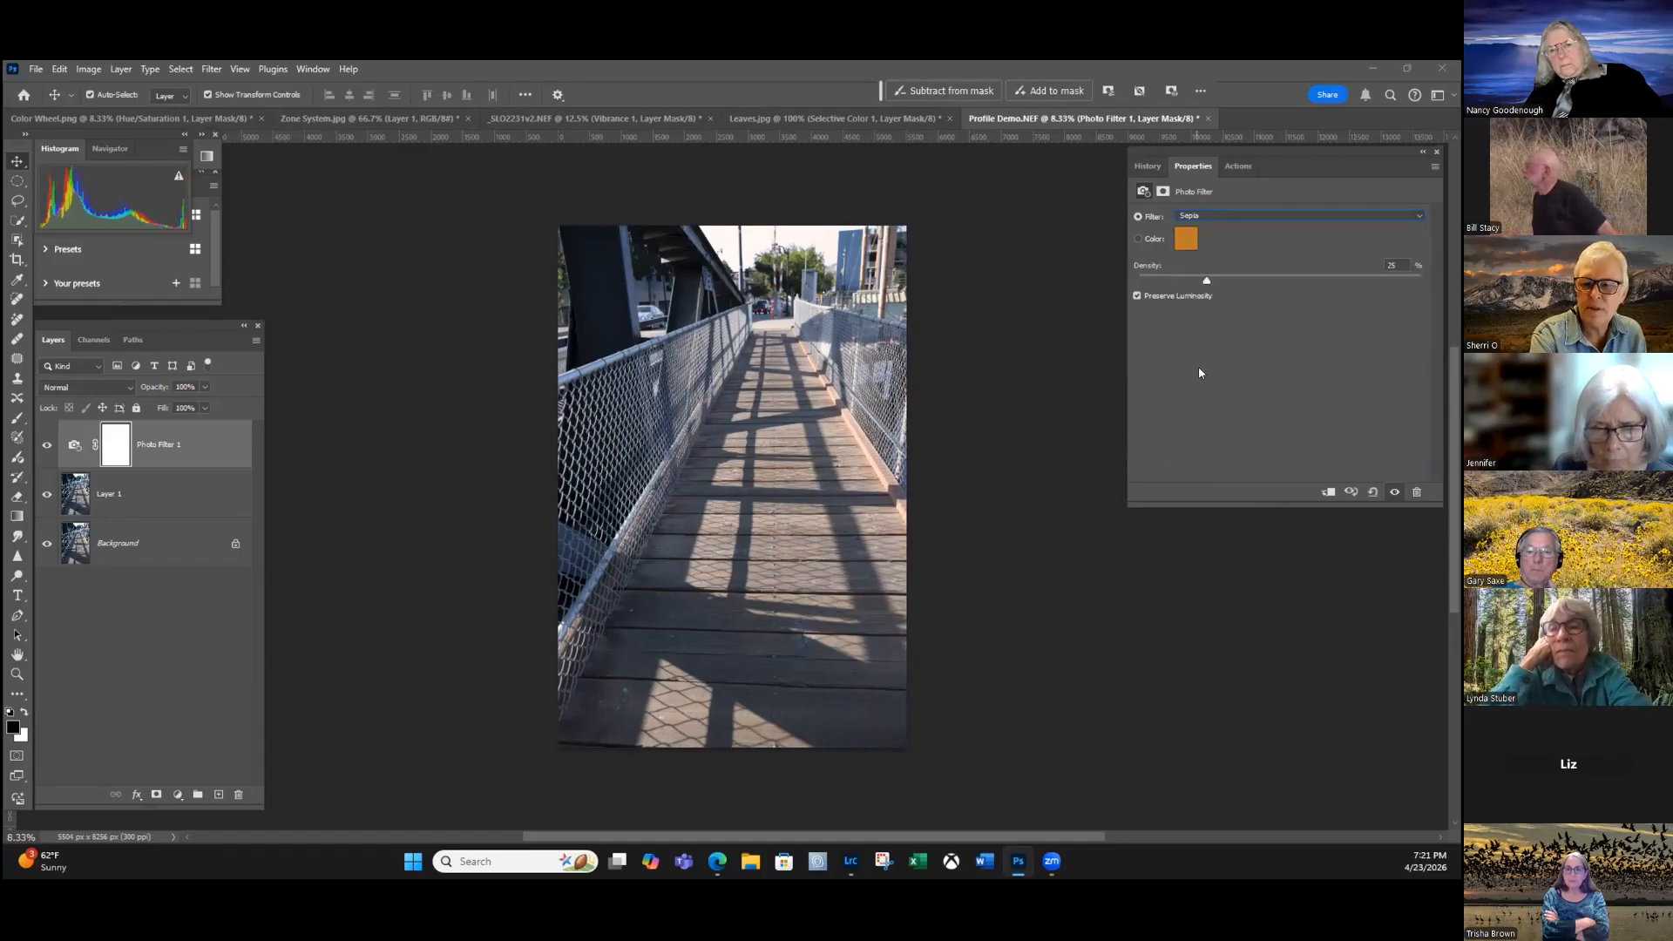
Browse the other Photo Filter presets and return the adjustment to Warming Filter (85).
click(1195, 224)
key(Down)
key(Down)
key(Down)
key(Down)
key(Down)
key(Down)
key(Down)
key(Down)
key(Down)
key(Down)
key(Down)
key(Down)
key(Down)
key(Down)
key(Down)
key(Down)
key(Down)
key(Down)
key(Down)
key(Down)
key(Up)
key(Up)
key(Up)
key(Up)
key(Up)
key(Up)
key(Up)
key(Up)
key(Up)
key(Up)
key(Up)
key(Up)
key(Up)
key(Up)
key(Up)
key(Up)
key(Up)
key(Up)
key(Up)
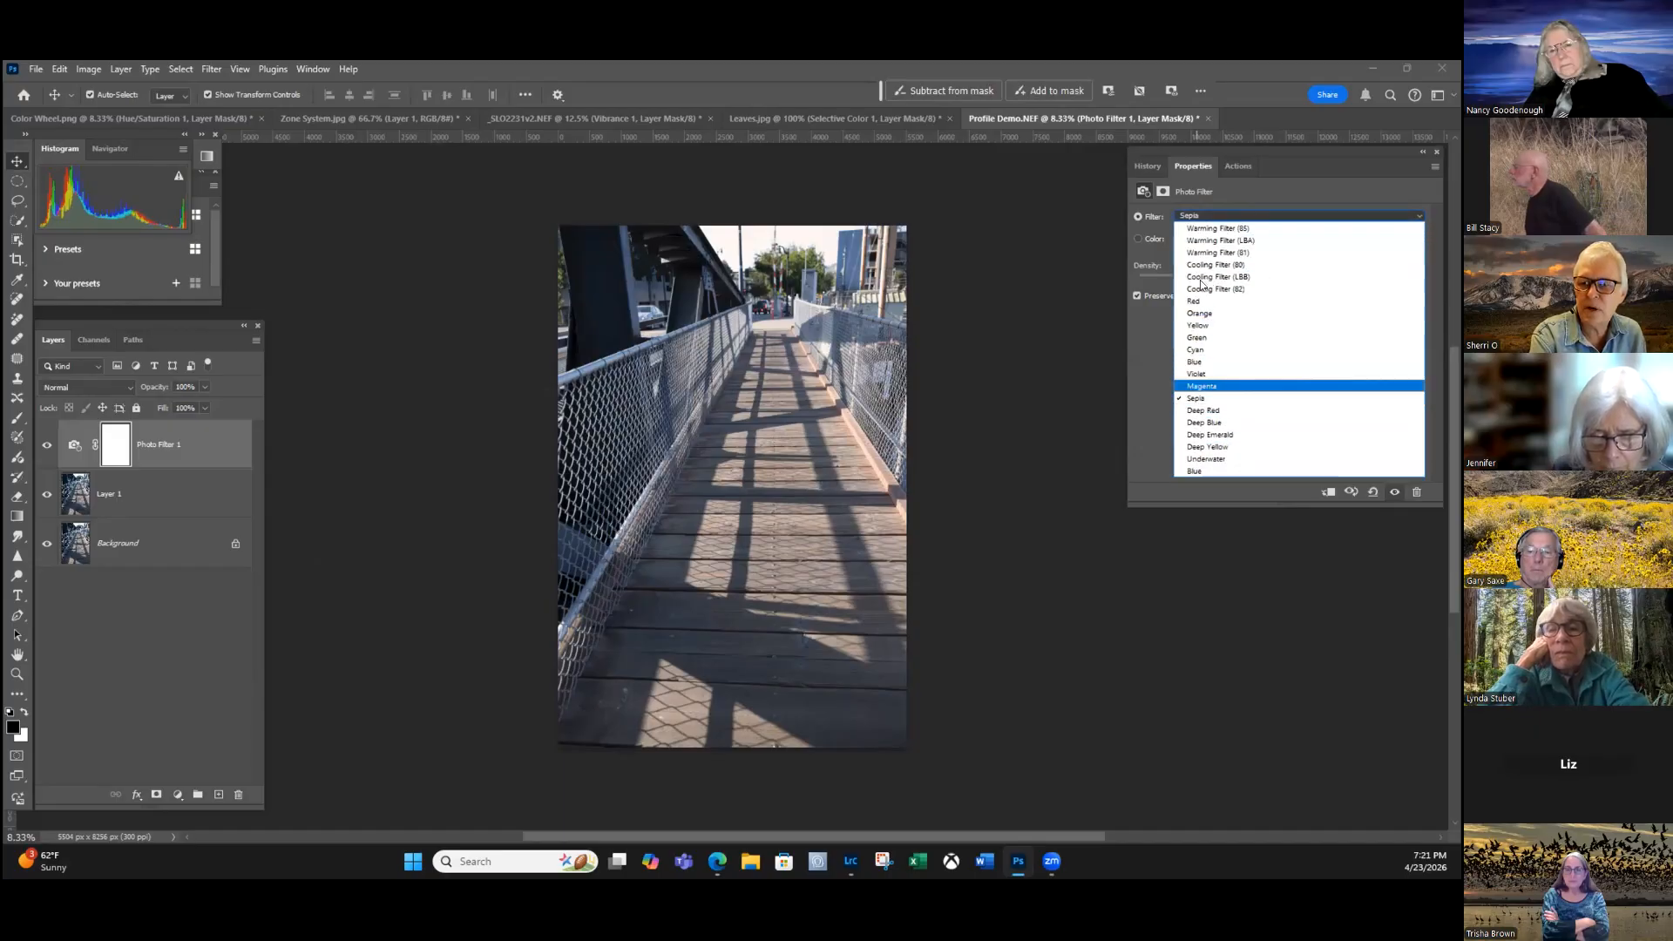
key(Up)
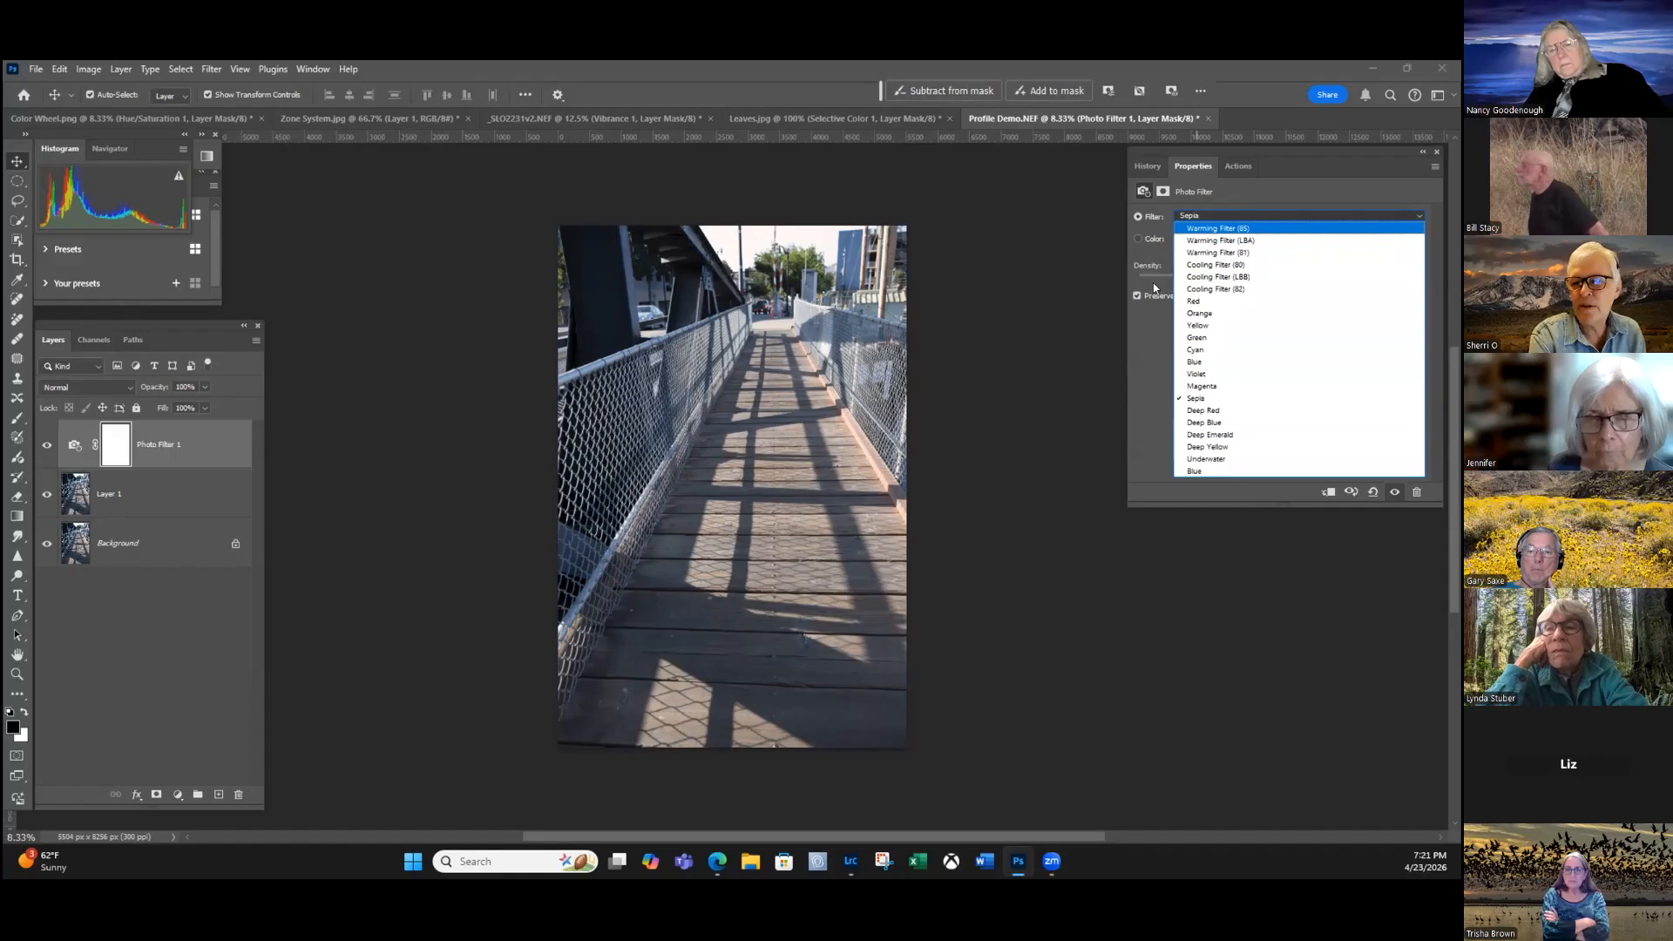
key(Return)
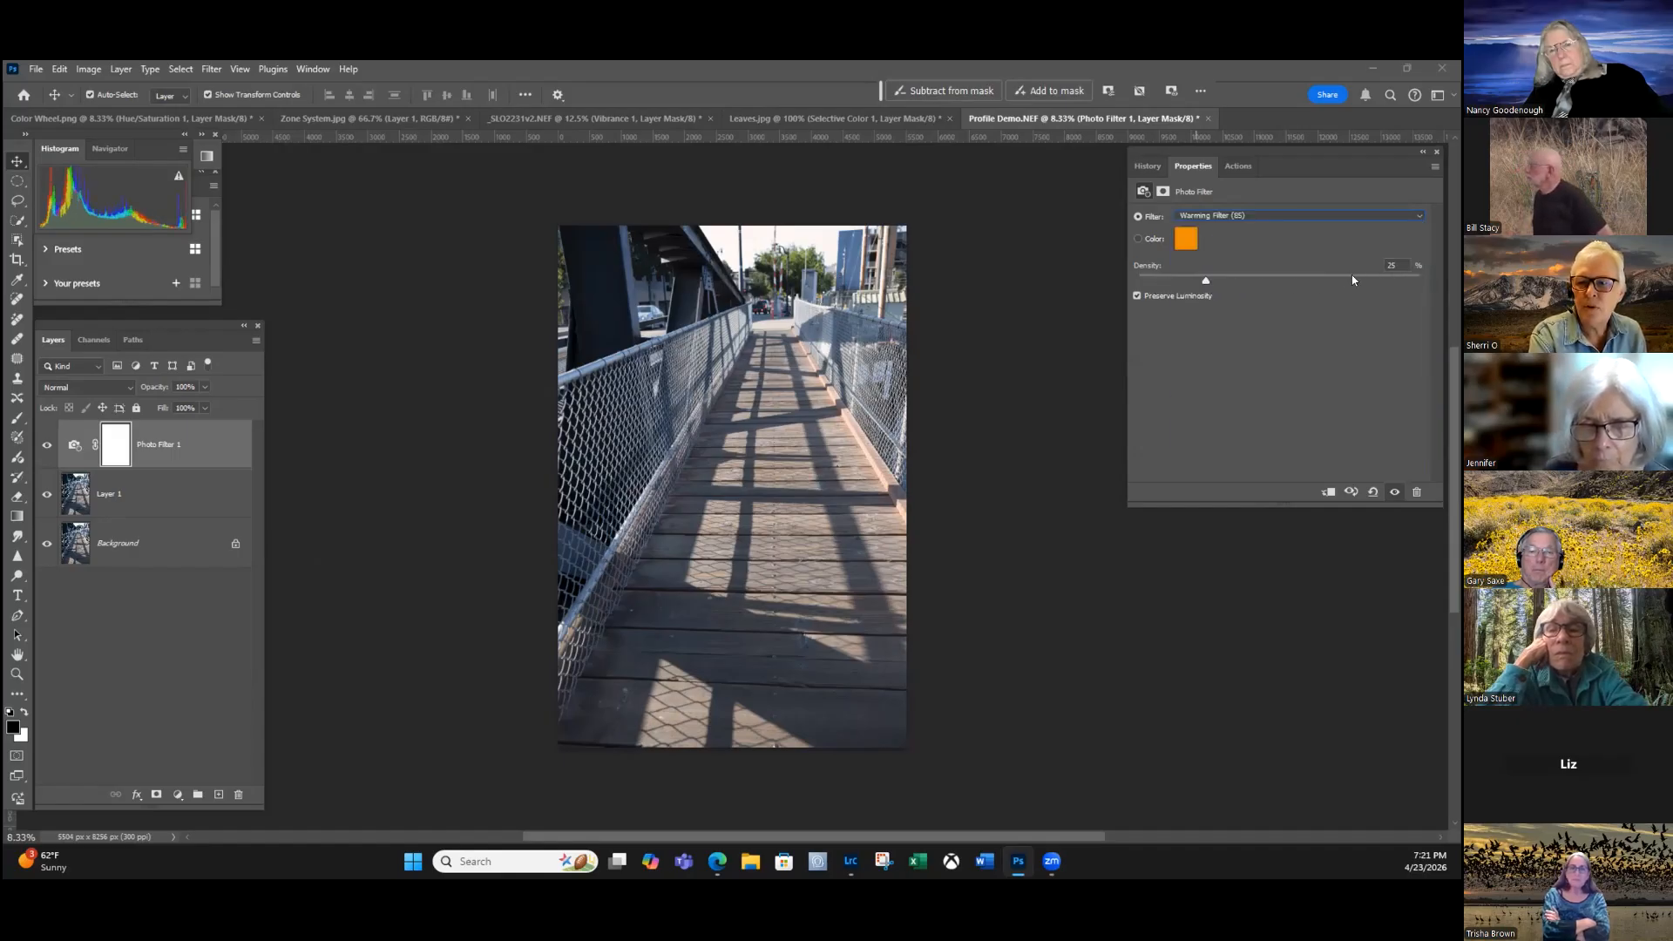
Raise the warming filter's Density to about 91%, try turning off Preserve Luminosity, and undo that change.
text(12)
mouse_move(1170, 279)
mouse_down()
mouse_move(1151, 280)
mouse_move(1413, 280)
mouse_move(1354, 279)
mouse_move(1395, 280)
mouse_up()
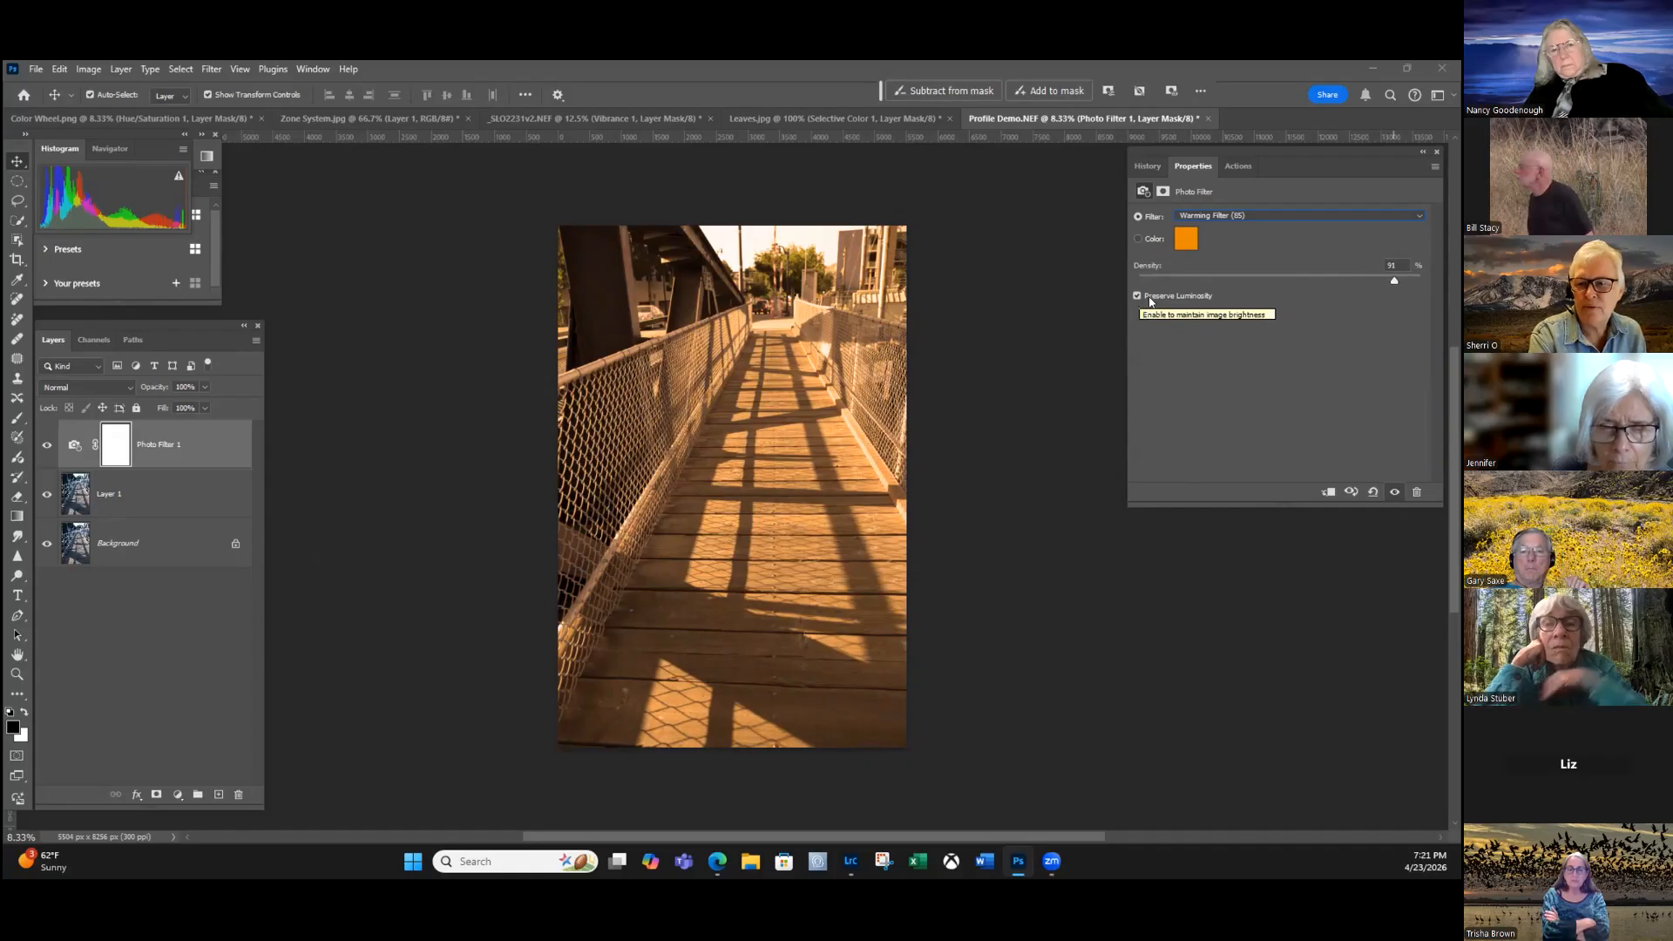
click(1150, 298)
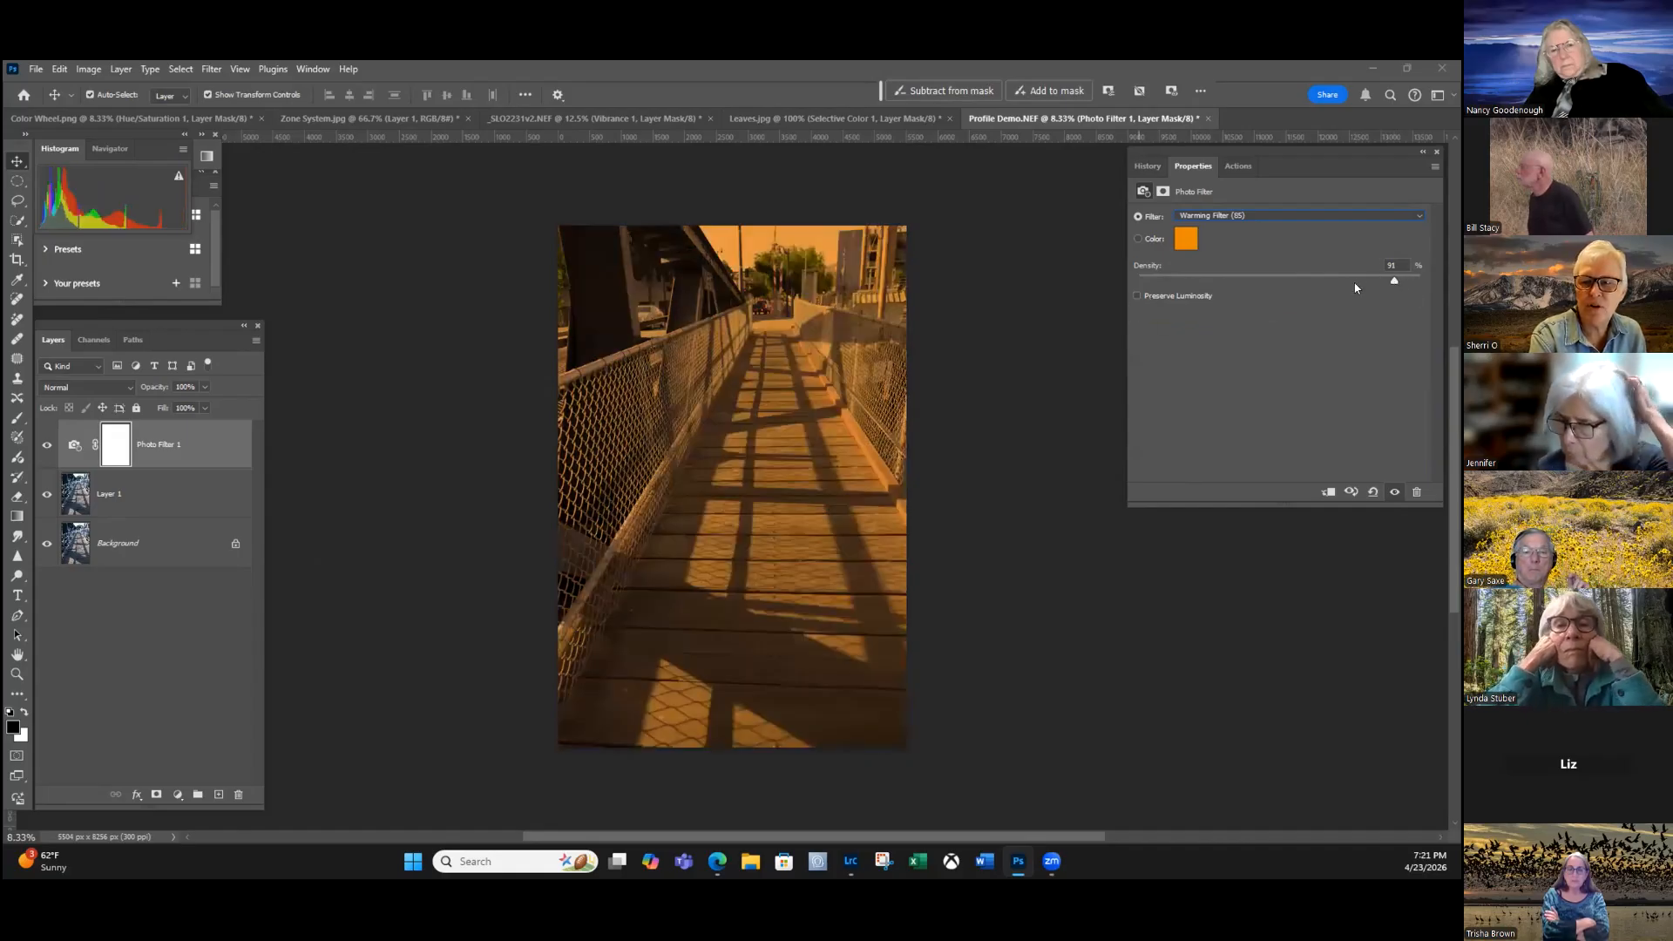
key(ctrl+z)
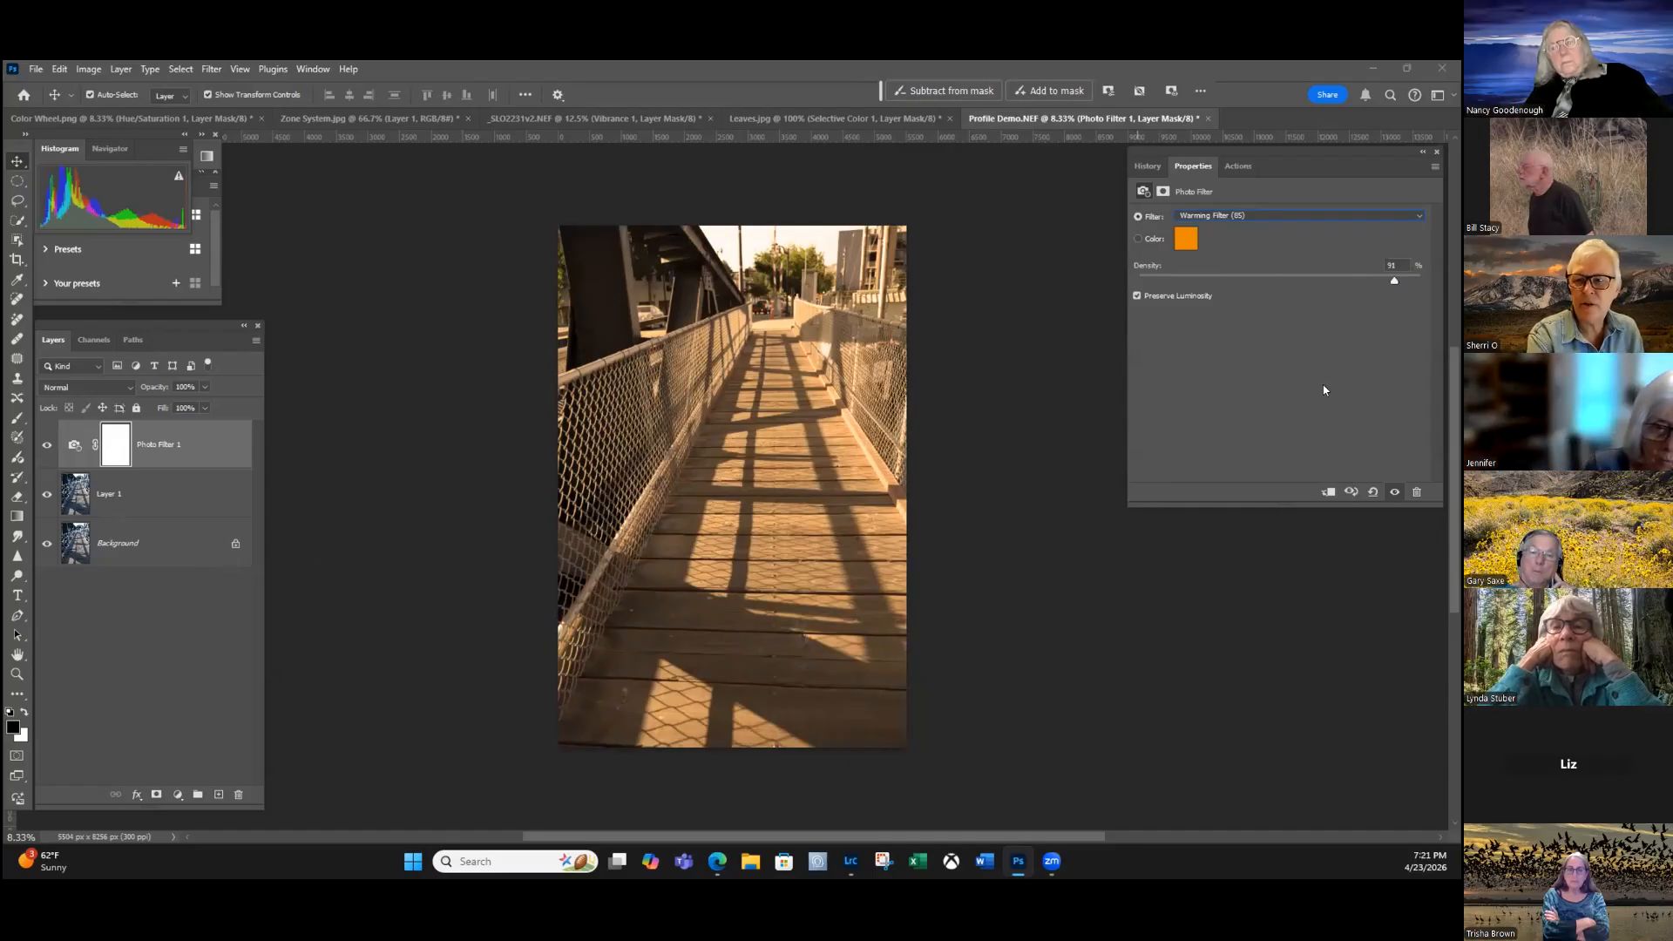
key(ctrl+z)
key(ctrl+z)
key(ctrl+z)
key(ctrl+z)
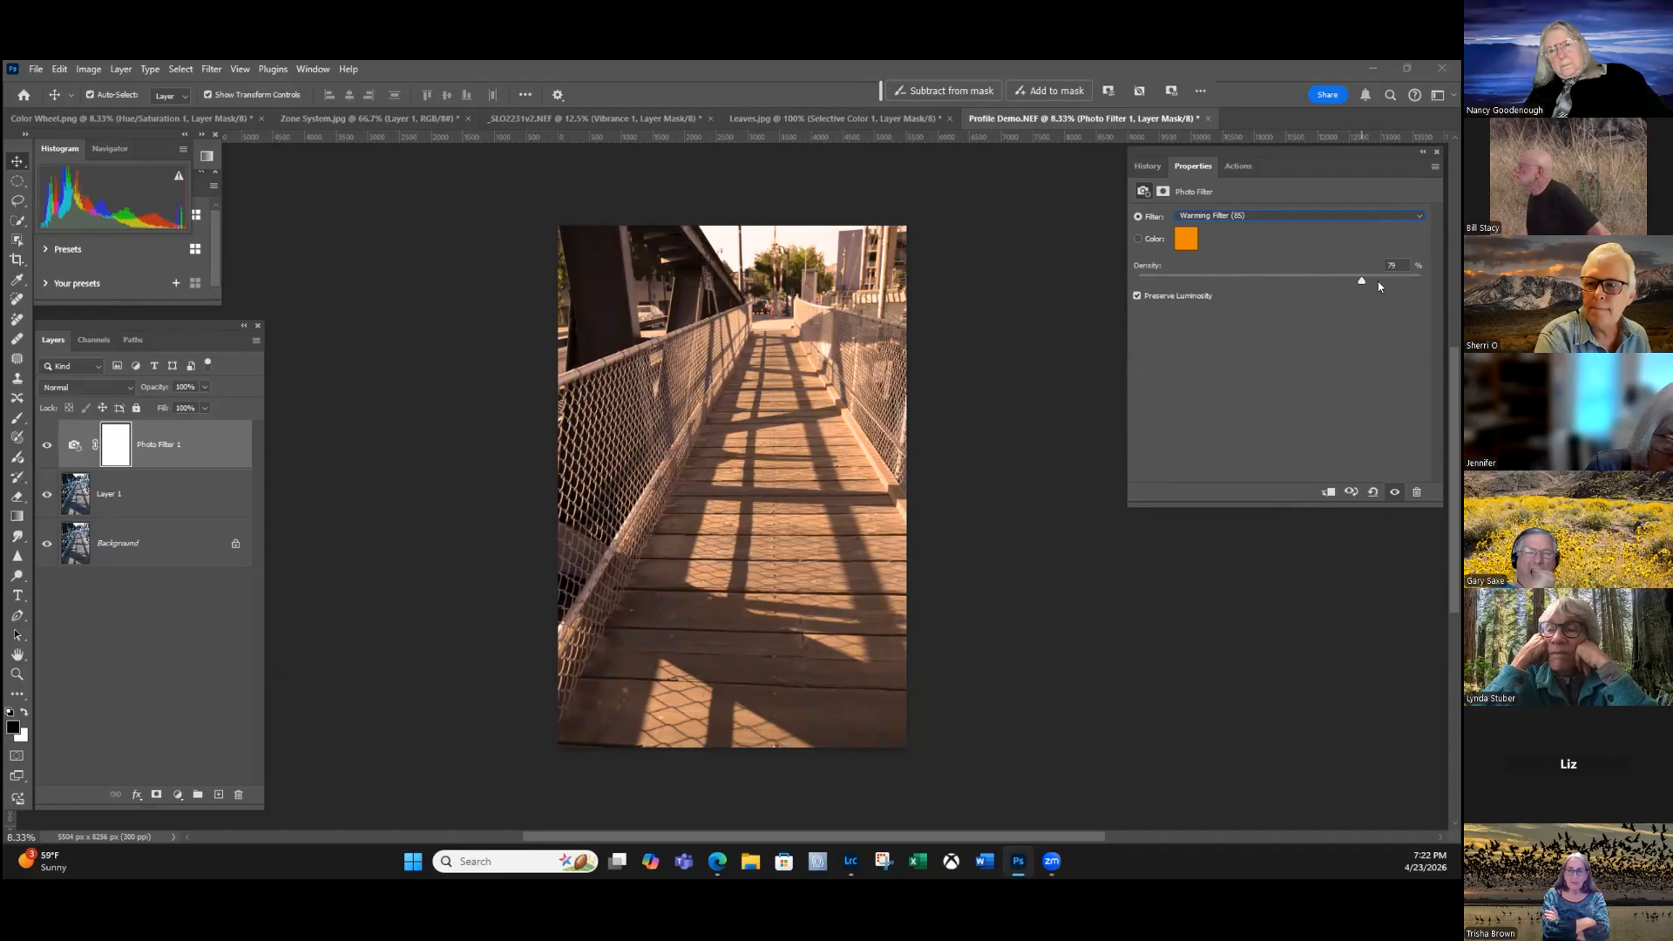
Try Cooling Filter (80), varying its Density between about 31% and 50%.
click(1299, 215)
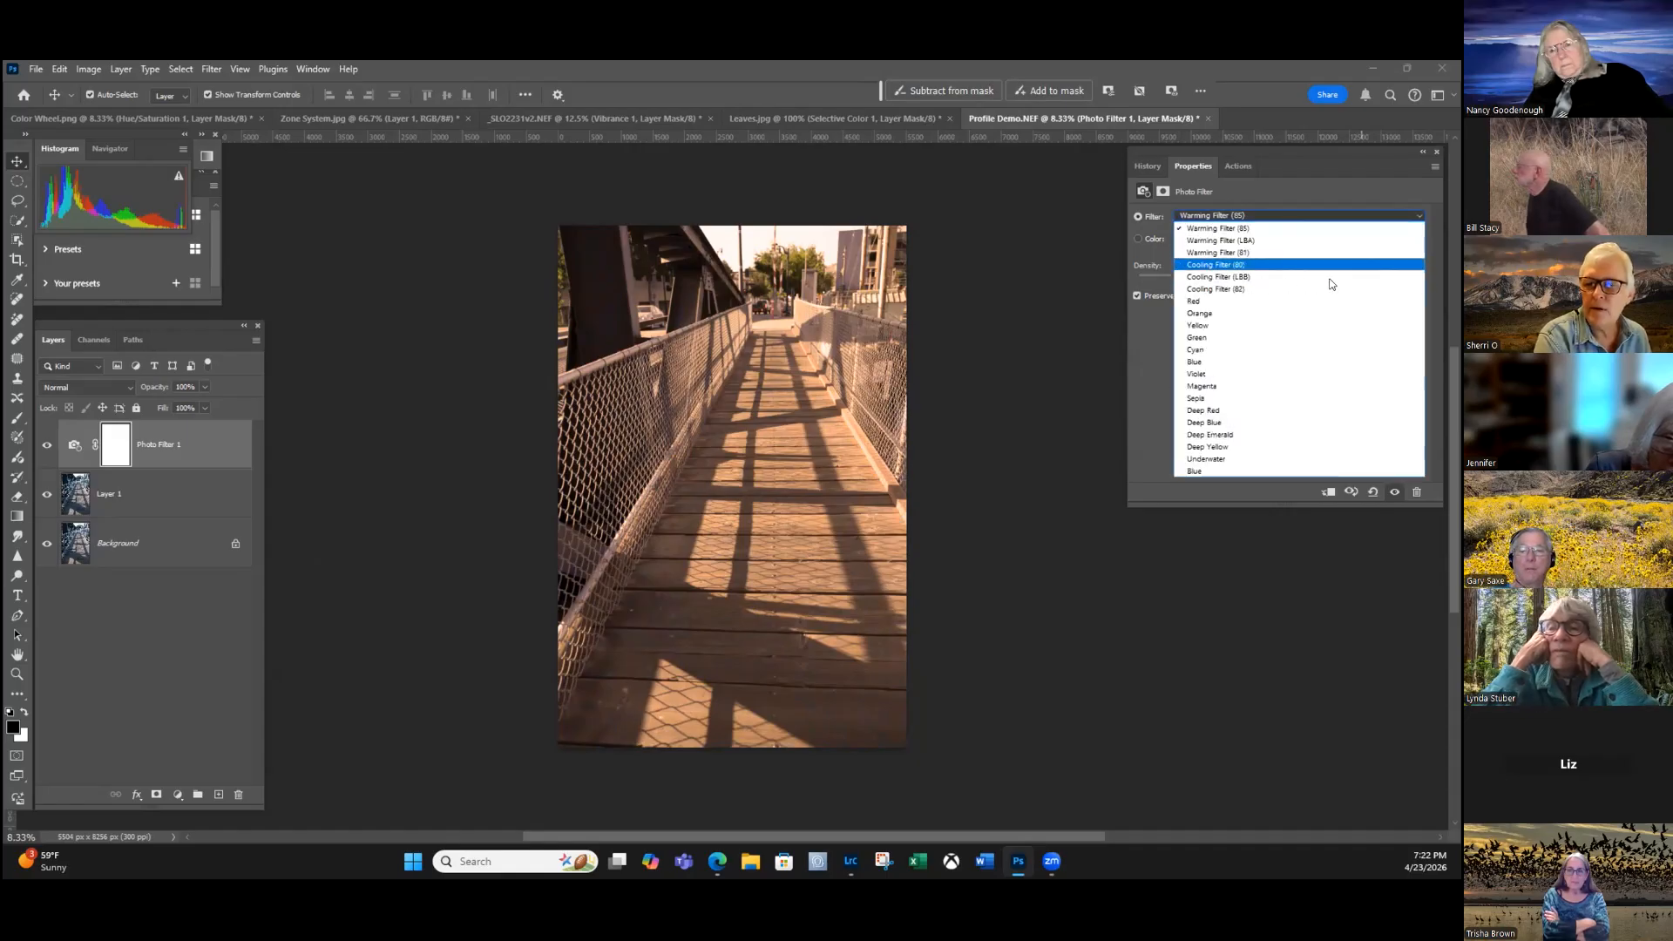
key(Return)
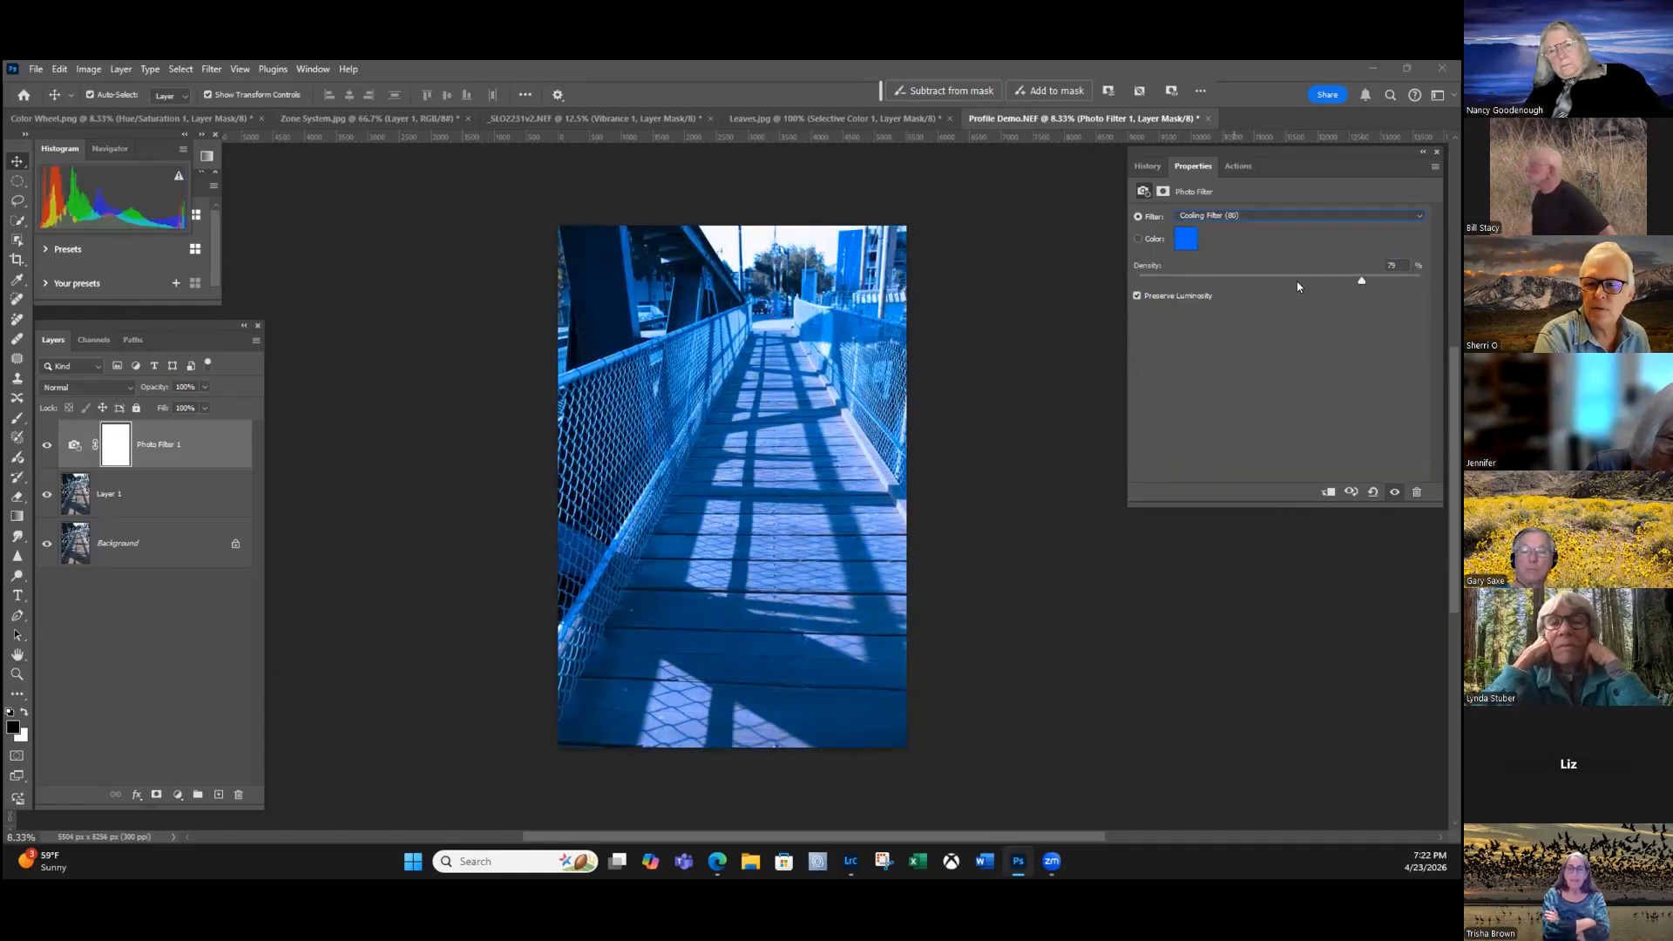
click(1400, 279)
click(1296, 280)
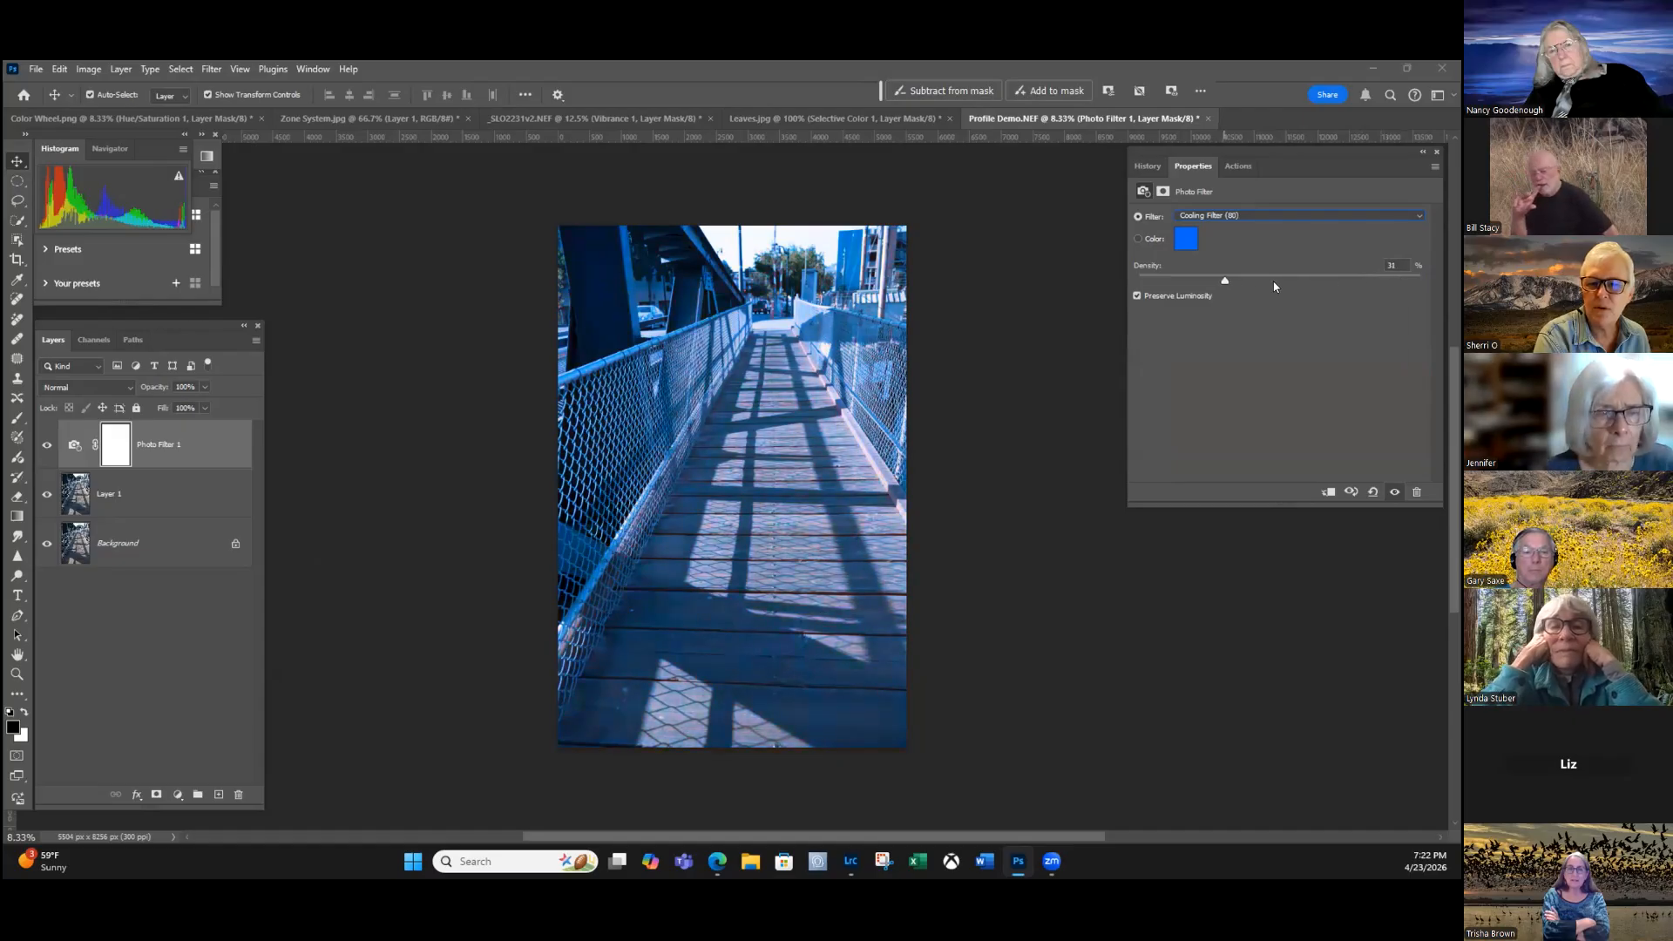
click(1307, 279)
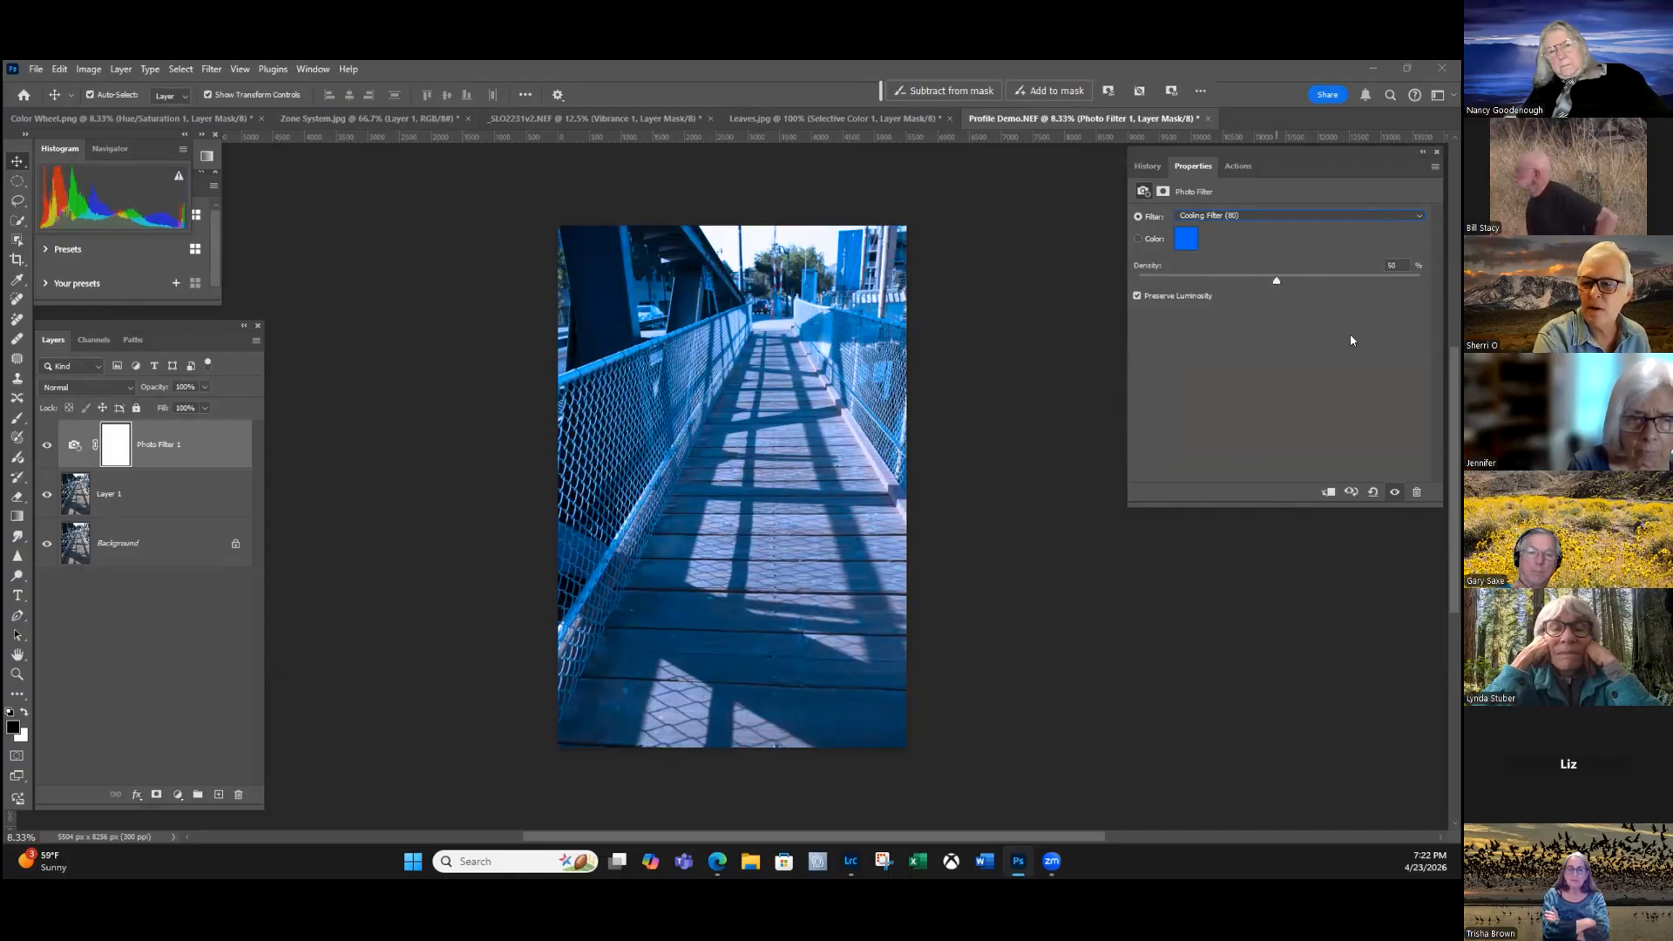
Switch the Photo Filter to the Underwater preset with a Density of about 88%.
click(1305, 216)
click(1305, 469)
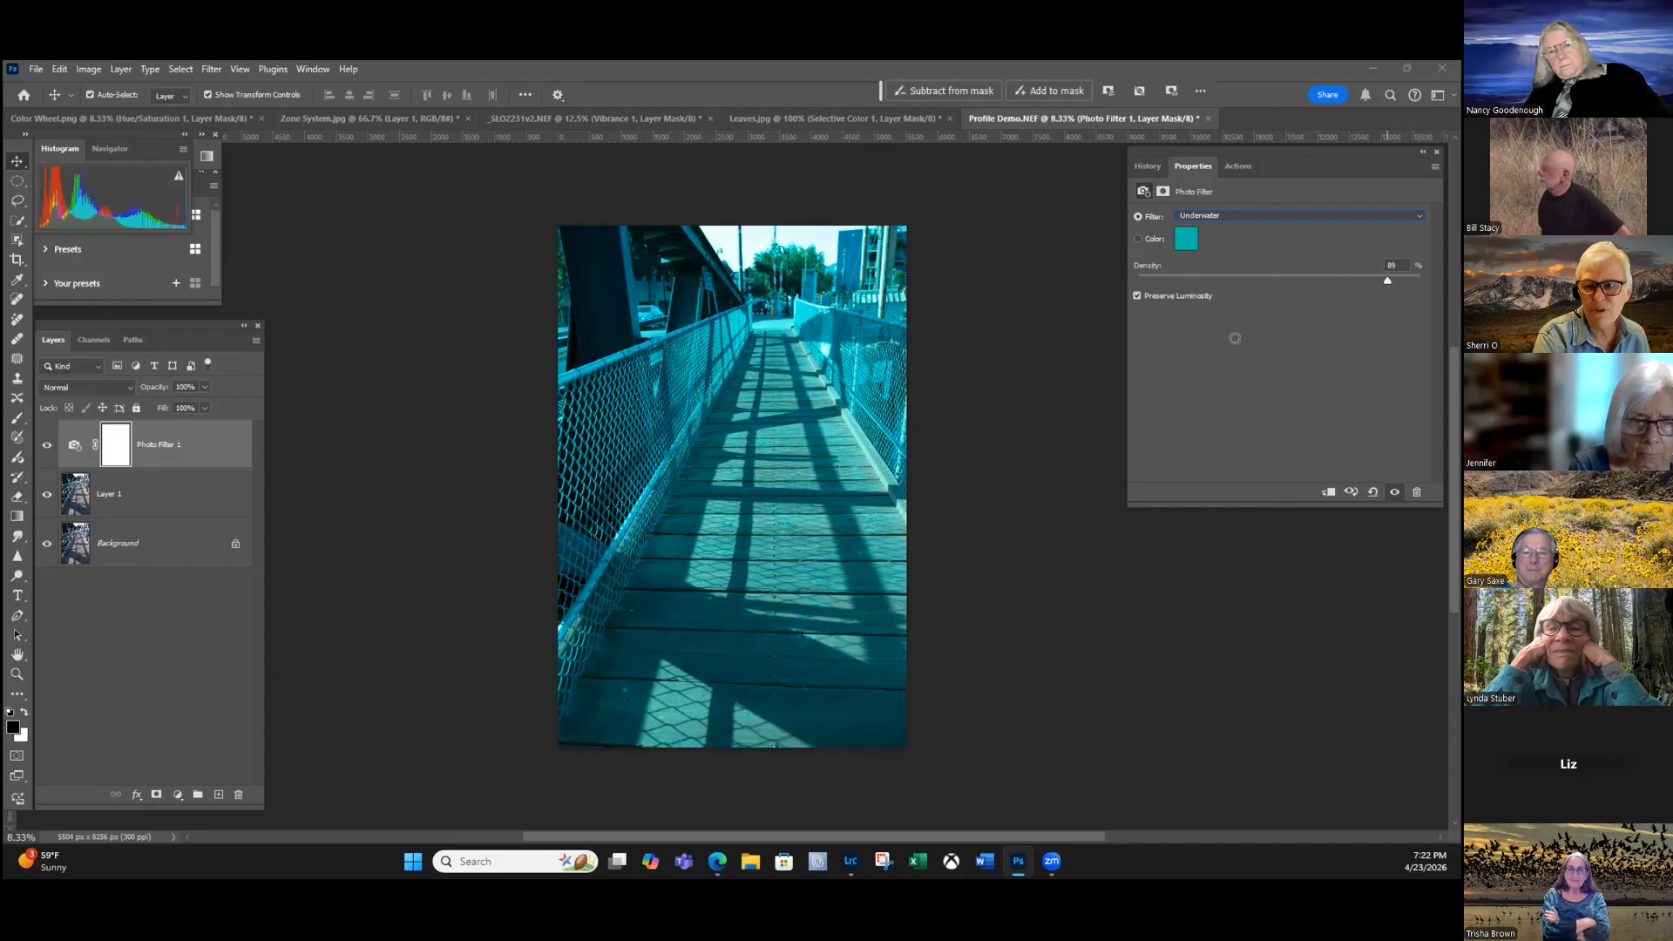
Try custom filter colors for the Photo Filter, starting with dark teal 065345 and applying bright magenta cb24da.
click(1186, 238)
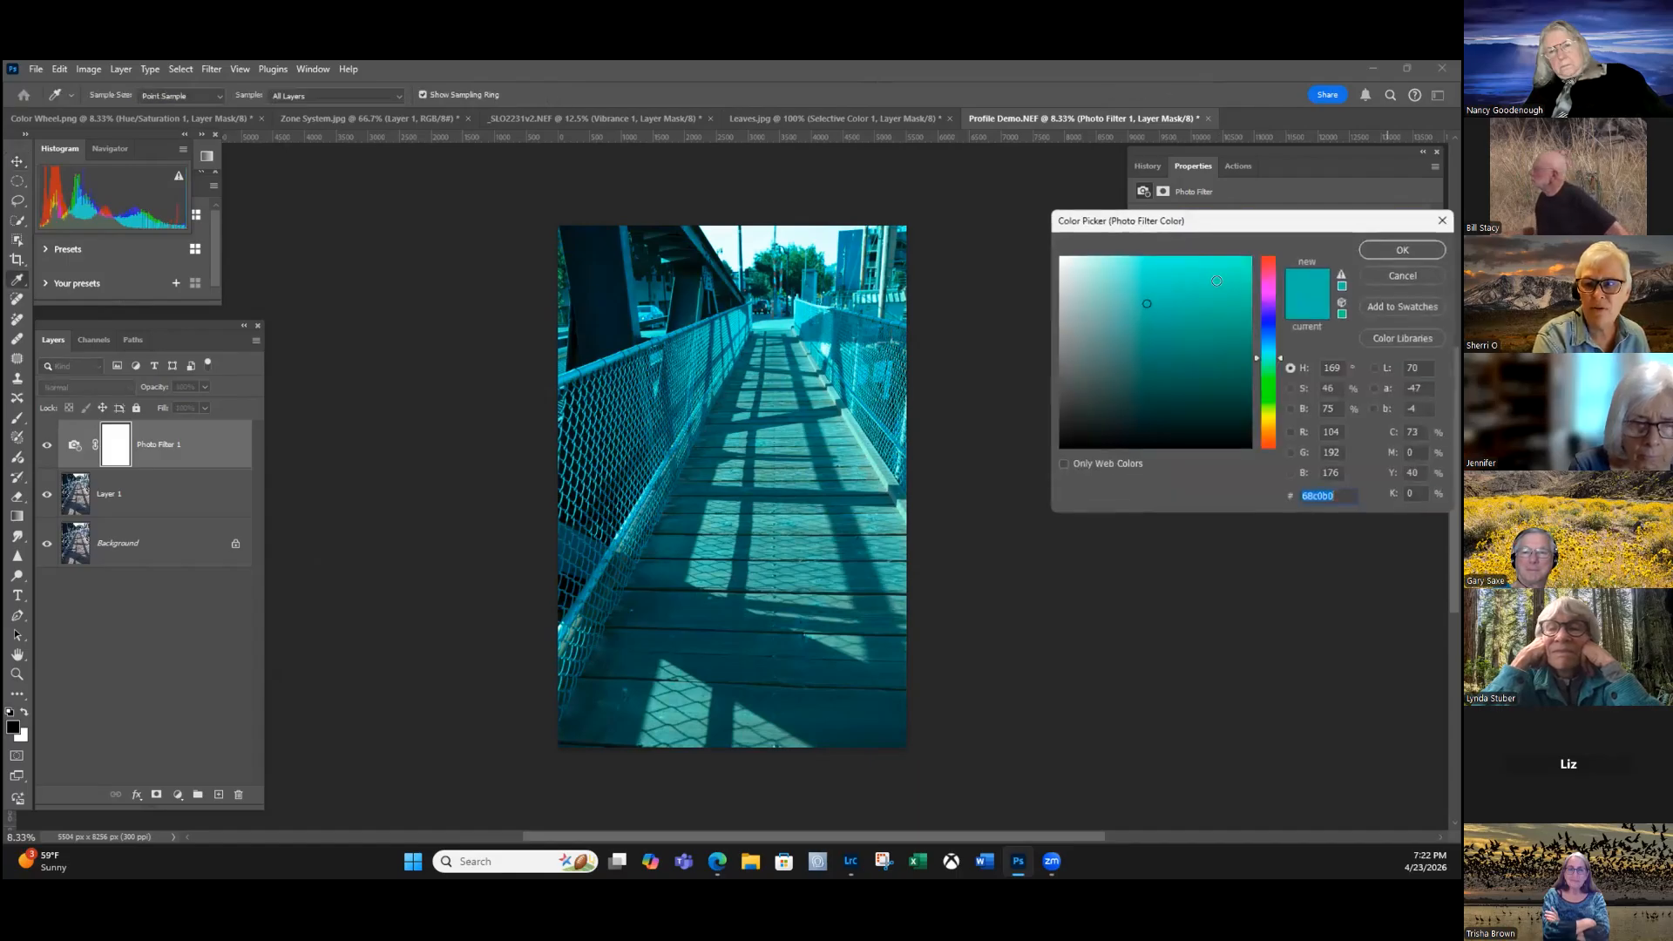
text(065345)
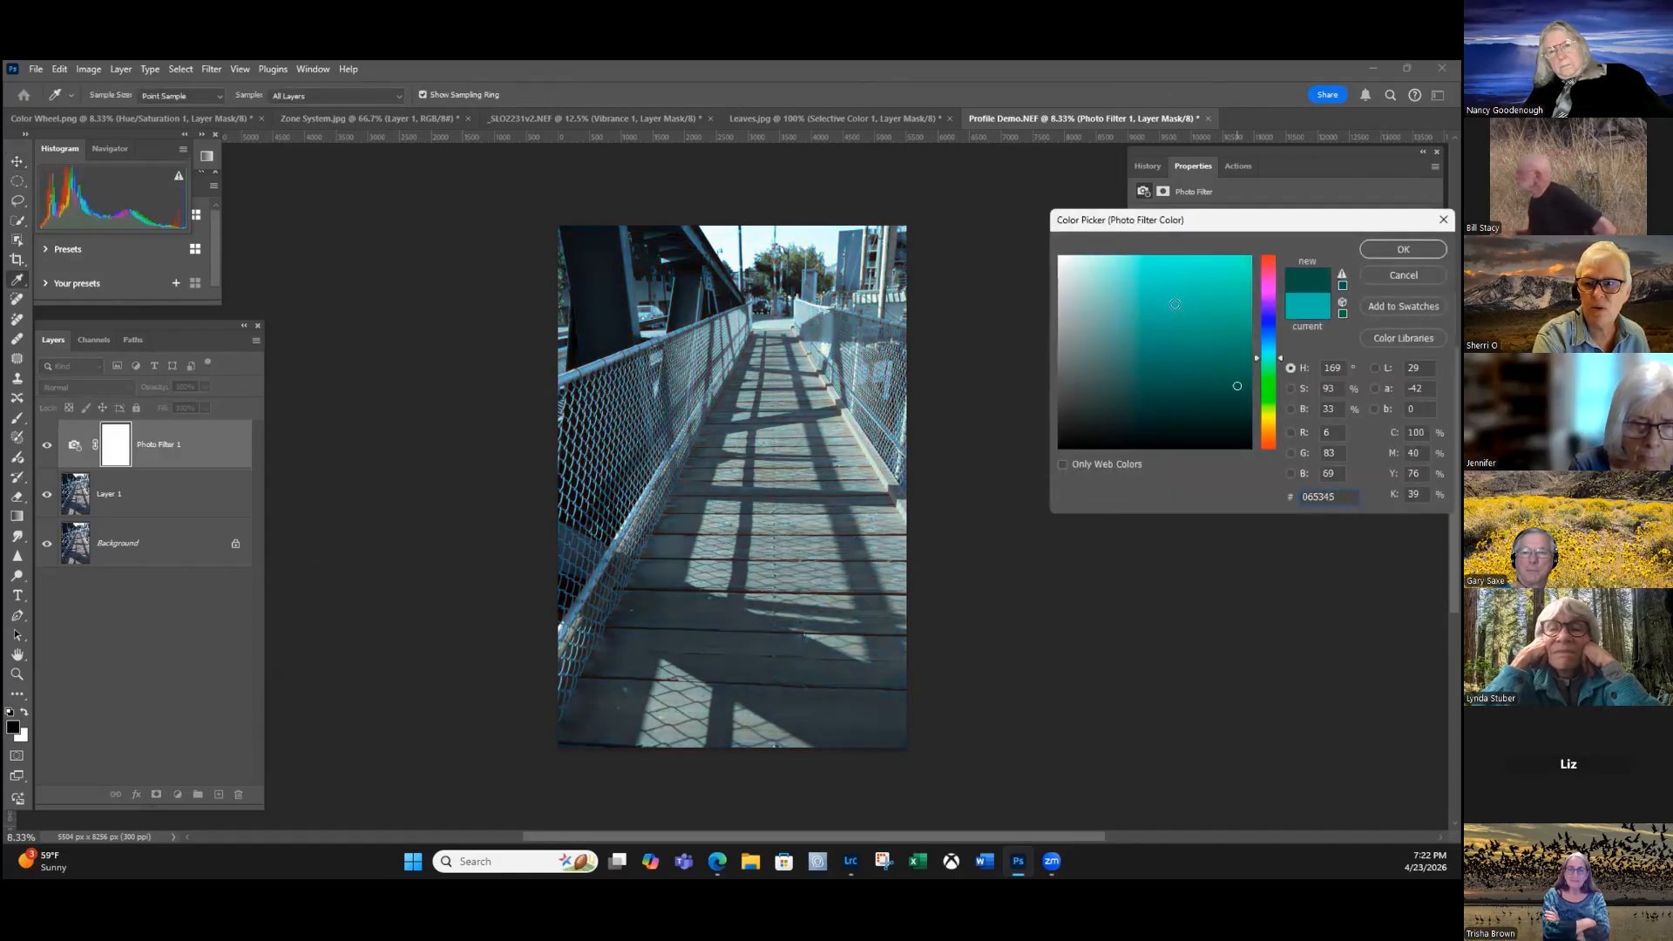
click(1237, 340)
click(1268, 290)
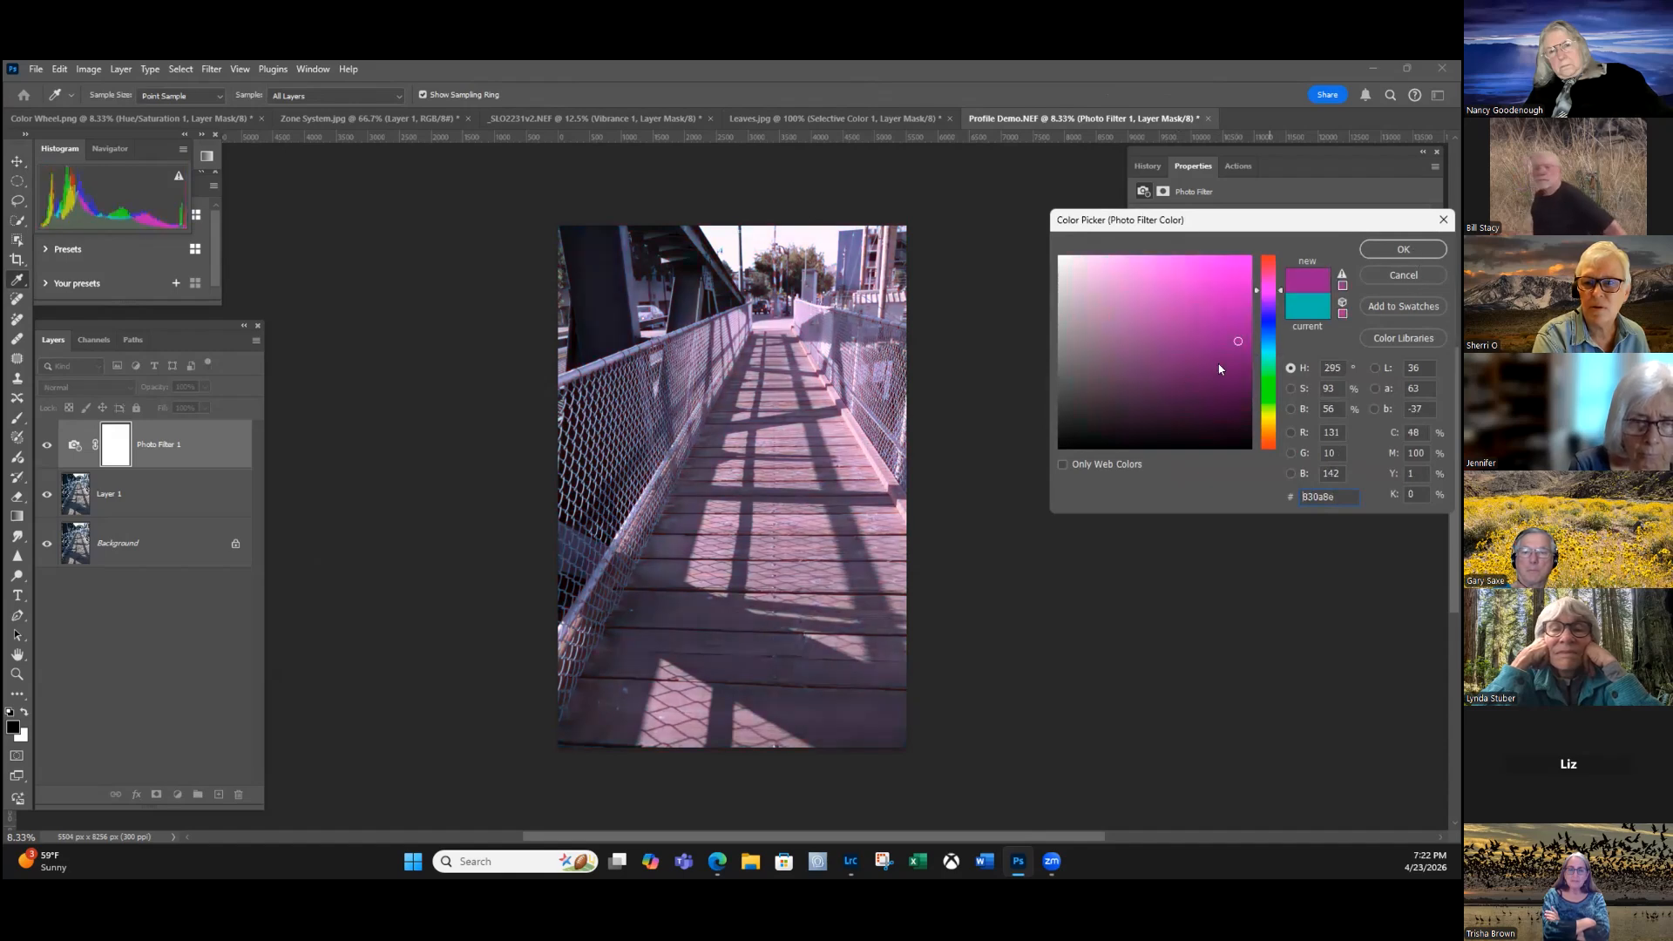
click(1220, 284)
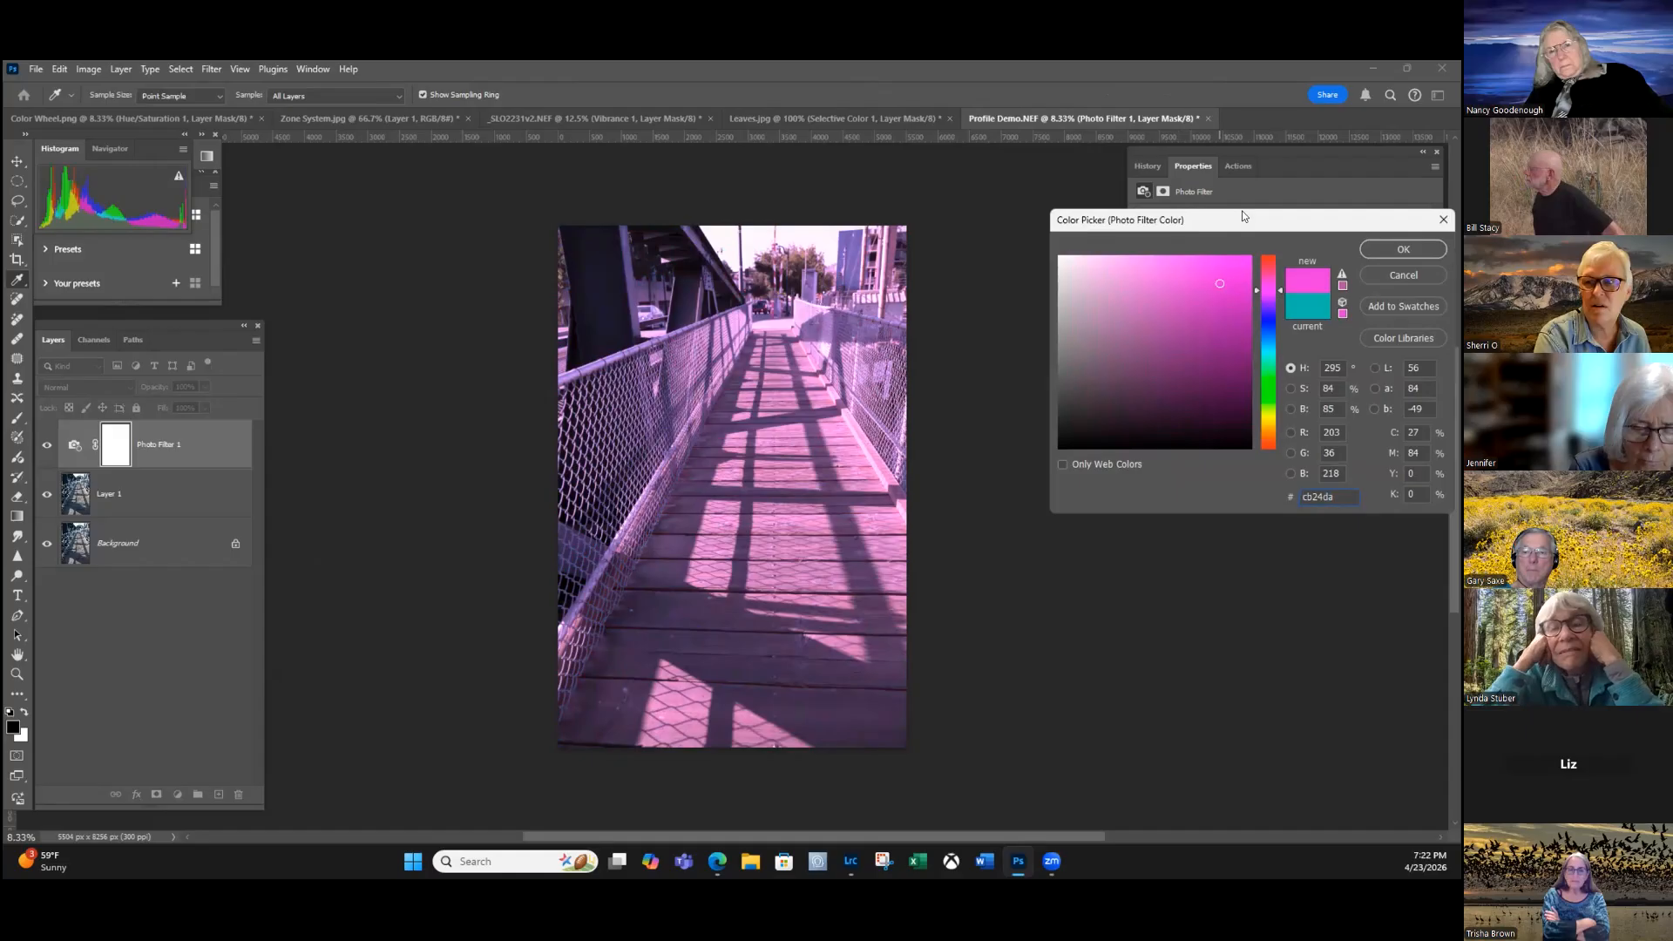
key(Return)
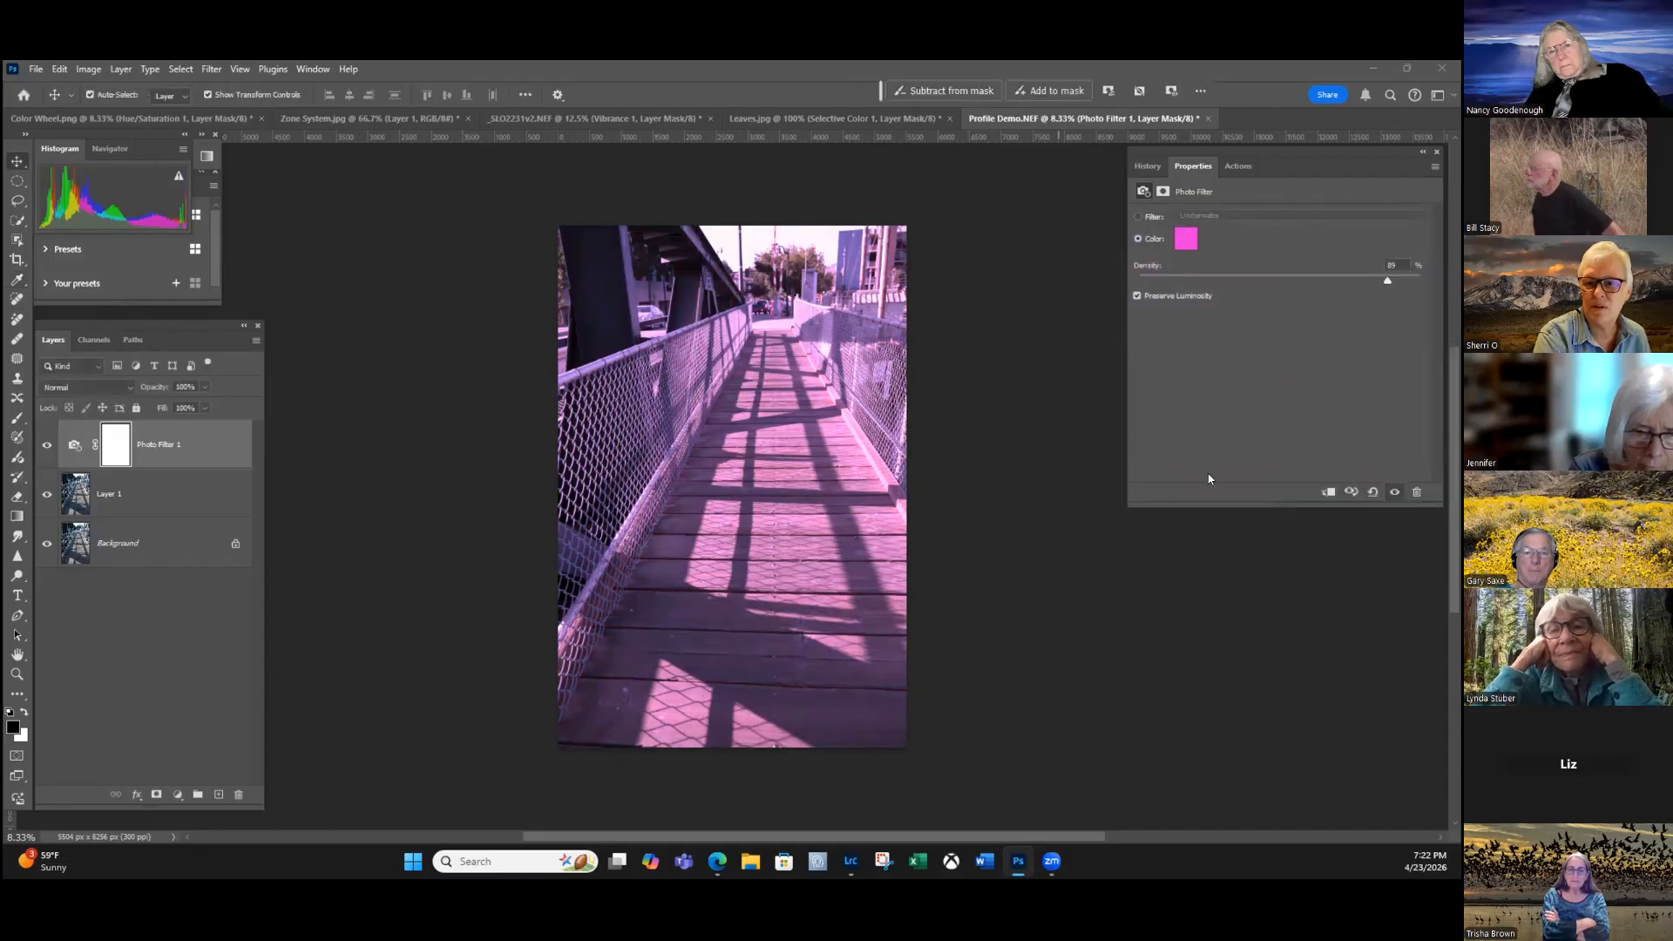
Return the Photo Filter from the custom color to the presets and apply Warming Filter (85).
click(1220, 227)
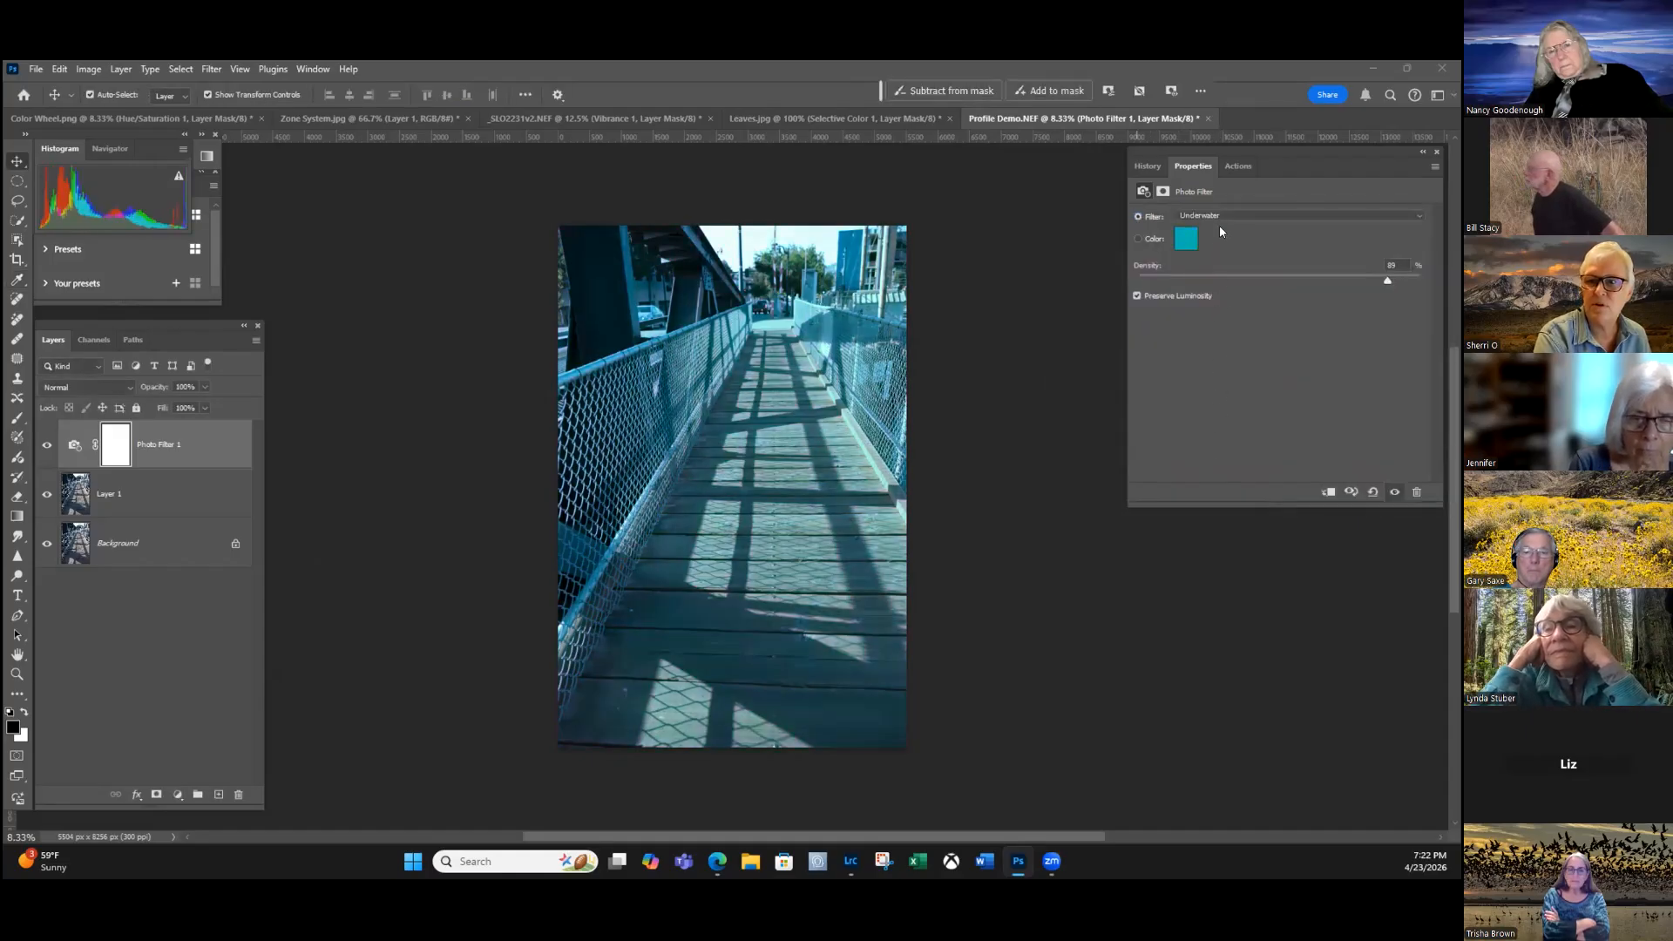
click(1220, 219)
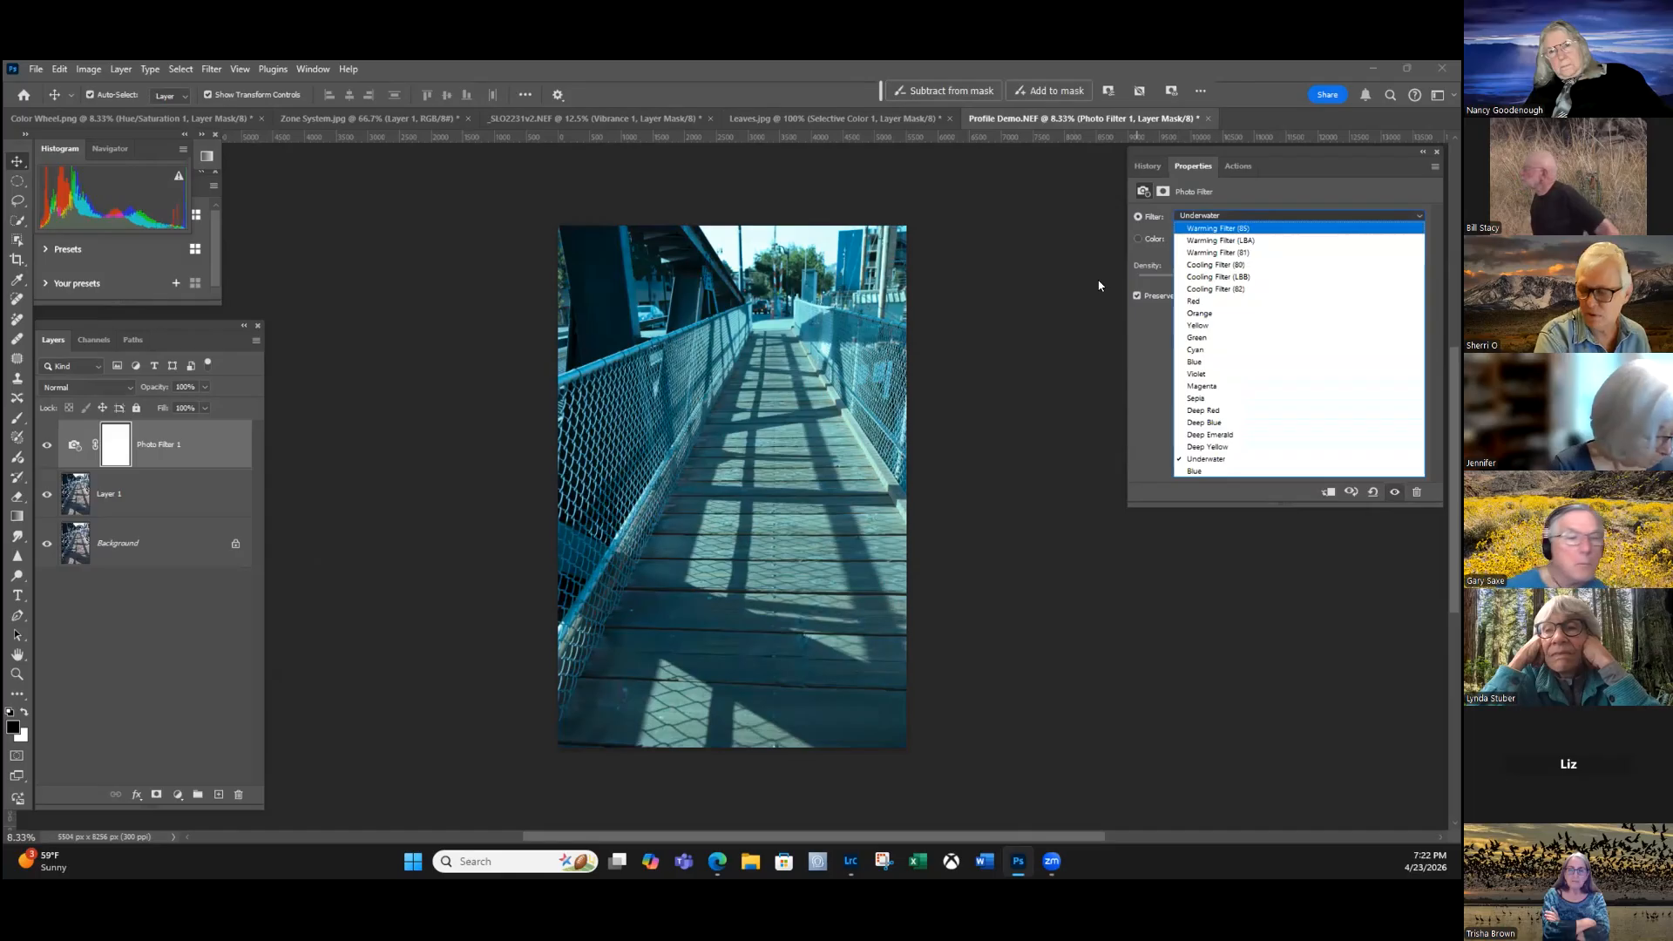
key(Down)
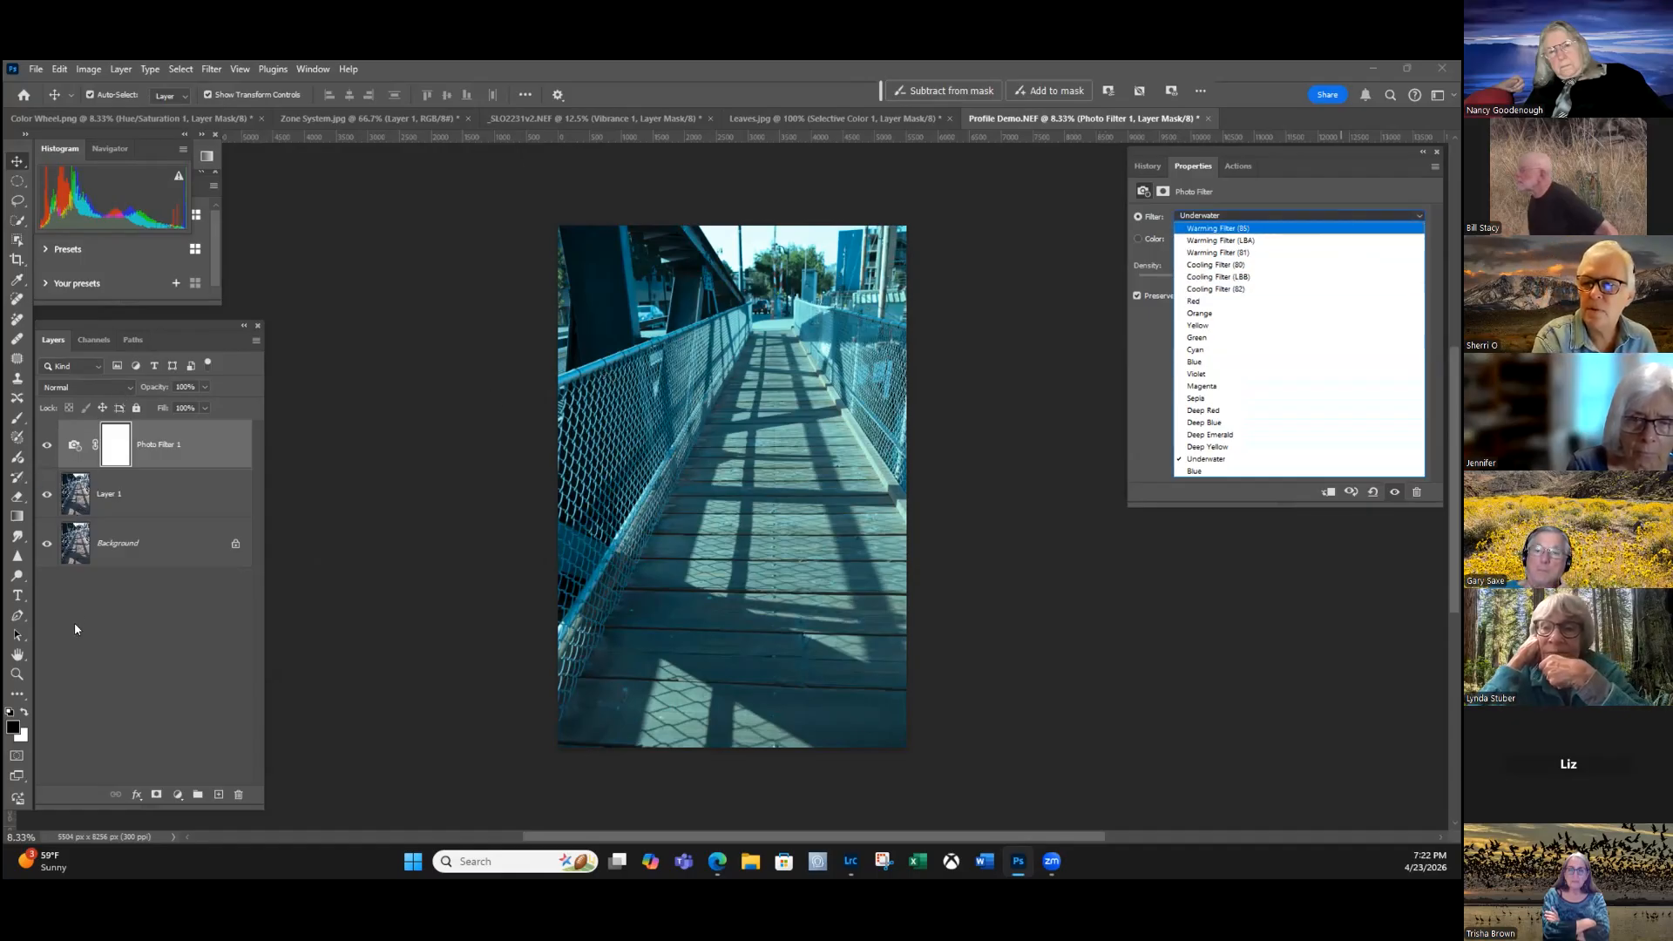
key(Return)
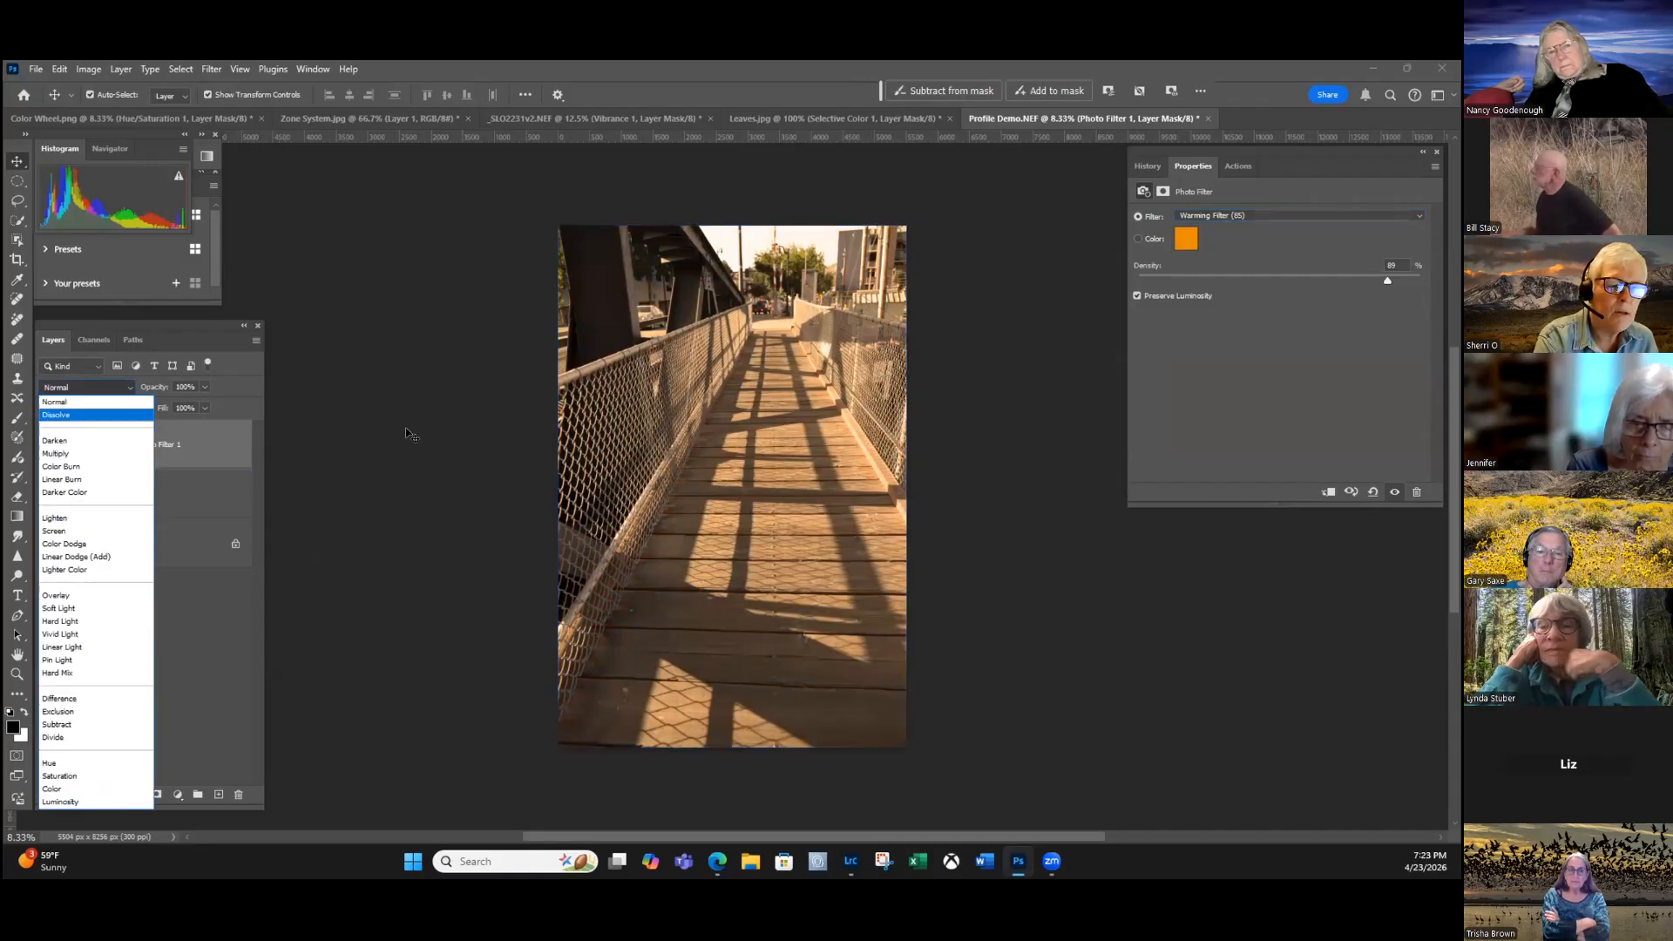
Go through the blend modes for the Photo Filter layer and set it to Soft Light.
key(Down)
key(Down)
key(Down)
key(Down)
key(Down)
key(Down)
key(Down)
key(Down)
key(Down)
key(Down)
key(Down)
key(Down)
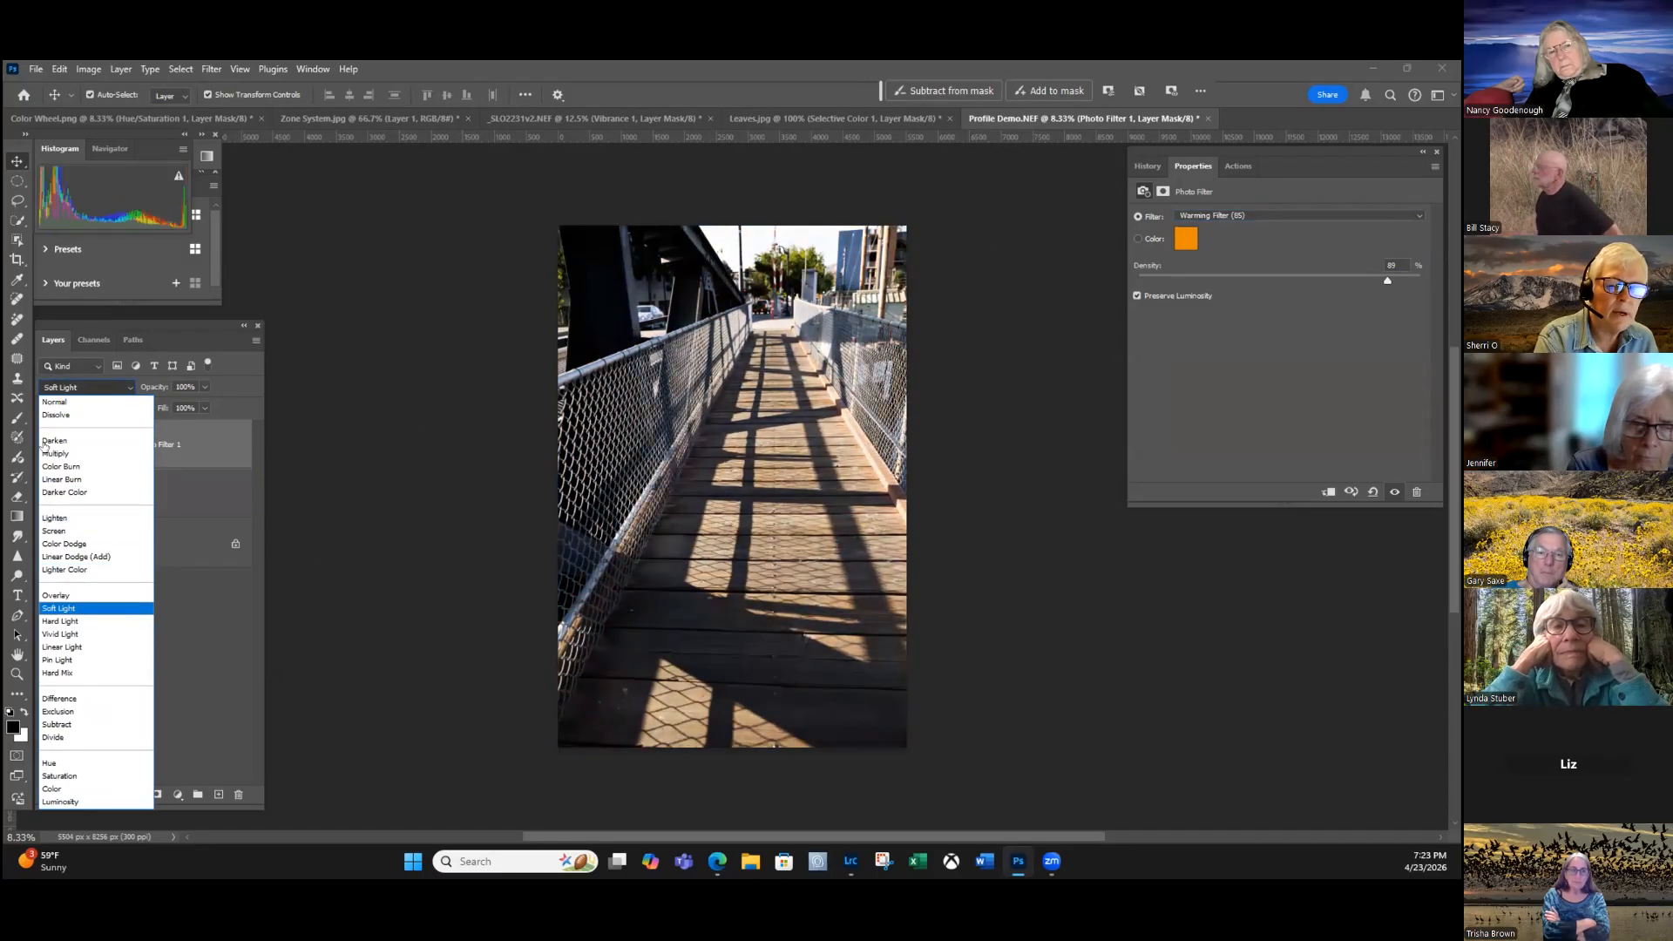
click(44, 444)
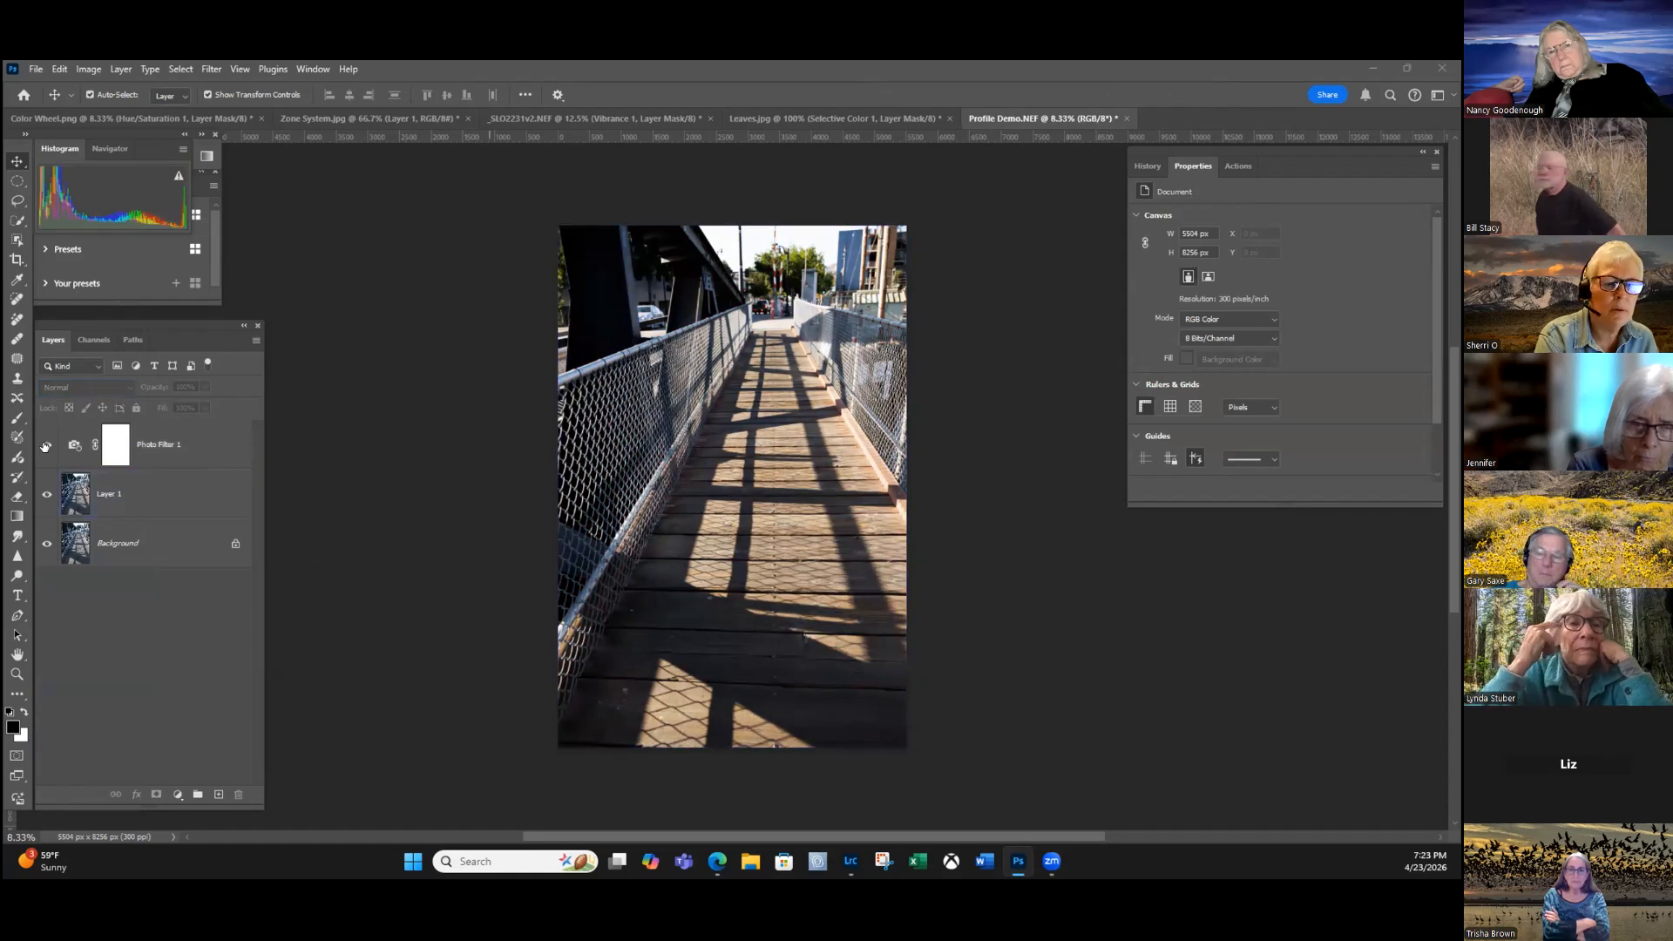
Compare the bridge image with the Photo Filter layer hidden and shown.
click(74, 424)
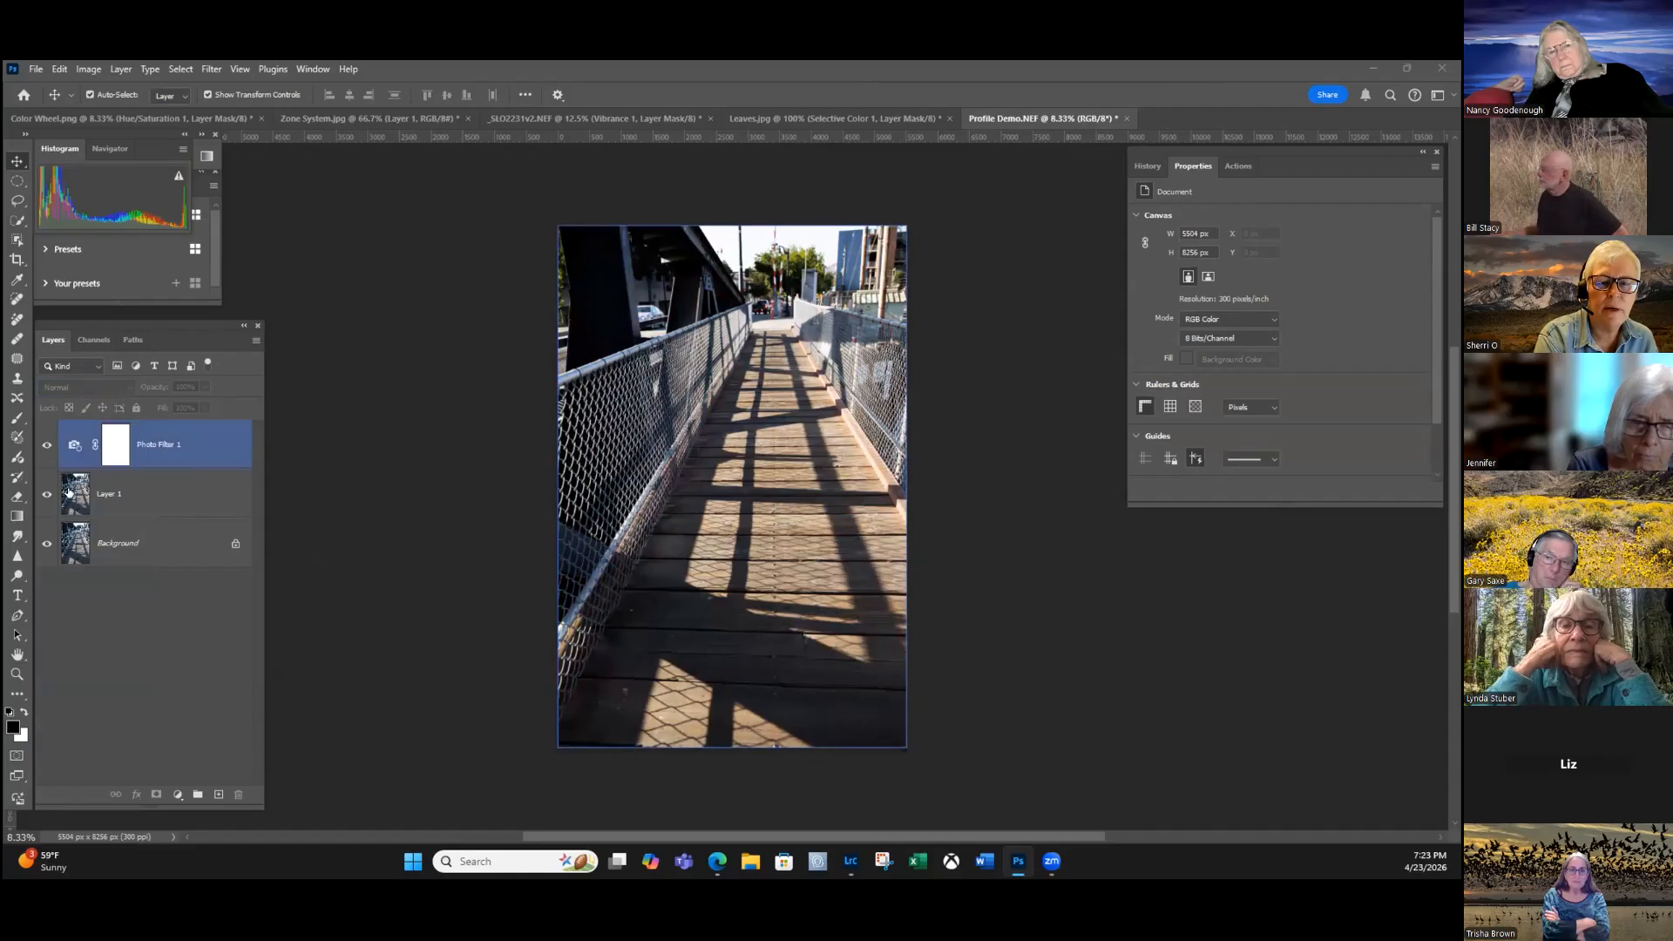
click(46, 444)
click(333, 387)
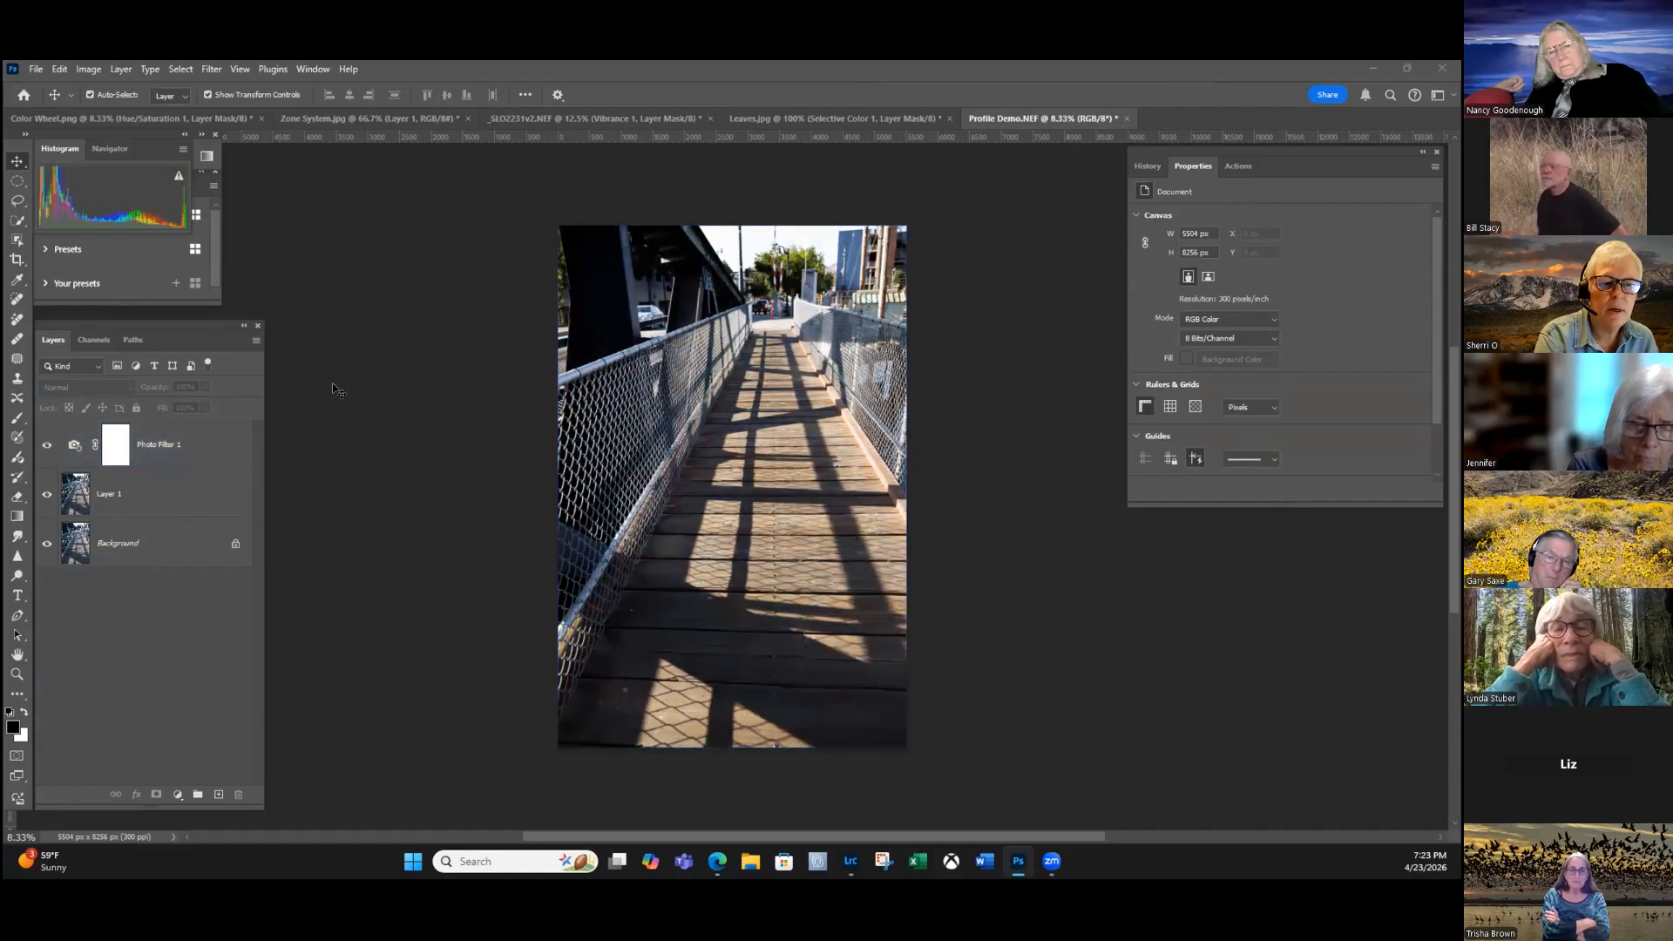
click(131, 444)
click(336, 377)
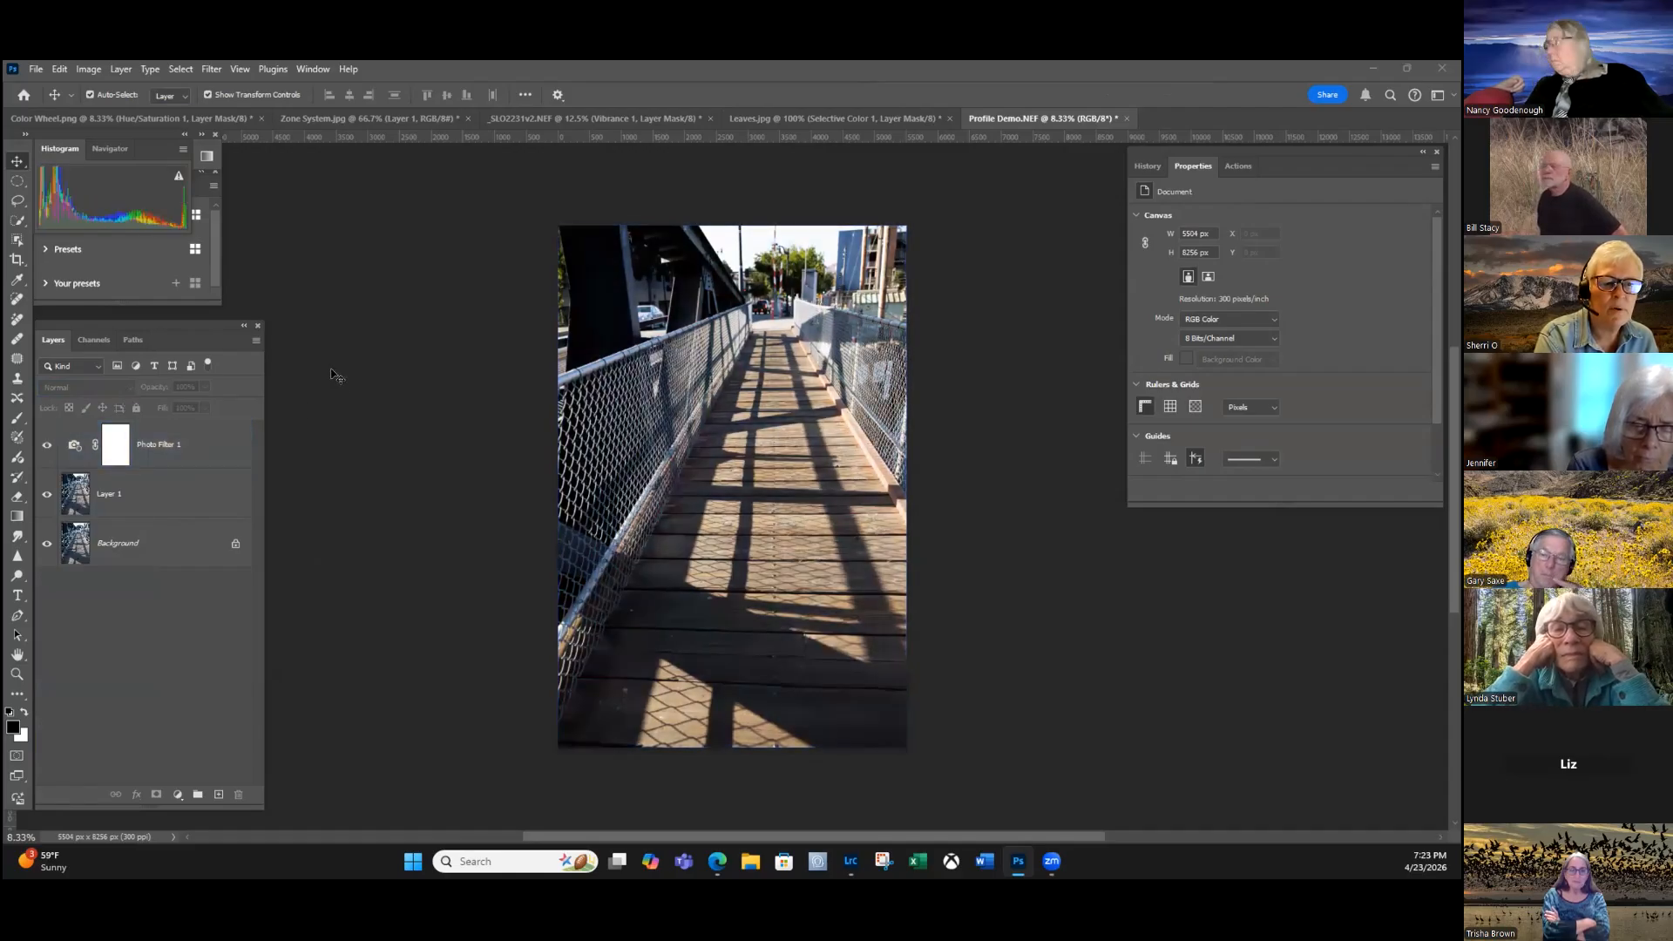
Hide the Photo Filter layer and add a Channel Mixer adjustment layer directly above Layer 1.
click(109, 494)
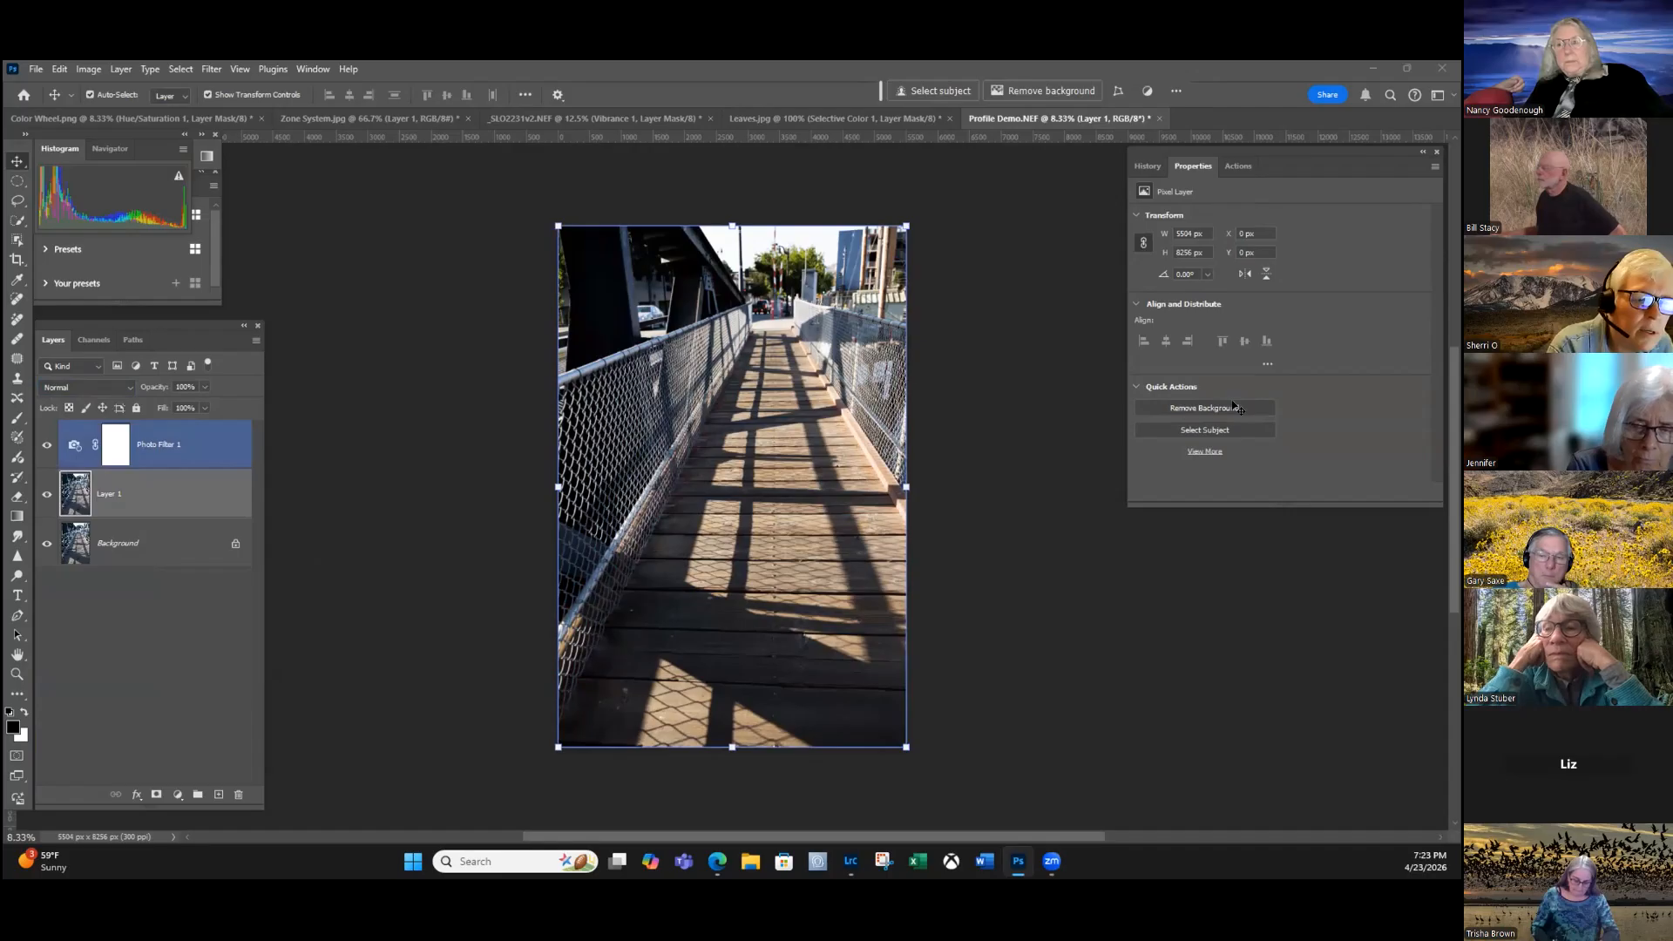
click(47, 445)
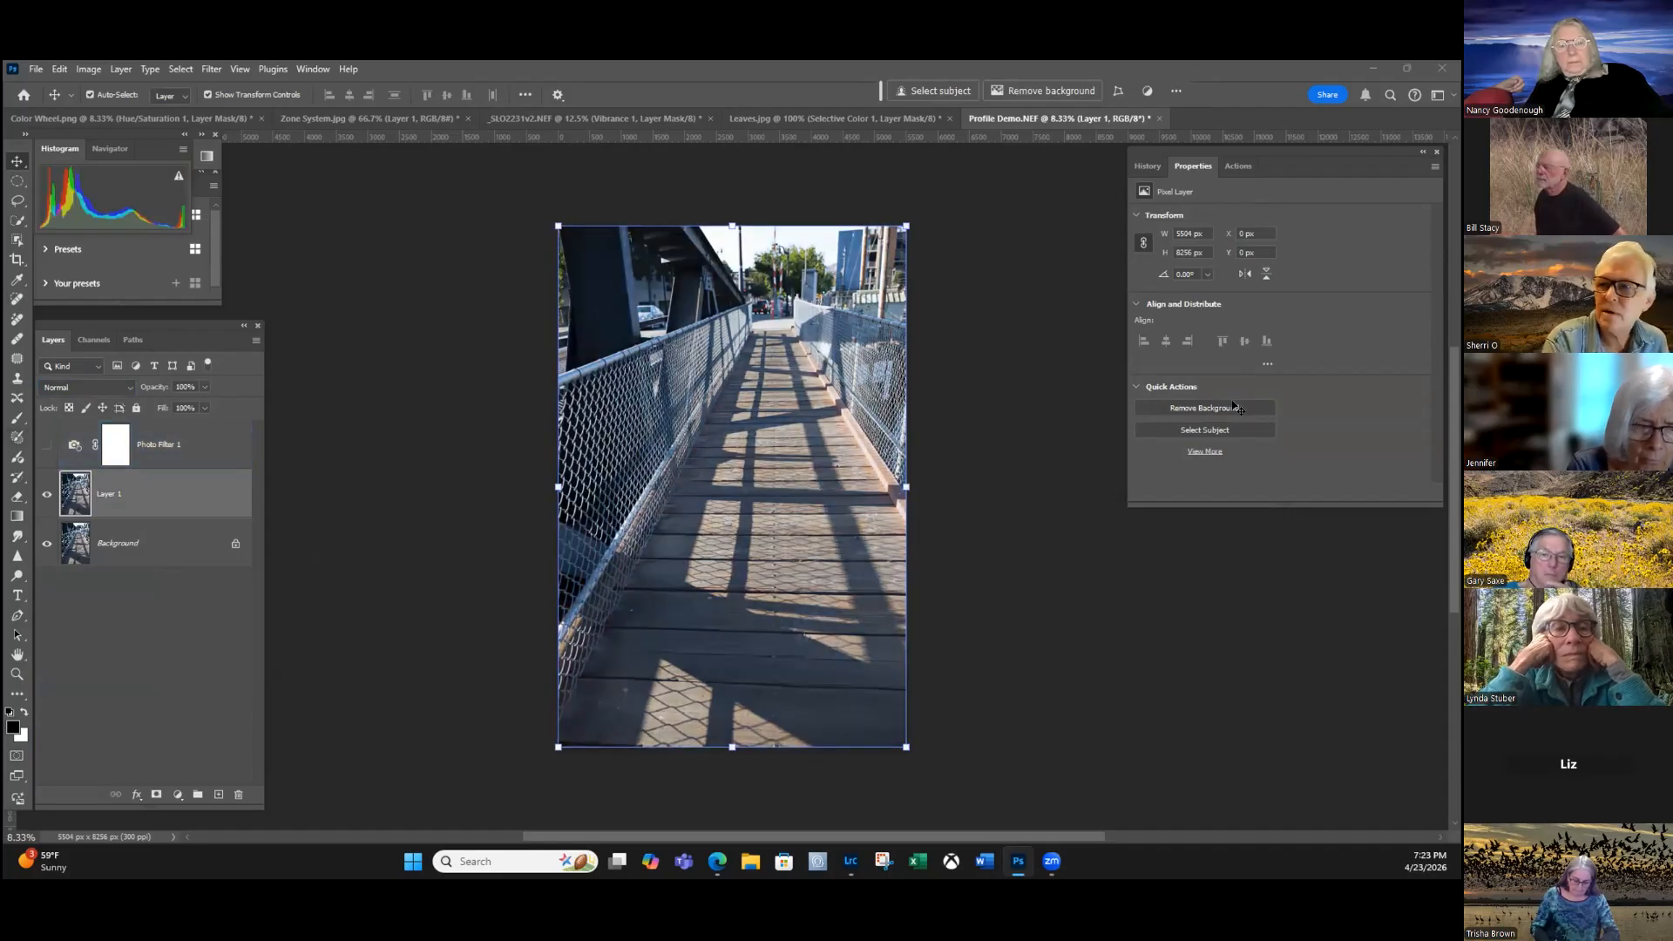
click(1235, 407)
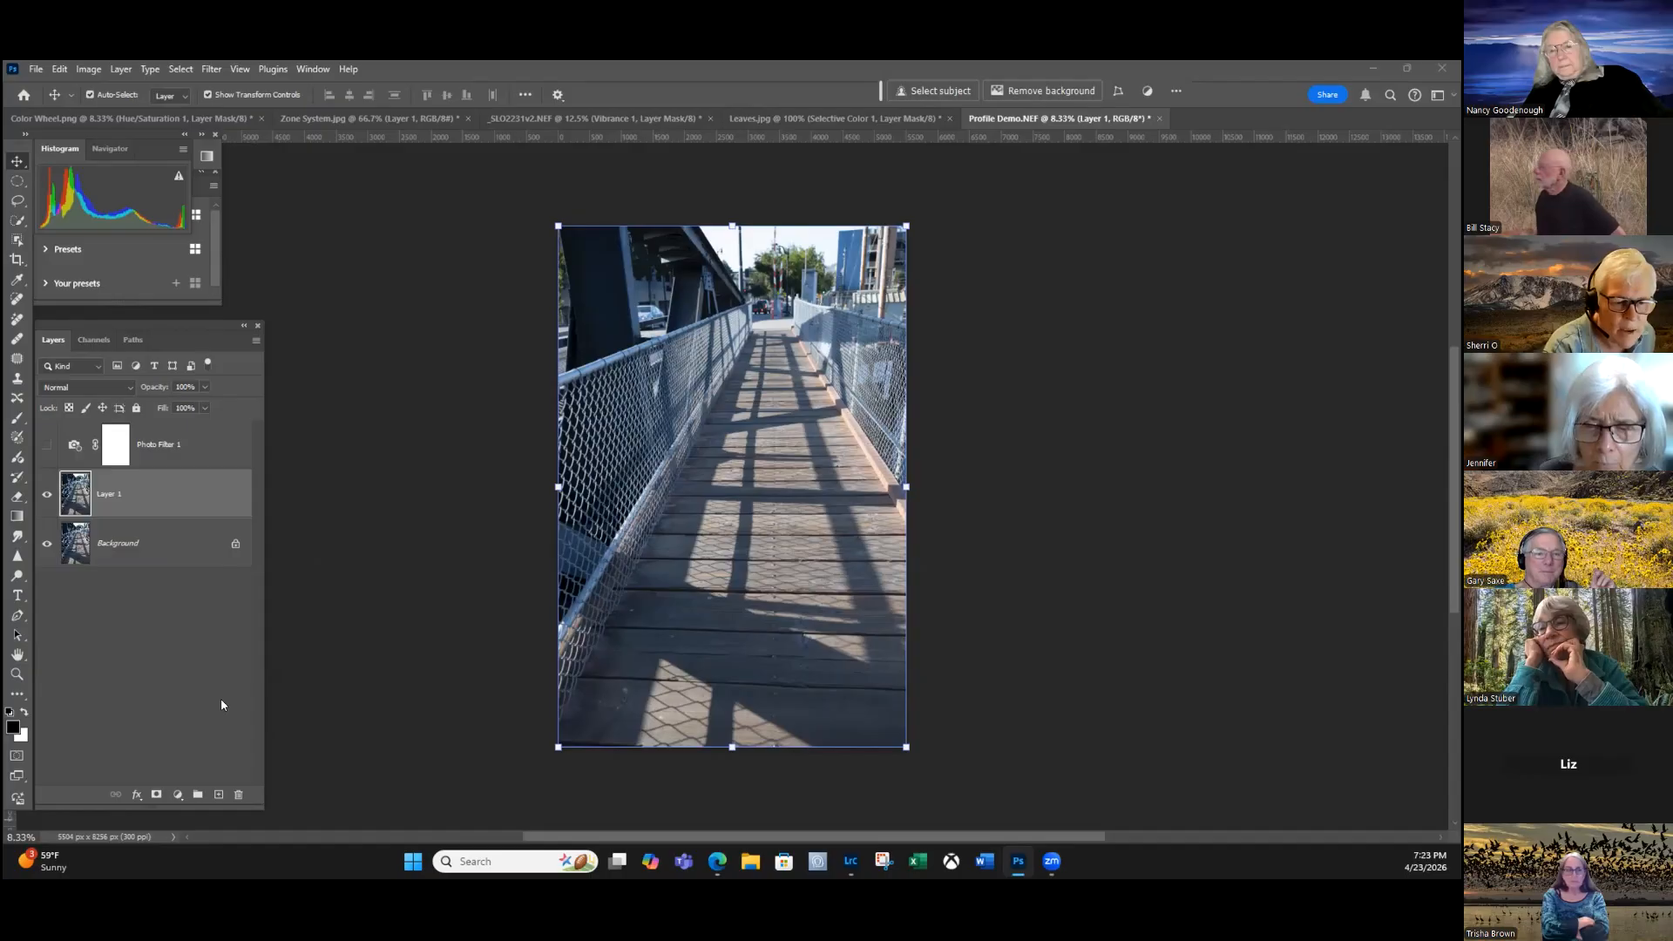
click(178, 794)
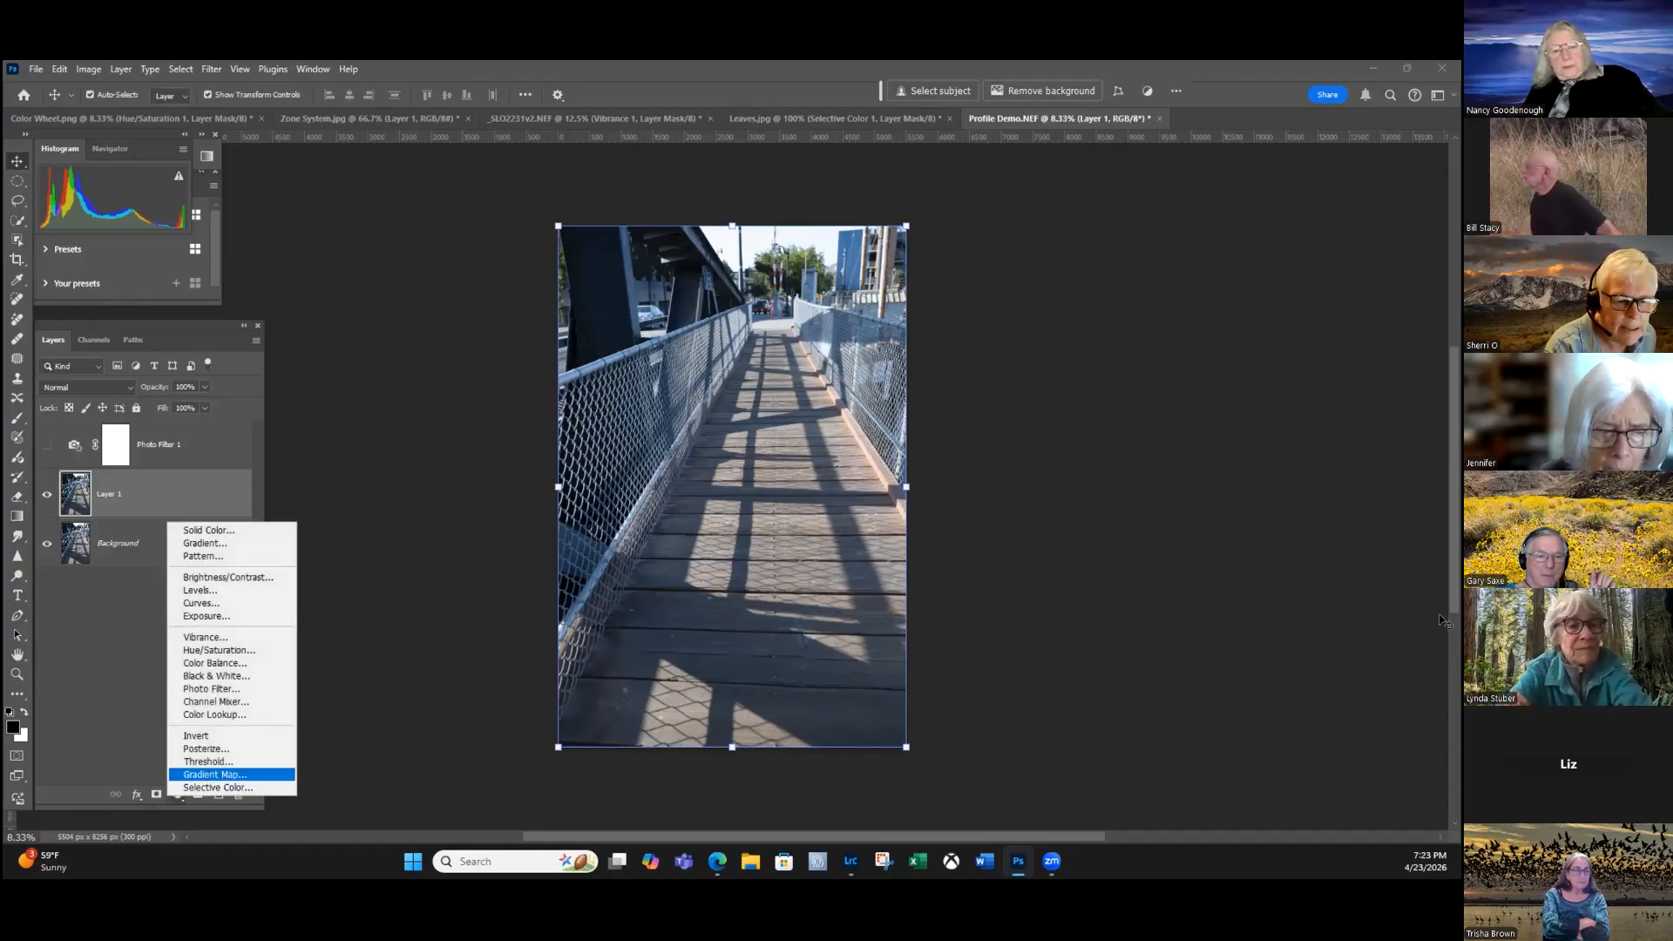
click(216, 701)
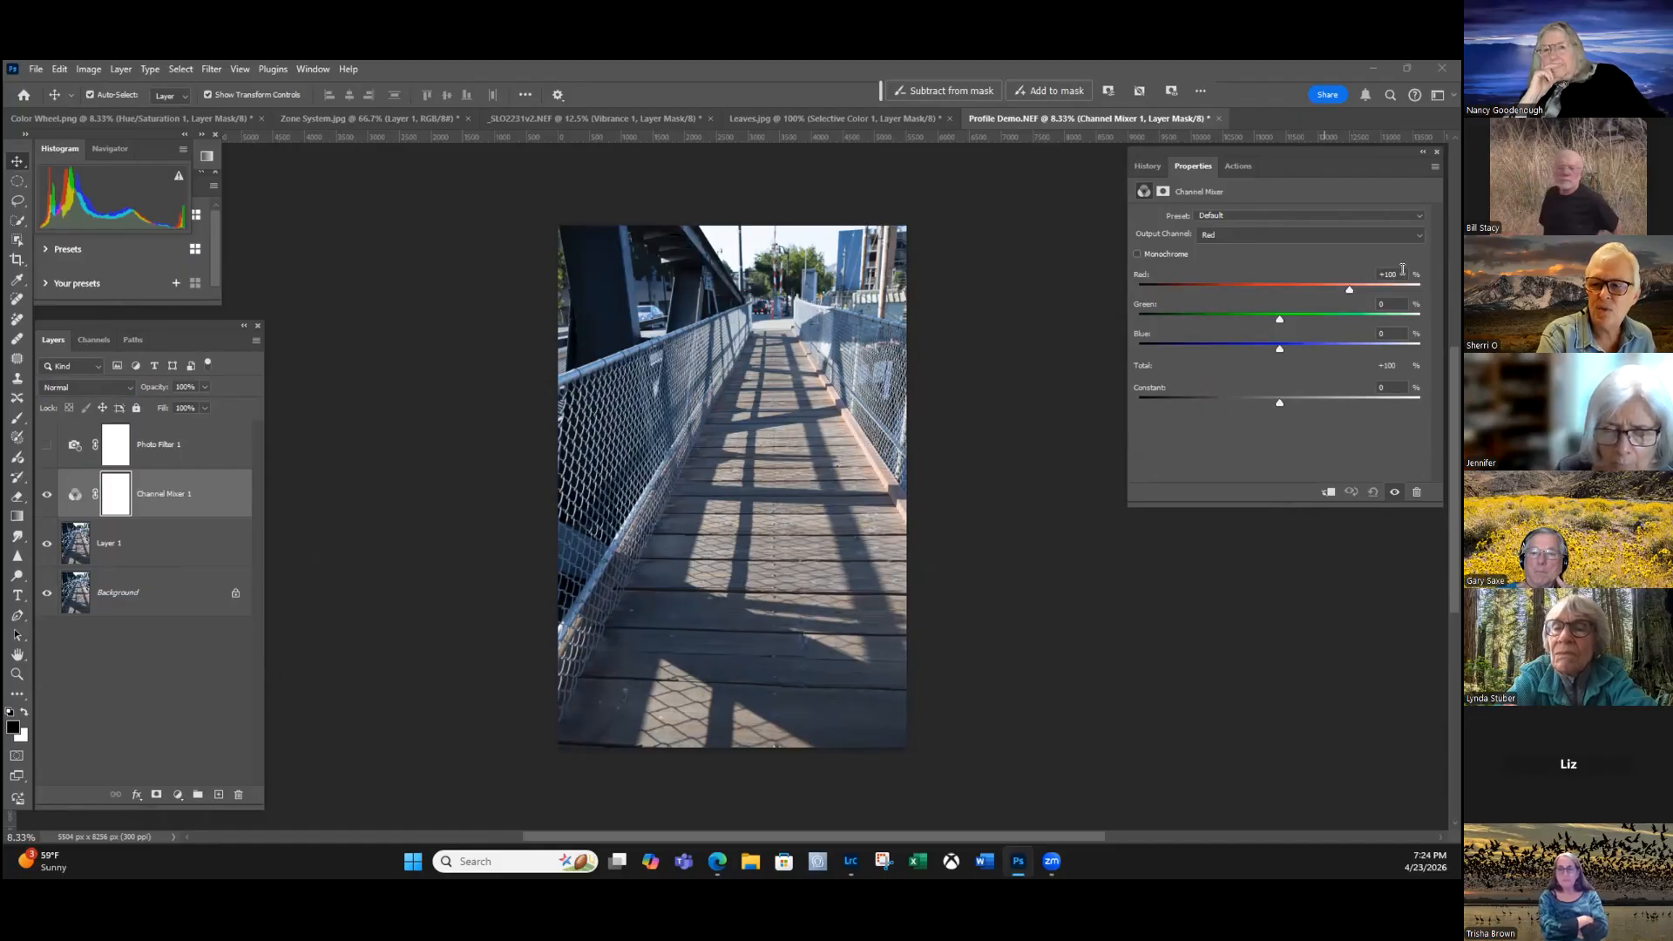
In the Channel Mixer's Red output channel, set Red to 80% and Blue to 20%.
click(1382, 234)
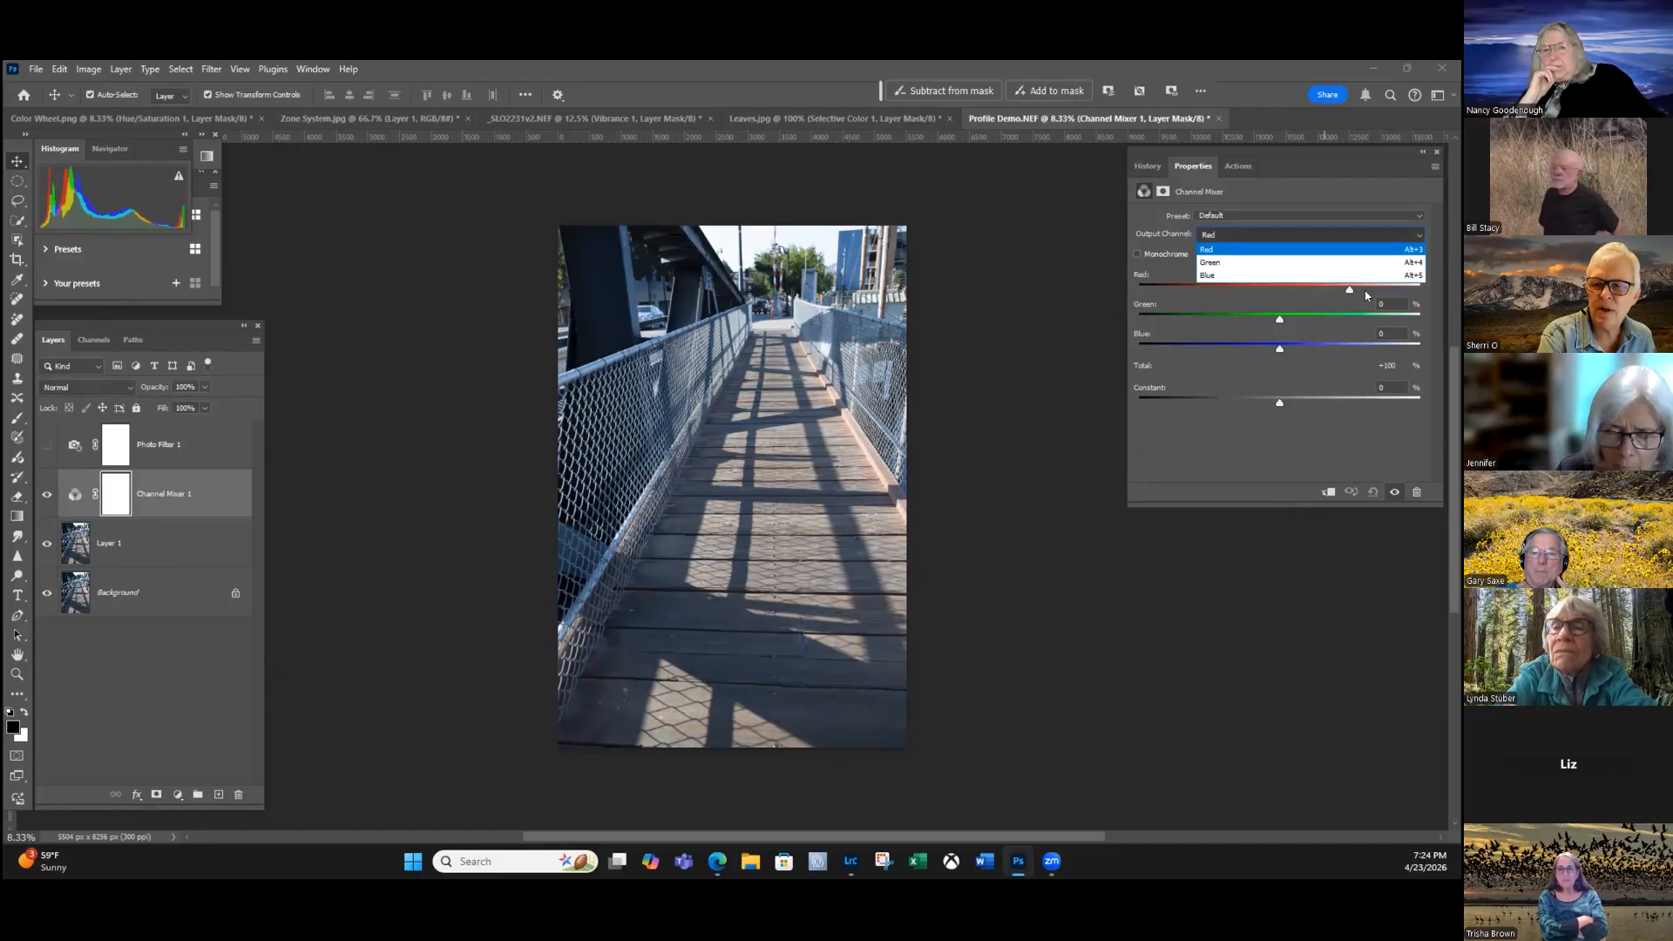
click(1366, 291)
key(Tab)
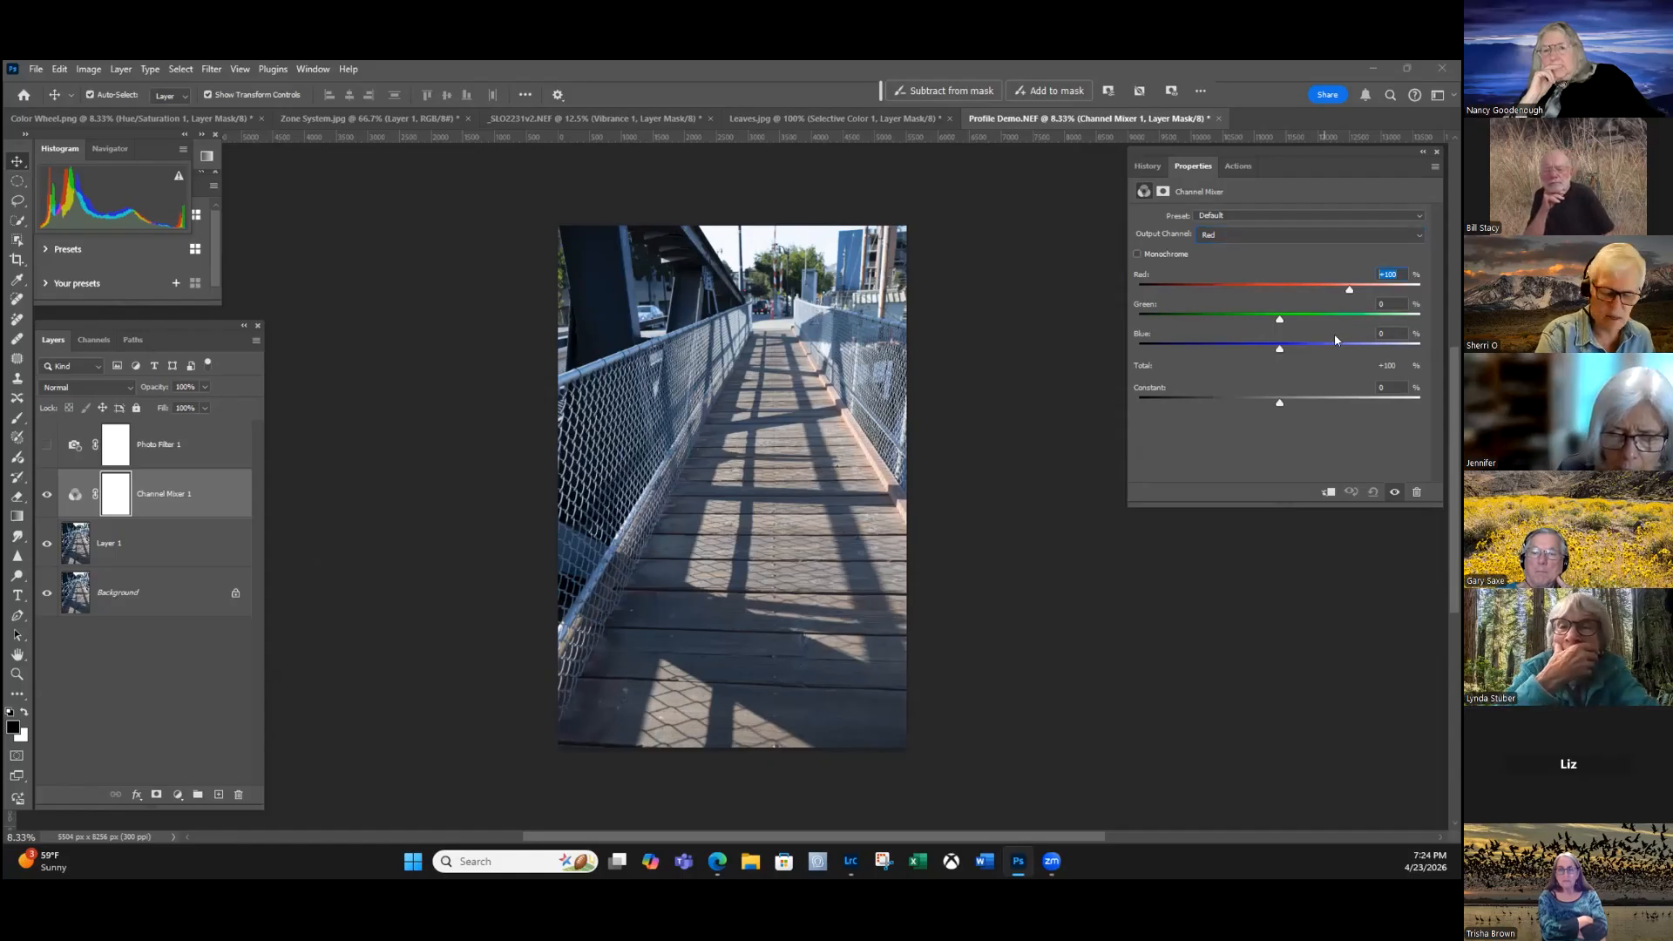
text(80)
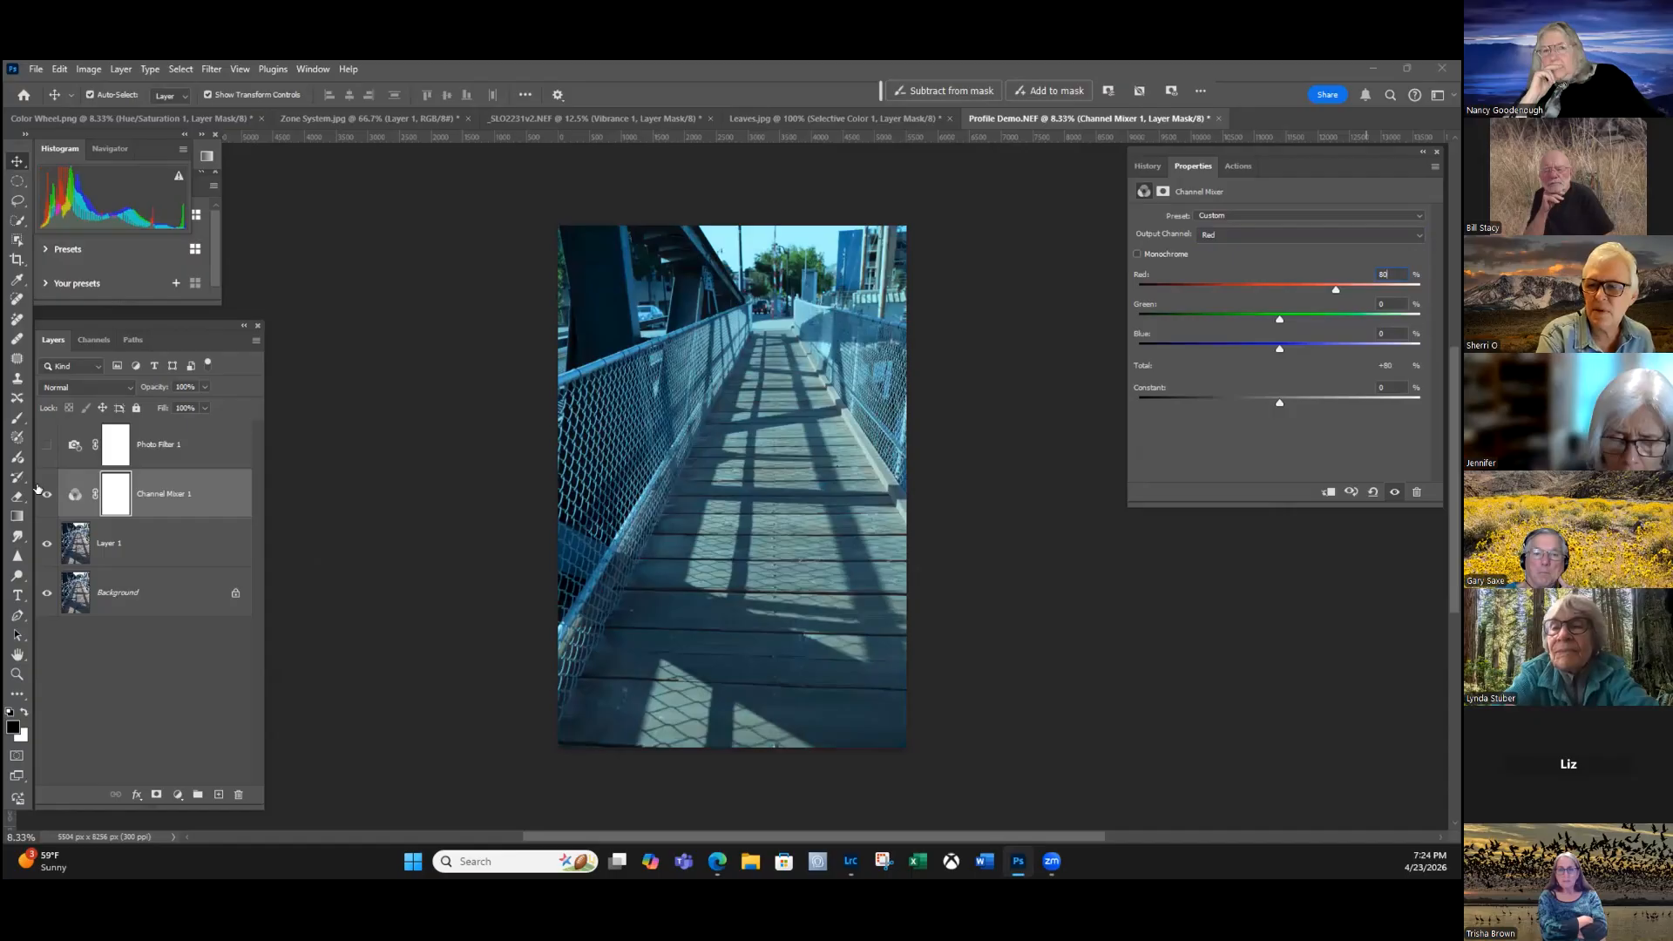
key(Tab)
key(Tab)
text(20)
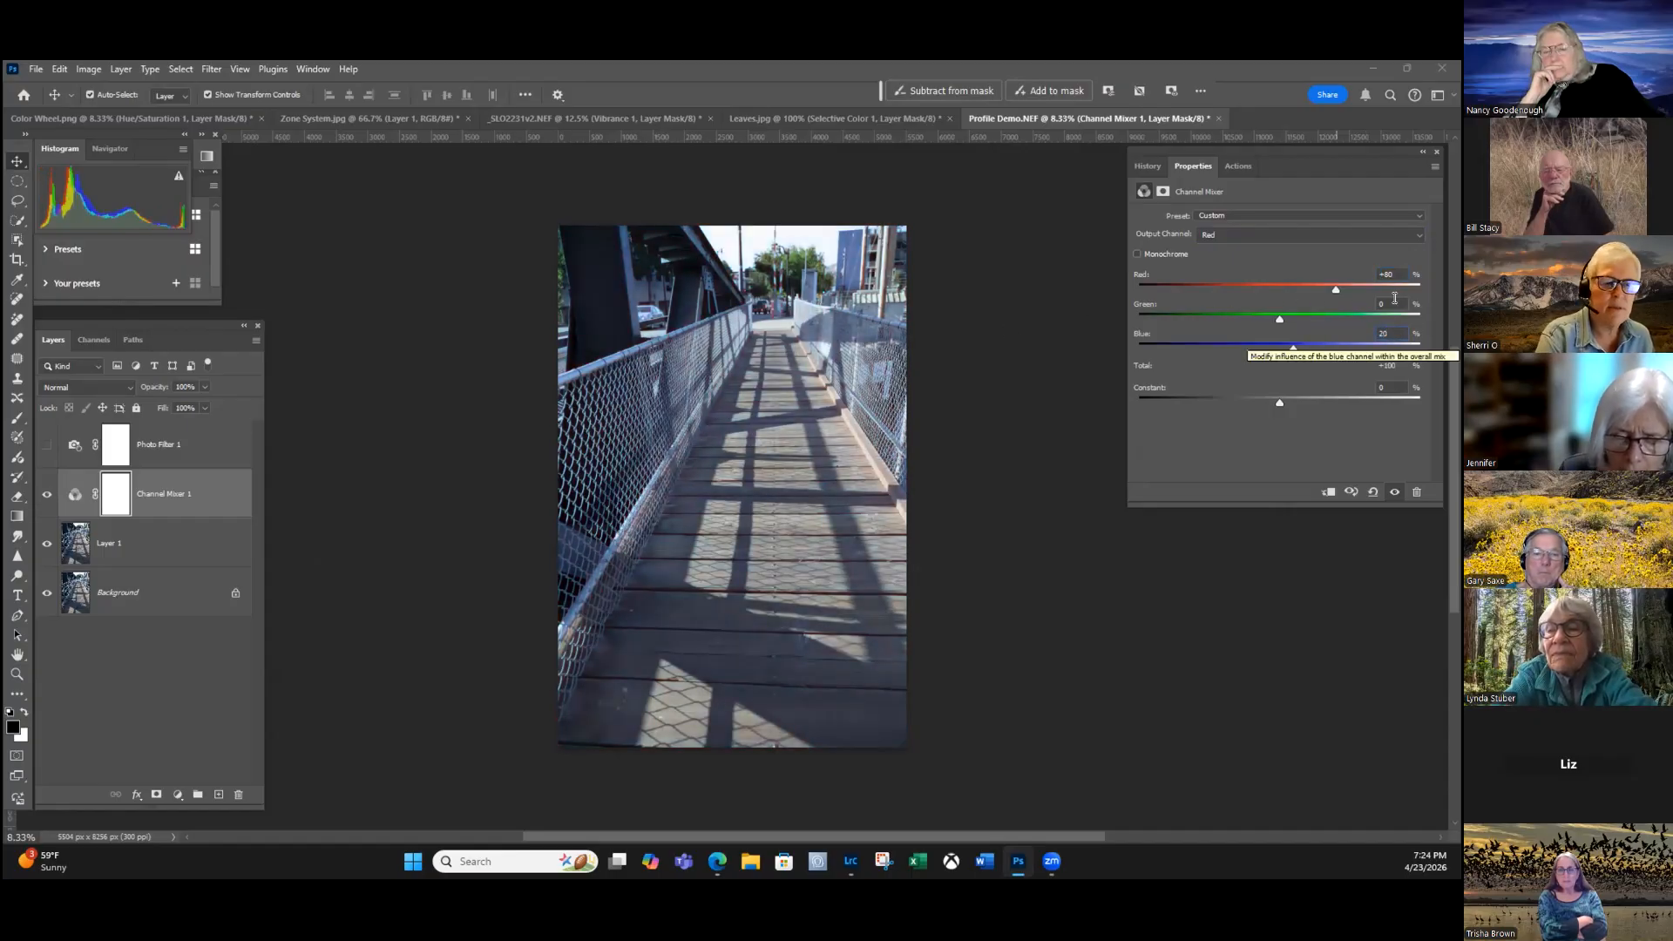
key(Return)
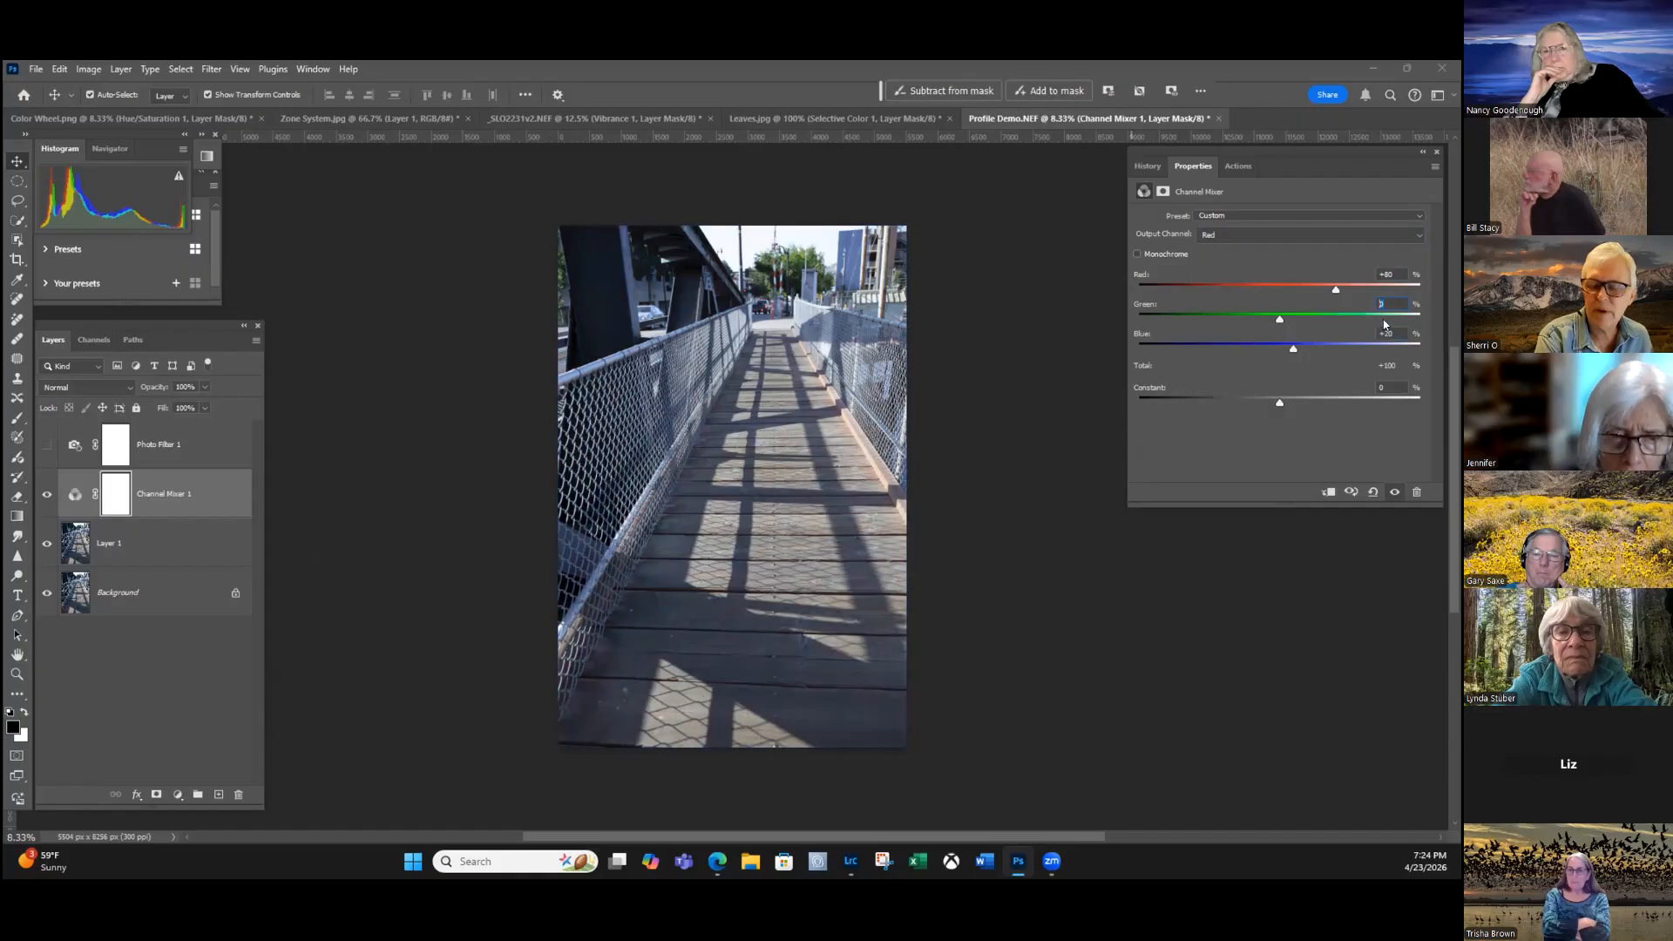
Set Green to 10% in the Red output channel and try Blue at 10% and 0%.
text(10)
key(Tab)
text(10)
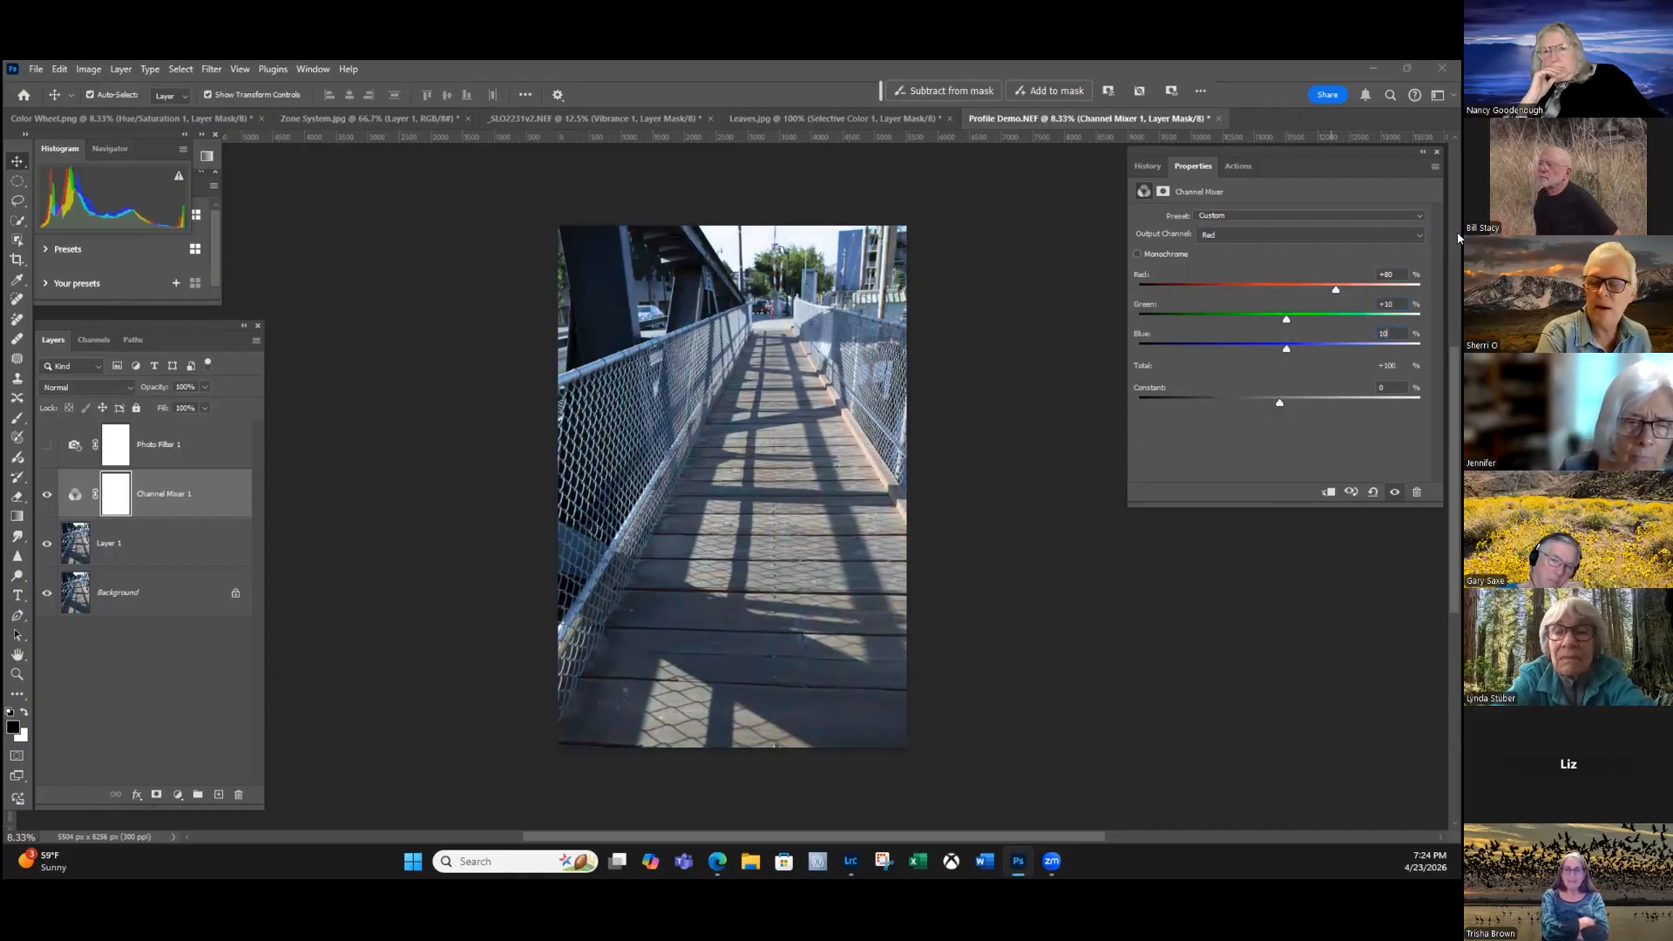
key(ctrl+a)
text(0)
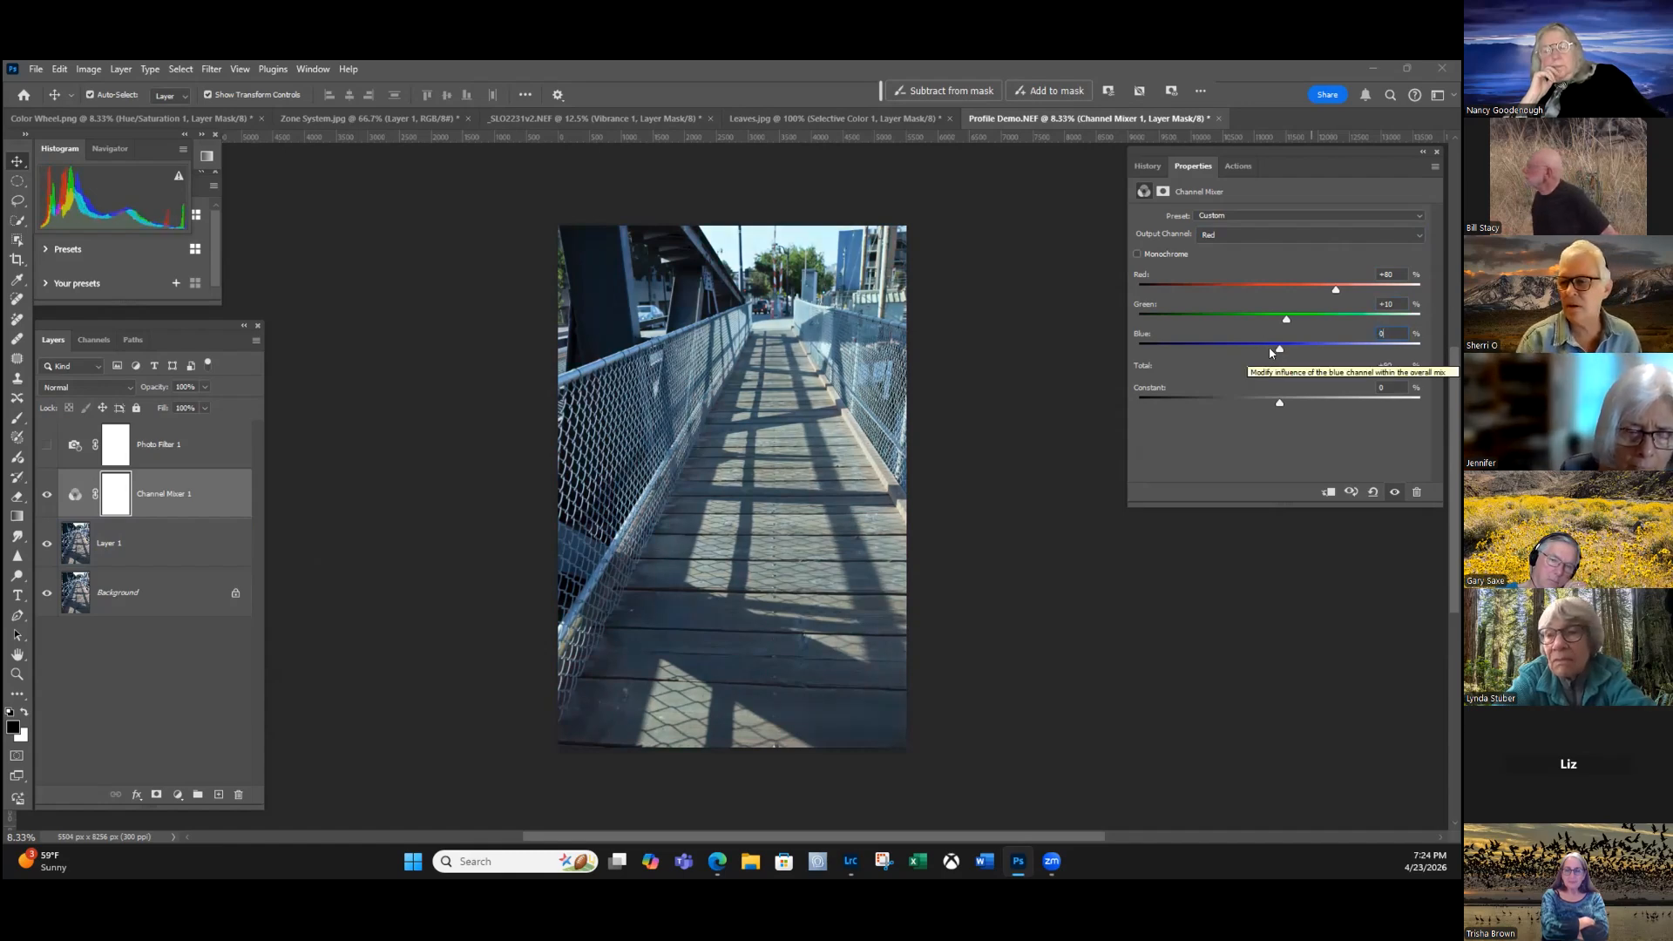
Lower Blue to -24% and raise Green to +81% in the Channel Mixer's Red output channel.
drag(1279, 349, 1260, 349)
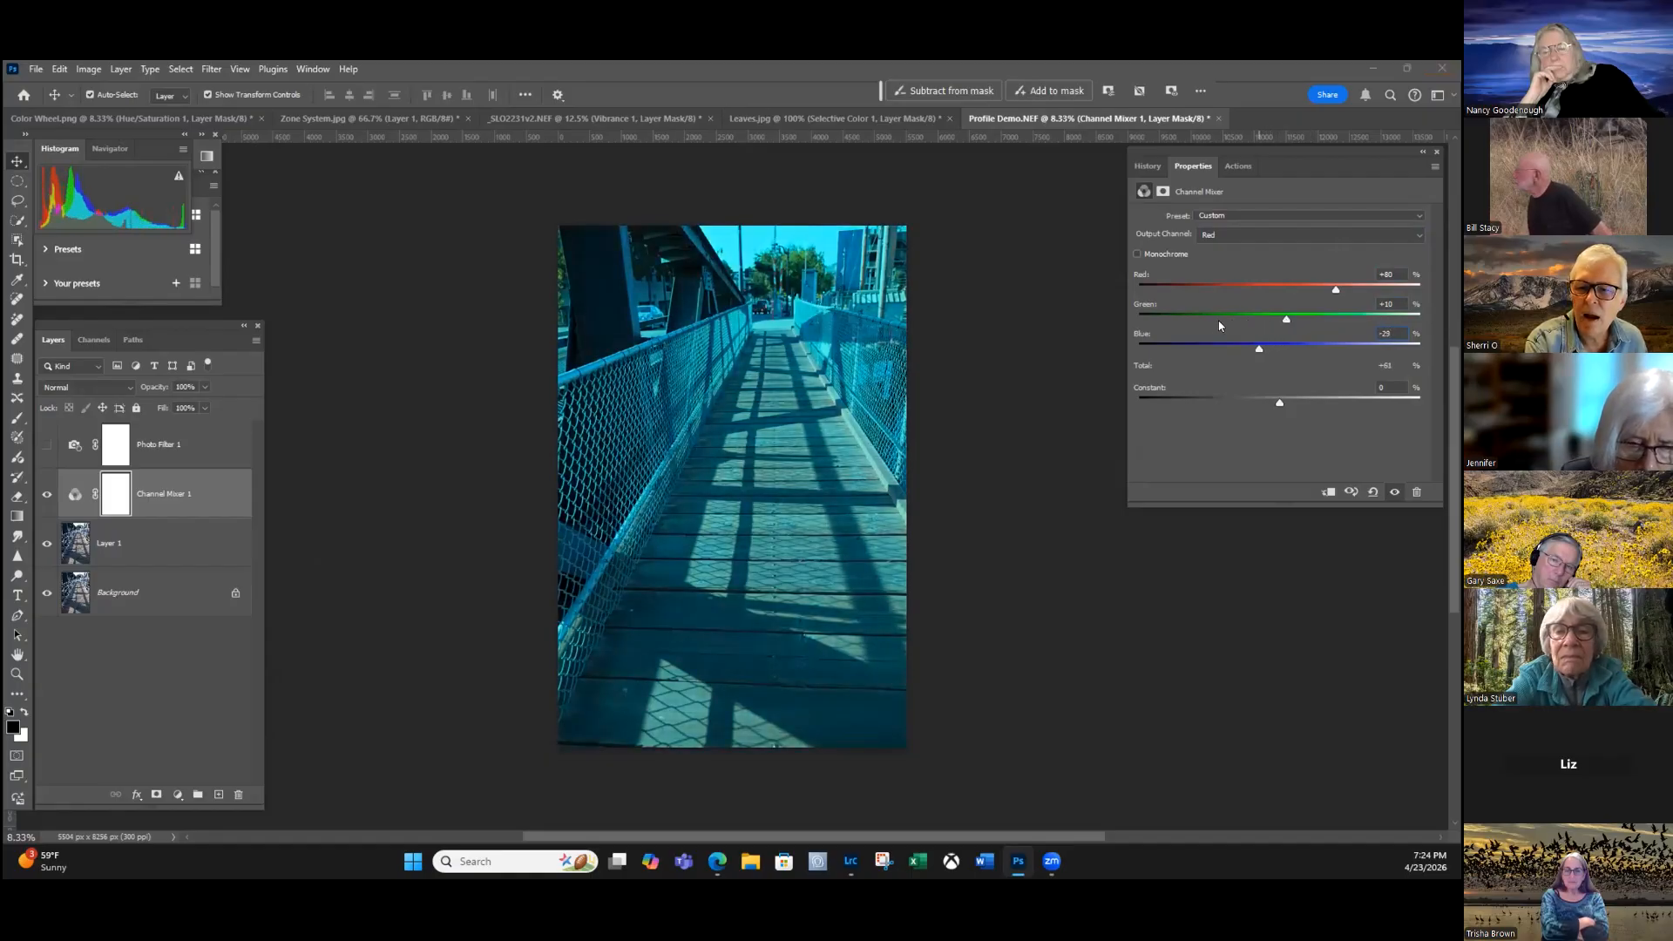
text(-24)
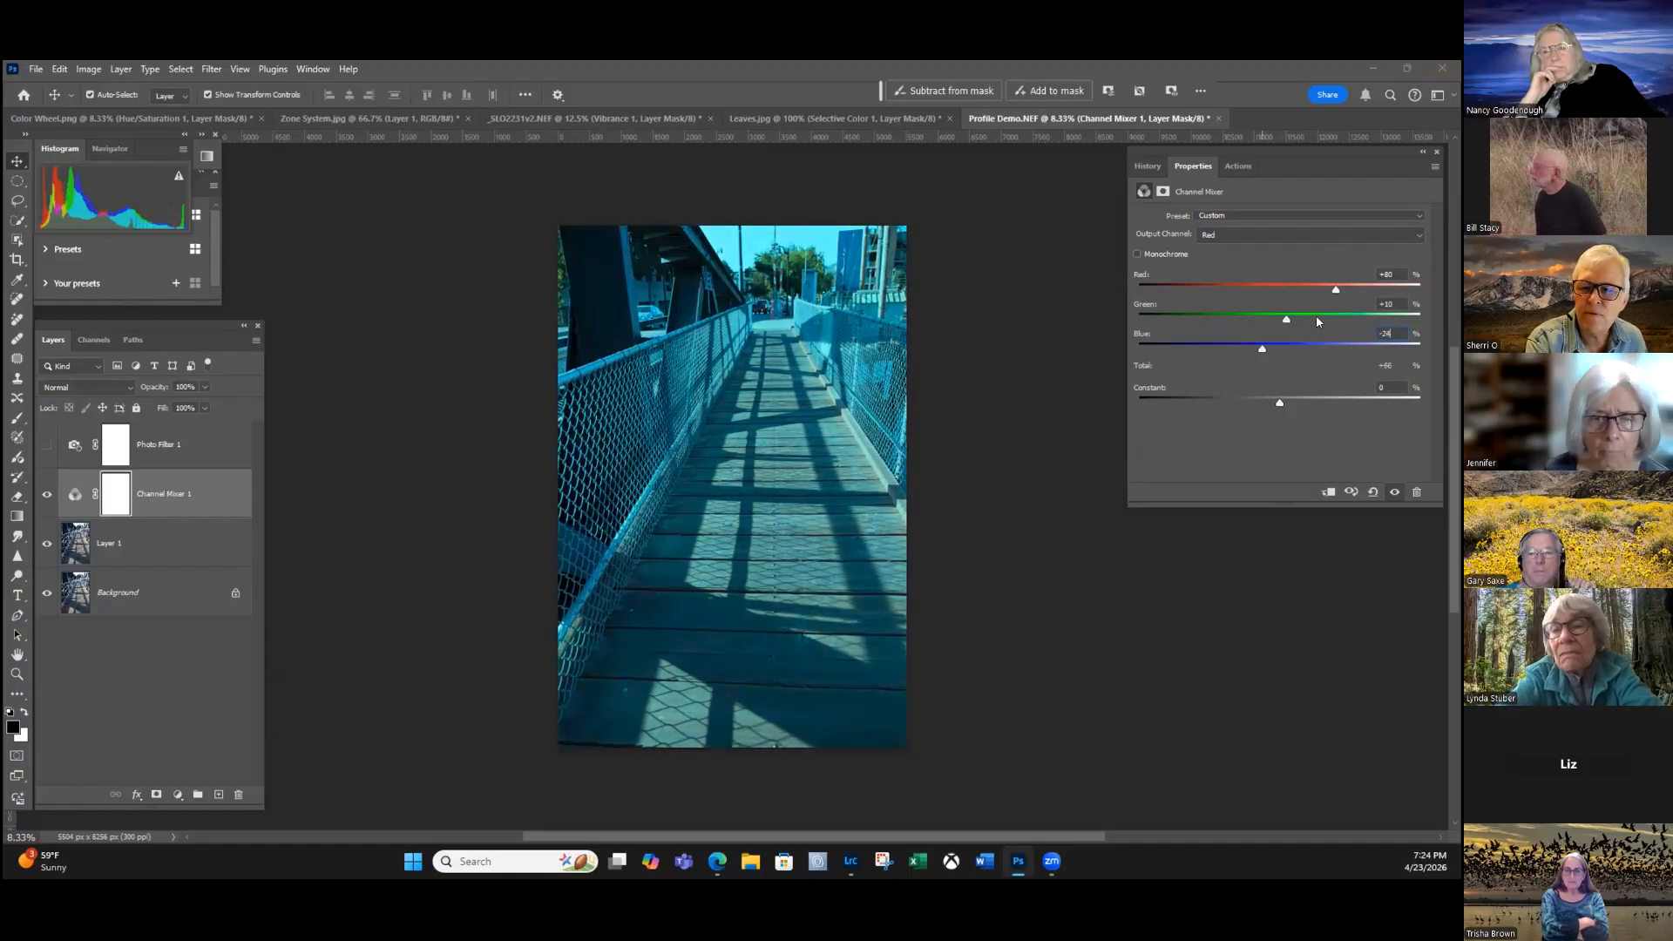
scroll(1333, 317, down, 10)
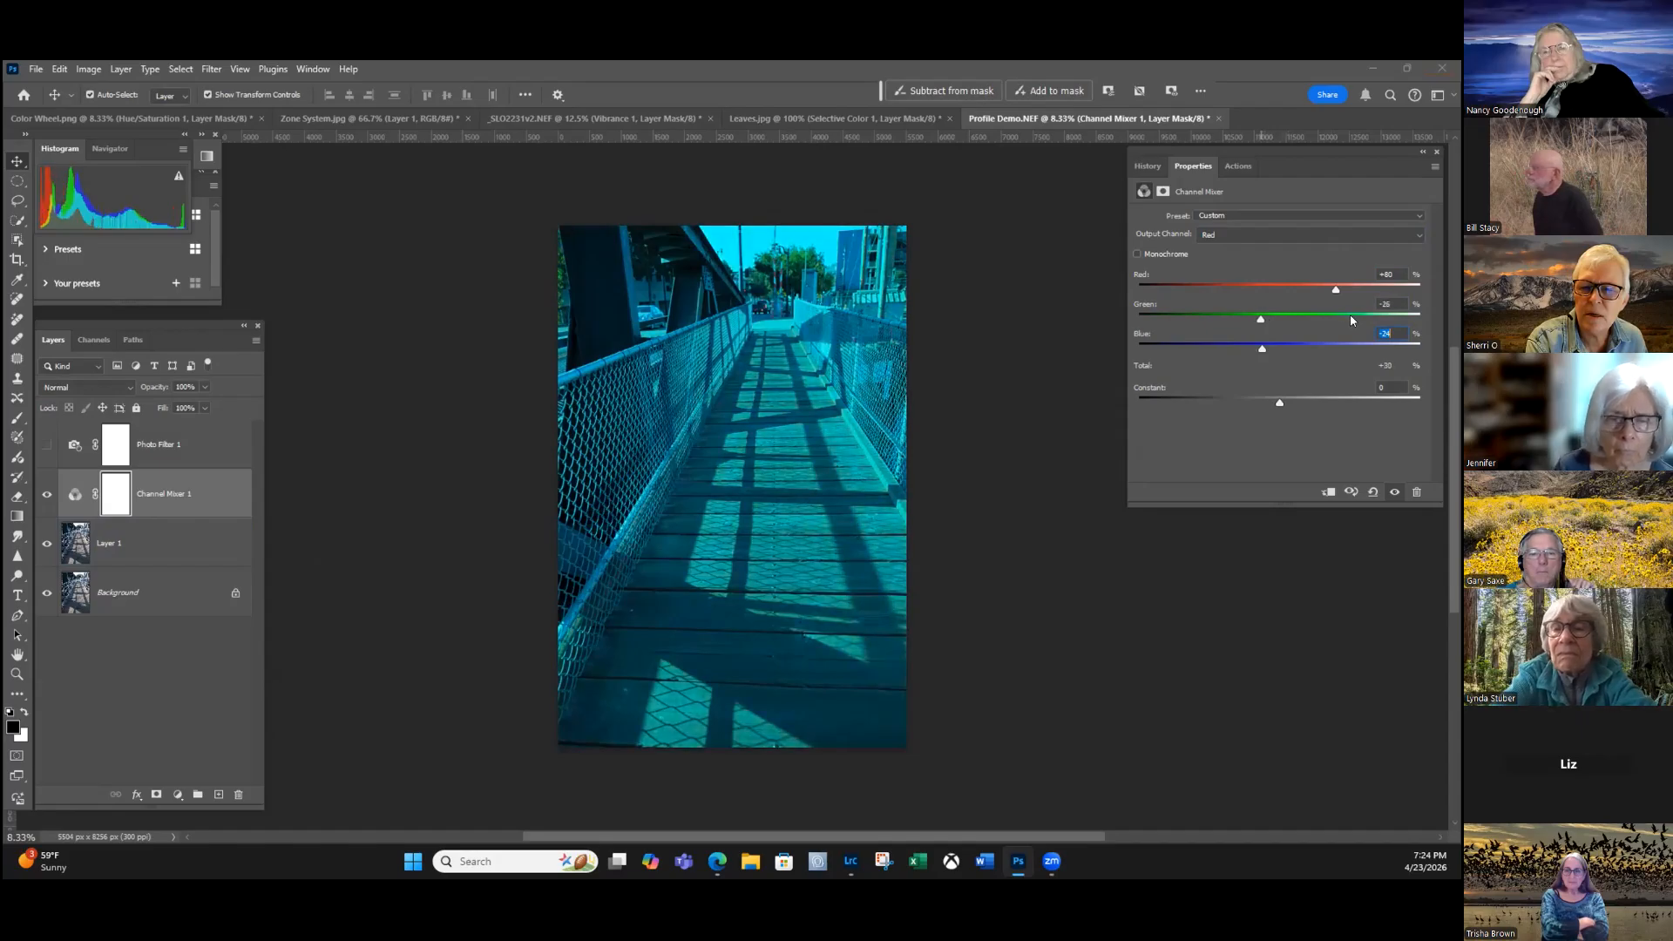
scroll(1329, 322, down, 5)
click(1336, 317)
scroll(1352, 312, down, 3)
scroll(1332, 319, up, 4)
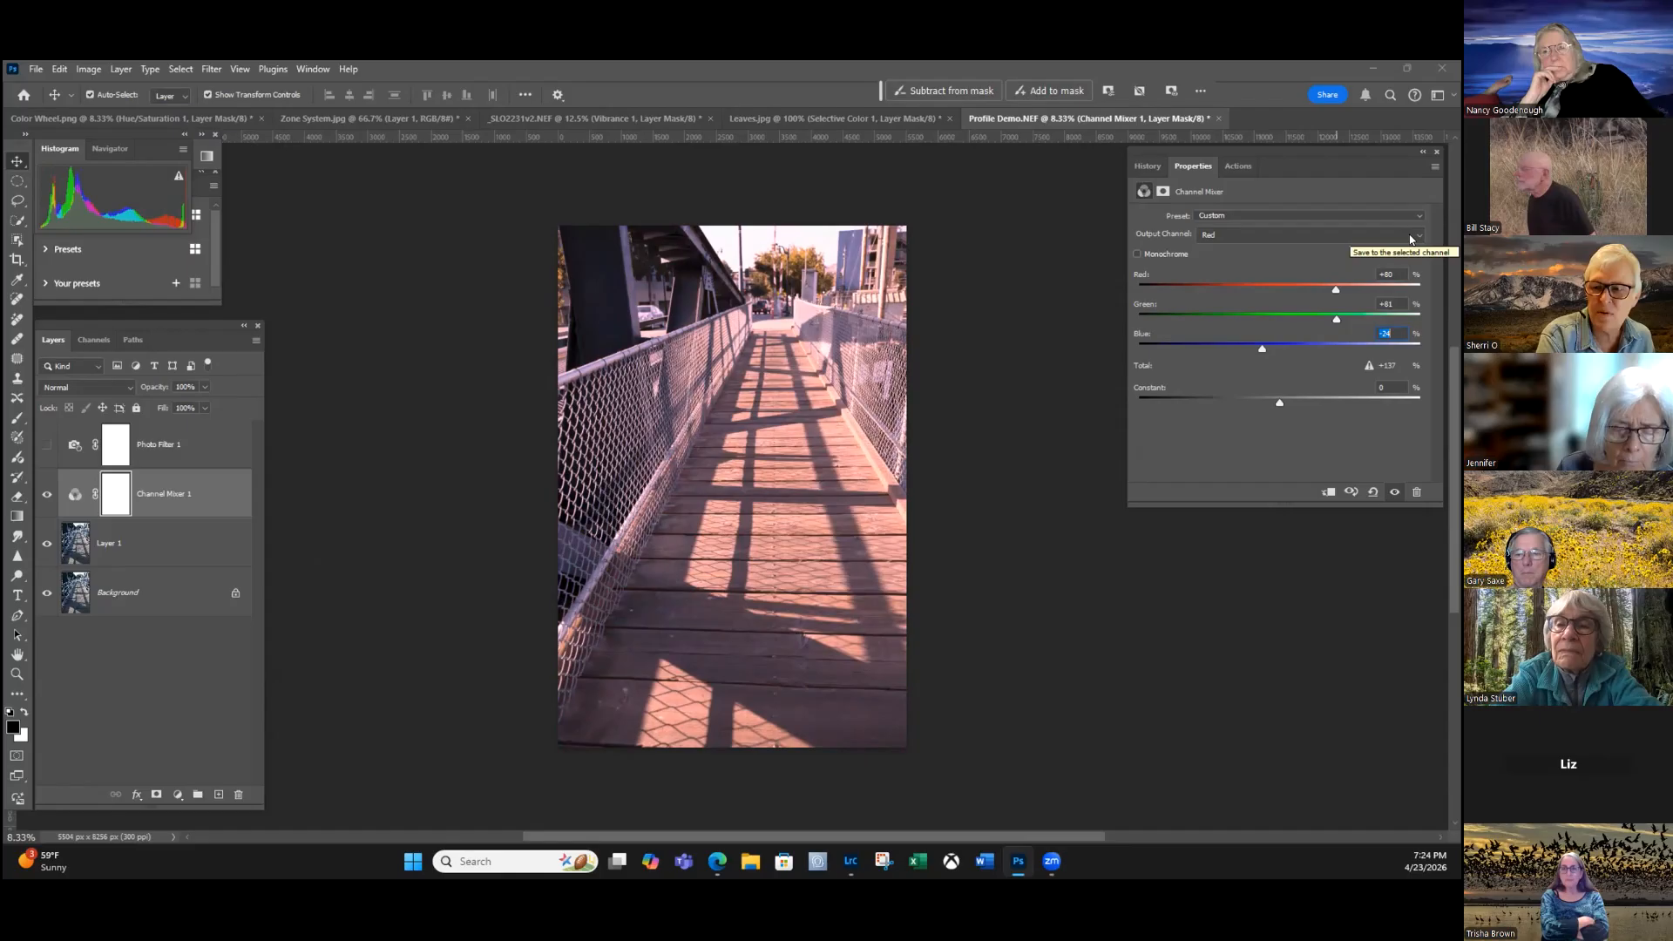
Go through the Channel Mixer's output channels down to Blue, and hide the Channel Mixer layer.
click(1411, 238)
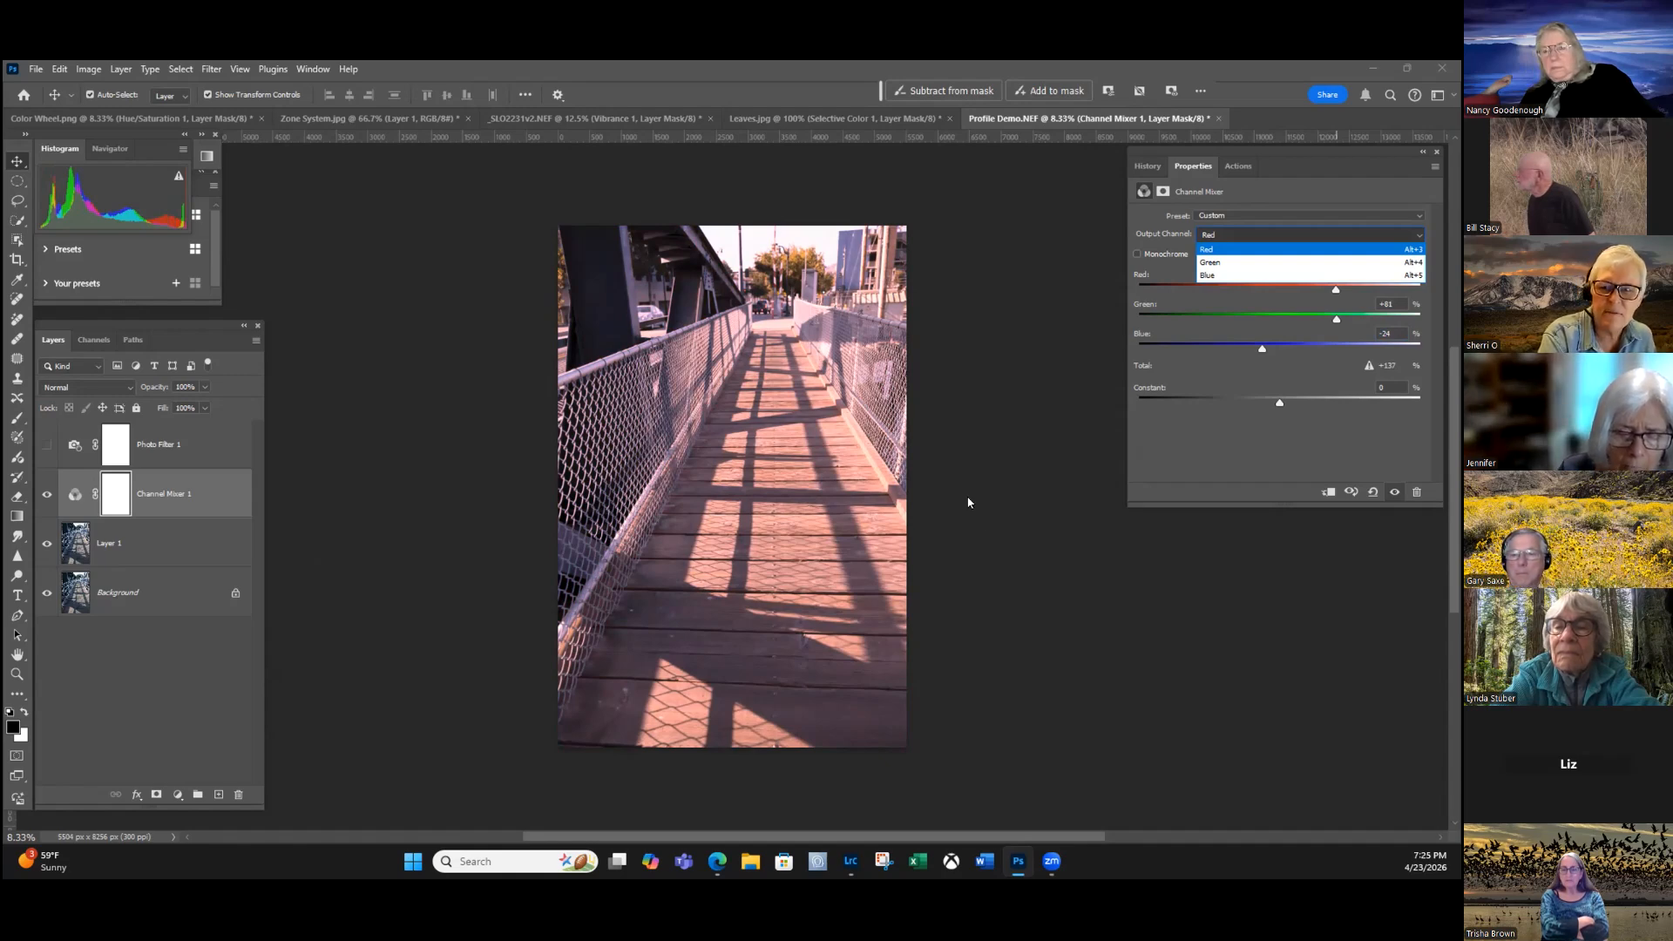
key(Down)
key(Down)
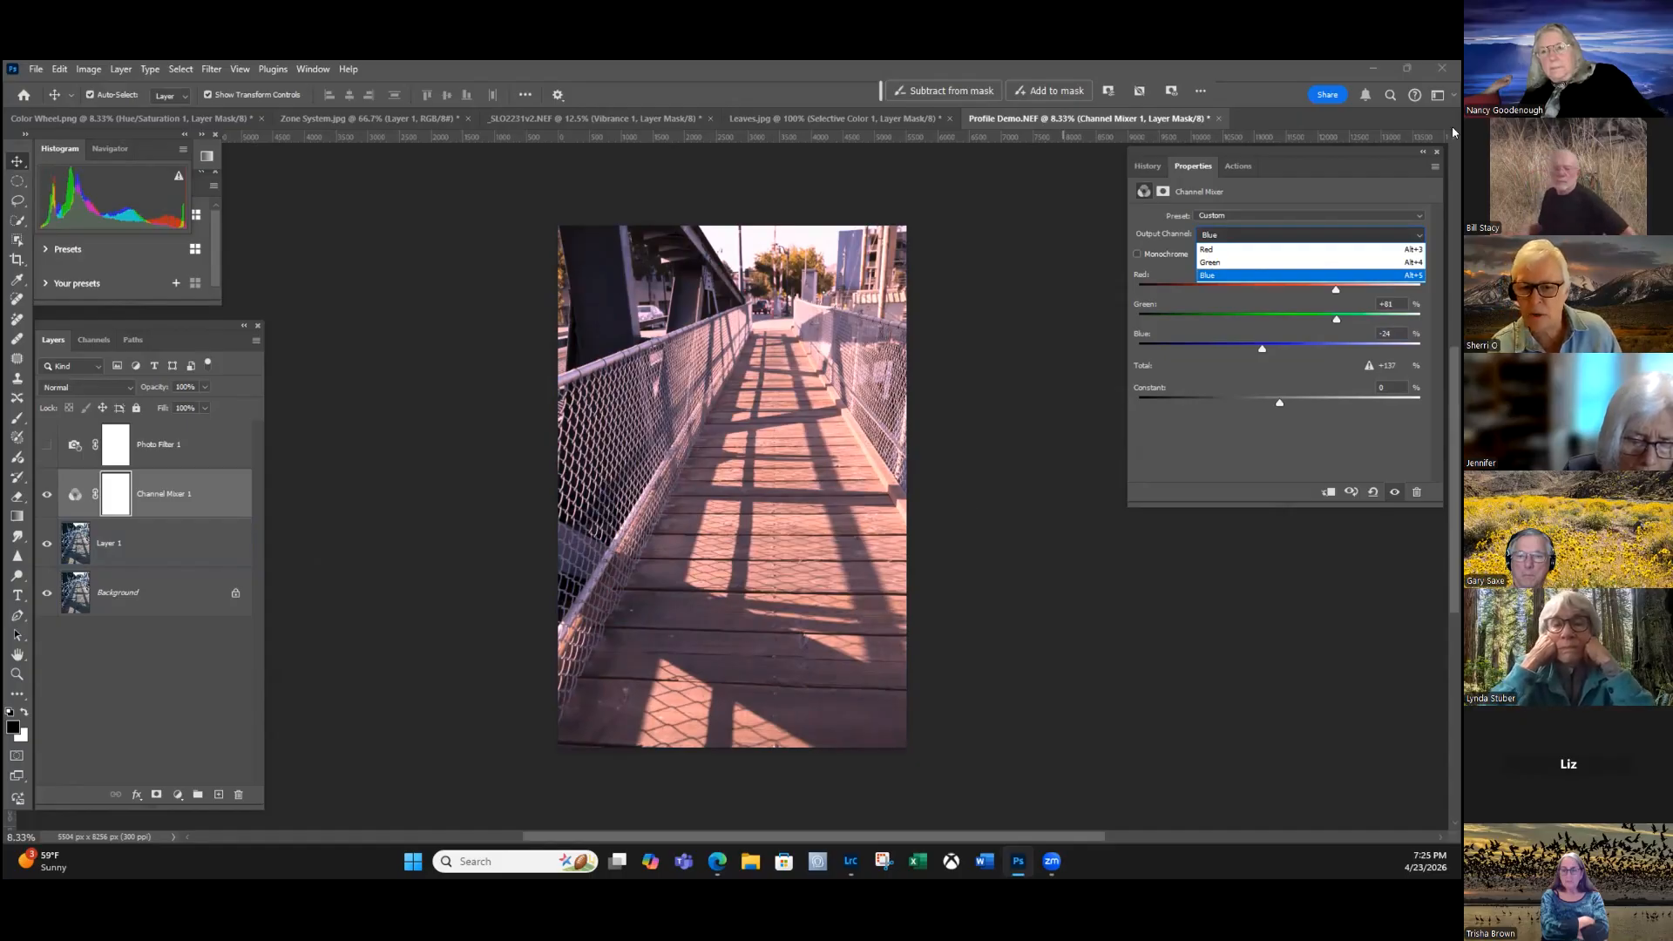
click(49, 494)
click(48, 494)
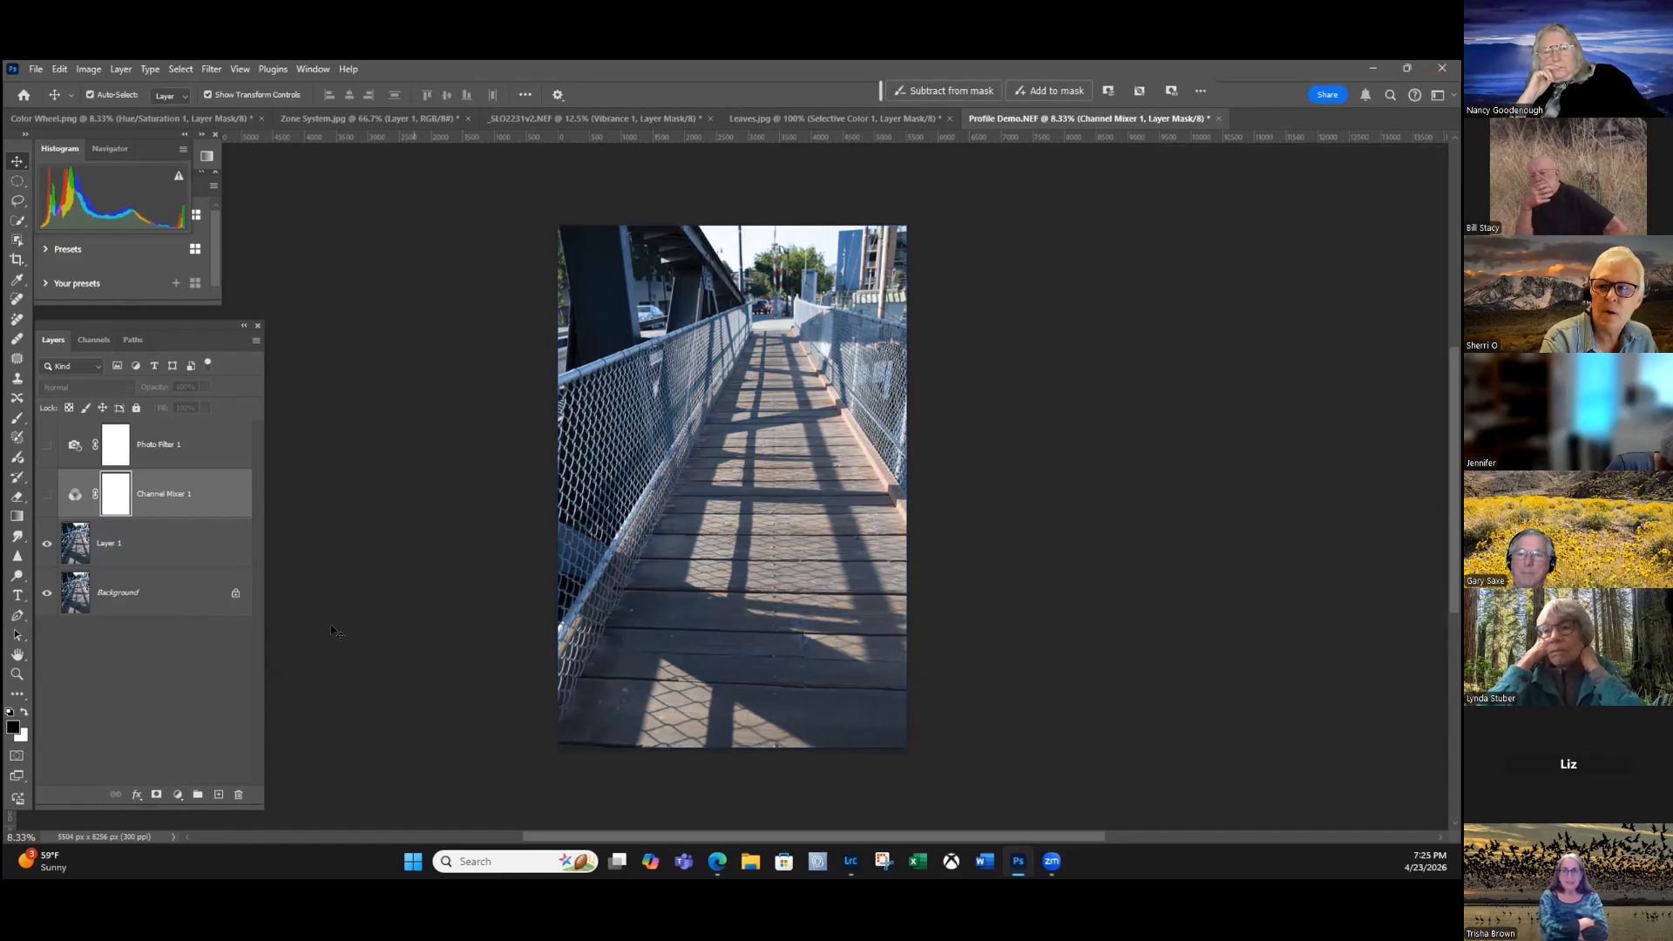
Add a Color Lookup adjustment layer above the hidden Channel Mixer layer.
click(178, 794)
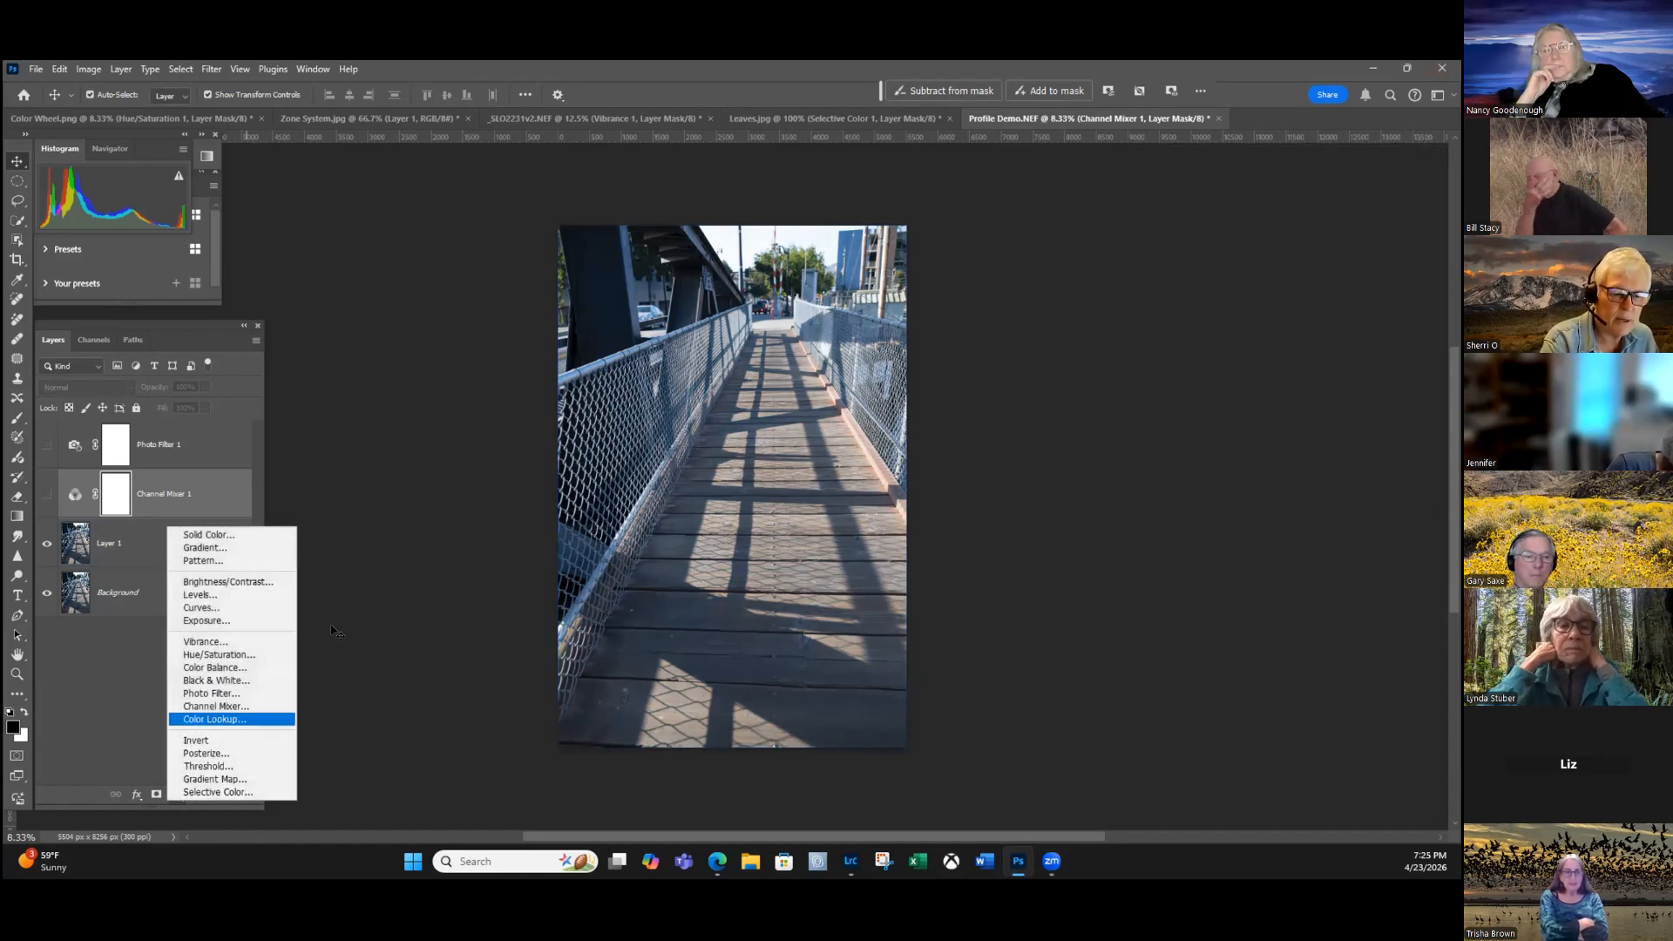
key(Down)
key(Down)
key(Down)
key(Down)
key(Down)
key(Return)
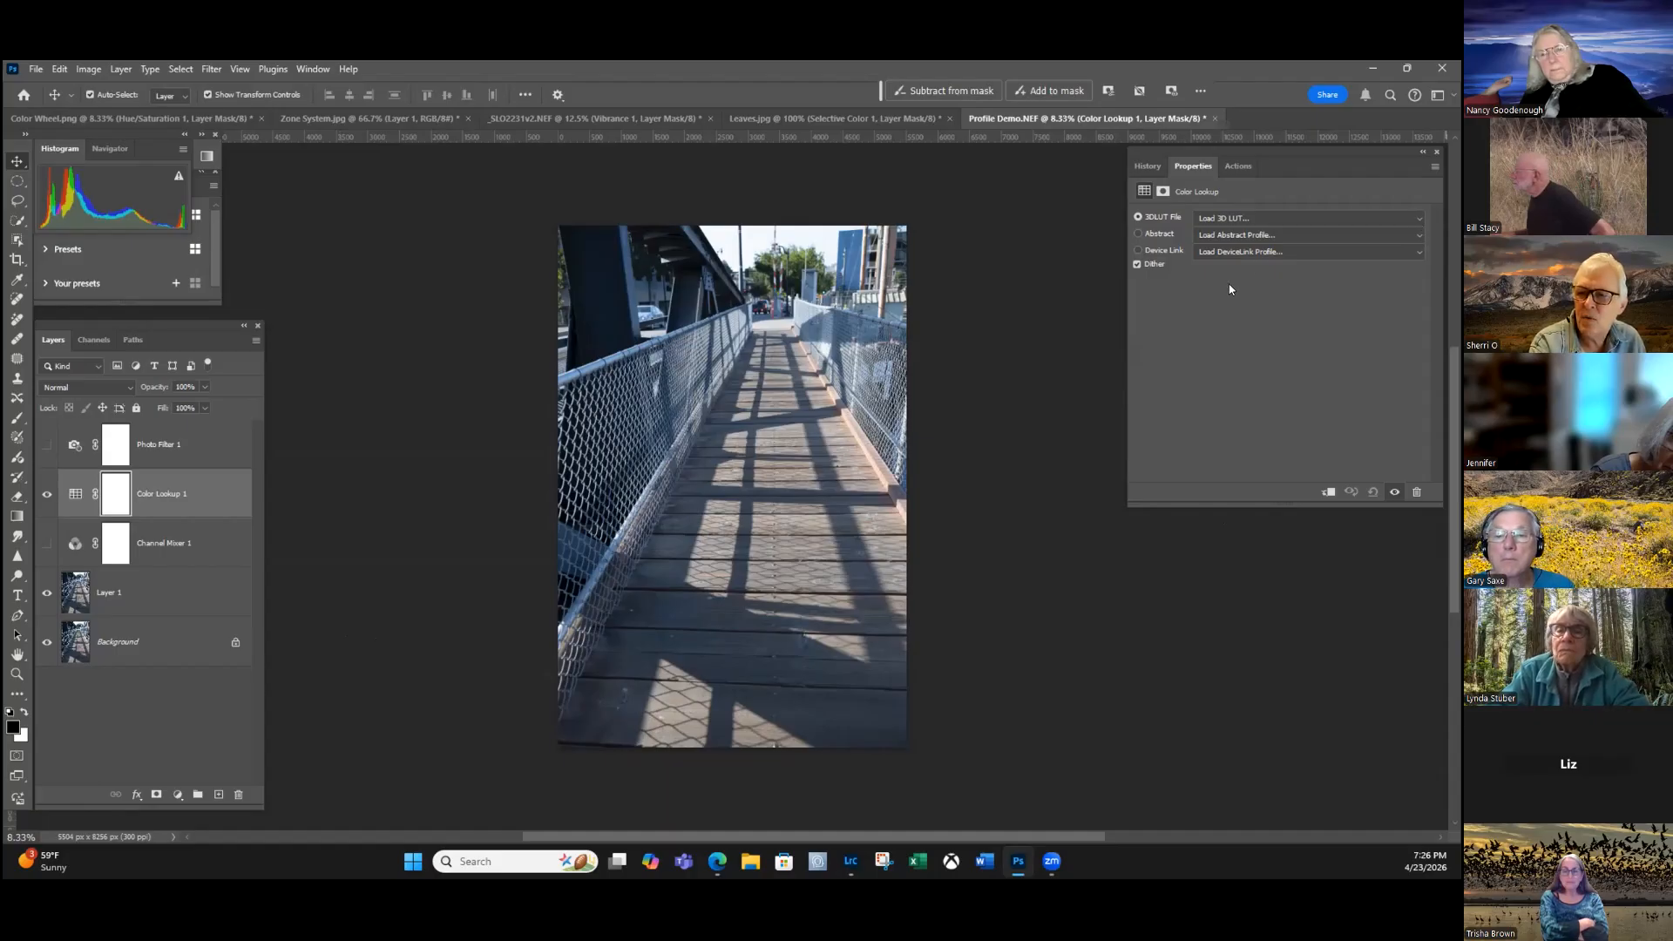
Try the 2Strip, 3Strip and Bleach Bypass 3D LUTs on the bridge image.
click(1264, 218)
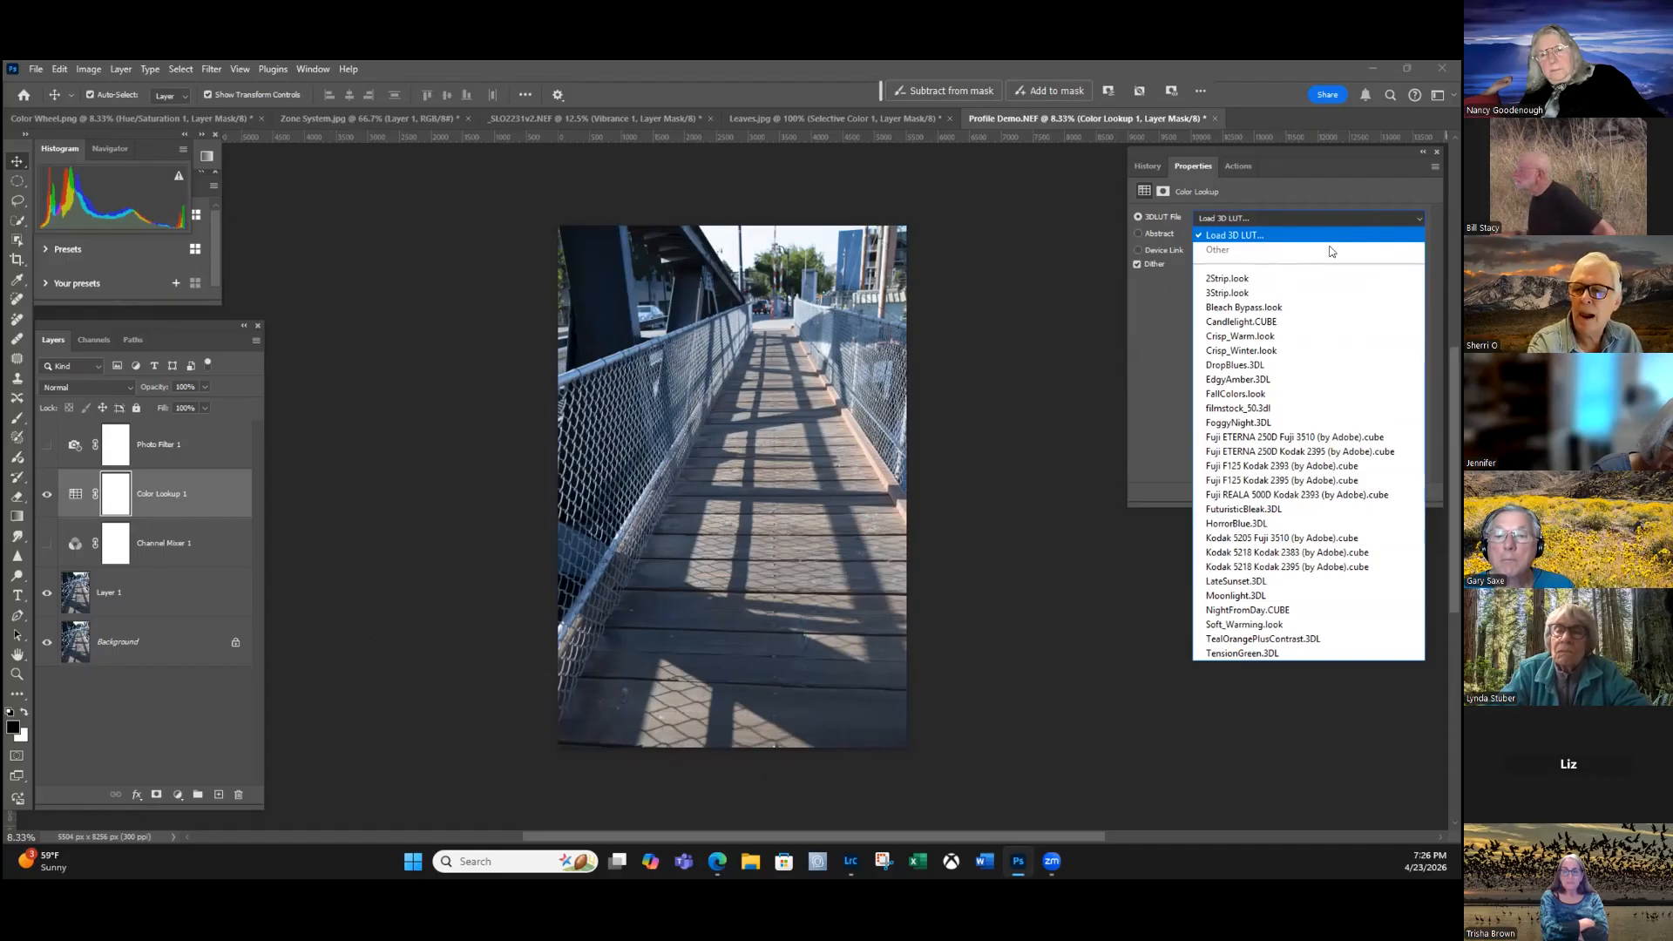
click(1246, 279)
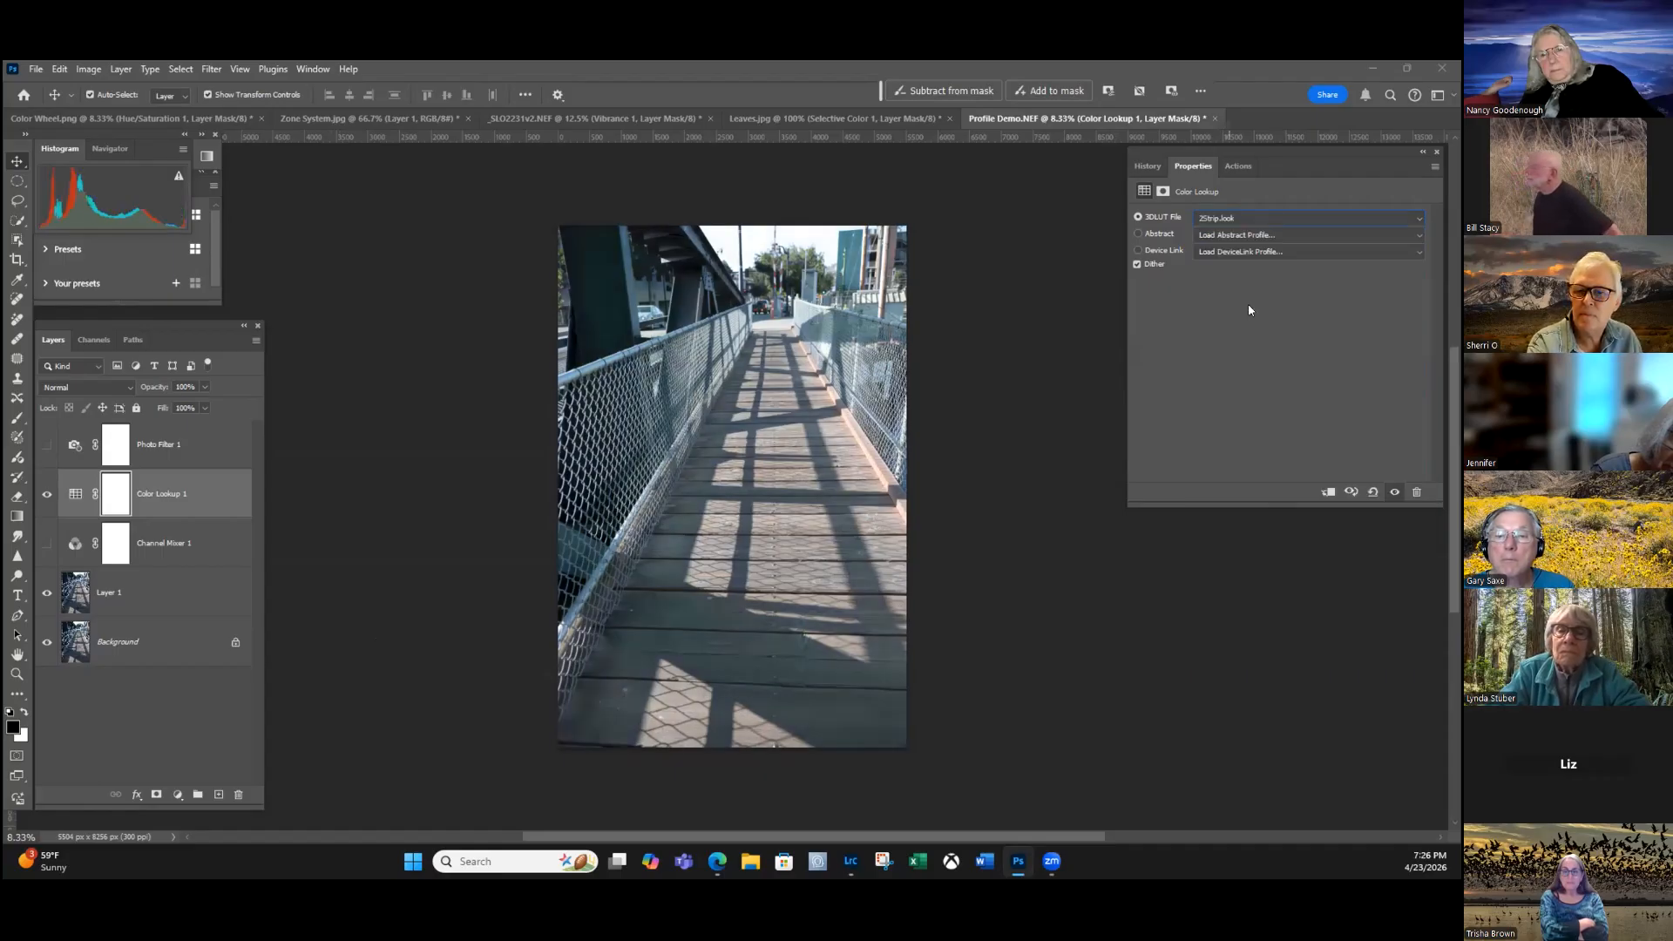
click(1308, 218)
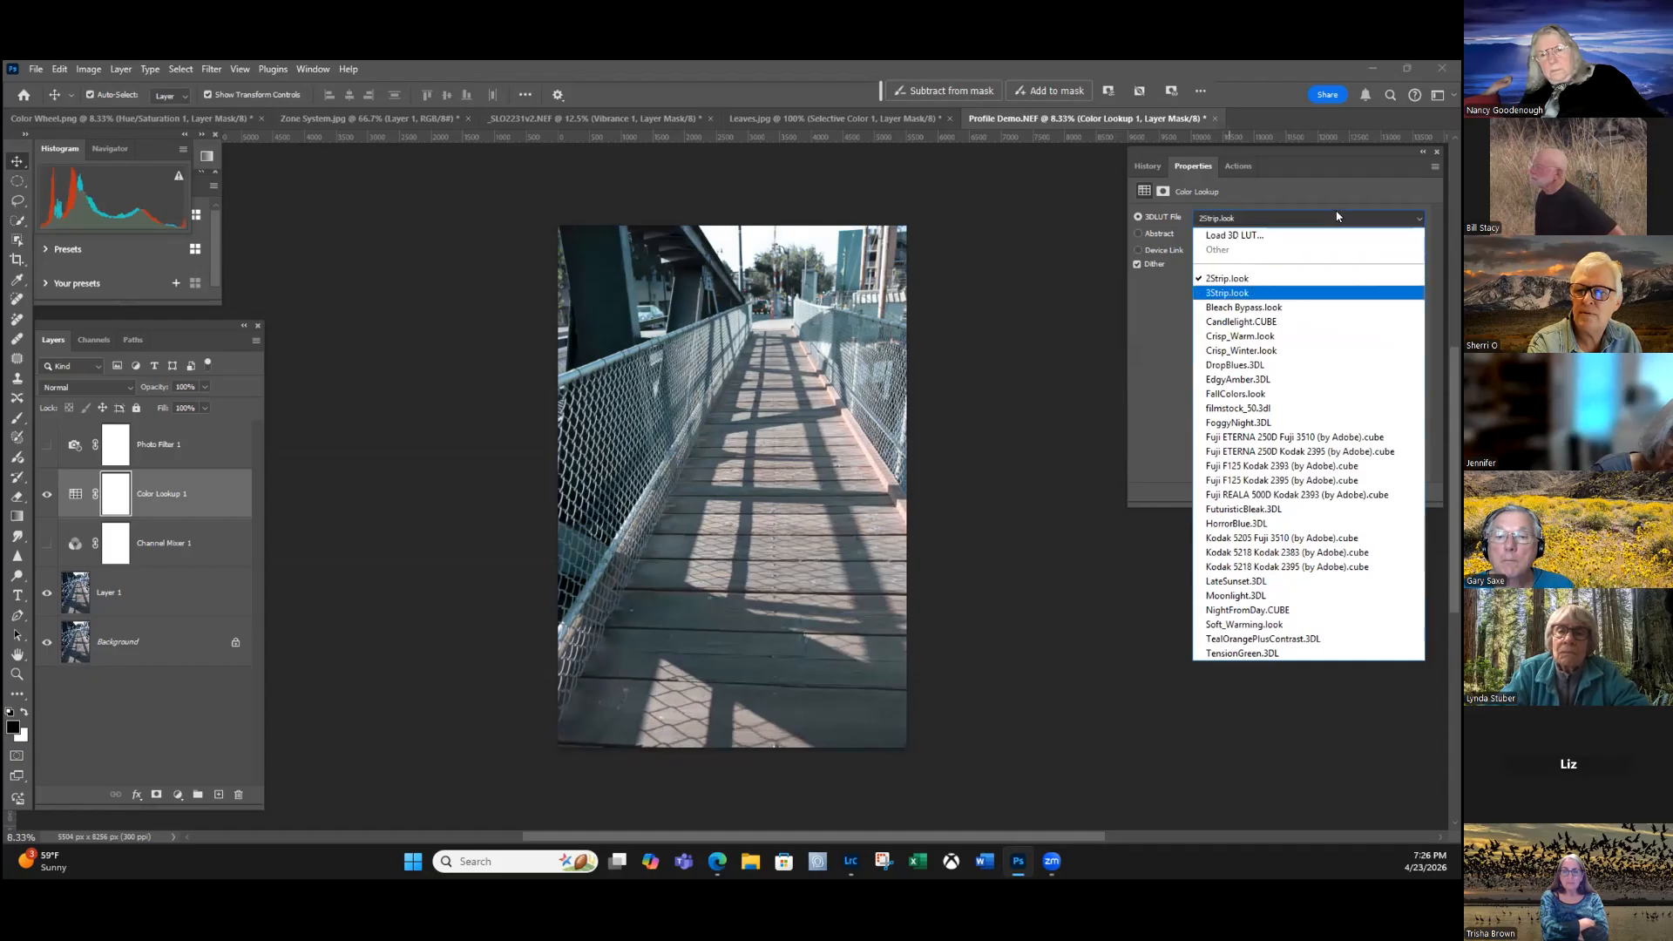
click(1274, 252)
click(1229, 218)
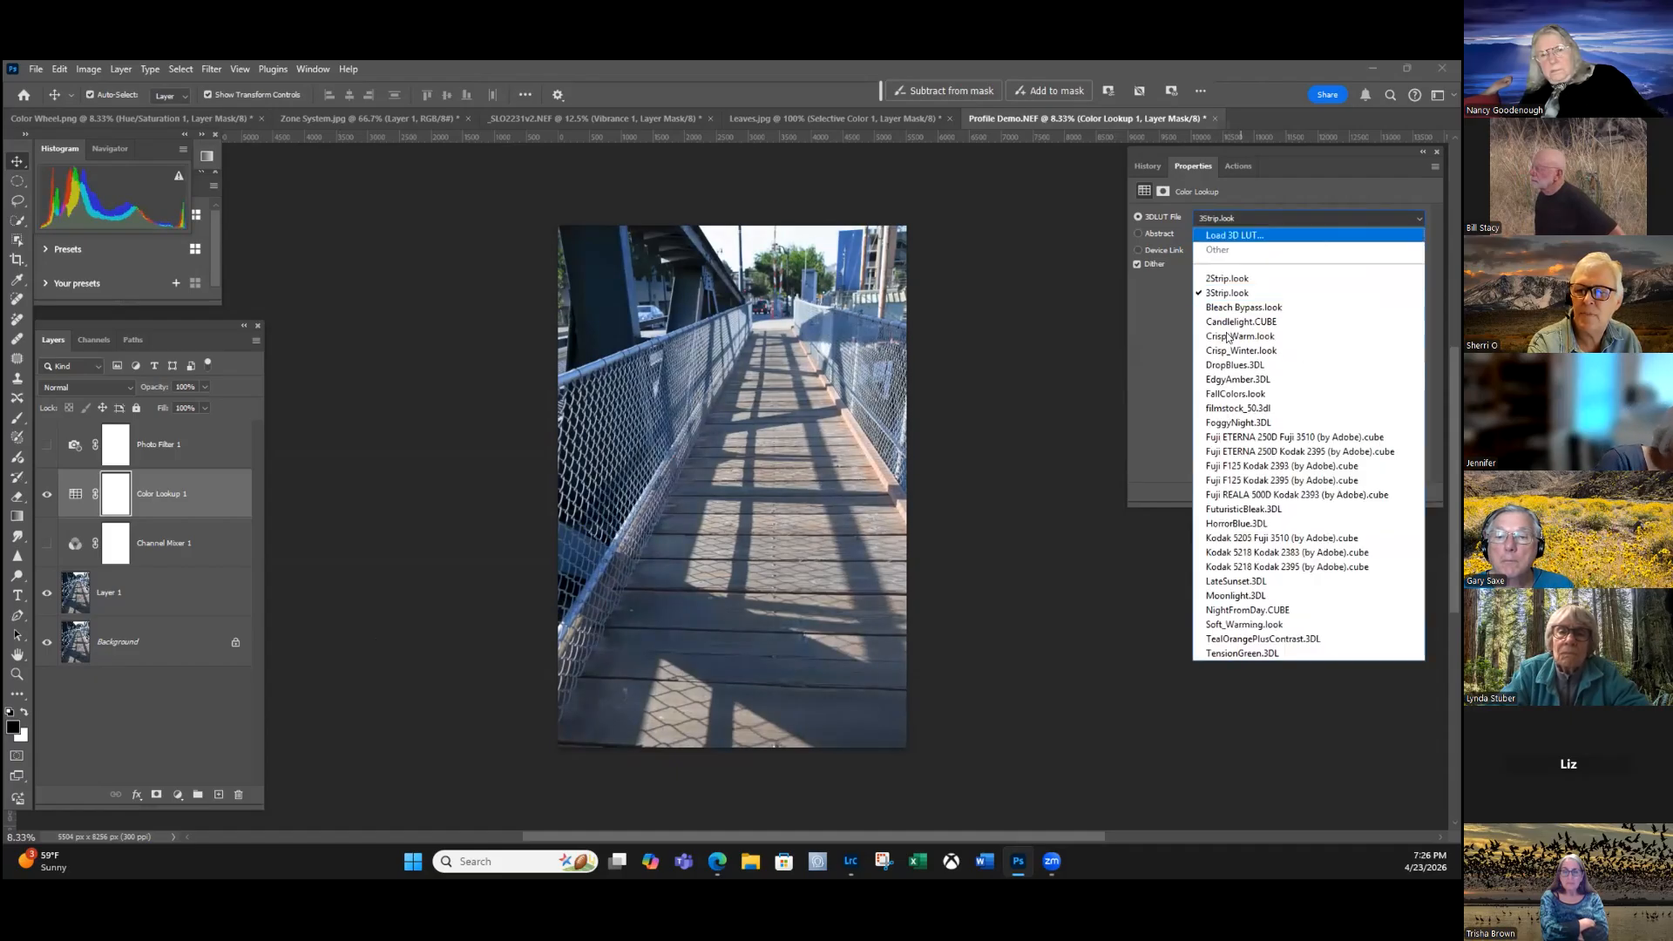
key(Return)
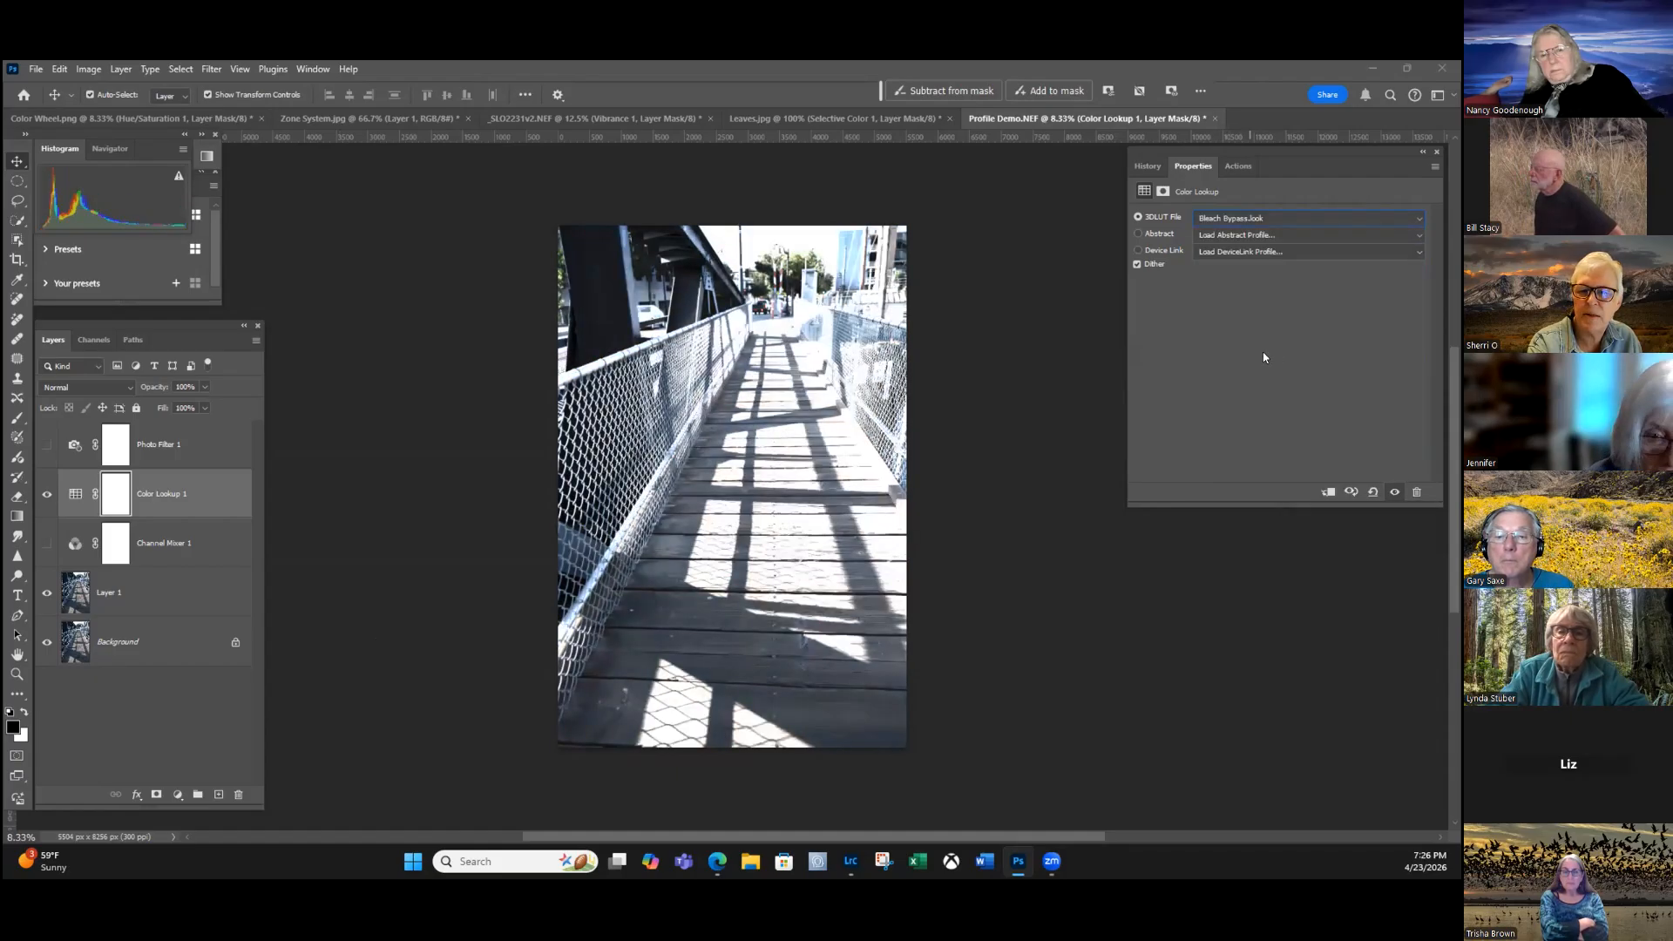
Apply the Crisp_Warm.look 3D LUT to the Color Lookup layer.
click(1308, 218)
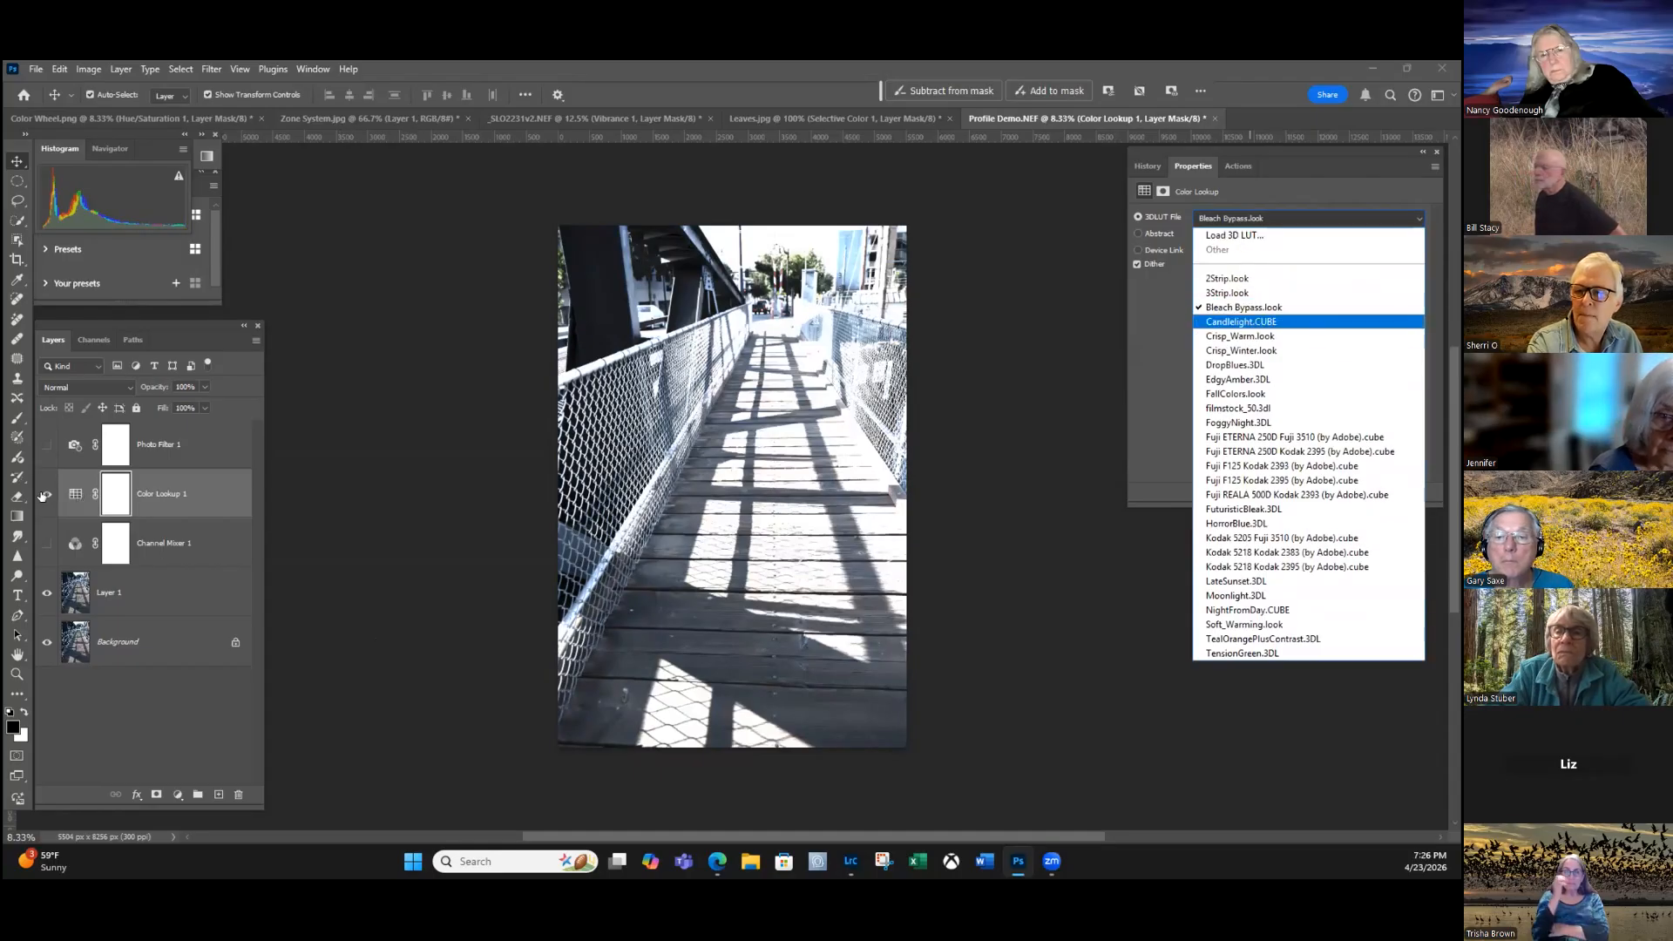
key(Down)
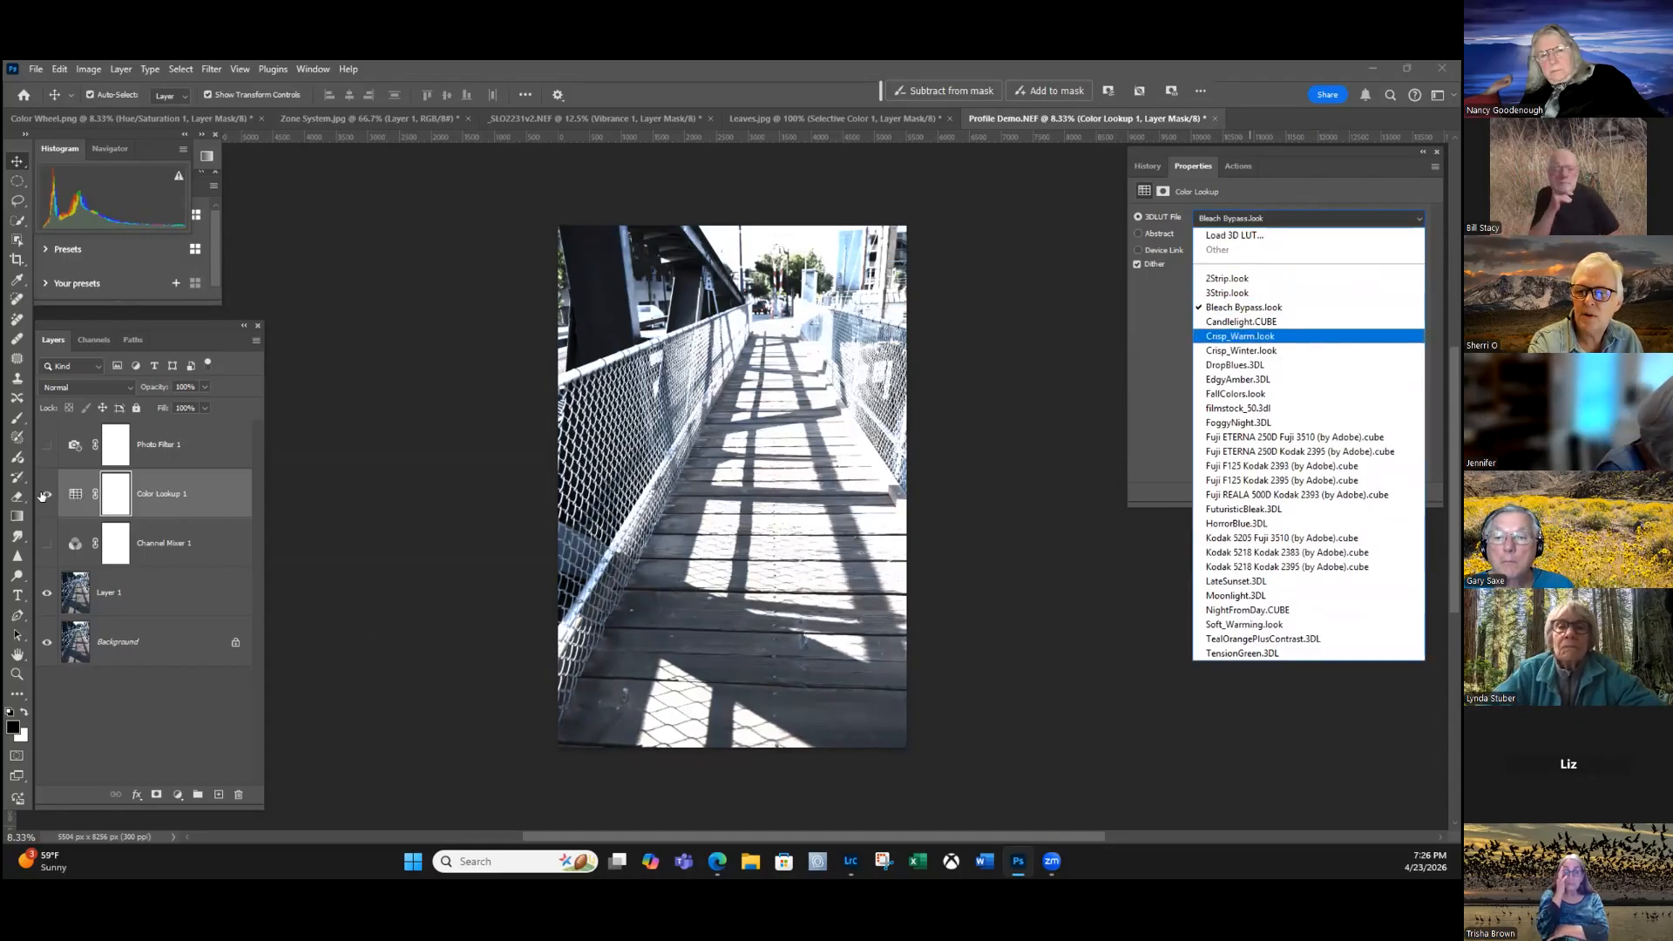
key(Return)
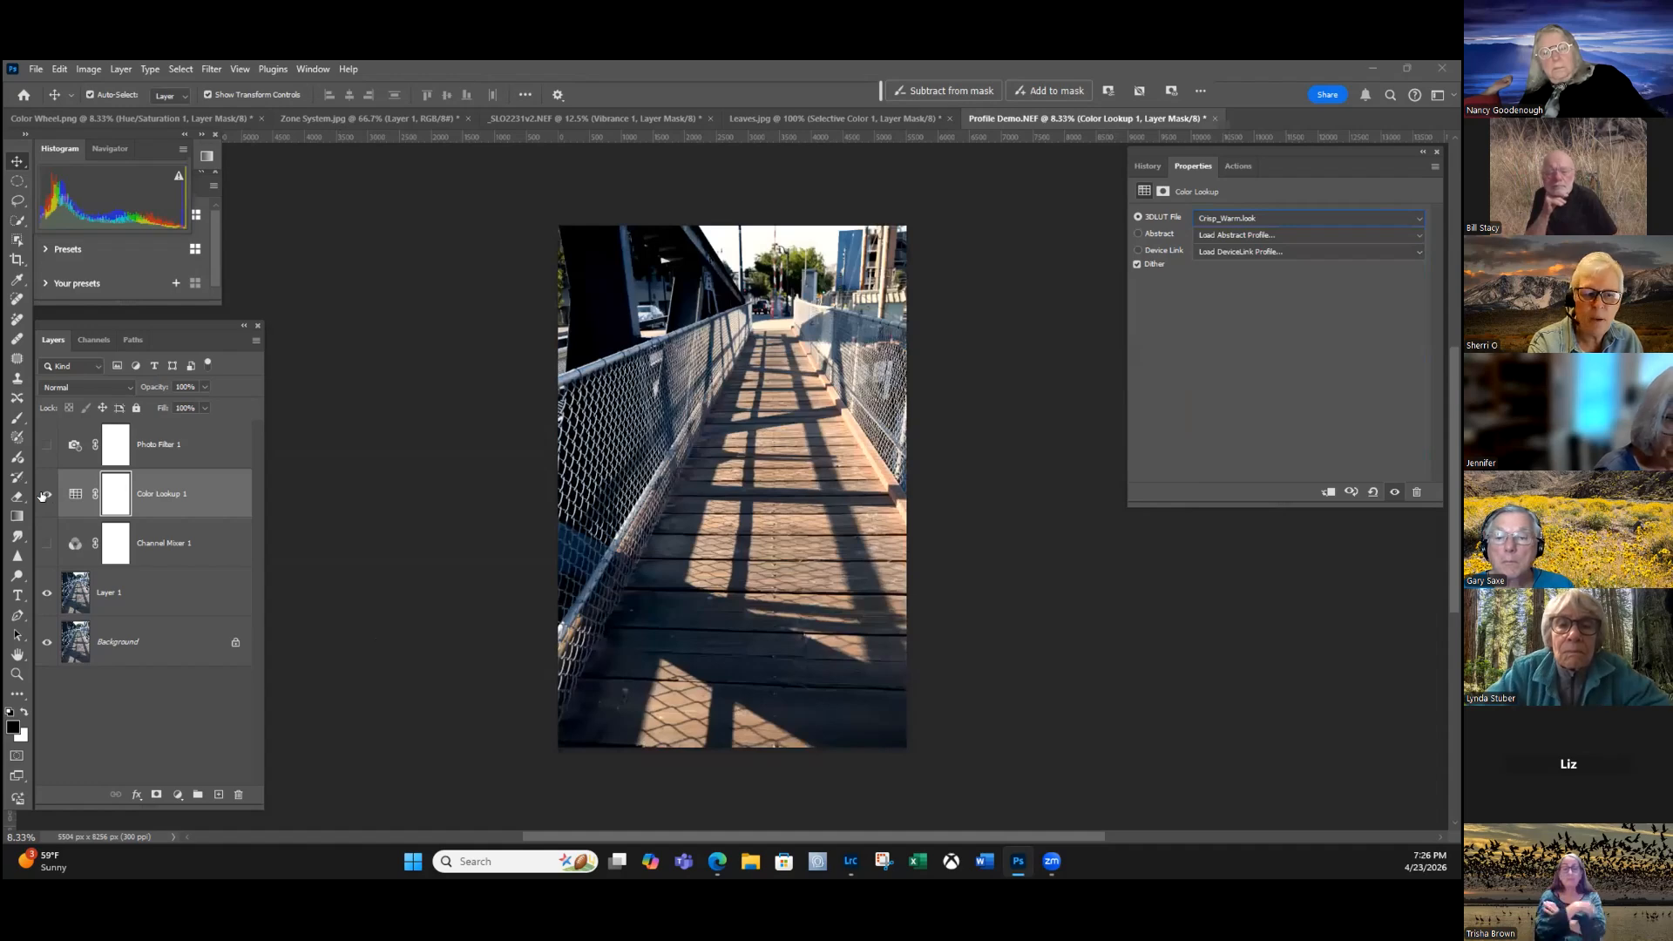
Compare the bridge image repeatedly with the Color Lookup layer hidden and shown.
click(44, 496)
click(46, 496)
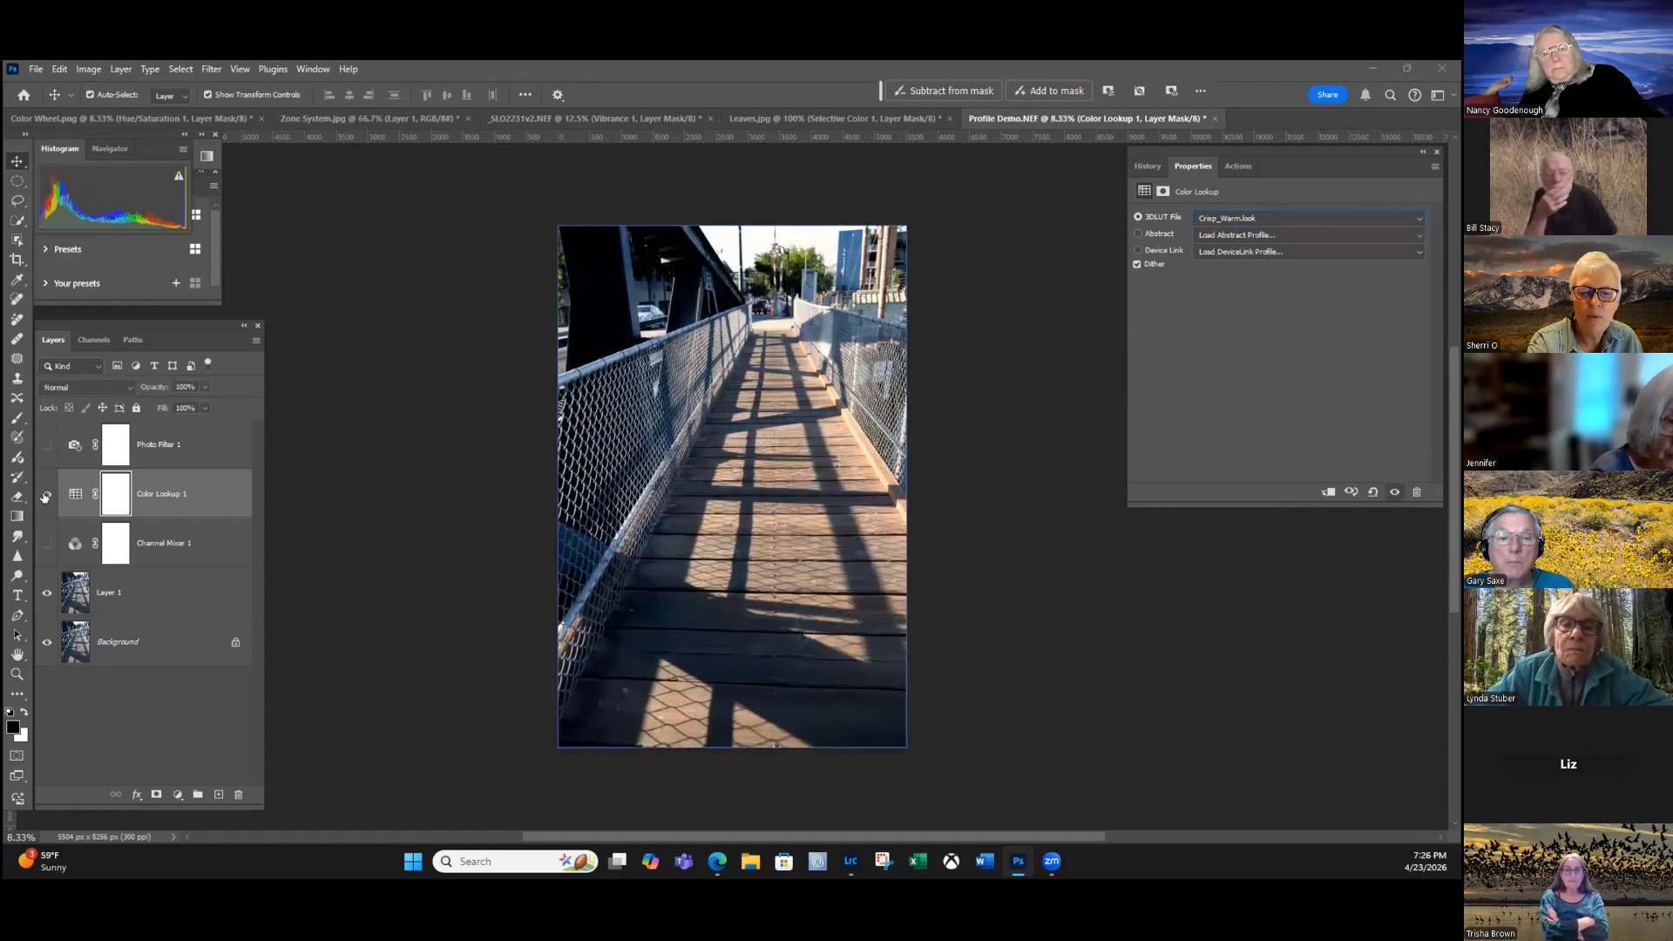
click(46, 496)
click(45, 496)
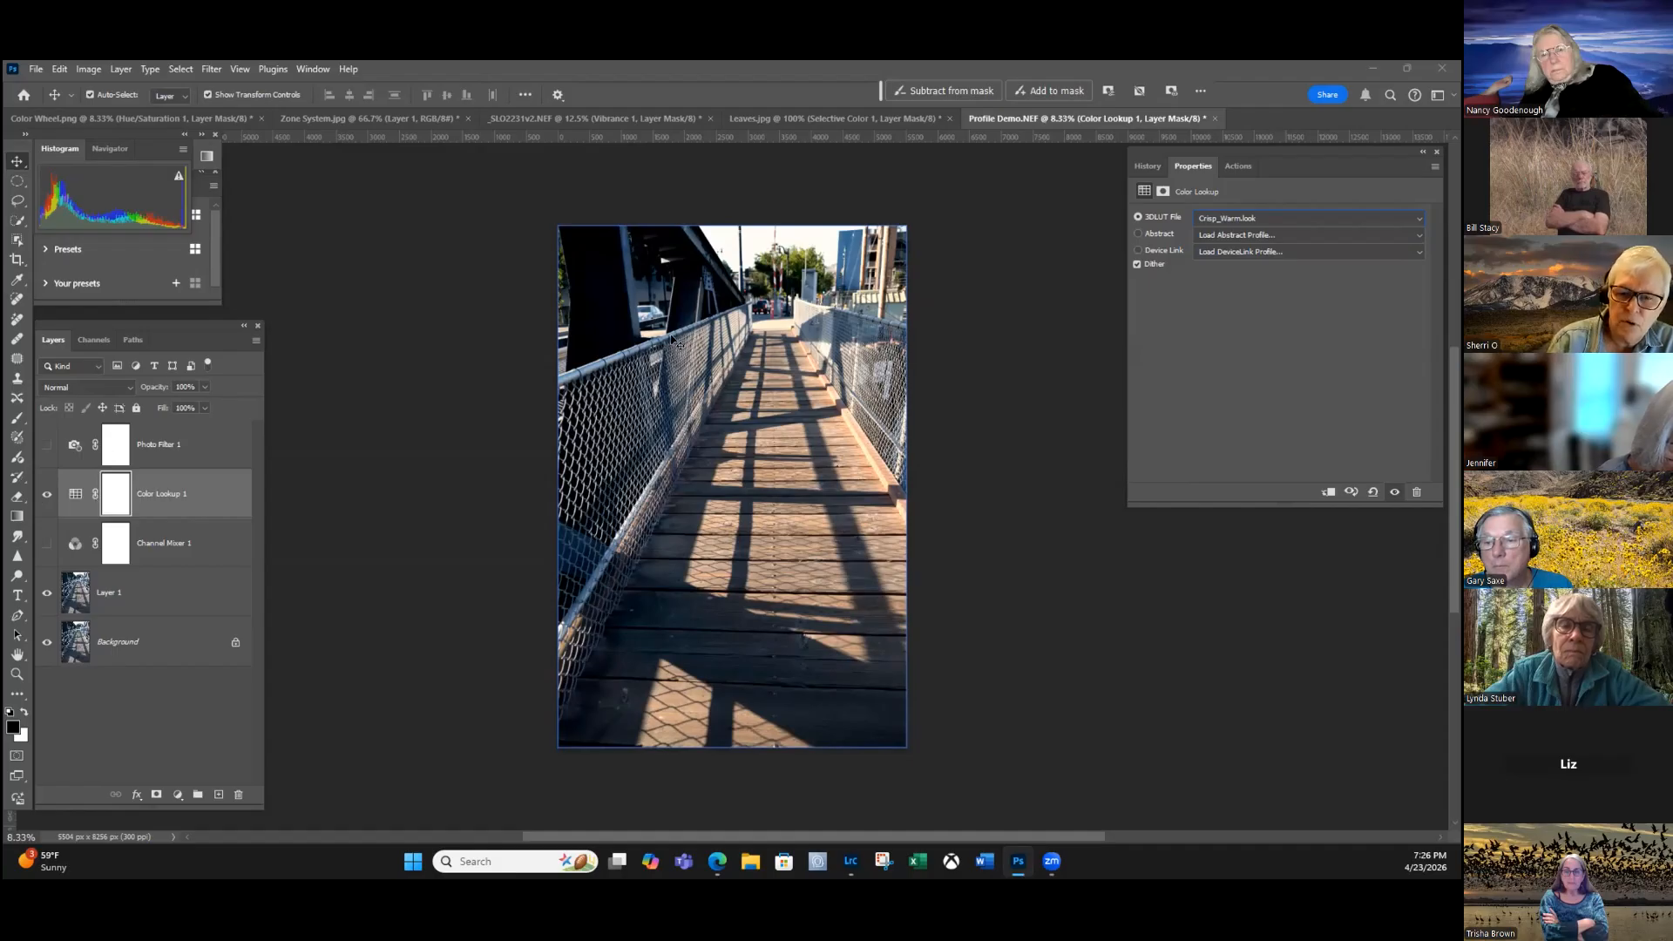
click(46, 496)
click(47, 496)
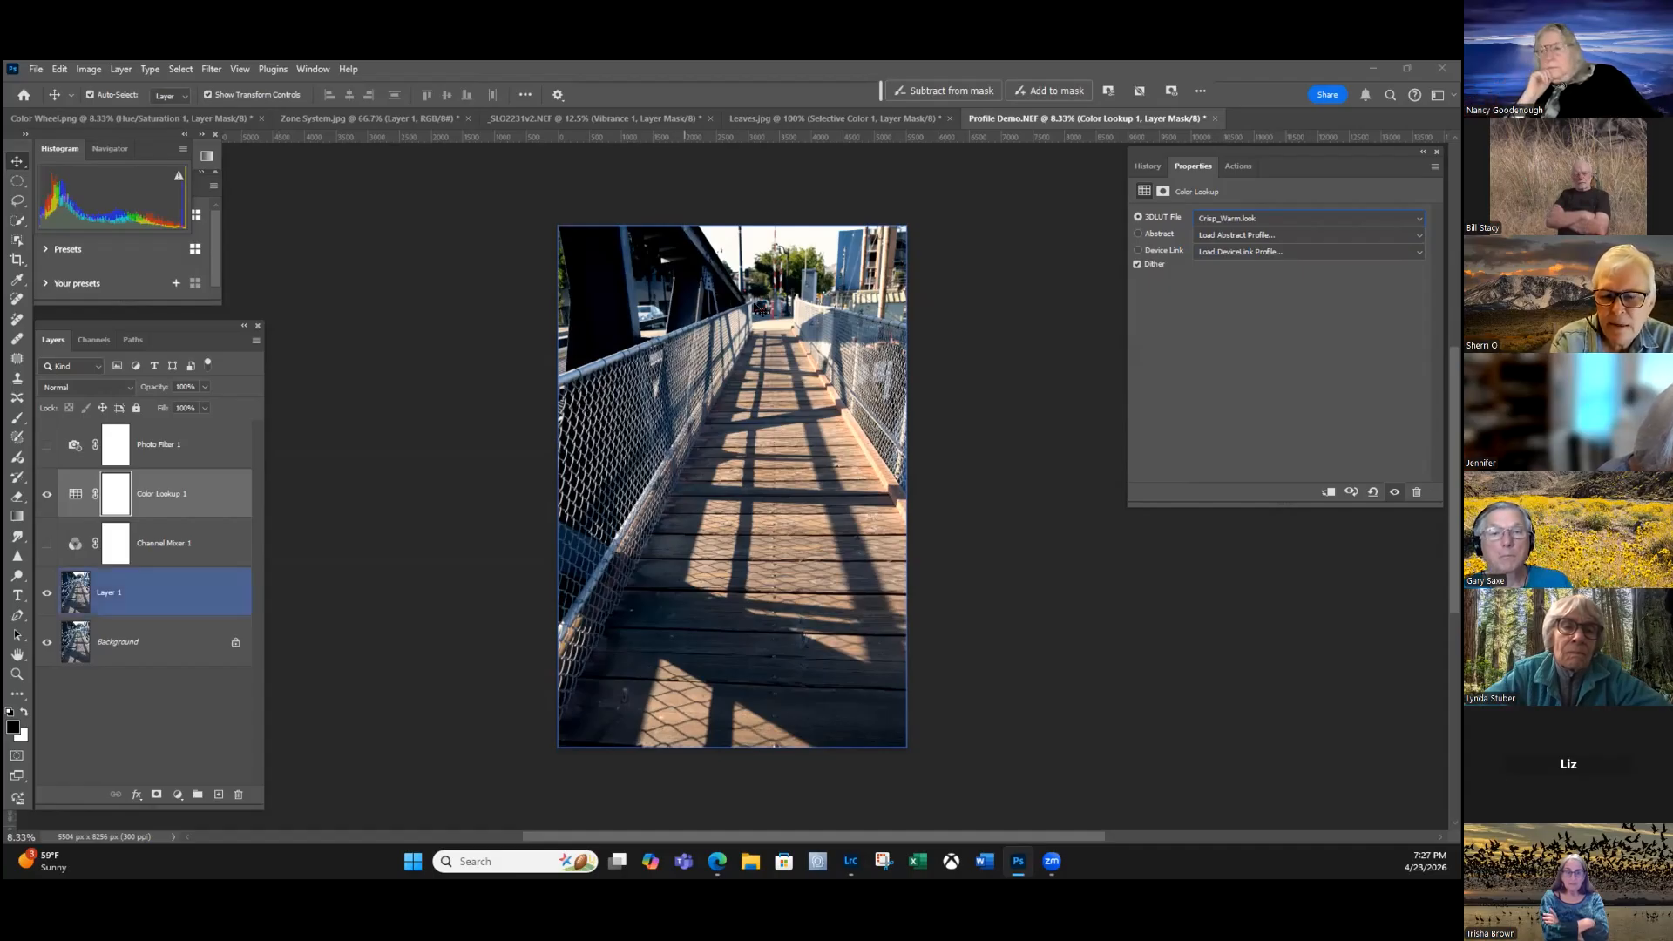
click(46, 495)
click(47, 494)
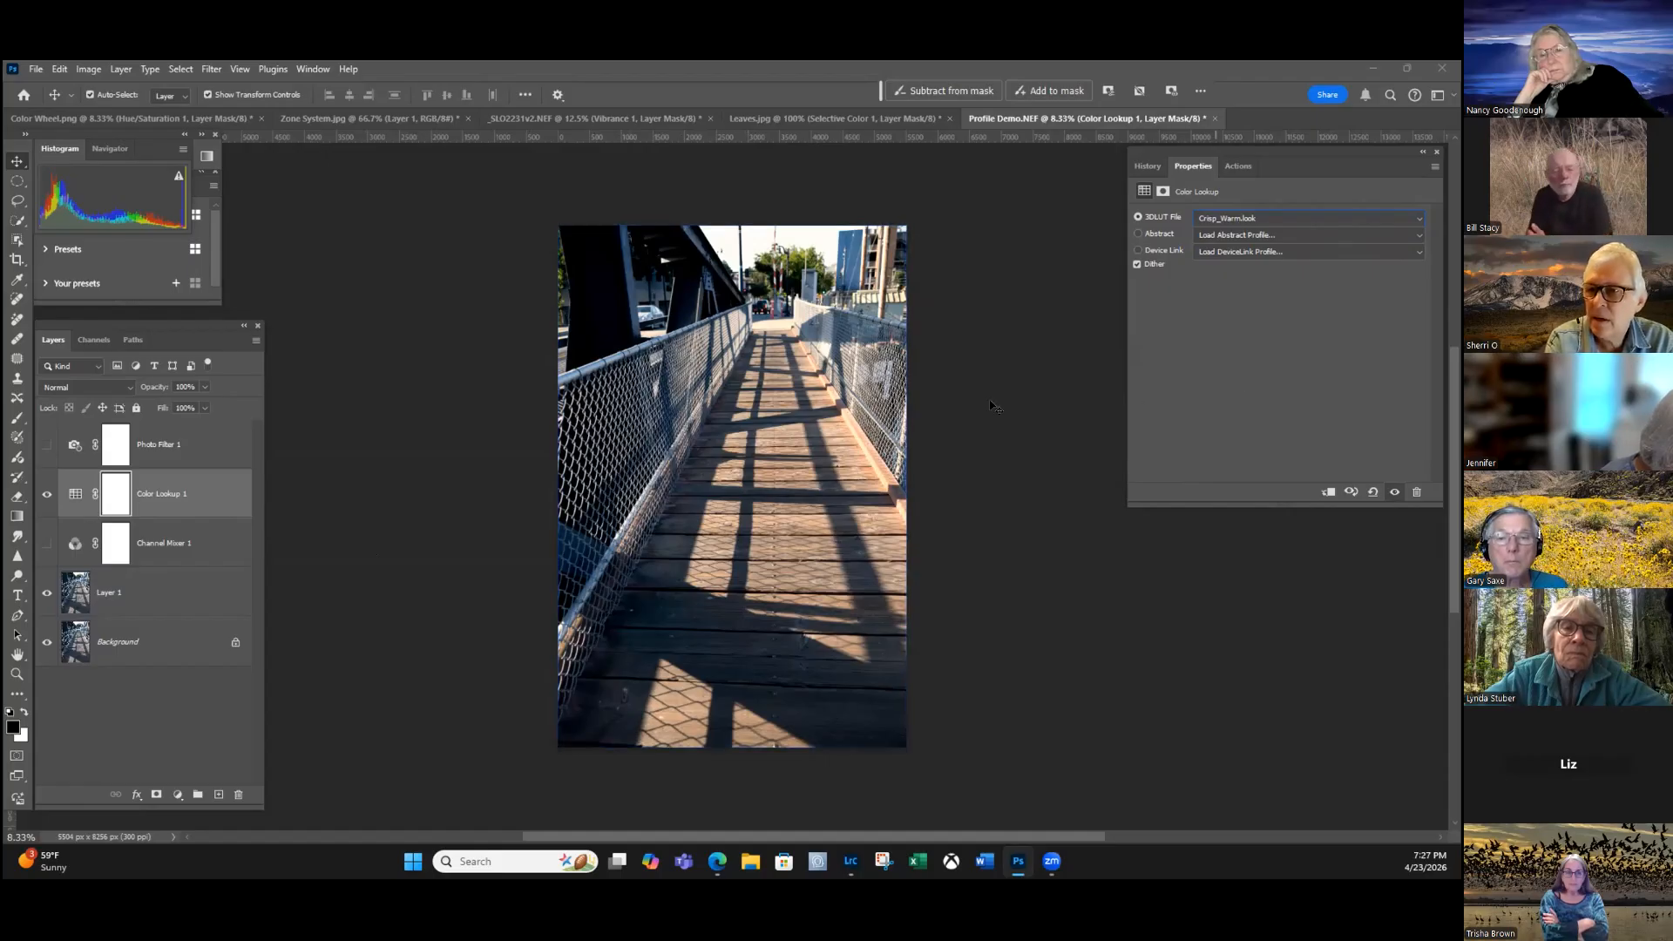
Switch the Color Lookup layer's 3D LUT to EdgyAmber.3DL.
key(alt+Down)
key(Up)
key(Up)
key(Up)
key(Up)
key(Up)
key(Down)
key(Down)
key(Down)
key(Down)
key(Down)
key(Down)
key(Down)
key(Down)
key(Return)
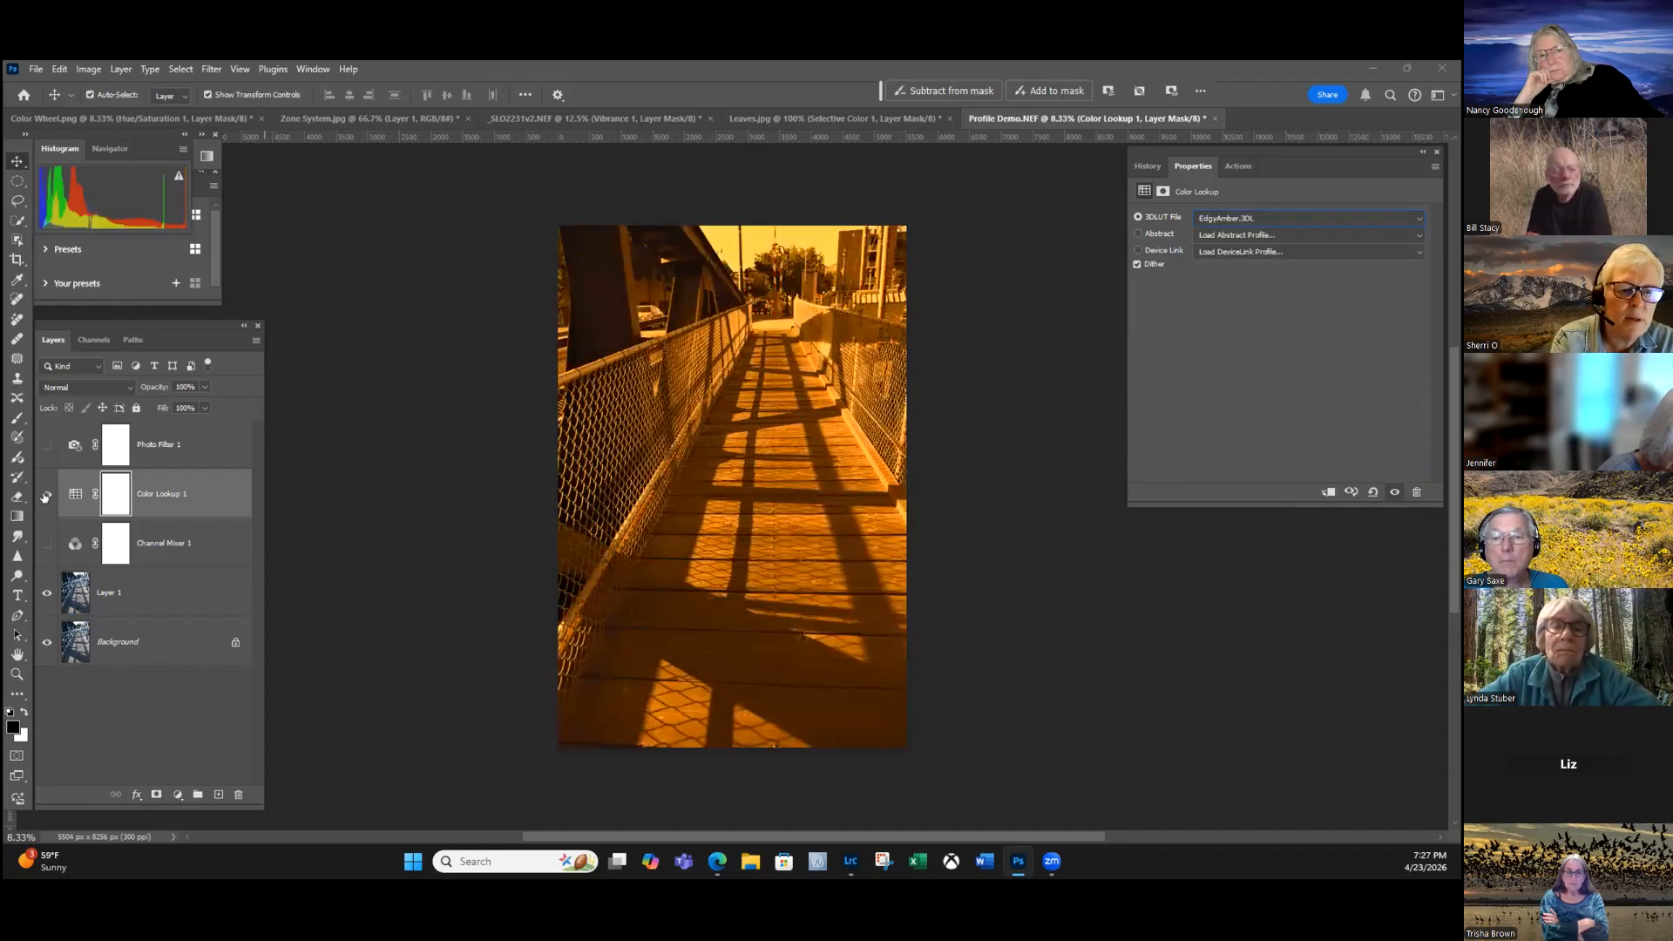
Set the Color Lookup layer's blend mode to Soft Light and compare the image with the layer hidden and shown.
click(85, 387)
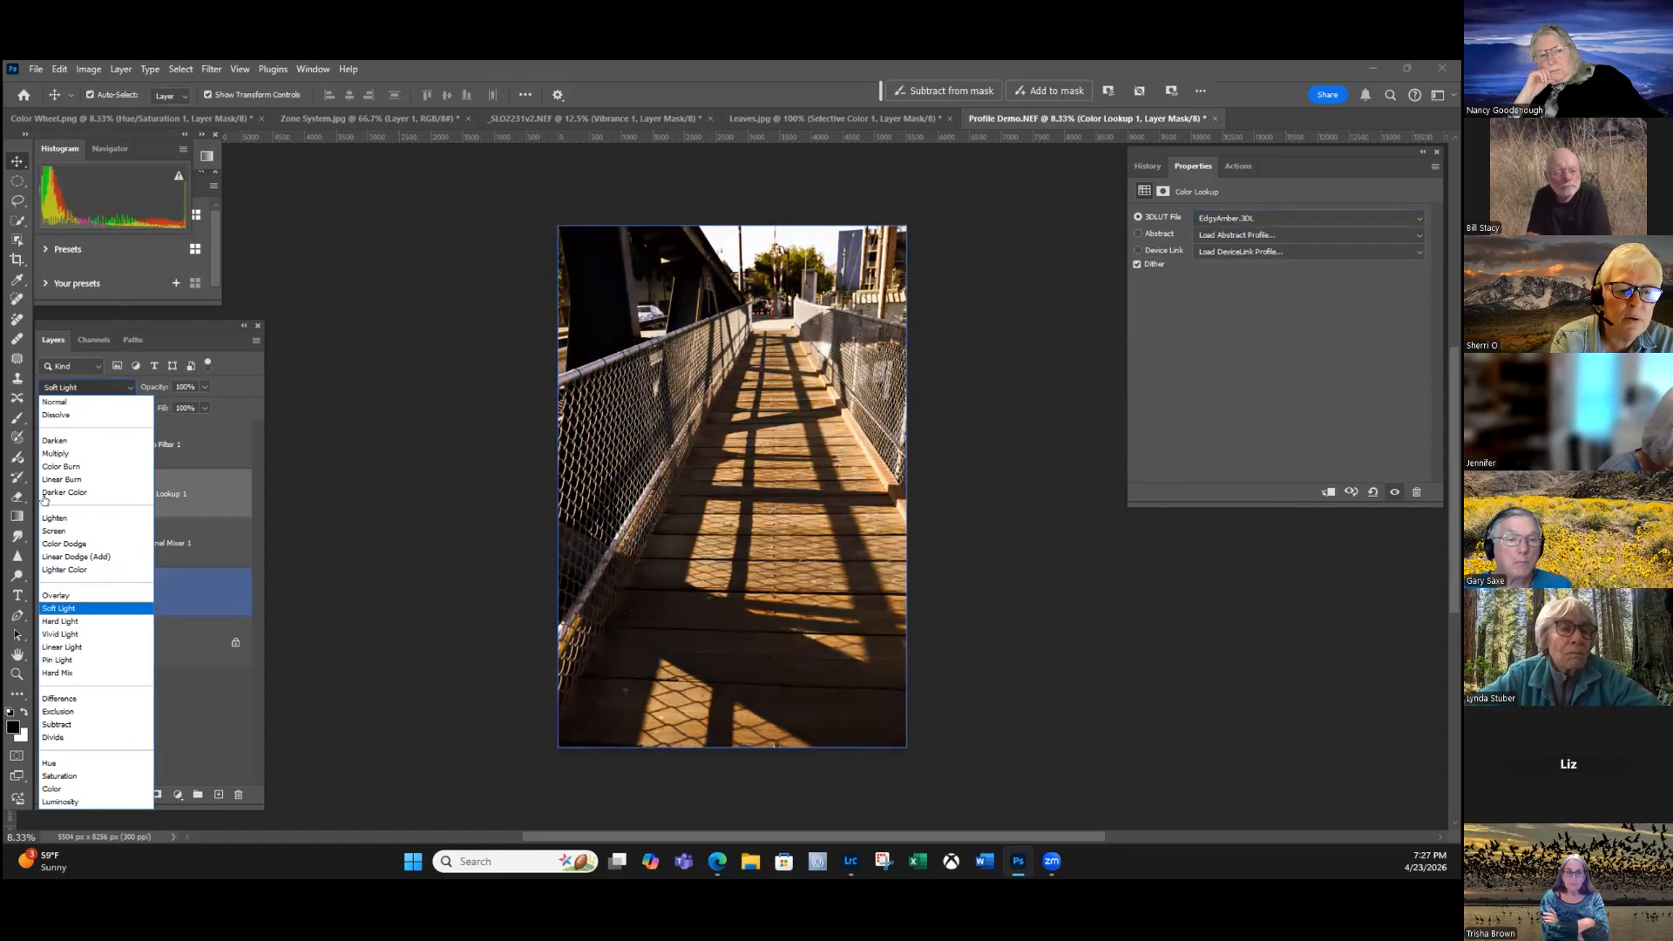
key(Return)
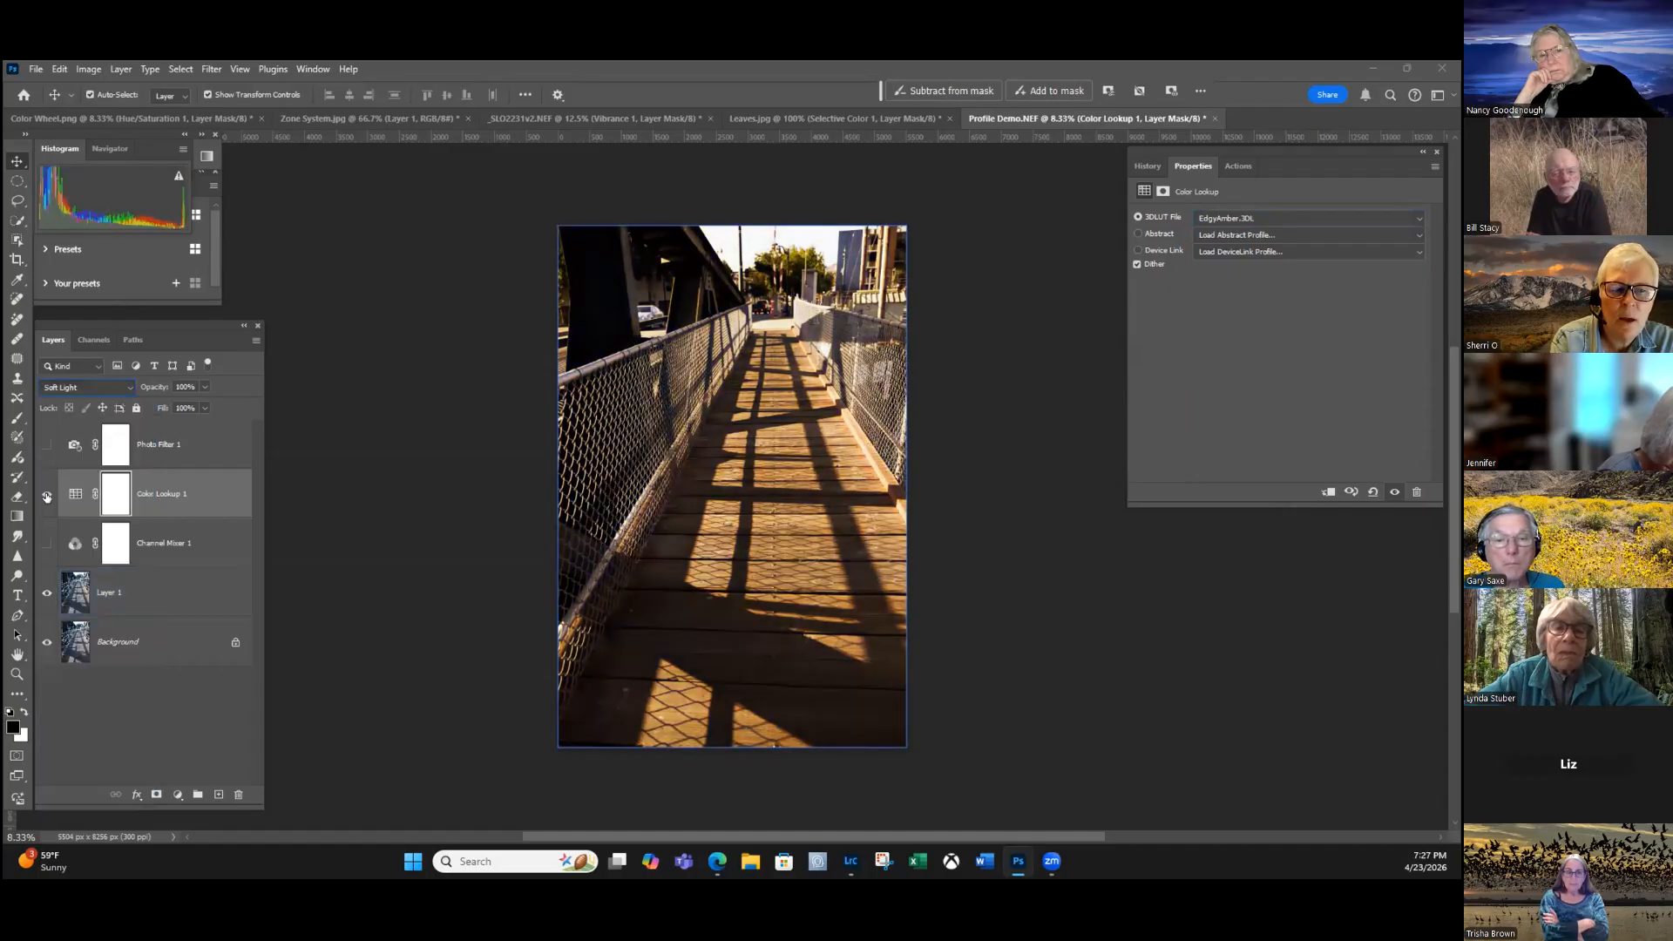
click(47, 496)
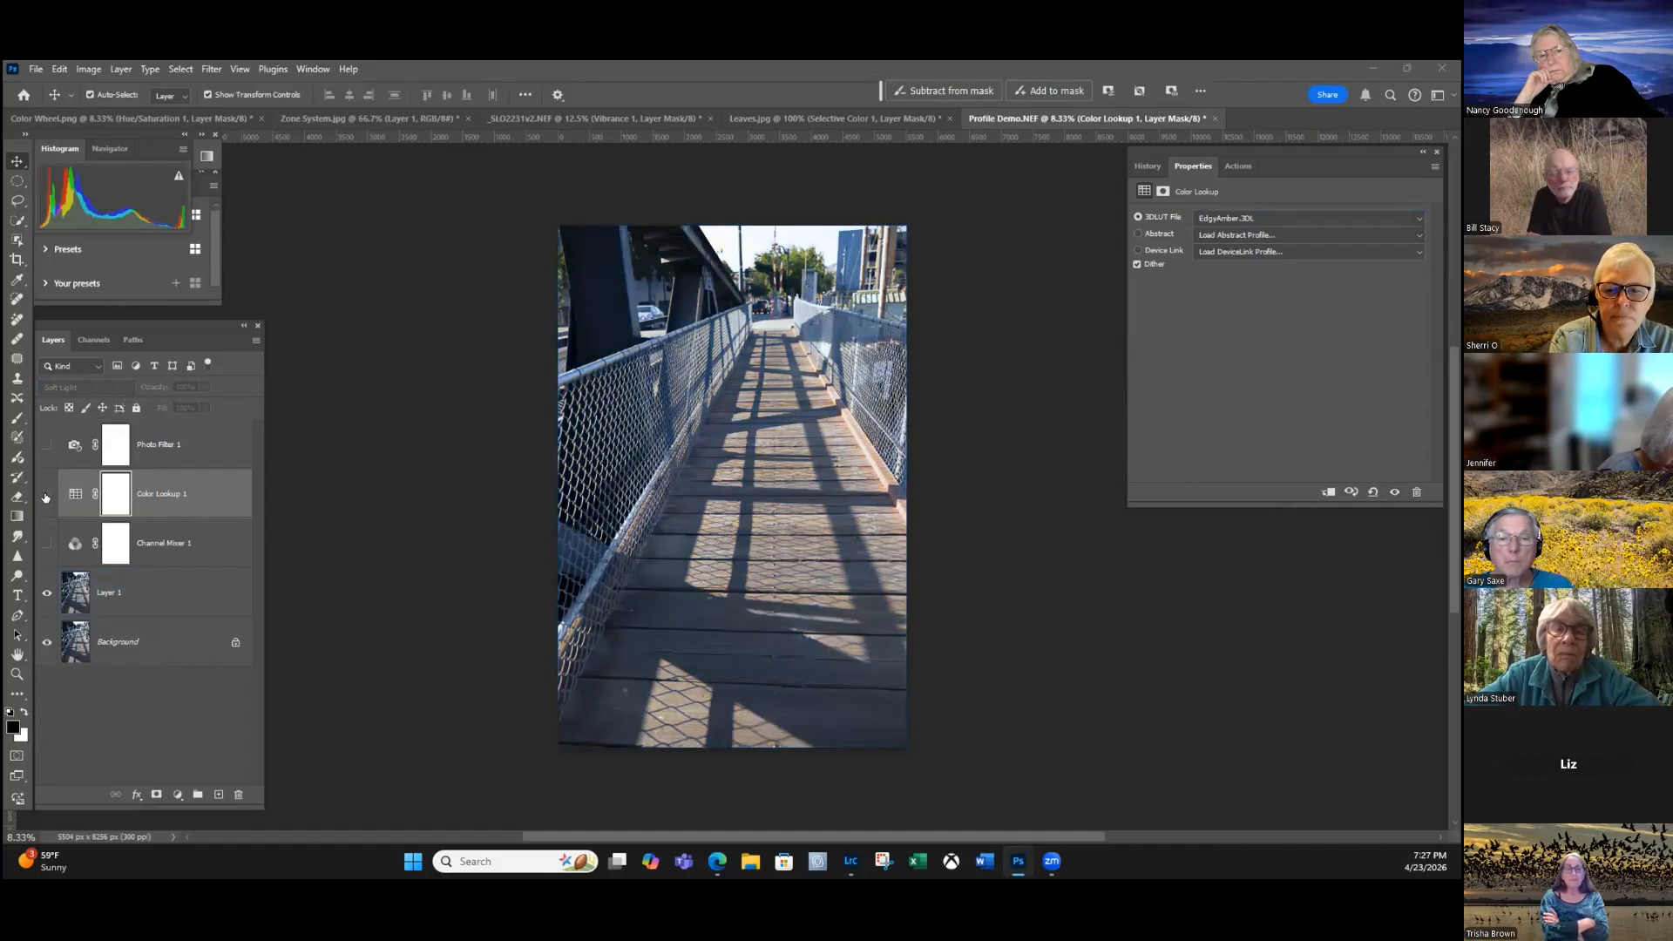
click(46, 496)
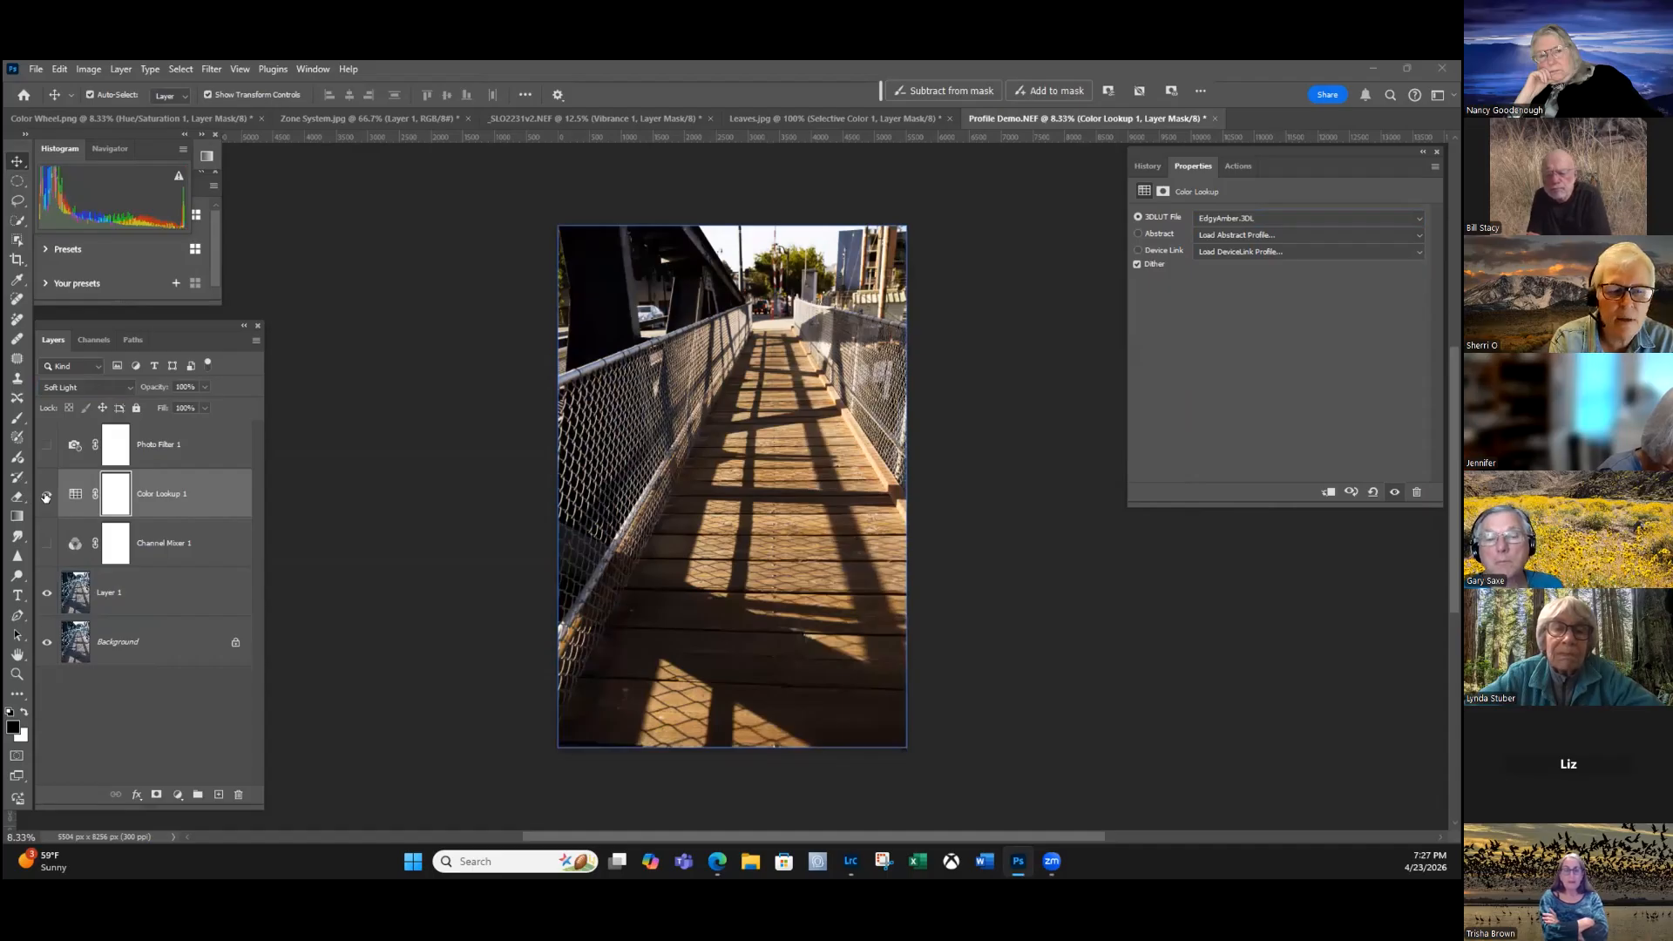
click(48, 494)
click(48, 494)
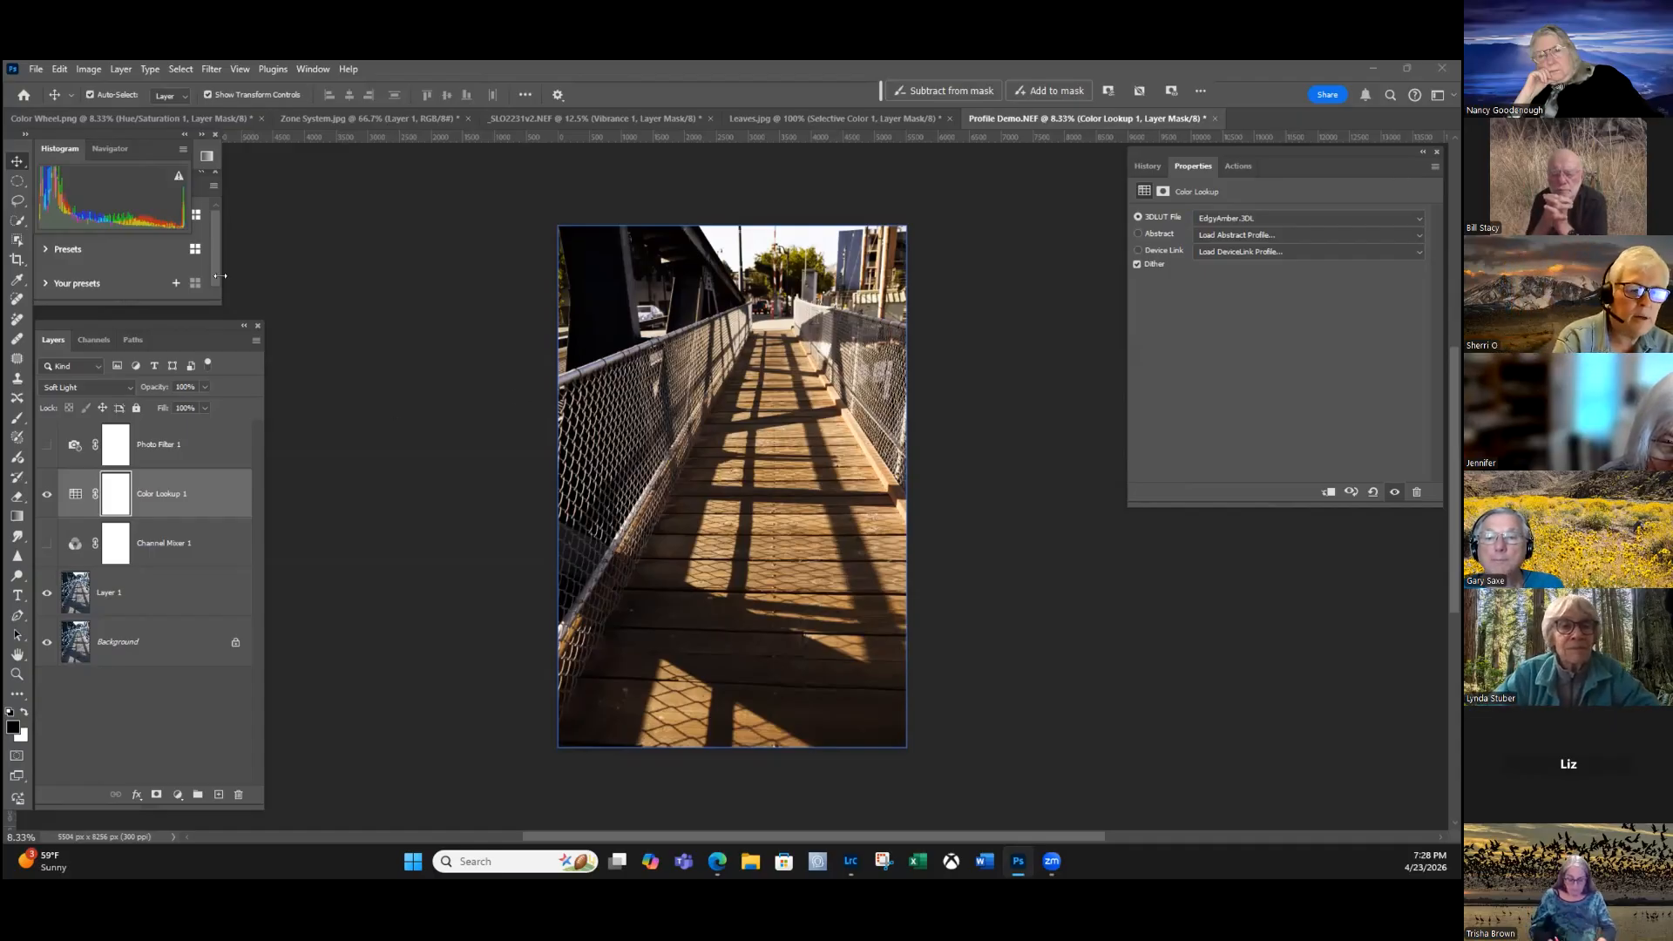
Hide the Color Lookup layer and arrange the Layers panel beside the fully visible Adjustments panel.
click(47, 494)
click(362, 292)
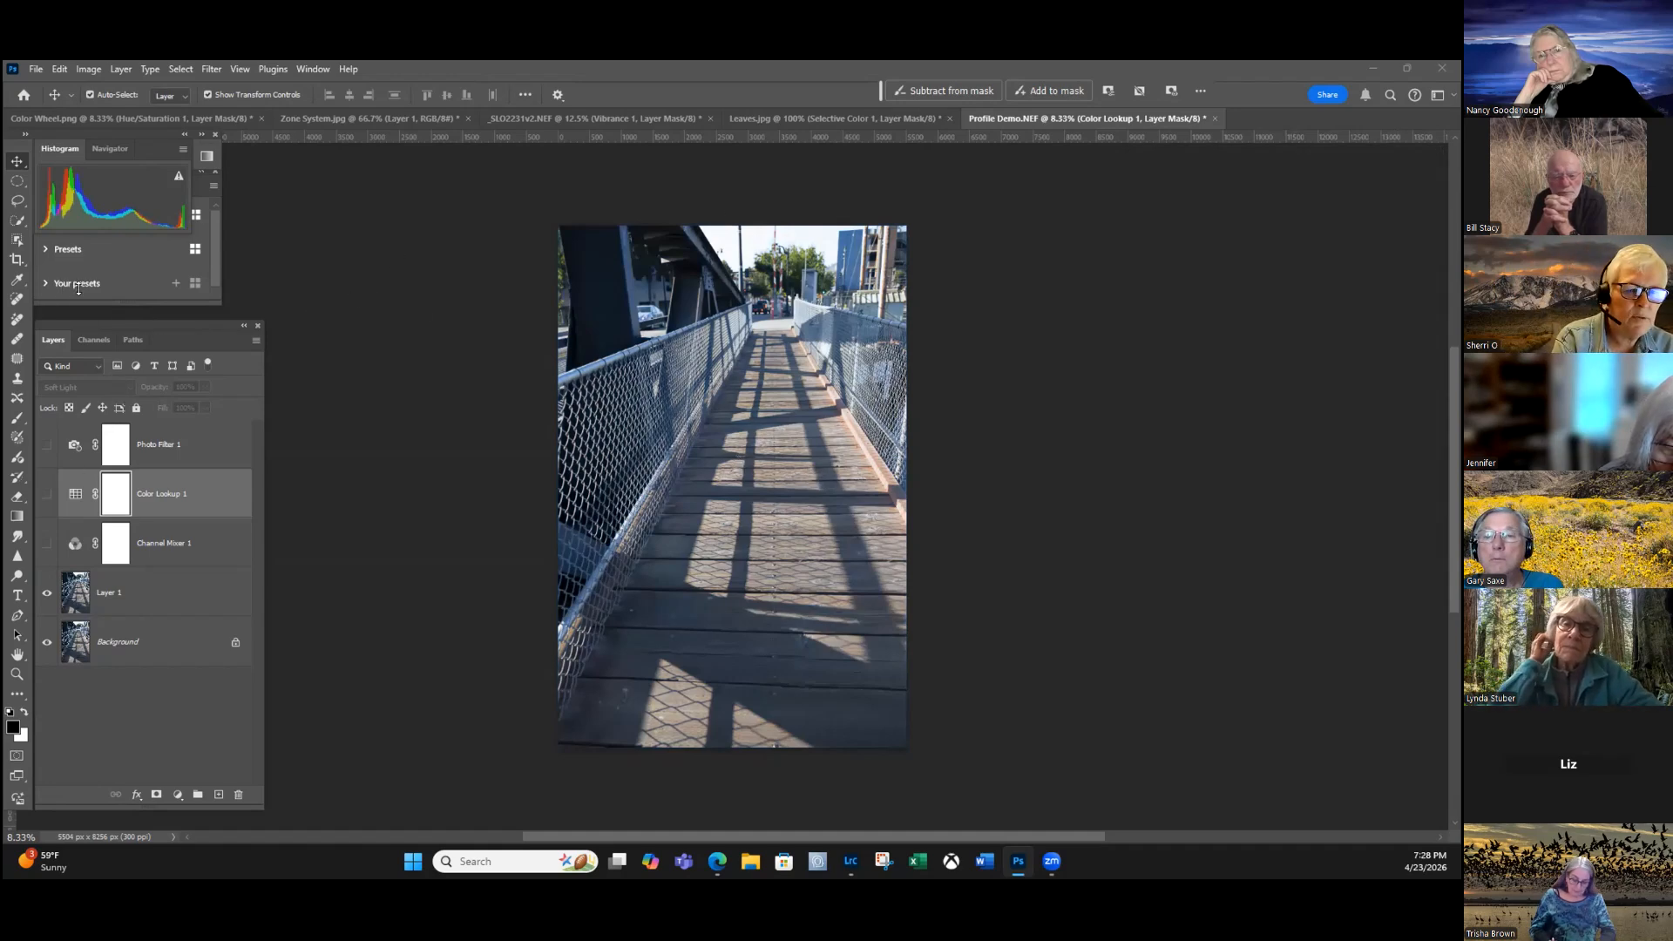
drag(124, 326, 368, 255)
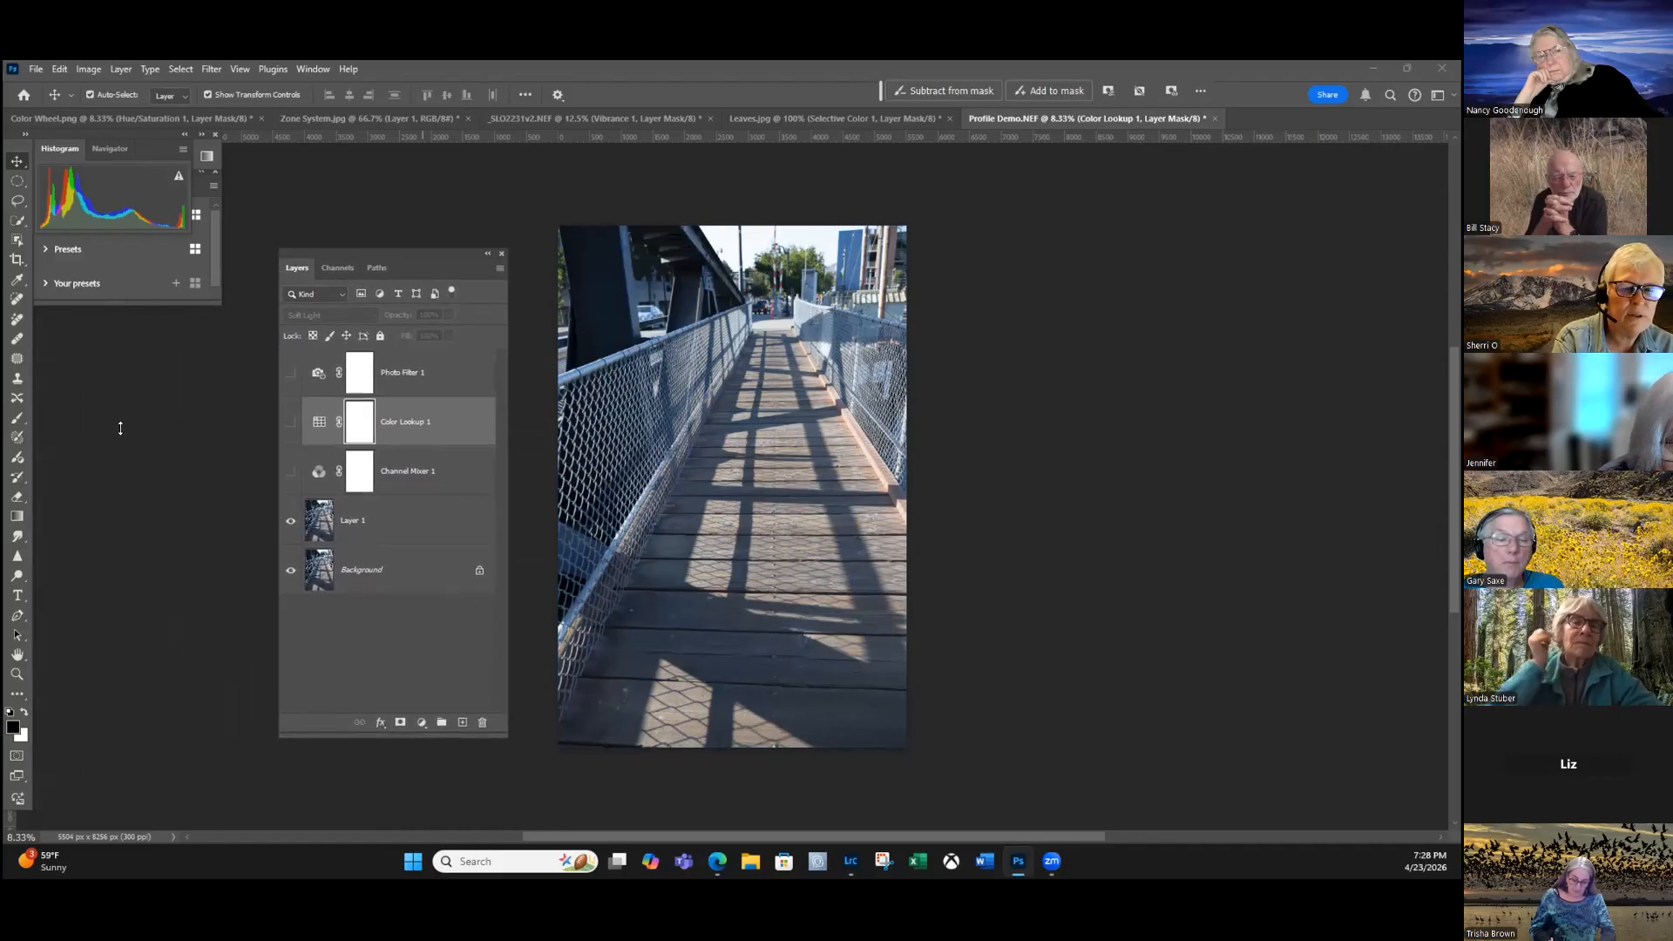
click(136, 645)
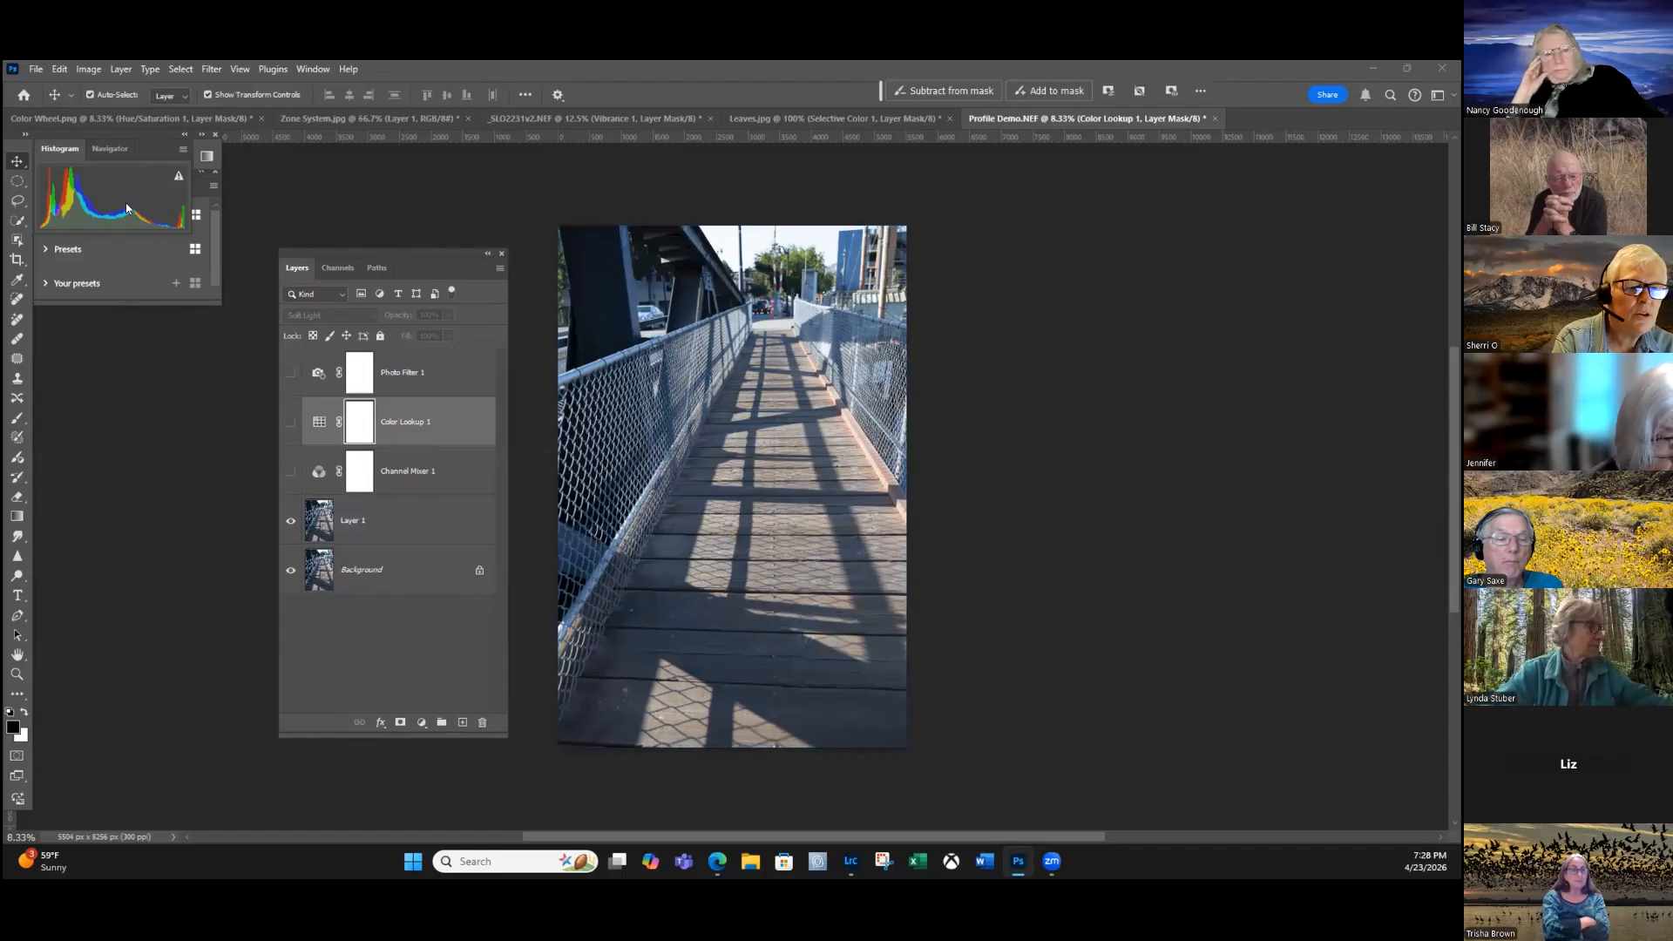
click(127, 245)
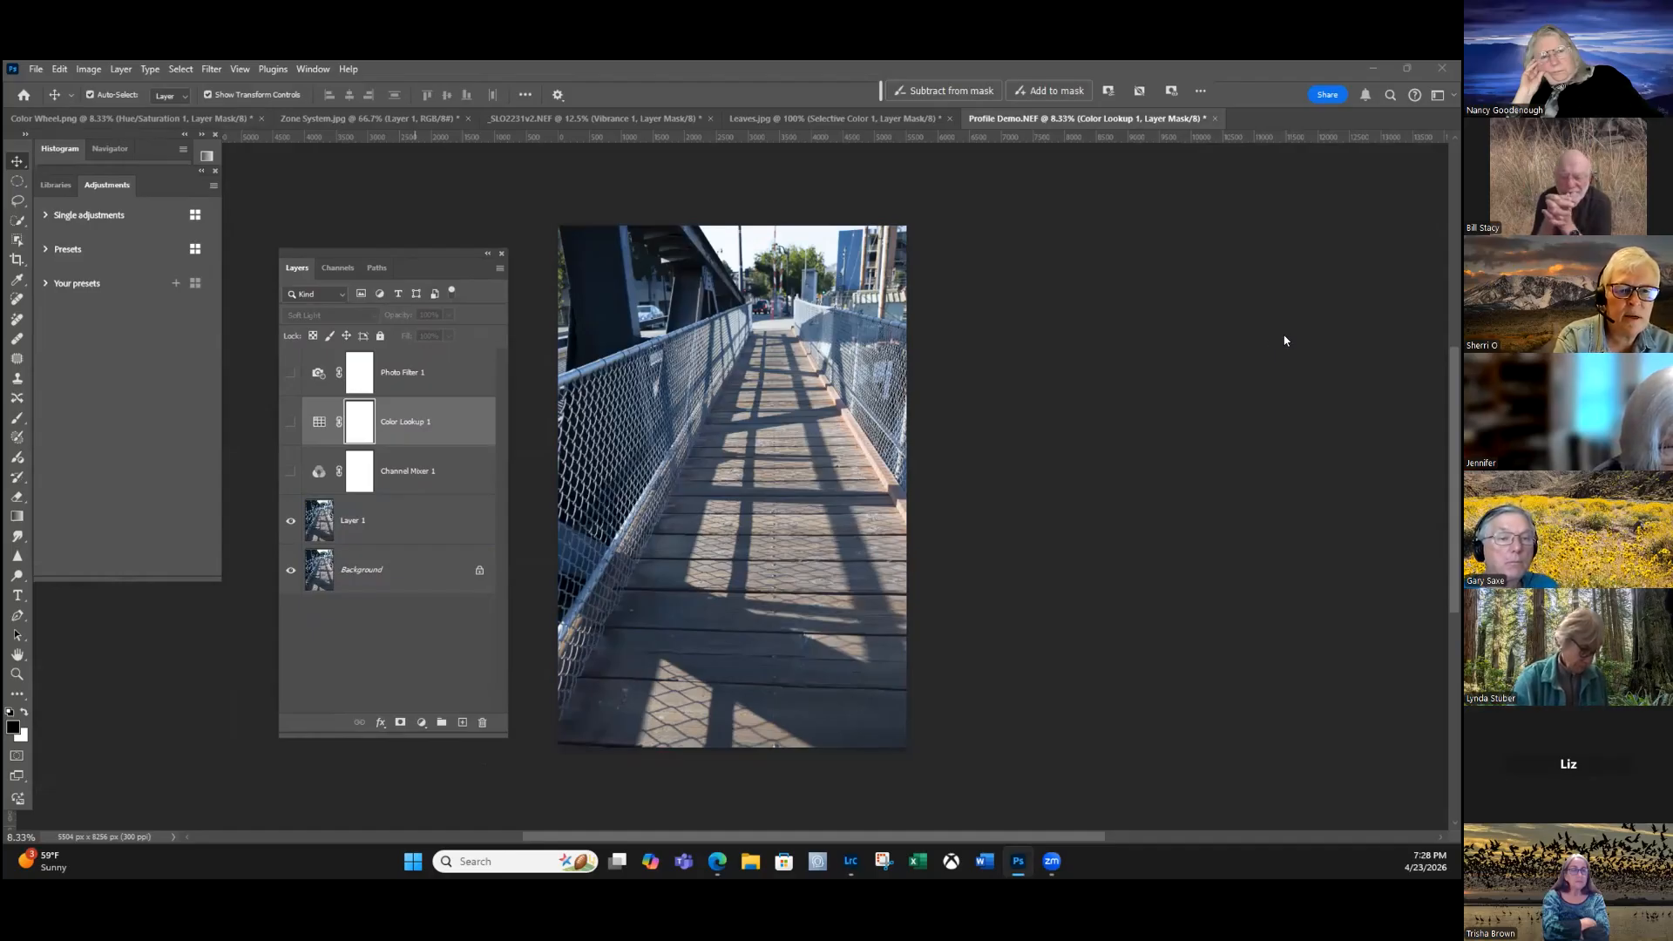
drag(1019, 310, 1190, 384)
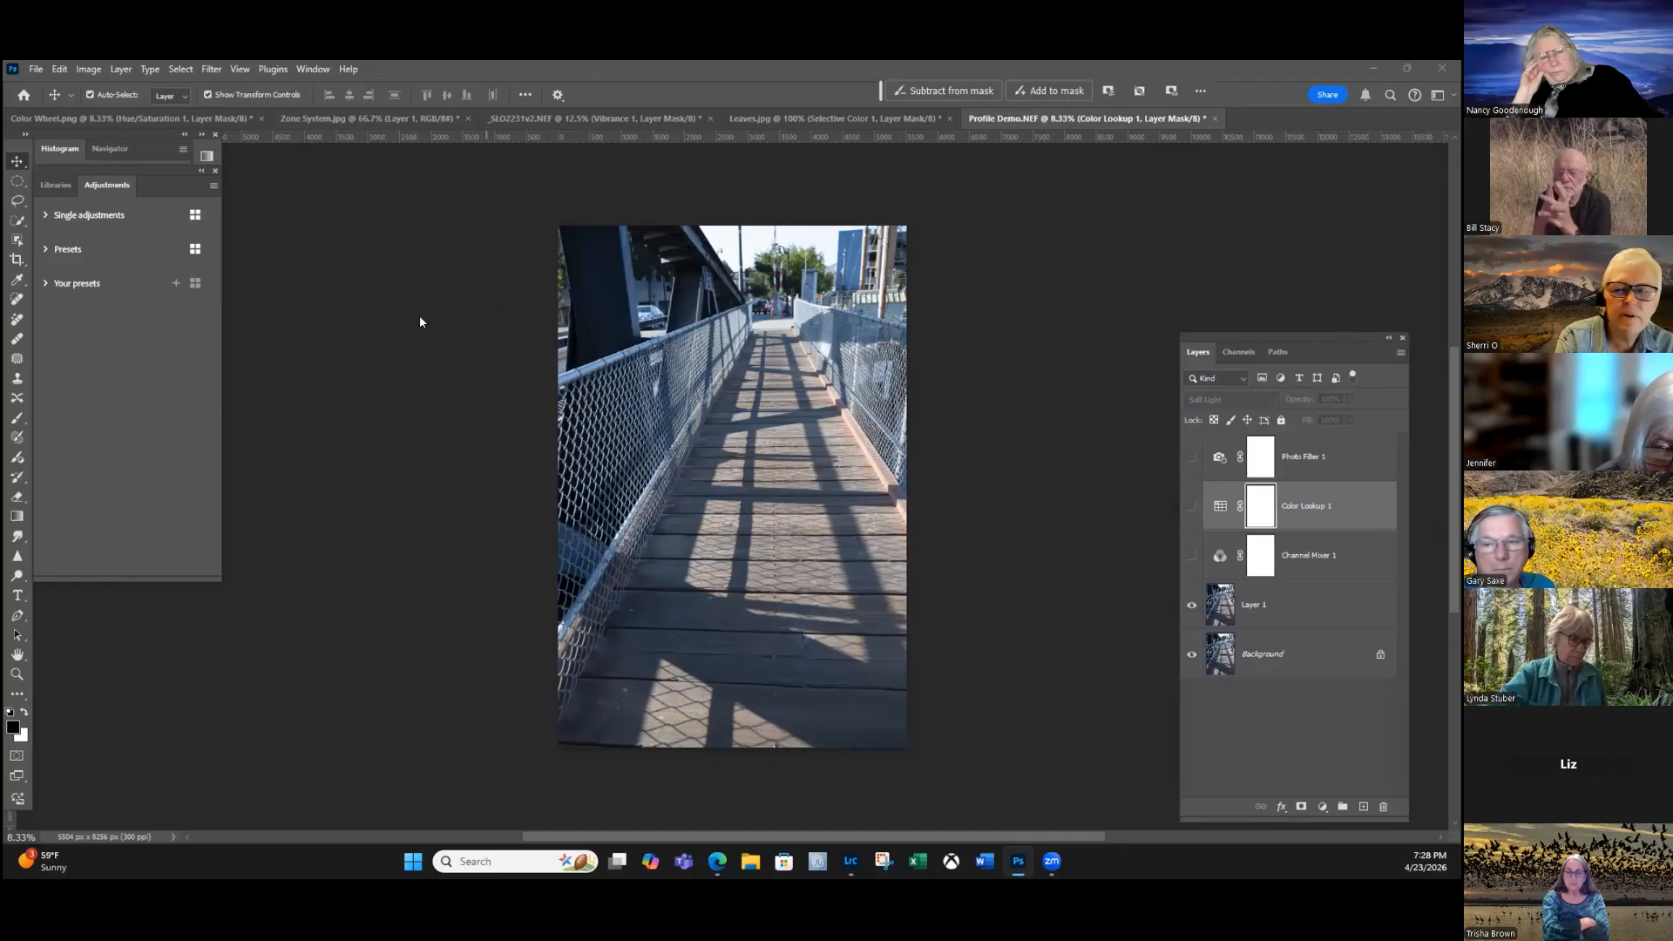
drag(1290, 338, 333, 283)
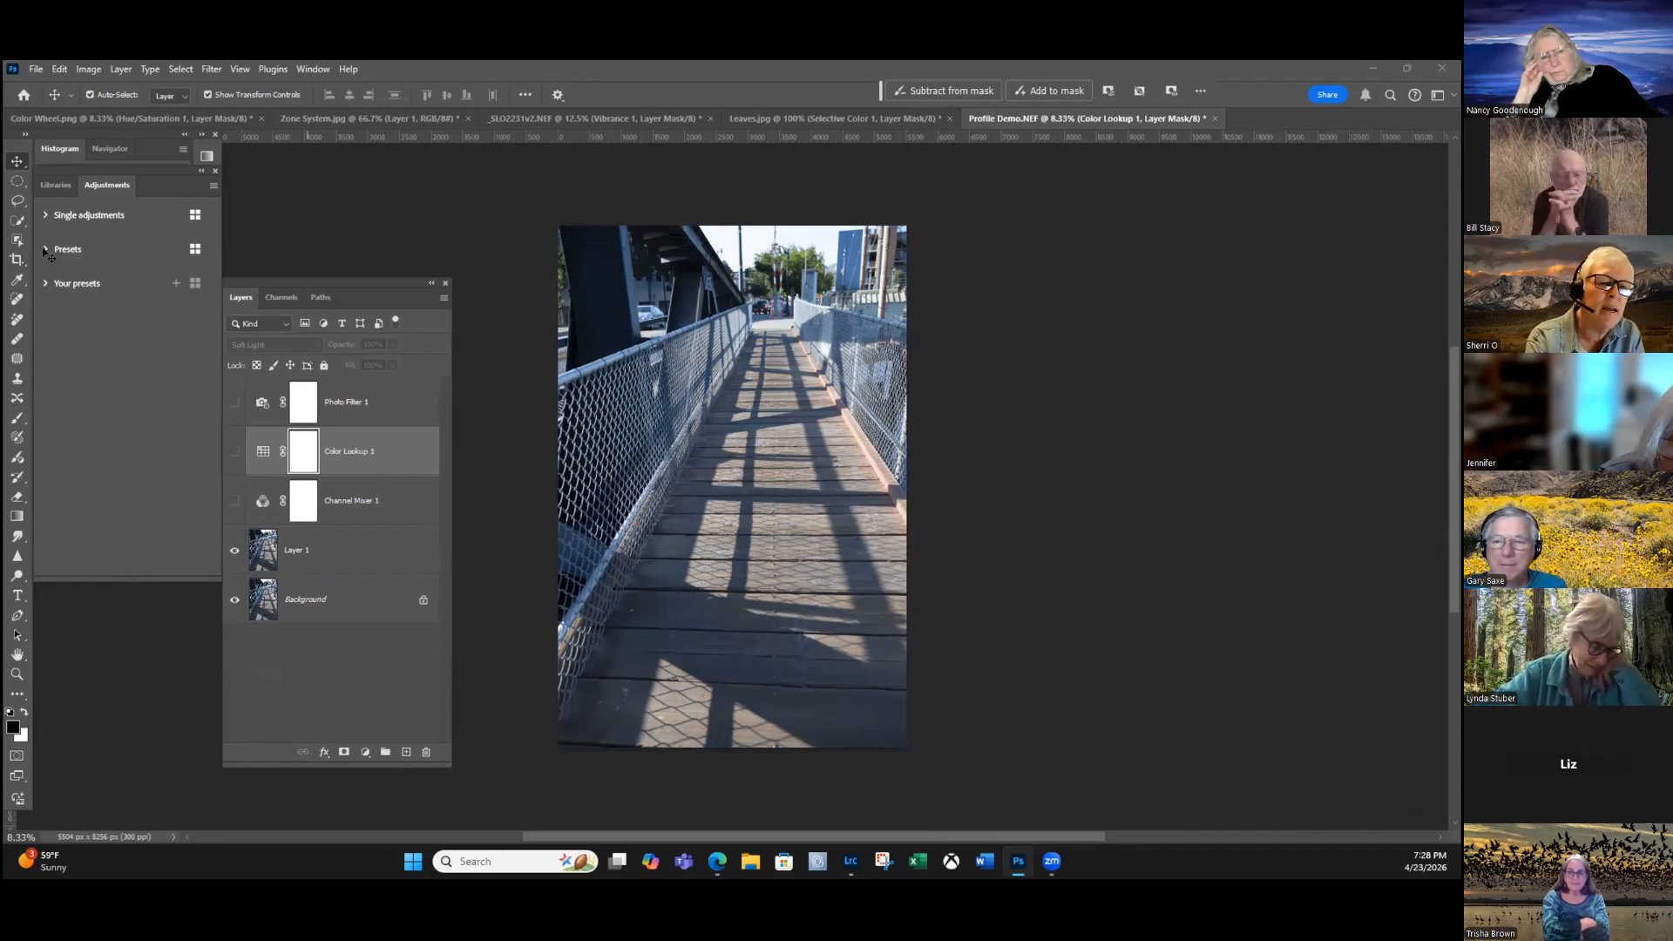
Apply the Cinematic Blue Mood adjustment preset to the bridge image and collapse its layer group.
click(95, 283)
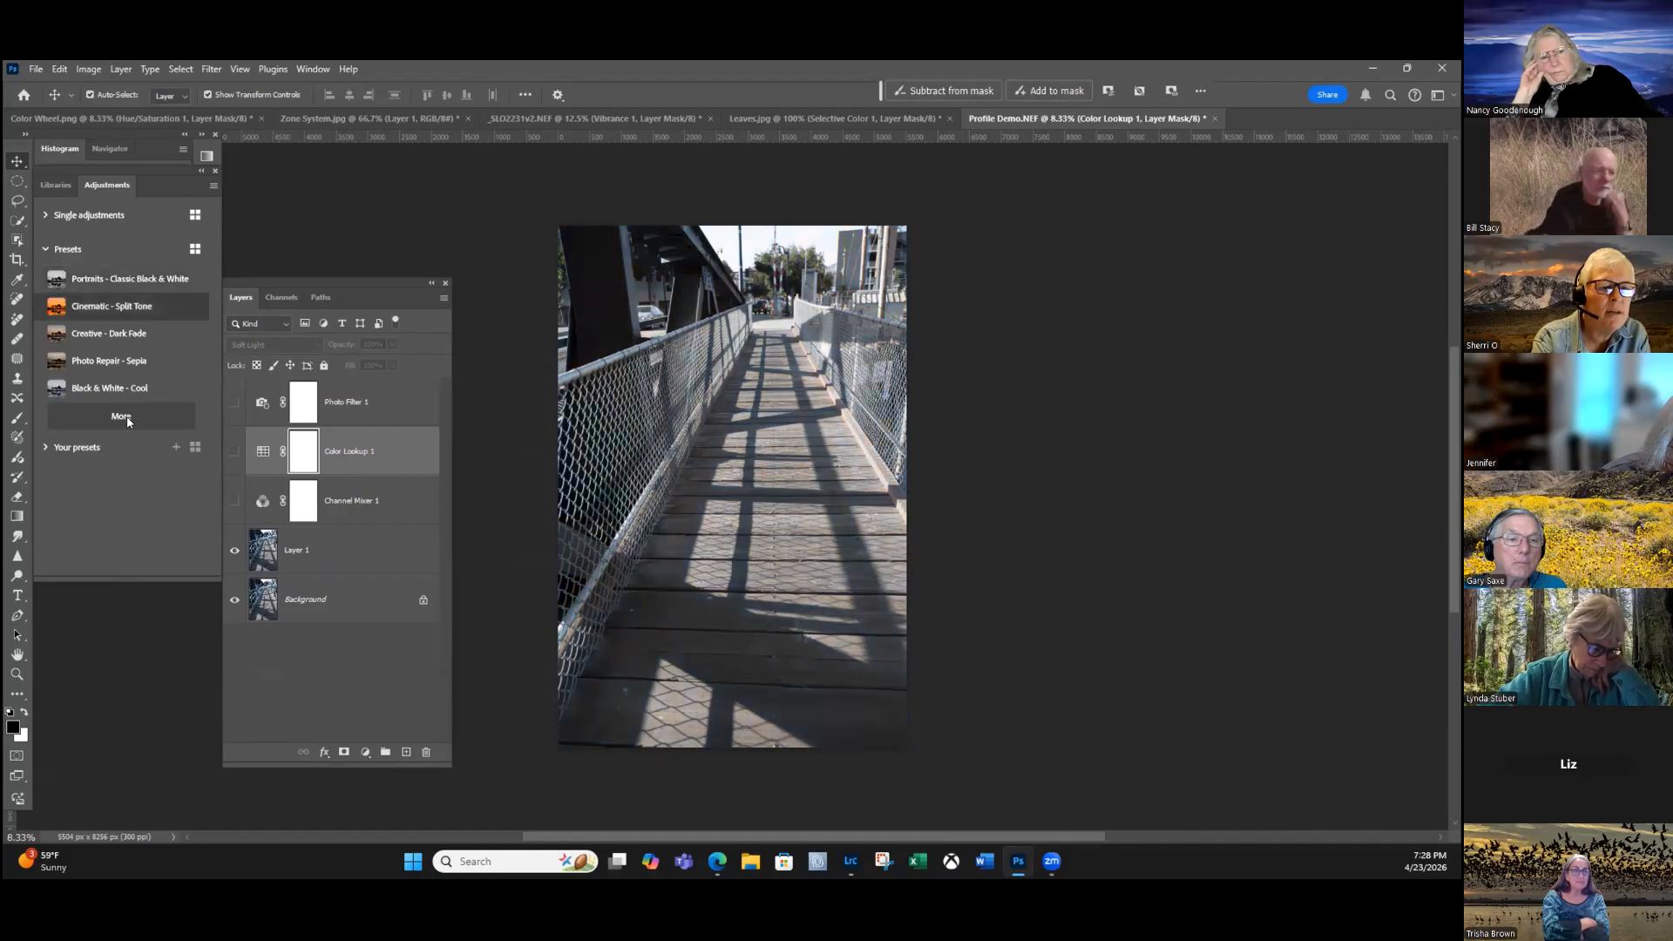
click(80, 416)
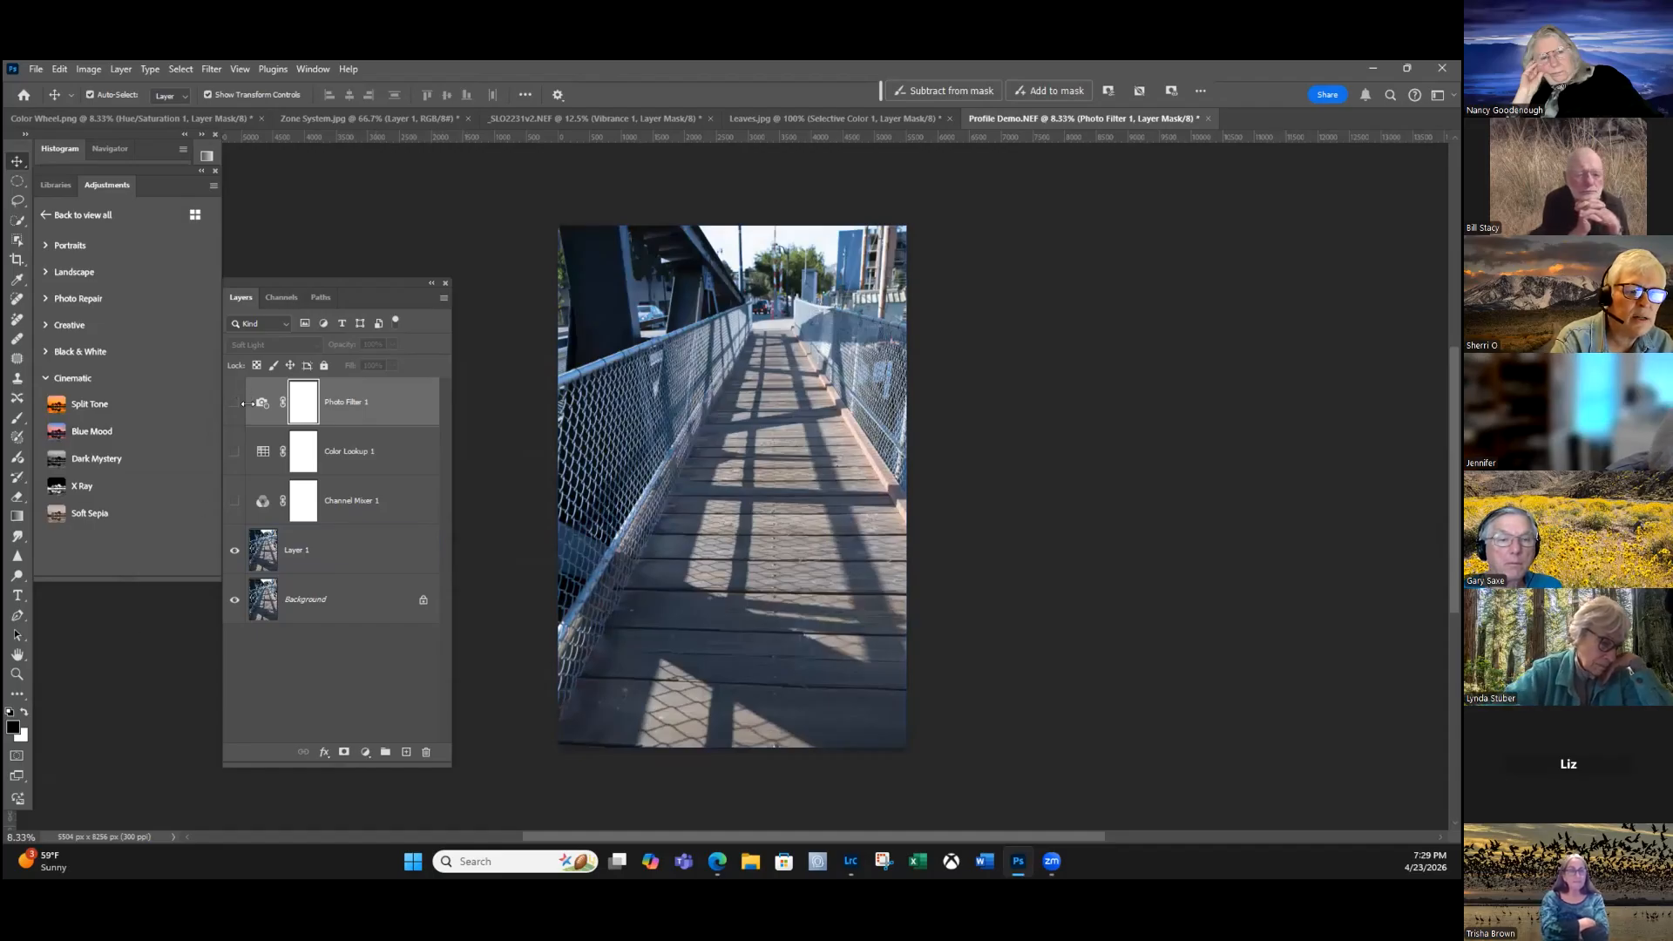
drag(248, 402, 321, 404)
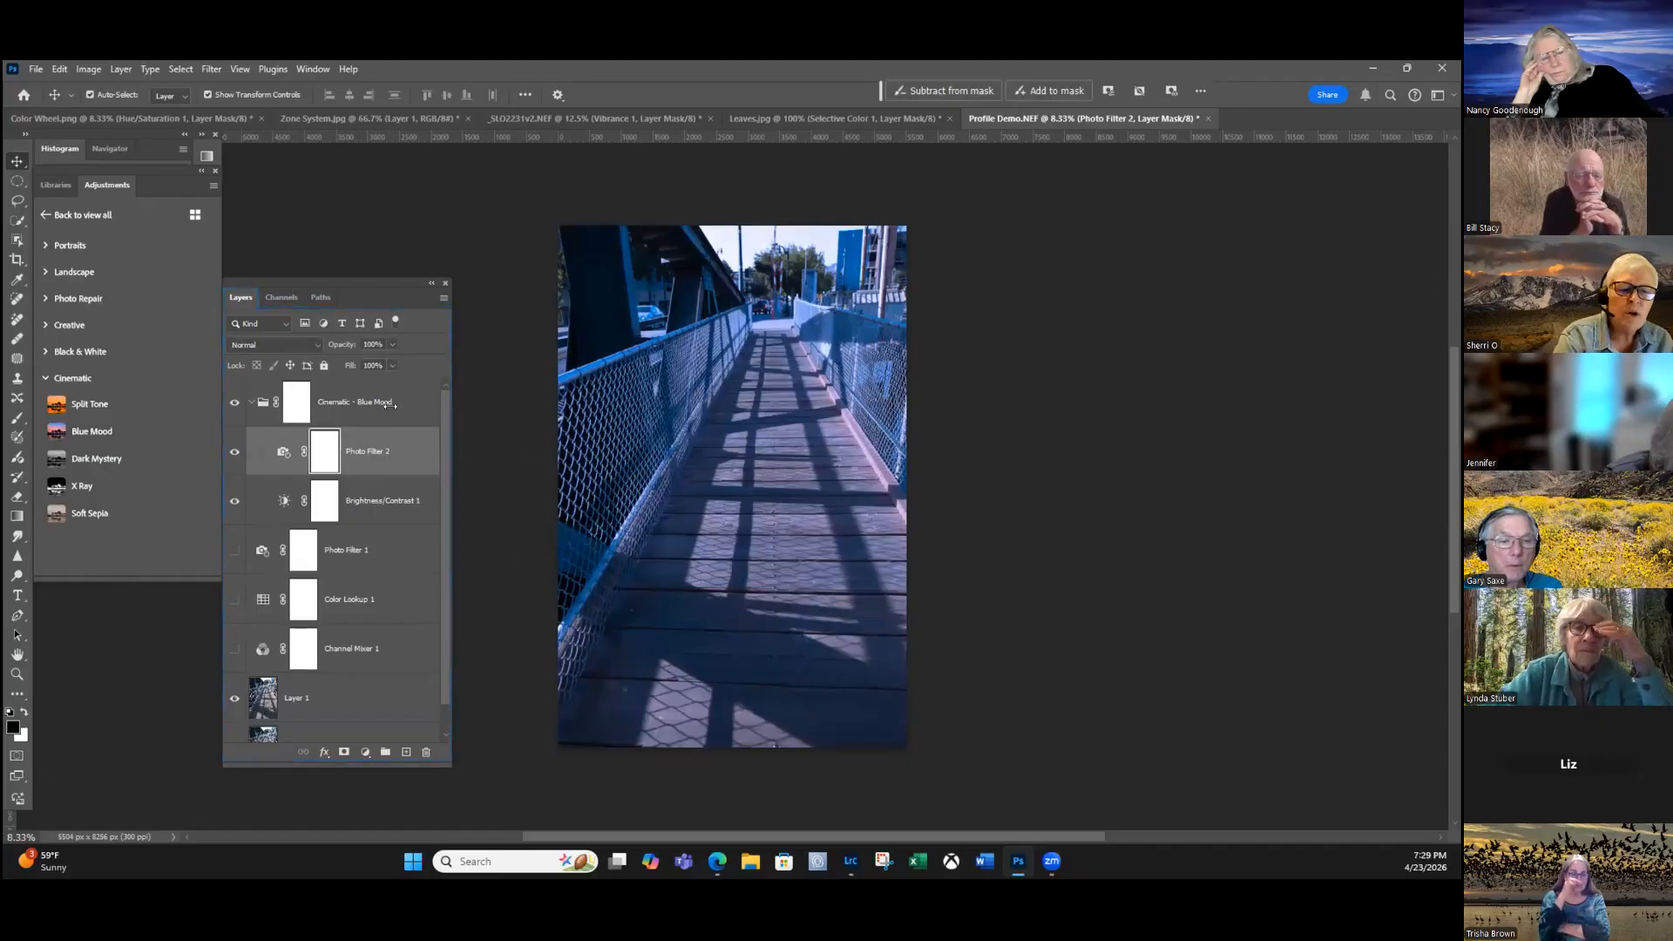
click(251, 402)
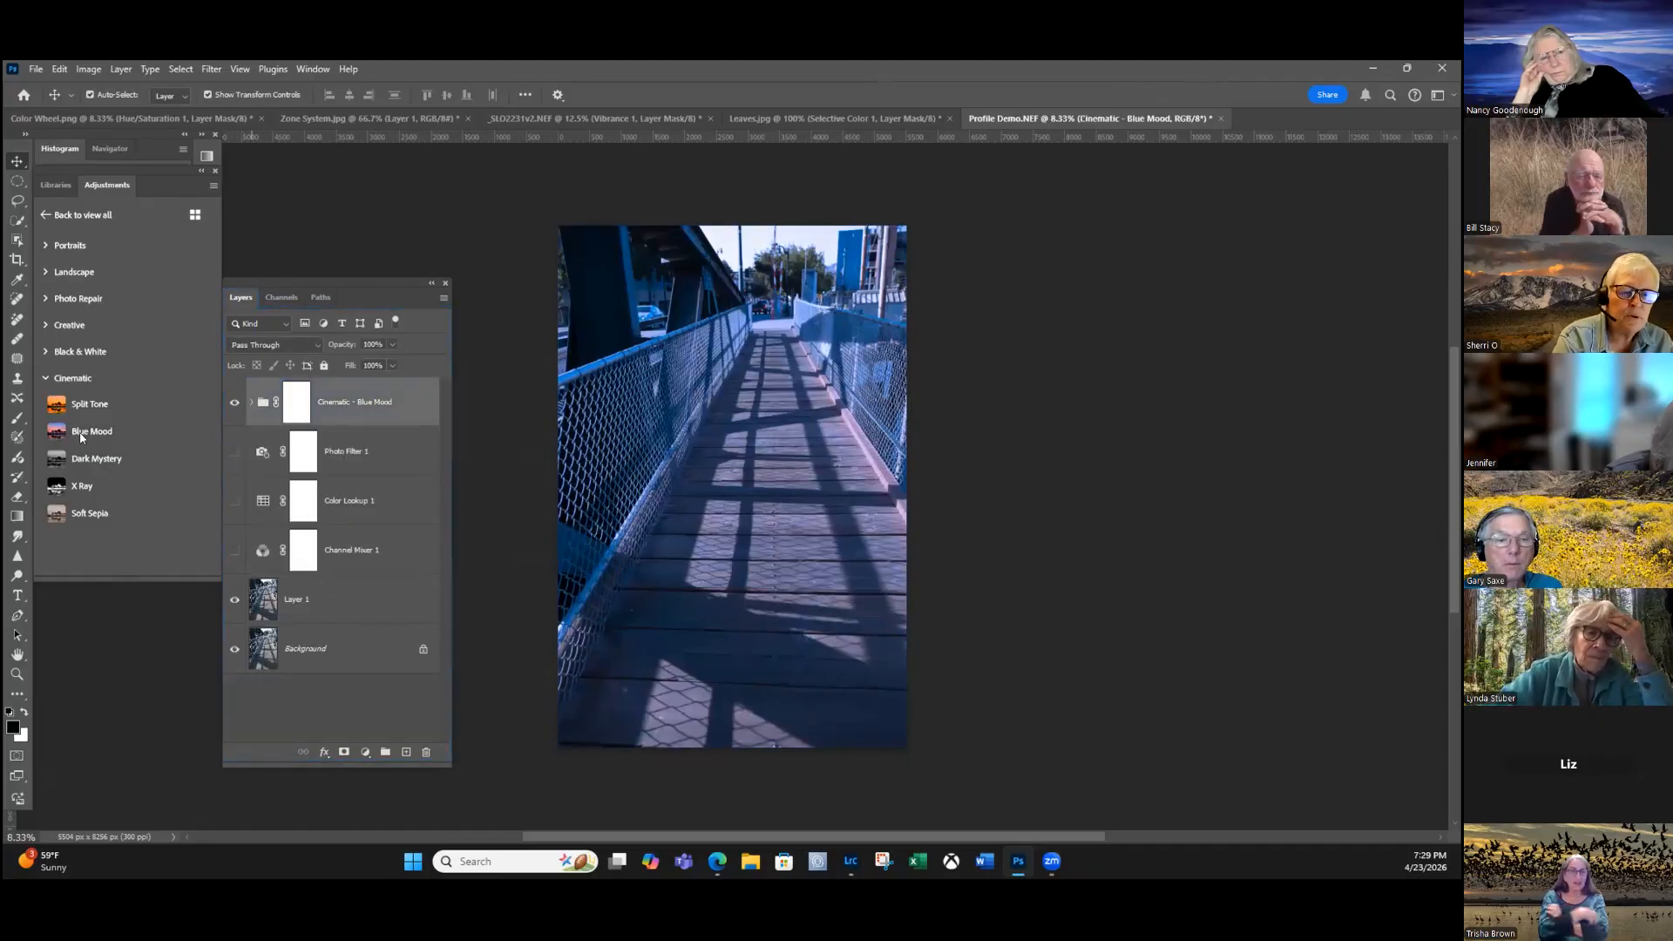
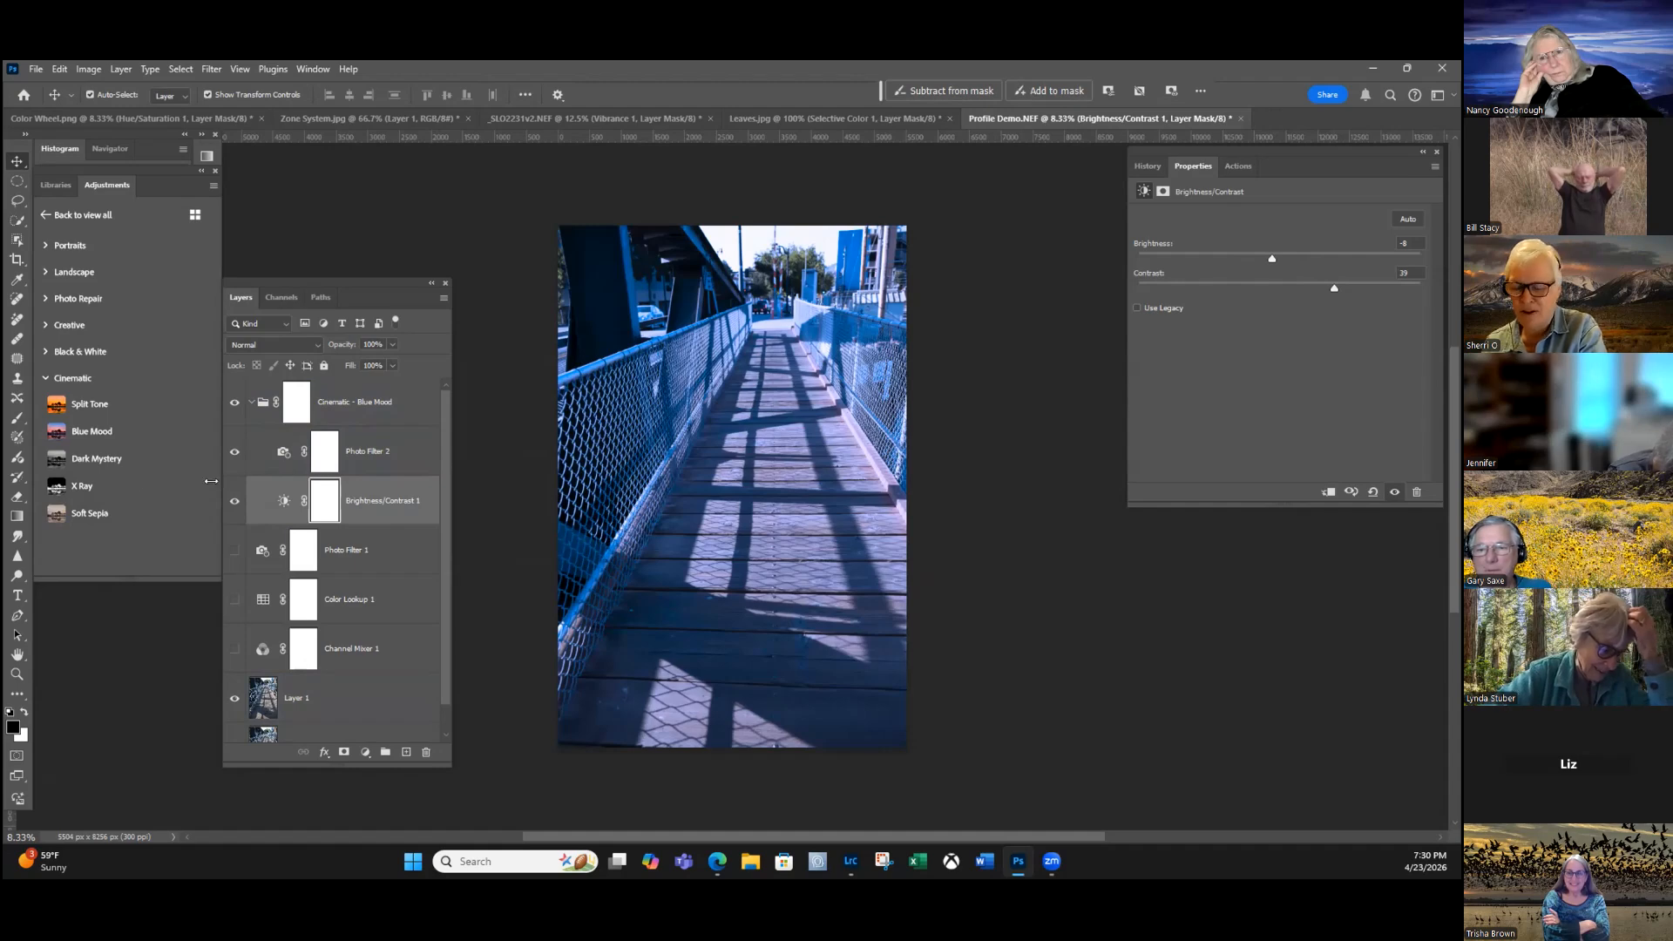
Move the Layers panel back beside the toolbar and add a Gradient Map adjustment layer above the Blue Mood group.
click(91, 487)
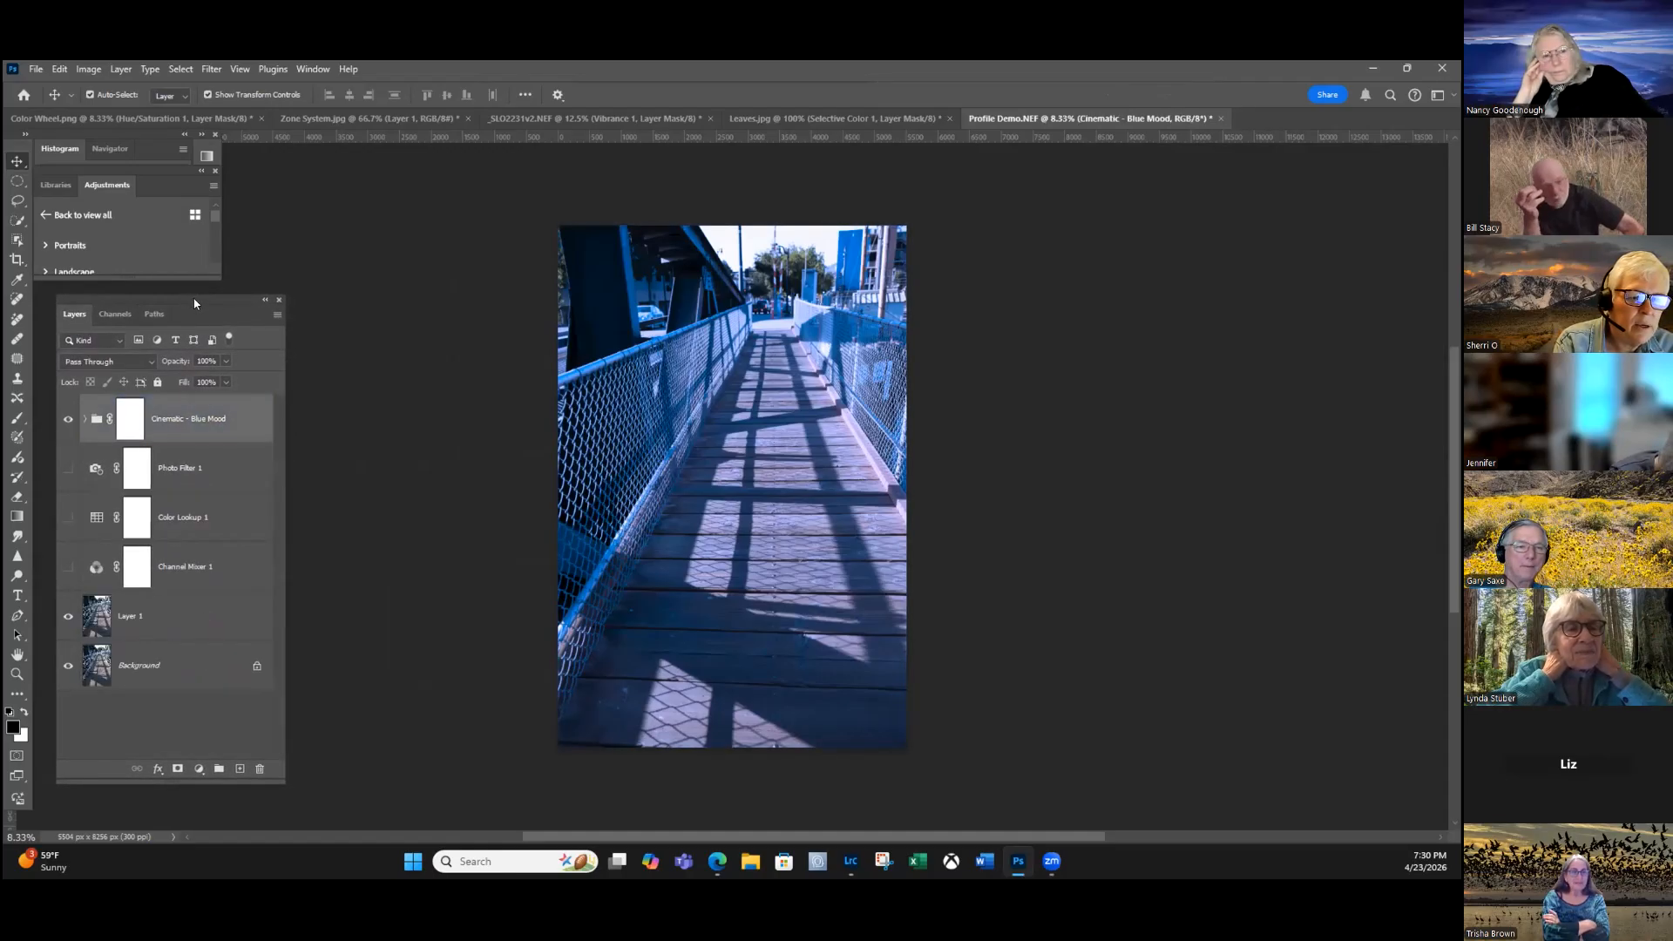
drag(194, 303, 174, 302)
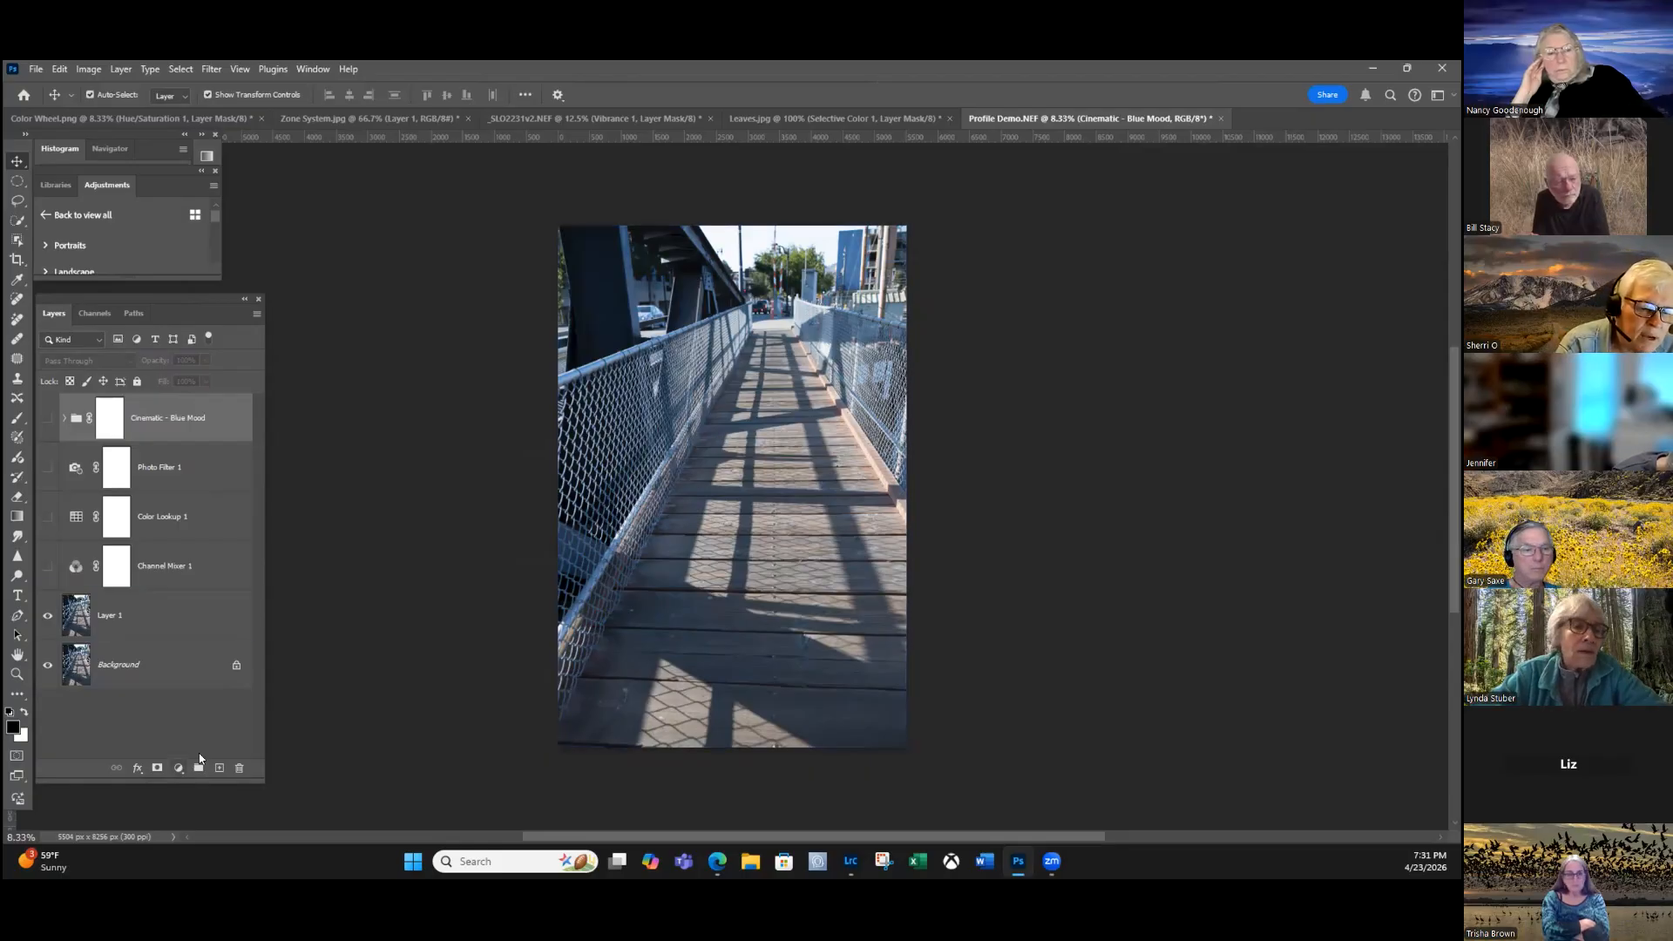
click(179, 767)
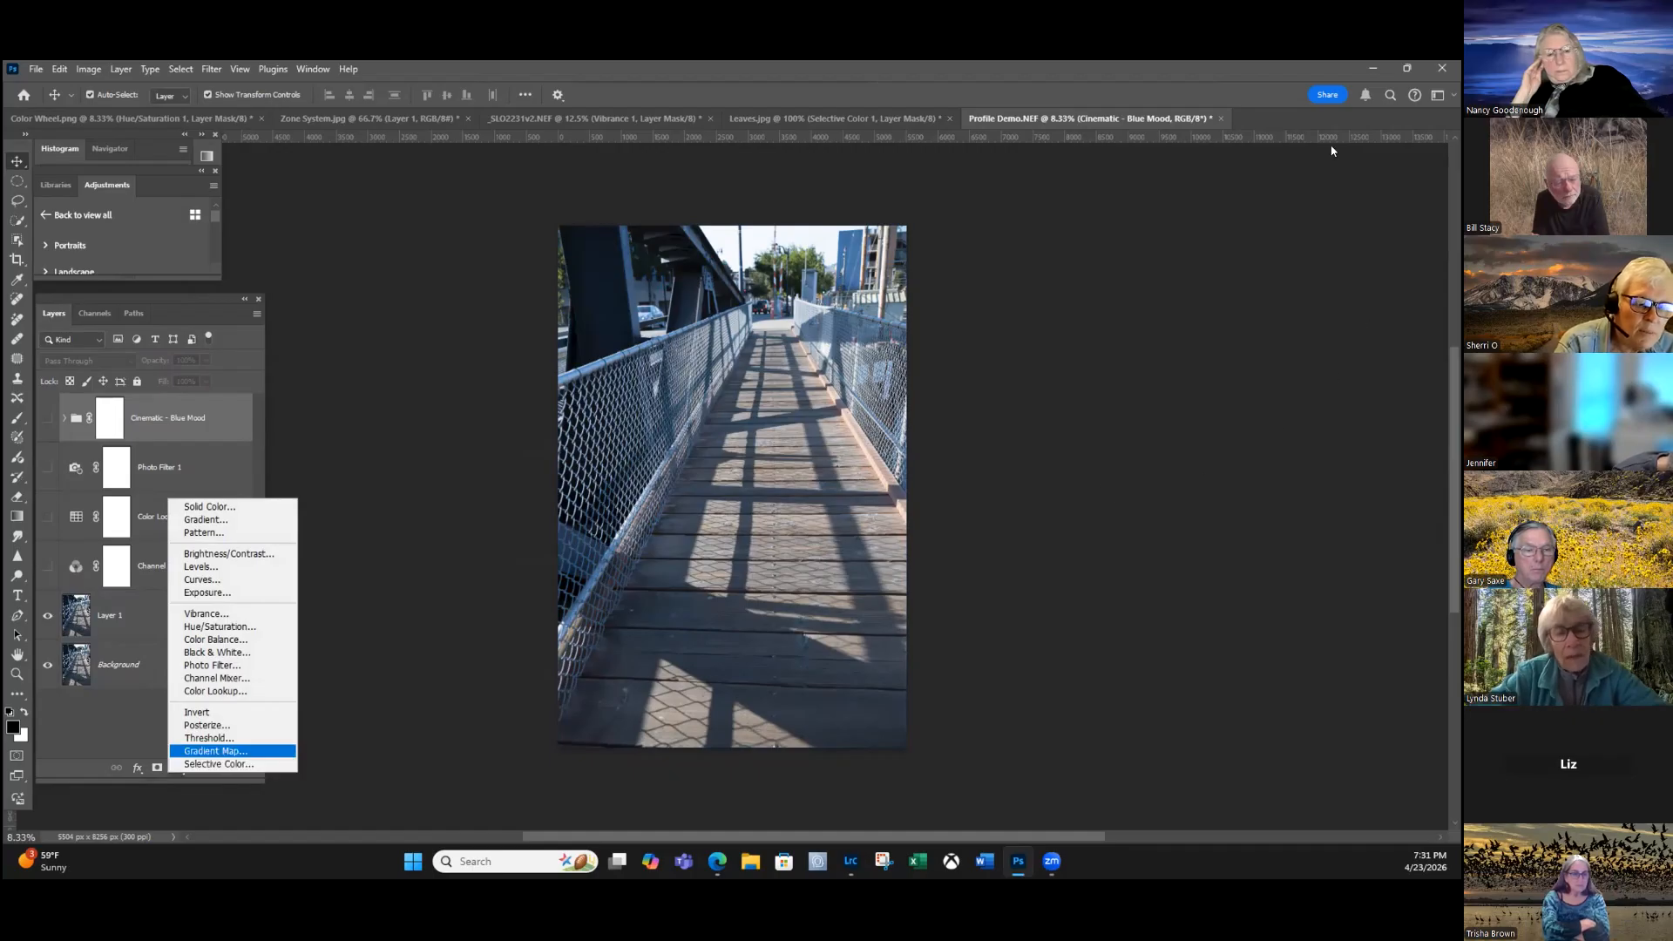
click(215, 750)
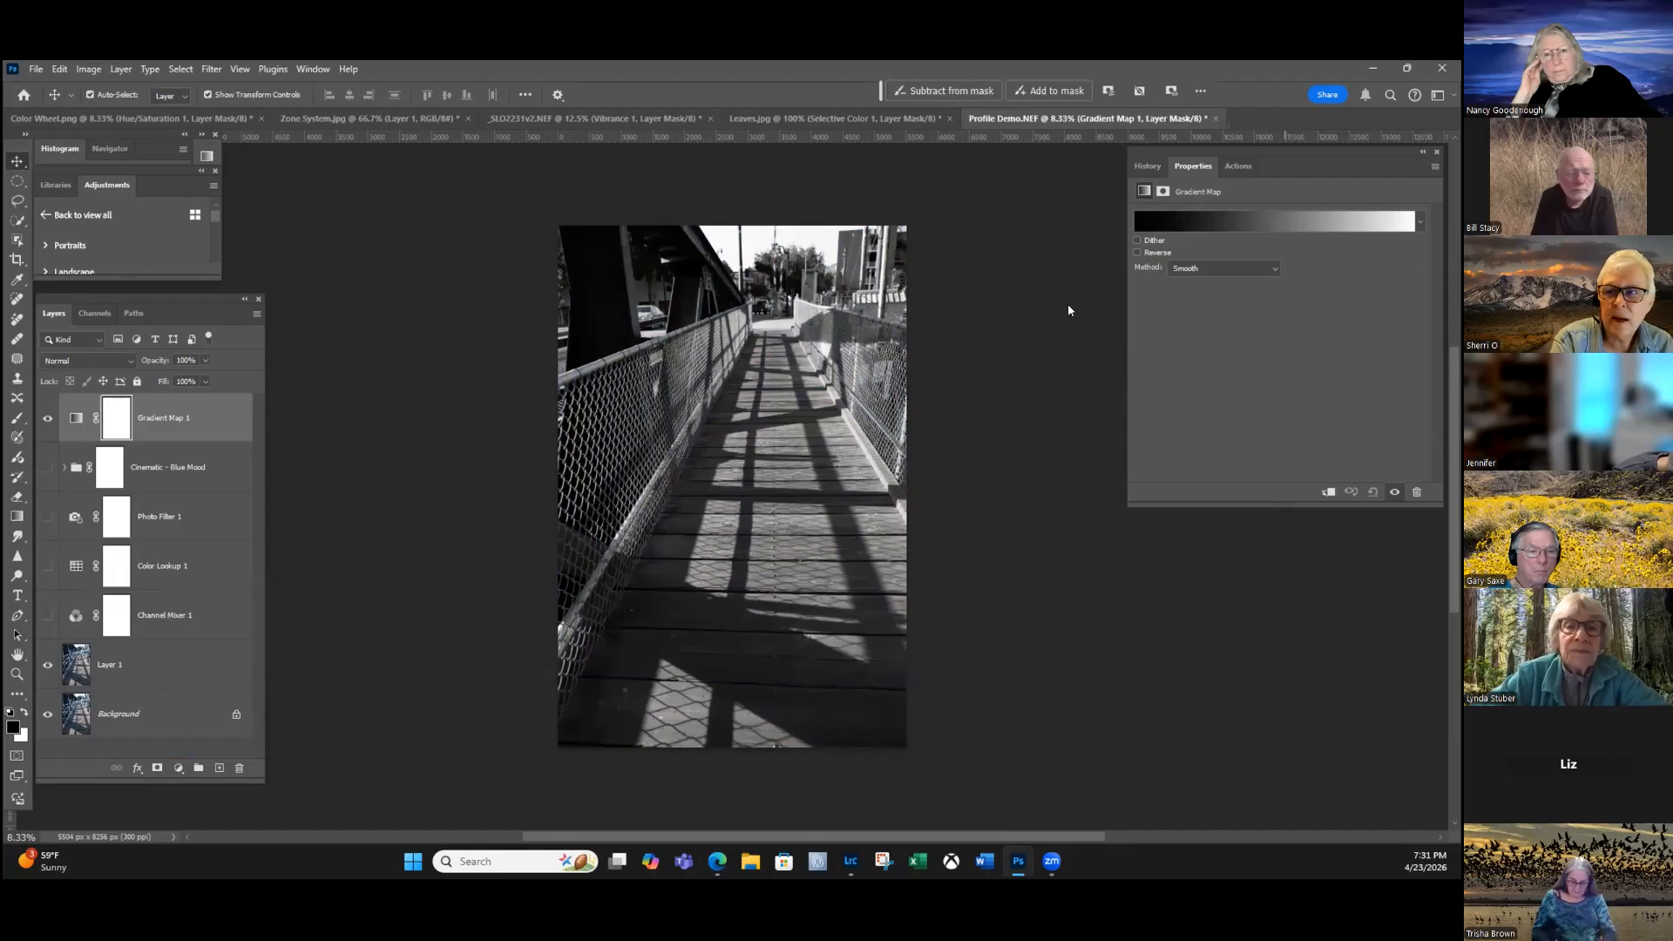
drag(1308, 166, 1155, 244)
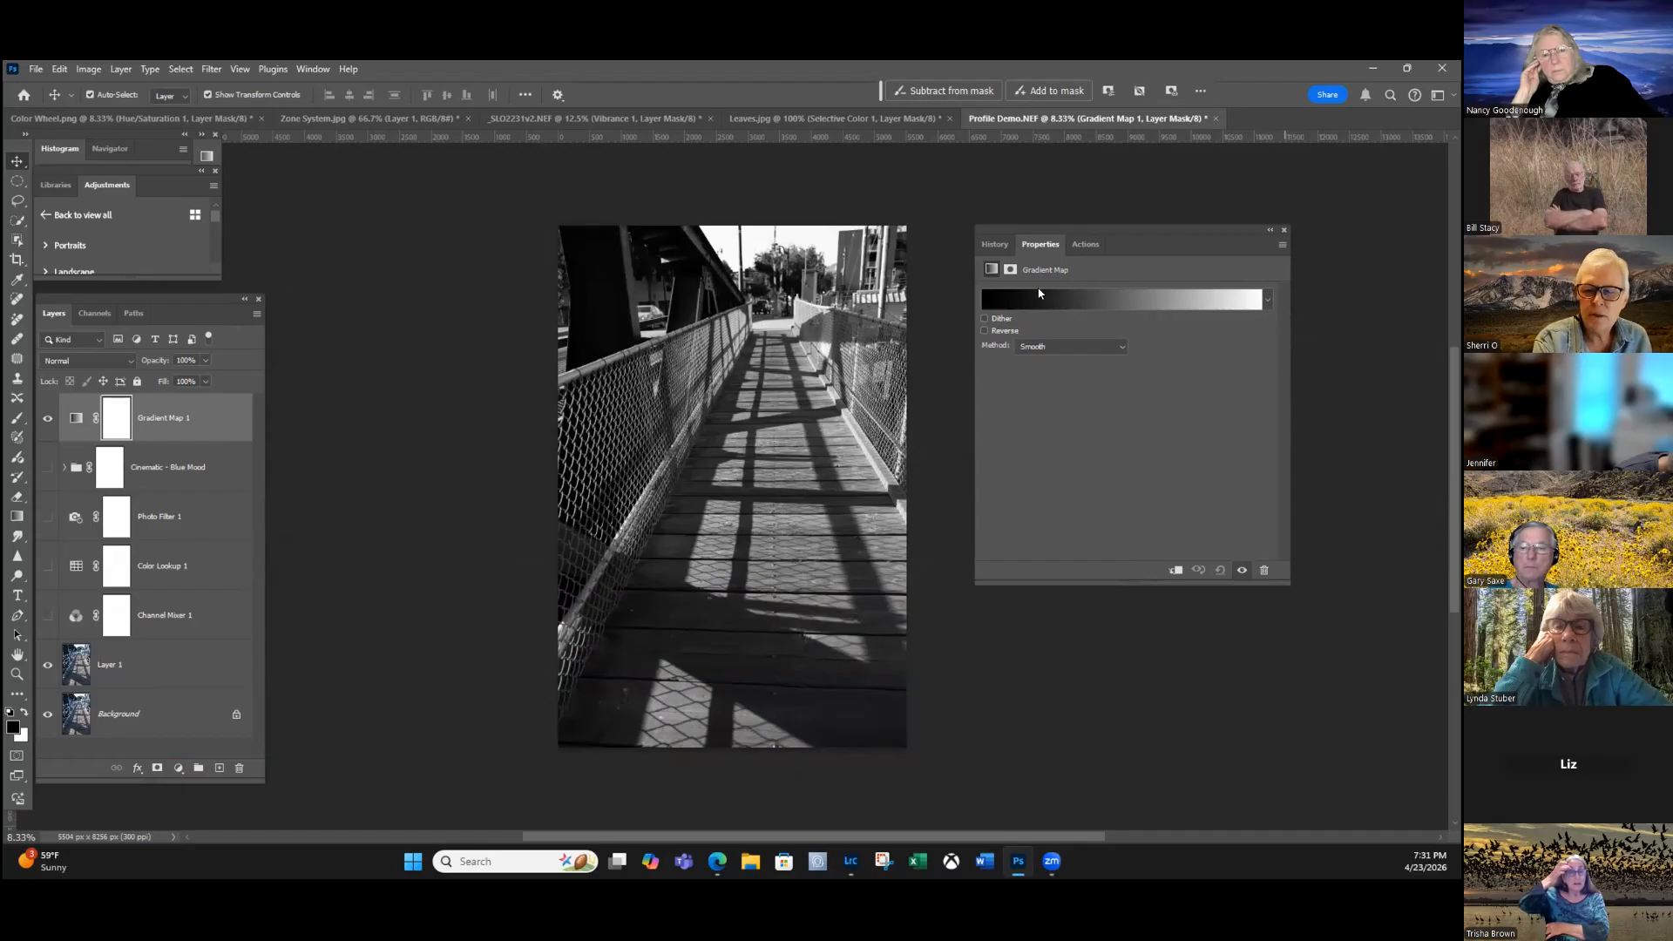
Try reversing the Gradient Map's black-to-white gradient and undo the change.
click(985, 332)
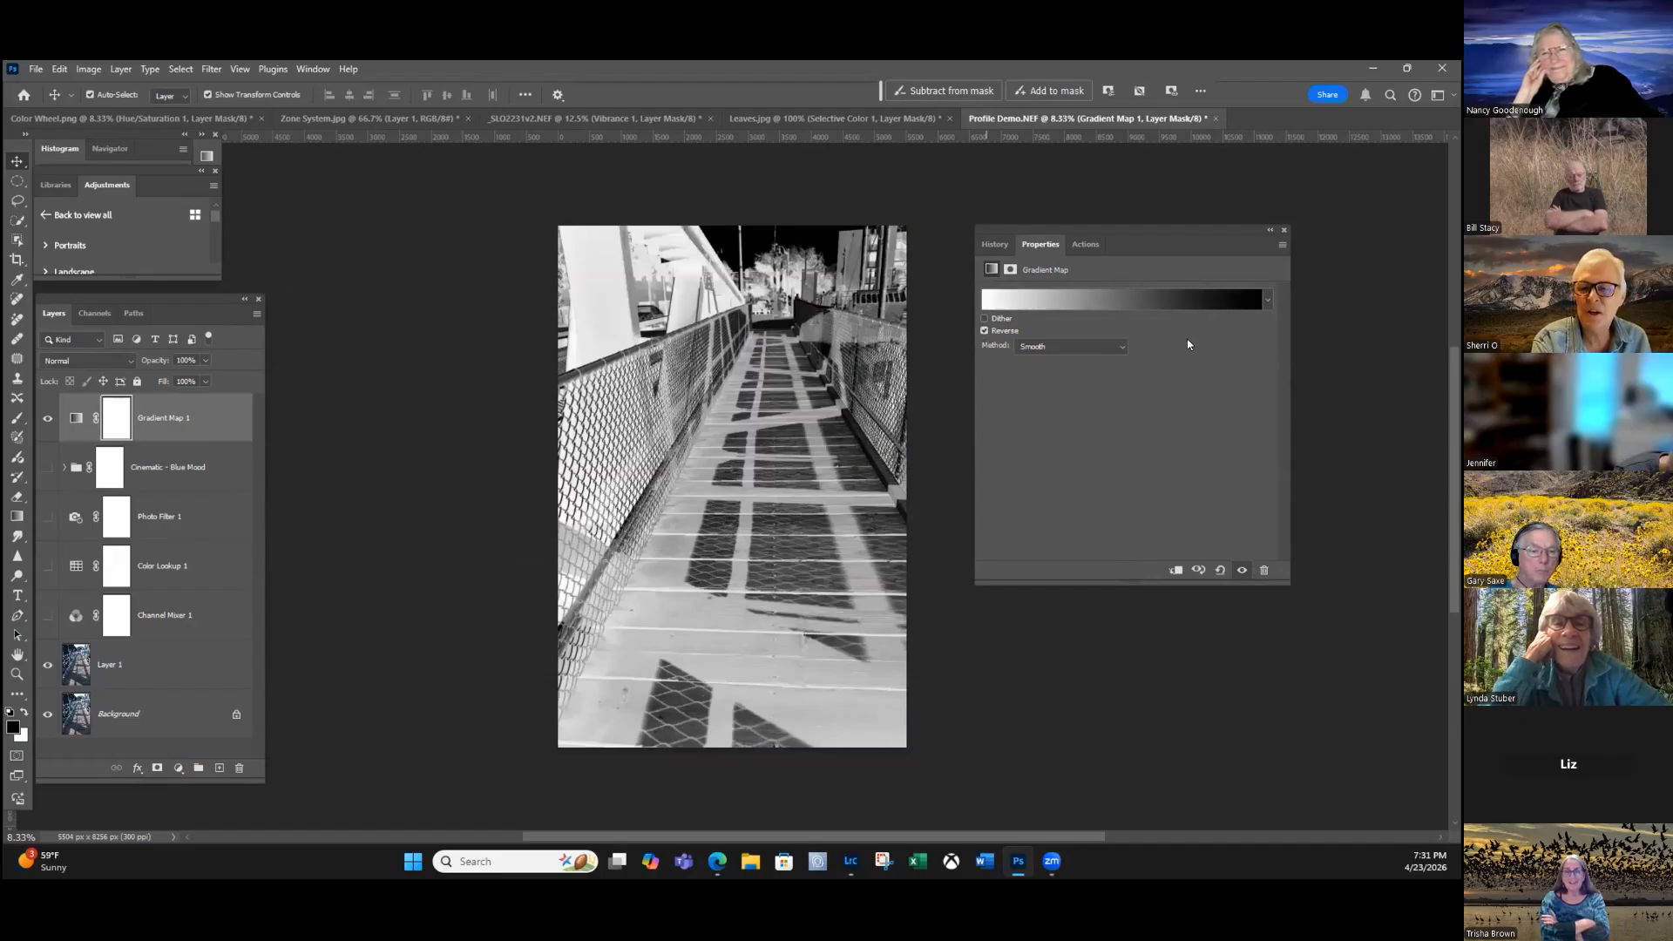
key(ctrl+z)
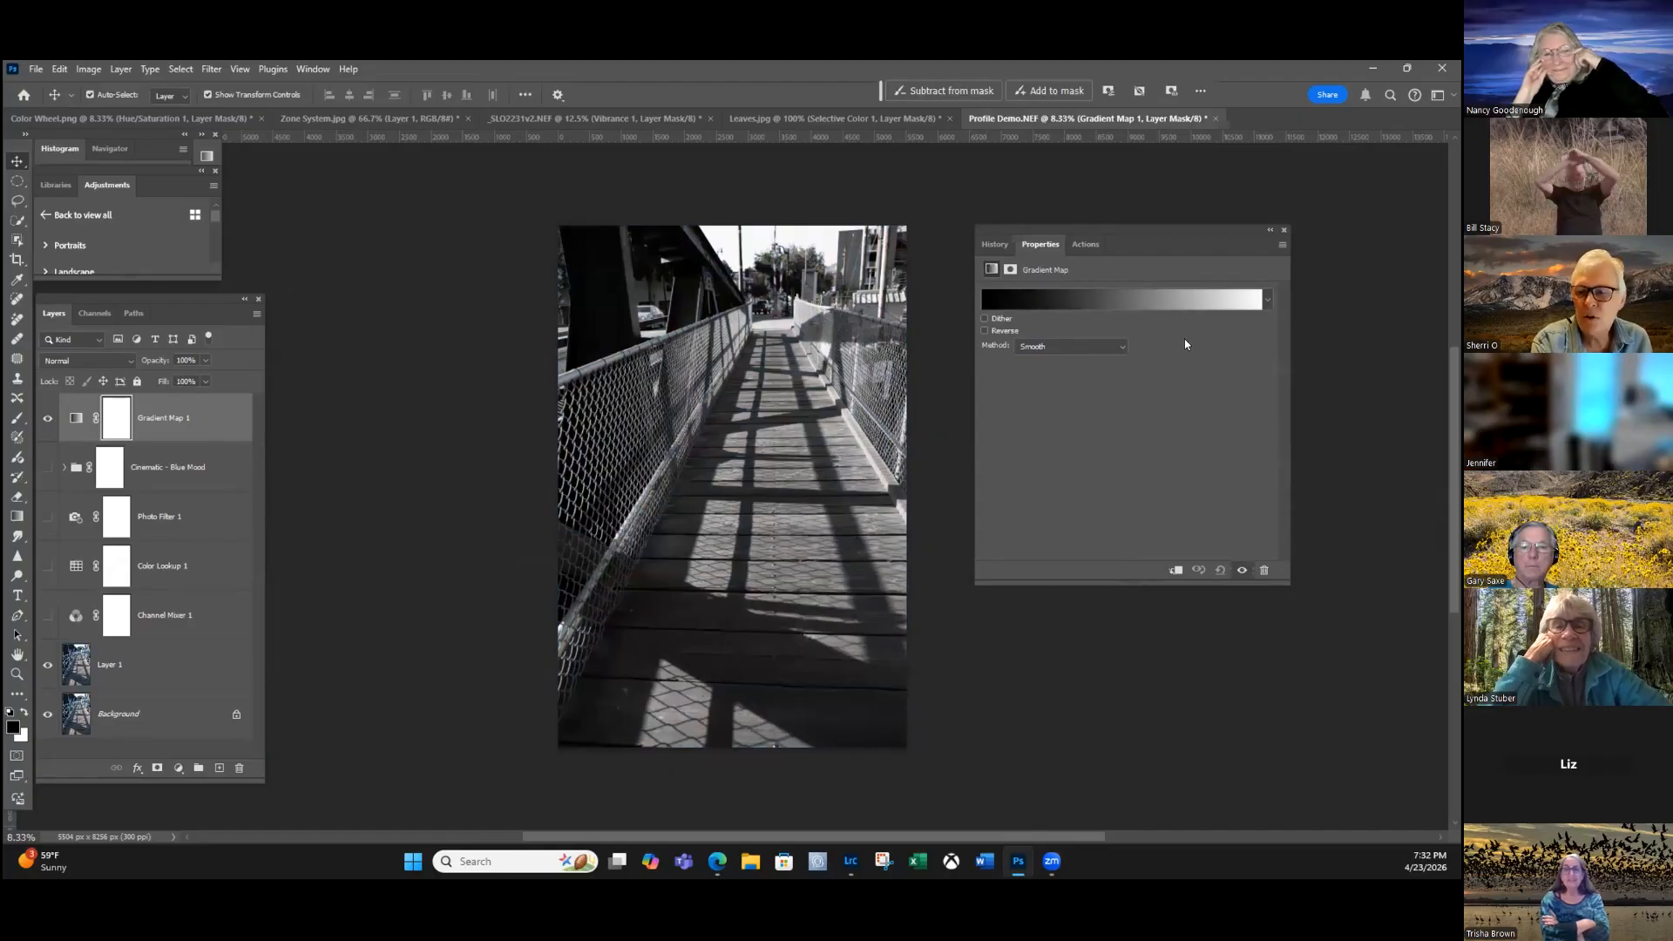
Apply the black-orange-yellow gradient from the cinematic gradient presets to the Gradient Map.
click(1268, 300)
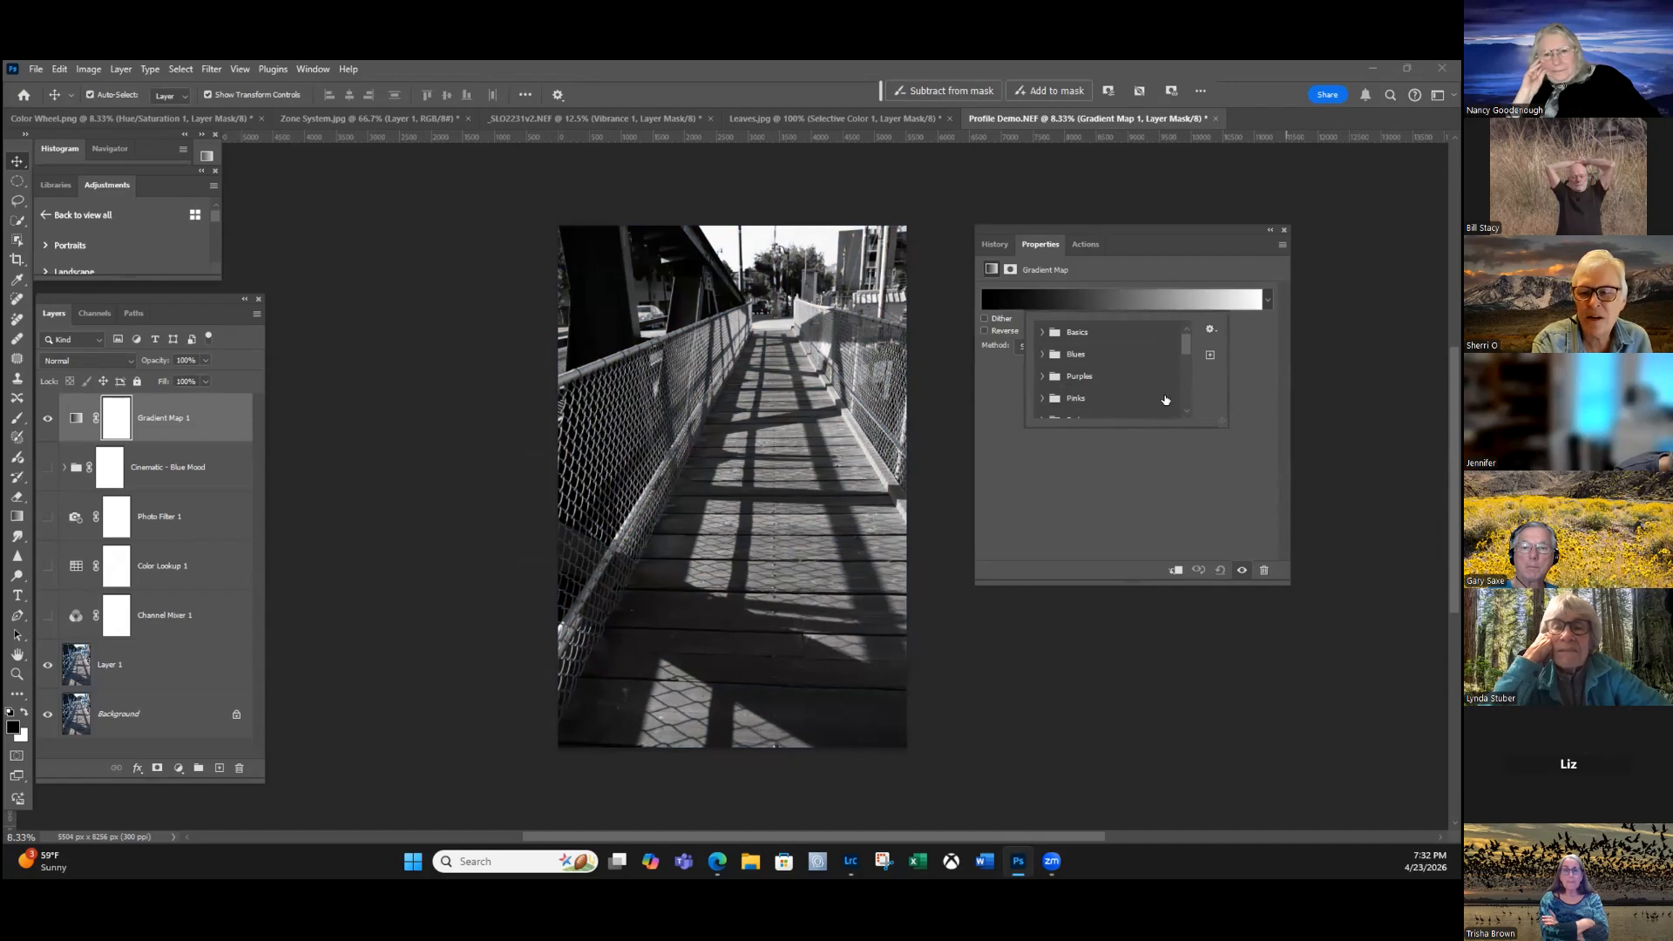
scroll(1056, 409, down, 1)
scroll(1090, 396, down, 8)
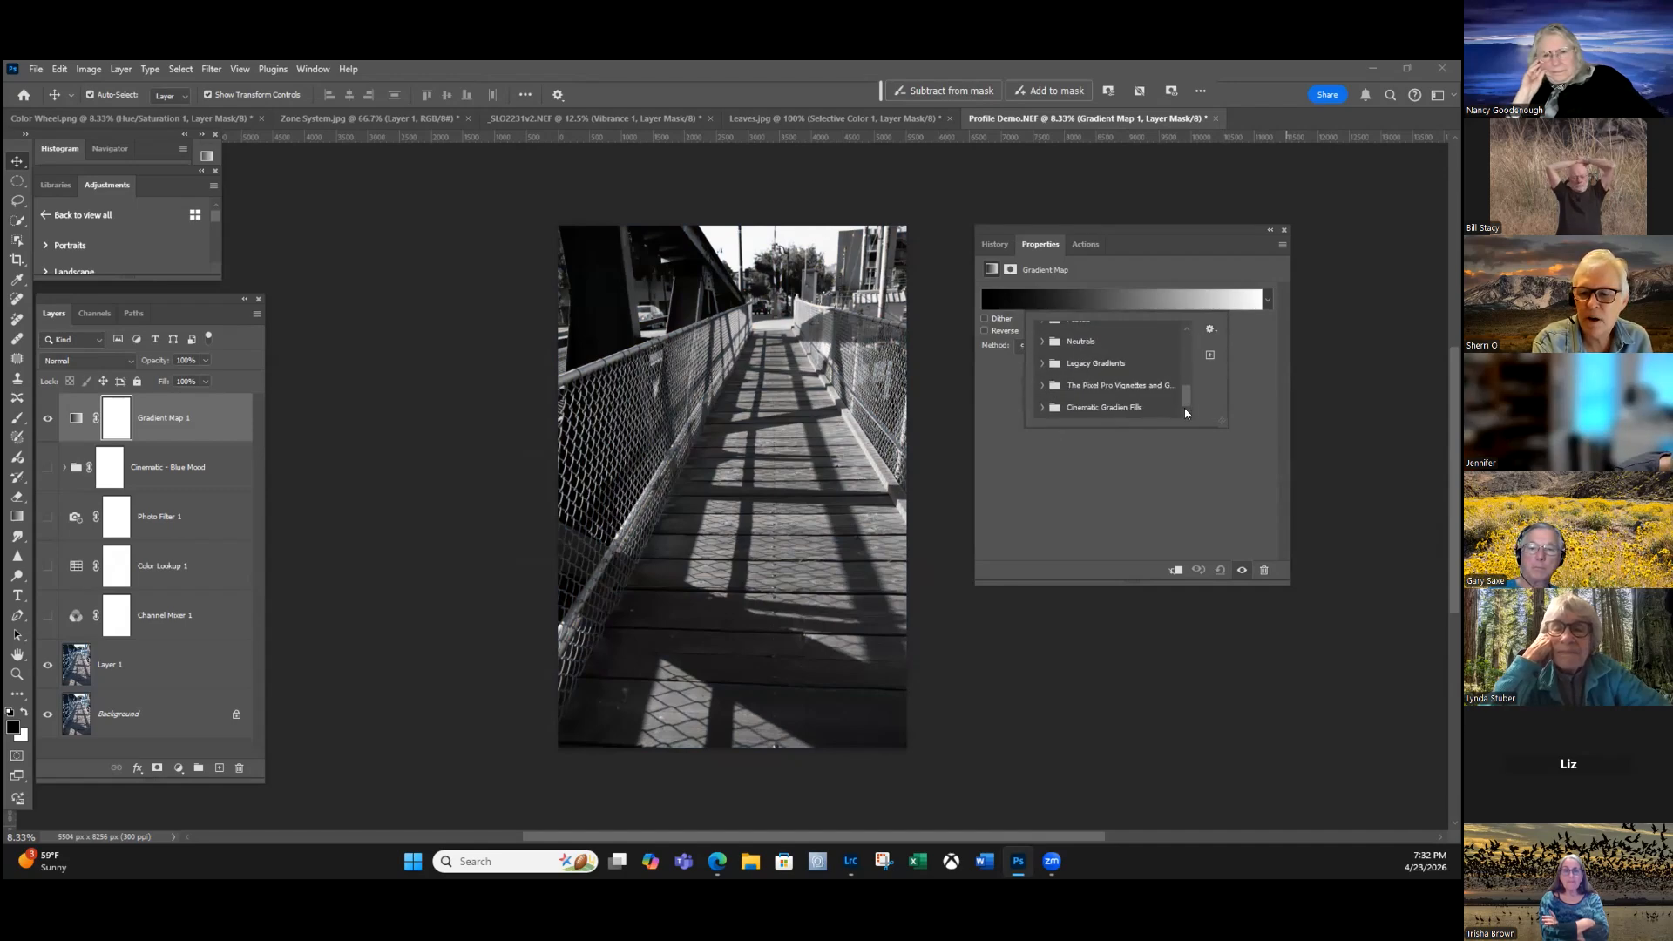
scroll(1081, 340, down, 1)
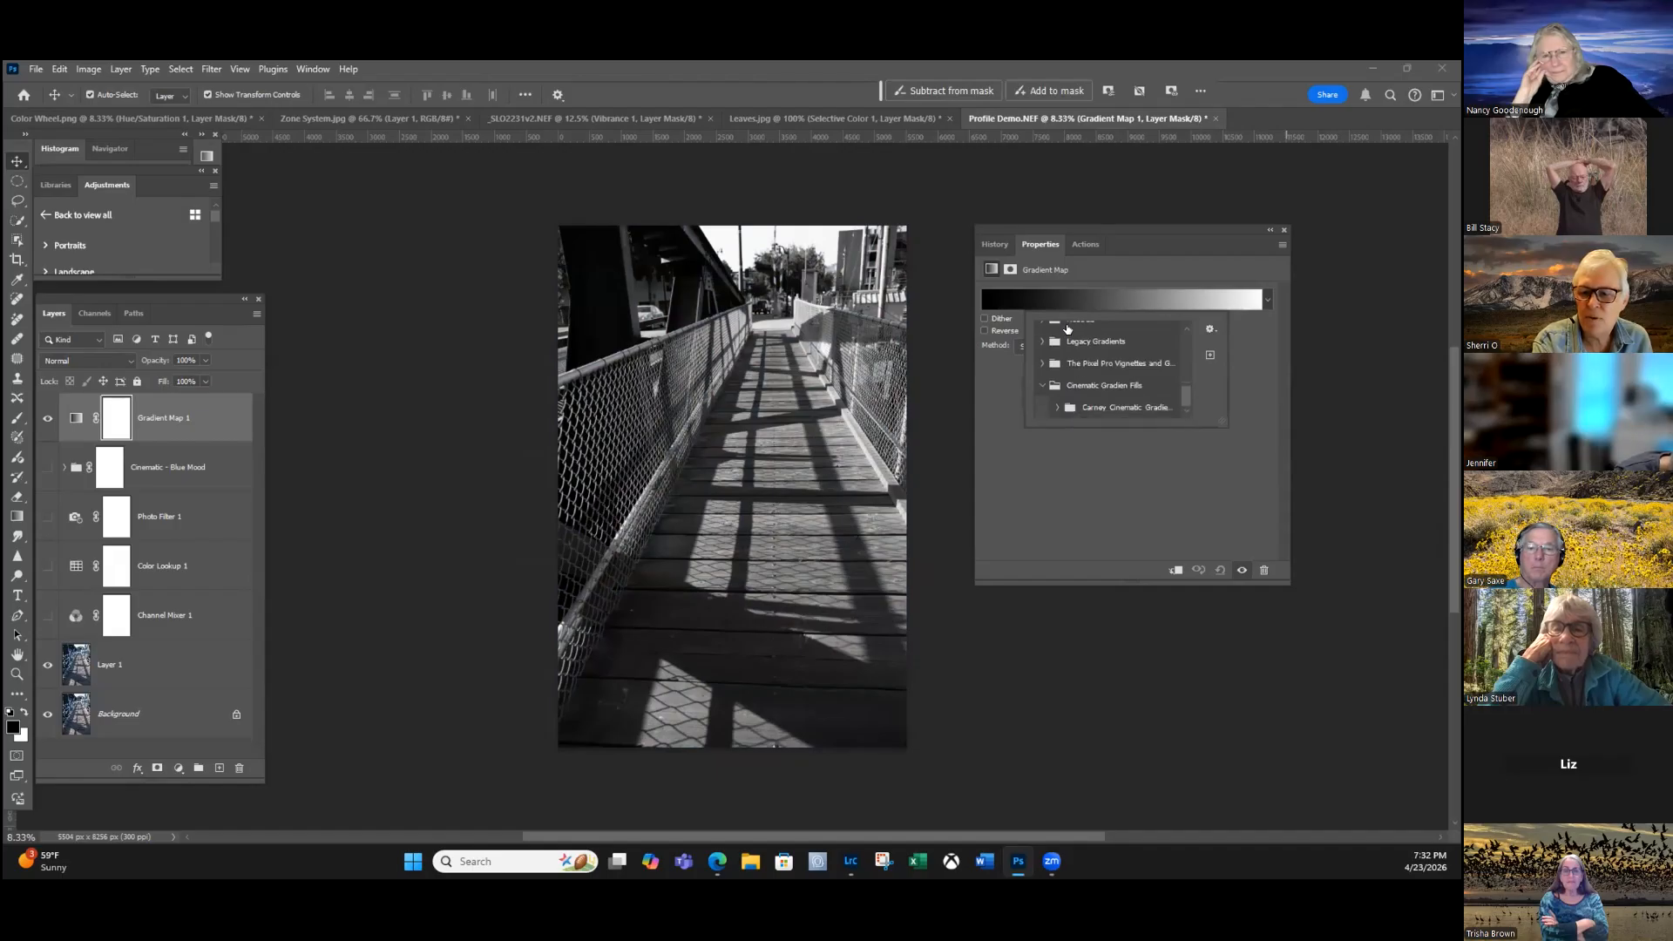
scroll(1133, 345, down, 3)
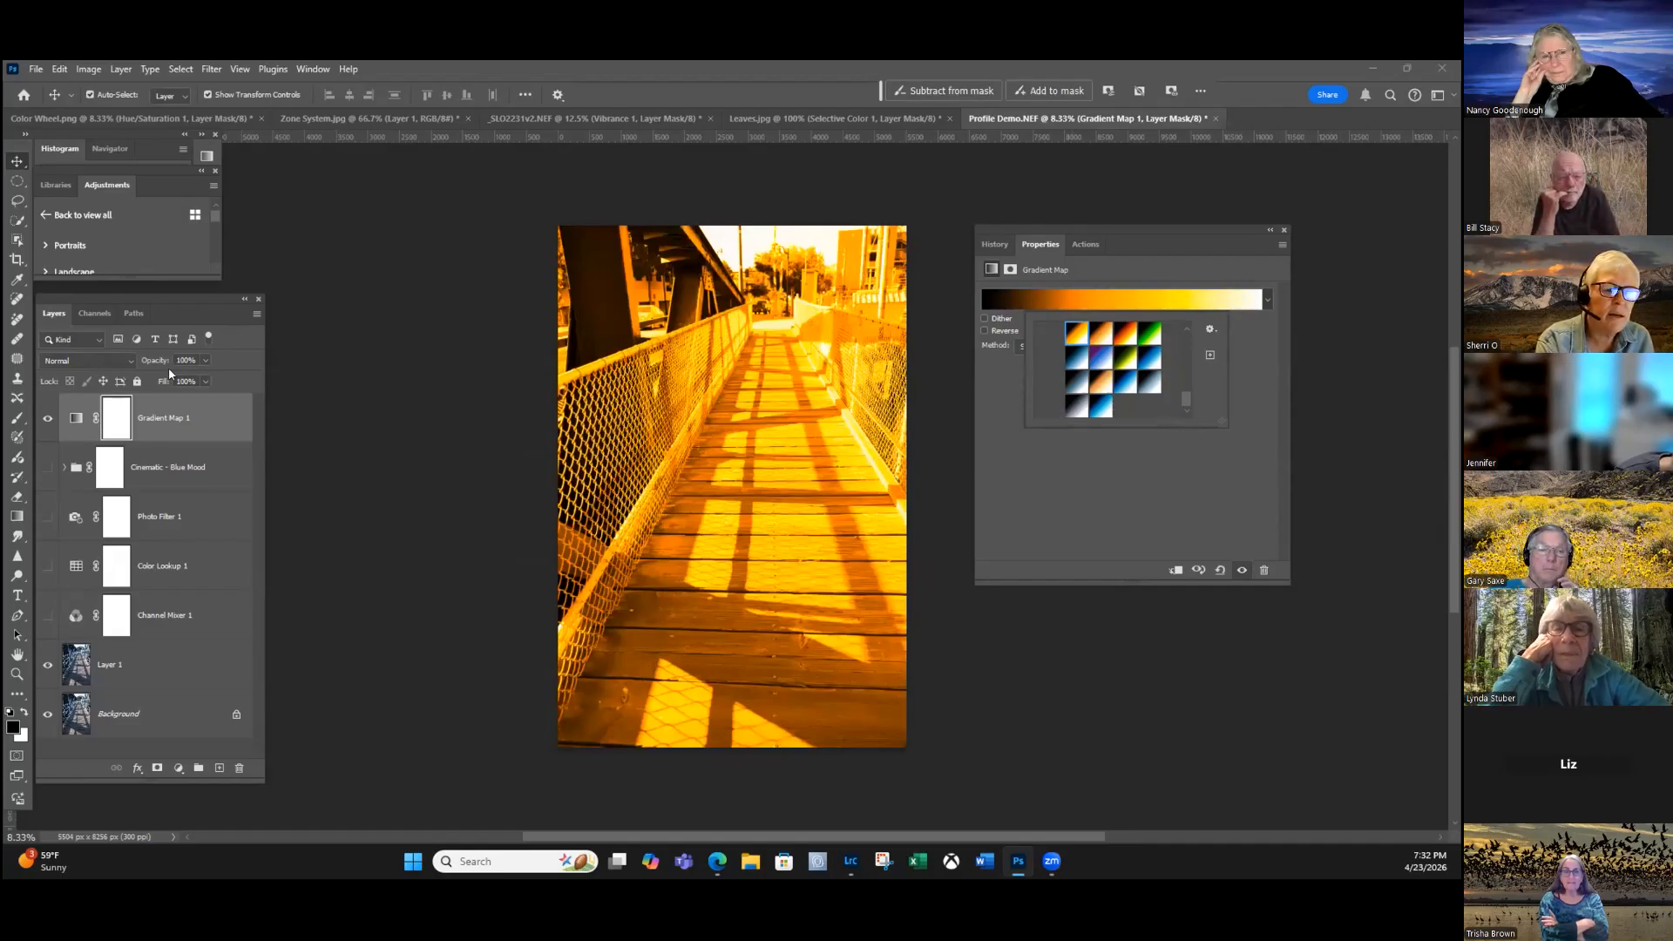
Preview several blend modes on the Gradient Map layer and set it to Soft Light.
click(114, 361)
key(Down)
key(Down)
key(Down)
key(Down)
key(Down)
key(Down)
key(Down)
key(Down)
key(Down)
key(Down)
key(Down)
key(Down)
key(Down)
key(Down)
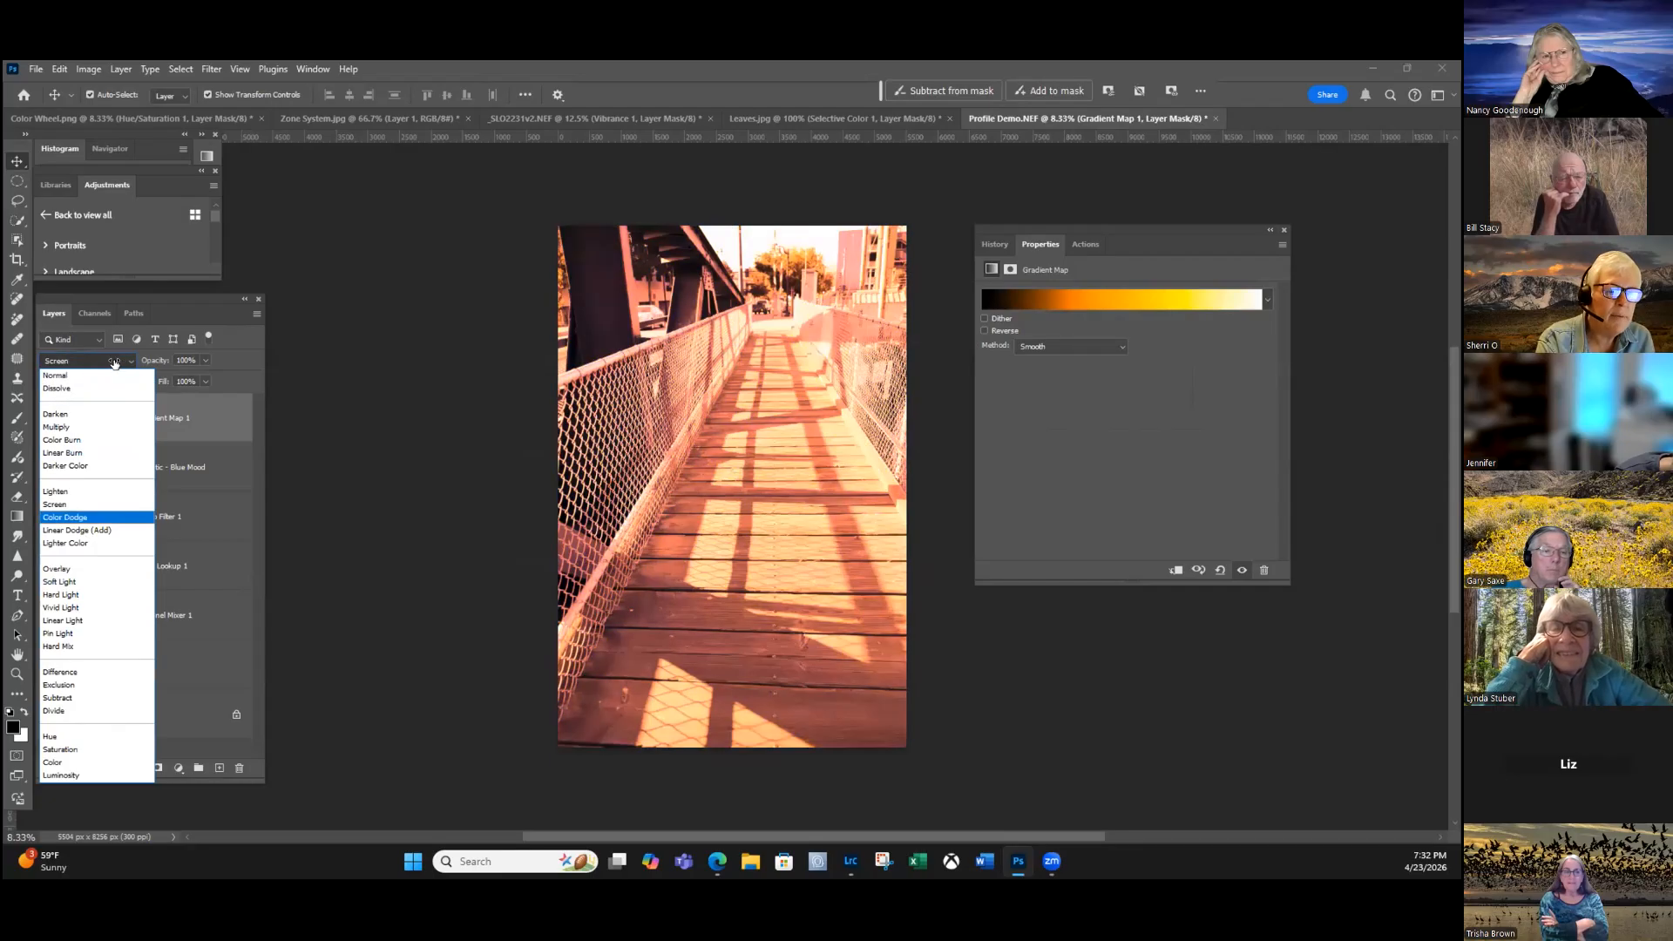
key(Down)
key(Up)
key(Up)
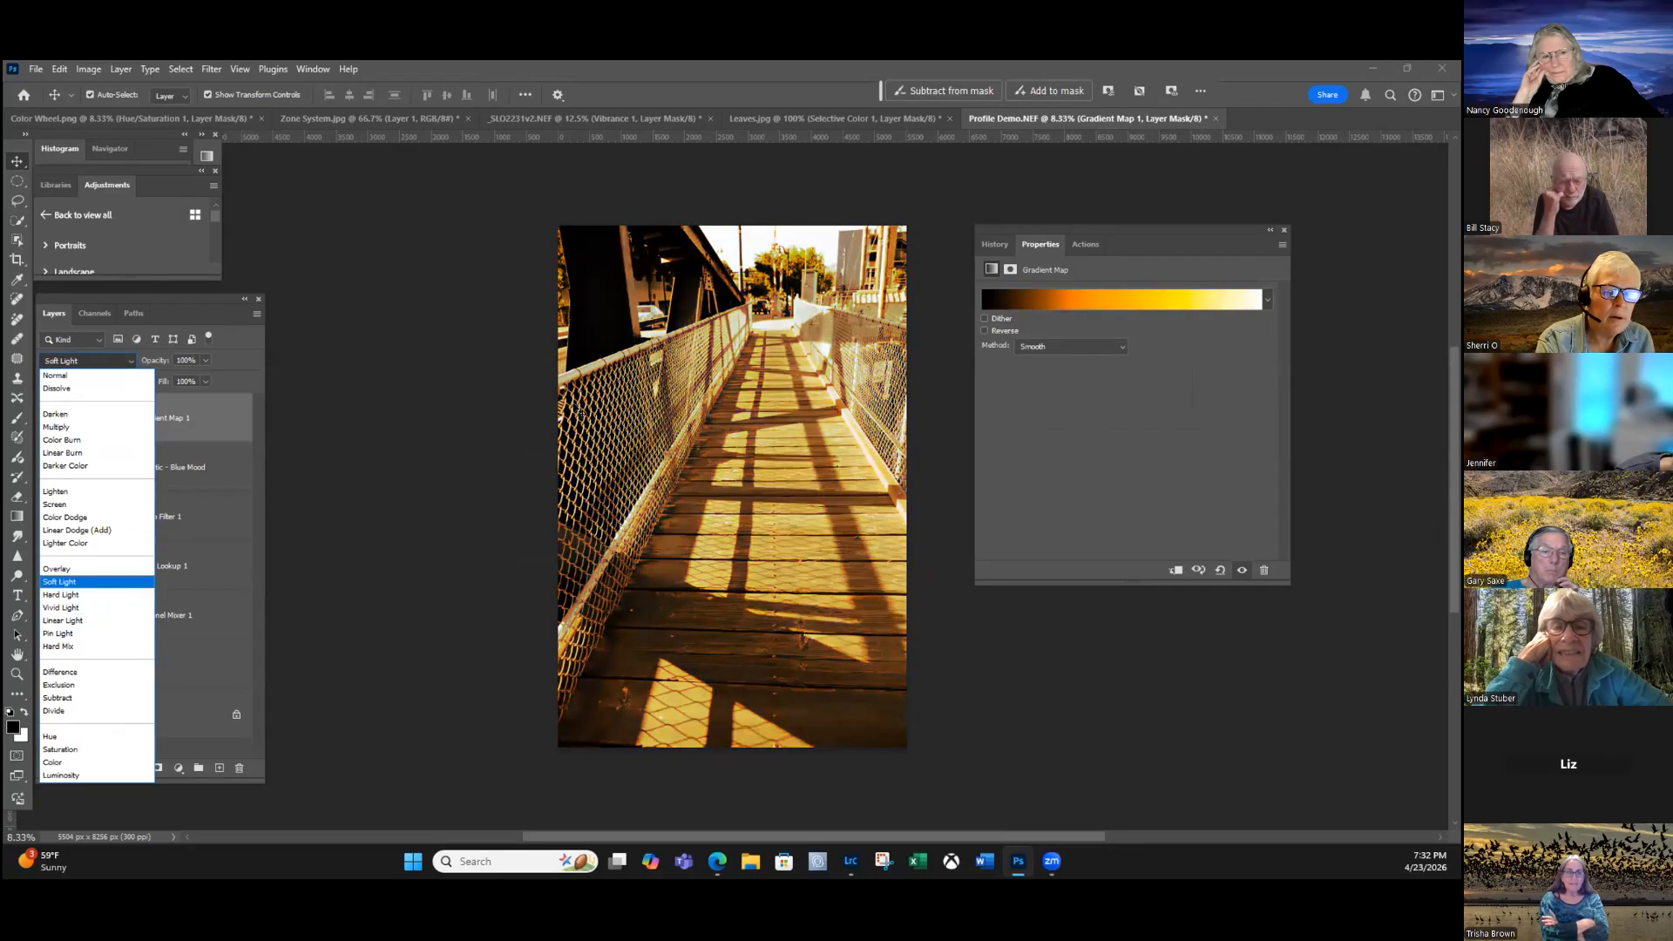
key(Return)
Set the Gradient Map layer's opacity to 44%.
key(4)
key(8)
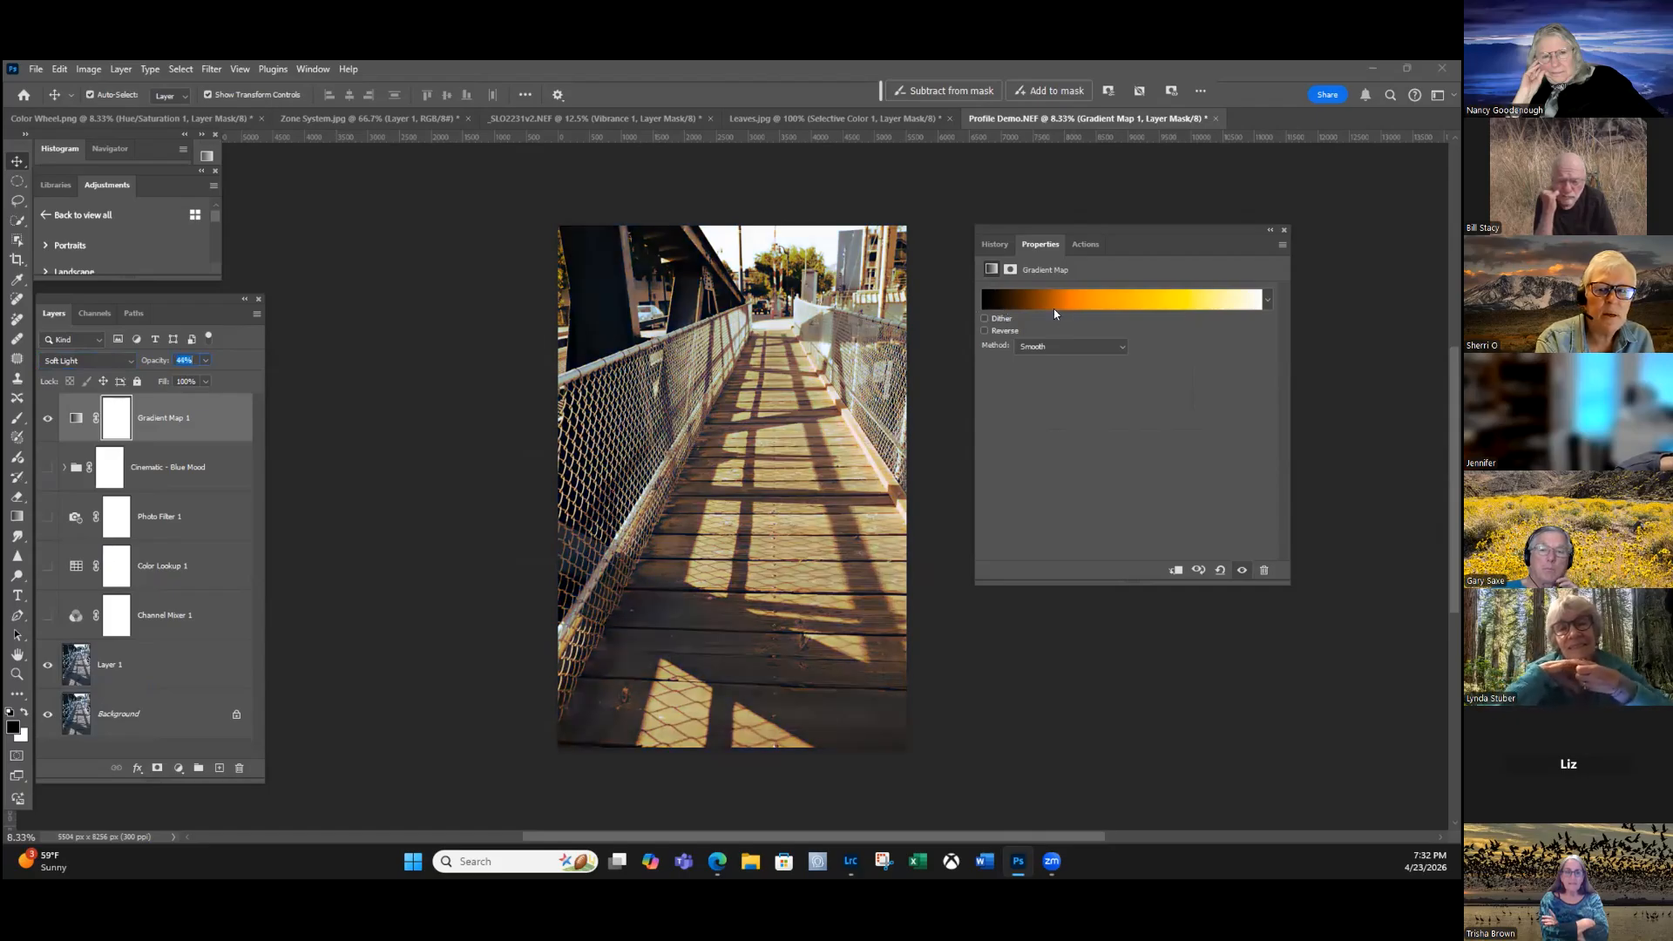
key(Return)
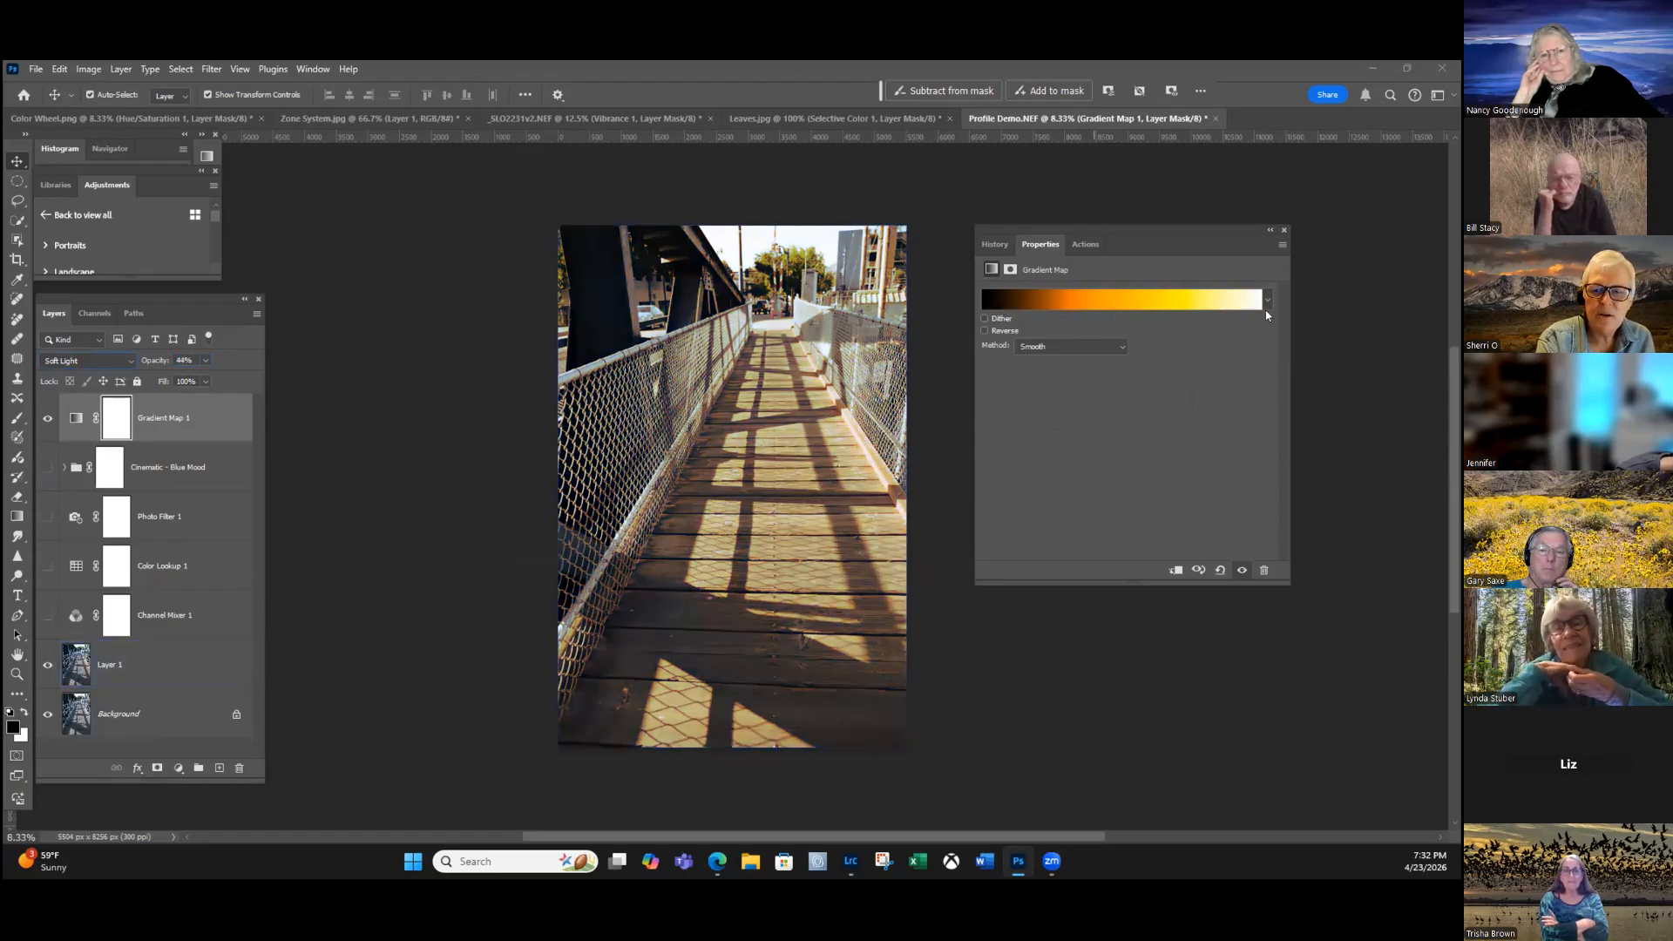
Compare the bridge image with the orange-yellow Gradient Map layer hidden and shown.
click(48, 419)
key(ctrl+comma)
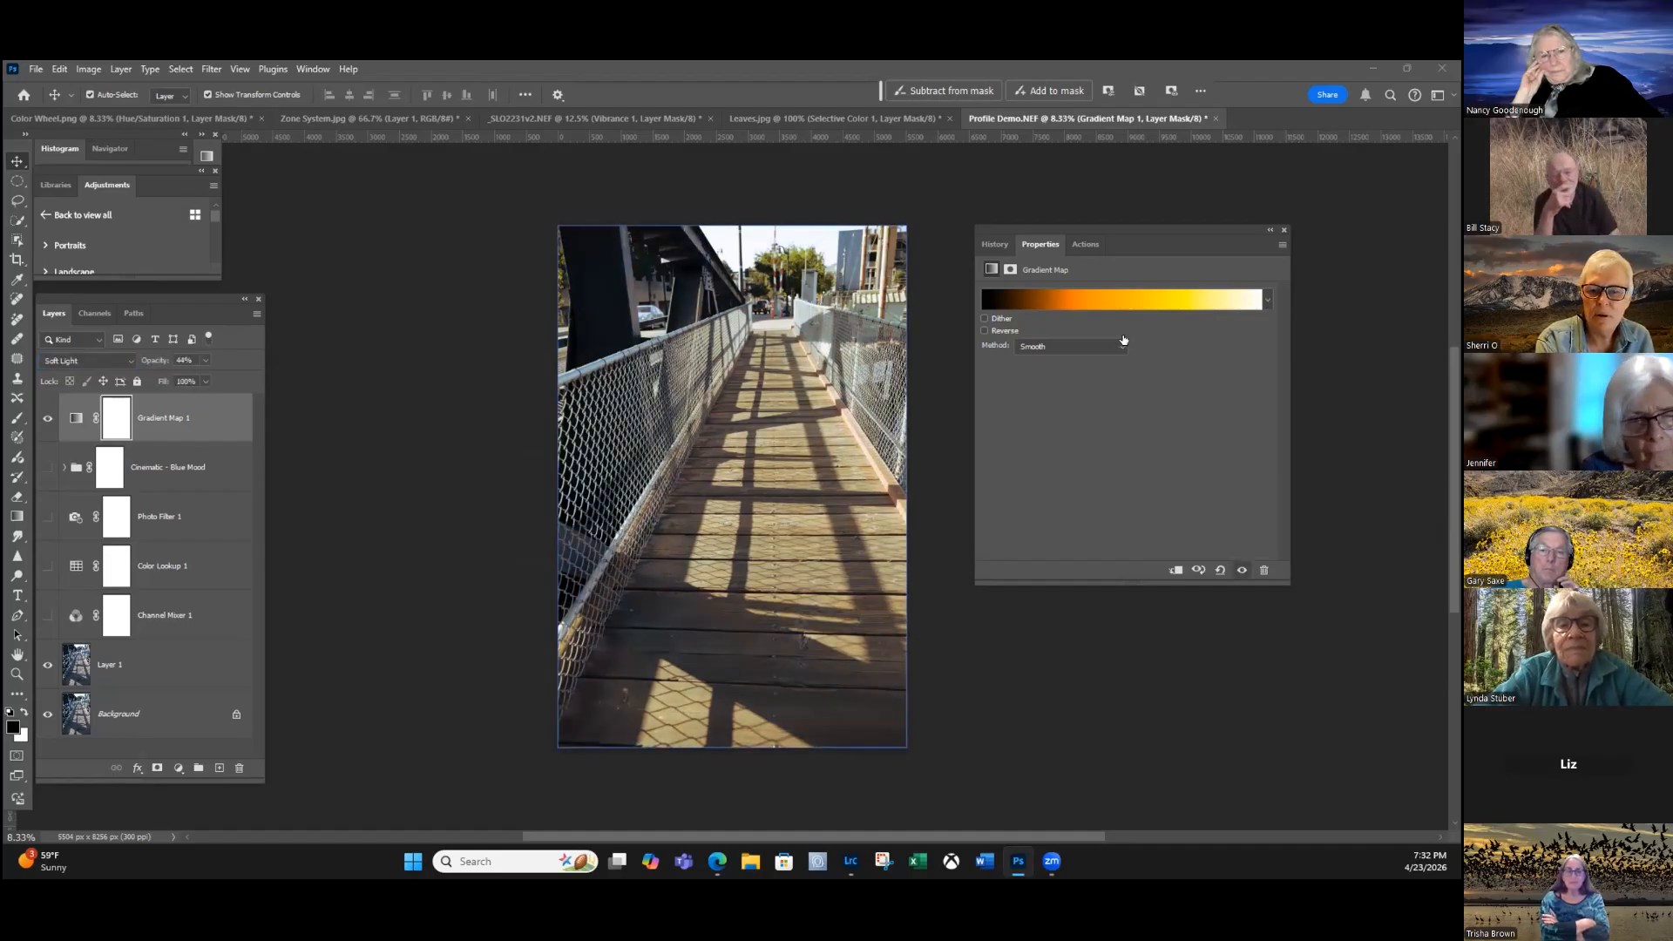
key(ctrl+comma)
key(ctrl+comma)
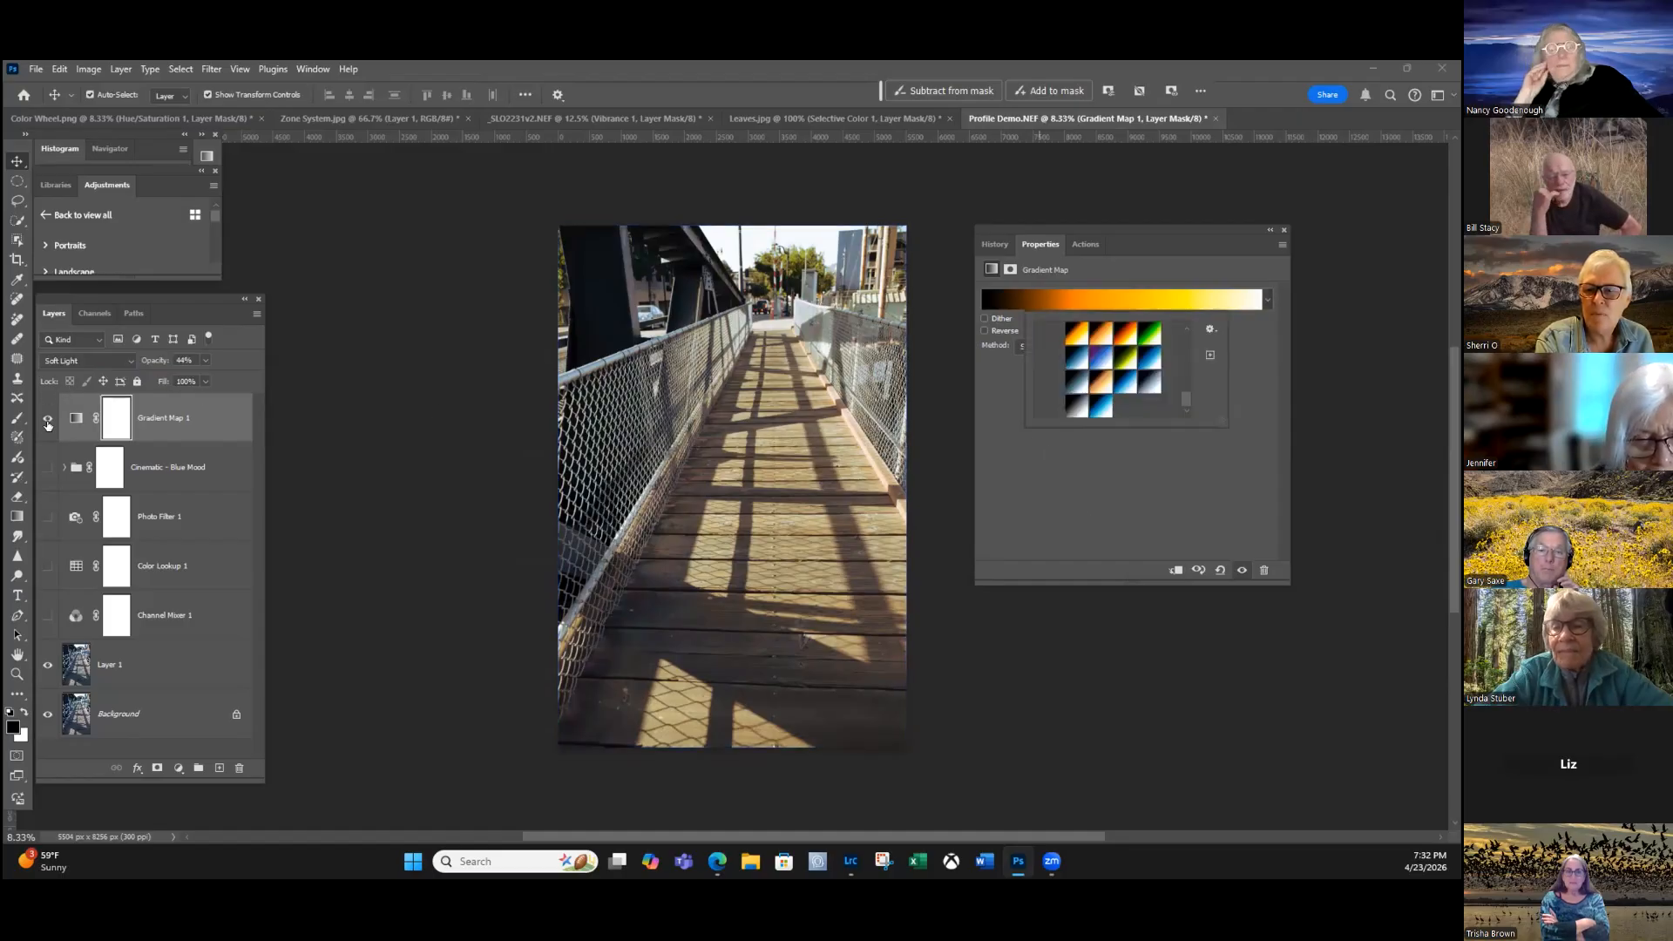
Switch the Gradient Map to the black-red-yellow cinematic gradient and compare the image with the layer hidden and shown.
click(1125, 333)
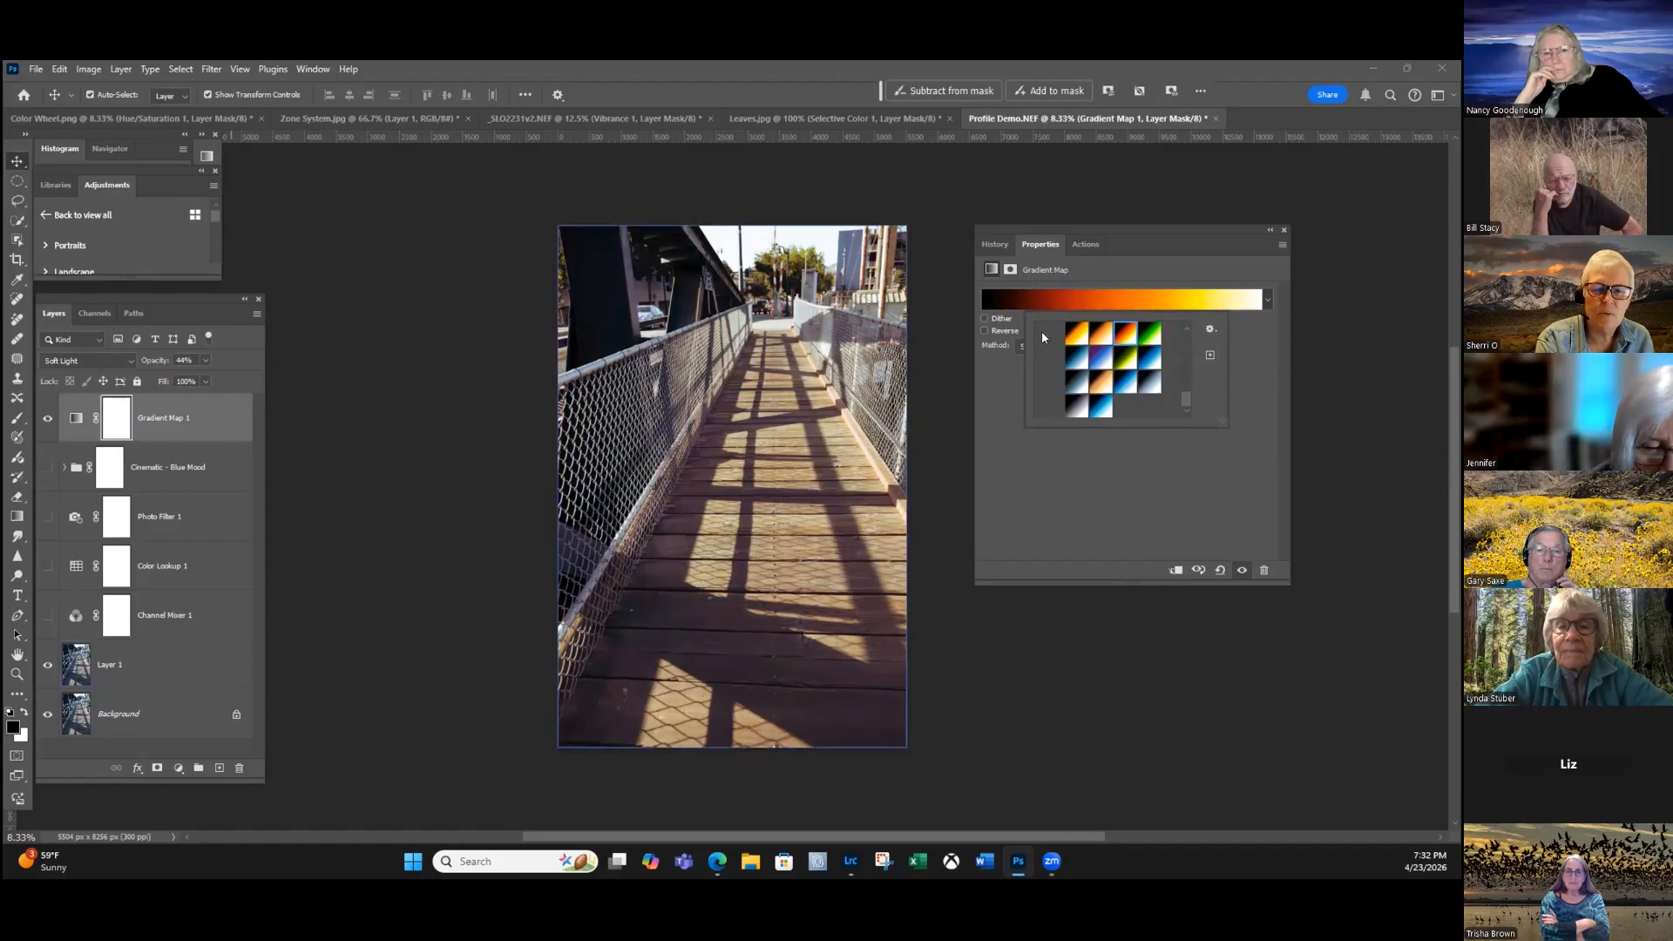
click(48, 417)
click(48, 417)
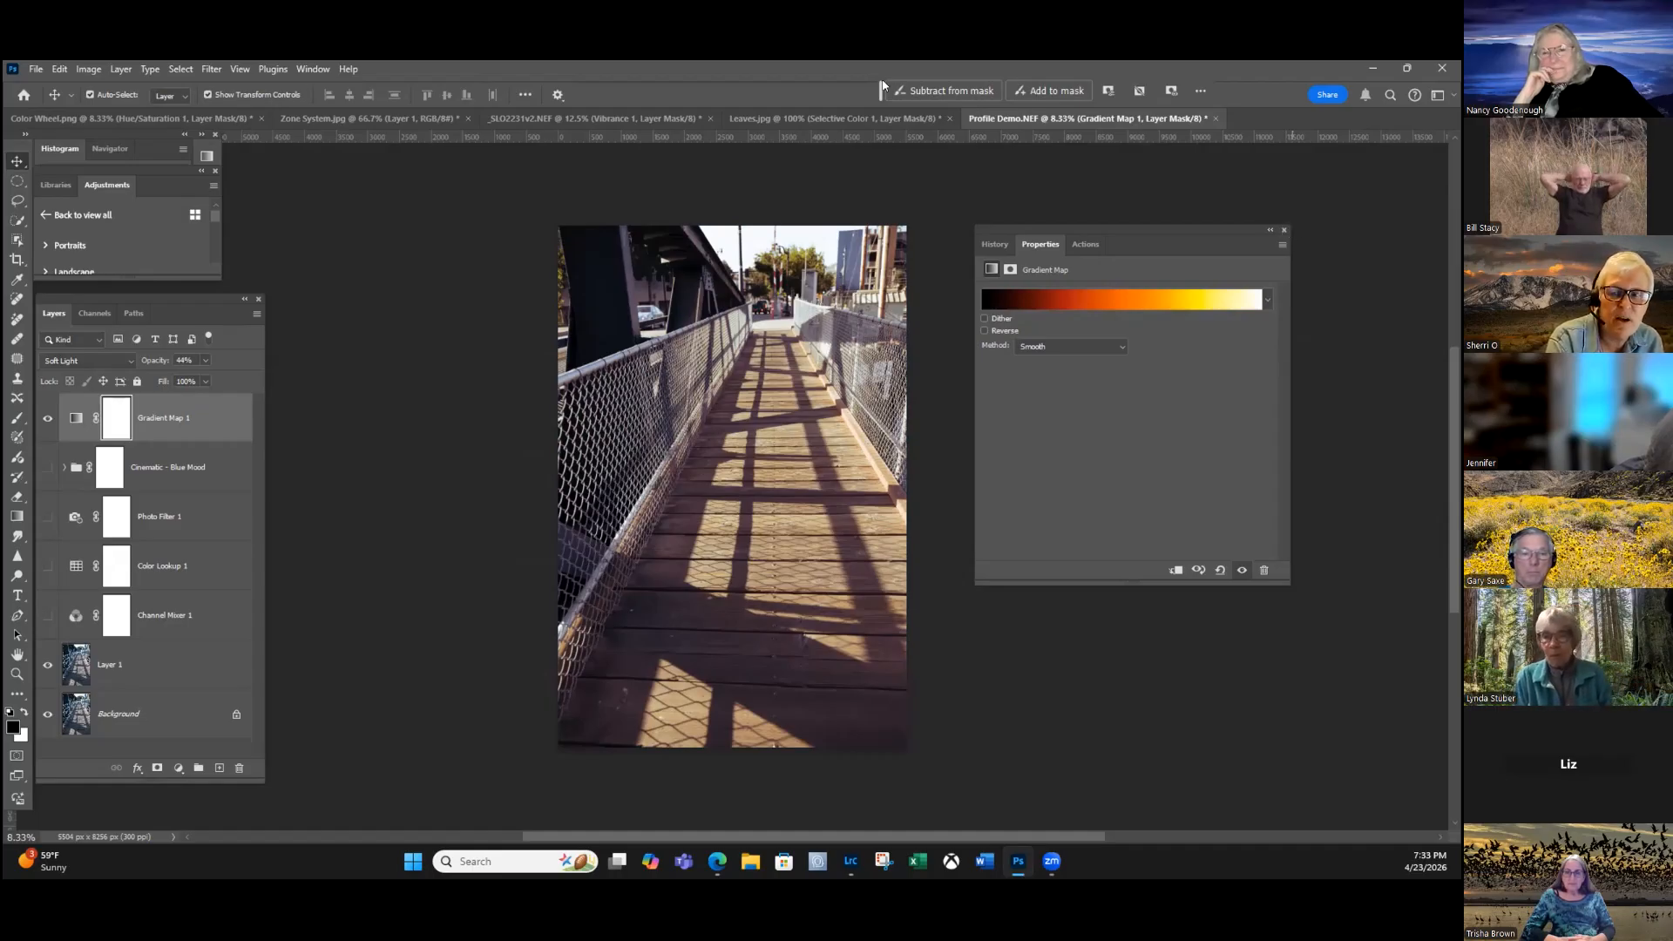
click(1283, 229)
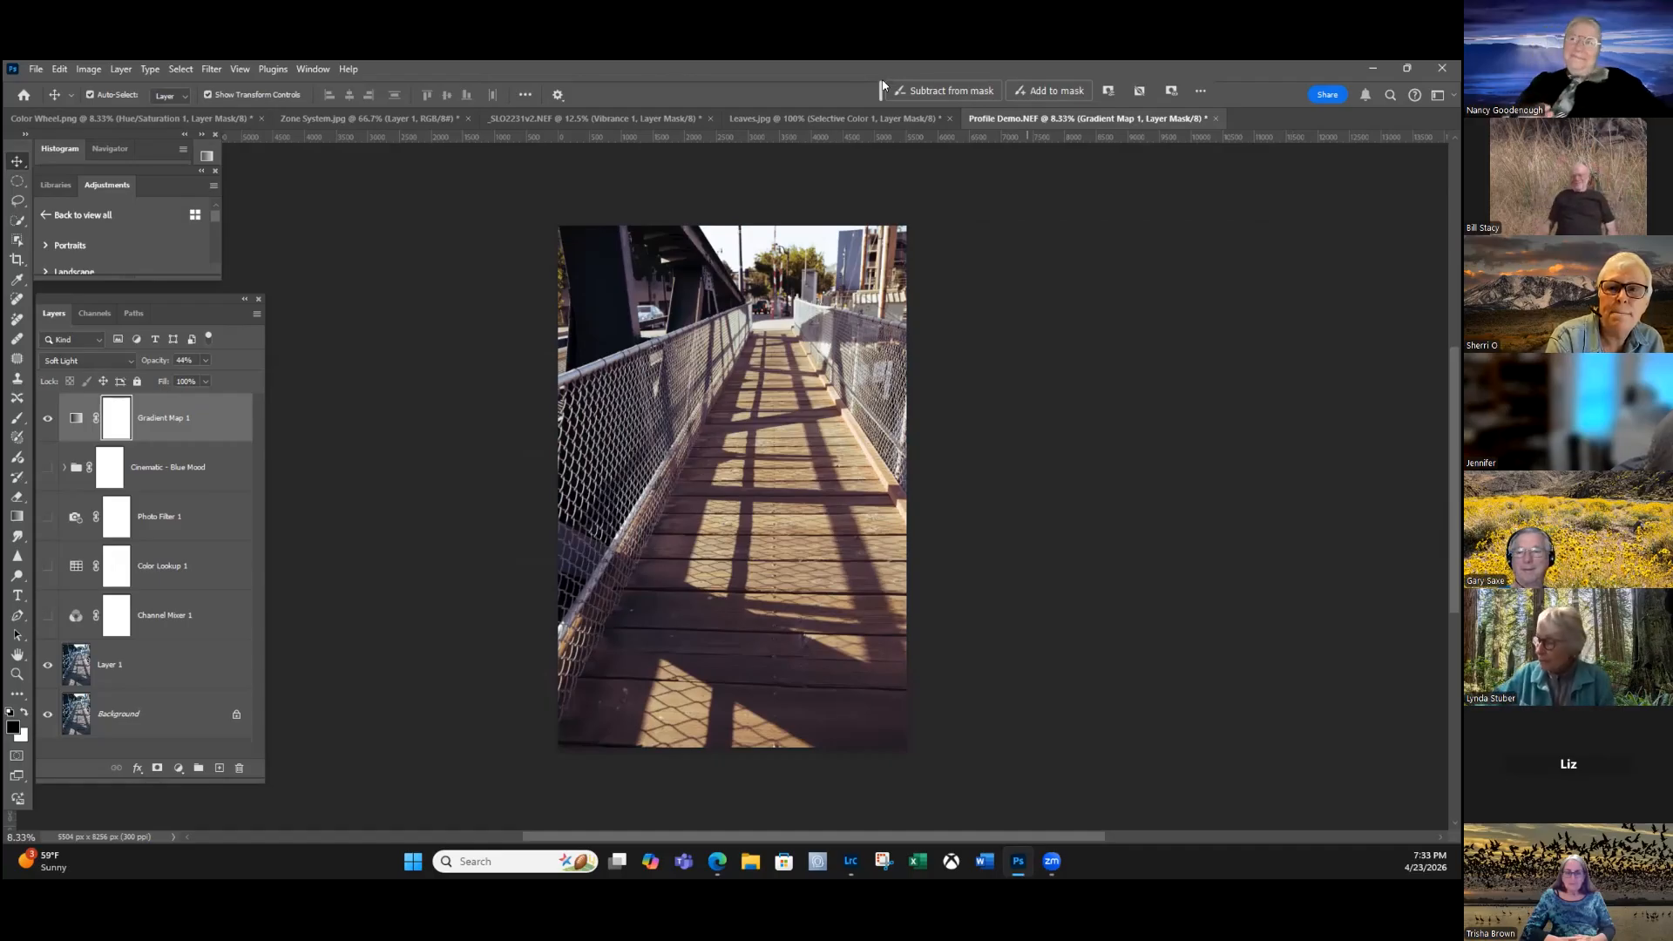